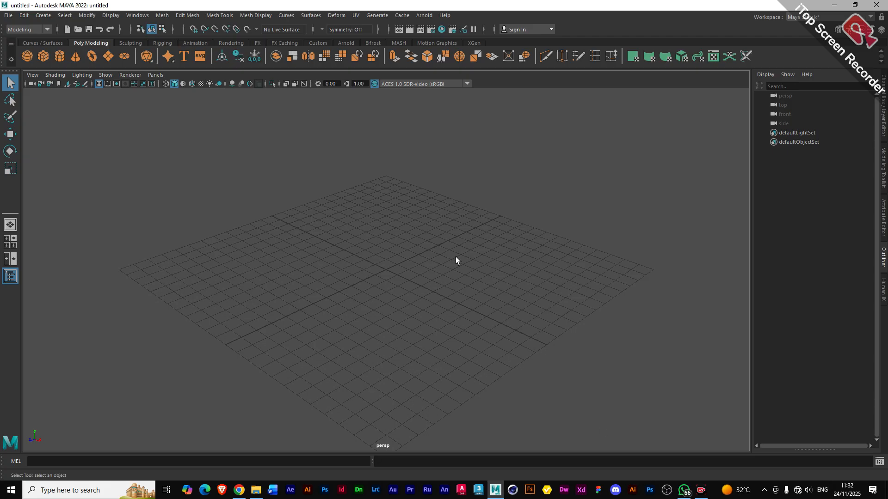
- Open the recent scene bunny.0002.ma and select the bunny's torso2 mesh to examine its wireframe up close
click(8, 17)
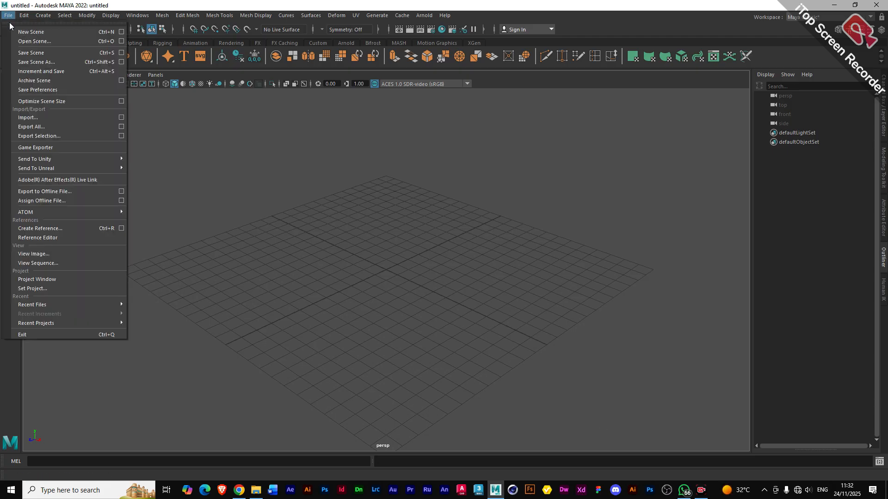
mouse_move(64, 304)
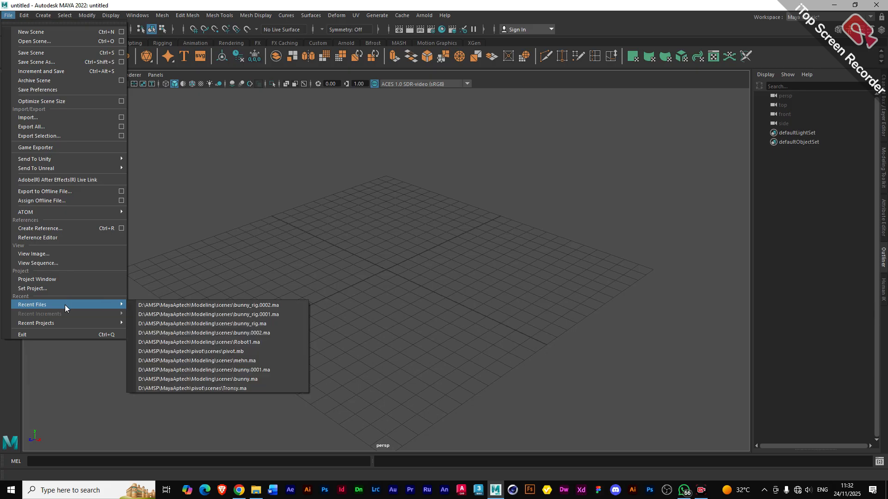
click(230, 333)
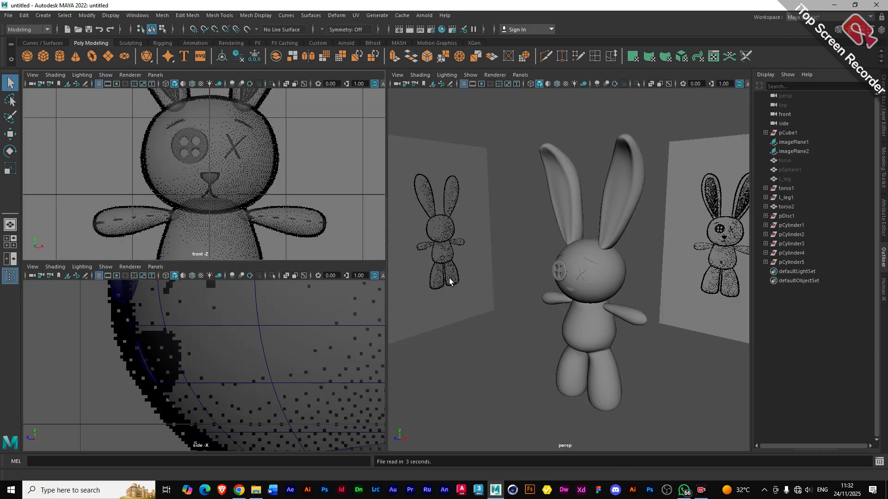
click(621, 321)
click(600, 340)
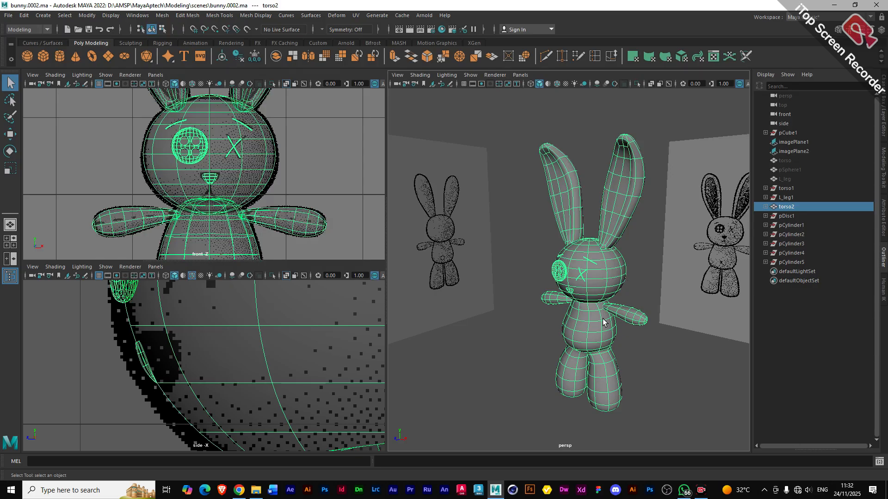
scroll(604, 322, up, 2)
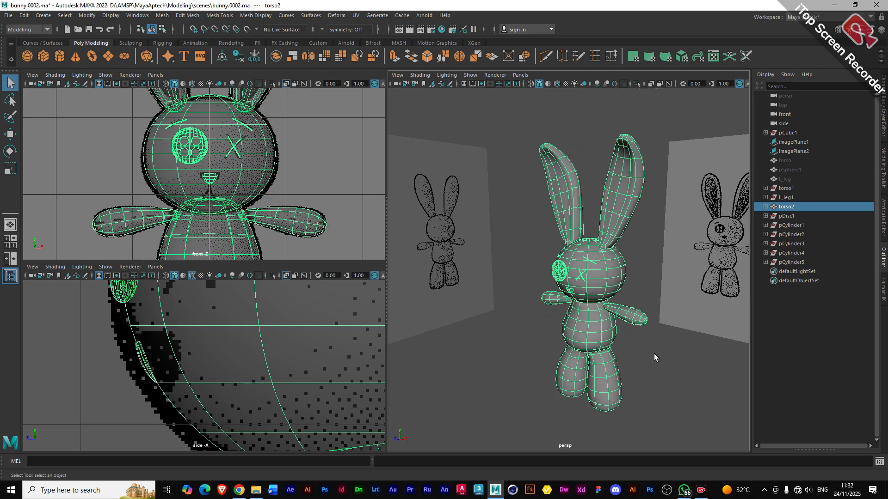
scroll(660, 362, down, 2)
scroll(560, 345, up, 3)
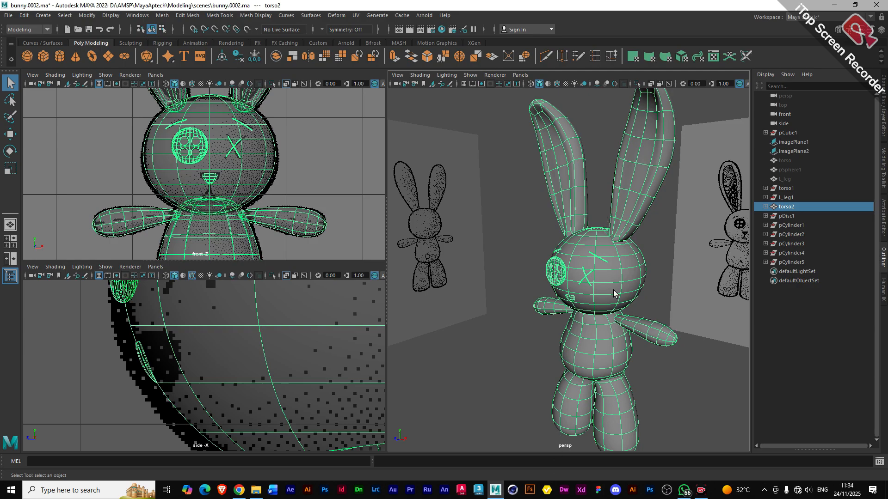
- Switch to File Explorer, browse to D:\AMSP\MayaWrk\Maya wrk\maya_references and open the wireframe reference of the male body's front and back
click(255, 491)
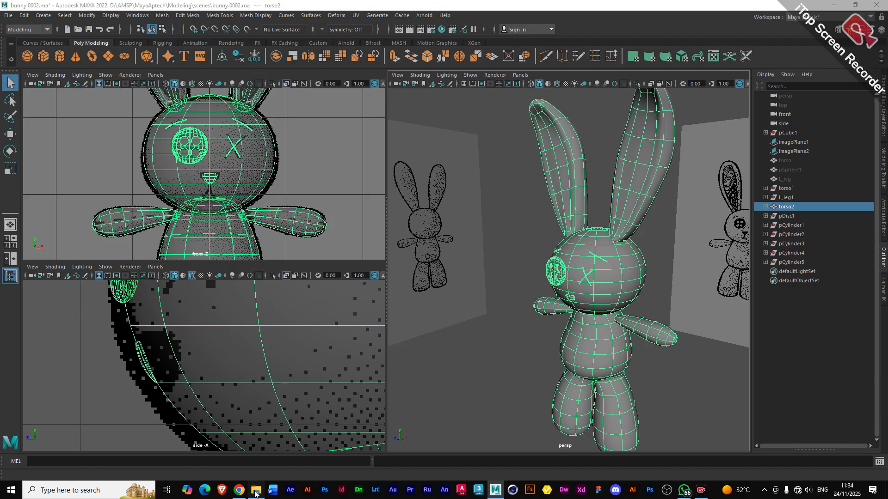
click(350, 137)
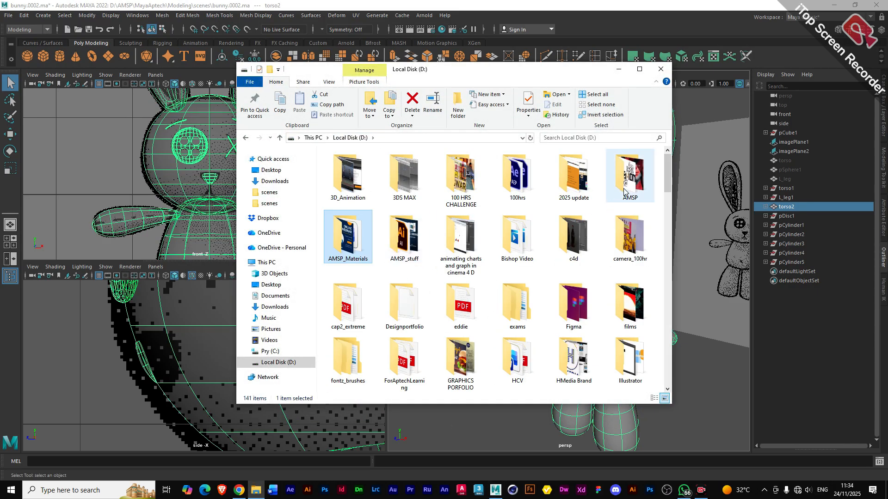
click(626, 191)
key(Return)
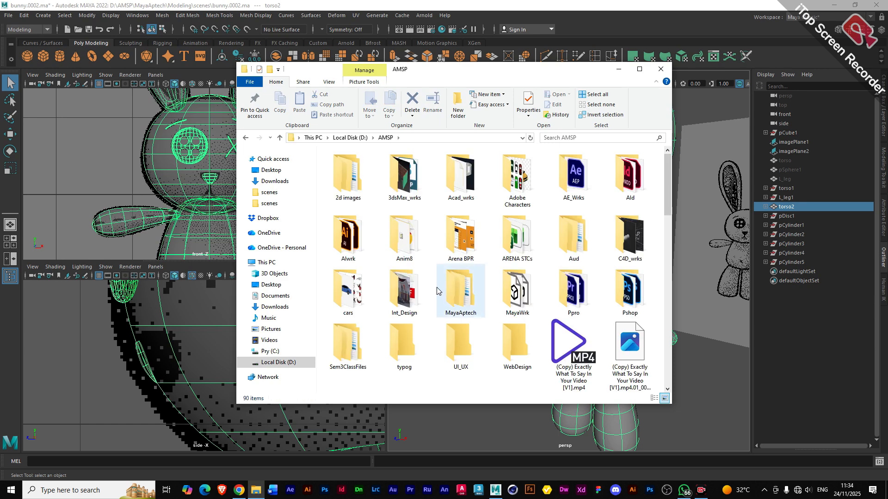
double_click(510, 294)
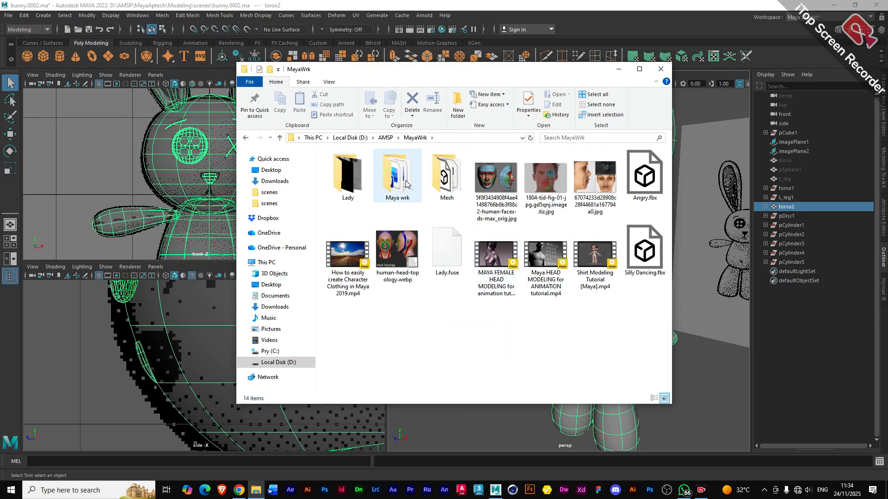
double_click(398, 178)
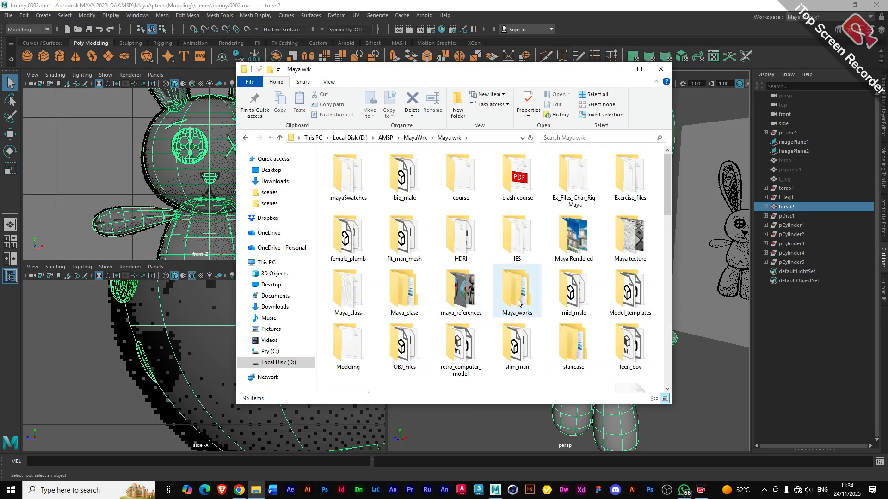
scroll(518, 301, down, 10)
scroll(458, 291, up, 10)
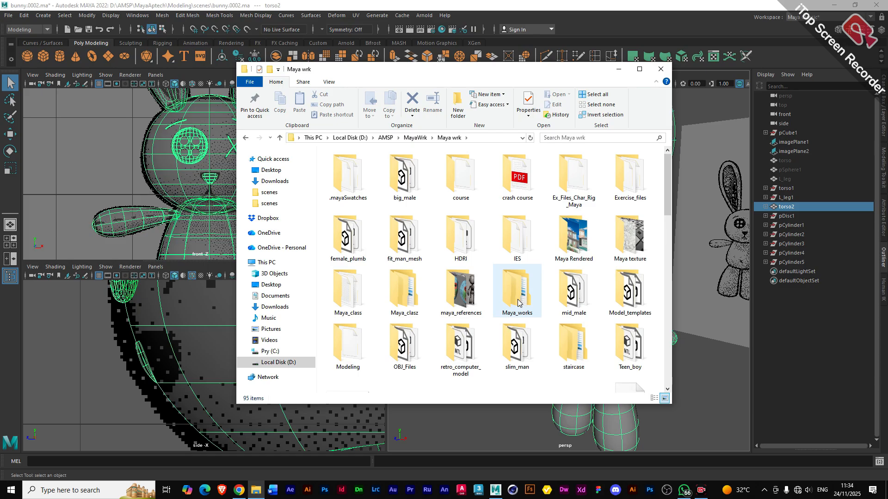
double_click(451, 286)
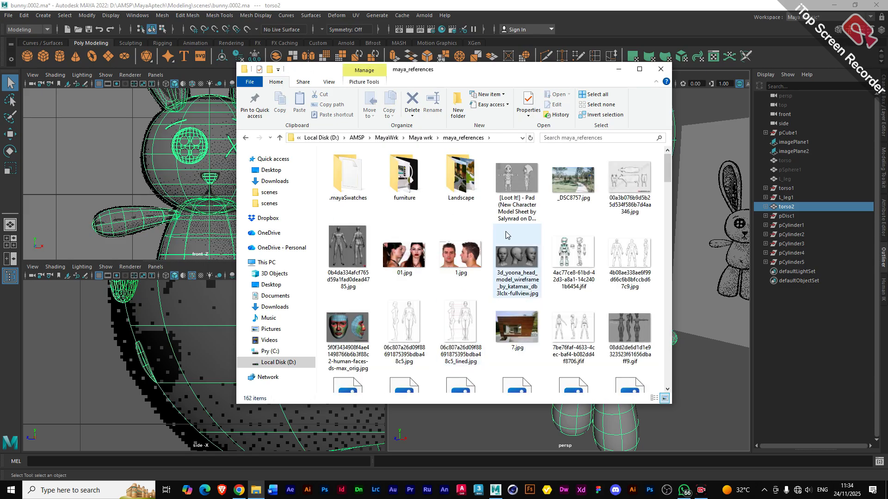
click(340, 256)
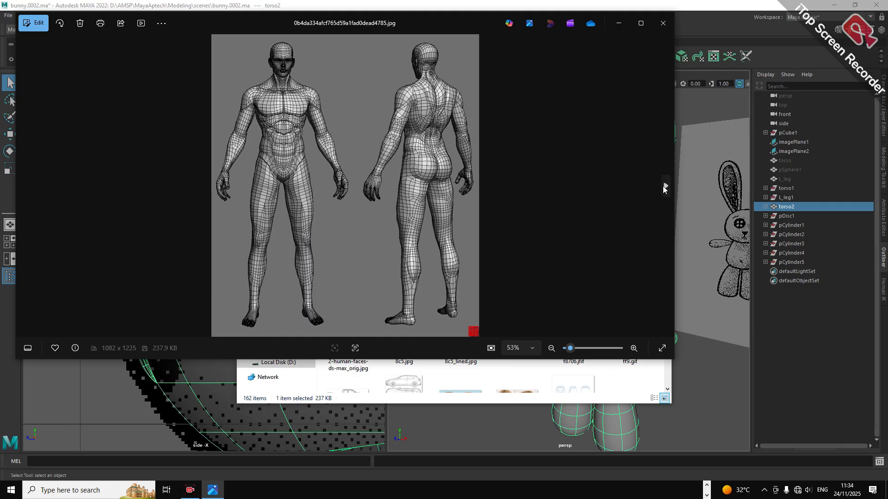
- Advance through the reference images to the robot girl's character sheet and examine its front and side views up close
click(663, 186)
click(663, 186)
click(663, 187)
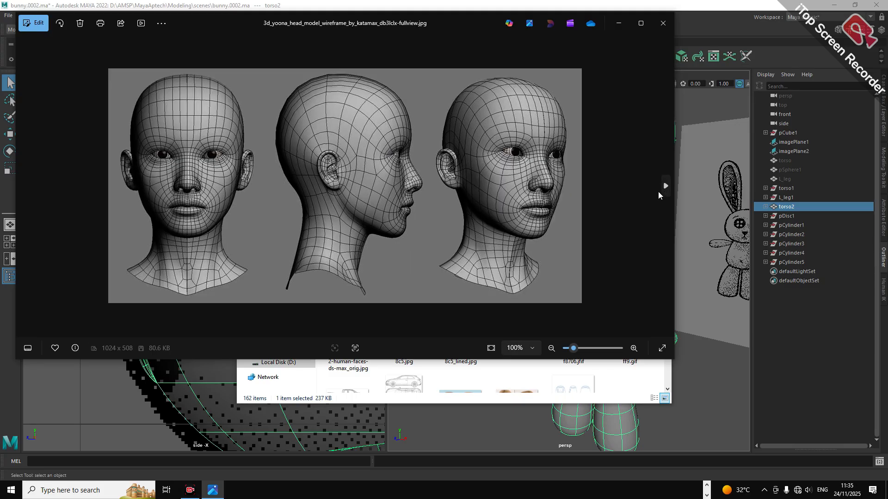
click(662, 188)
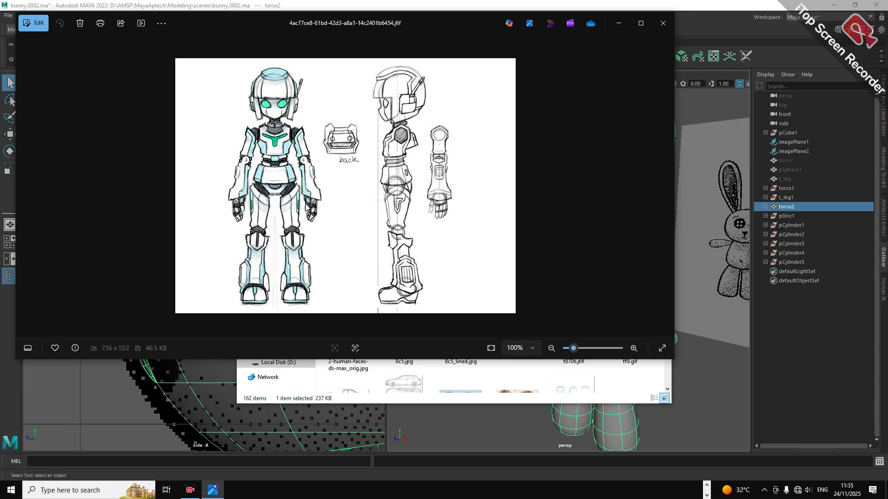
scroll(275, 205, up, 4)
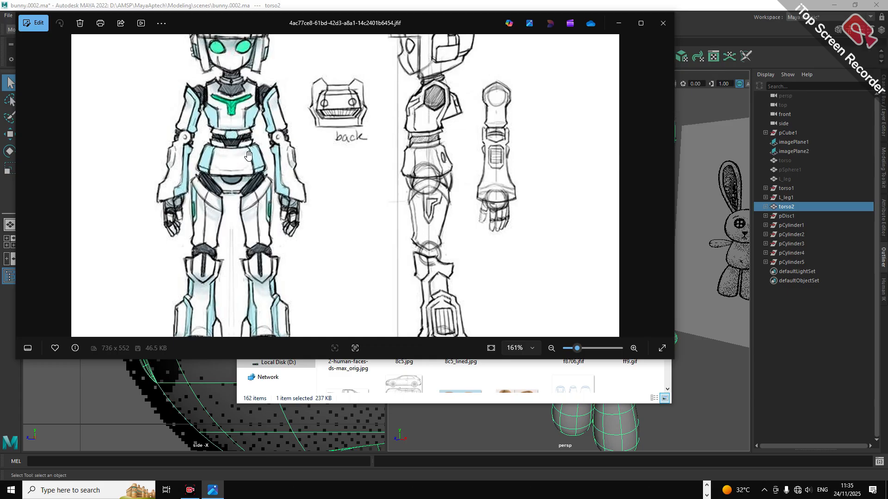
scroll(232, 171, down, 5)
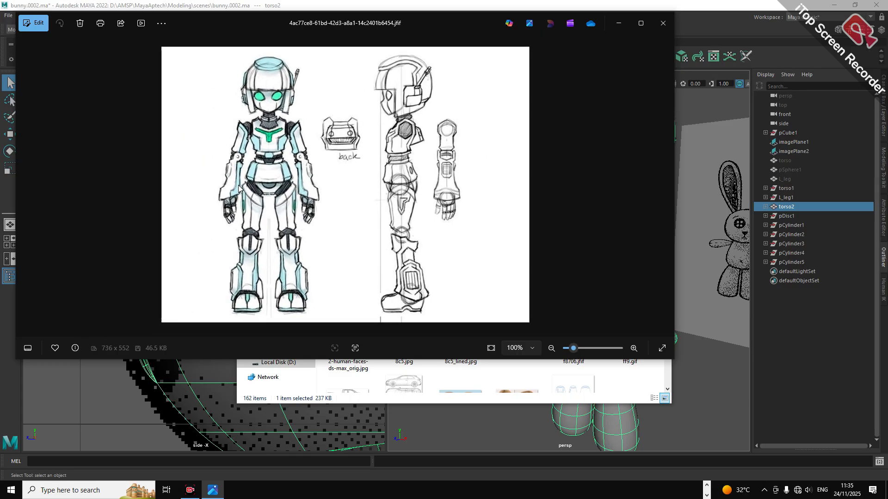
- Compare the following anatomy references and view the female front and side drawing with red alignment lines in a maximized viewer
click(664, 186)
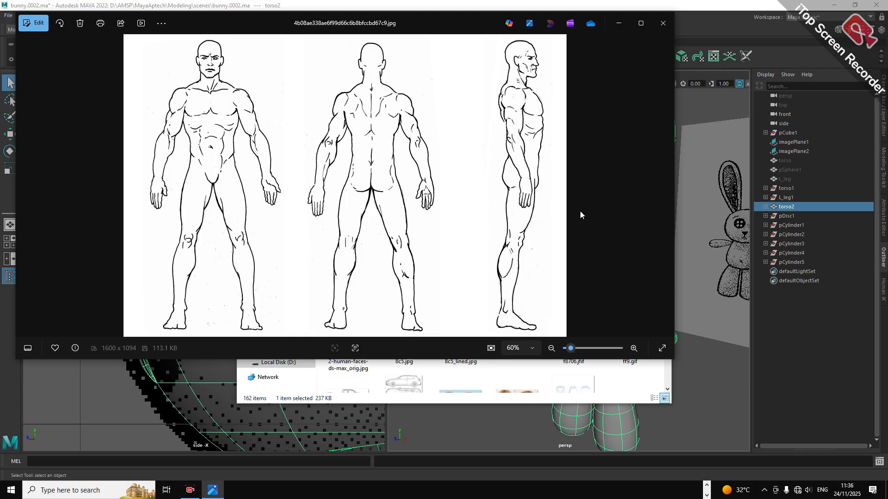
click(665, 191)
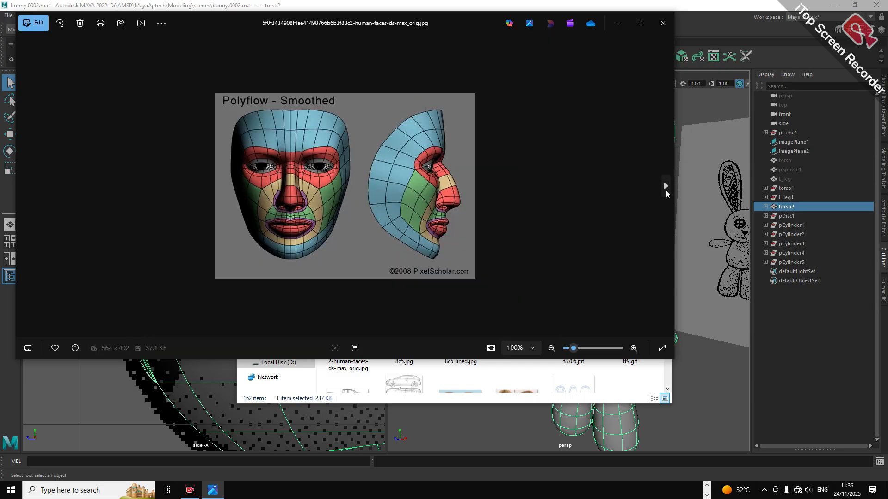
click(666, 190)
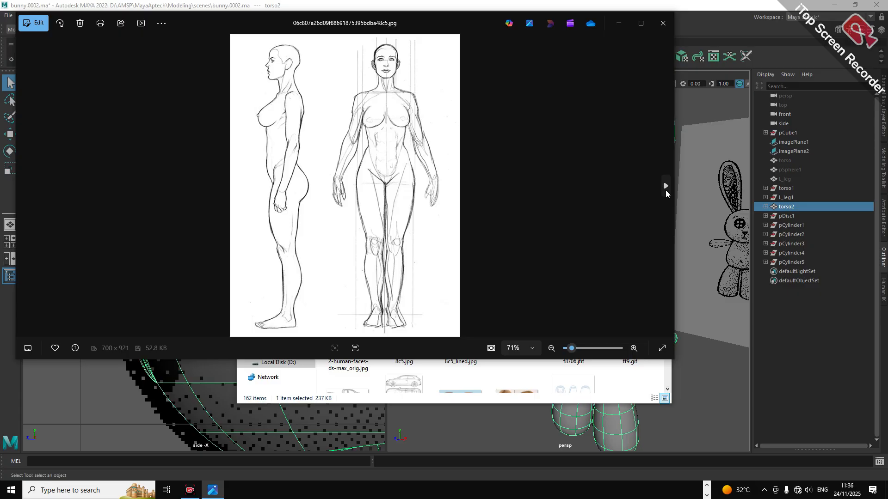
click(666, 190)
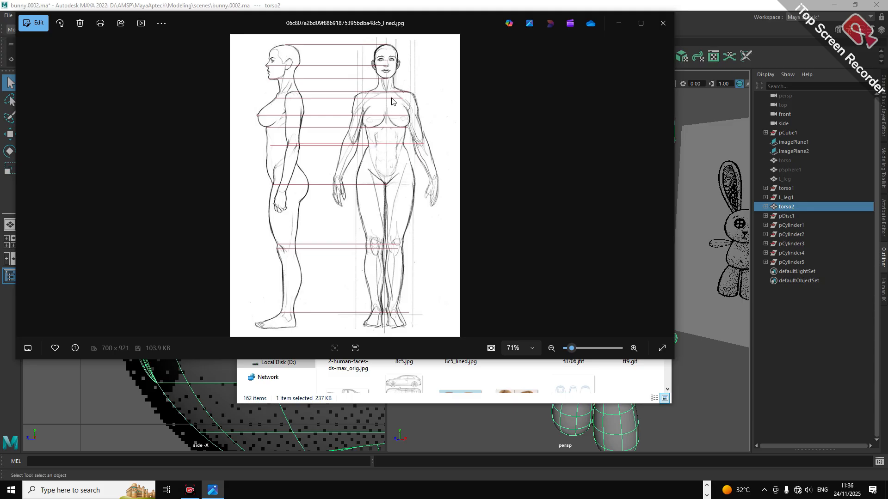
click(23, 187)
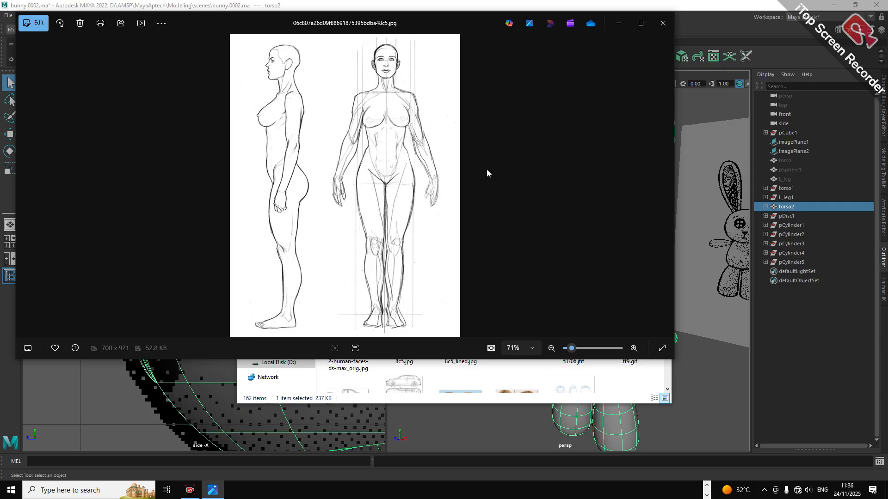
click(666, 187)
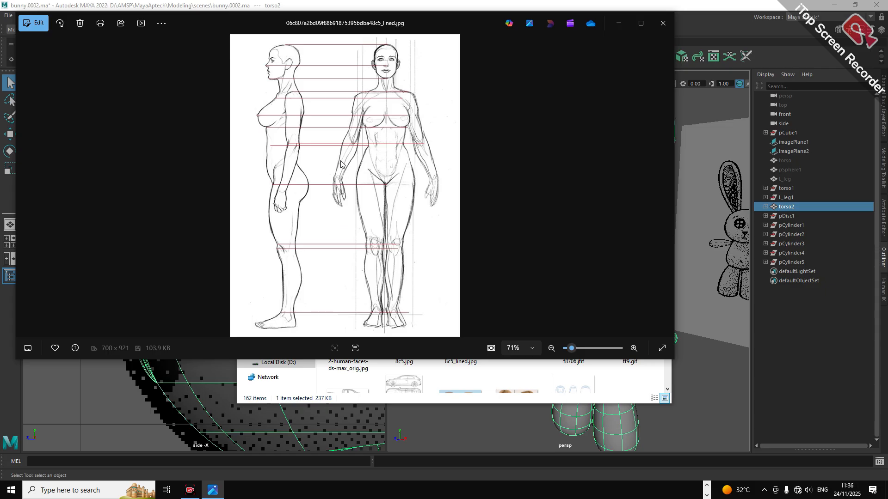
click(641, 23)
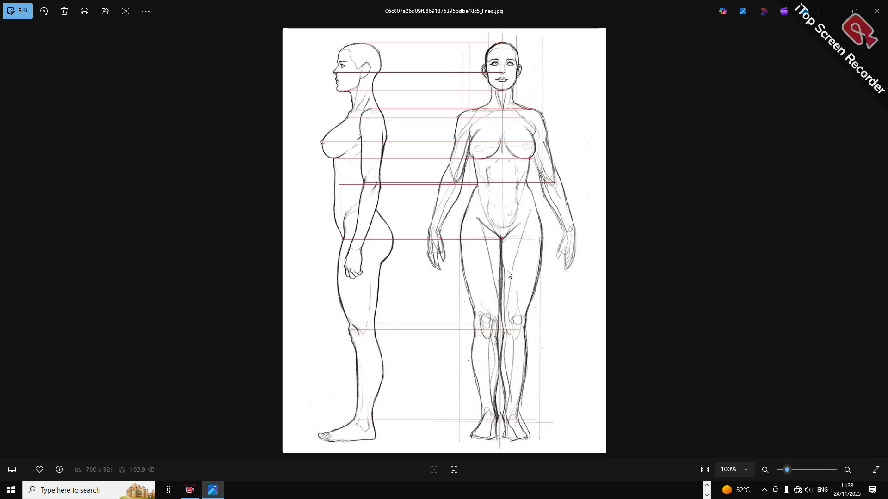
- Examine the further character, robot and face references up to the male head blueprint 02165-mid.jpg
click(880, 240)
click(880, 240)
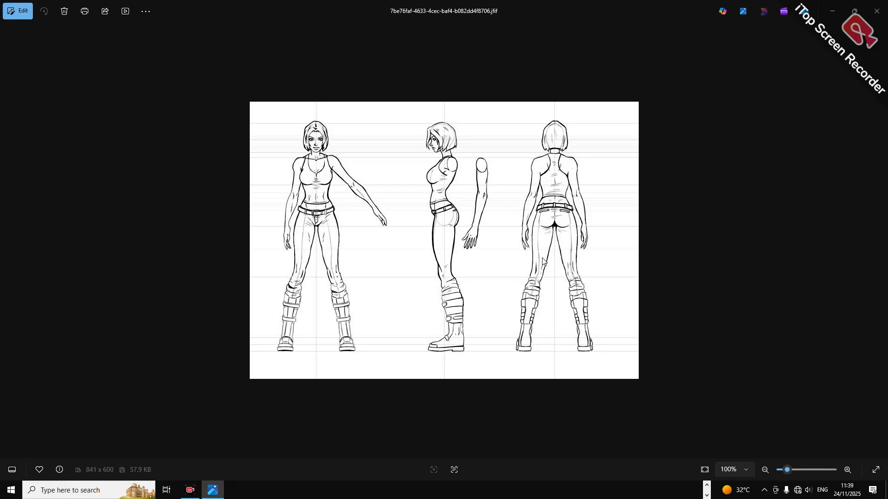
click(881, 244)
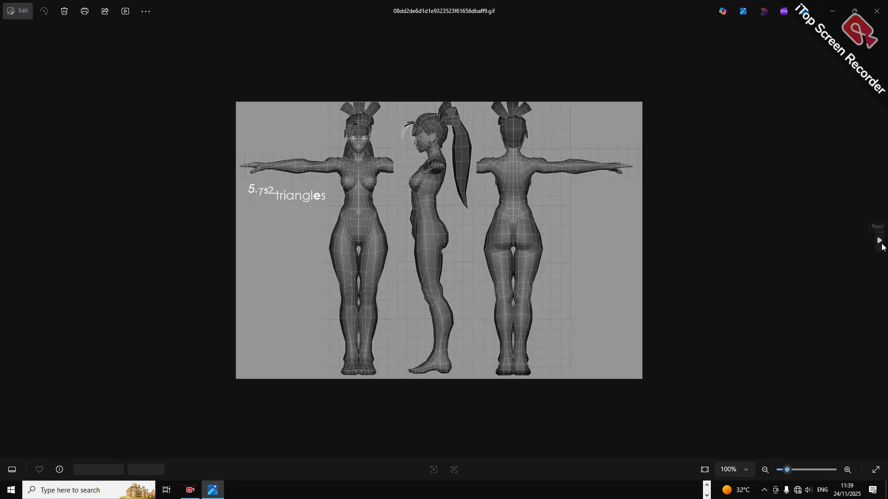
click(880, 242)
click(880, 242)
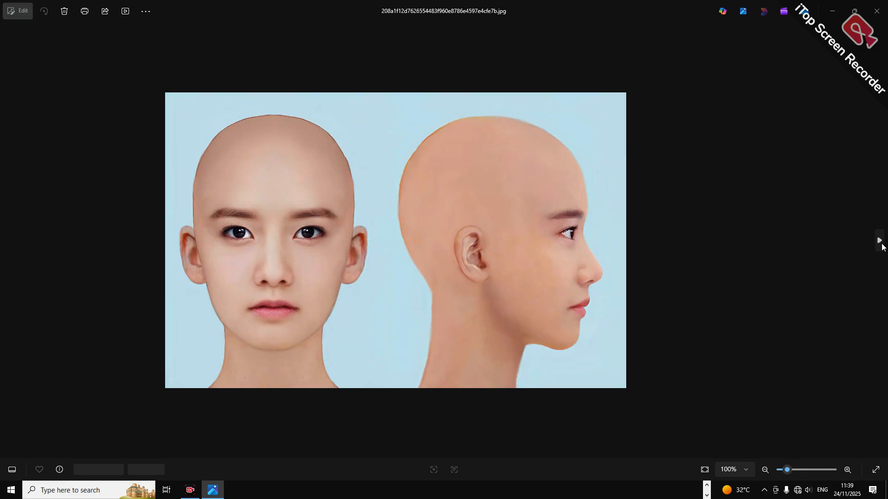
click(881, 245)
click(881, 244)
click(881, 244)
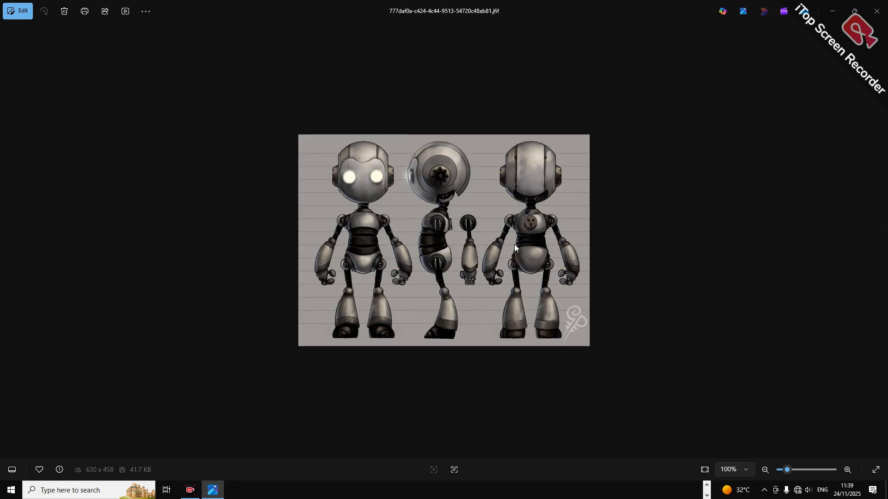
click(881, 242)
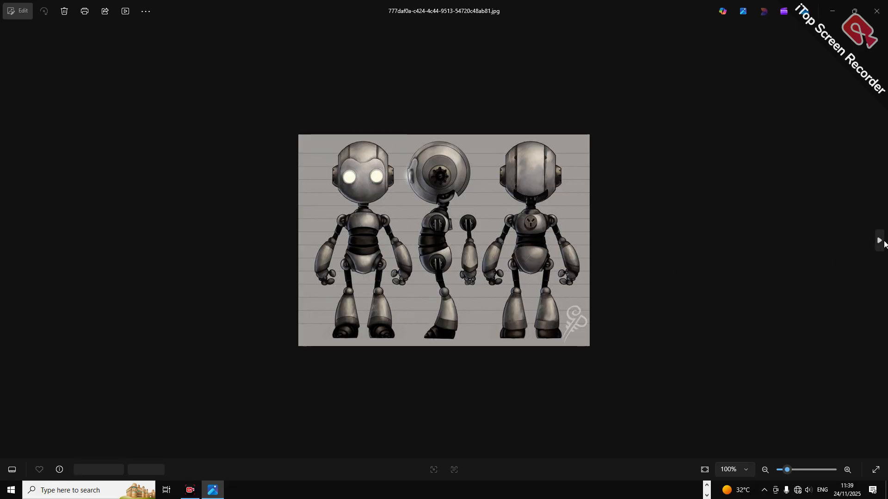
click(881, 242)
click(881, 242)
click(881, 241)
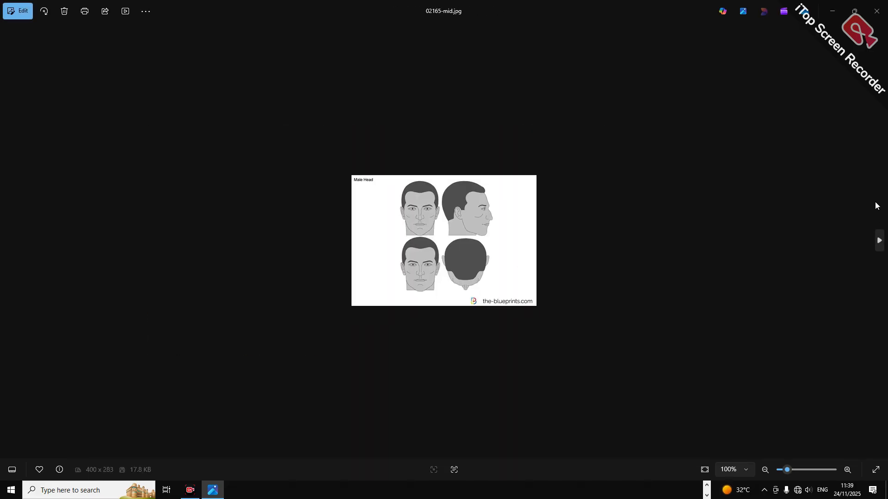
- Close the reference image, put the file browser away and start a new empty scene in Maya
click(878, 10)
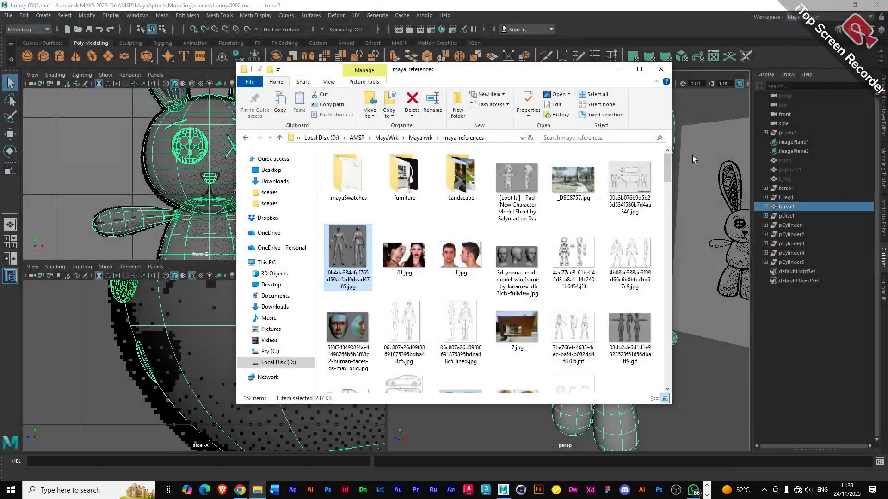
click(618, 69)
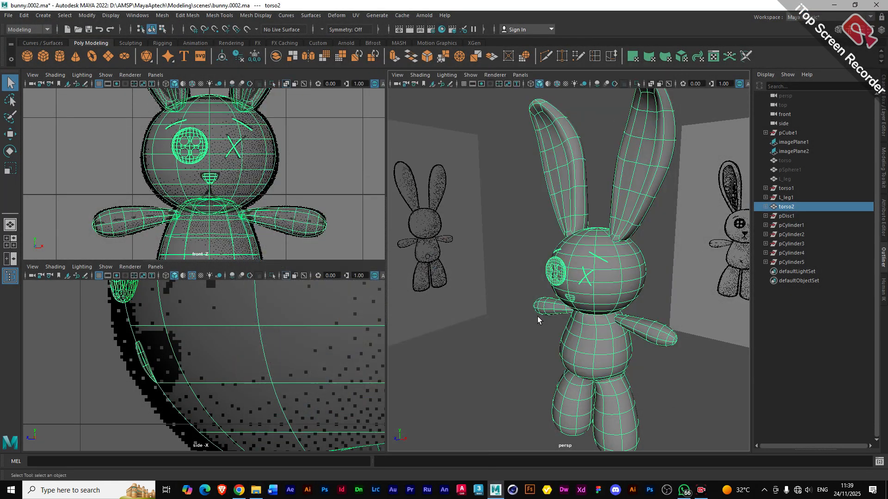
click(68, 30)
click(444, 248)
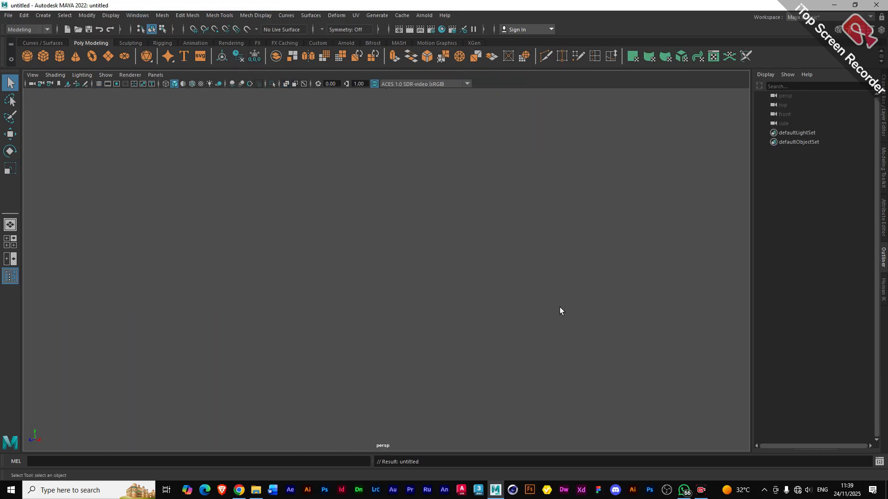
- Show the grid in the perspective view and switch the menu set to Rigging
click(98, 83)
click(48, 29)
click(24, 49)
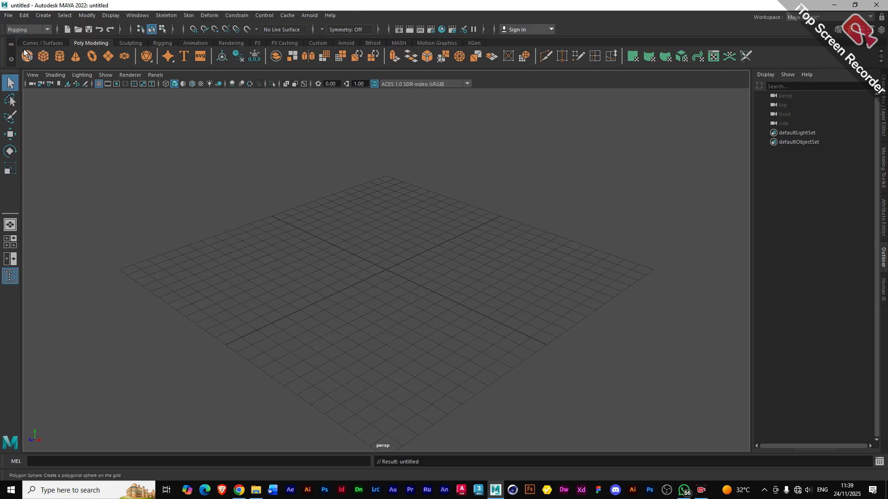
- Show the Rigging shelf tools and maximize the side view in the workspace
click(162, 43)
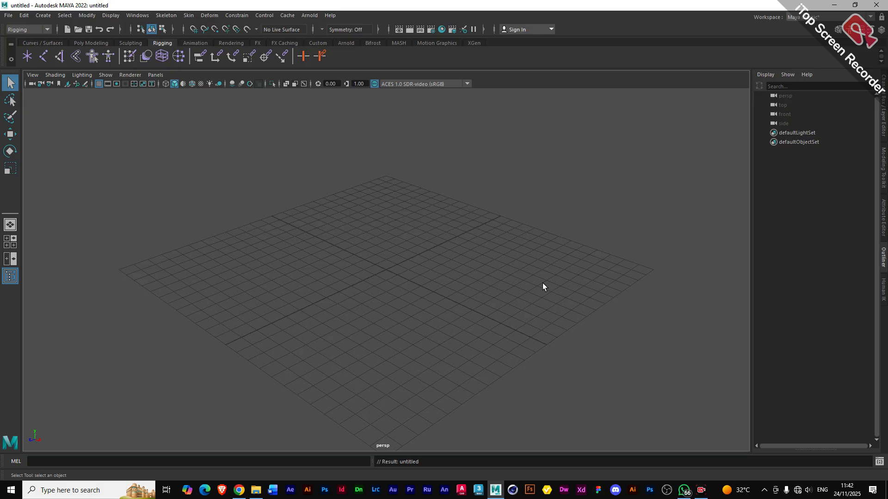
key(space)
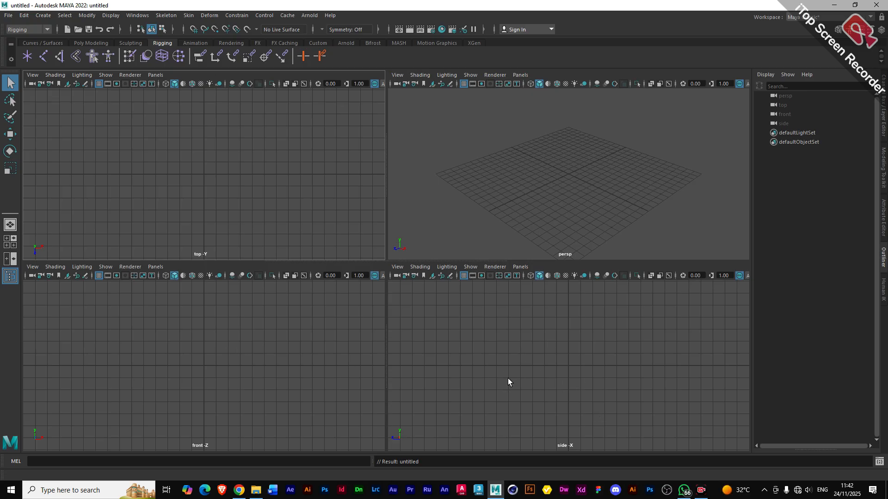
key(space)
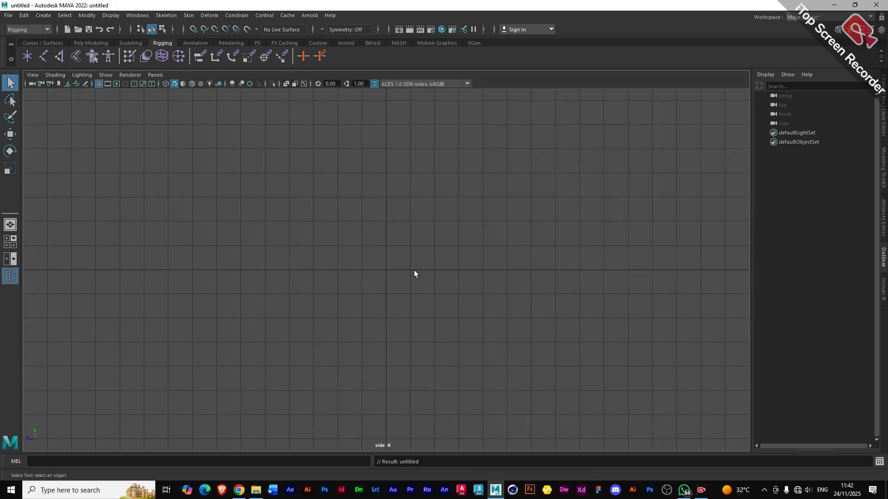
click(159, 16)
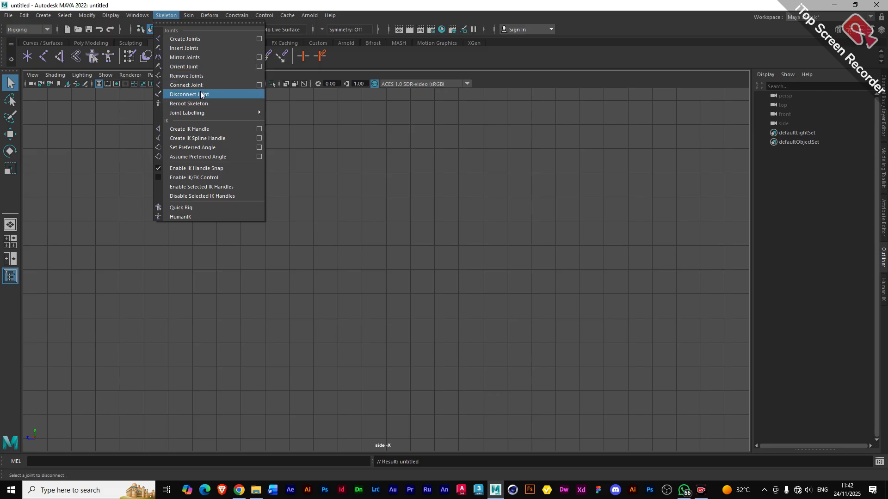
mouse_move(202, 116)
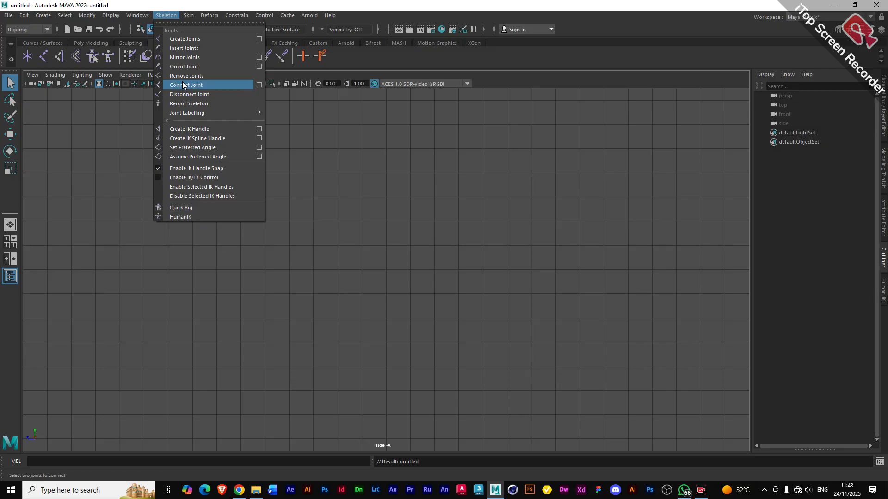
mouse_move(195, 17)
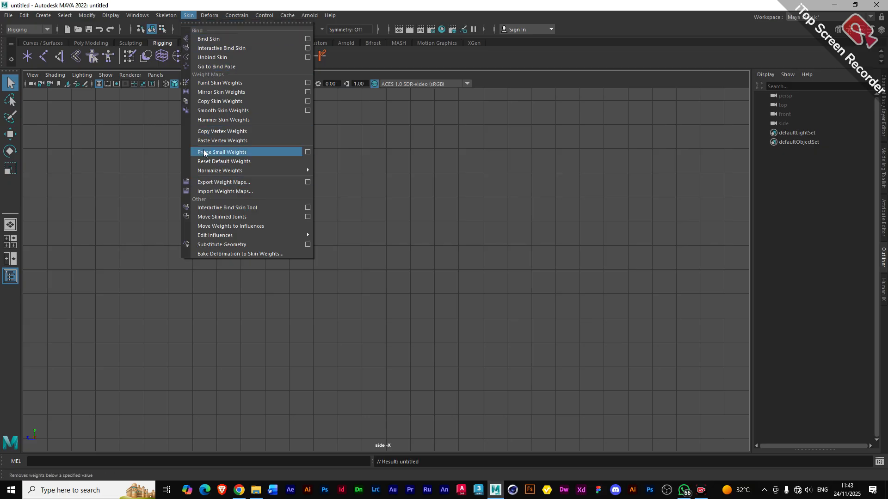
click(208, 10)
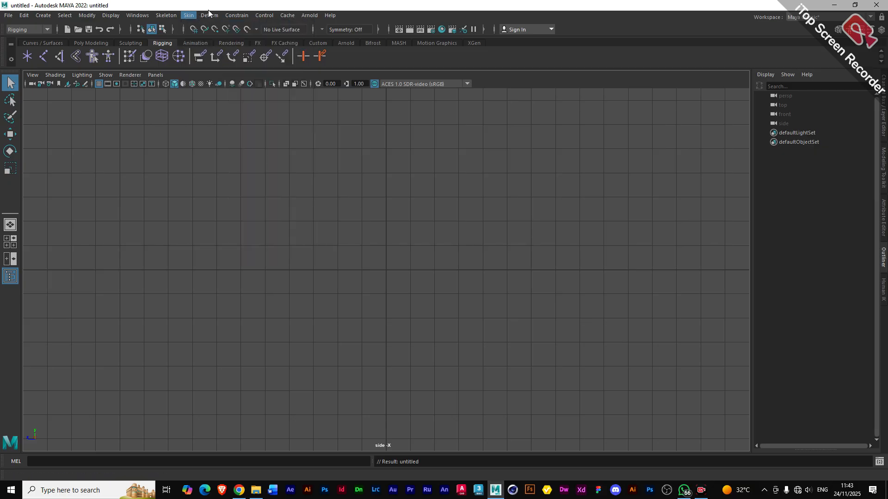
click(172, 15)
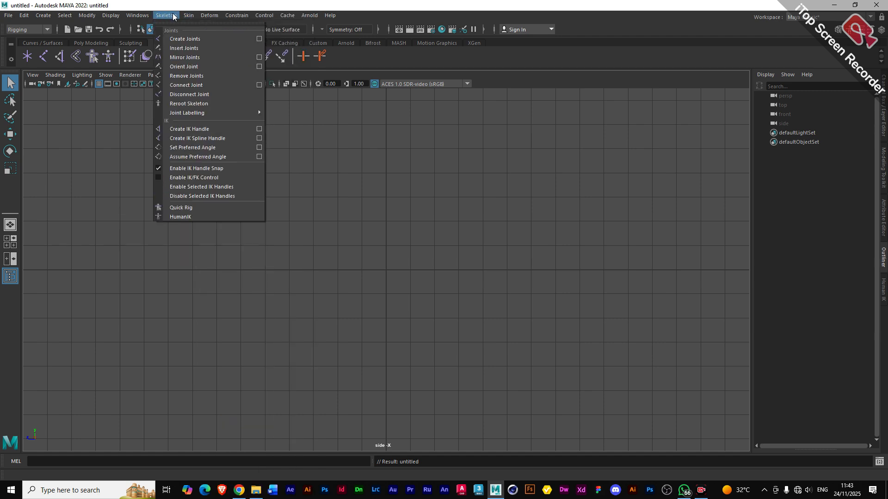
click(173, 16)
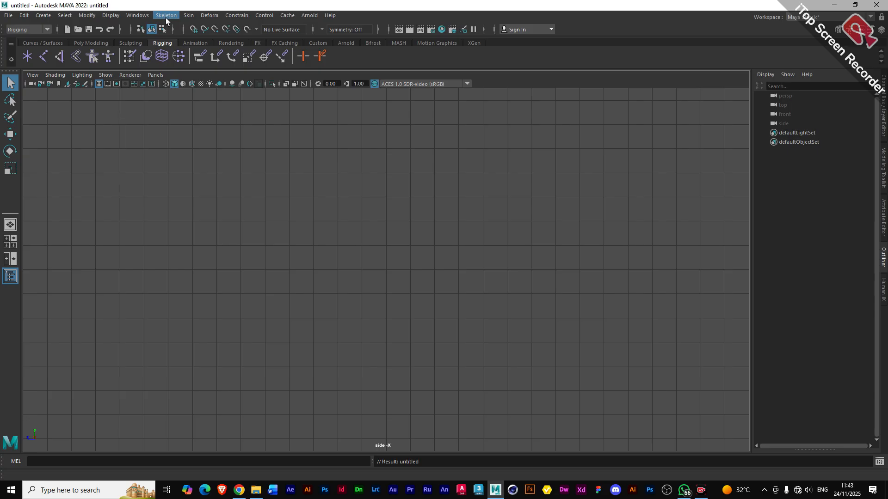
- Start the Joint tool and examine its joint, orientation and bone radius settings, leaving them as they are
click(41, 56)
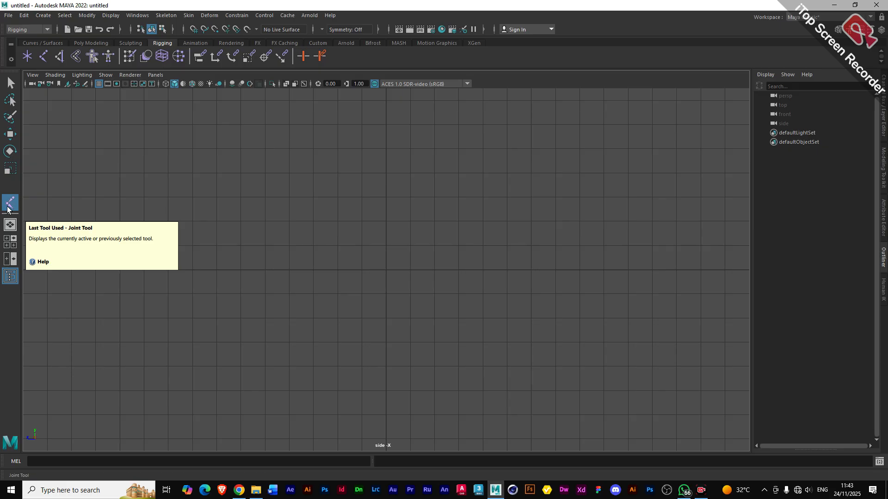
double_click(8, 208)
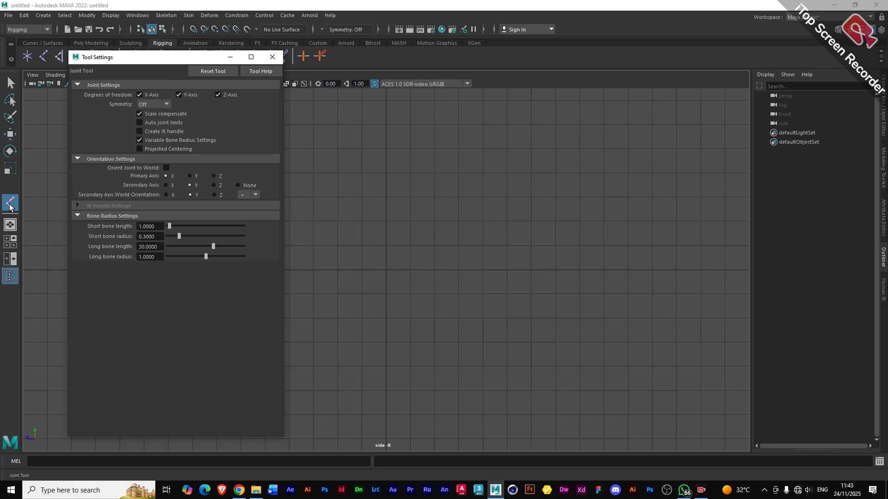
drag(148, 63, 168, 60)
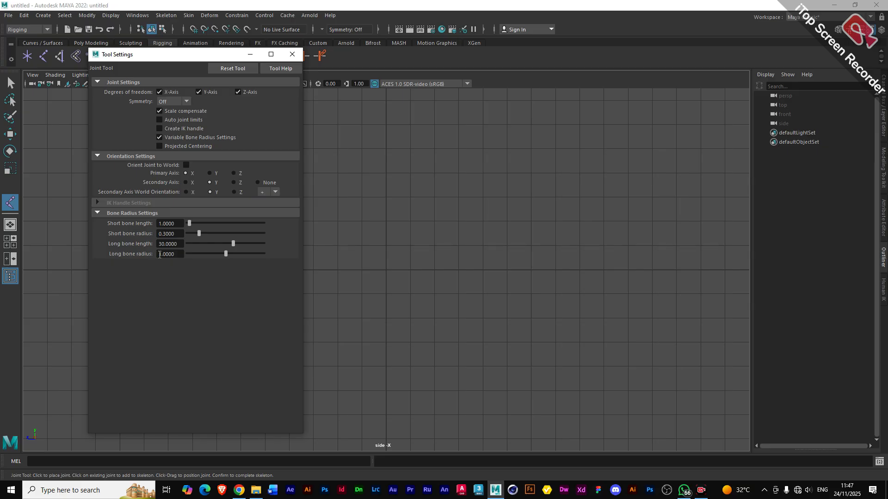
click(292, 54)
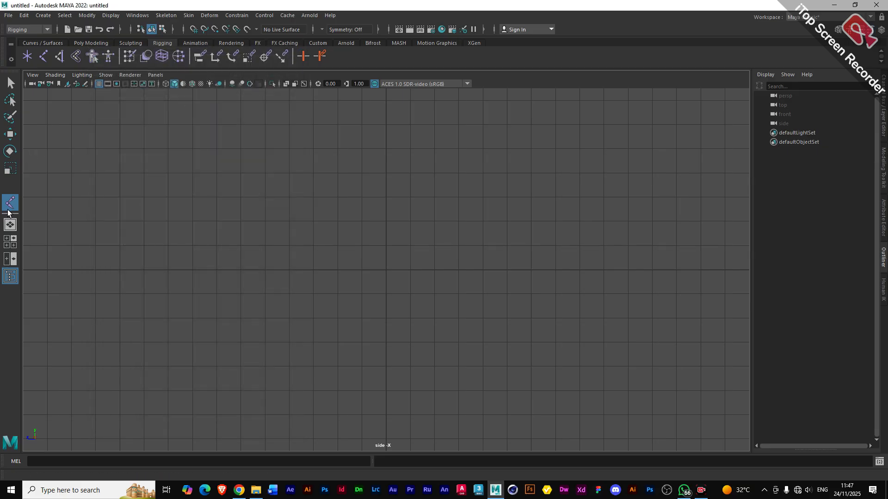
- Draw a bent leg-like chain of three joints from top to bottom in the side view and expand its hierarchy in the Outliner
click(10, 206)
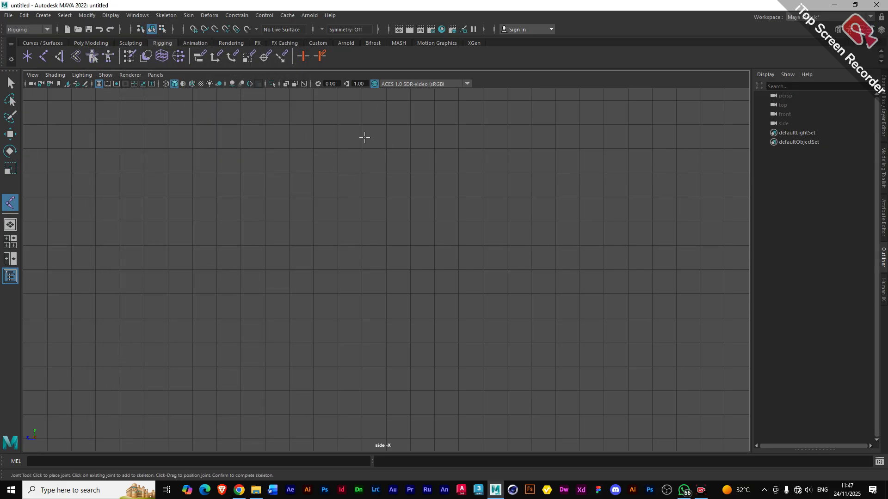
click(376, 121)
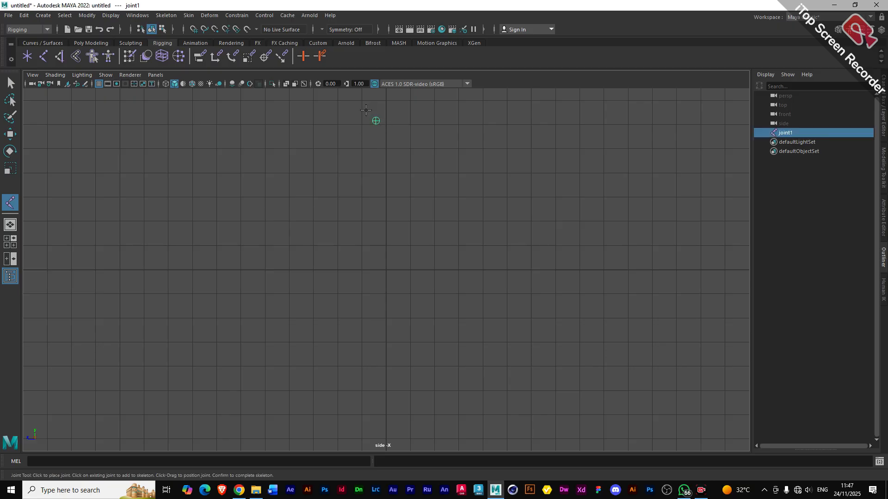
click(333, 235)
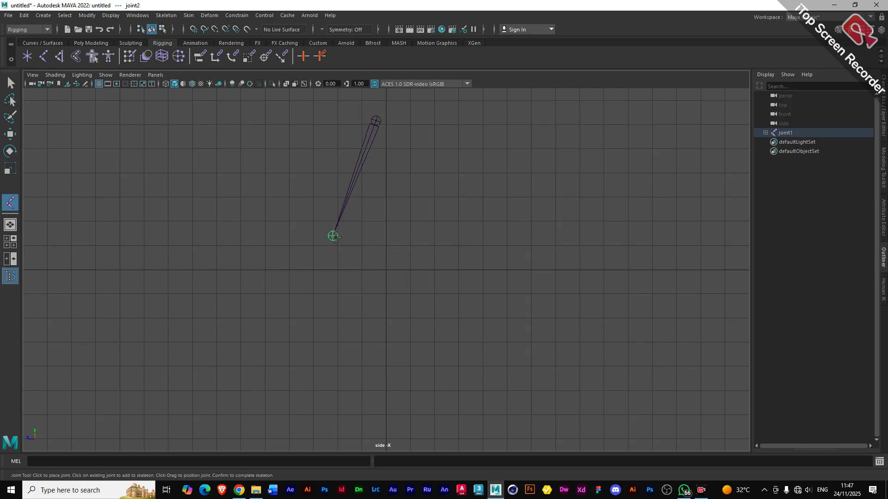
click(381, 320)
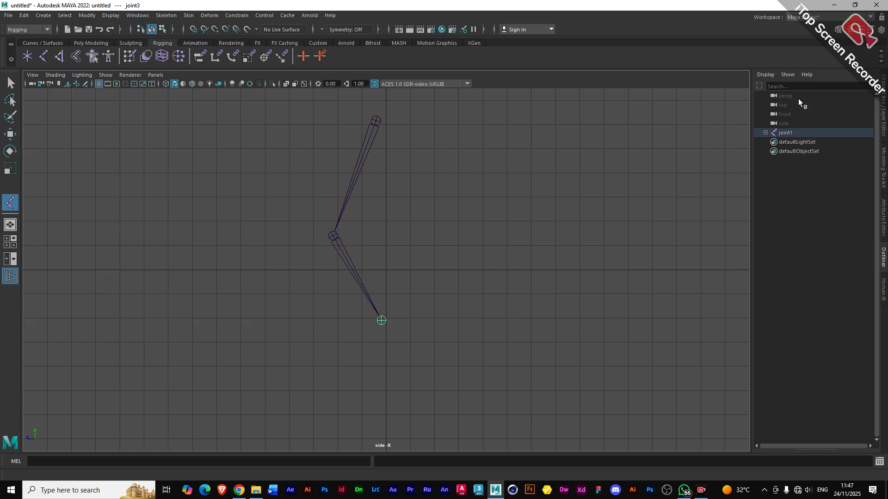
click(766, 132)
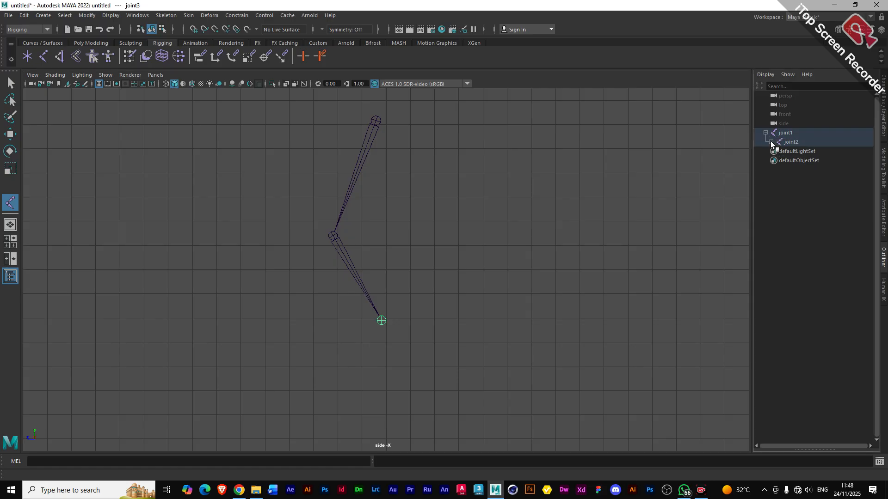
click(771, 142)
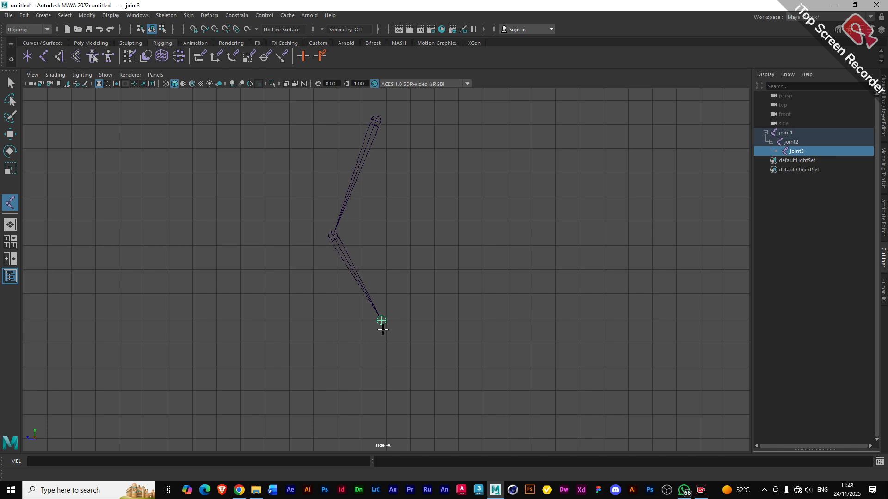
- Move the chain's end joint down and to the right, and reposition the middle joint slightly to adjust the knee bend
key(q)
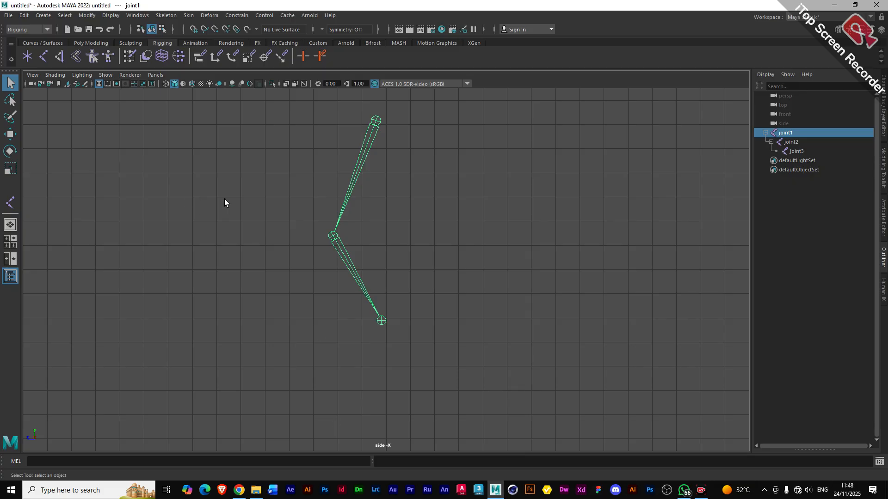
click(381, 320)
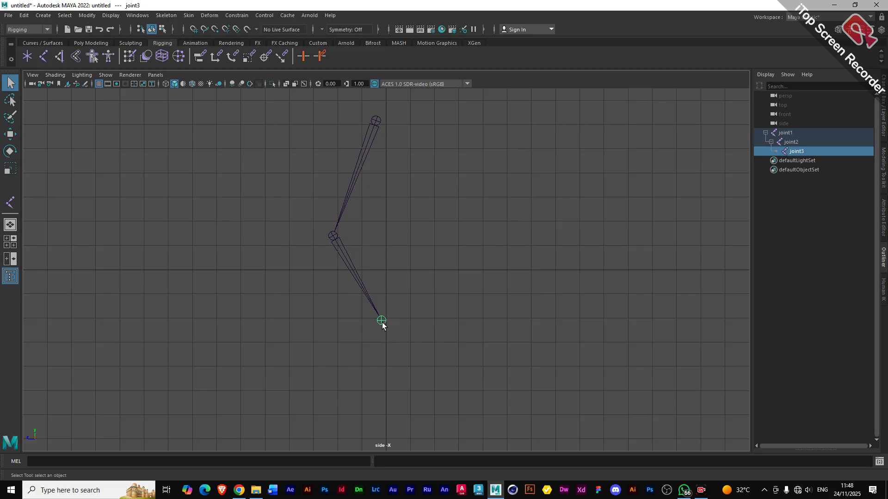
key(w)
middle_drag(350, 291, 381, 313)
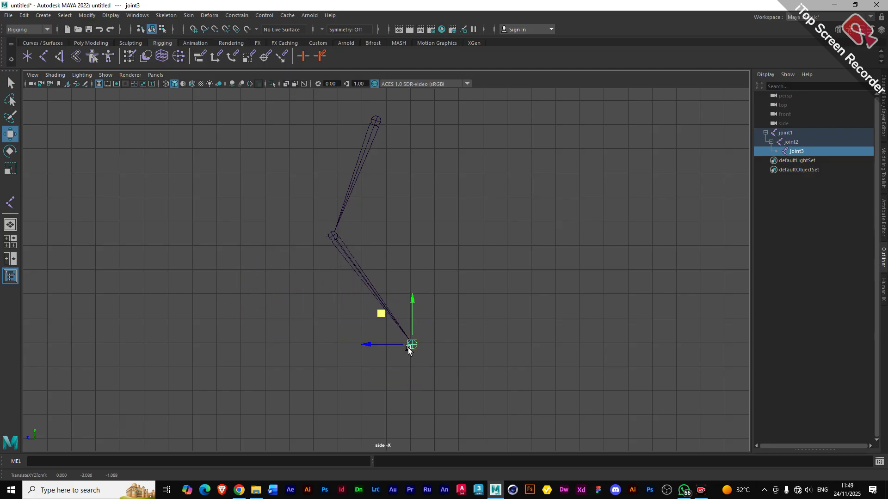
click(331, 237)
middle_drag(300, 206, 272, 198)
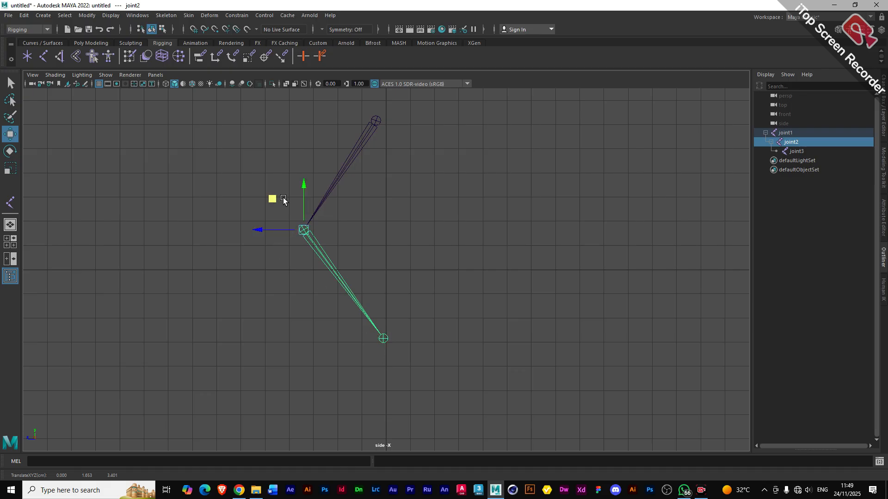
middle_drag(275, 198, 297, 198)
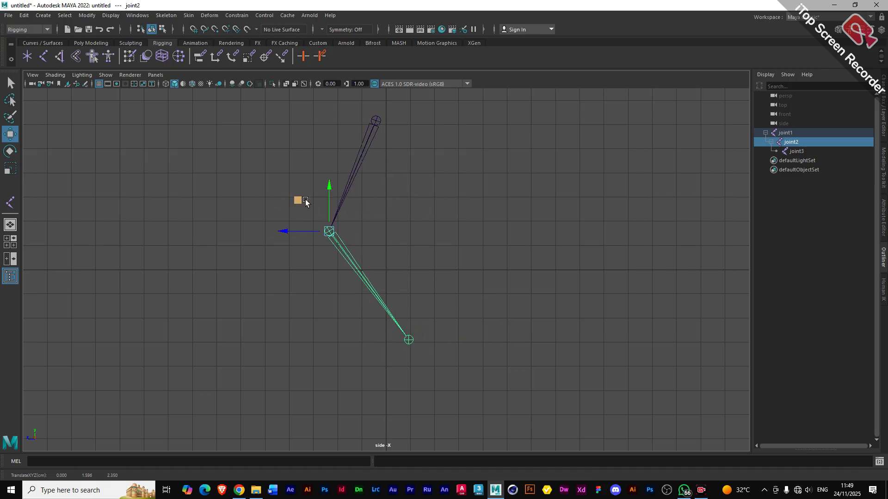
- Shift the whole chain slightly right and down by its root joint, and bring the end joint back to the left
click(380, 118)
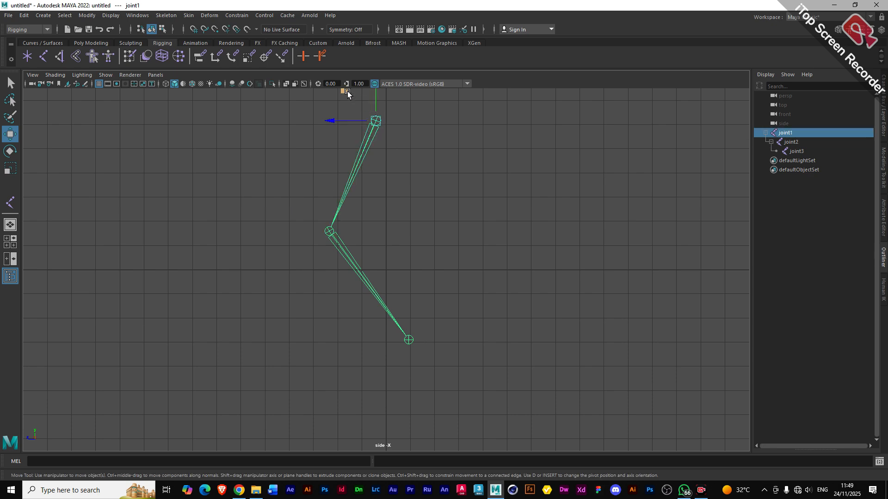
middle_drag(347, 91, 363, 115)
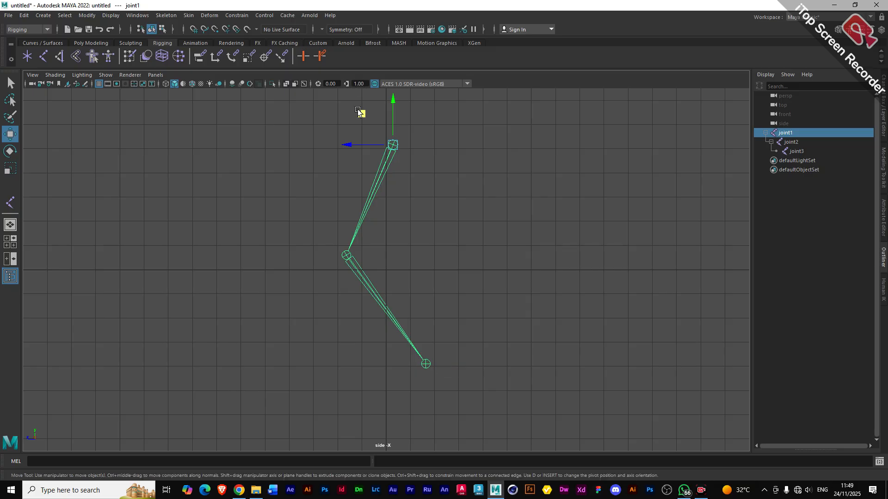
mouse_move(361, 116)
mouse_down()
mouse_move(326, 106)
mouse_move(364, 108)
mouse_move(359, 95)
mouse_move(363, 104)
mouse_up()
click(426, 356)
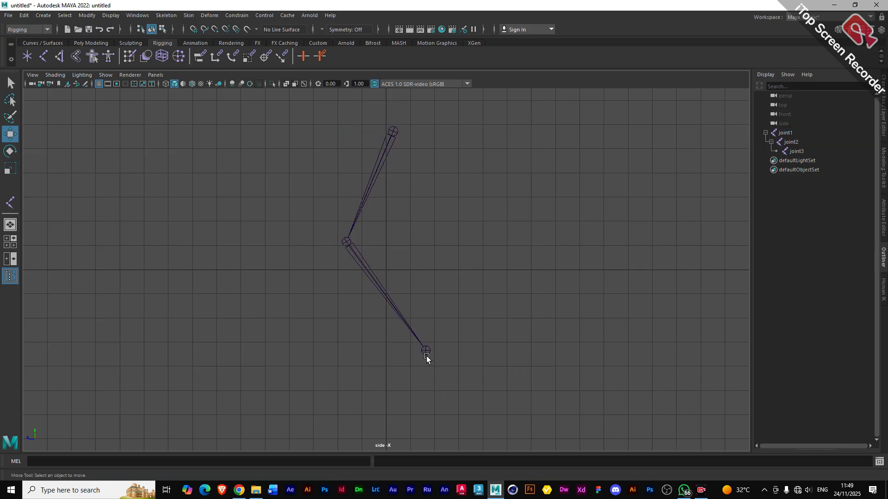
click(425, 355)
drag(392, 321, 370, 317)
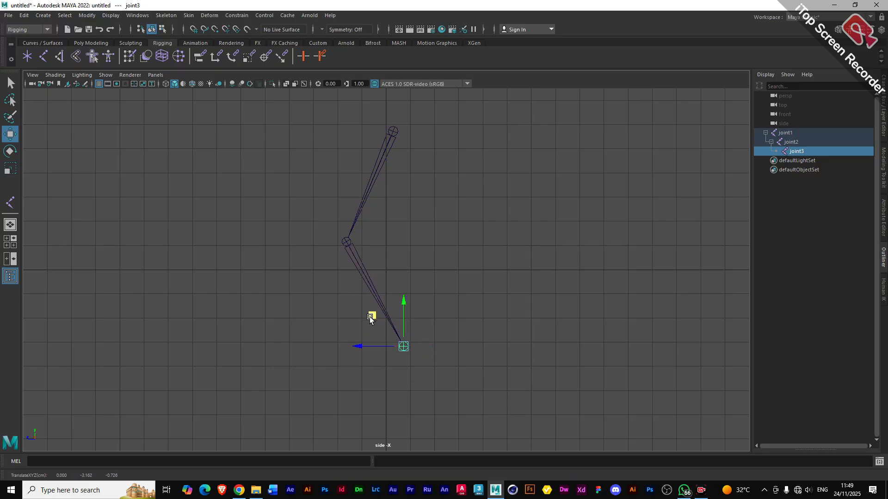
- Align the root and end joints with the vertical centre line and raise the middle joint slightly
click(393, 131)
middle_drag(366, 102, 356, 115)
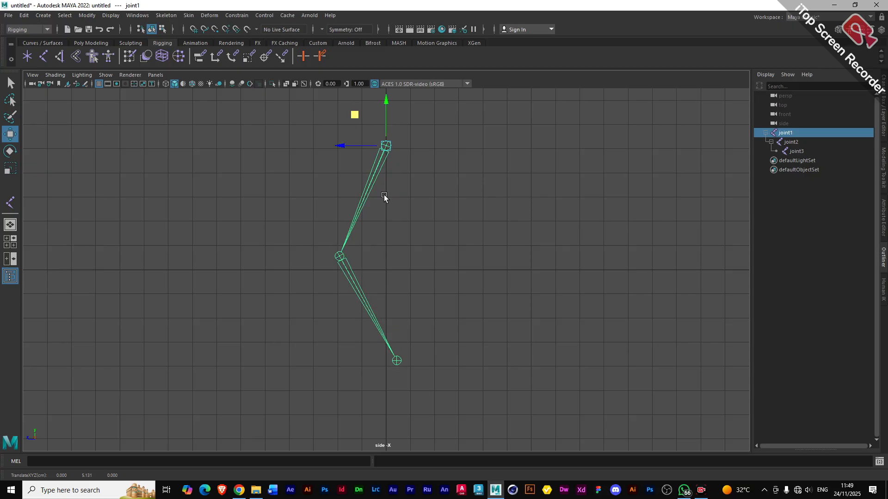
click(338, 258)
middle_drag(314, 224, 311, 218)
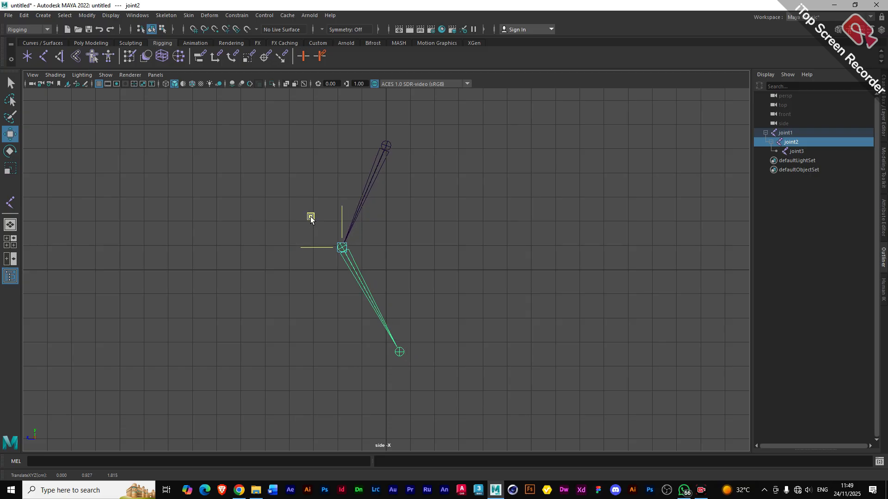
click(399, 353)
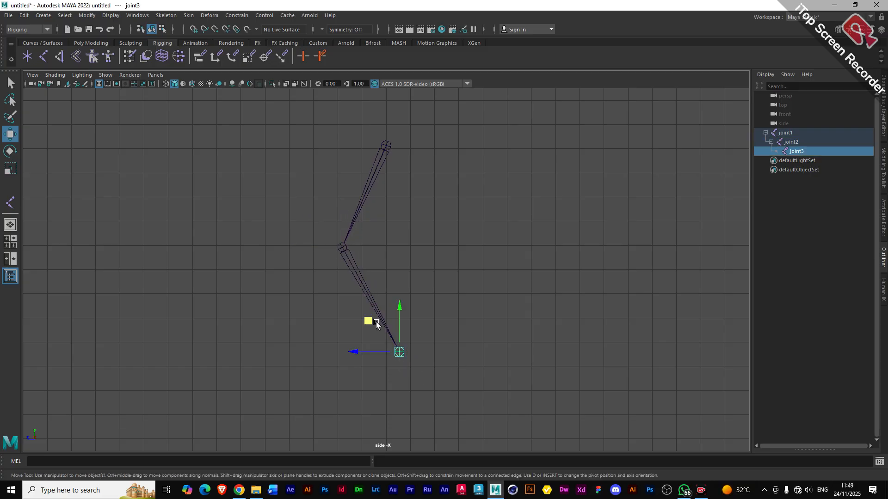
middle_drag(375, 322, 359, 316)
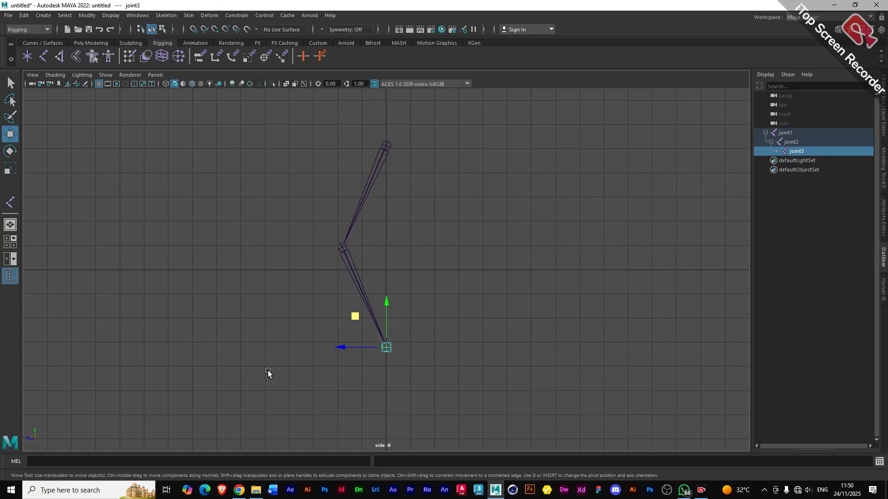
- Extend the chain from its end joint with two foot joints, down and then forward, and expand them in the Outliner
key(y)
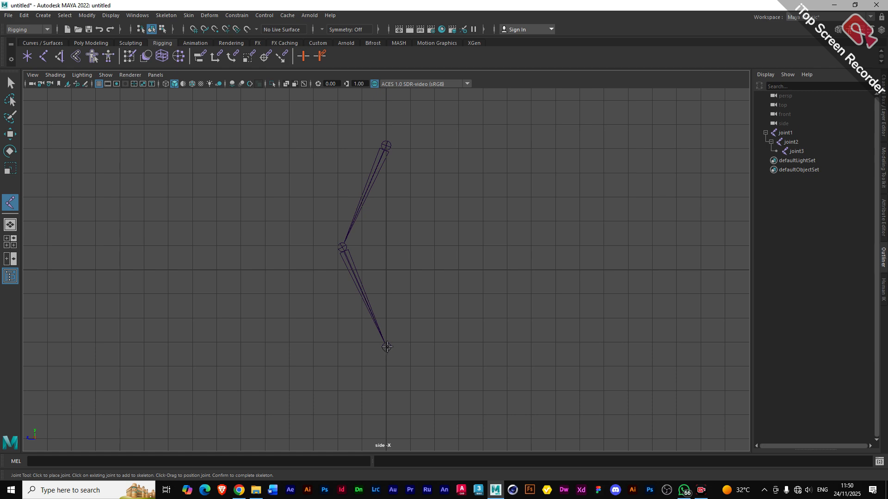
click(386, 347)
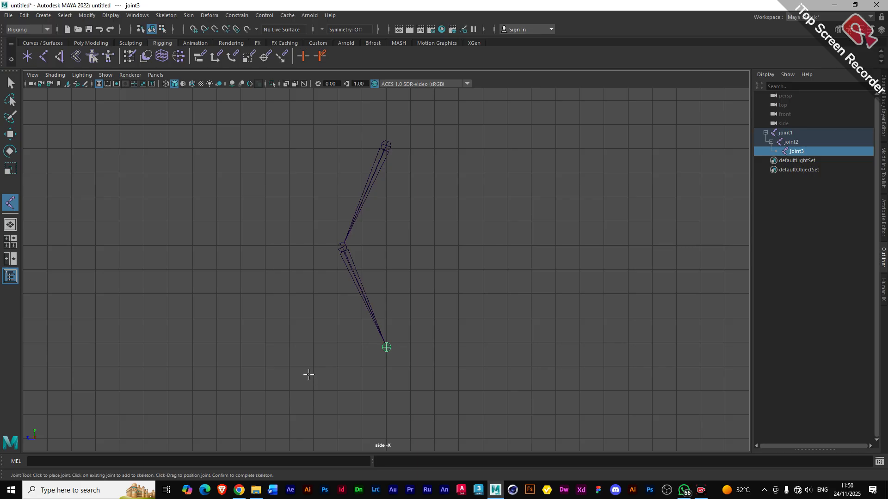
click(354, 370)
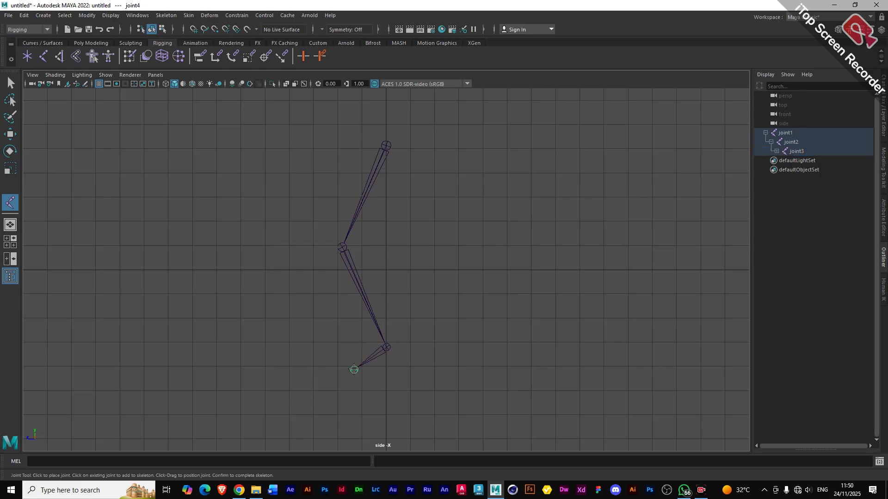
click(303, 368)
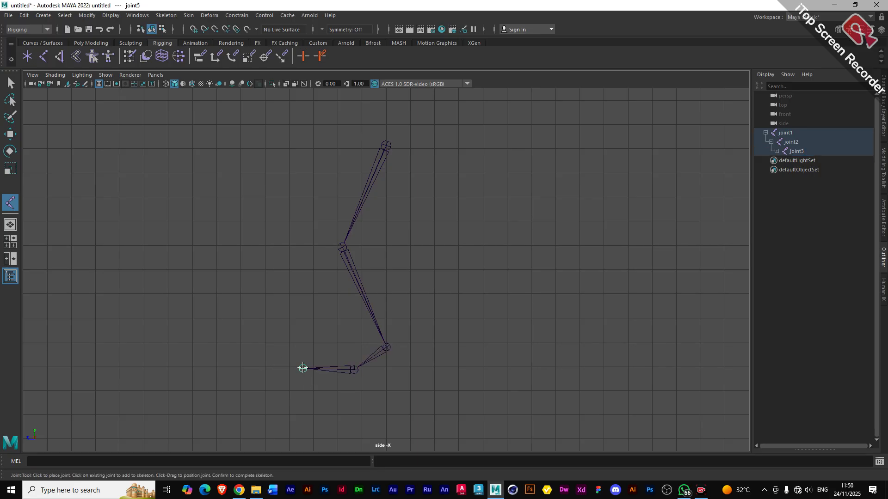
click(775, 151)
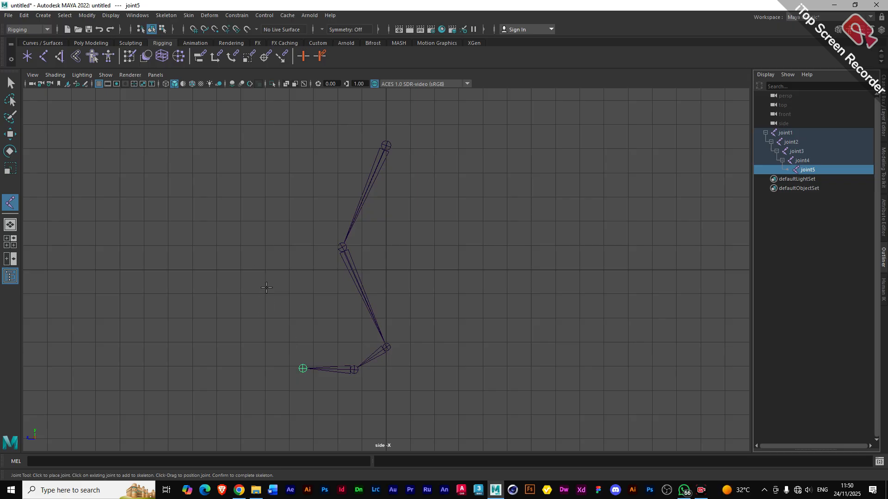
- Add another joint above and forward of the toe joint, and move the whole chain right by its root joint
drag(268, 281, 273, 312)
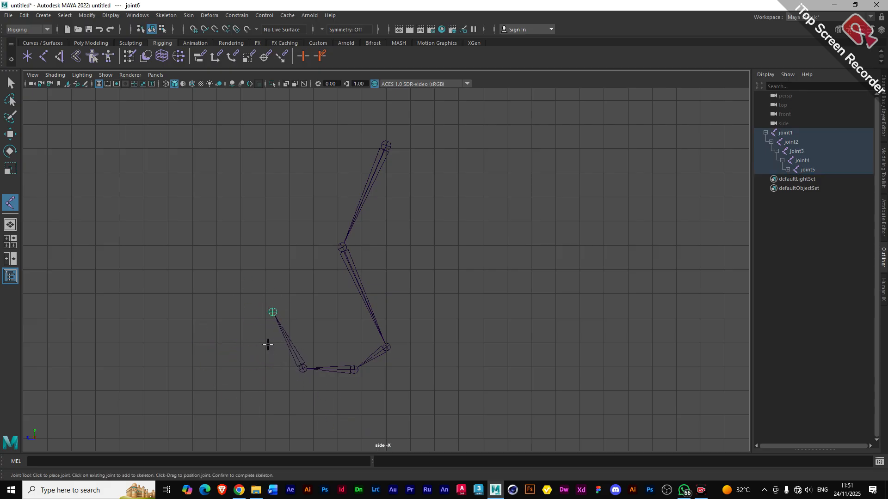
key(w)
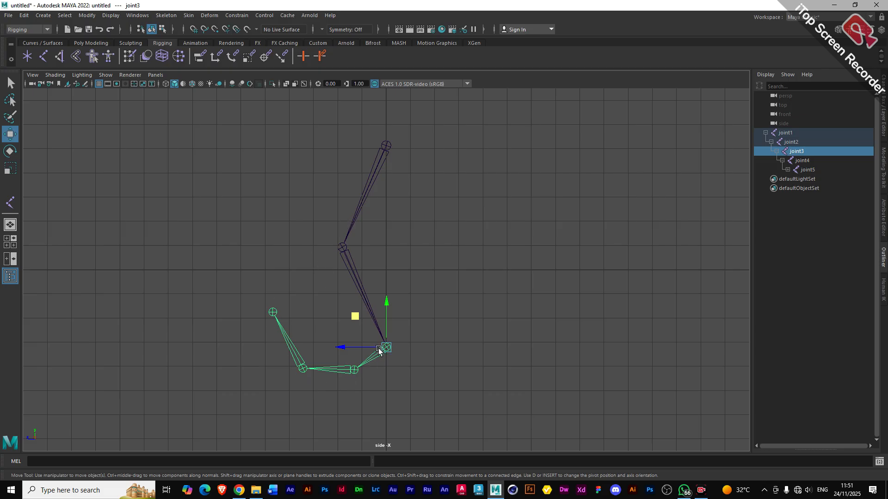
click(385, 147)
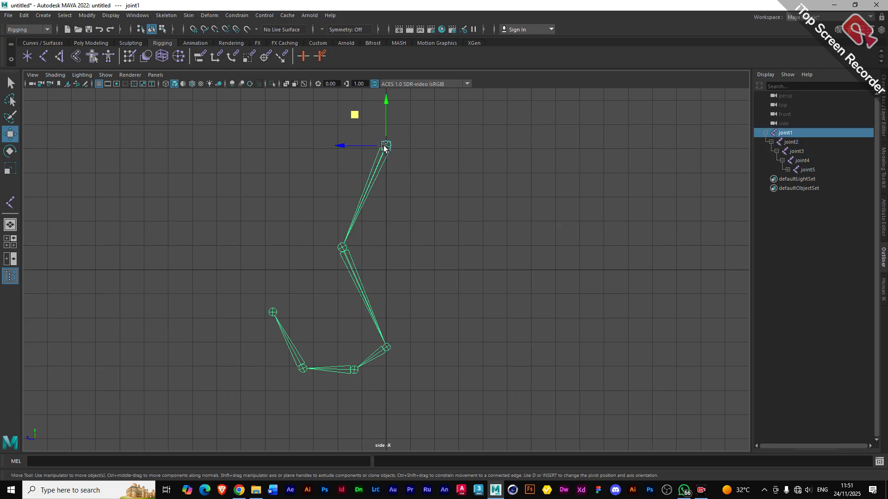
drag(402, 116, 456, 121)
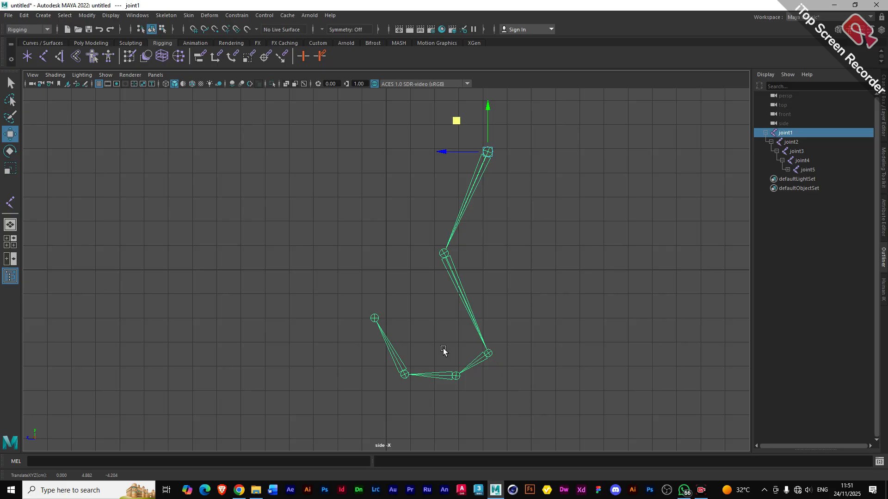
- Draw a separate arched chain of four joints to the left of the leg chain and expand its hierarchy in the Outliner
click(10, 202)
click(190, 358)
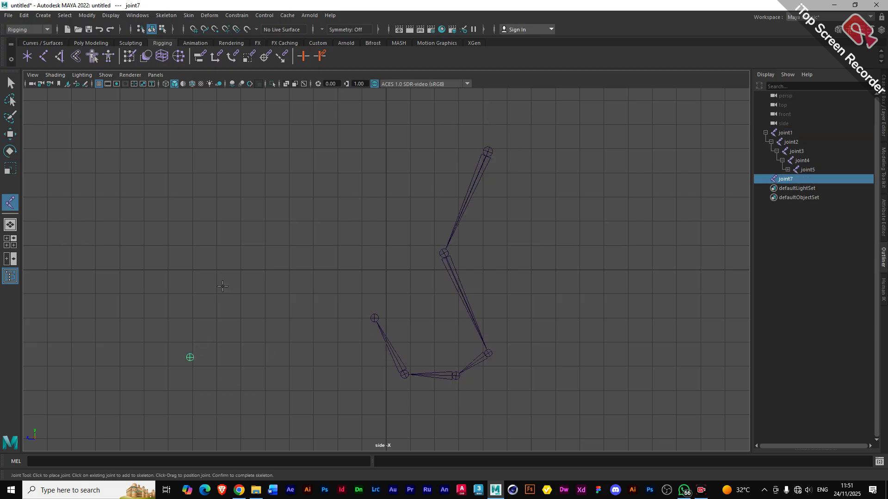
click(220, 254)
click(304, 233)
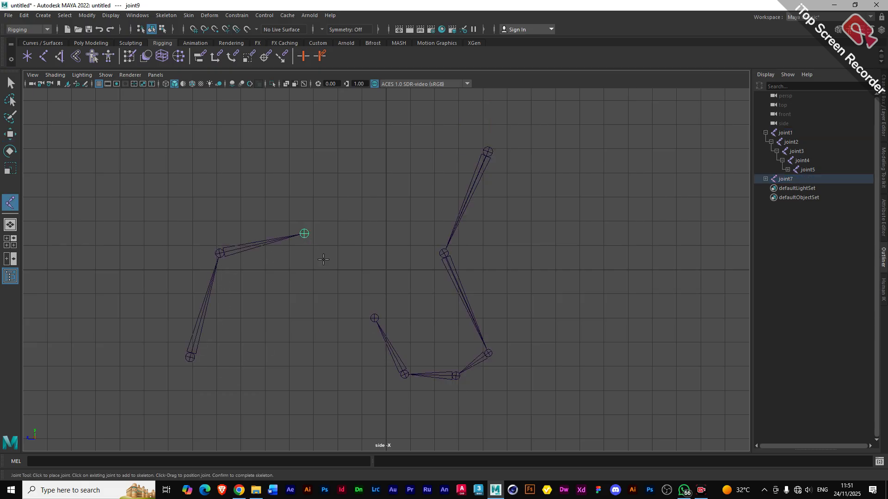
click(343, 296)
key(w)
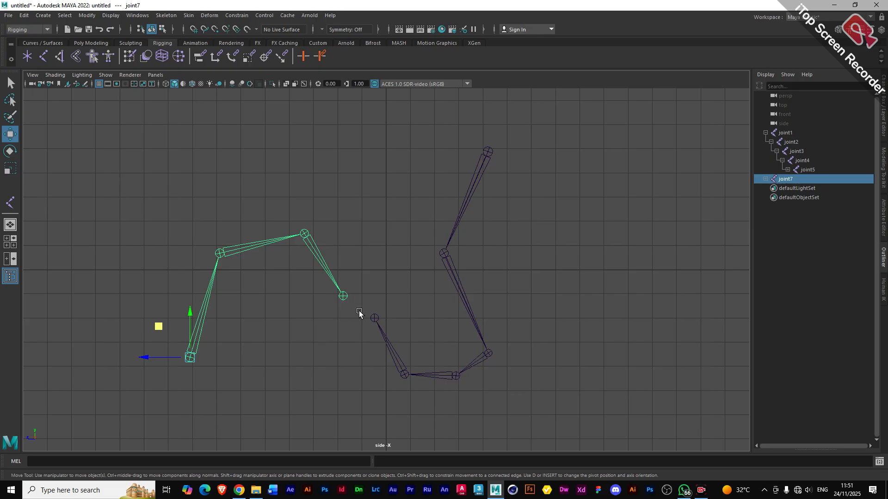
click(766, 179)
click(771, 188)
click(777, 197)
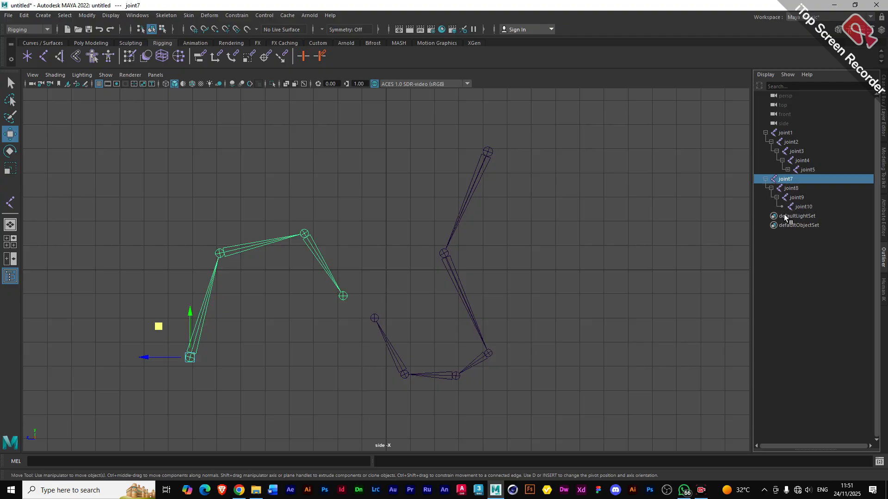
- Try to connect the second chain's end joint to the leg chain's end joint using Connect Joint in Connect joint mode
click(343, 296)
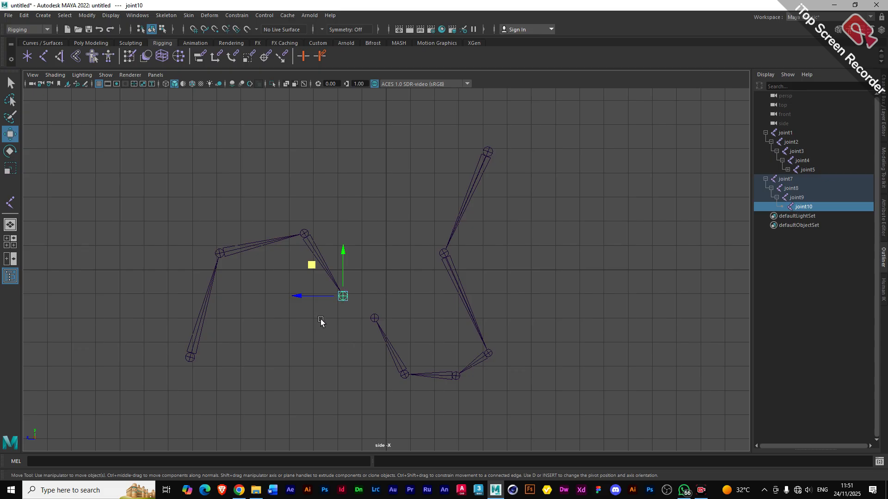
click(373, 318)
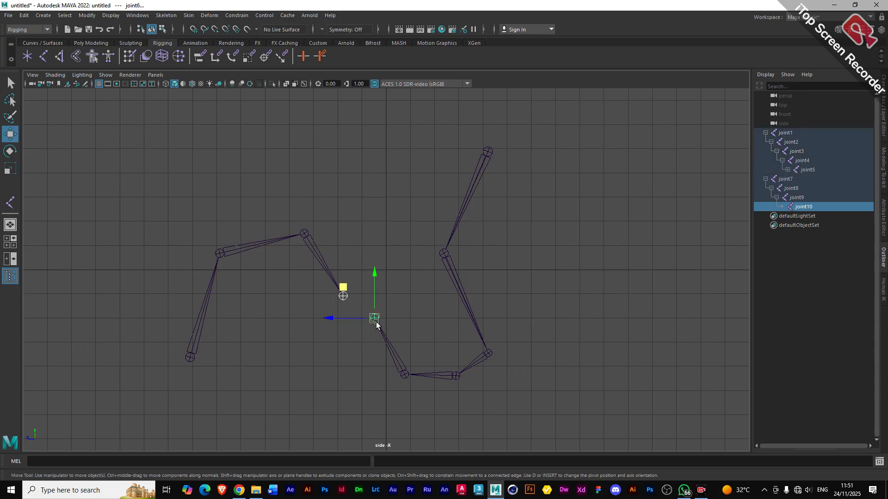
click(172, 17)
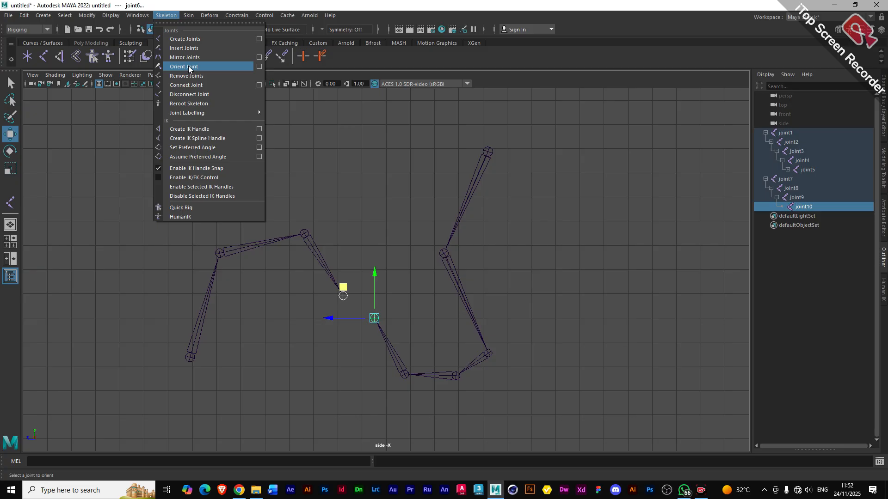
click(259, 85)
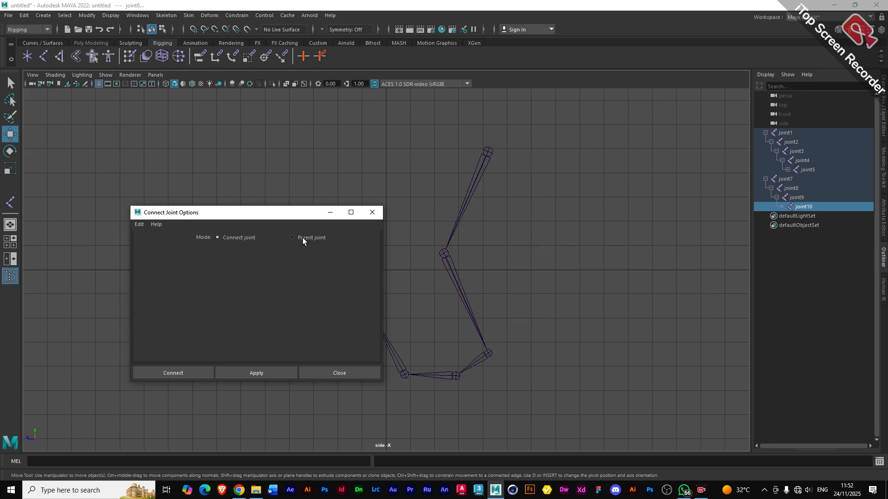
drag(279, 212, 220, 145)
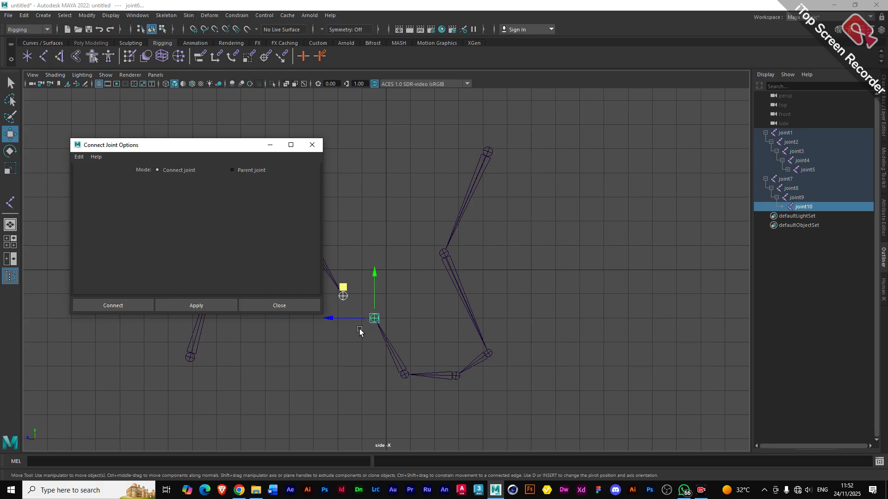
click(137, 306)
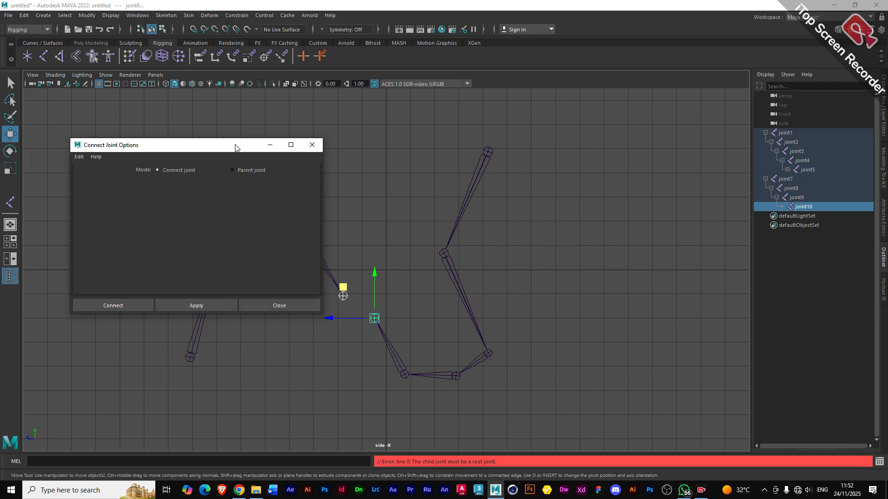
- Connect the second chain's root joint to the leg chain's end joint using the Connect joint mode
drag(236, 147, 168, 127)
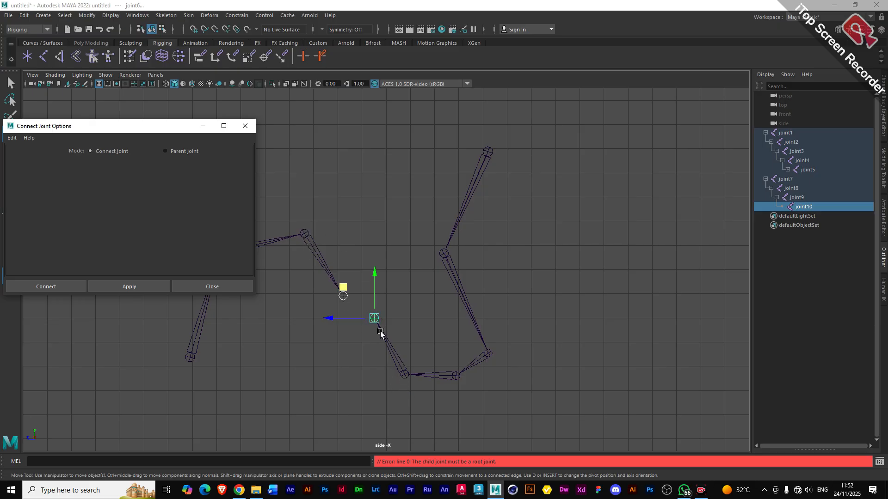
click(190, 359)
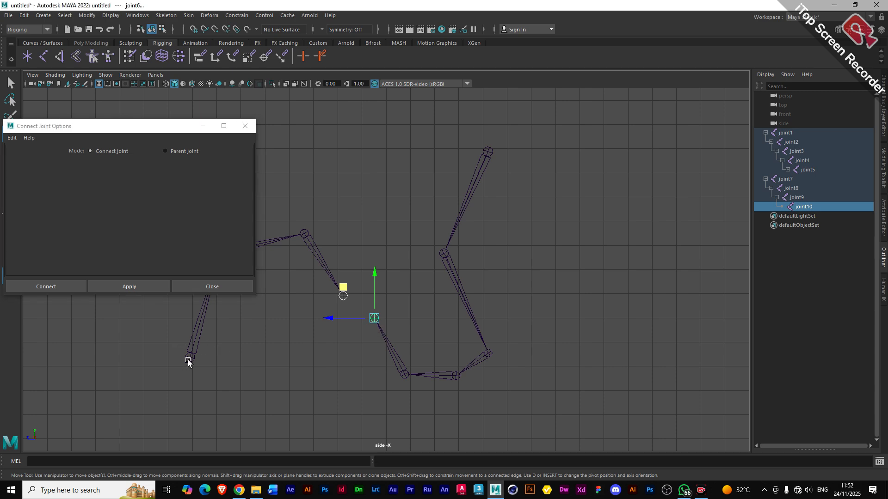
shift+click(375, 319)
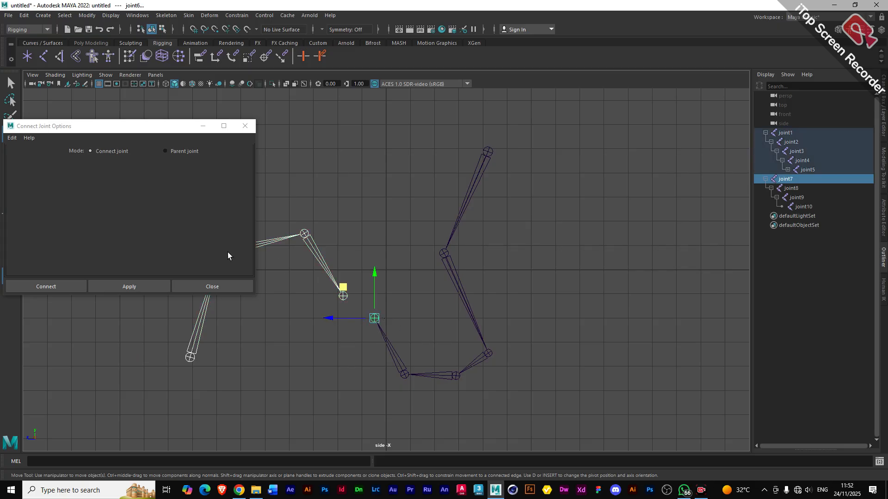
drag(155, 128, 547, 183)
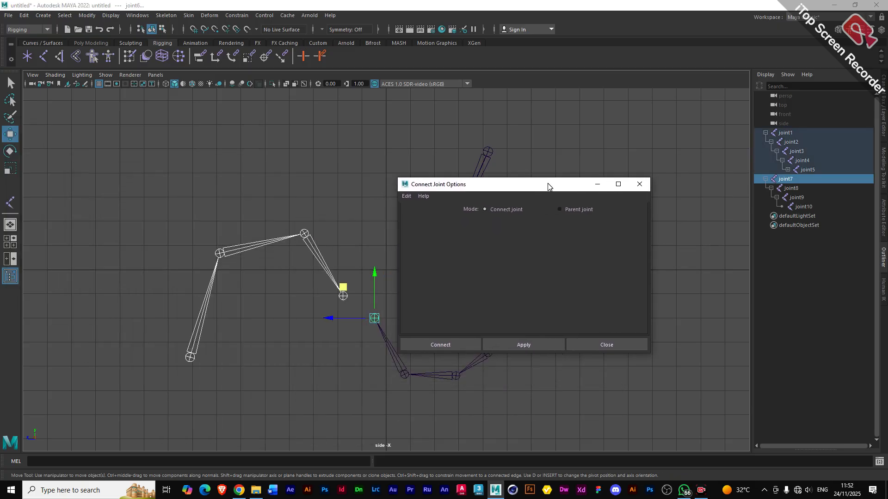
click(458, 344)
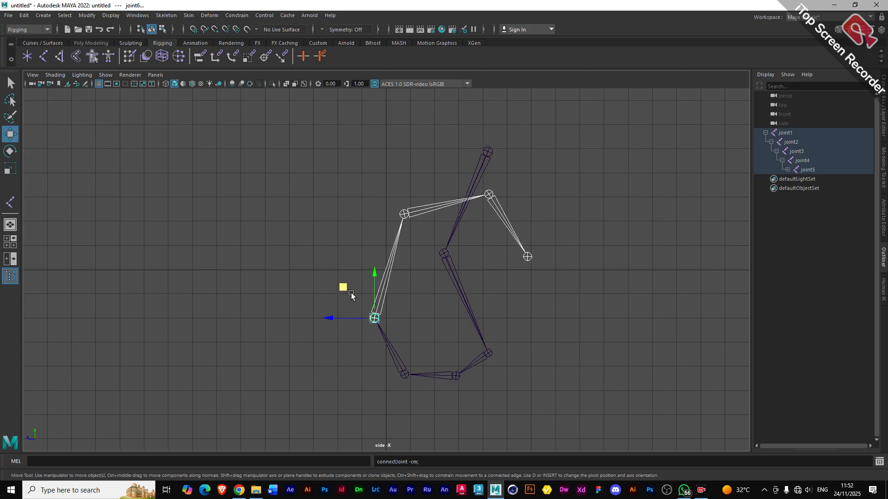
- Move the leg chain's end joint slightly up and left, and nudge the whole skeleton down by its root joint
mouse_move(346, 287)
mouse_down()
mouse_move(317, 288)
mouse_move(338, 274)
mouse_up()
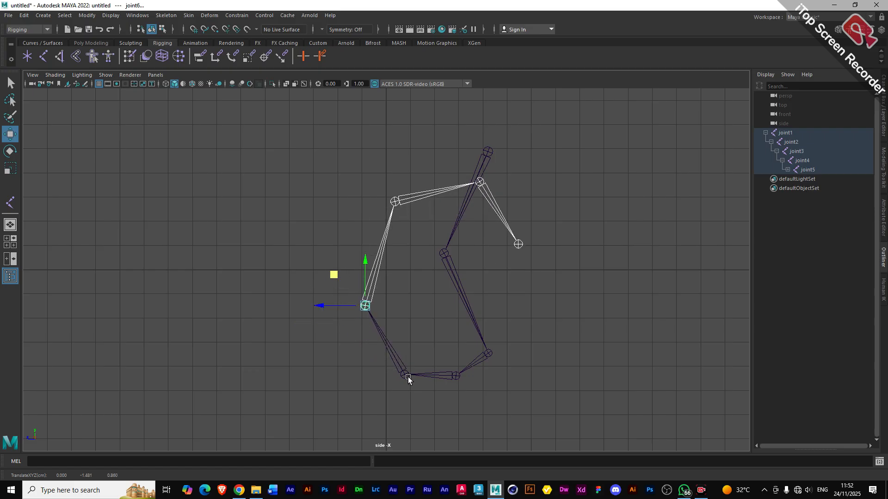
click(406, 376)
click(454, 379)
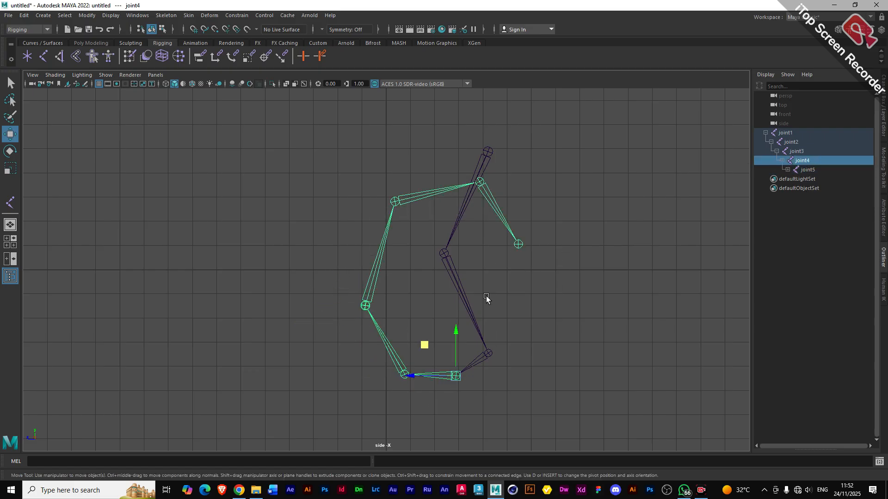
click(489, 152)
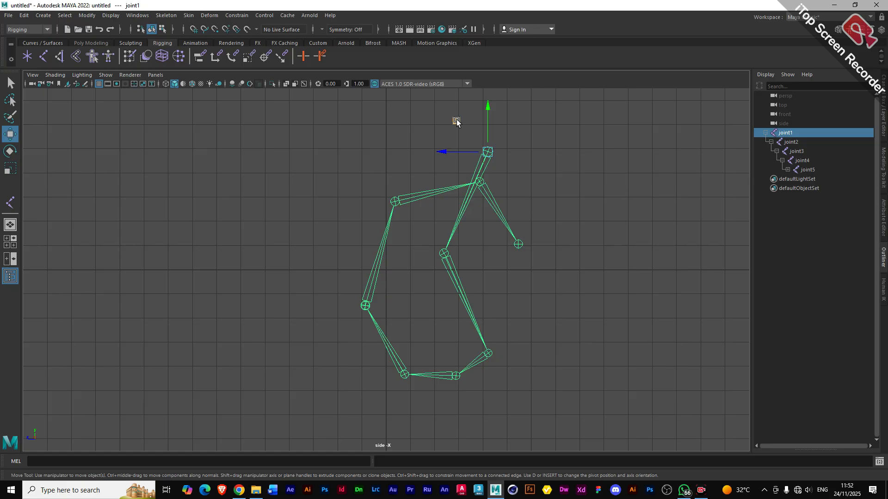
drag(457, 119, 457, 122)
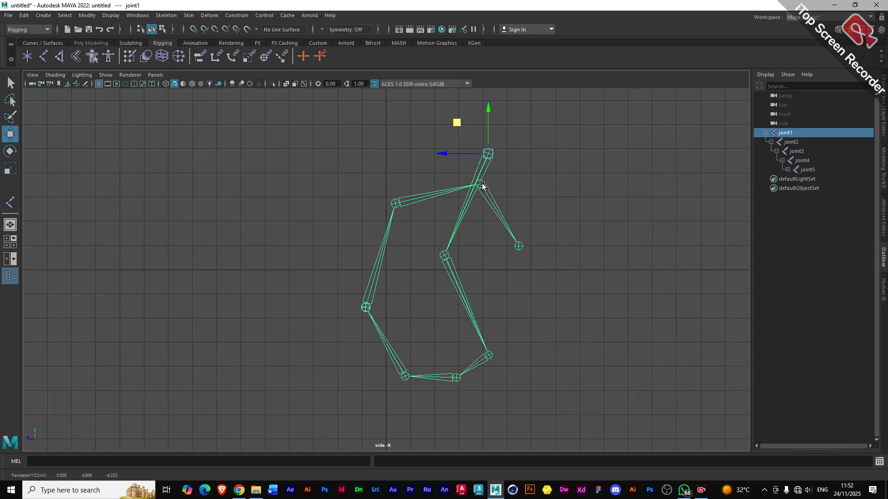
- Reposition the attached chain's second and third joints, and pull its root joint down and left from the connection point
click(399, 206)
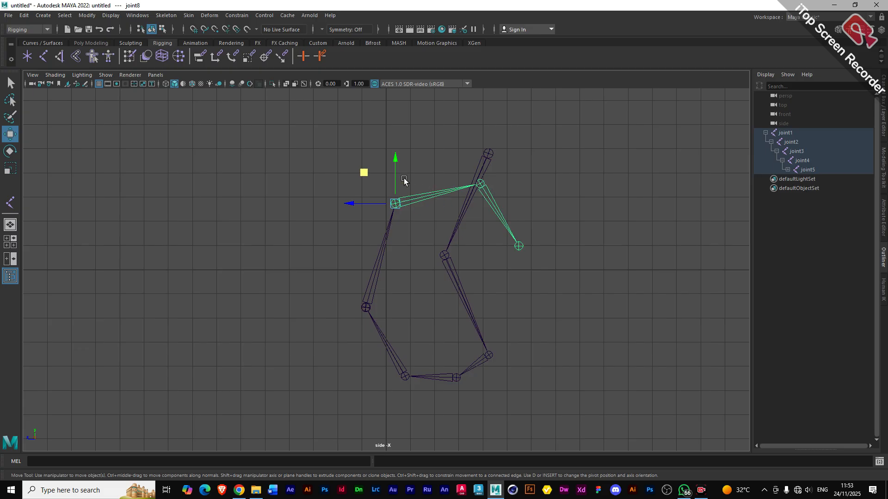
drag(364, 173, 293, 165)
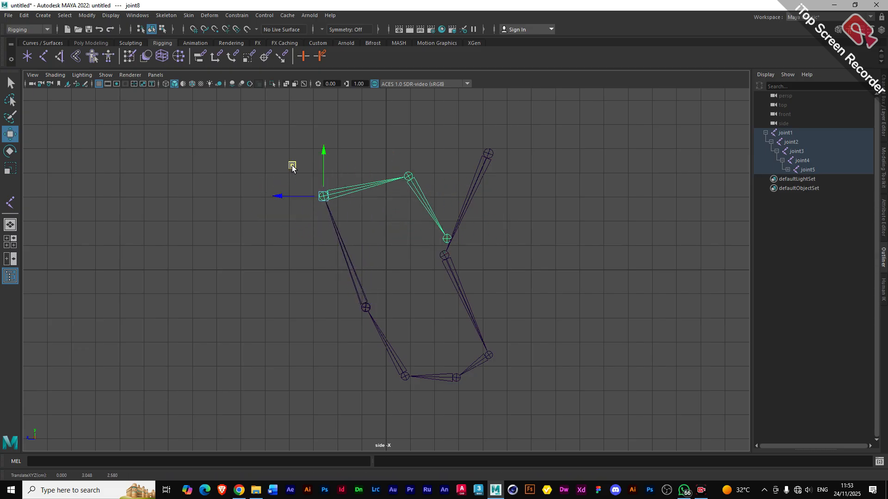
click(413, 174)
drag(377, 145, 374, 134)
click(366, 308)
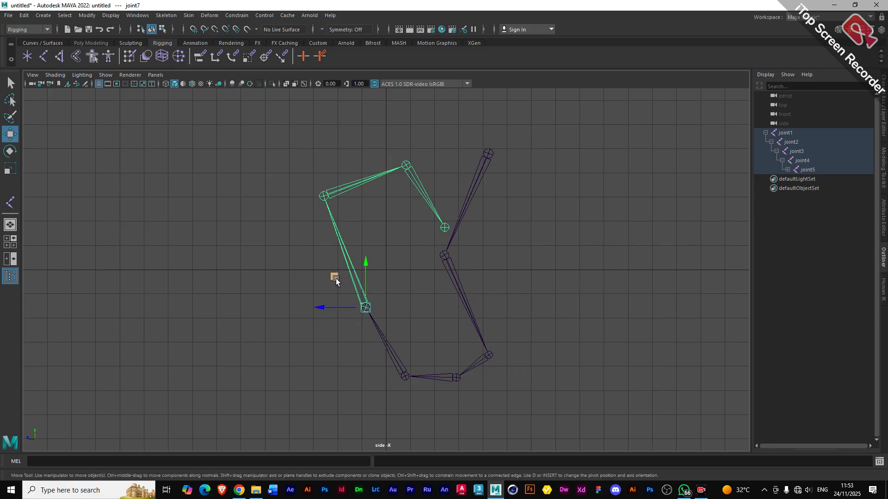
drag(336, 278, 315, 291)
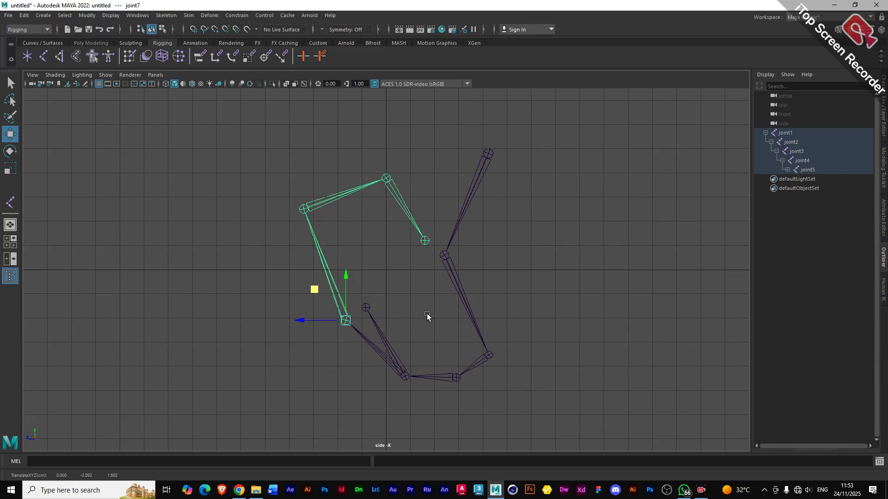
- Undo the last moves of the attached chain's root, second and third joints
key(ctrl+z)
key(ctrl+z)
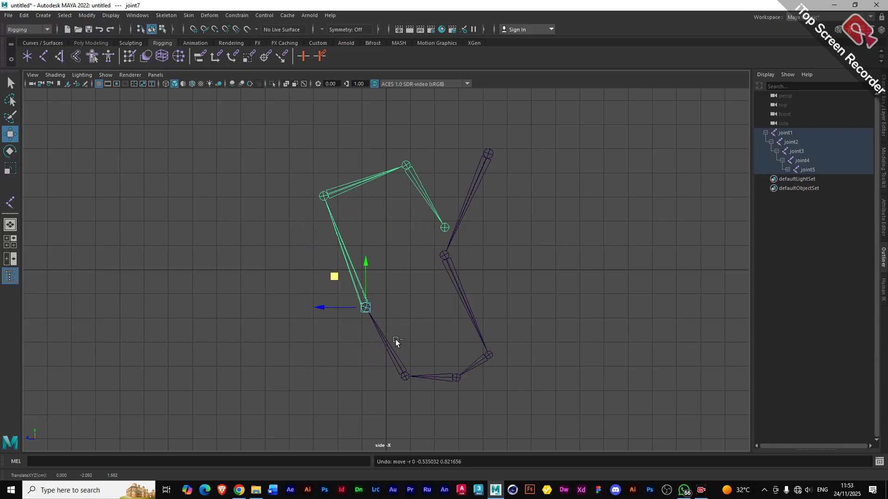
key(ctrl+z)
key(ctrl+z)
key(ctrl+z)
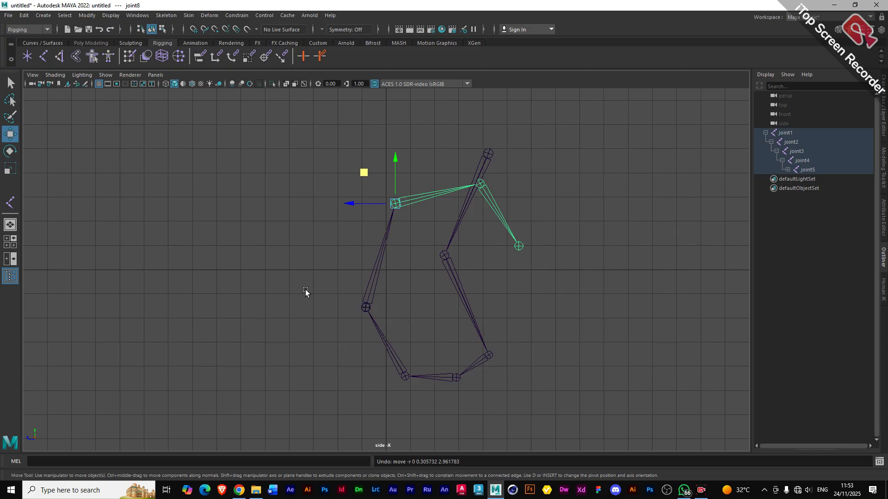
- Expand joint5 and joint7 in the Outliner to examine how the attached chain is parented
click(788, 169)
click(792, 189)
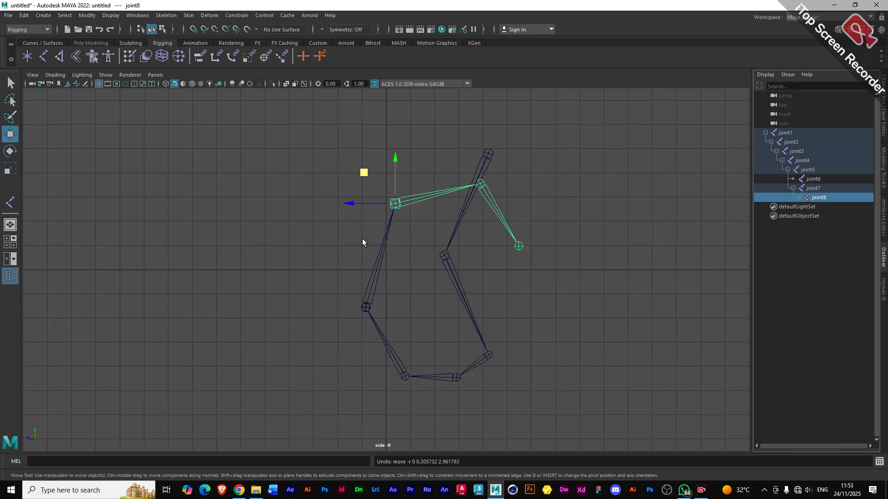
- Undo the attached chain's remaining moves and its connection to the leg chain, back to two separate joint chains, and clear the selection
key(ctrl+z)
key(ctrl+z)
key(ctrl+z)
key(ctrl+z)
key(ctrl+z)
key(ctrl+z)
key(ctrl+z)
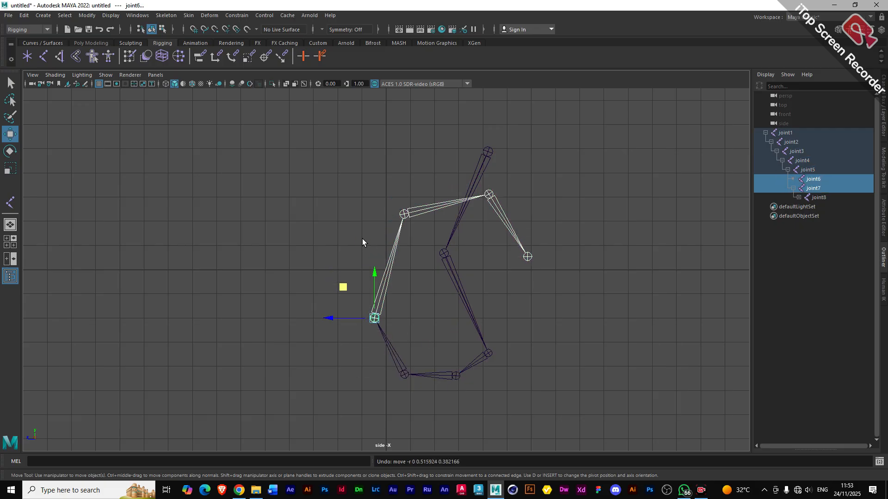
key(ctrl+z)
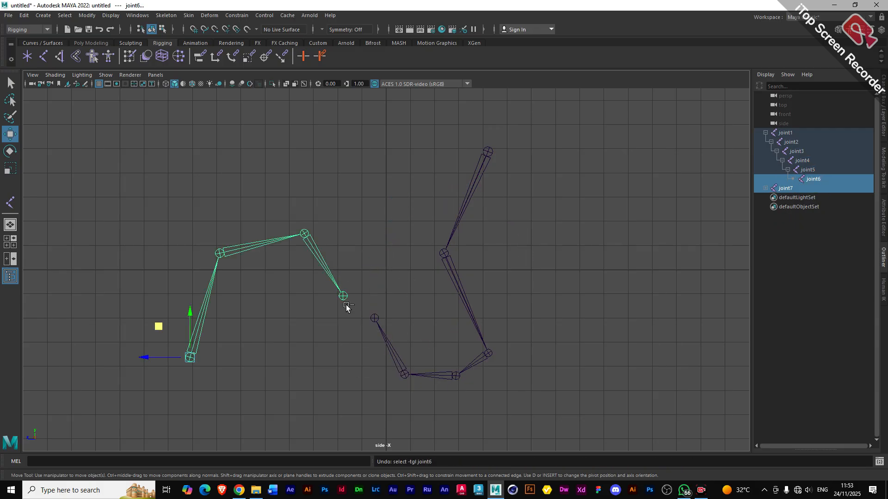
click(407, 347)
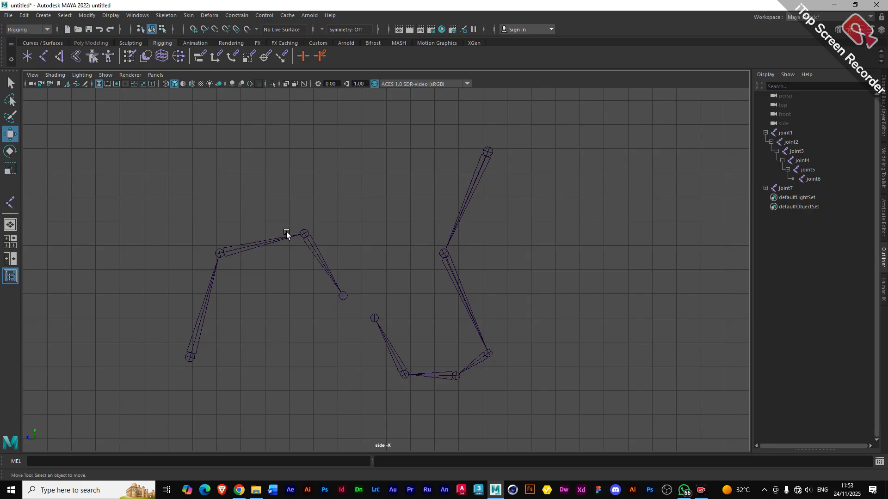
- Move the separate four-joint chain's second joint slightly up and left, and reselect the chain's root joint
click(219, 253)
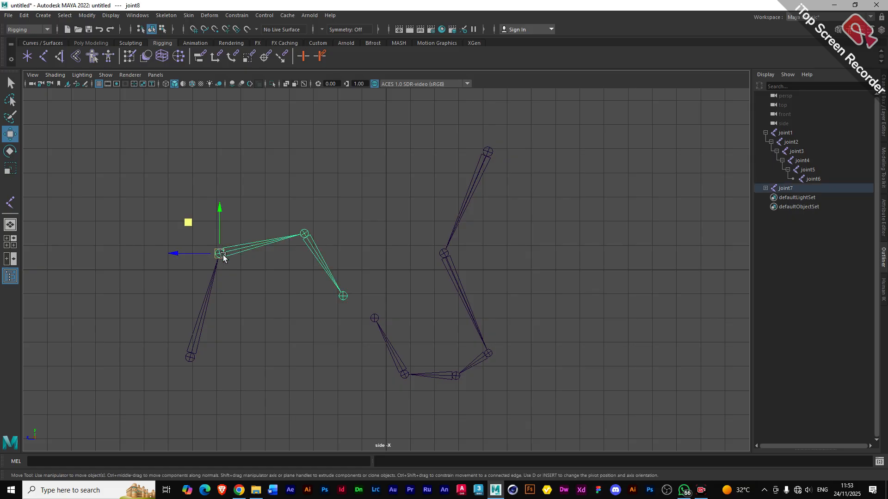
click(190, 358)
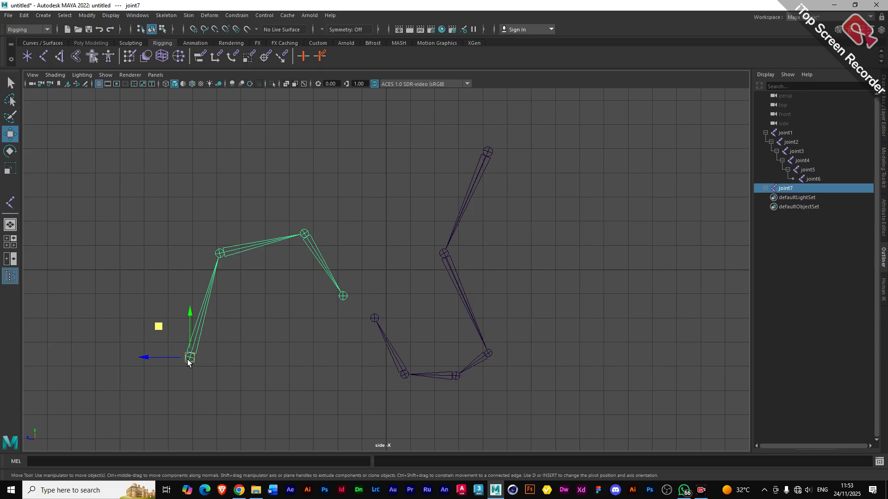
click(220, 253)
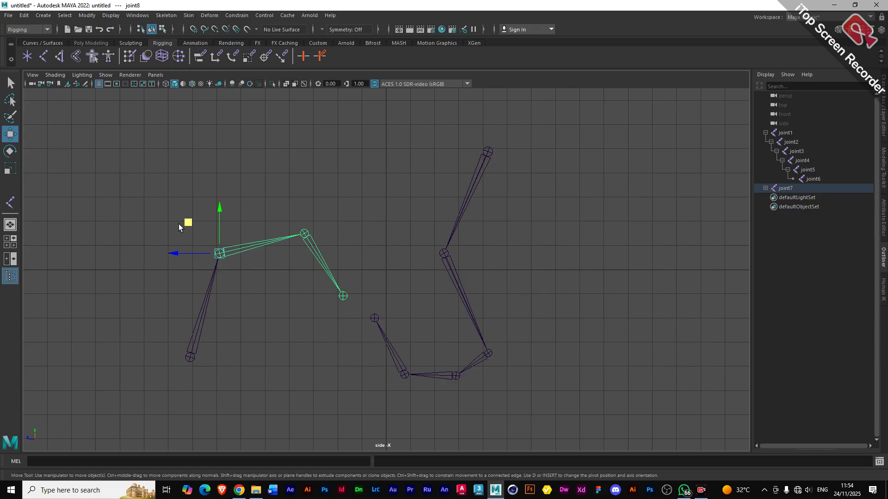
mouse_move(183, 223)
mouse_down()
mouse_move(180, 194)
mouse_move(178, 218)
mouse_up()
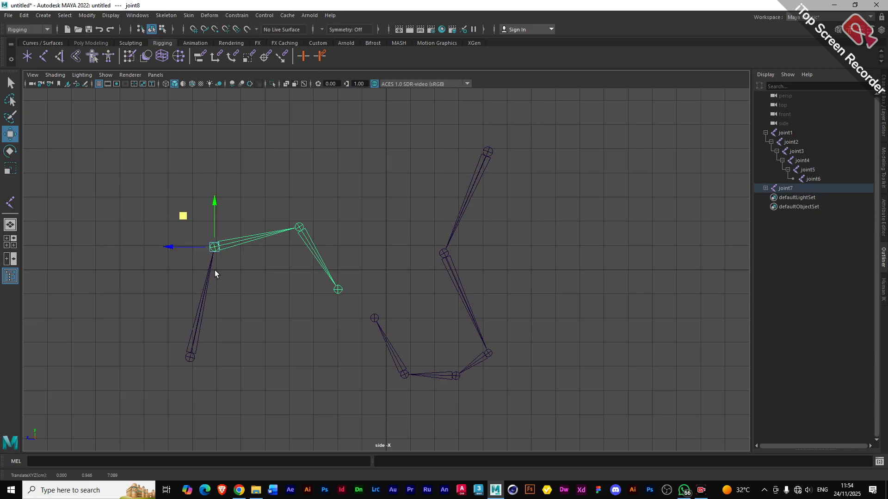
click(191, 358)
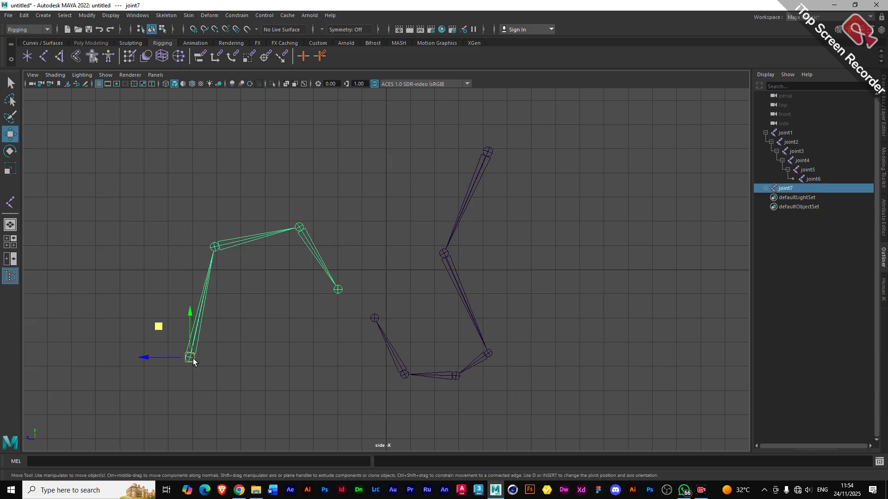
- Reroot the separate four-joint chain at its second joint, and clear the selection
click(215, 246)
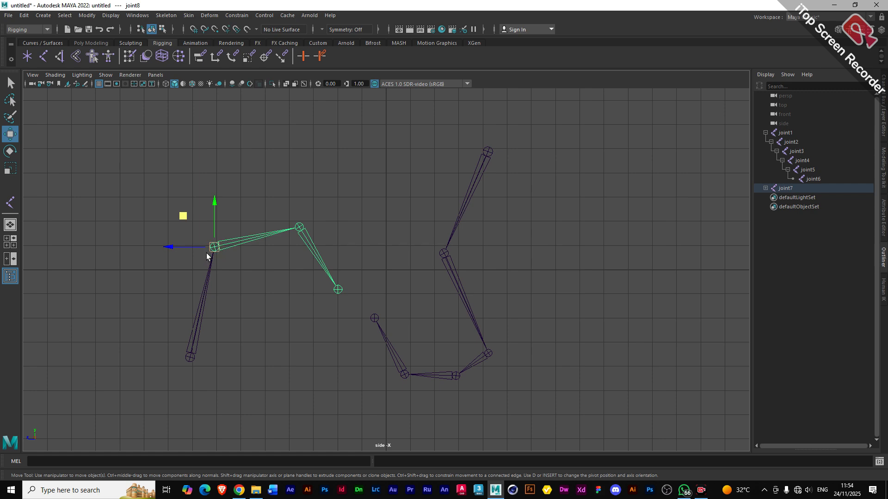
click(166, 17)
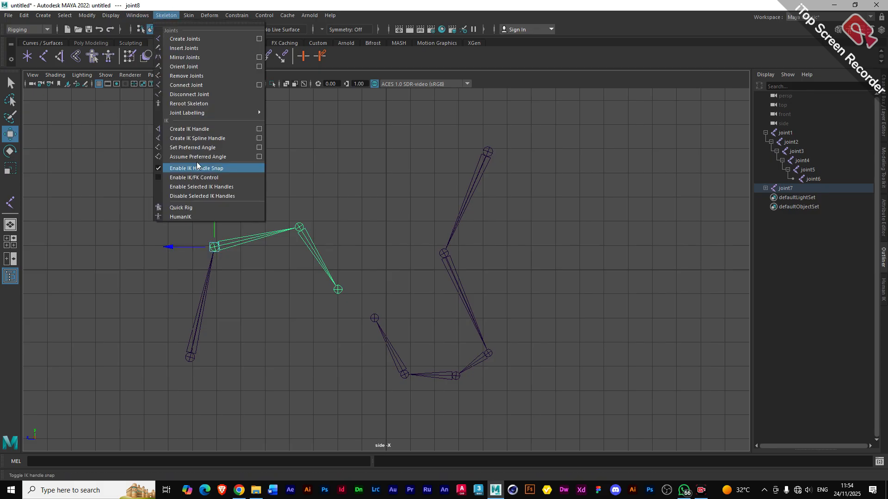
mouse_move(196, 110)
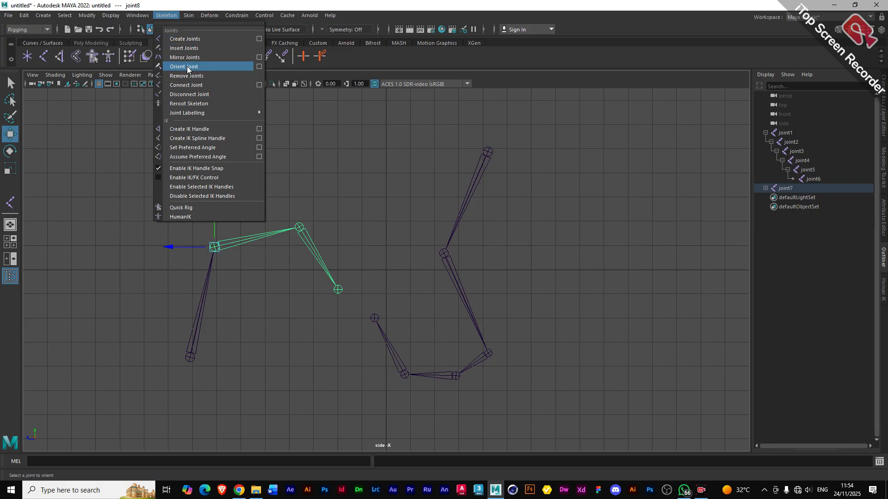
click(188, 104)
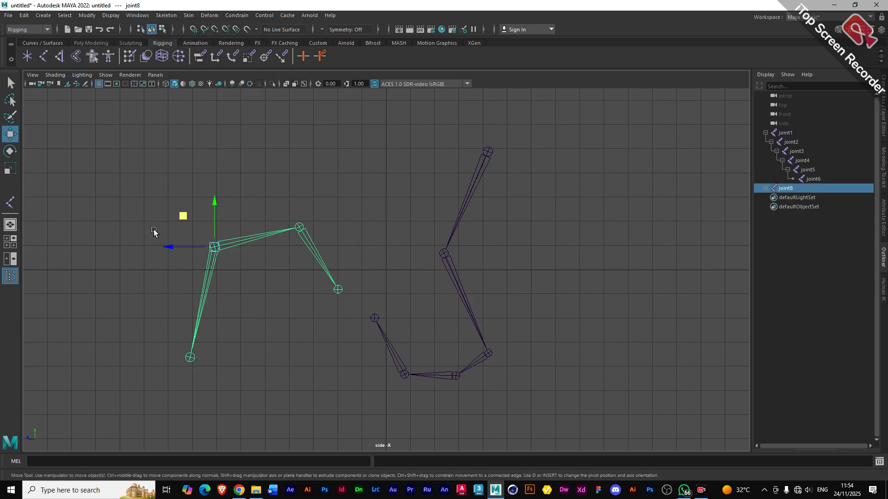
click(113, 271)
- Rotate the rerooted chain clockwise about its new root joint, and deselect it
click(216, 248)
key(e)
drag(238, 214, 253, 235)
click(303, 243)
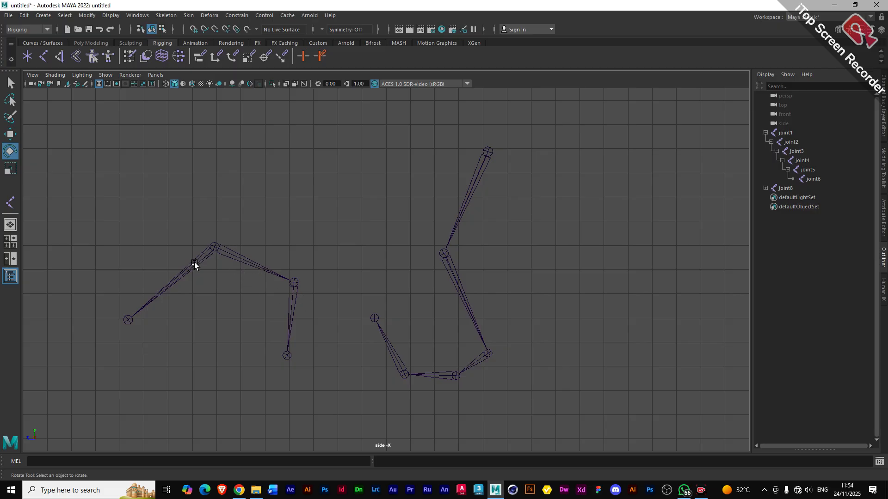
click(214, 243)
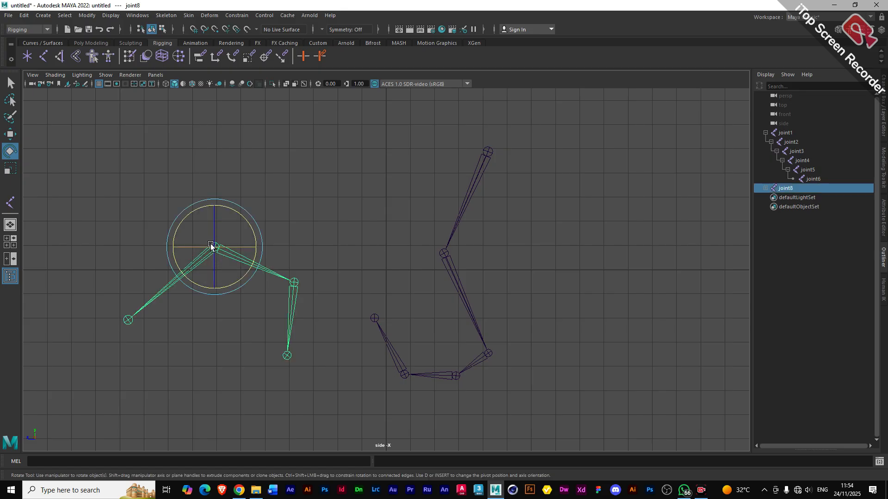
key(w)
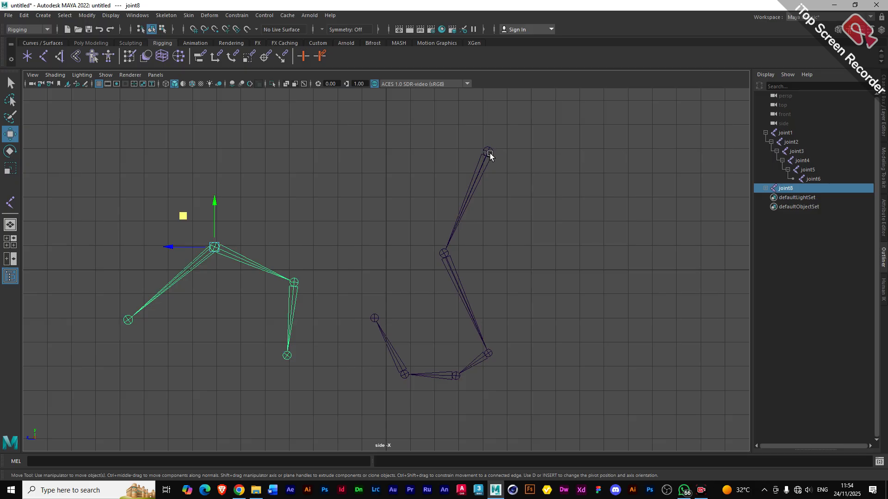
click(165, 15)
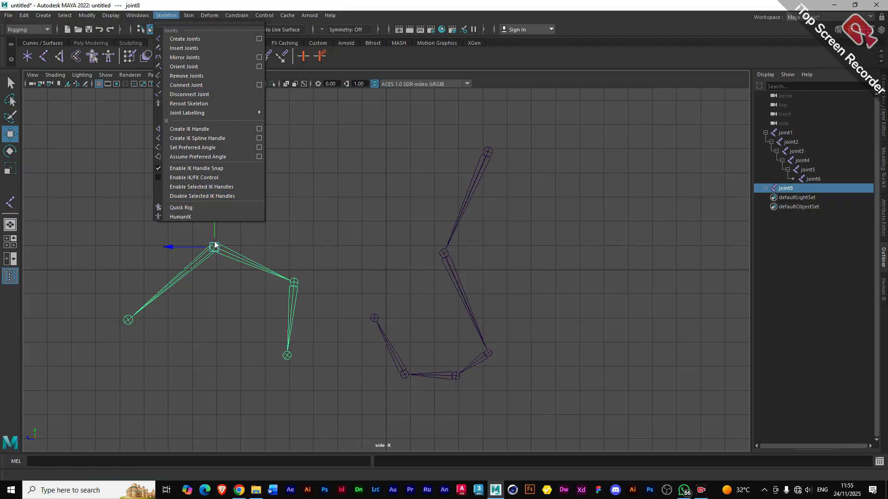
click(305, 217)
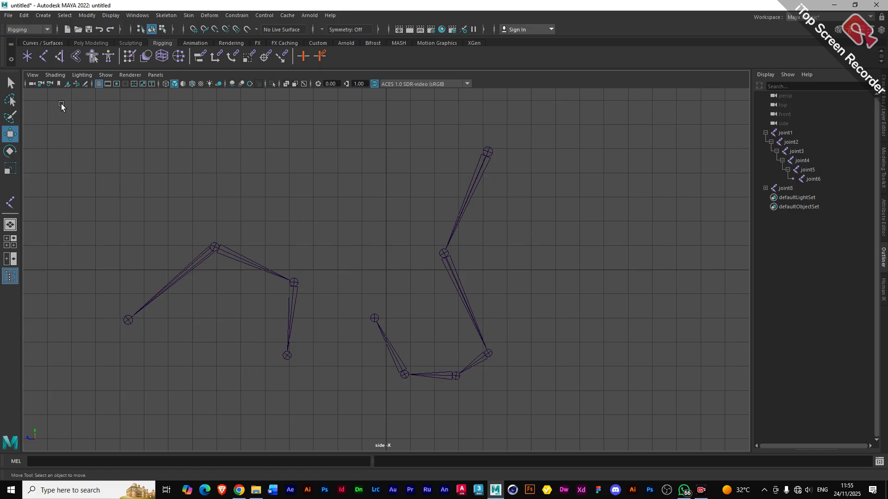
- Select both joint chains and delete them from the scene
drag(61, 105, 581, 412)
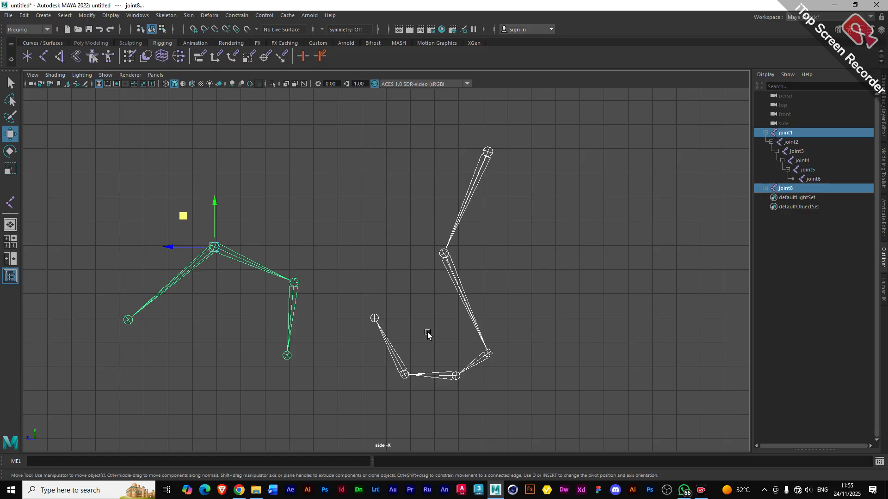
key(Delete)
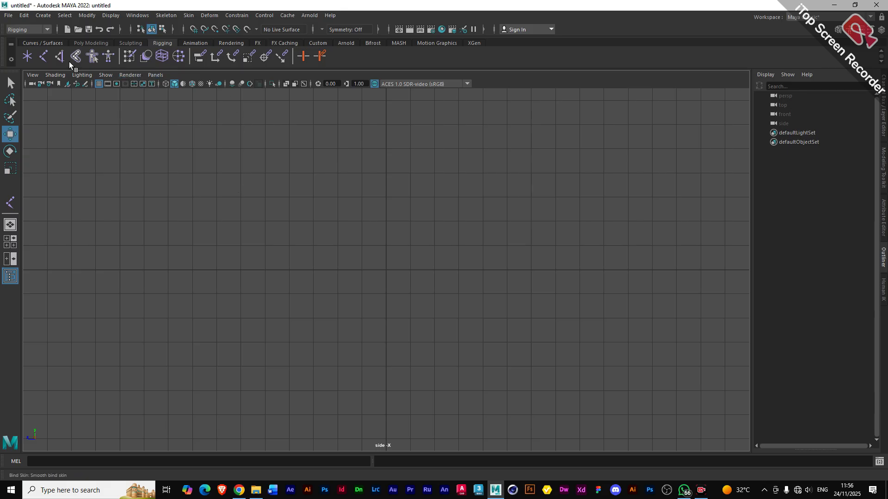
- Draw a five-joint leg chain in the side view with hip, bent knee, ankle, ball and toe joints, left of the grid centre
click(43, 56)
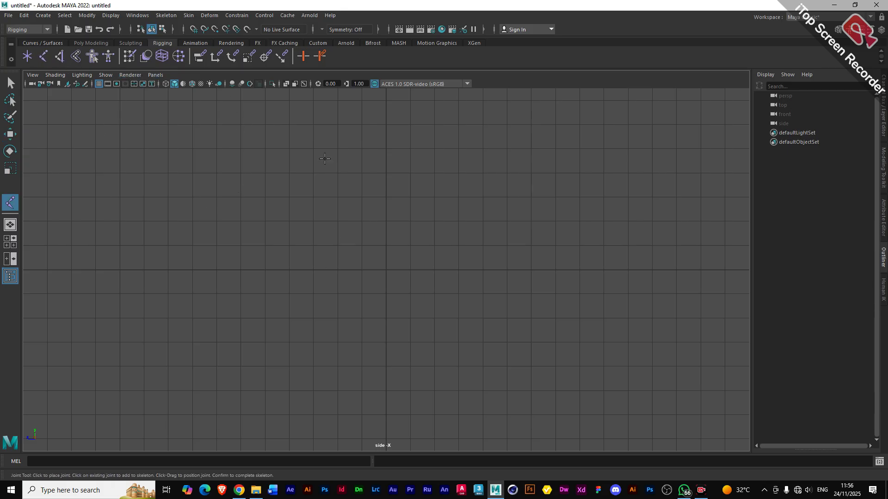
click(315, 125)
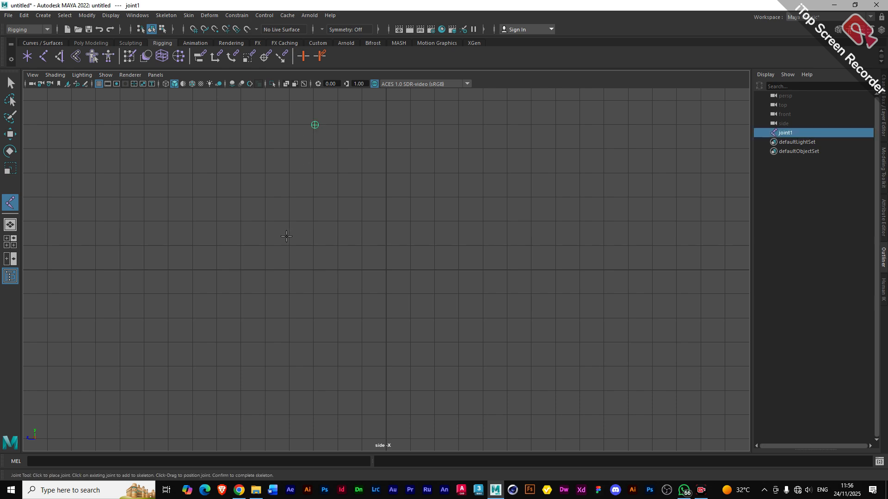
click(287, 237)
click(321, 346)
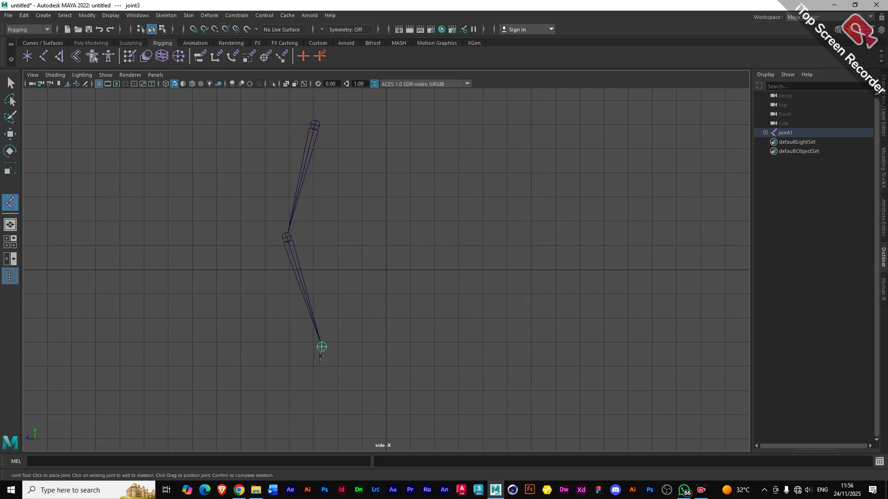
click(312, 366)
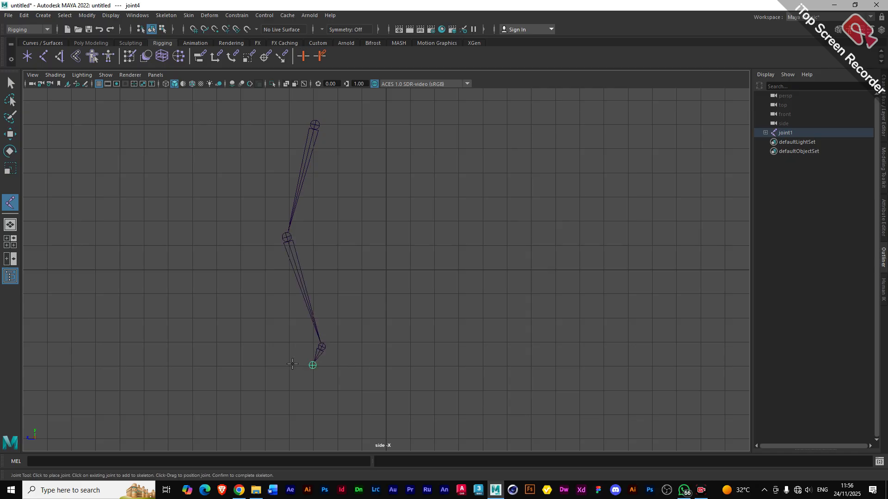
click(266, 367)
key(Return)
key(w)
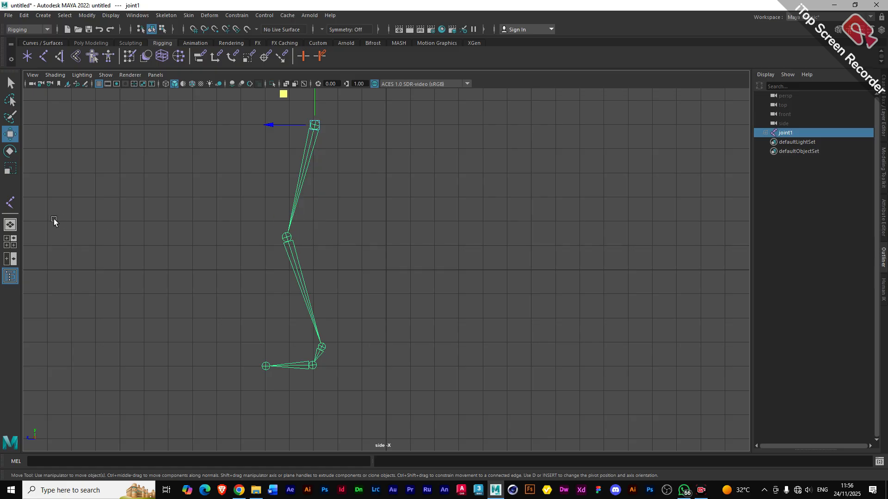
- Draw a second five-joint leg chain of the same shape to the right of the first one
key(y)
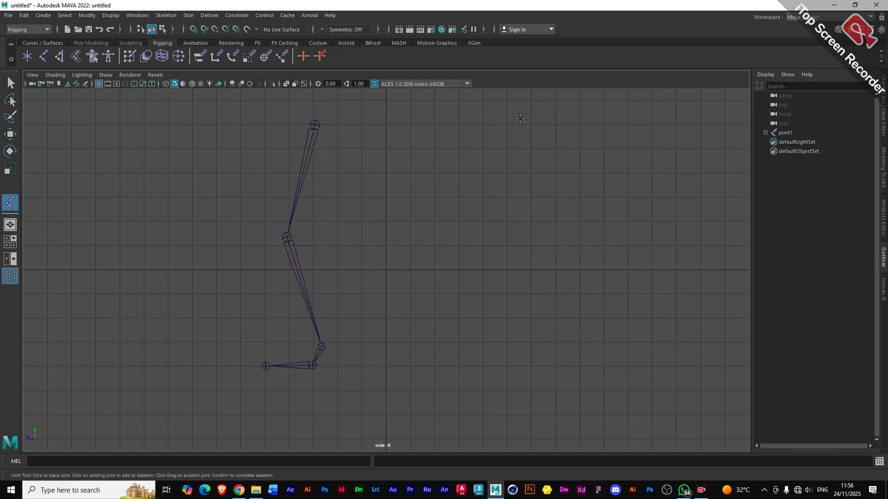
click(522, 119)
click(491, 231)
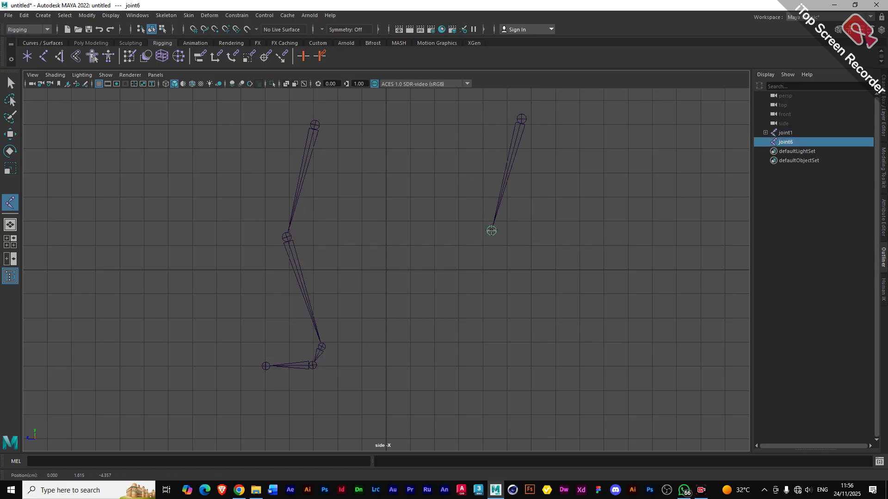
click(526, 339)
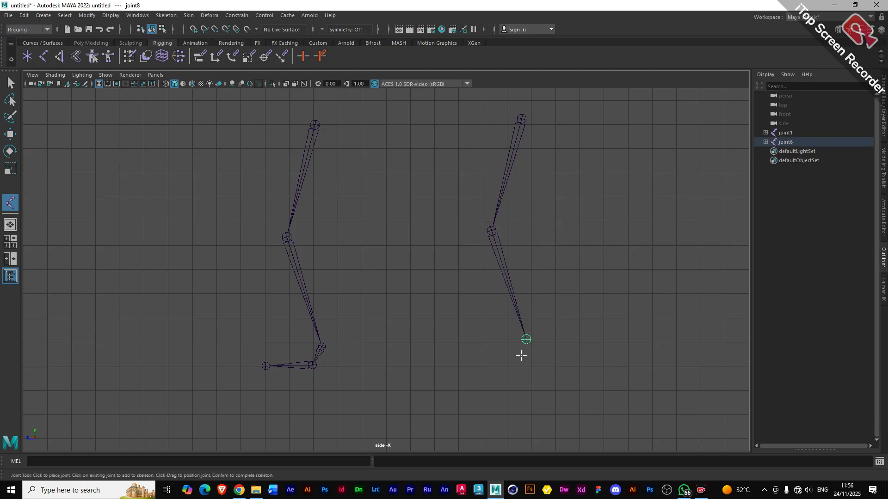
click(521, 359)
click(479, 366)
key(Return)
key(w)
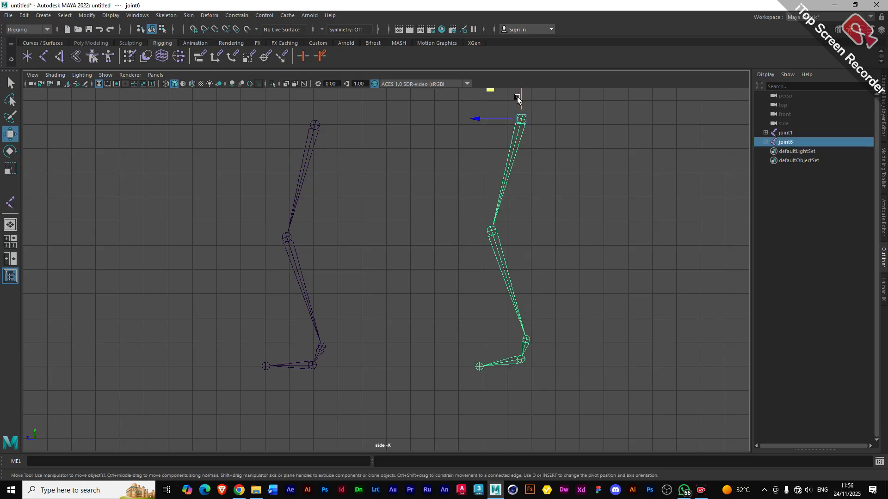
- Lower the second leg chain to the first one's height, level its toe joint, and shift its ball and toe joints slightly left
drag(520, 101, 521, 108)
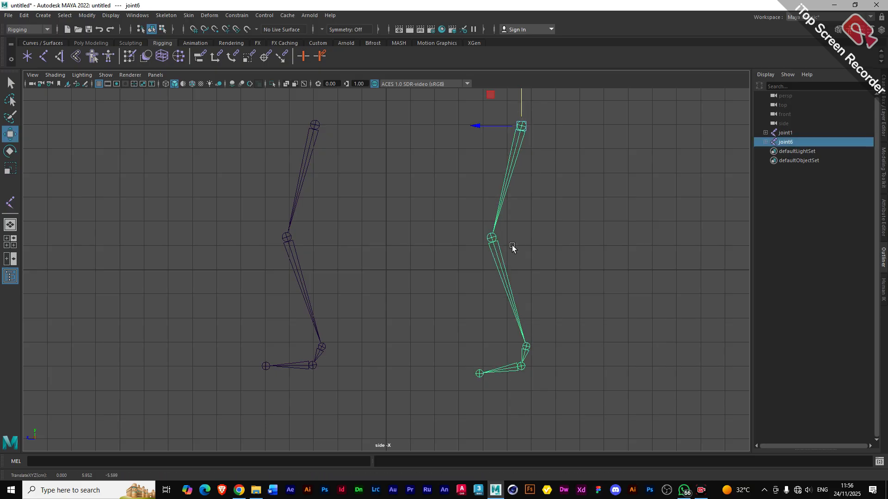
click(479, 374)
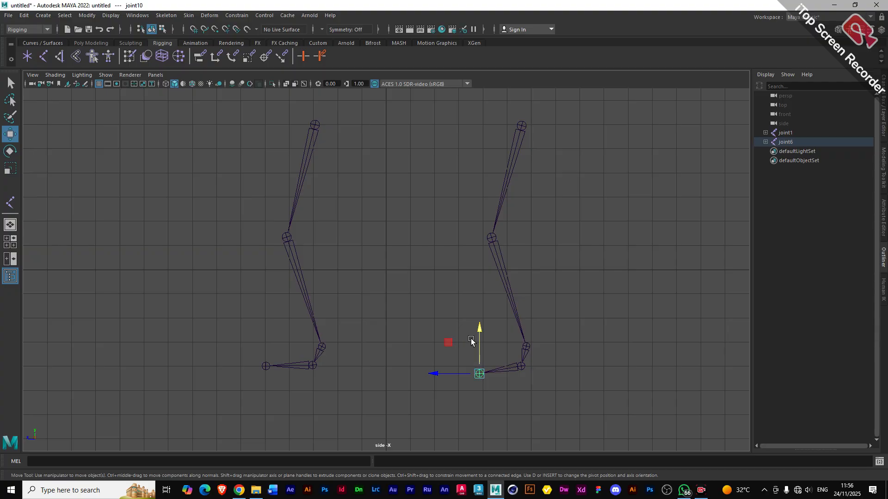
drag(478, 338, 477, 329)
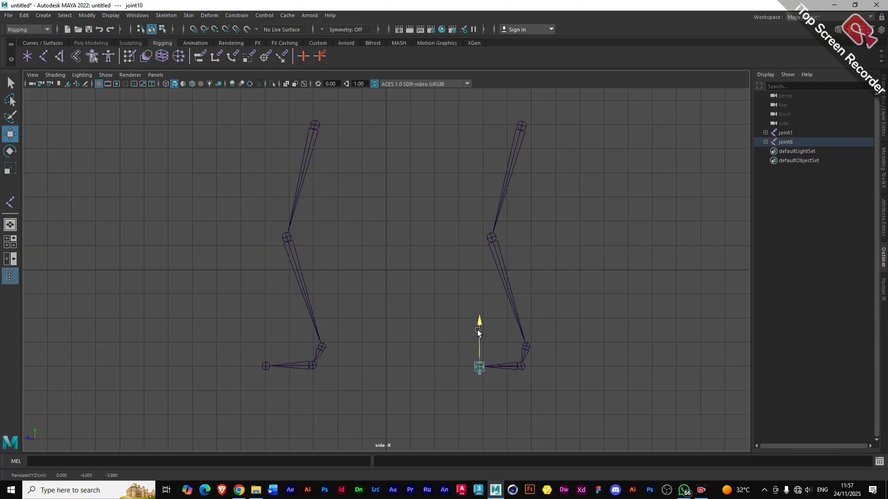
drag(451, 367, 448, 366)
click(520, 368)
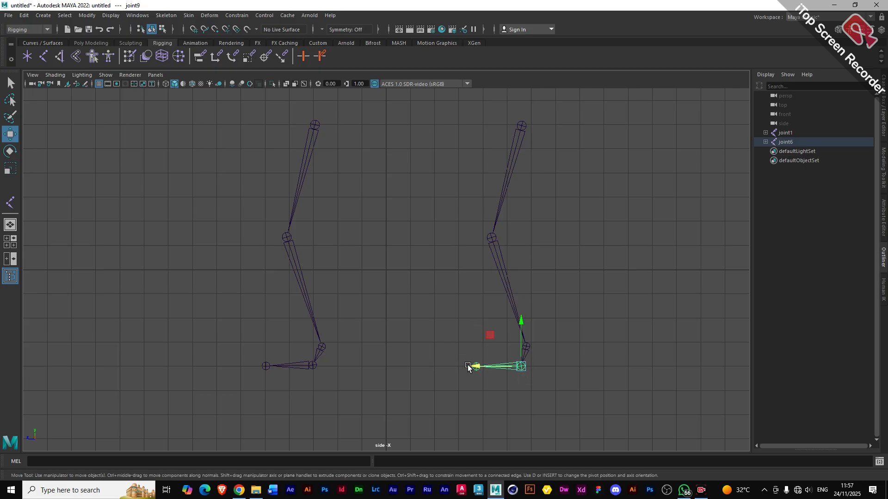
drag(469, 366, 465, 366)
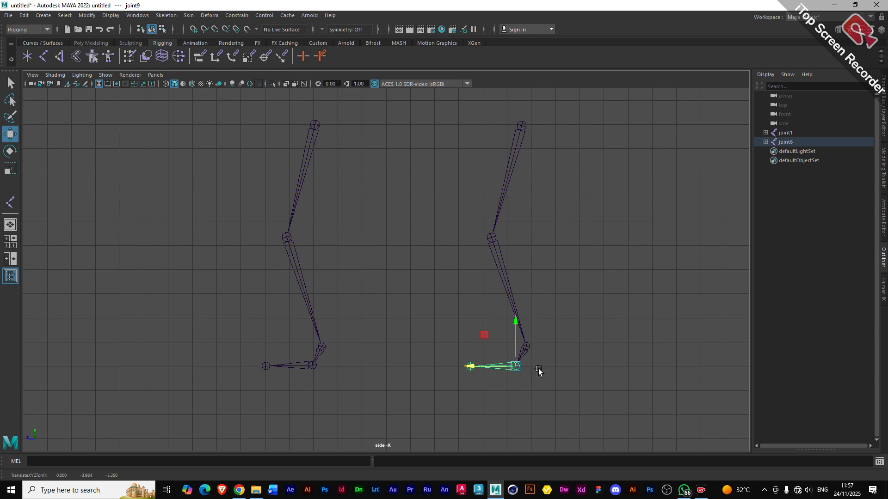
click(448, 280)
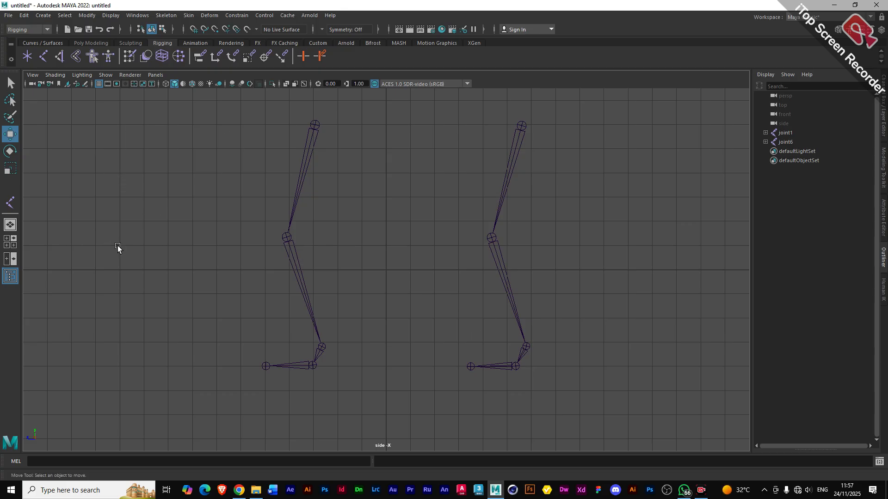
- Create a polygon cube, enlarge it to about three grid squares, and place it at foot level in front of the first leg
shift+right_click(141, 229)
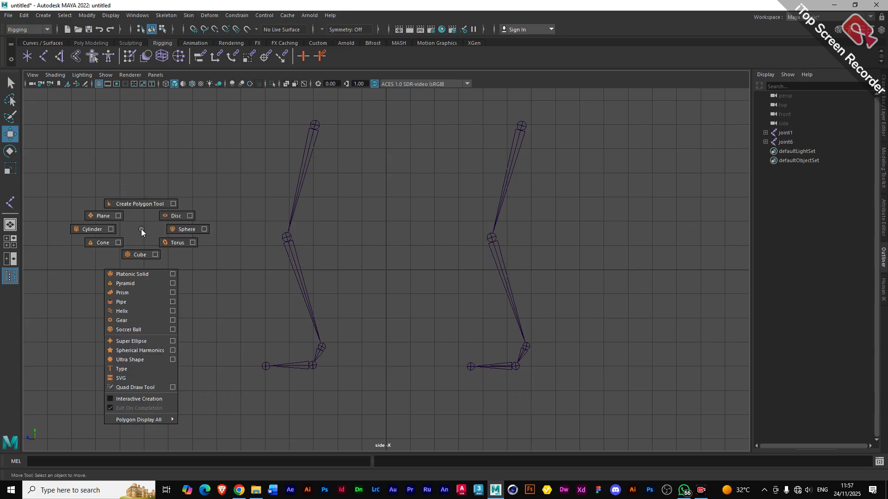
click(136, 255)
middle_drag(374, 245, 156, 329)
key(r)
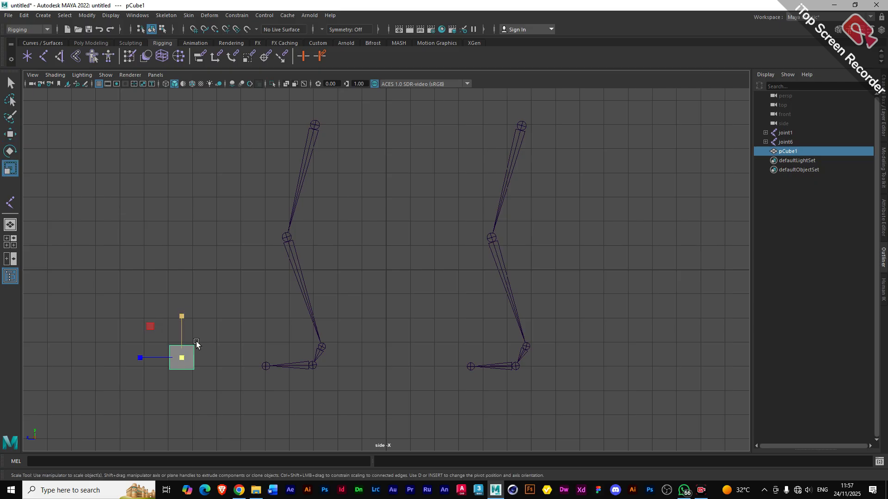
drag(150, 327, 181, 281)
key(w)
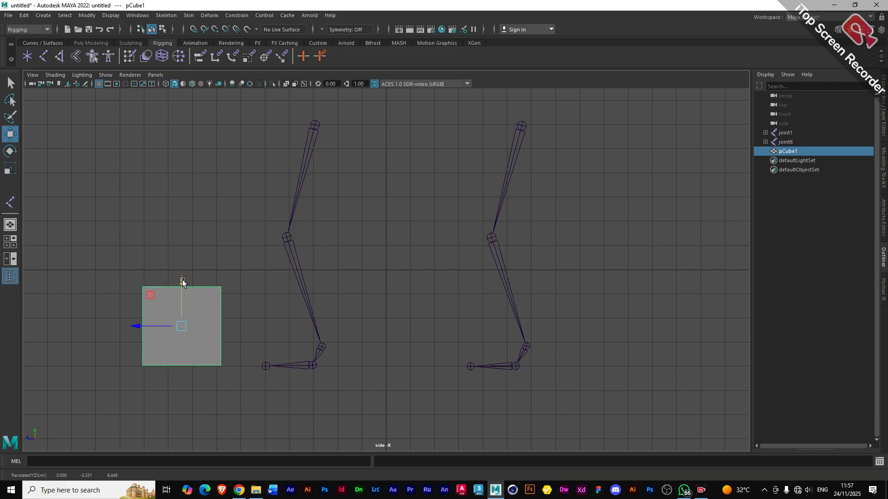
- Duplicate the cube and place the copy in front of the second leg, shifting that leg farther right to make room
key(ctrl+d)
drag(156, 329, 392, 346)
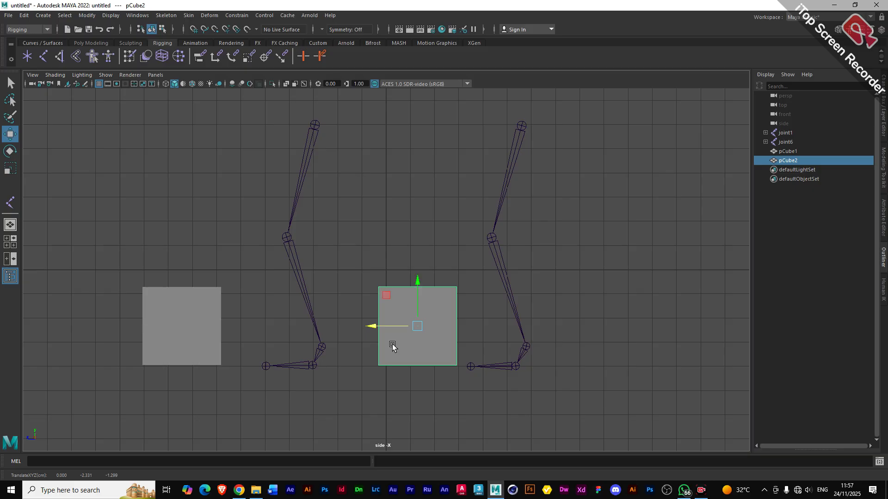
click(523, 126)
drag(480, 125, 525, 128)
click(429, 302)
drag(382, 326, 413, 327)
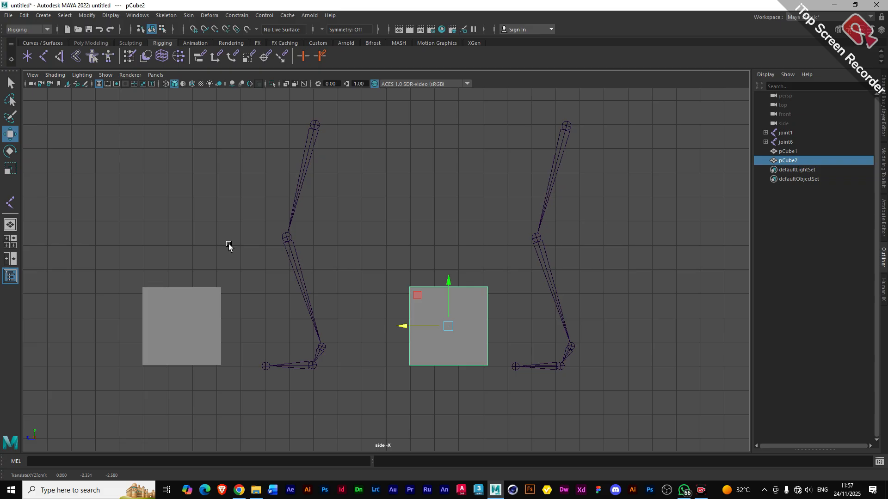
click(202, 312)
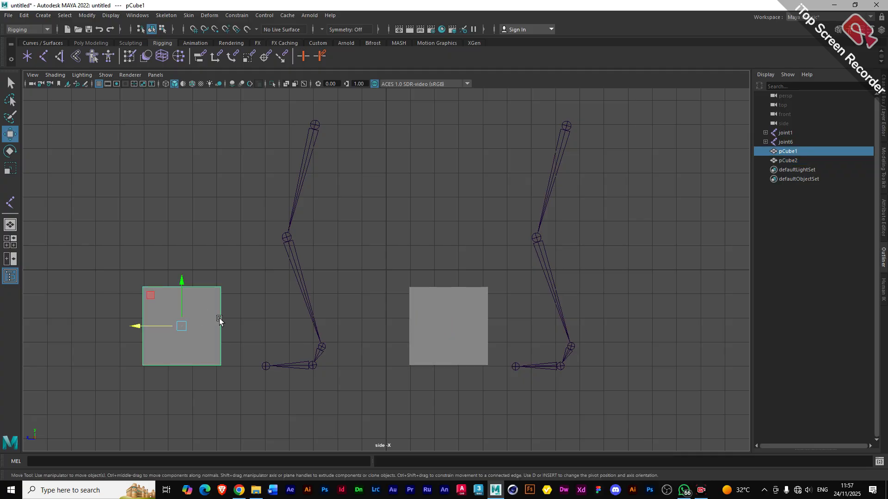
click(402, 383)
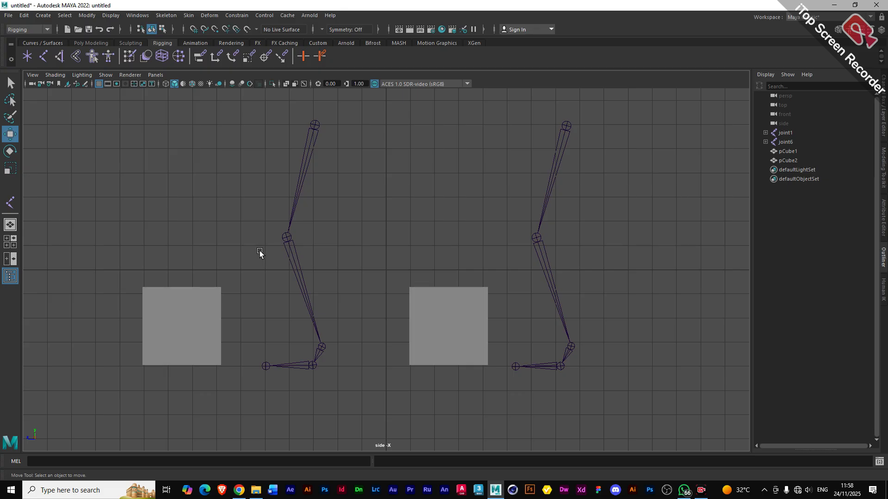
- Nudge the first leg chain up and left, and move its knee joint to set the foot on the cube and back down
click(315, 124)
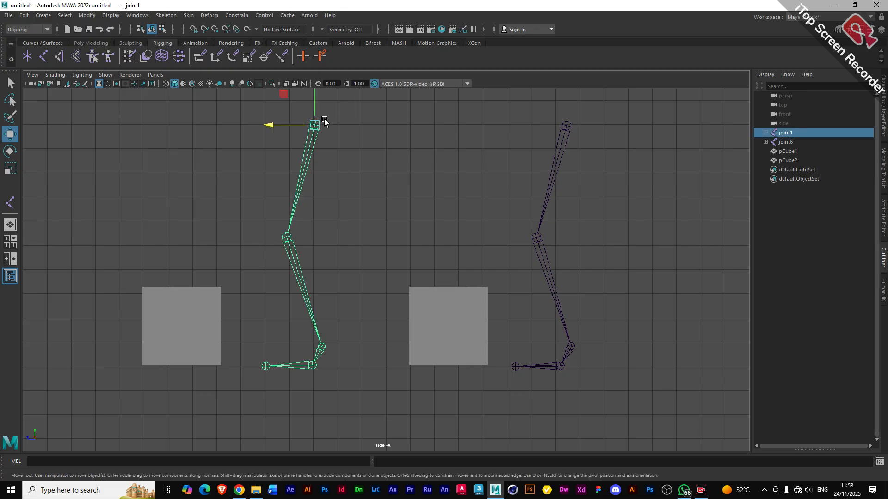
mouse_move(286, 101)
mouse_down()
mouse_move(264, 84)
mouse_move(282, 95)
mouse_up()
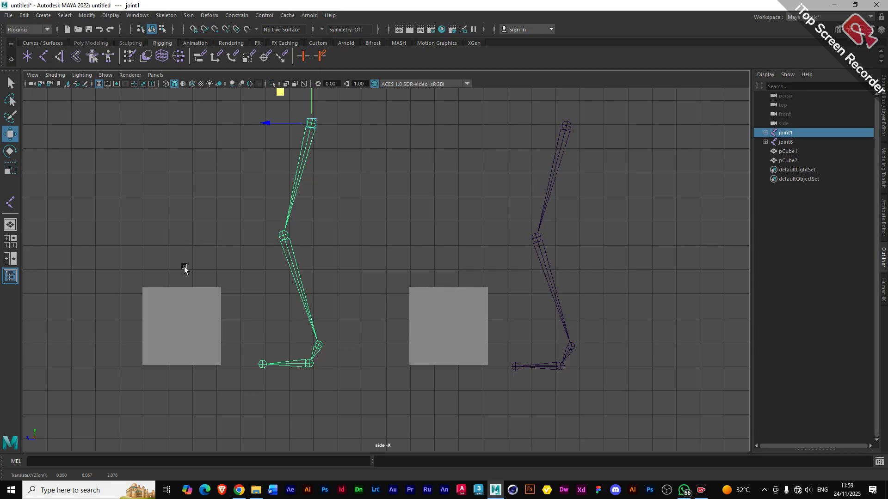
click(283, 237)
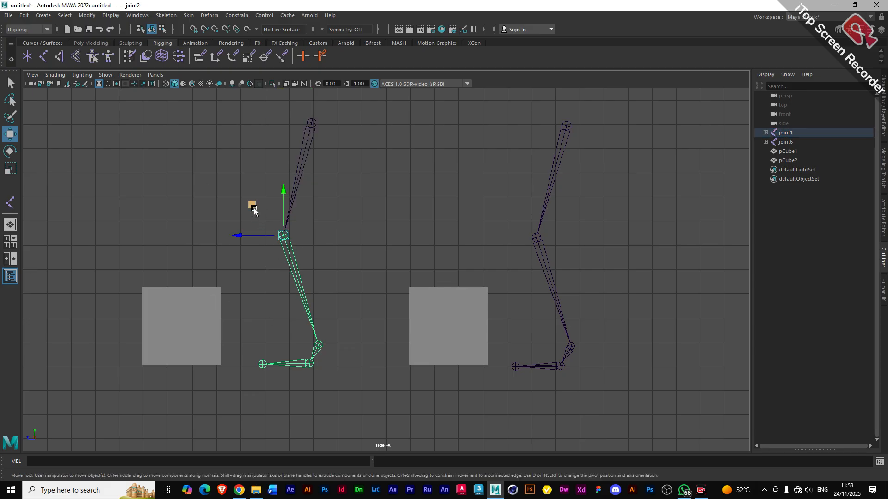
drag(252, 204, 160, 128)
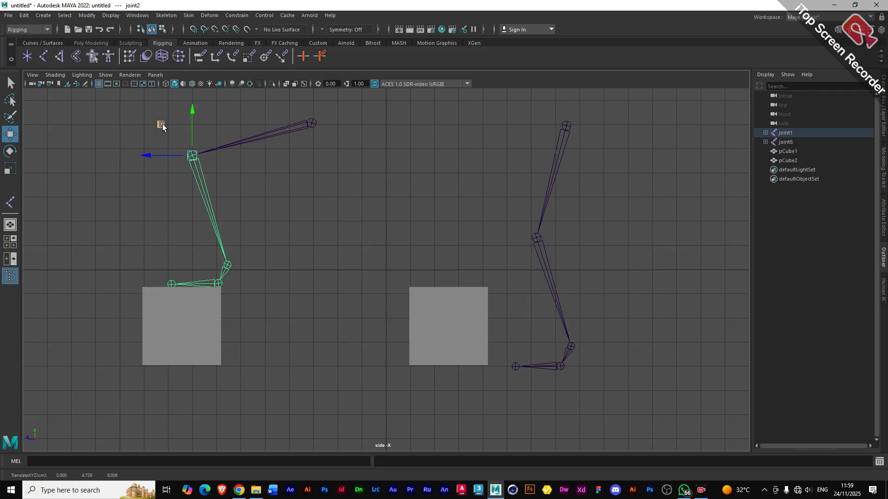
drag(162, 124, 235, 204)
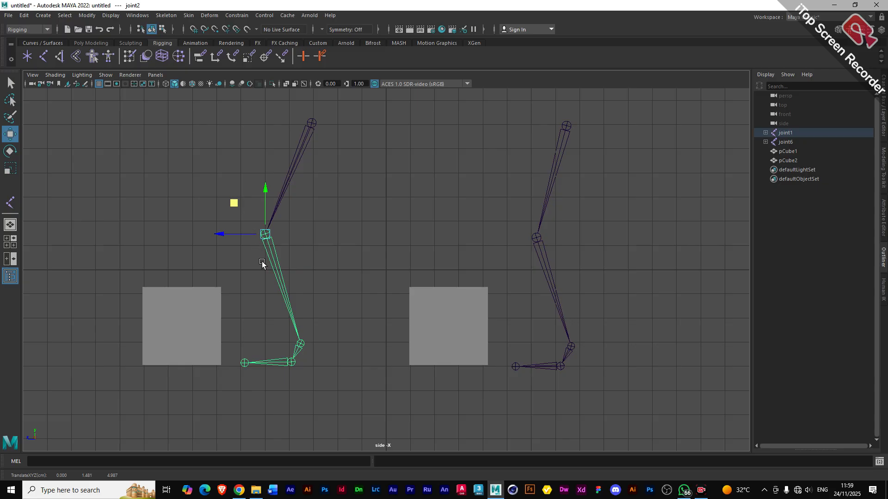
- Lower the first leg's toe joint slightly, and select its hip, knee and ankle joints in turn
click(245, 363)
mouse_move(215, 338)
mouse_down()
mouse_move(232, 318)
mouse_move(216, 337)
mouse_up()
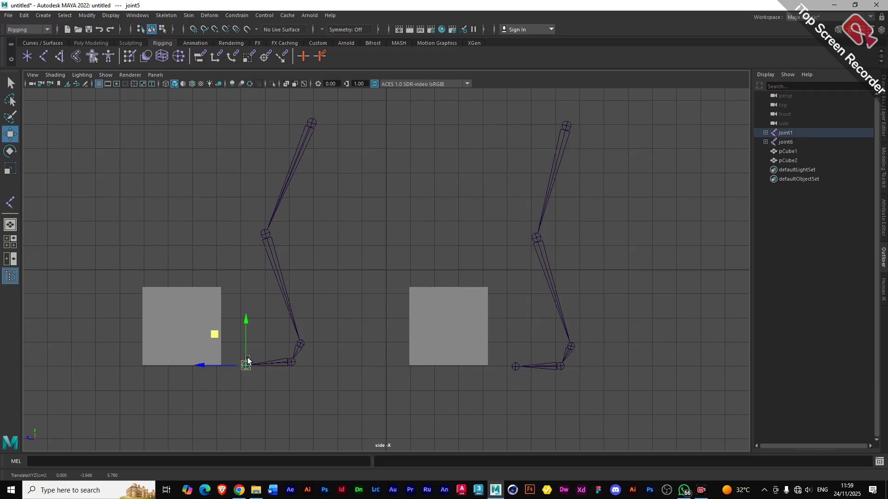
click(313, 124)
click(266, 232)
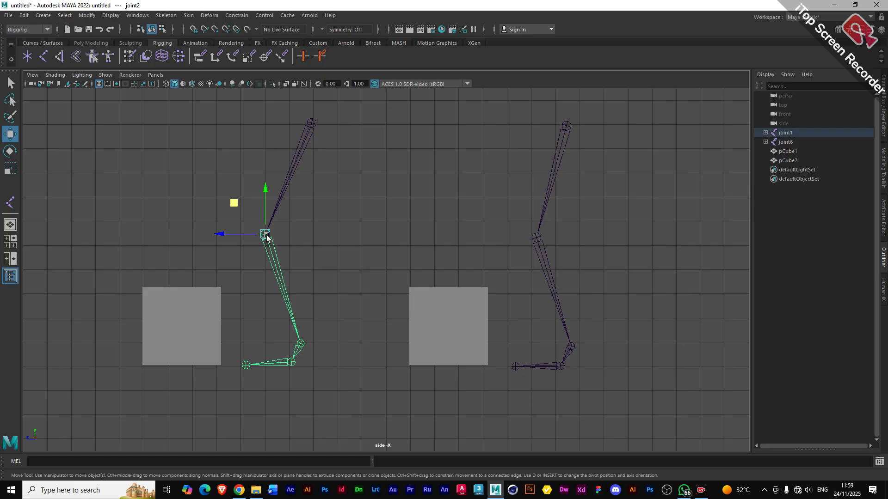
click(301, 345)
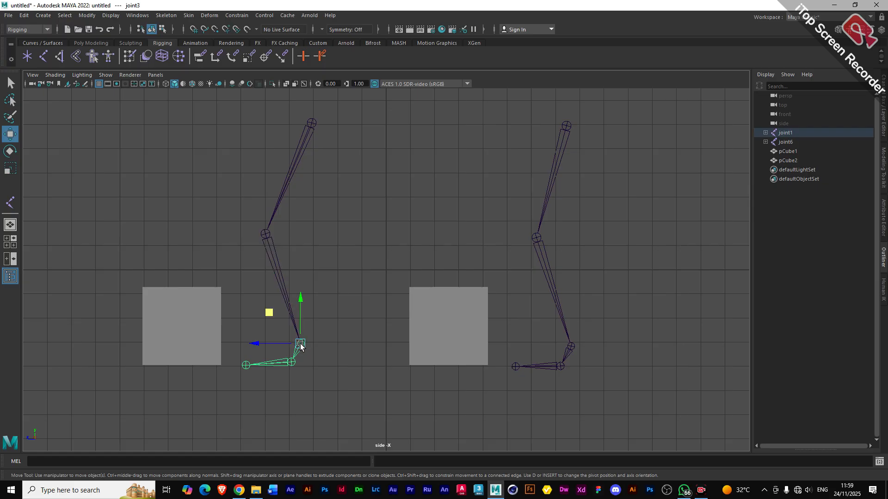
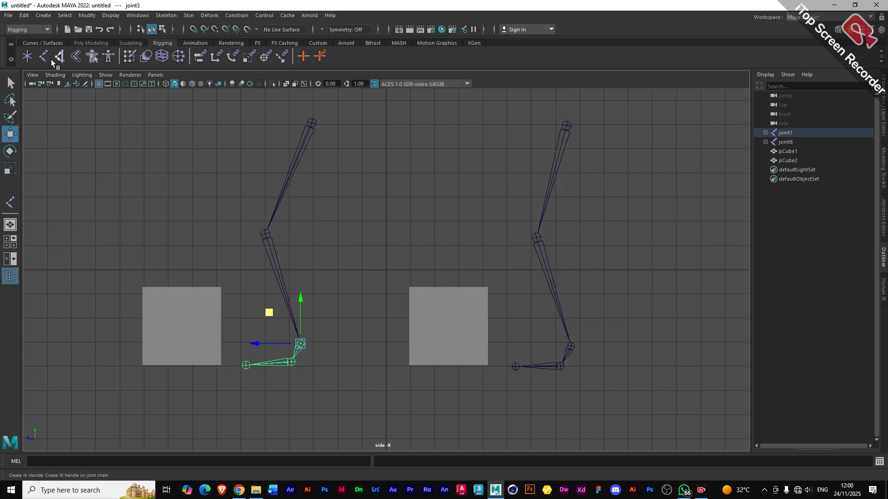
- Create an IK handle with the Single-Chain Solver from the second leg's hip joint to its ankle joint
click(171, 15)
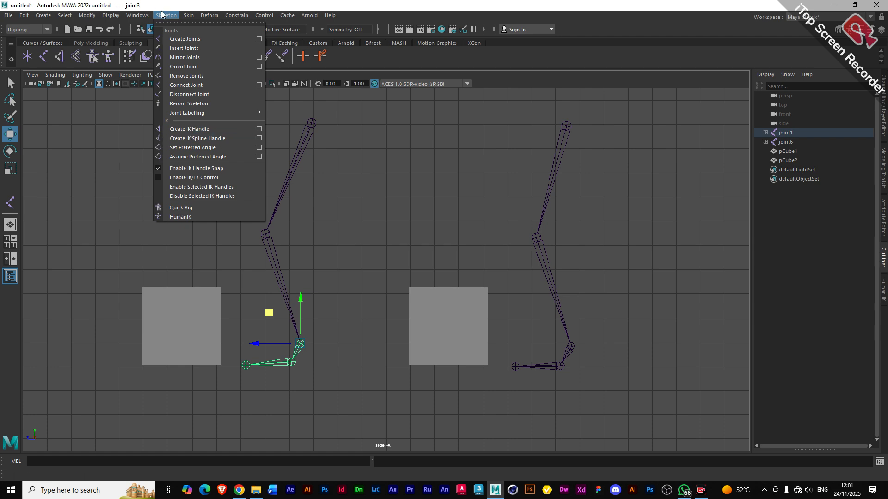
click(259, 129)
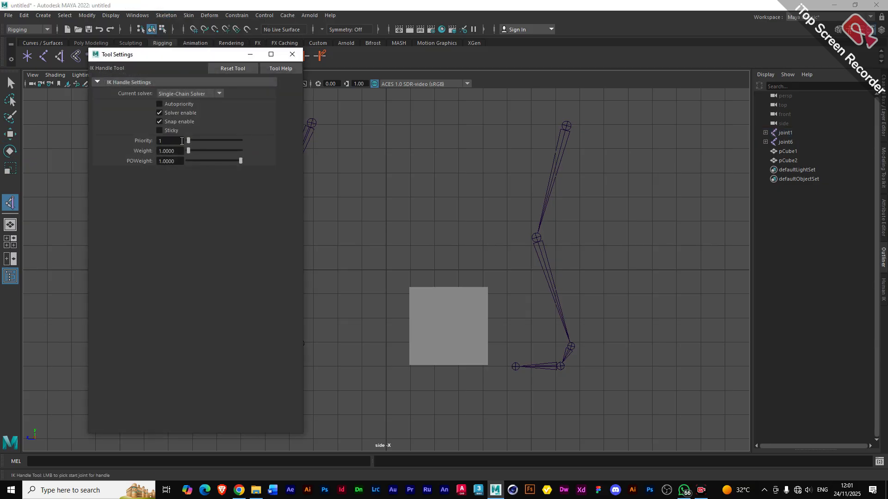
click(218, 96)
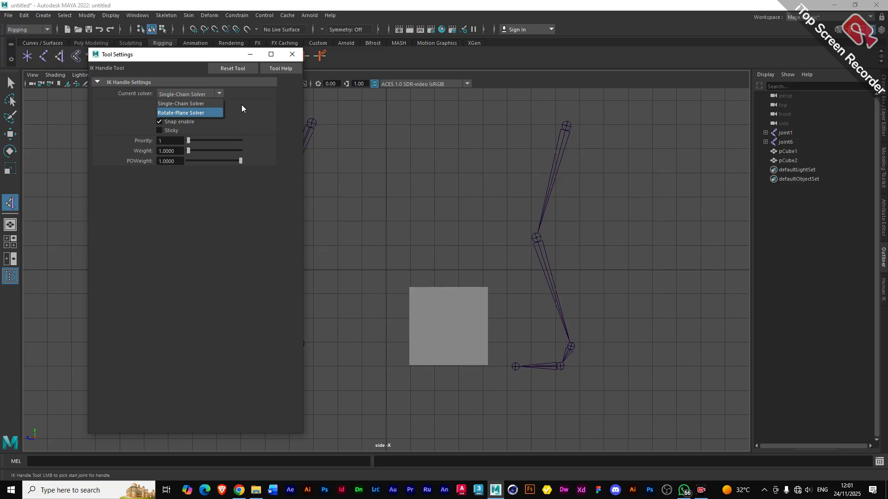
click(220, 102)
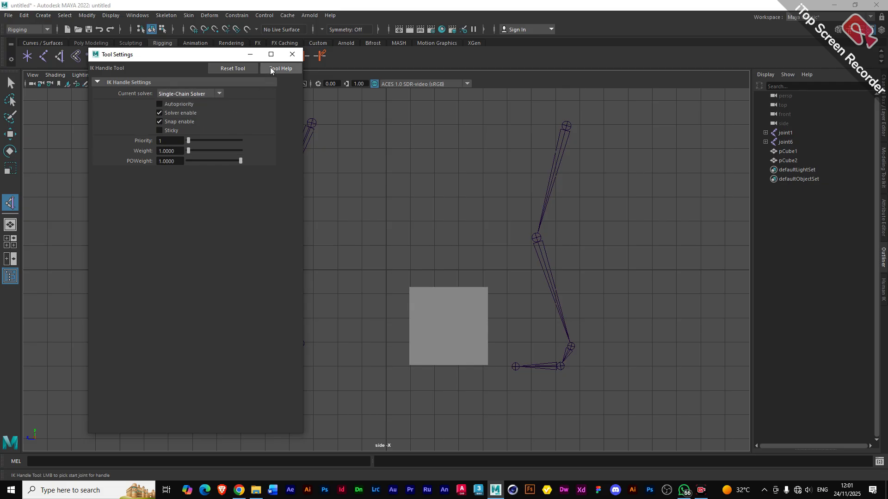
click(292, 55)
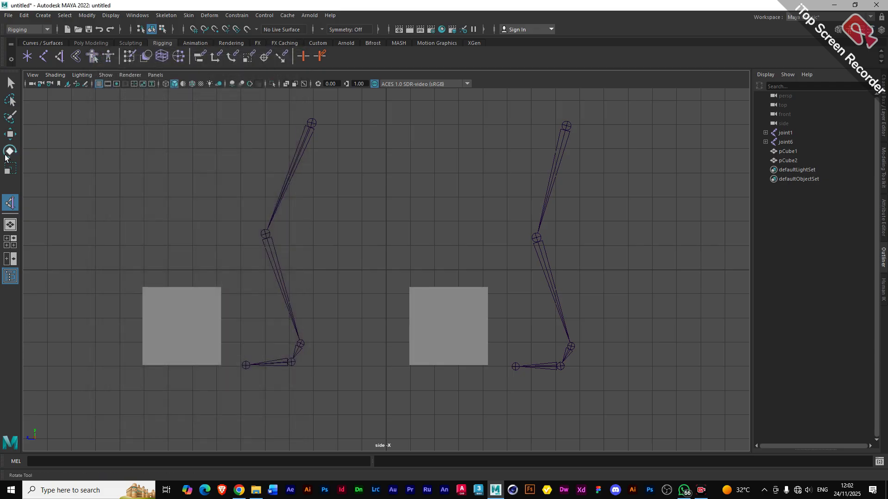
click(566, 125)
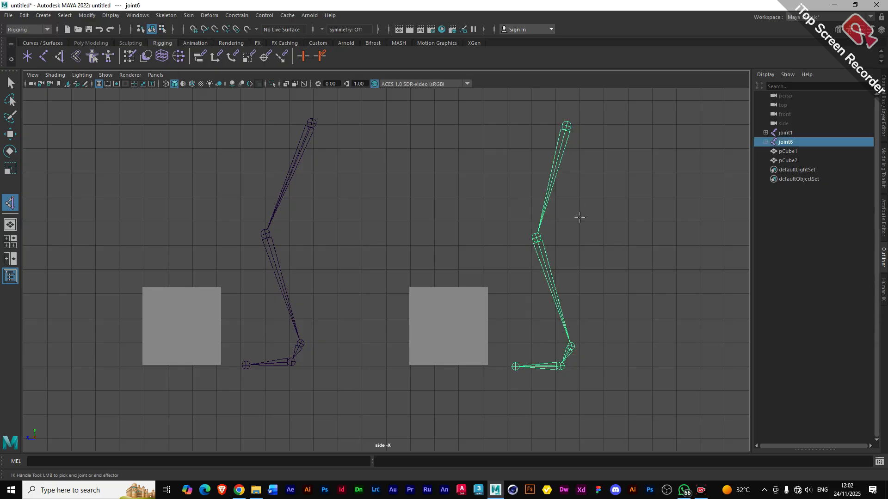
click(571, 347)
- Move the IK handle to raise the second leg's foot onto the cube, and return it close to its starting position
key(w)
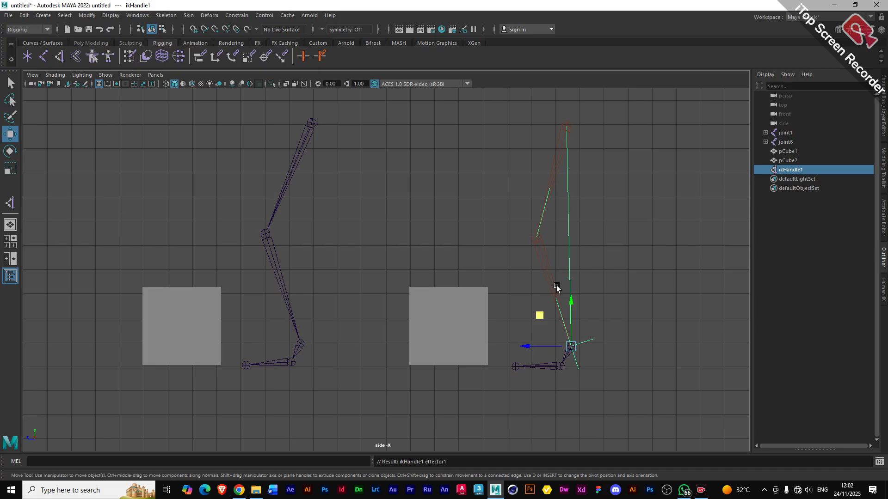
drag(539, 318, 463, 231)
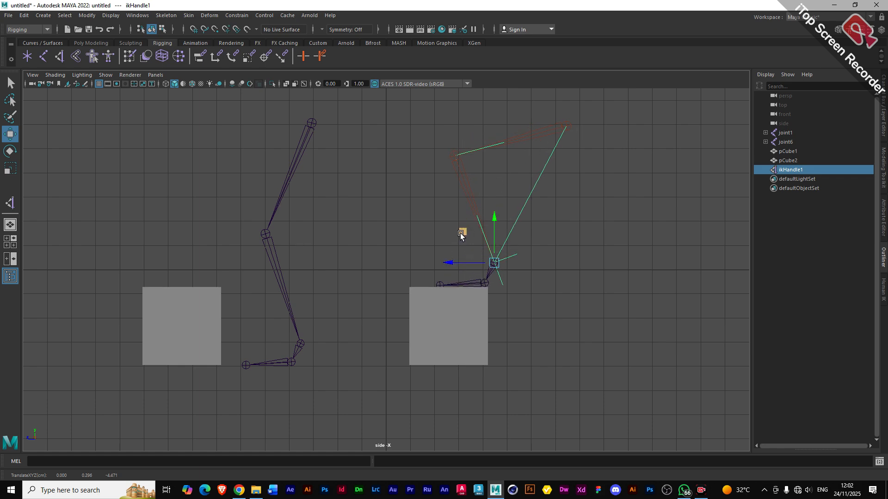
mouse_move(460, 232)
middle_down()
mouse_move(465, 225)
mouse_move(506, 248)
mouse_move(531, 307)
mouse_move(515, 250)
mouse_move(482, 196)
mouse_move(465, 209)
mouse_move(461, 241)
middle_up()
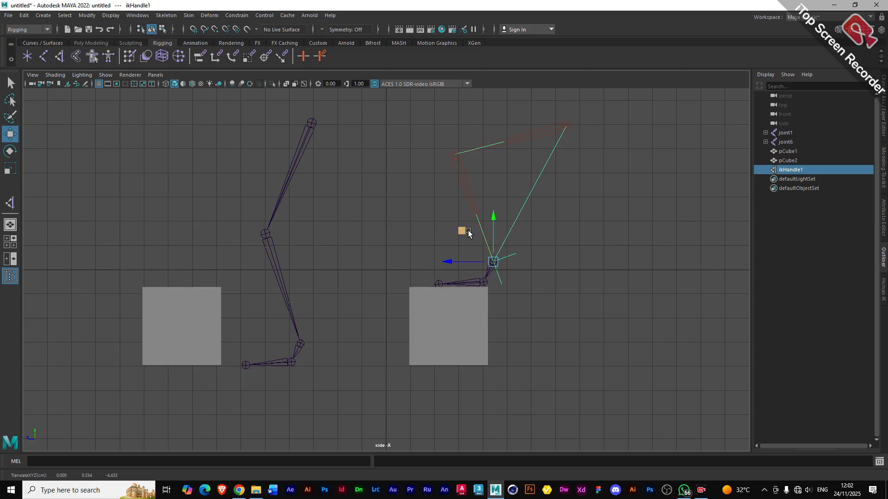
middle_drag(462, 234, 540, 312)
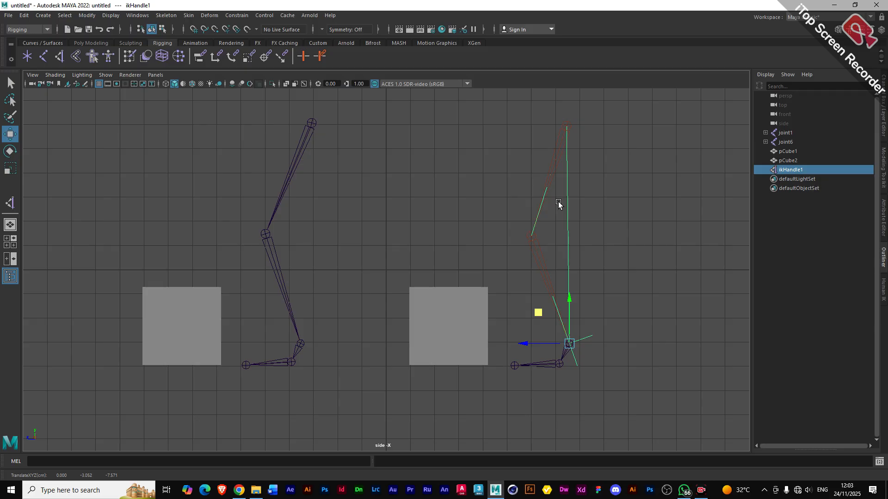
- Rotate the first leg's hip joint forward about 42 degrees, and swing its knee joint outward and back
click(313, 124)
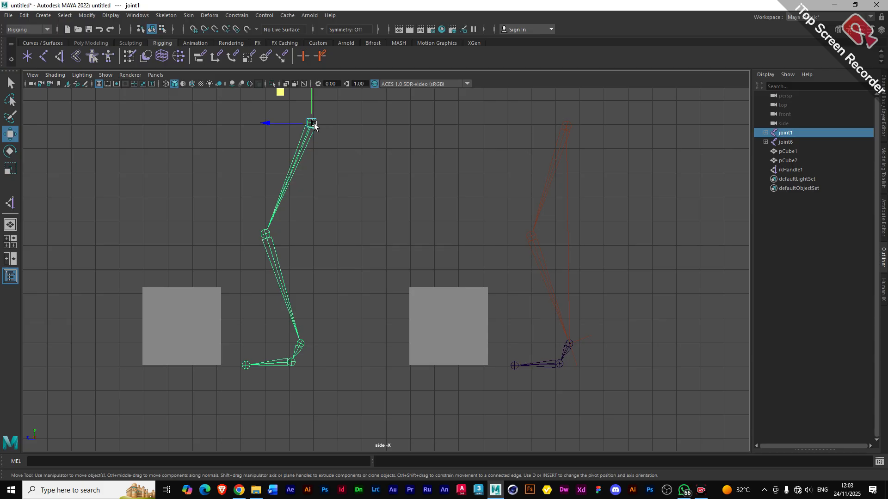
key(e)
drag(351, 112, 355, 143)
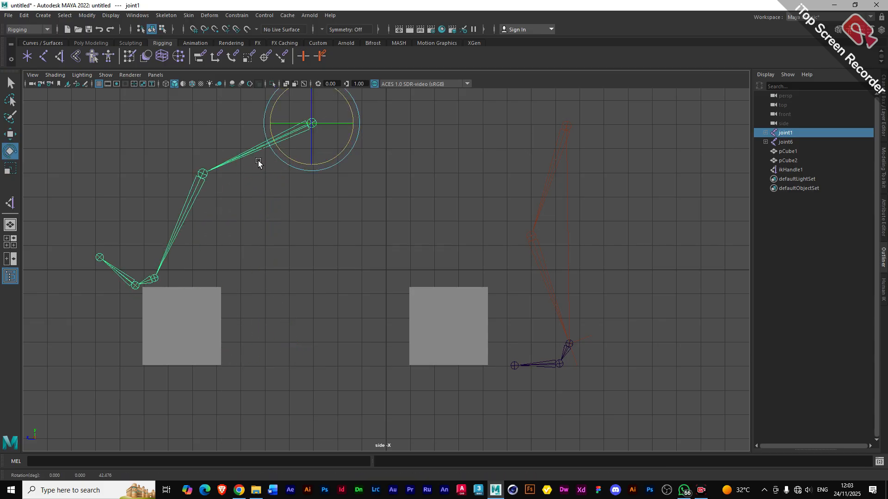
click(201, 174)
drag(234, 151, 242, 179)
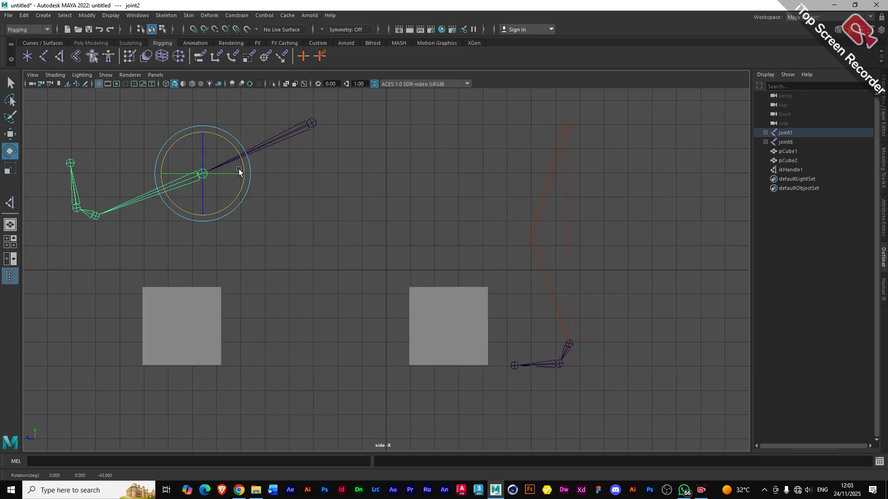
drag(243, 179, 234, 151)
- Rotate the first leg's hip joint back to about 3 degrees so the leg stands again, and clear the selection
click(314, 122)
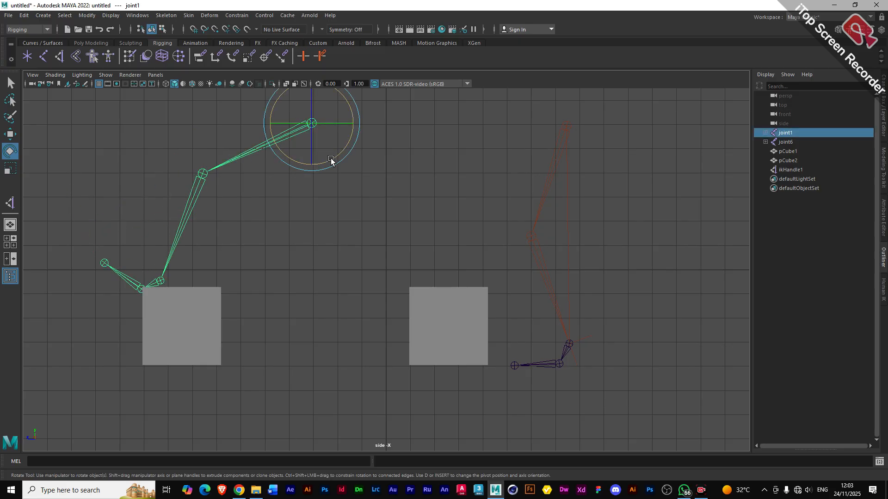
drag(330, 166, 338, 133)
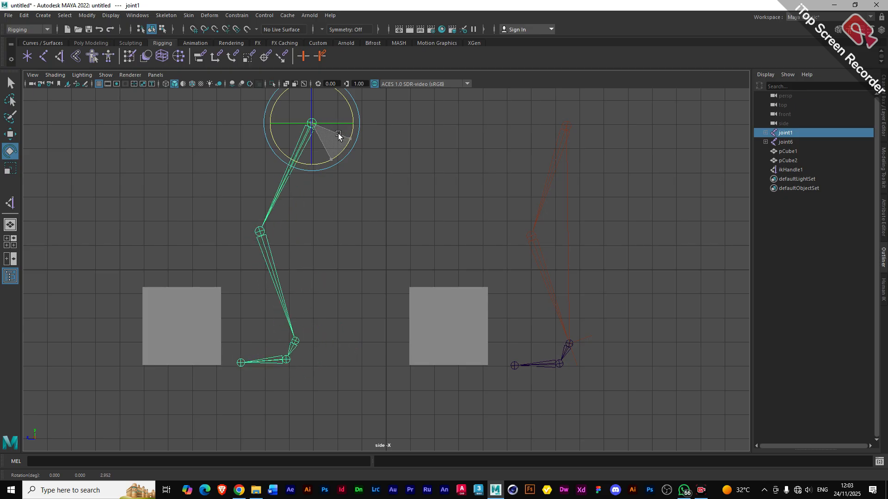
key(w)
click(366, 242)
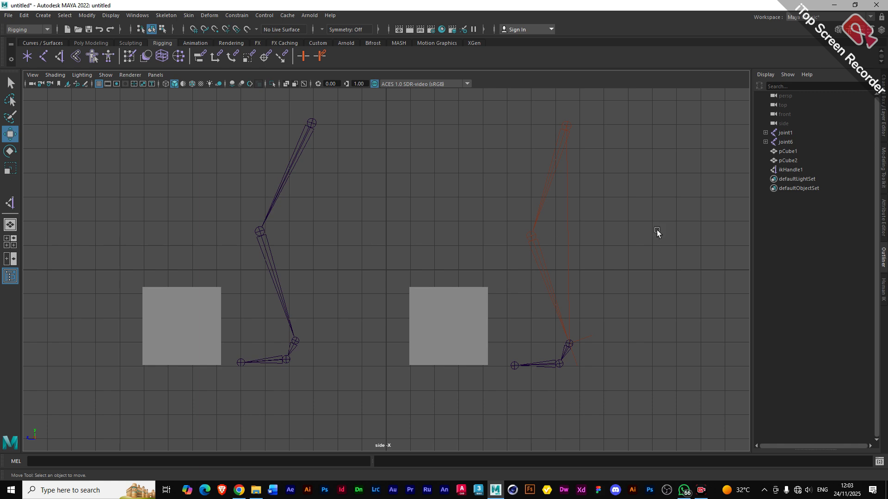
- Select the second leg's root hip joint and lower it slightly to Y about 5.8 cm
click(534, 224)
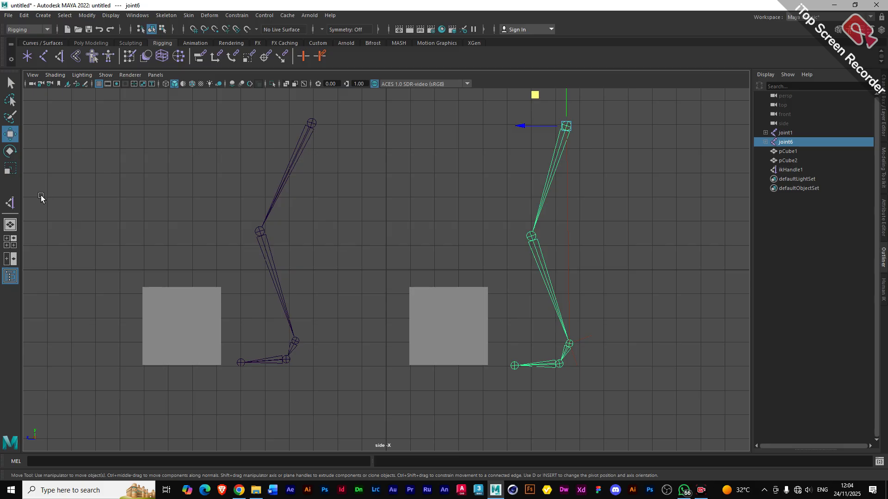
scroll(174, 253, down, 3)
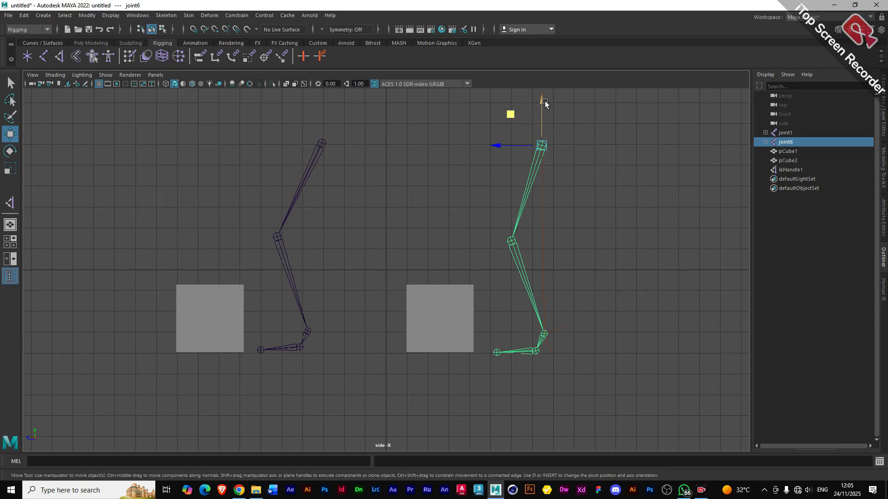
mouse_move(545, 99)
mouse_down()
mouse_move(545, 125)
mouse_move(543, 102)
mouse_up()
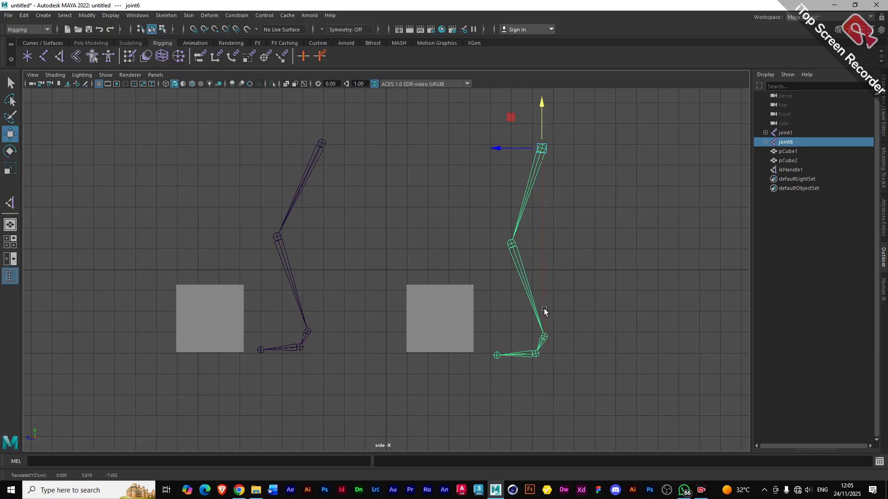
- Open the IK Handle Tool settings and examine the solver, snap and sticky options
scroll(543, 309, down, 1)
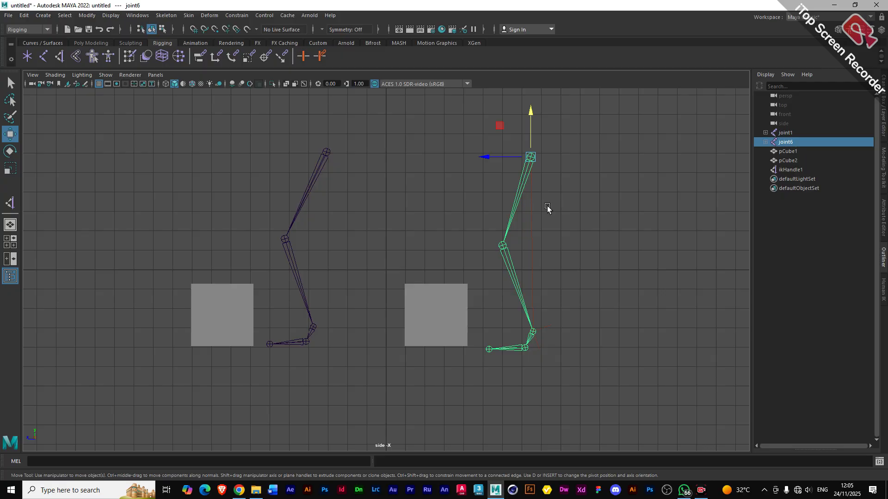
double_click(9, 204)
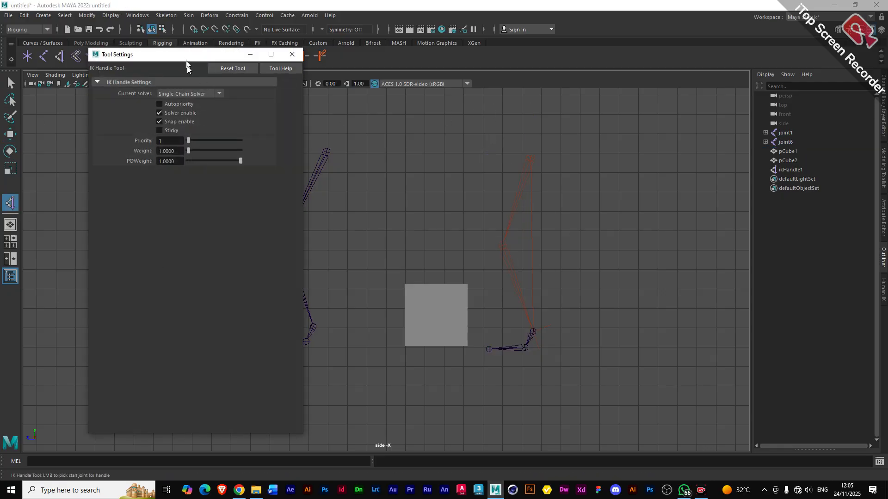
drag(185, 57, 188, 84)
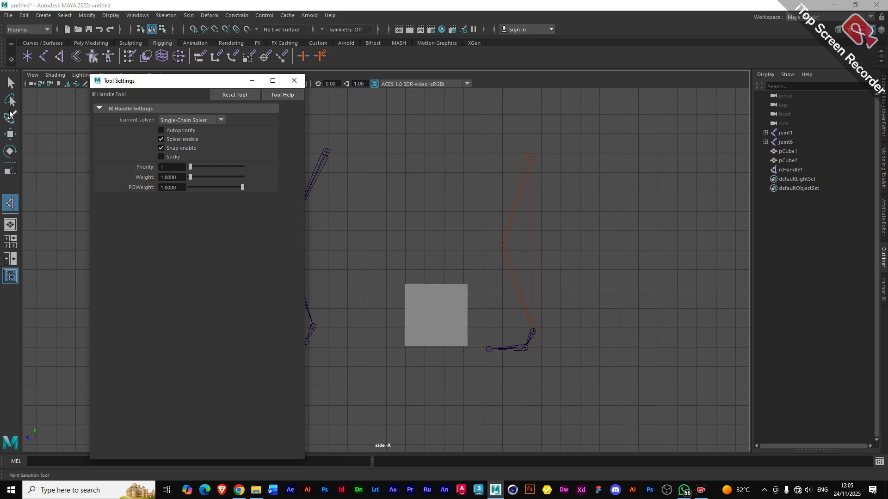
- Reselect the second leg's root hip joint with the Move tool and cycle the viewport background colours back to grey
click(10, 134)
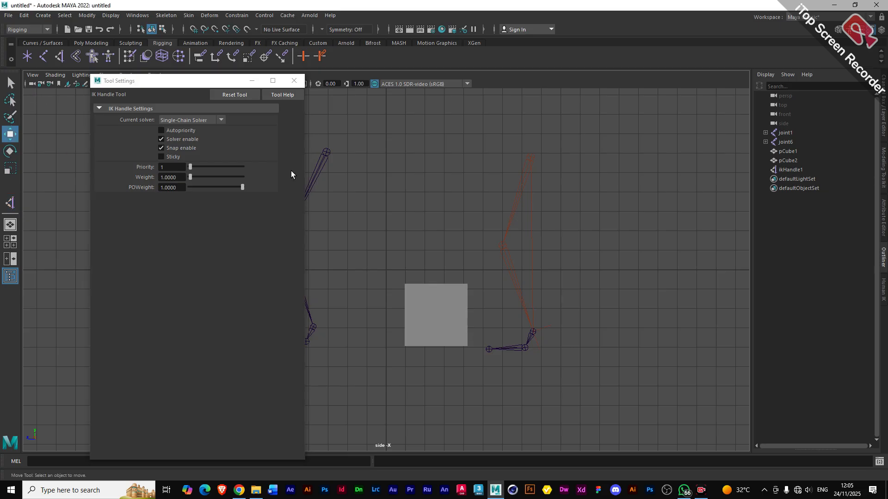
click(530, 158)
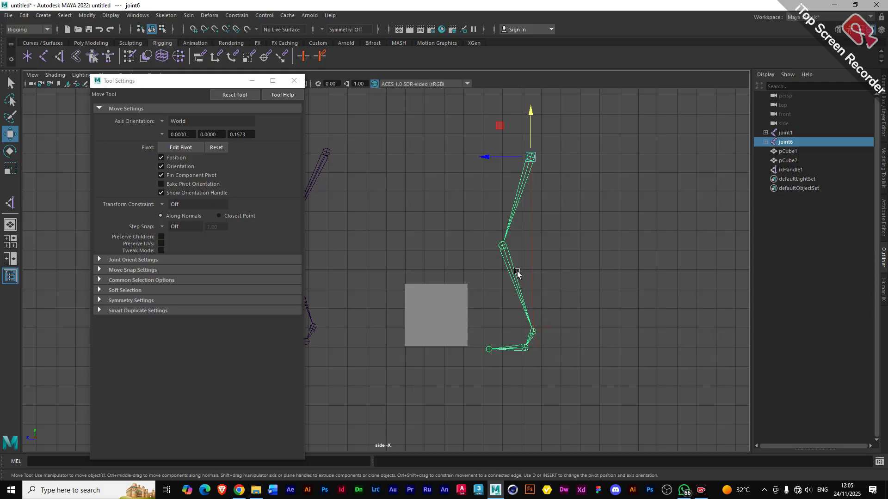
key(alt+b)
key(alt+b)
key(alt+b)
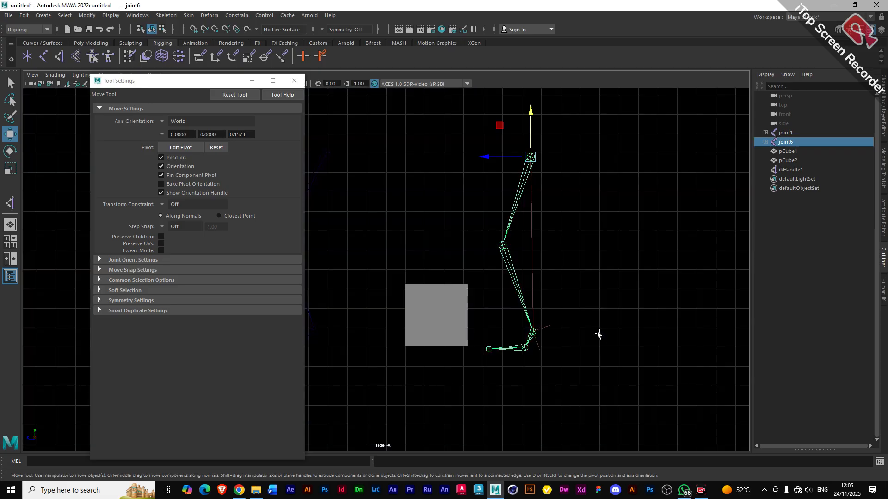
key(alt+b)
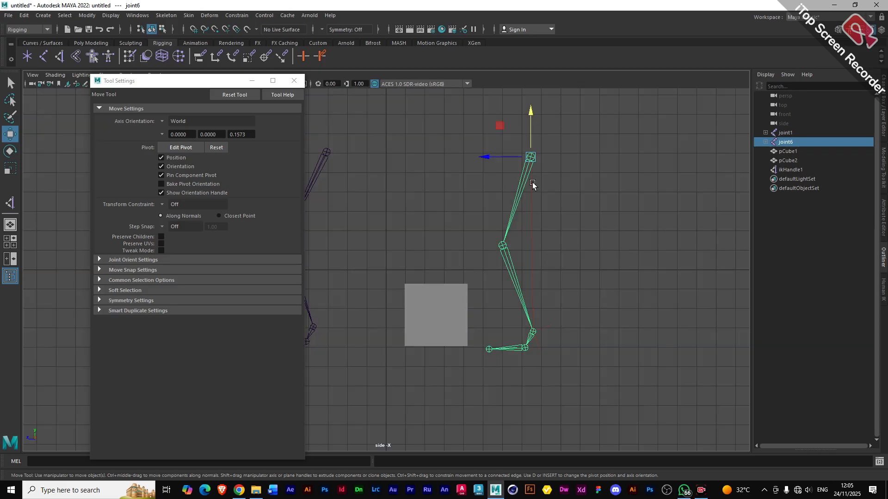
- Select the second leg's IK handle, and lower the leg's root hip joint by about 1 cm
click(540, 348)
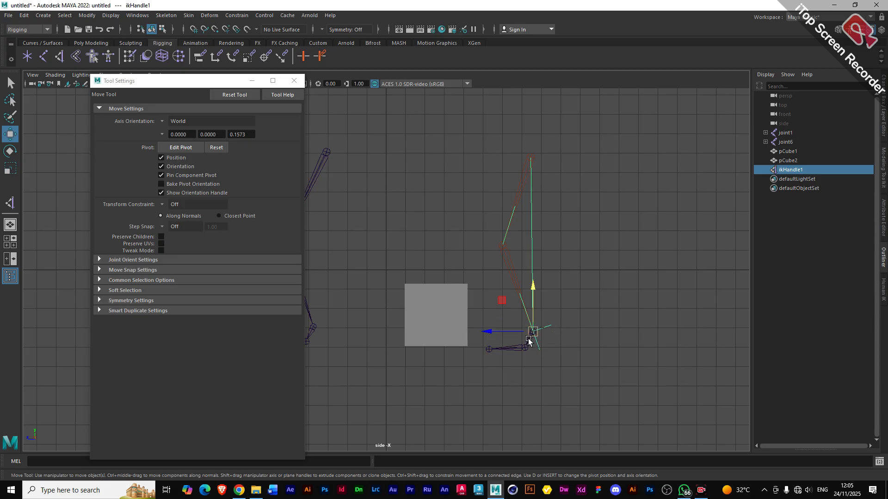
click(540, 163)
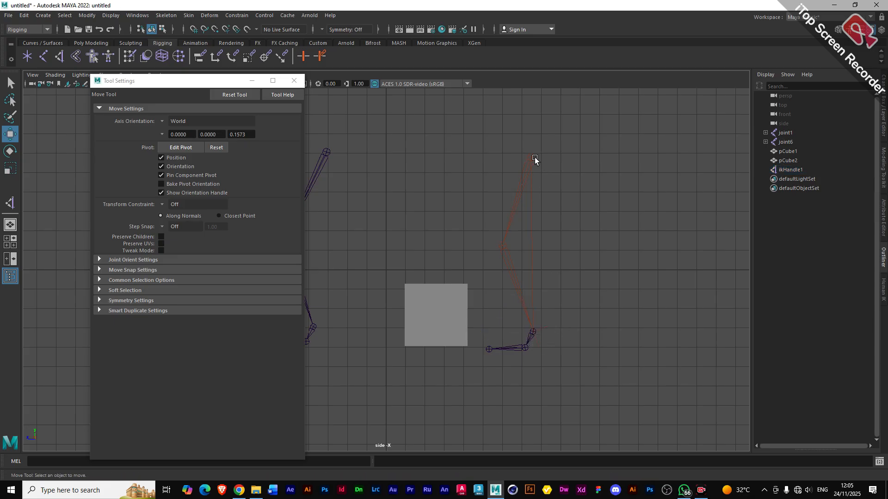
click(531, 156)
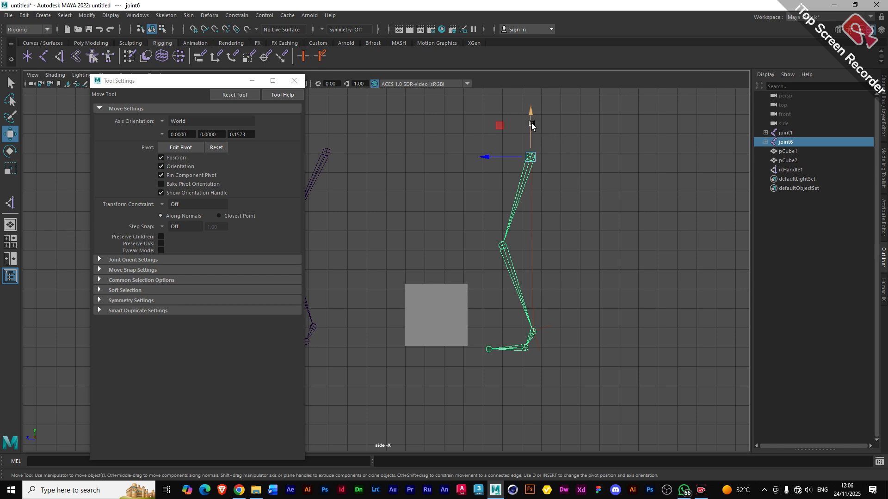
mouse_move(530, 126)
mouse_down()
mouse_move(530, 104)
mouse_move(533, 178)
mouse_move(533, 143)
mouse_up()
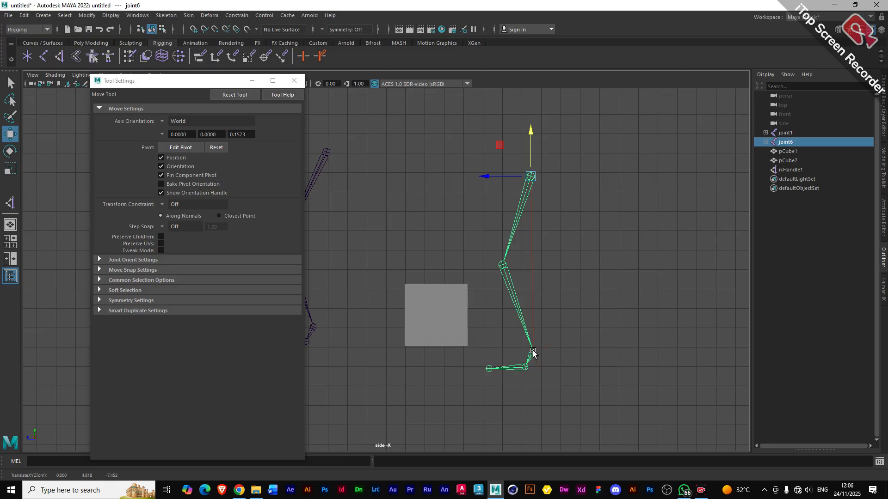
mouse_move(529, 131)
mouse_down()
mouse_move(537, 144)
mouse_move(535, 136)
mouse_up()
- Create an IK handle from the first leg's hip joint to its ankle joint with Snap enable turned off
drag(204, 83, 174, 81)
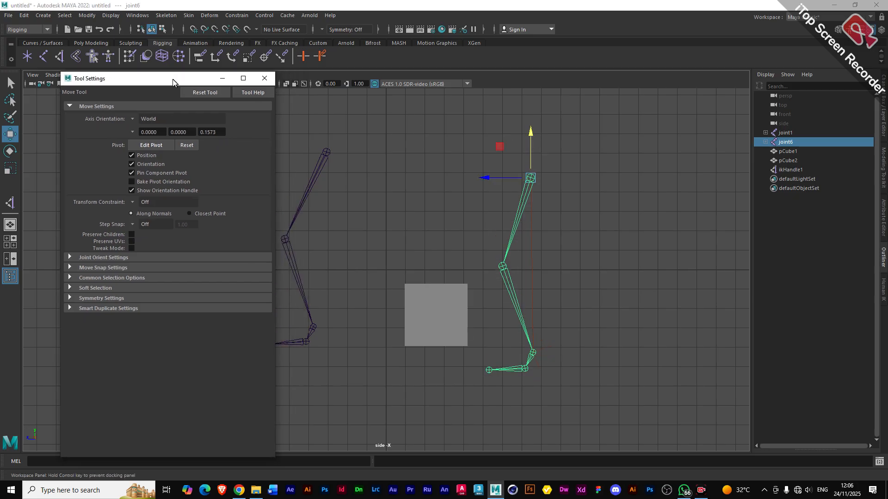
click(9, 204)
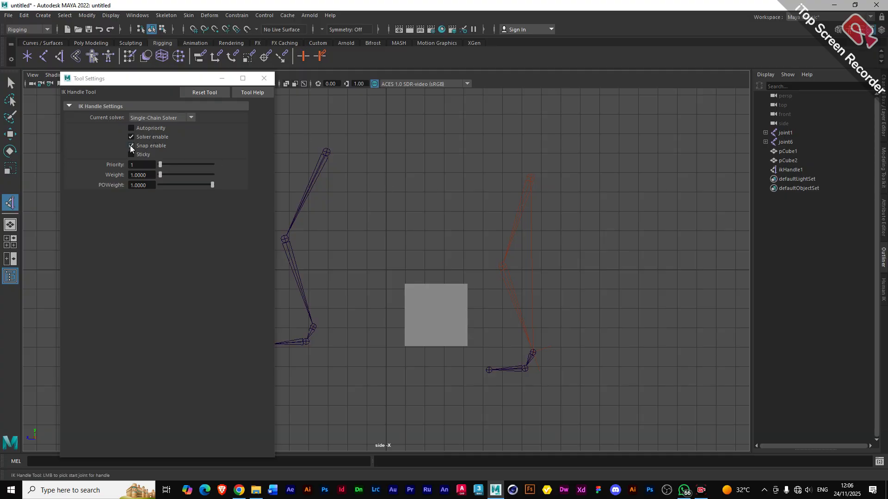
click(130, 146)
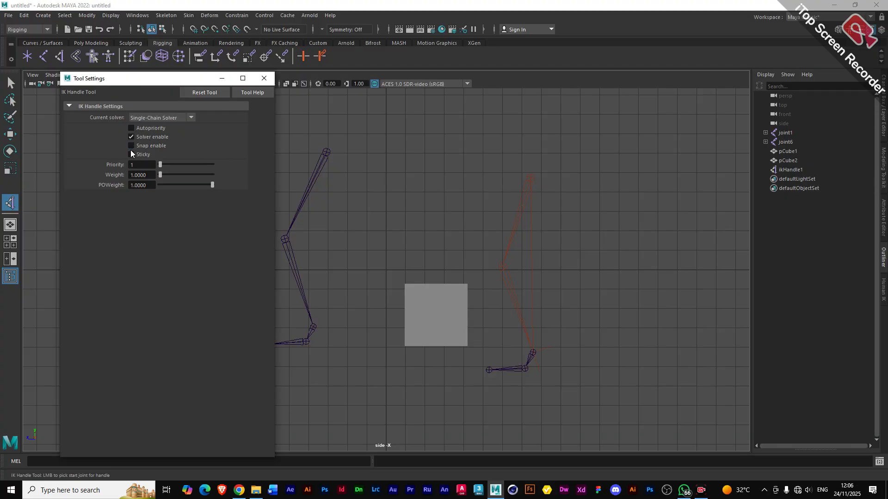
click(326, 153)
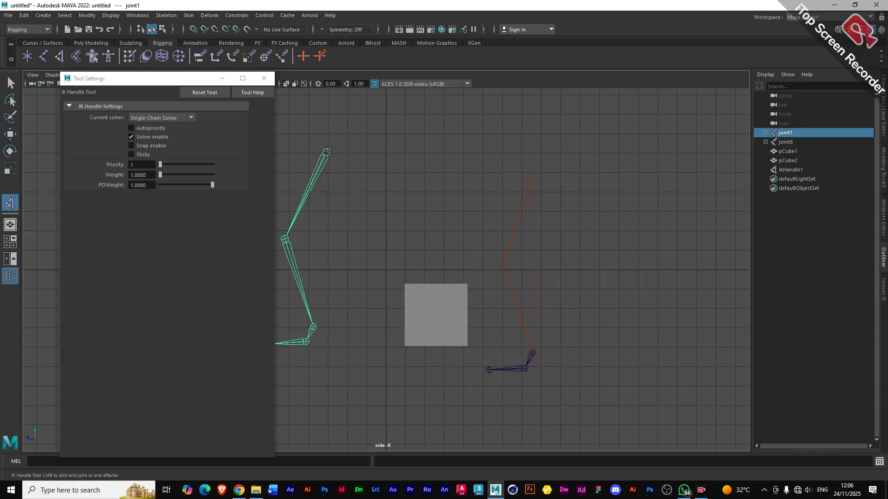
click(312, 327)
key(w)
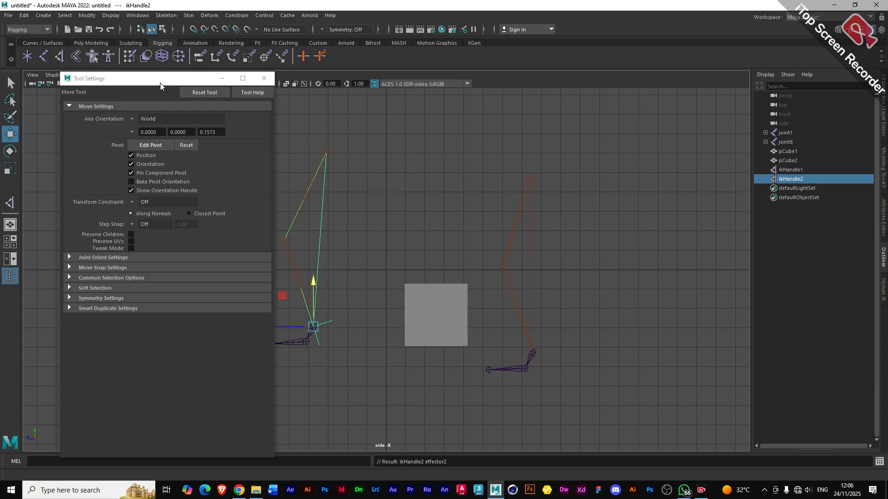
- Uncover the first leg and nudge its new IK handle down to Y about -3 cm
drag(160, 82, 524, 92)
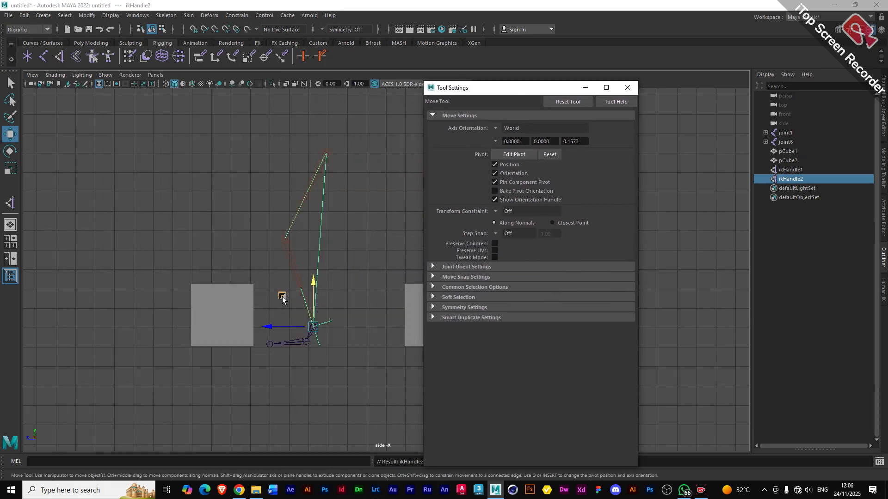
mouse_move(282, 296)
middle_down()
mouse_move(257, 213)
mouse_move(282, 298)
middle_up()
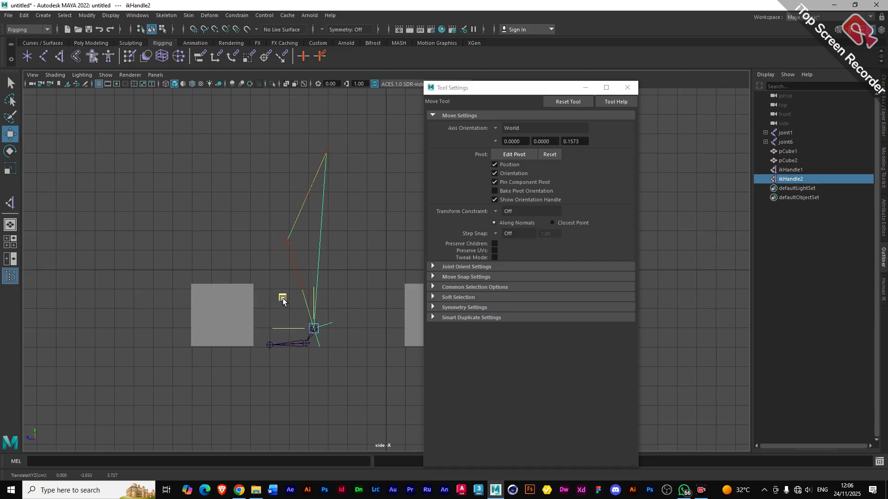
drag(282, 299, 282, 298)
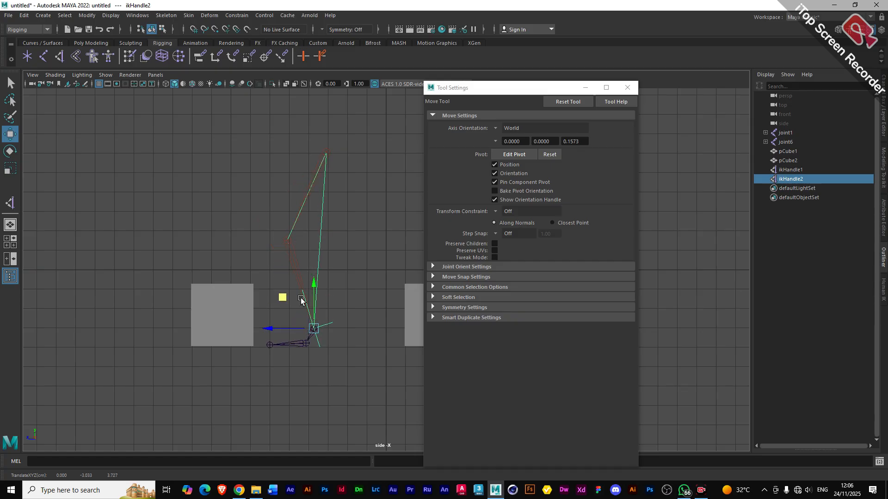
- Move the first leg's root hip joint to Y about 7.5 cm, Z about 5.2 cm, and its IK handle to Y about -1.7 cm, Z about 4.9 cm
click(326, 151)
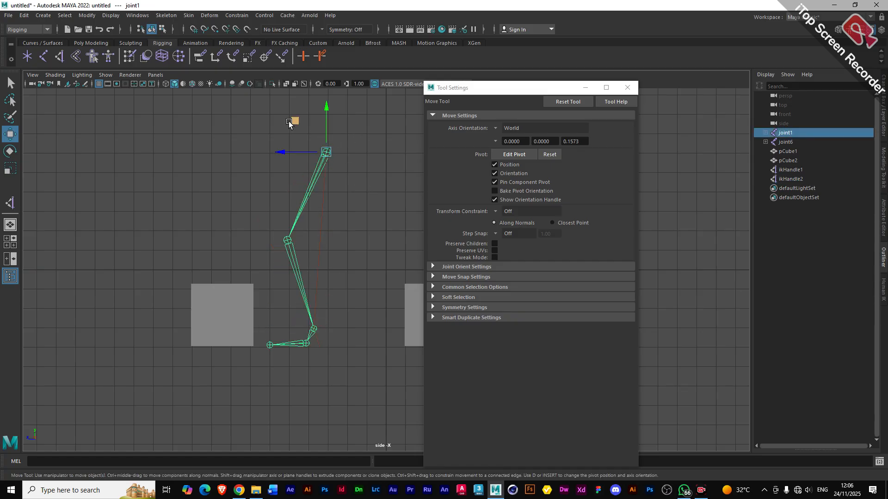
drag(327, 122, 327, 93)
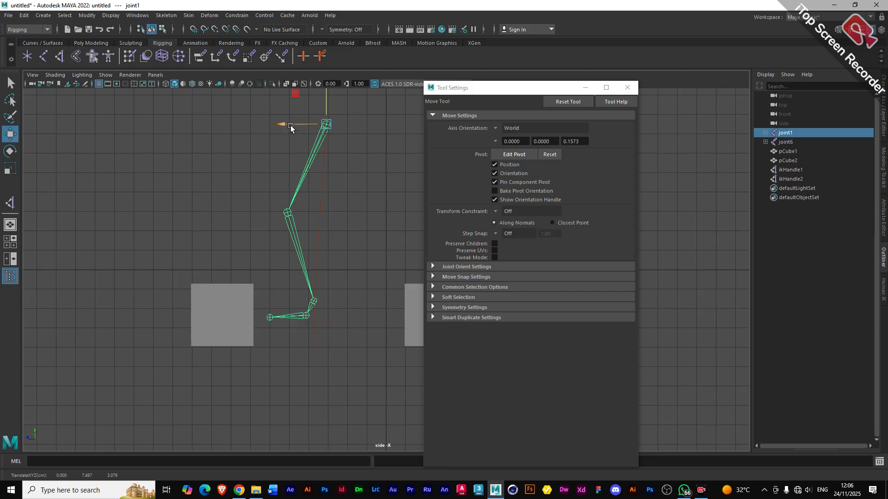
drag(290, 129, 248, 130)
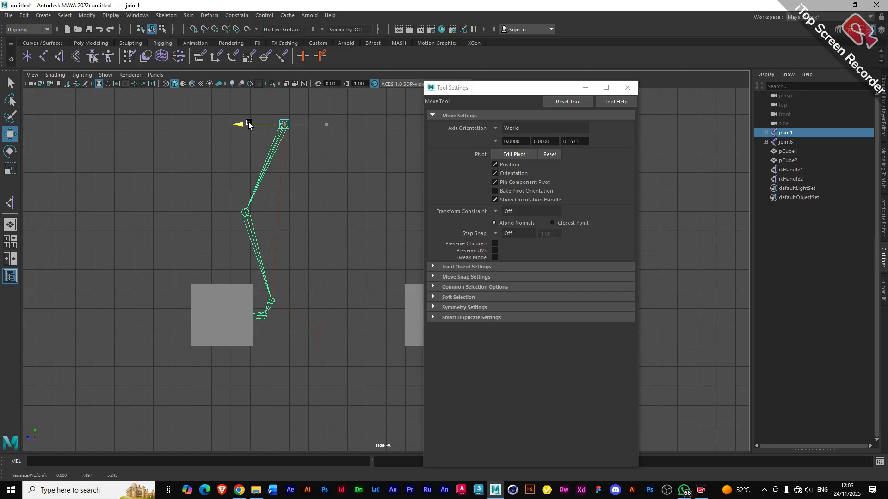
click(318, 336)
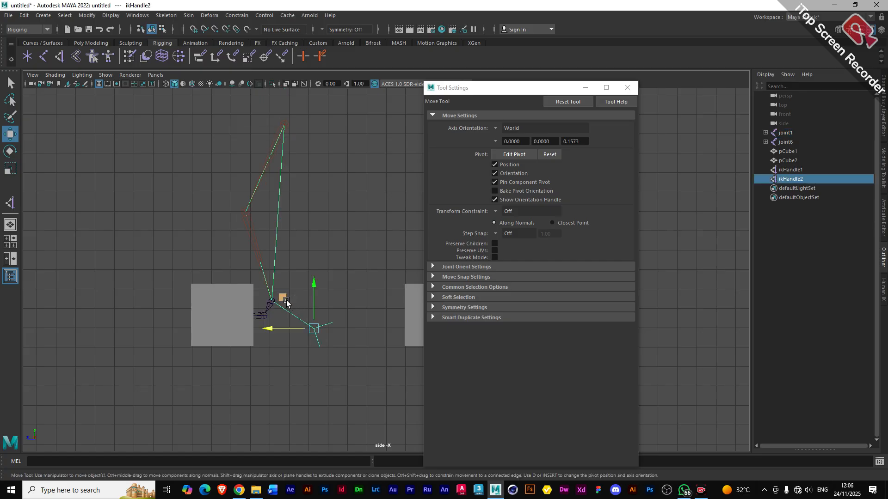
middle_drag(286, 302, 262, 273)
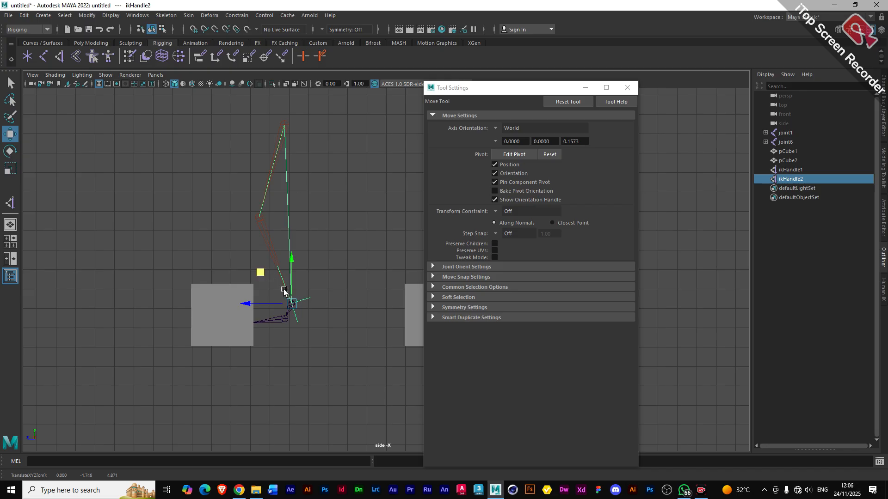
- Undo the first leg's joint and IK handle moves and the creation of its IK handle
key(ctrl+z)
key(ctrl+z)
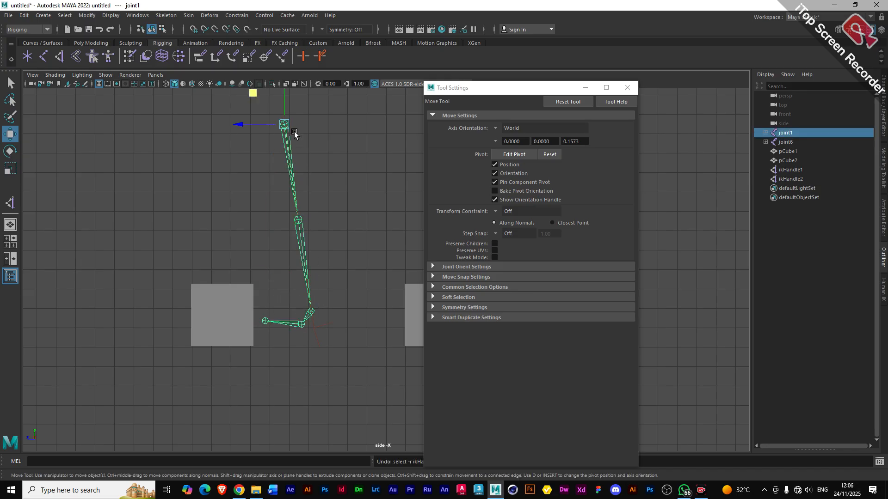
key(ctrl+z)
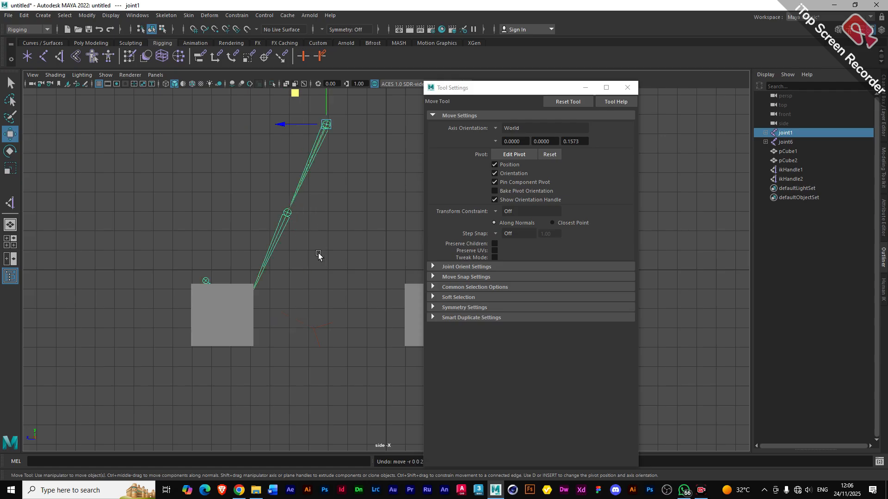
key(ctrl+z)
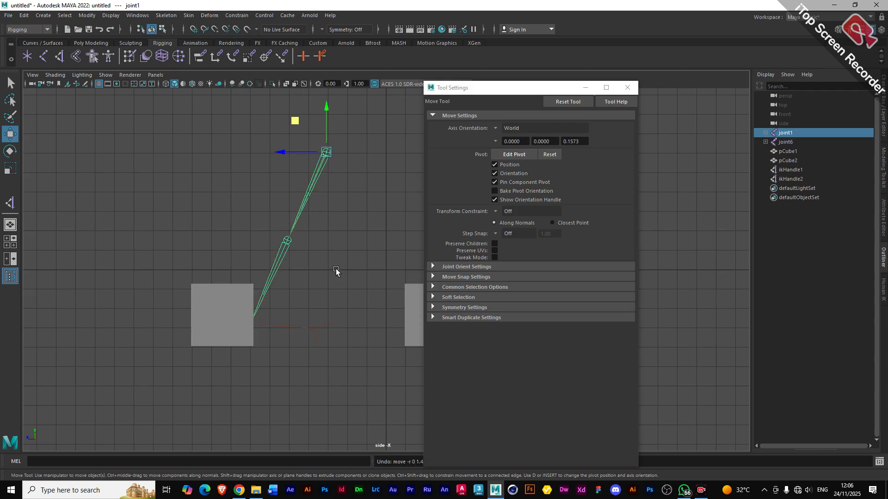
key(ctrl+z)
key(ctrl+z)
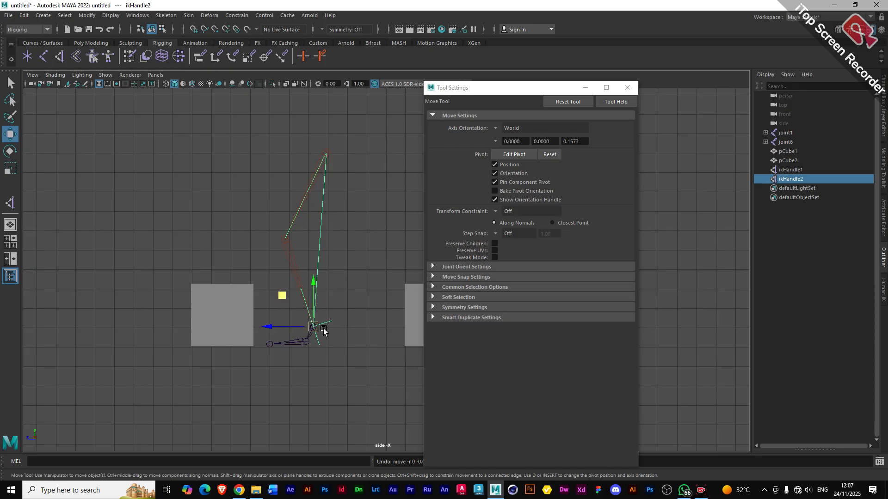
key(ctrl+z)
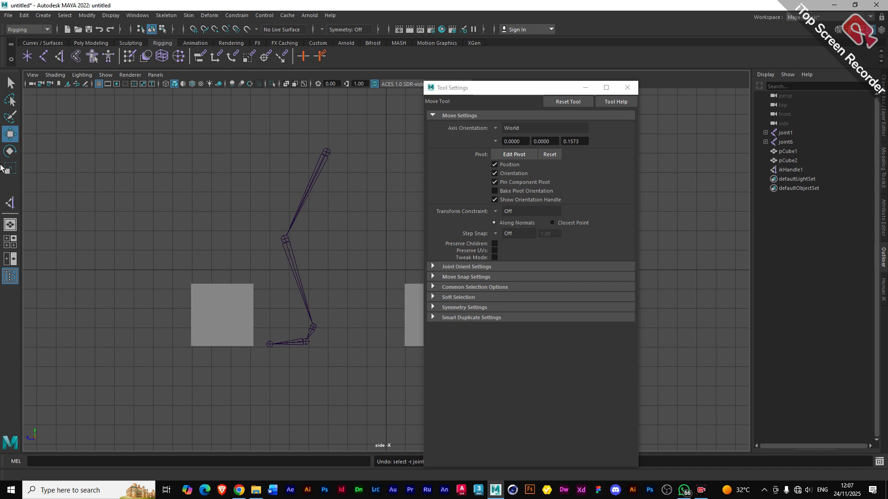
- Review the IK Handle Tool settings beside the second leg, and return to the Move tool
click(9, 204)
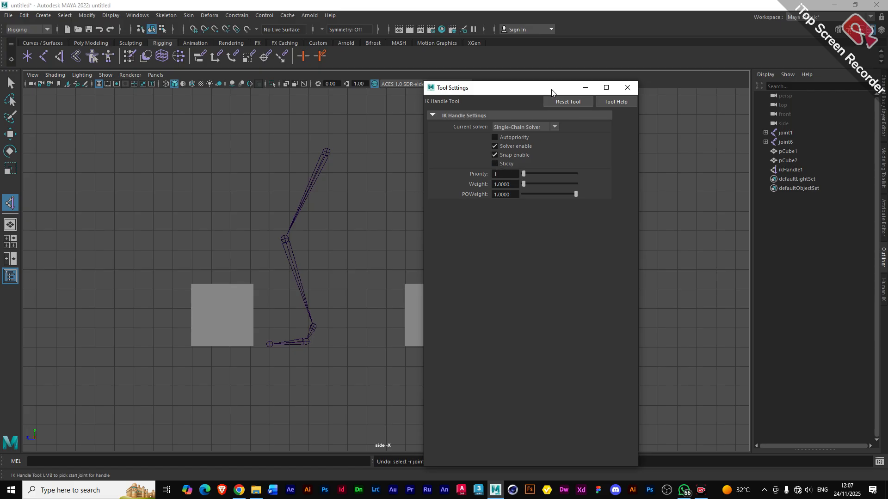
drag(551, 92, 245, 78)
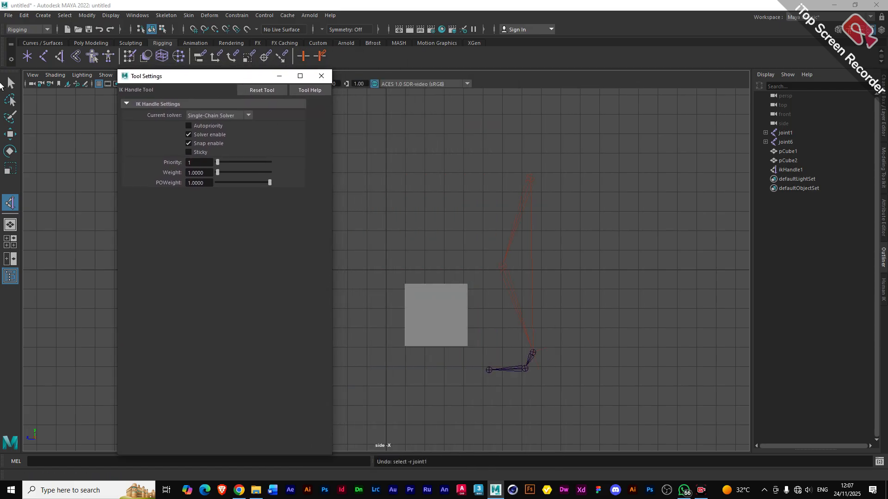
click(9, 135)
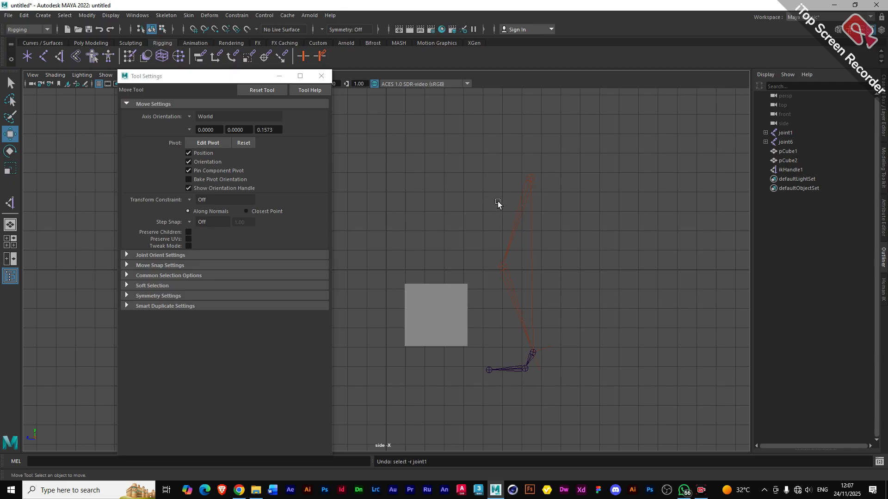
- Select the second leg's root hip joint and raise it to Y about 6.2 cm
click(532, 180)
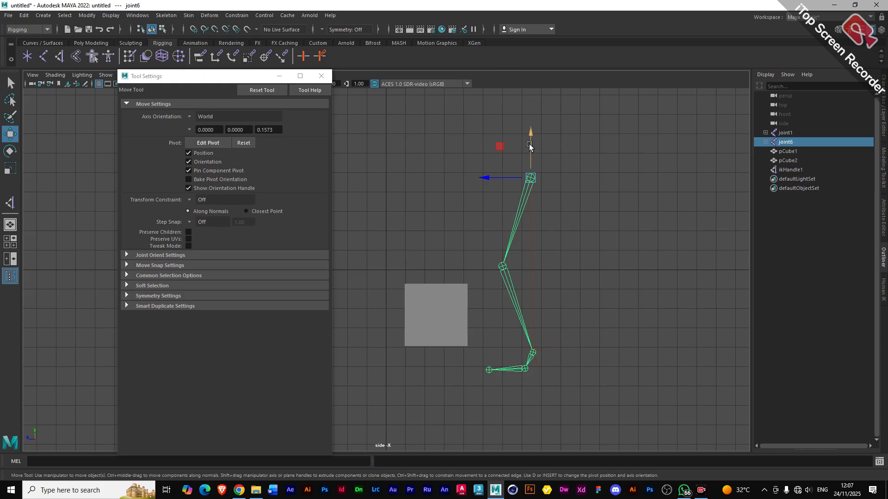
mouse_move(530, 150)
mouse_down()
mouse_move(536, 88)
mouse_move(536, 148)
mouse_move(536, 137)
mouse_up()
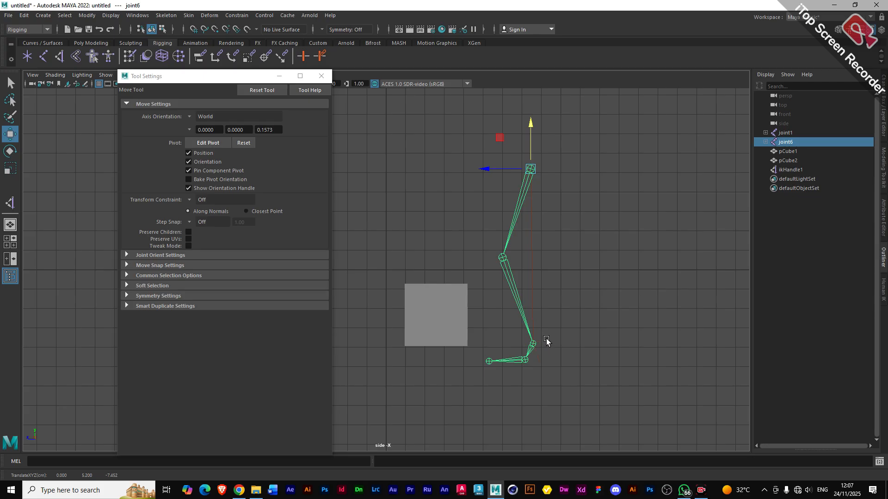
drag(533, 155, 528, 123)
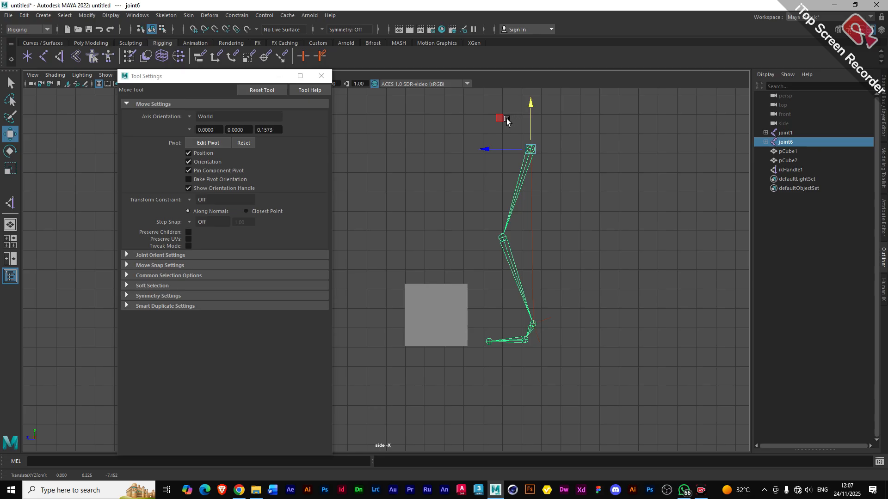
- Lower the second leg's root hip joint to Y about 5.5 cm
mouse_move(498, 118)
mouse_down()
mouse_move(500, 95)
mouse_move(500, 132)
mouse_up()
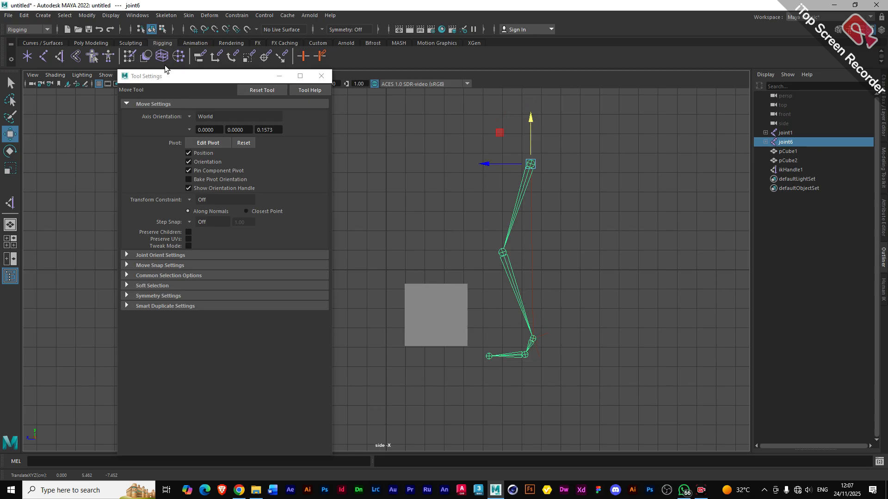
- Uncover the first leg and enable the Sticky option for the IK Handle Tool
drag(181, 80, 412, 62)
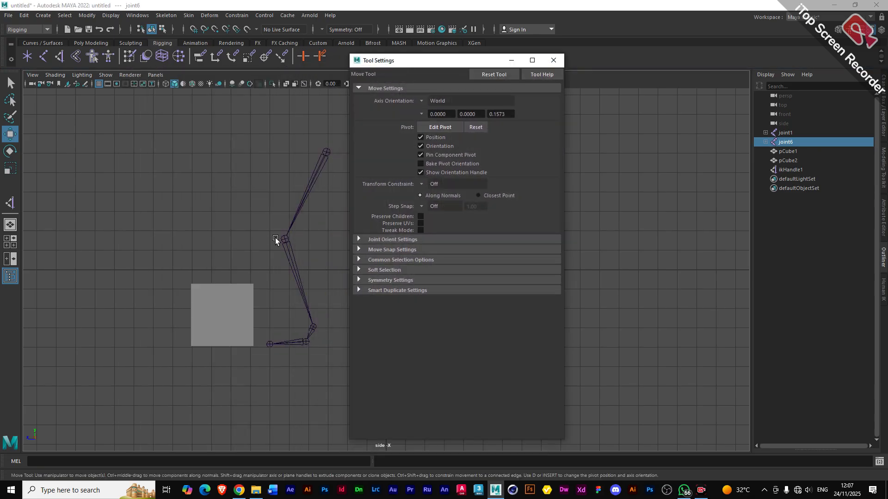
click(11, 202)
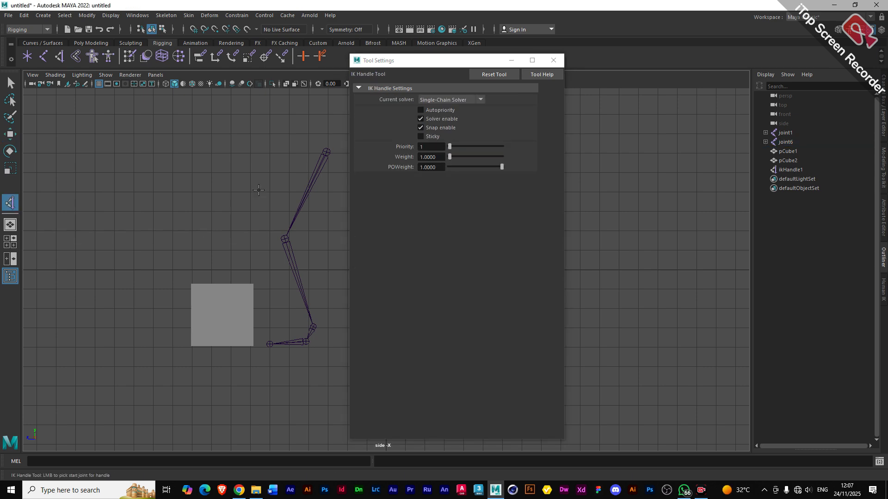
click(420, 137)
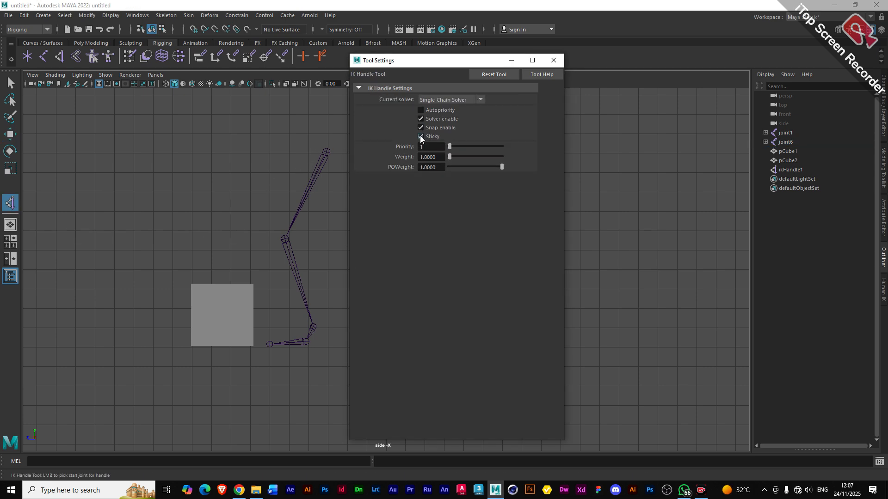
- Create an IK handle from the first leg's hip to its ankle and move it to Y about -3.2 cm, Z about 3.6 cm
click(326, 152)
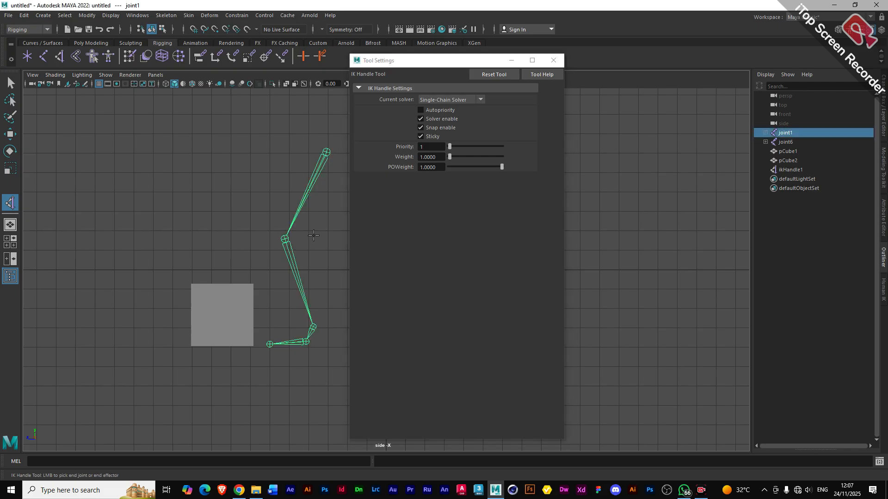
click(313, 327)
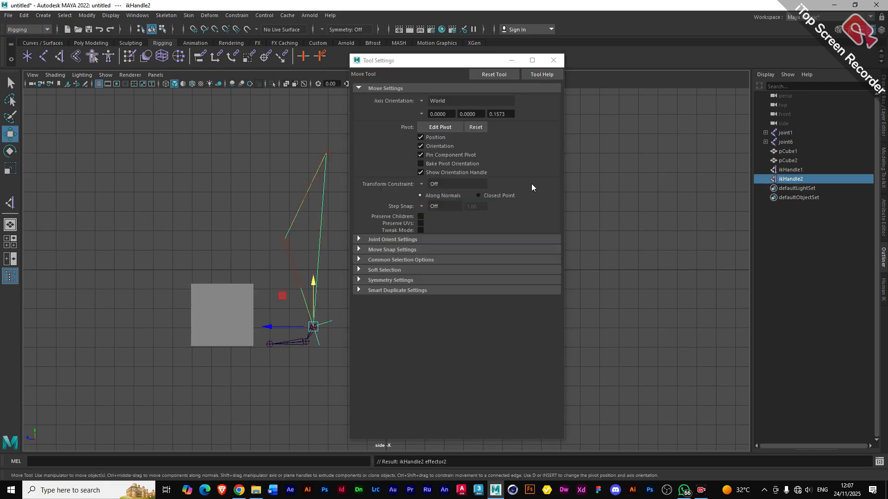
drag(448, 62, 590, 65)
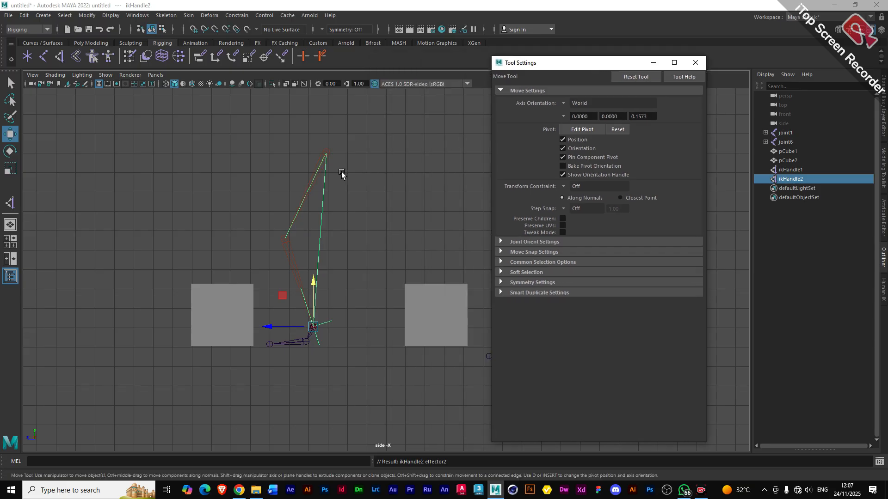
mouse_move(282, 296)
middle_down()
mouse_move(222, 210)
mouse_move(224, 242)
mouse_move(254, 233)
mouse_move(266, 285)
mouse_move(286, 305)
middle_up()
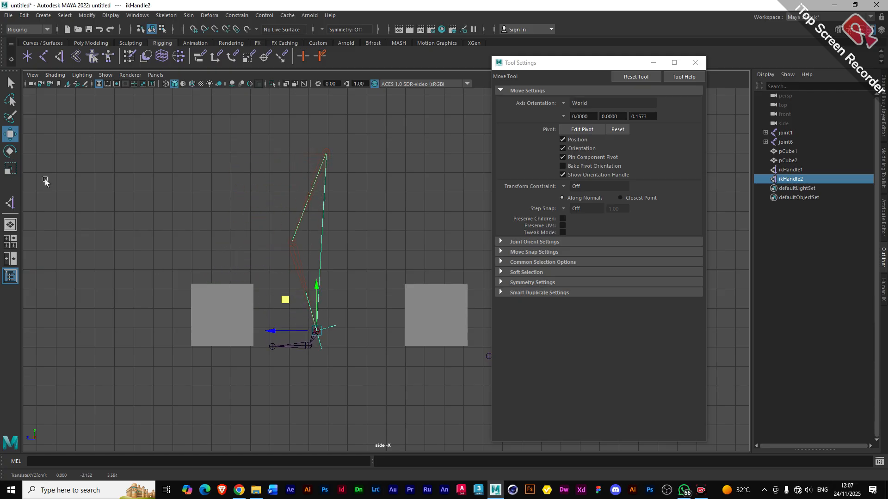
- Raise the first leg's root hip joint to Y about 8 cm, Z about 3.1 cm, and bring it back down
click(327, 152)
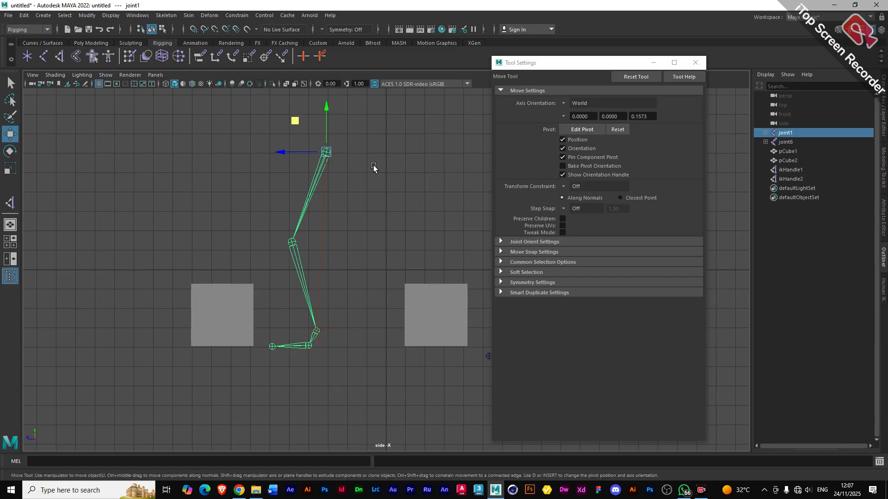
scroll(370, 171, down, 2)
drag(341, 154, 357, 134)
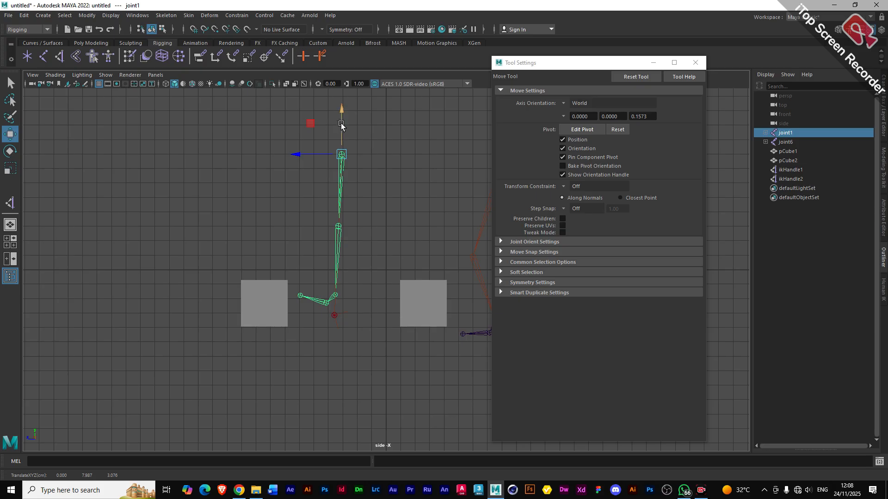
drag(342, 124, 307, 150)
- Move the Tool Settings window clear of the first leg and close it
drag(576, 66, 246, 111)
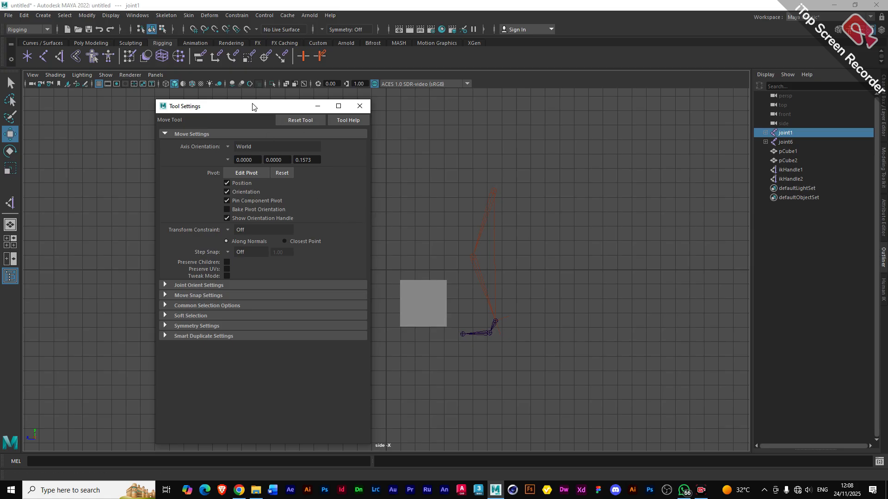
drag(246, 110, 377, 109)
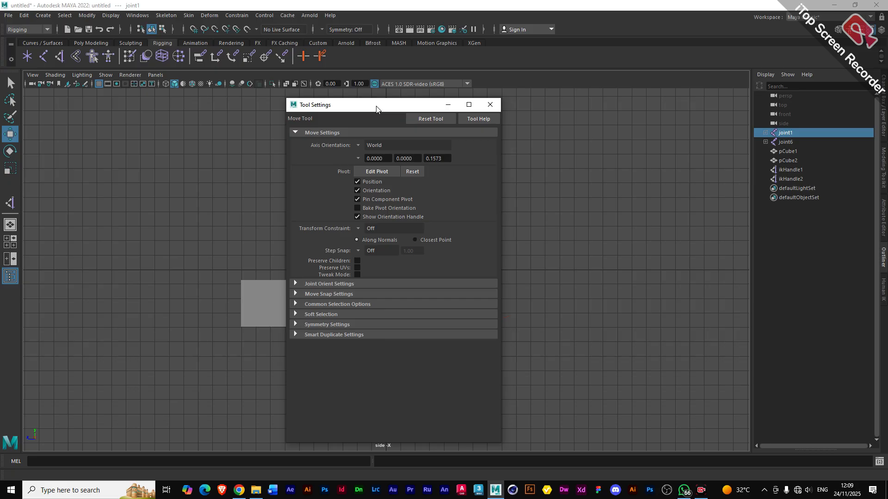
mouse_move(376, 106)
mouse_down()
mouse_move(374, 85)
mouse_move(378, 102)
mouse_up()
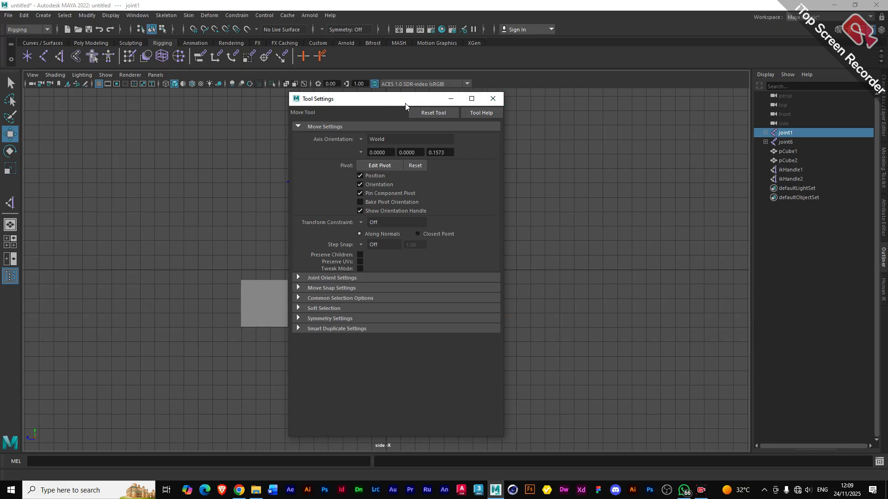
drag(406, 105, 510, 104)
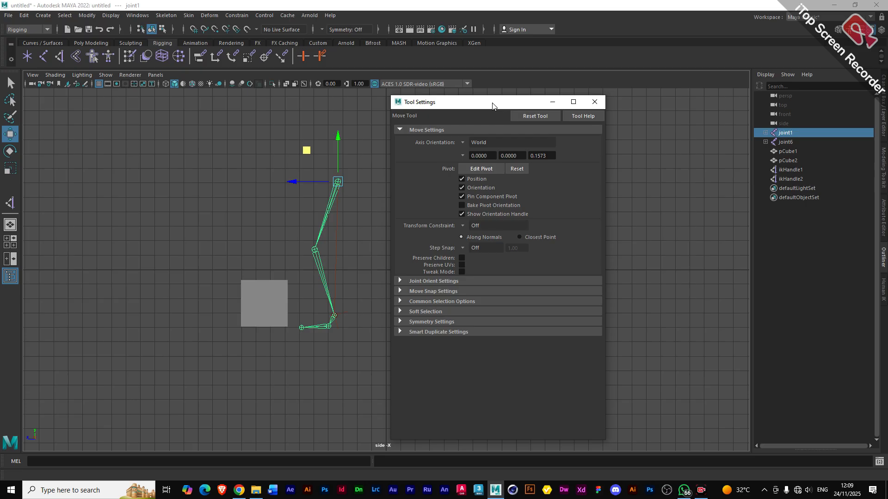
drag(493, 105, 462, 106)
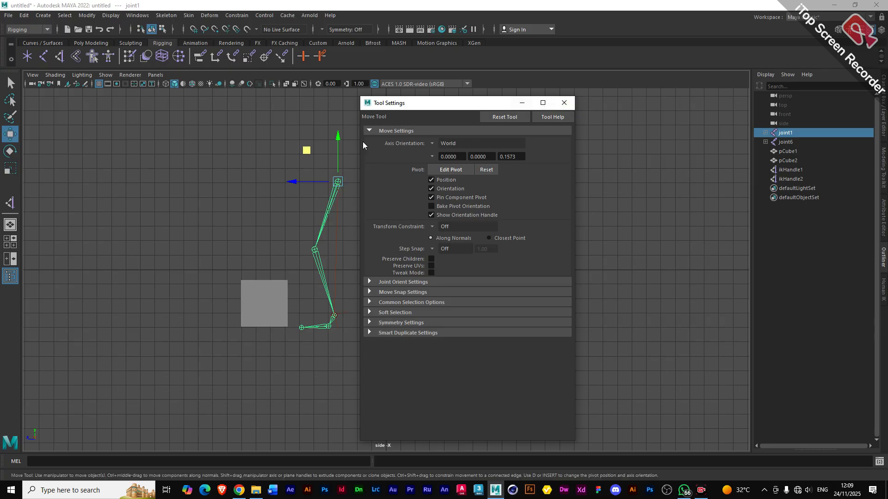
click(564, 103)
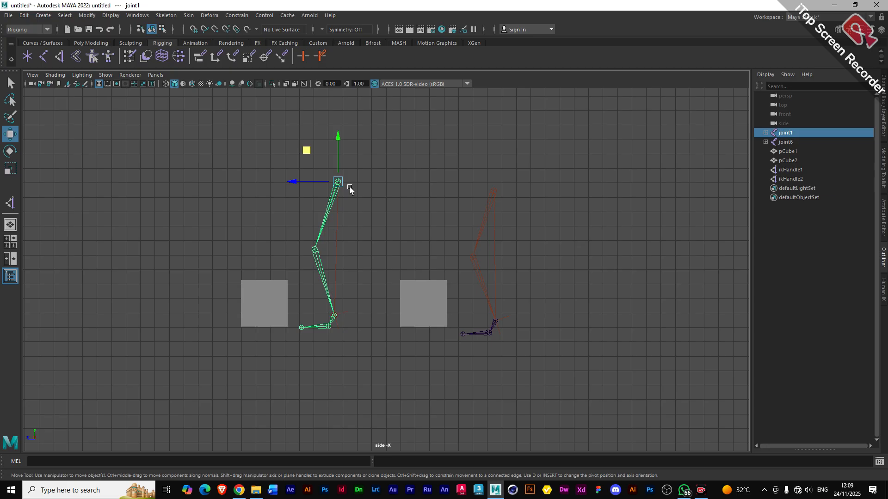
- Select each leg's root hip joint in turn, and shift the second leg's IK handle slightly up and toward its cube
click(496, 189)
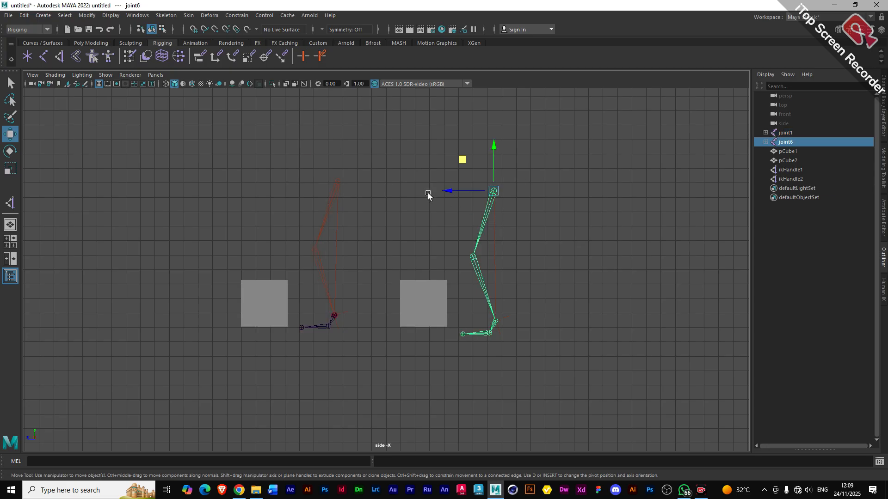
click(337, 183)
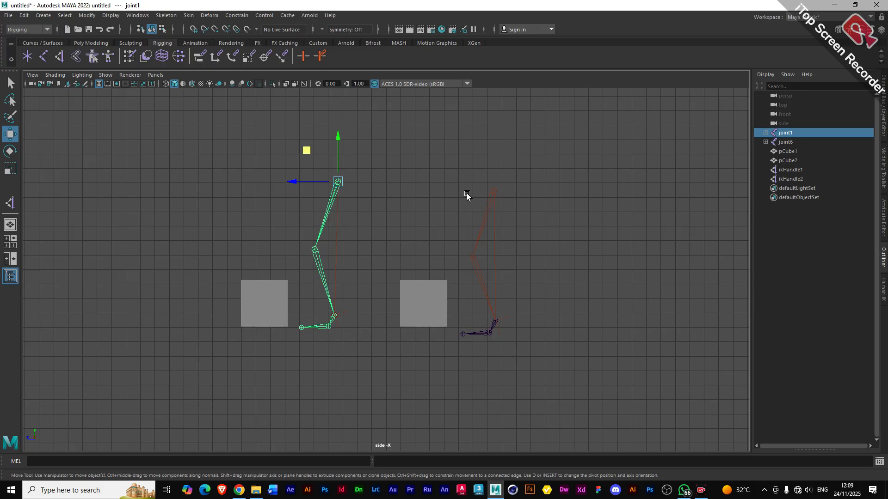
click(495, 237)
click(495, 322)
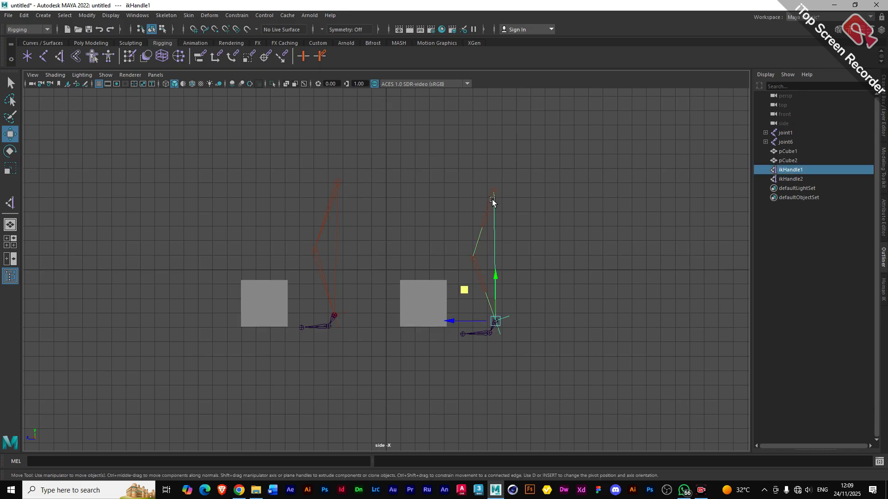
mouse_move(463, 288)
mouse_down()
mouse_move(457, 277)
mouse_move(460, 284)
mouse_up()
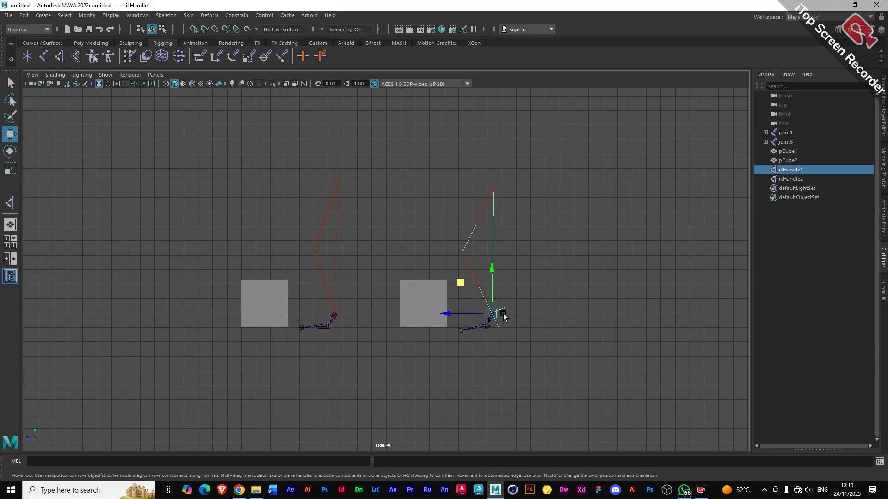
- Rotate the second leg's IK handle in the perspective view to test how the knee turns
key(space)
key(space)
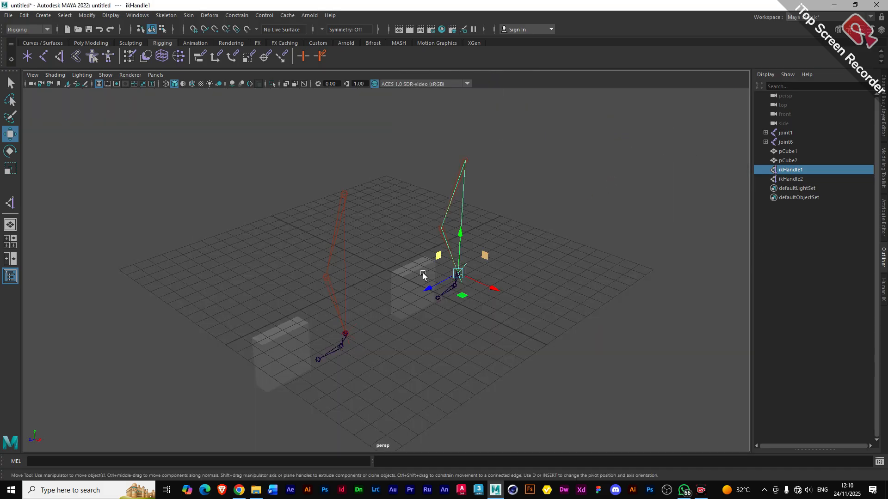
click(10, 151)
scroll(546, 273, up, 2)
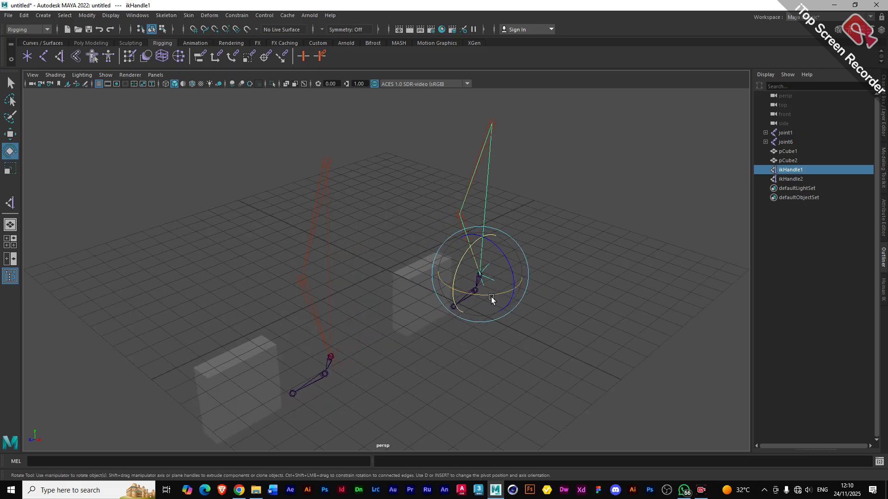
drag(490, 293, 501, 361)
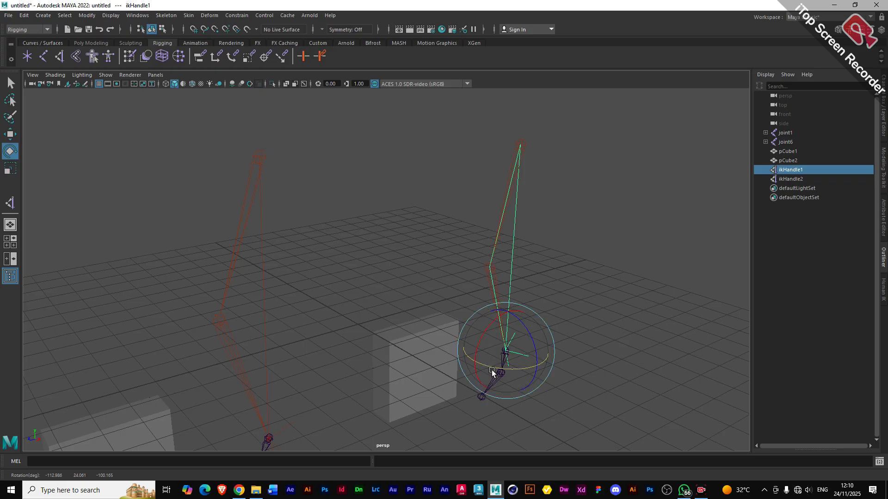
drag(498, 368, 516, 357)
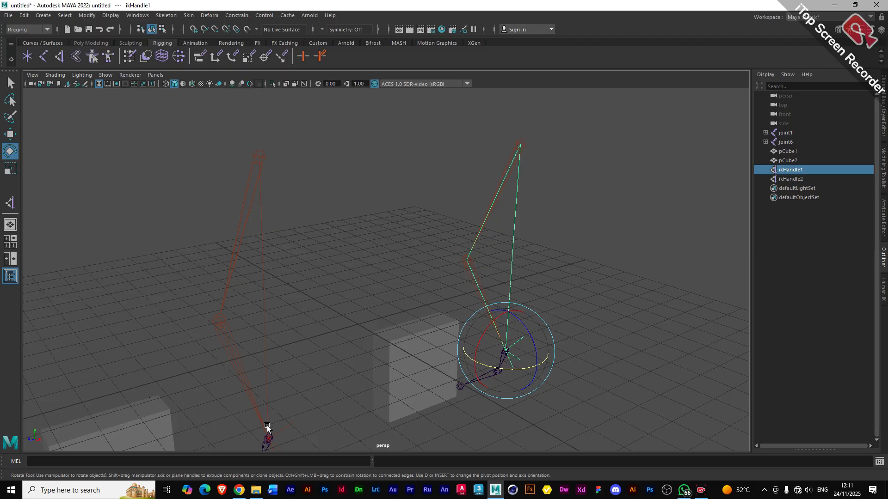
- Undo the second leg's IK handle changes, the first leg's joint and handle moves, and the creation of the first leg's IK handle
key(ctrl+z)
key(ctrl+z)
key(ctrl+z)
key(ctrl+z)
key(ctrl+z)
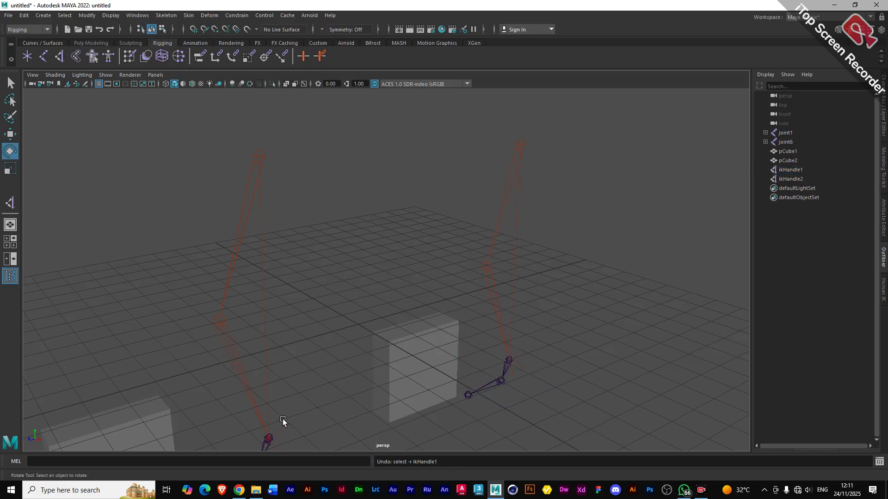
key(ctrl+z)
key(ctrl+z)
key(ctrl+z)
key(ctrl+z)
key(ctrl+z)
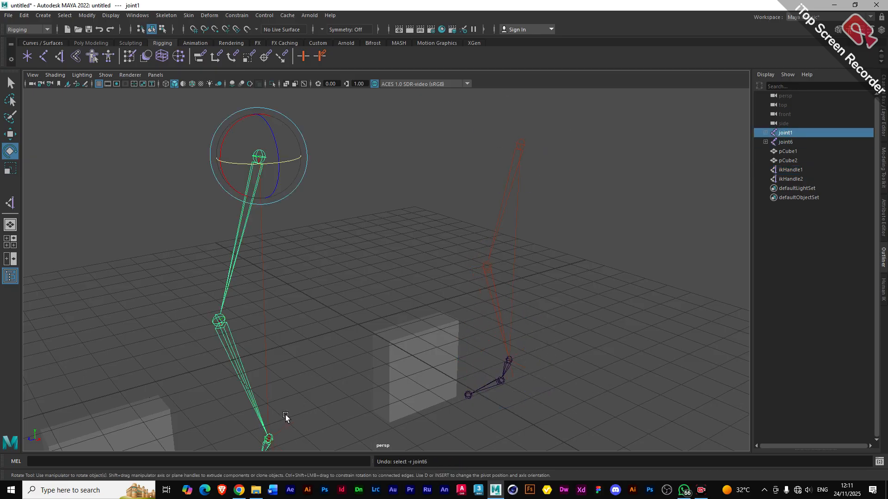
key(ctrl+z)
key(ctrl+z)
key(ctrl+z)
key(ctrl+z)
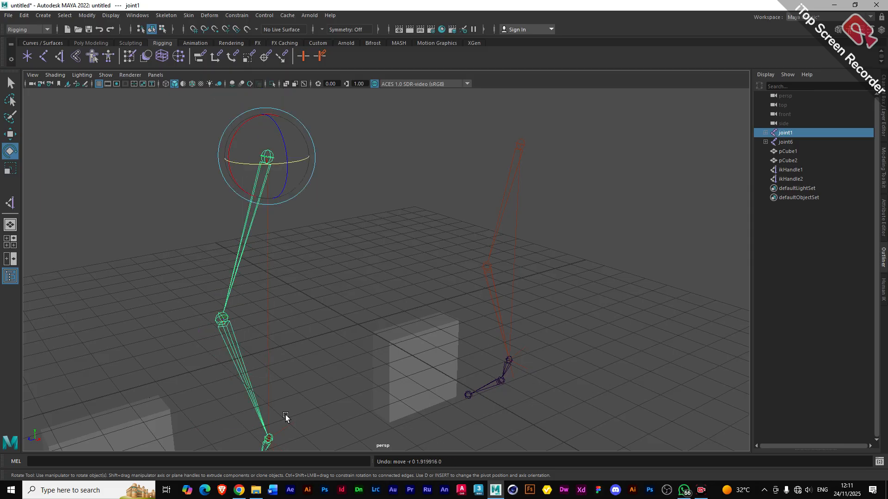
key(ctrl+z)
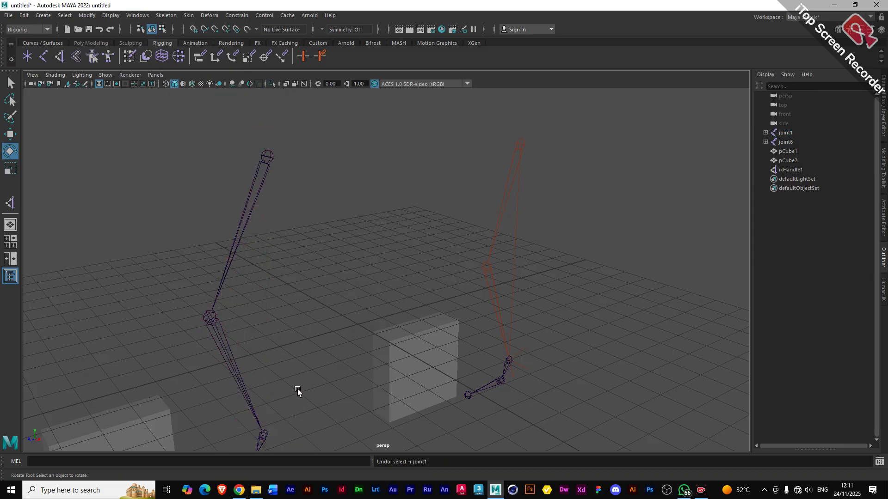
- Set the IK Handle Tool's current solver to Rotate-Plane Solver and close its settings
scroll(297, 390, down, 3)
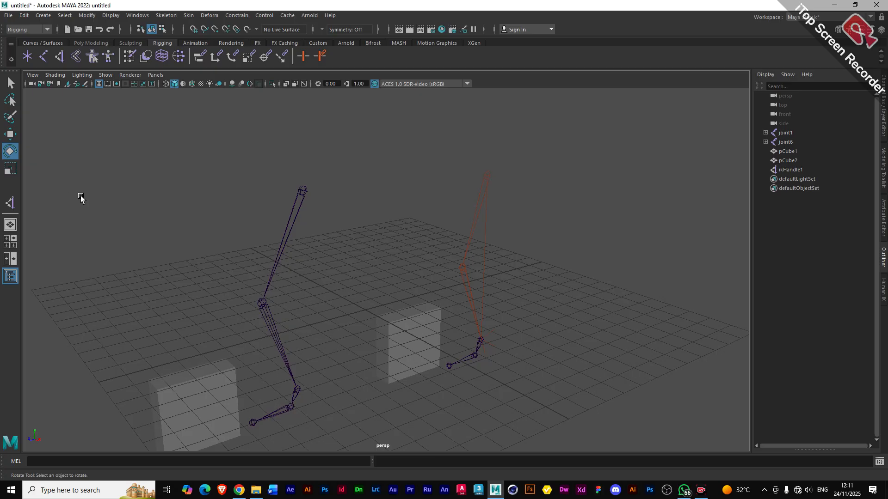
double_click(9, 204)
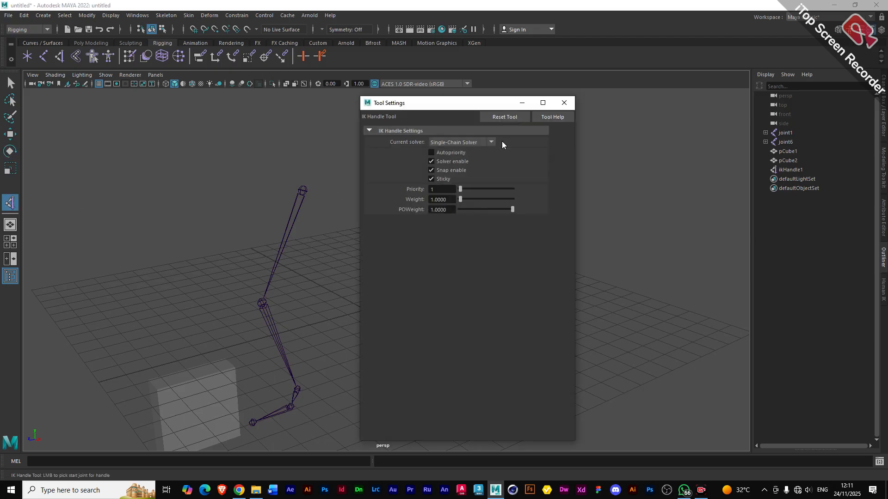
click(491, 142)
click(471, 163)
click(564, 102)
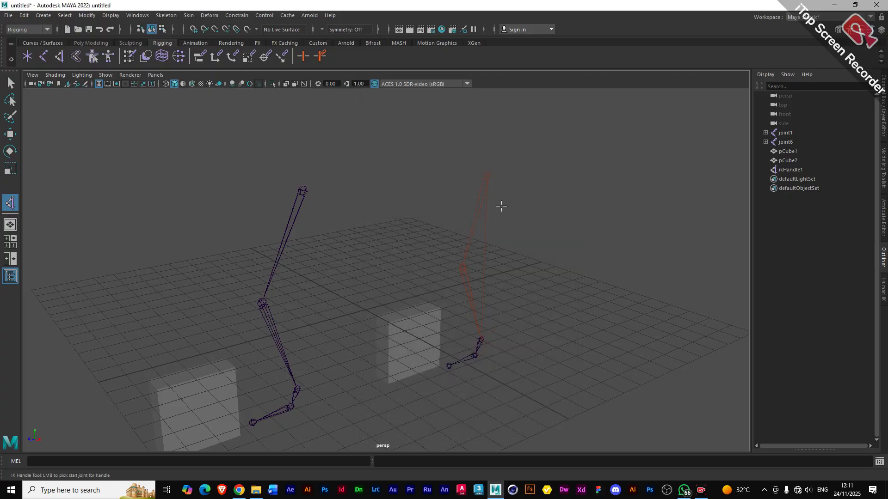
- Create a rotate-plane IK handle from the first leg's hip to its ankle and switch to the Rotate tool
click(303, 190)
click(297, 390)
key(e)
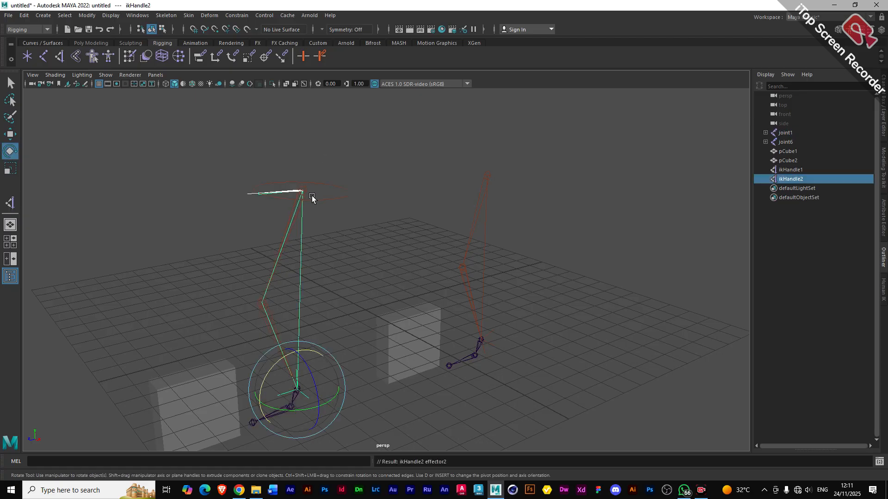
- Rotate the first leg's IK handle about -12.8 degrees around Y
mouse_move(306, 200)
alt+mouse_down()
mouse_move(289, 191)
mouse_move(285, 199)
mouse_move(287, 186)
mouse_move(293, 192)
alt+mouse_up()
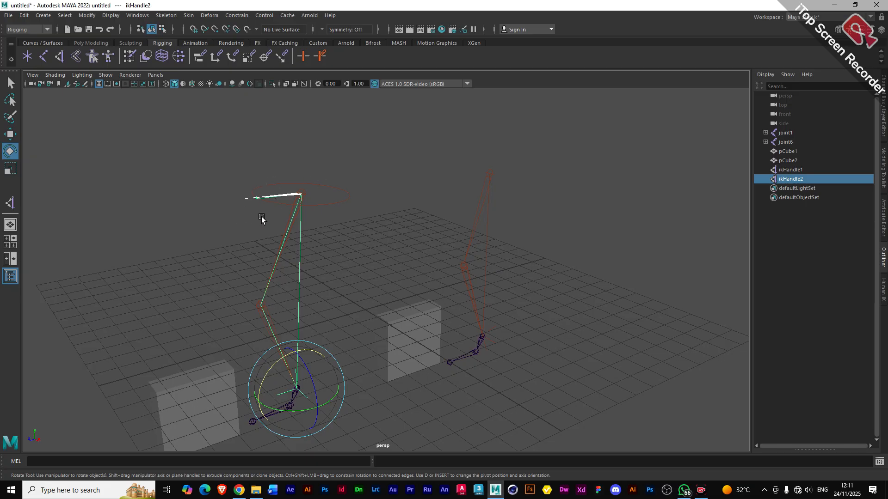
alt+drag(141, 273, 178, 276)
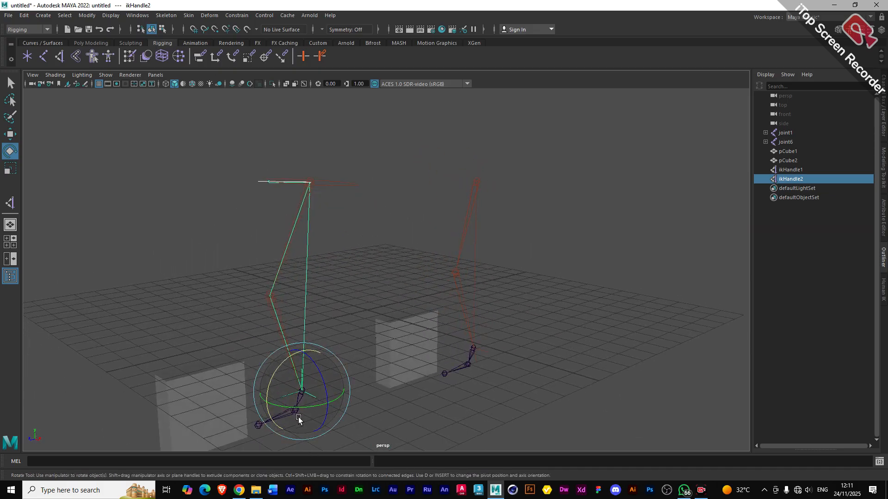
mouse_move(298, 410)
mouse_down()
mouse_move(271, 411)
mouse_move(317, 406)
mouse_move(258, 404)
mouse_move(307, 409)
mouse_move(270, 406)
mouse_move(287, 409)
mouse_up()
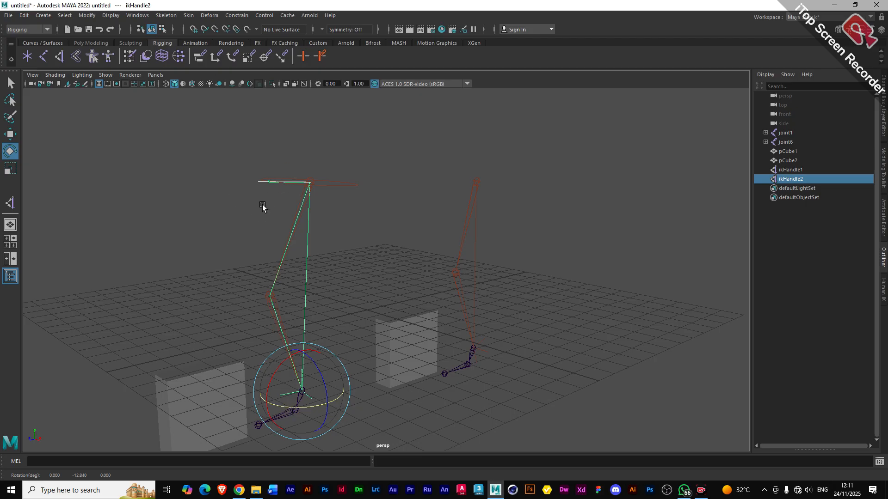
- Reselect the first leg's IK handle and activate the Show Manipulator Tool to display its pole vector and twist controls
alt+drag(291, 356, 273, 344)
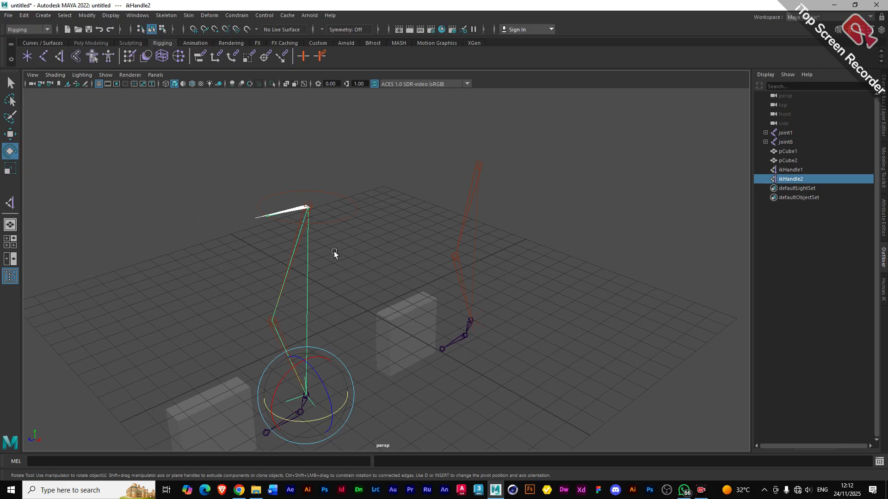
click(340, 220)
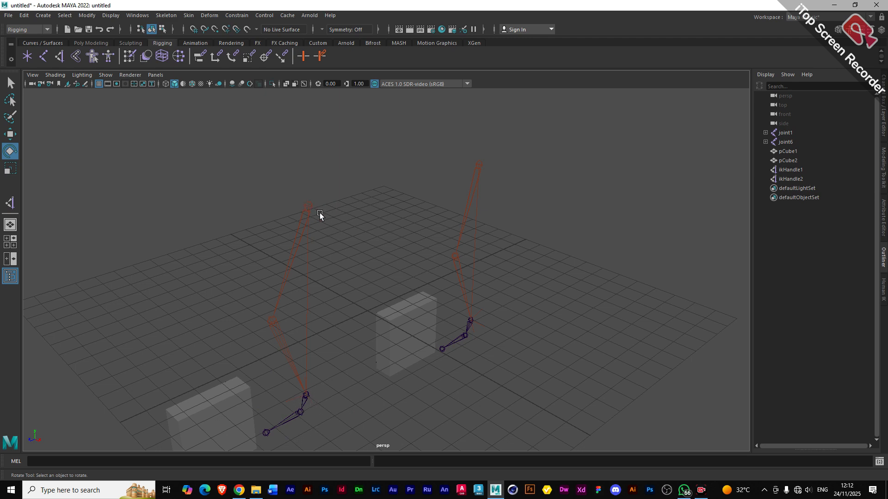
click(314, 405)
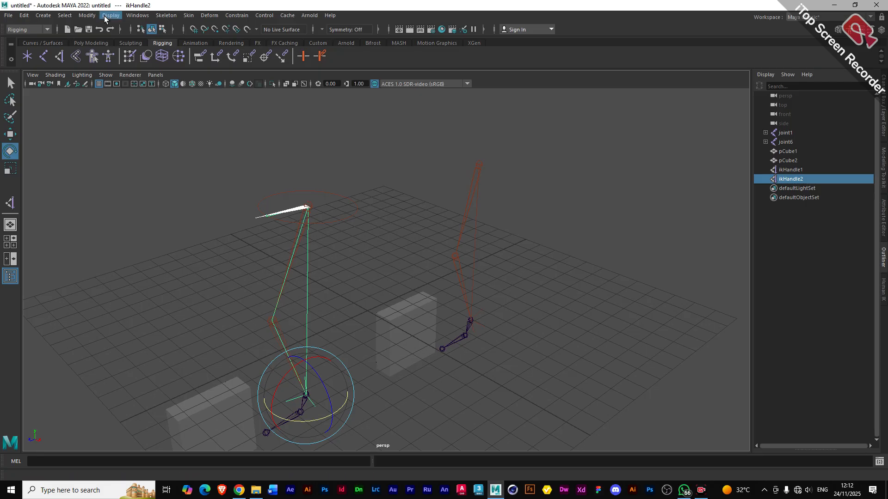
click(84, 16)
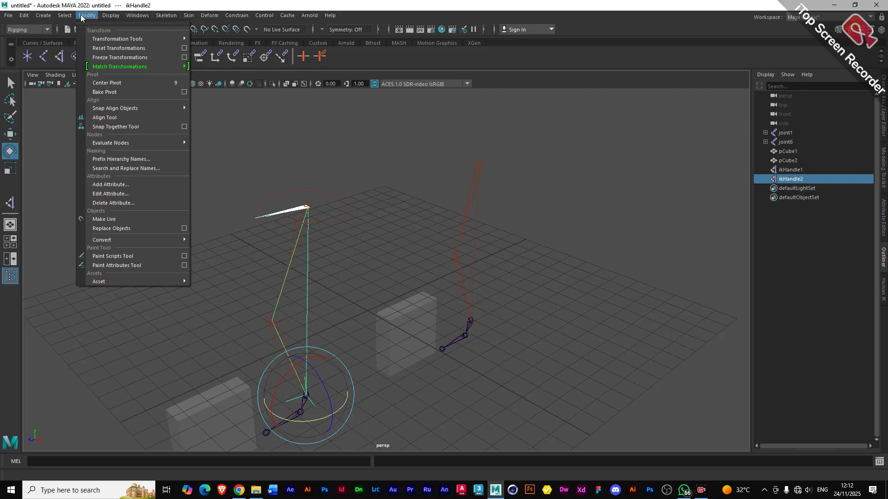
mouse_move(99, 40)
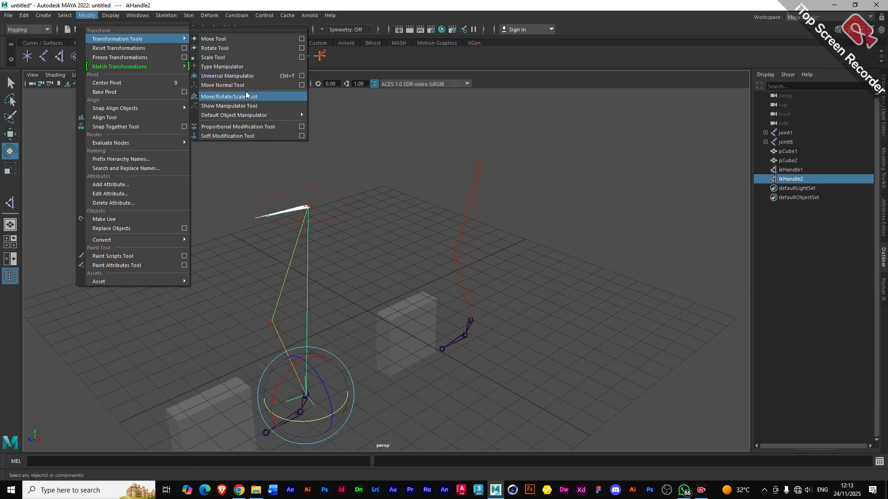
click(242, 76)
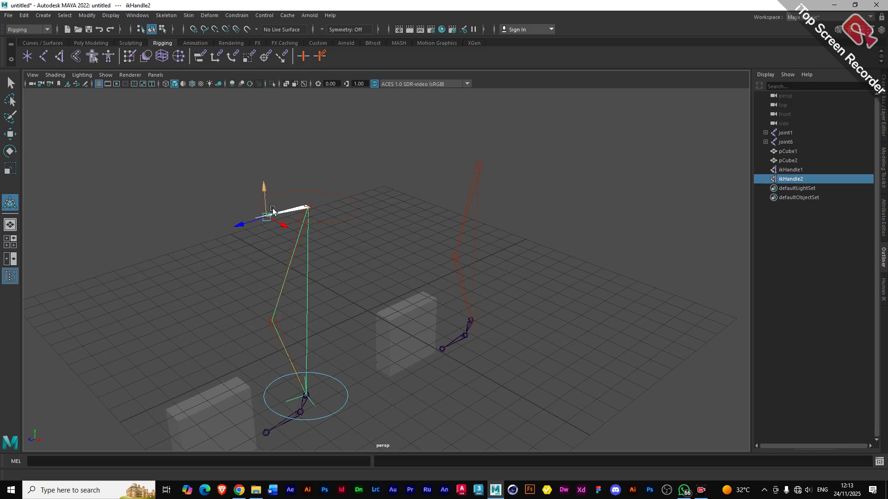
- Move the first leg's IK handle pole vector back and forth along X, ending at about X -0.05
mouse_move(285, 225)
mouse_down()
mouse_move(313, 234)
mouse_move(259, 216)
mouse_move(300, 233)
mouse_move(285, 234)
mouse_move(259, 218)
mouse_move(338, 226)
mouse_move(281, 222)
mouse_move(281, 242)
mouse_up()
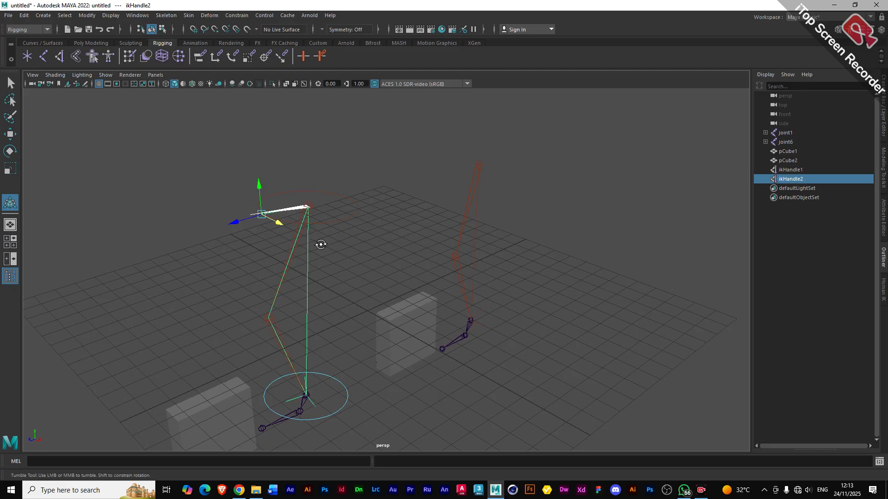
mouse_move(321, 244)
alt+mouse_down()
mouse_move(292, 232)
mouse_move(324, 250)
alt+mouse_up()
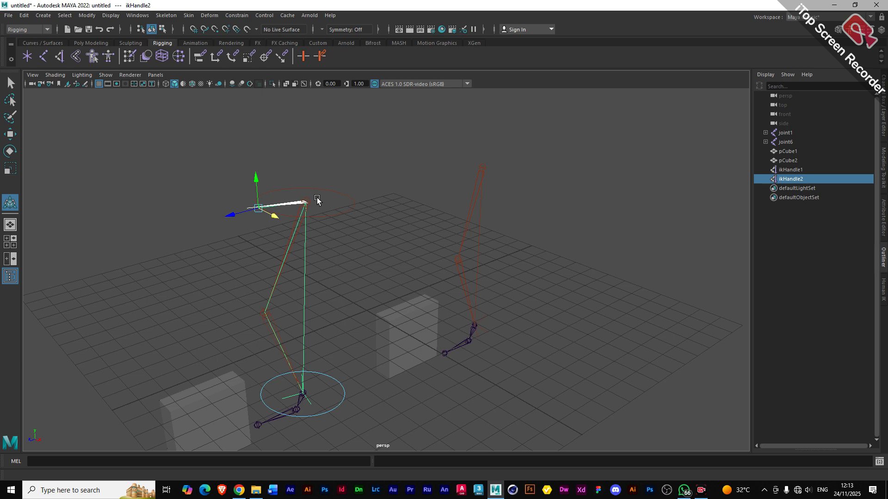
mouse_move(274, 216)
mouse_down()
mouse_move(324, 224)
mouse_move(262, 208)
mouse_move(333, 217)
mouse_move(276, 211)
mouse_up()
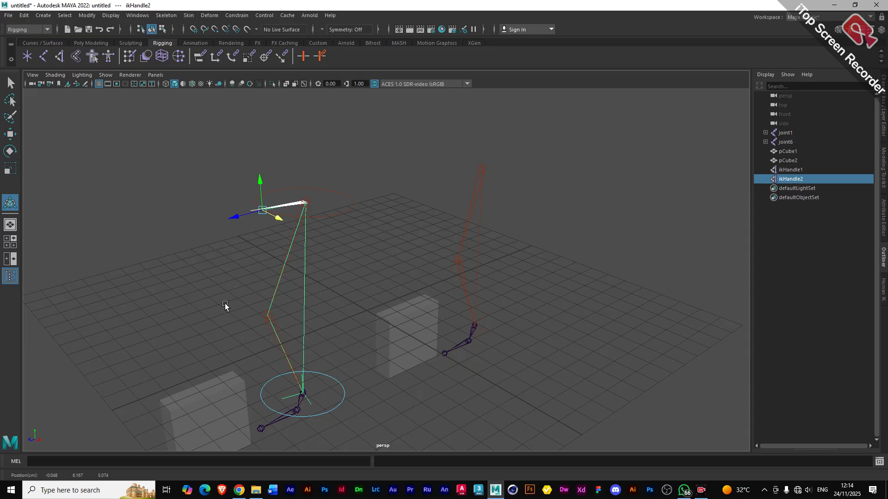
scroll(224, 303, down, 2)
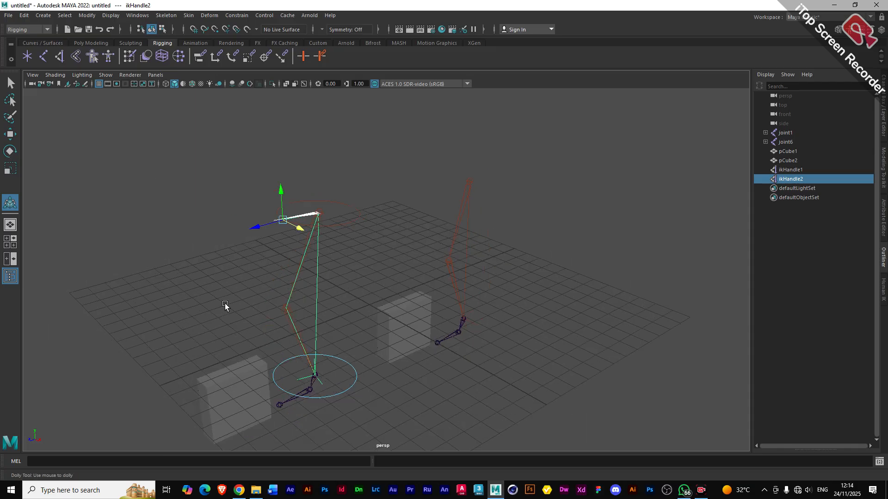
- Switch to the Move tool and delete the IK handles of both legs
click(10, 135)
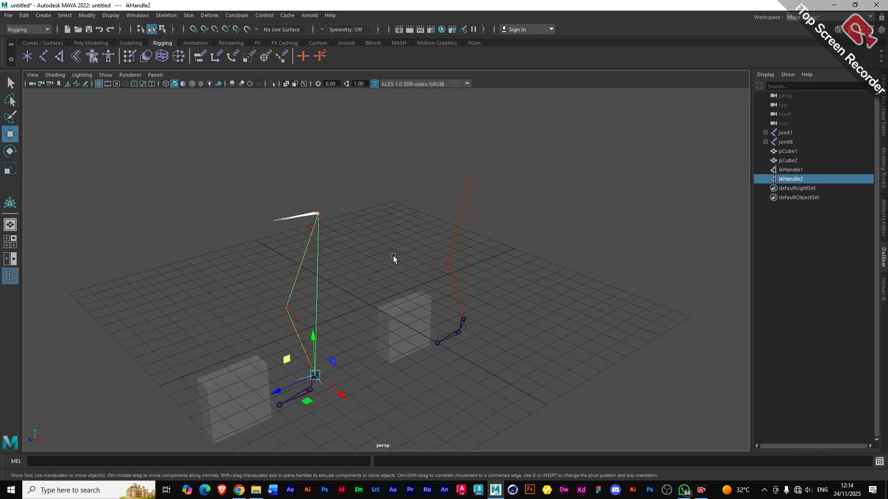
mouse_move(348, 343)
alt+mouse_down()
mouse_move(342, 301)
mouse_move(377, 301)
mouse_move(341, 345)
alt+mouse_up()
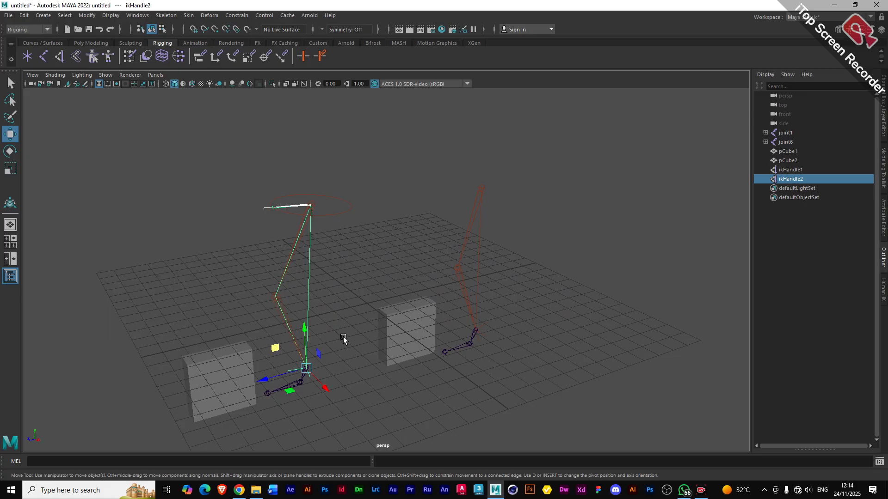
alt+drag(343, 337, 267, 262)
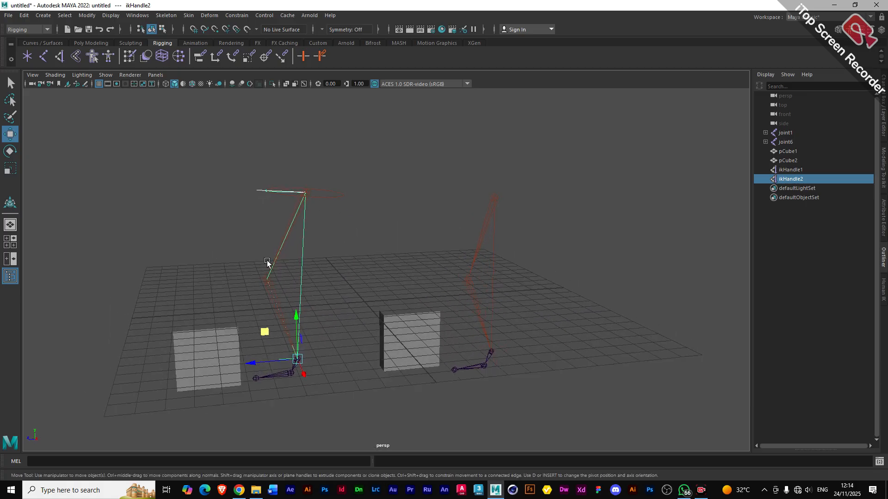
drag(107, 150, 545, 416)
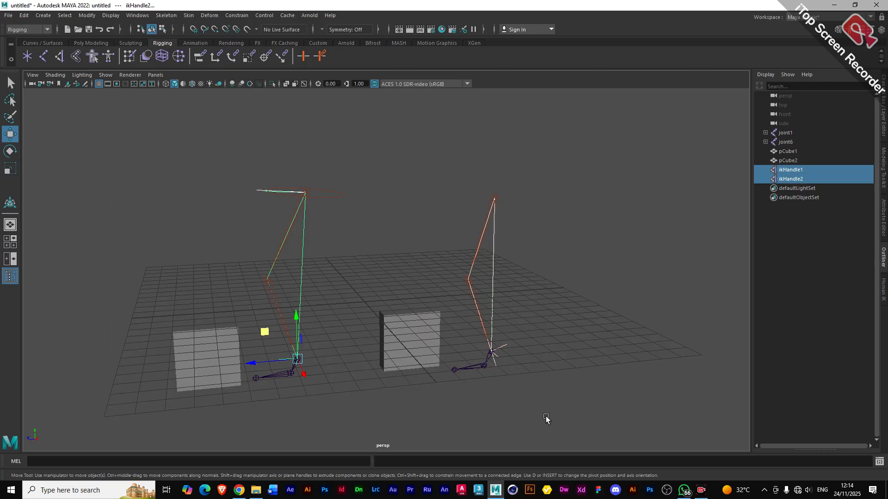
click(545, 419)
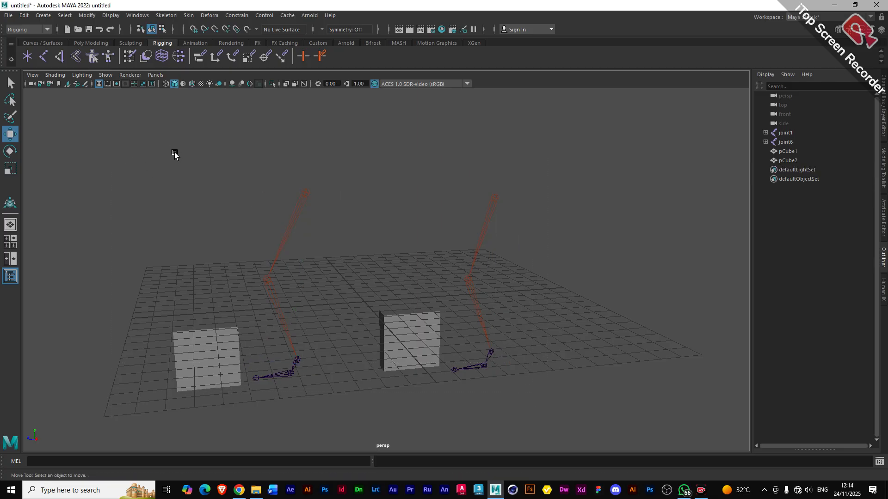
- Delete both leg joint chains and the two cubes
drag(170, 148, 539, 447)
key(Delete)
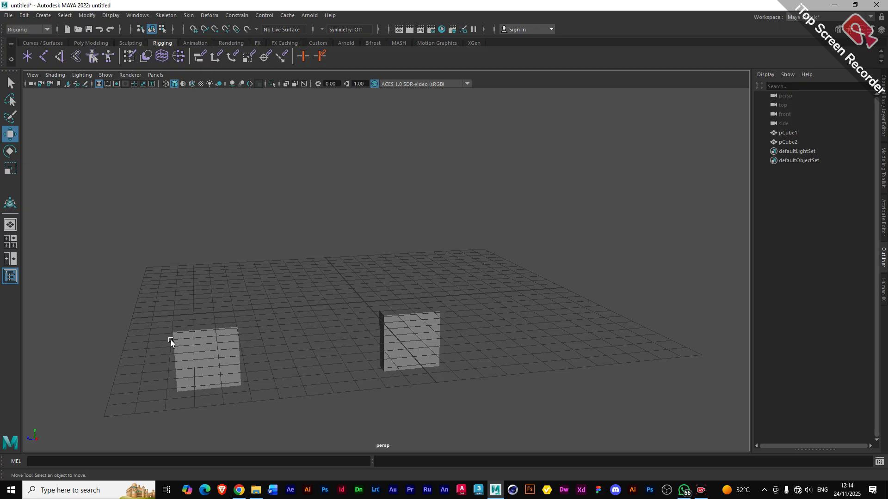
drag(162, 298, 480, 430)
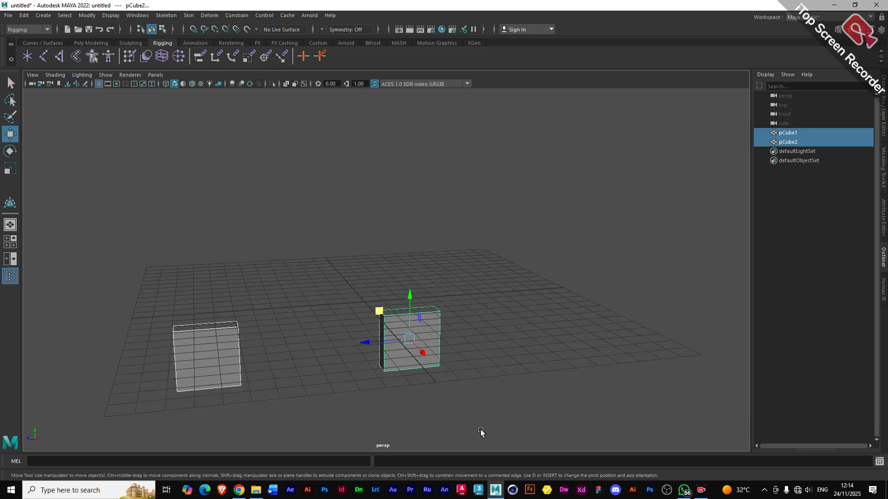
key(Delete)
- Open the recent scene bunny.0002.ma without saving the current untitled scene
alt+drag(366, 307, 408, 306)
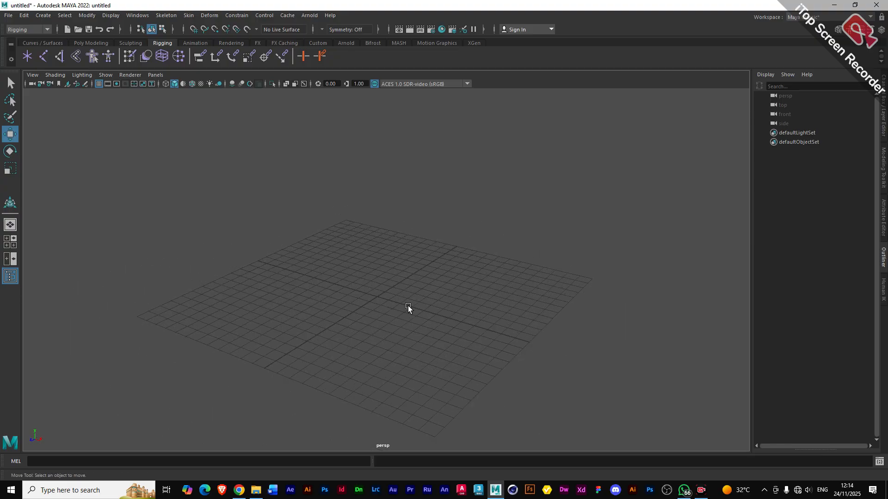
scroll(408, 307, up, 1)
alt+middle_drag(408, 307, 379, 284)
alt+drag(379, 285, 363, 324)
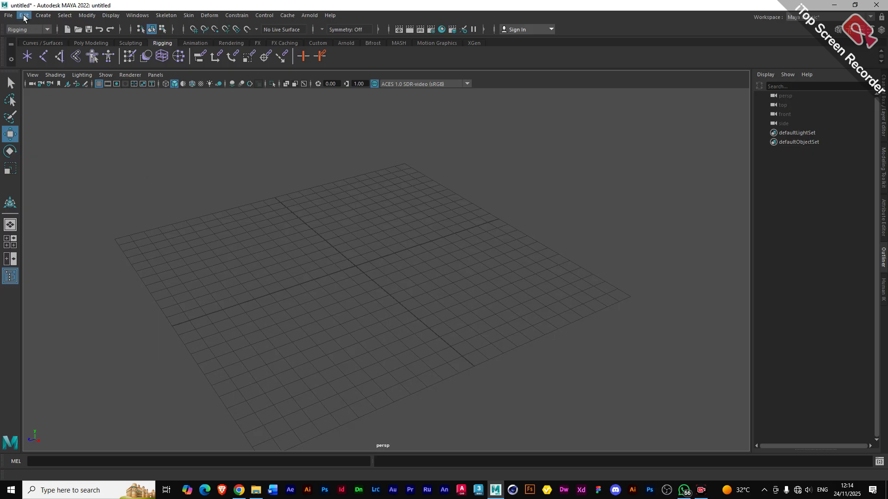
click(8, 15)
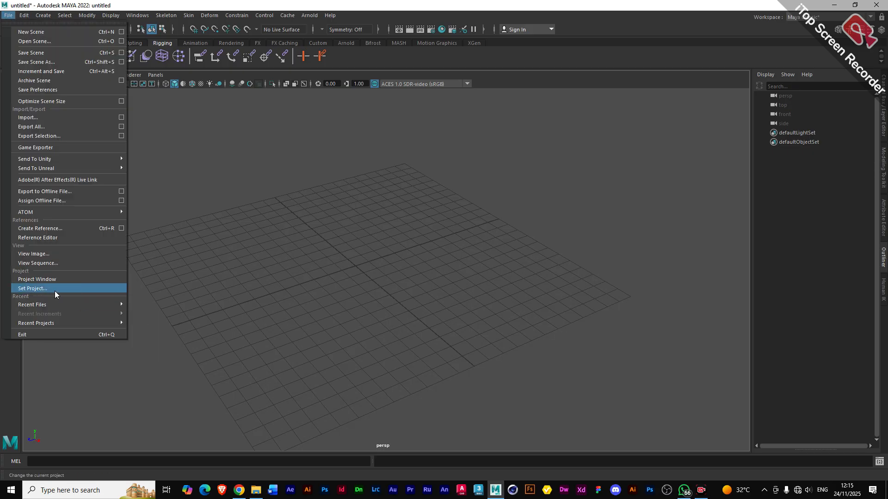
mouse_move(48, 306)
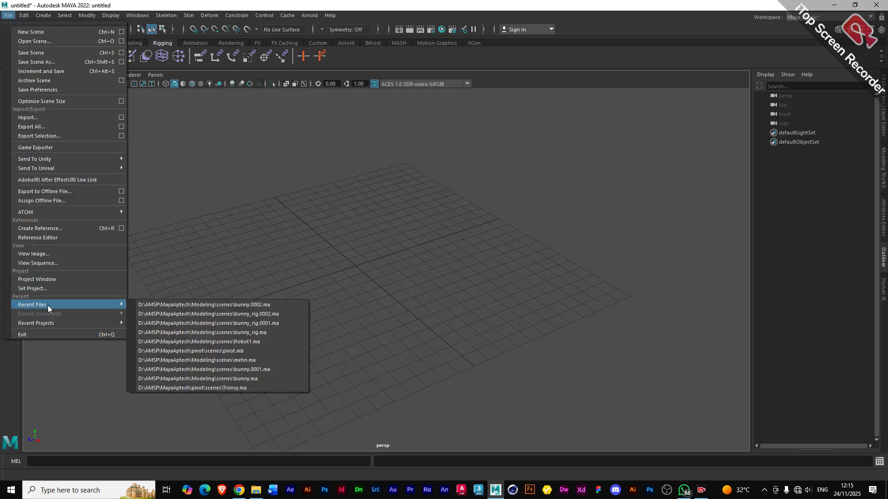
click(195, 306)
click(444, 247)
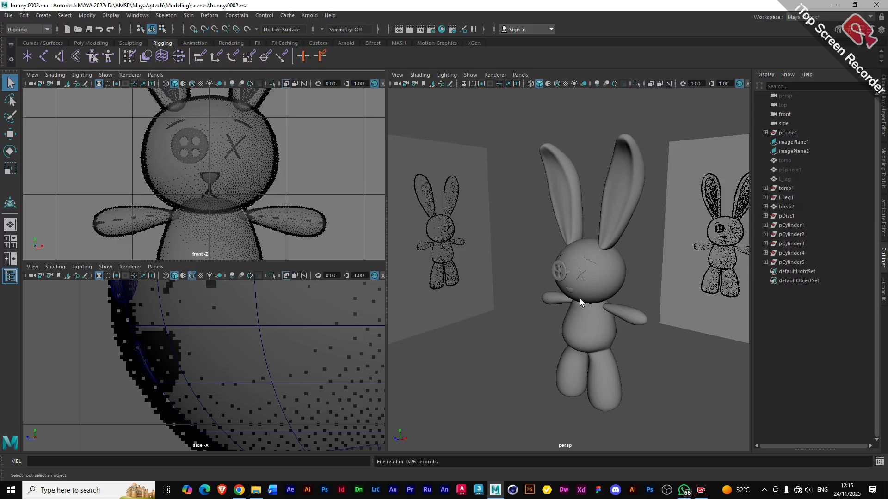
- Hide the front and side reference image planes, imagePlane1 and imagePlane2
alt+drag(568, 313, 555, 299)
scroll(571, 303, down, 5)
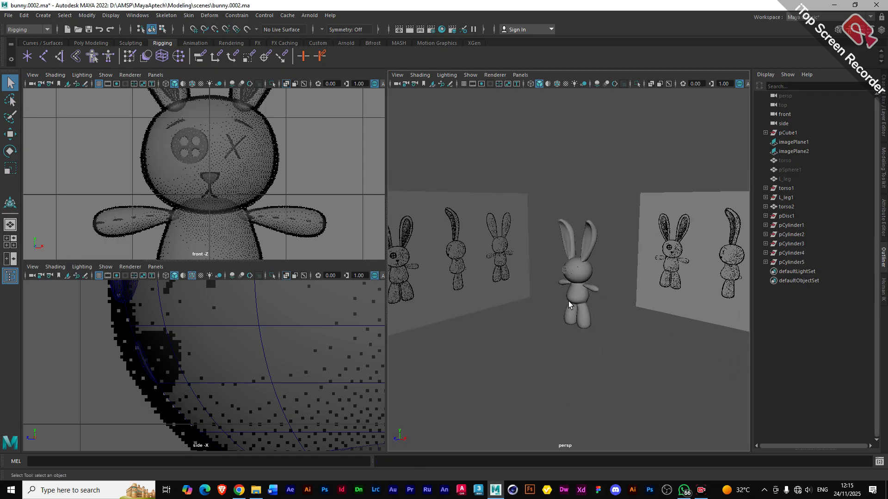
scroll(335, 244, down, 4)
scroll(254, 304, down, 10)
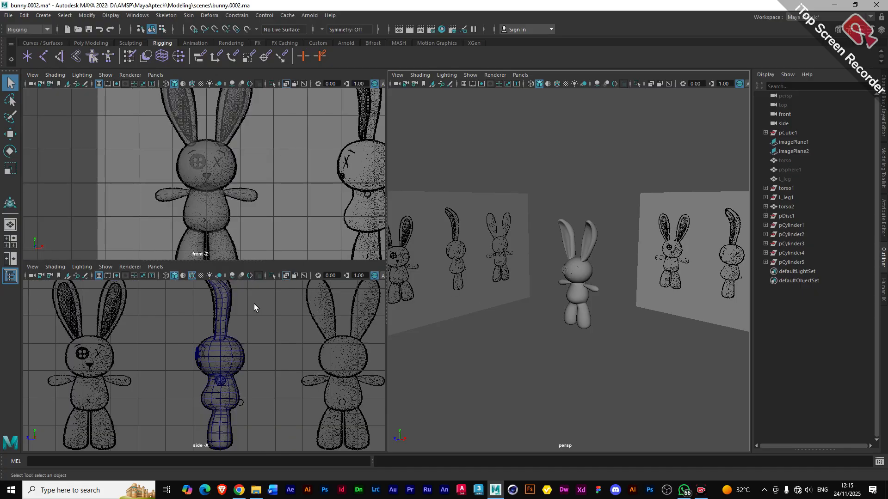
scroll(254, 304, down, 3)
scroll(300, 153, down, 5)
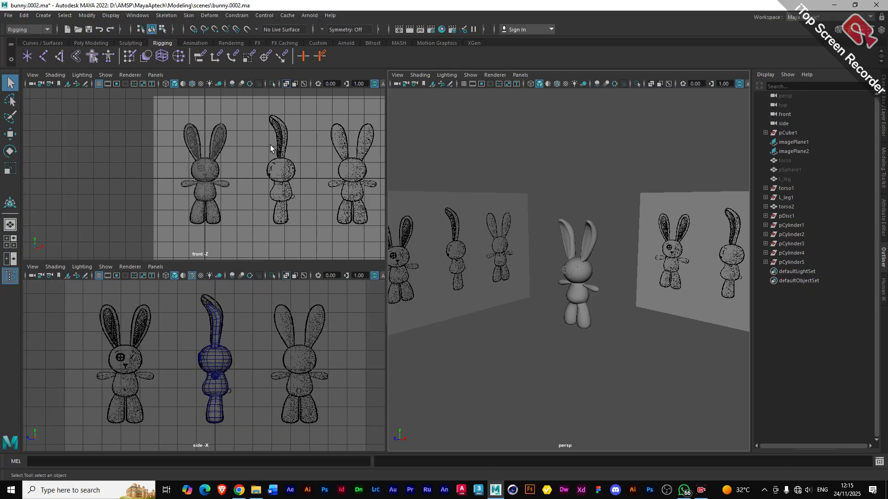
click(306, 190)
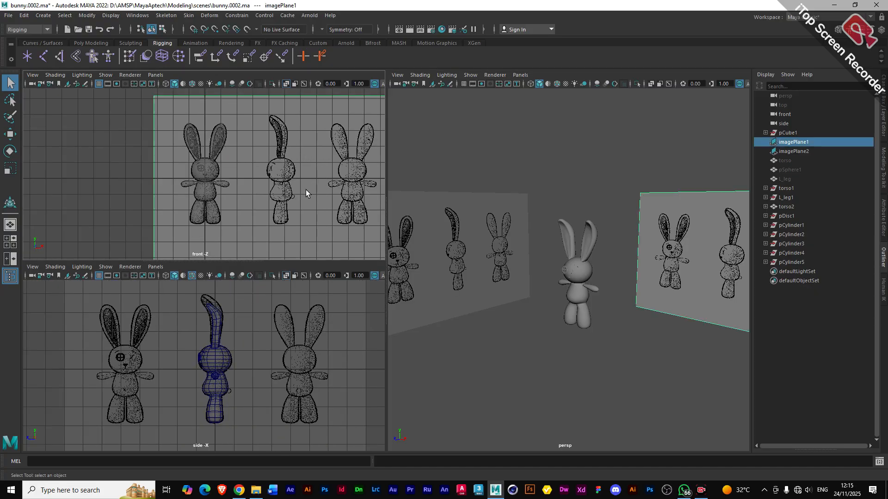
shift+click(261, 331)
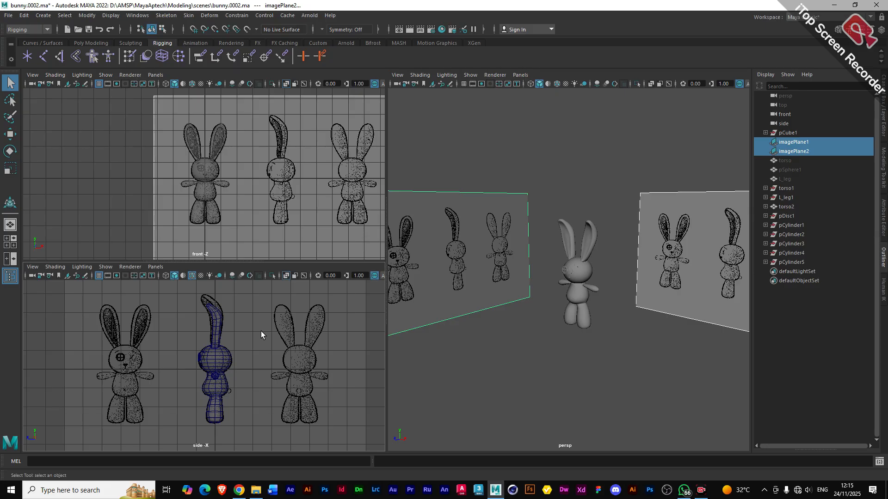
key(h)
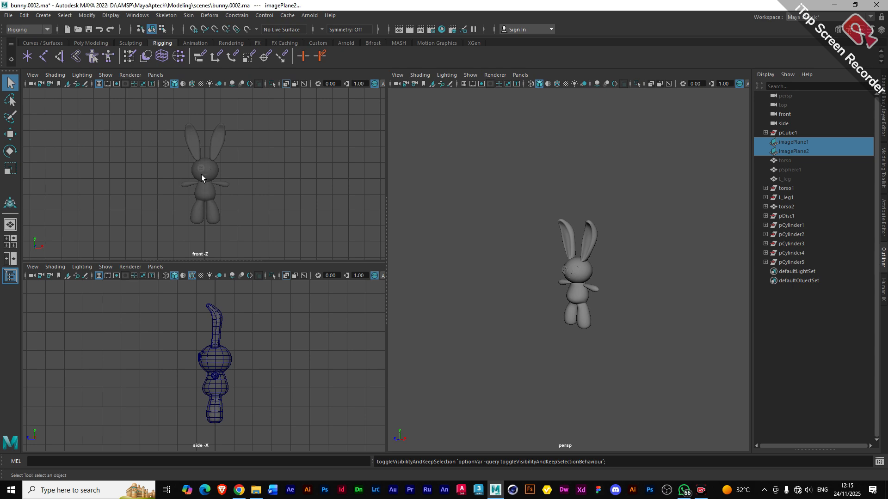
- Turn off X-Ray shading in the front and side views and show the grid in the perspective view
click(286, 83)
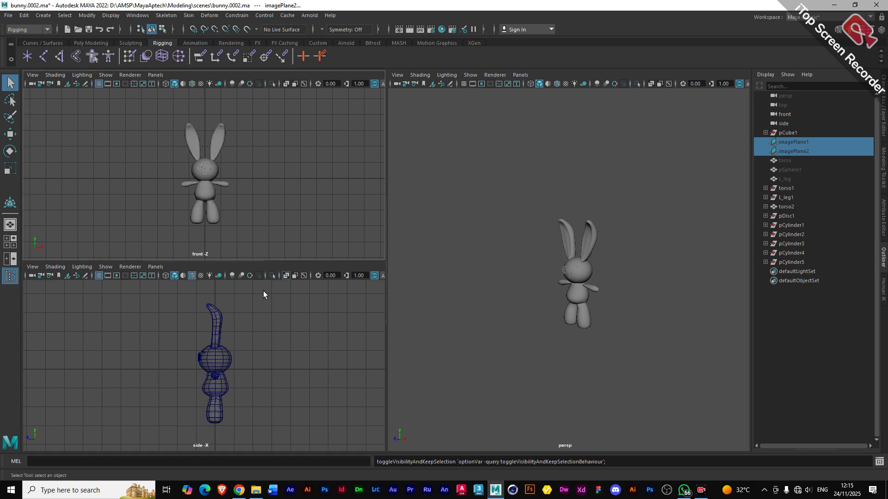
click(286, 276)
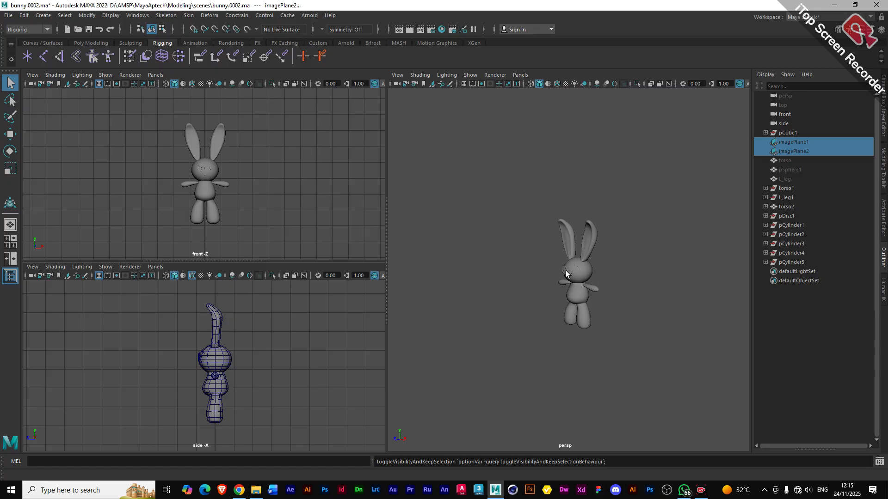
click(789, 350)
alt+drag(553, 323, 564, 298)
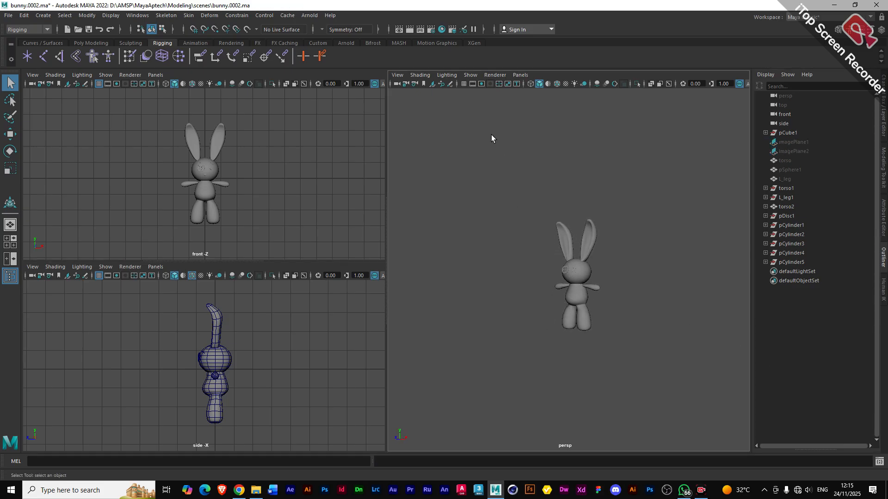
click(463, 84)
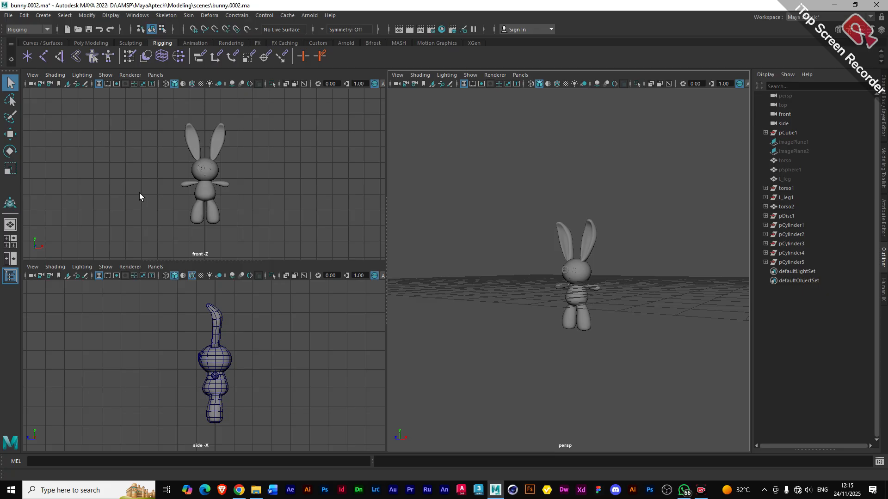
- Switch to a two-pane layout with the front view beside the orthographic side view
click(9, 261)
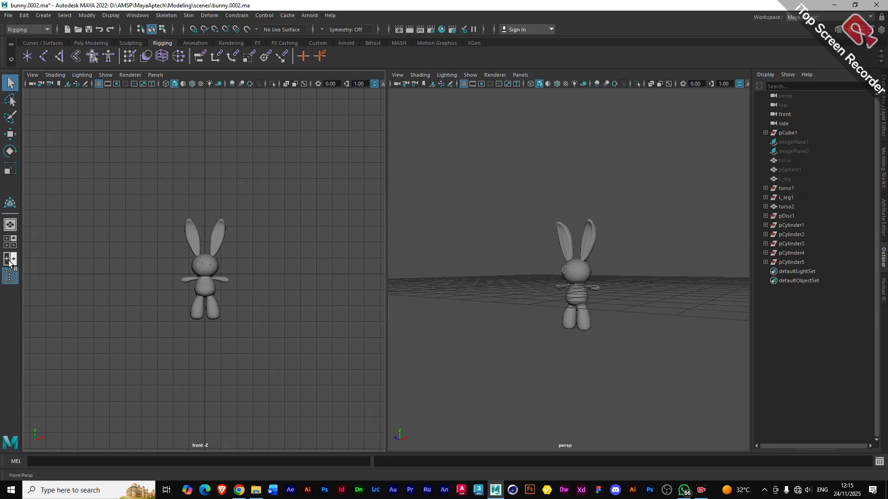
click(518, 74)
mouse_move(552, 102)
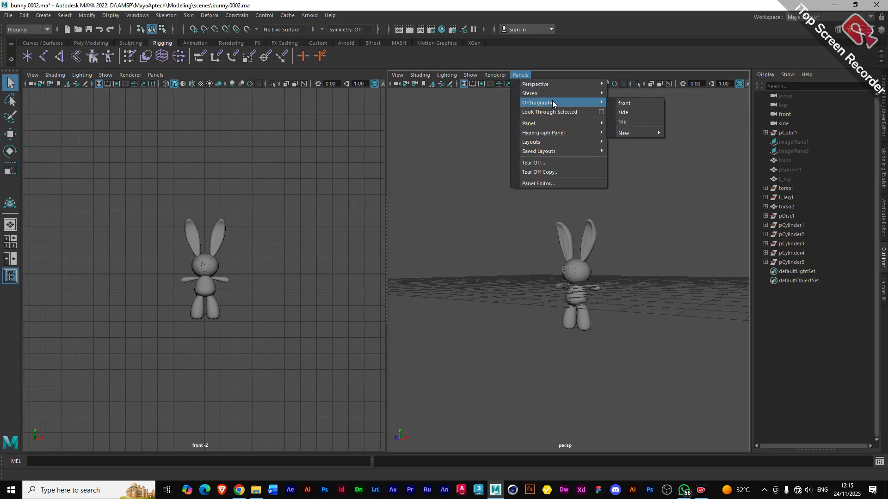
click(628, 114)
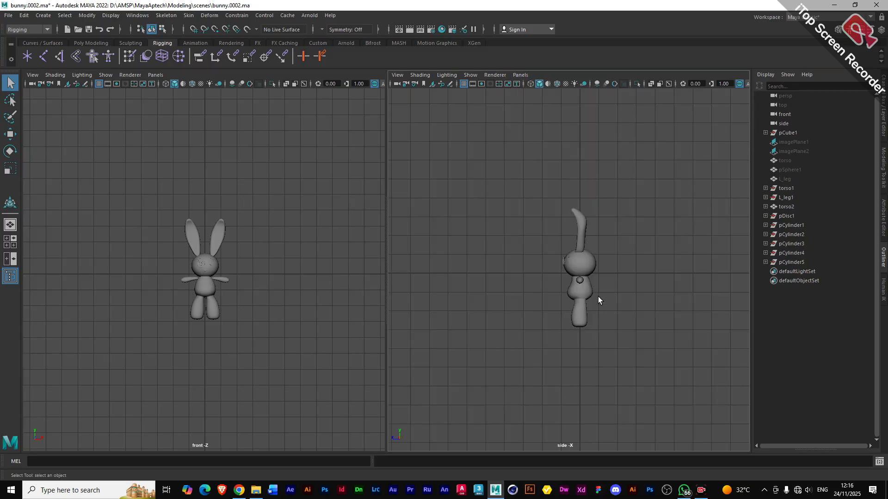
- Frame the bunny in the front and side views and turn off smooth mesh preview on all its parts
scroll(585, 293, up, 5)
scroll(195, 297, up, 8)
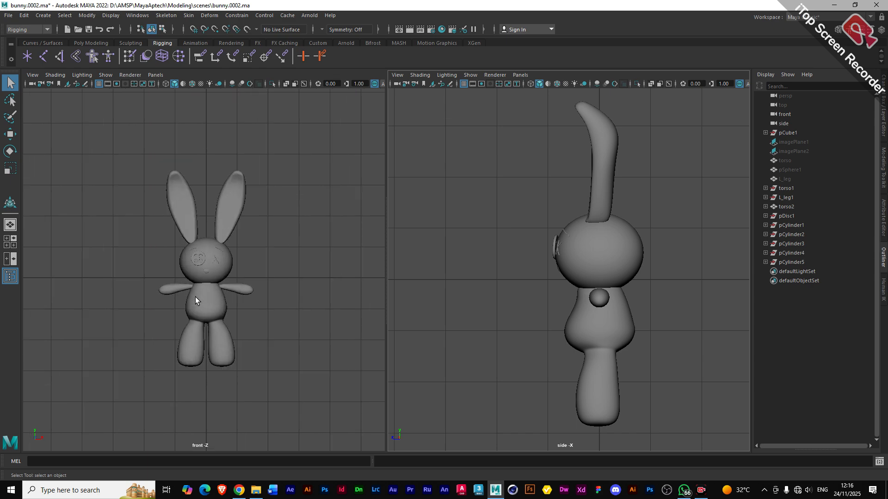
scroll(195, 297, down, 4)
scroll(195, 297, up, 2)
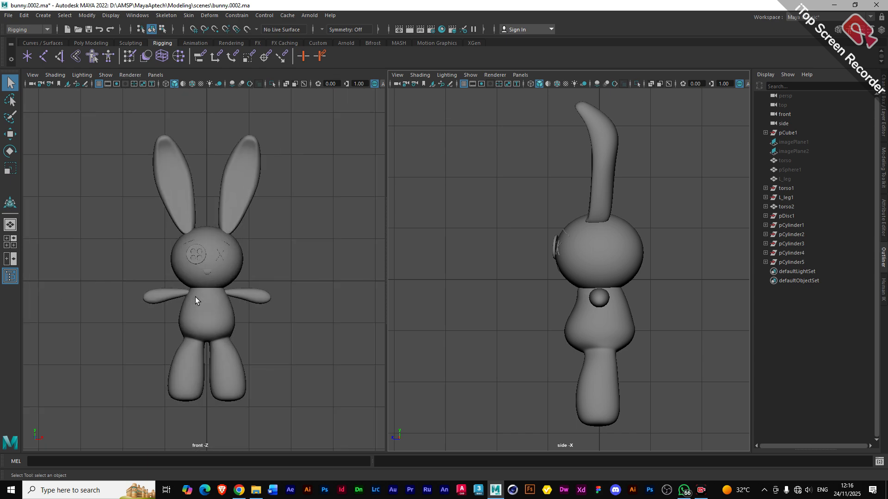
scroll(290, 285, up, 1)
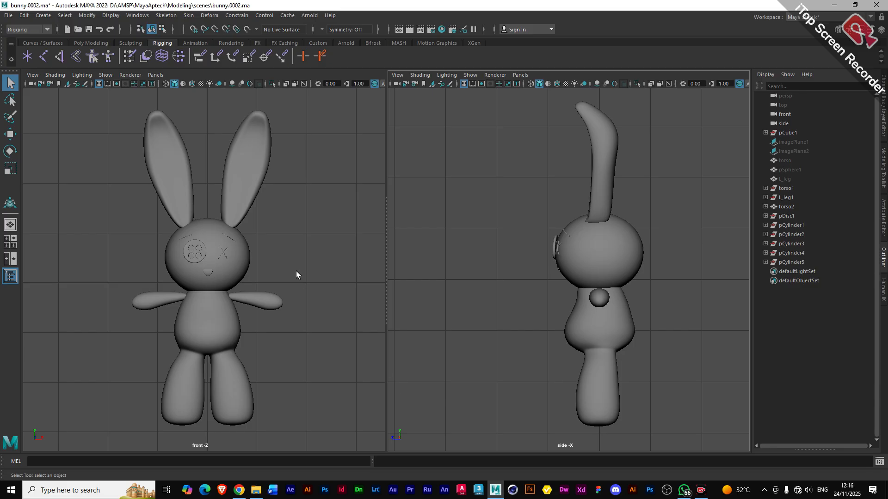
alt+middle_drag(298, 277, 298, 274)
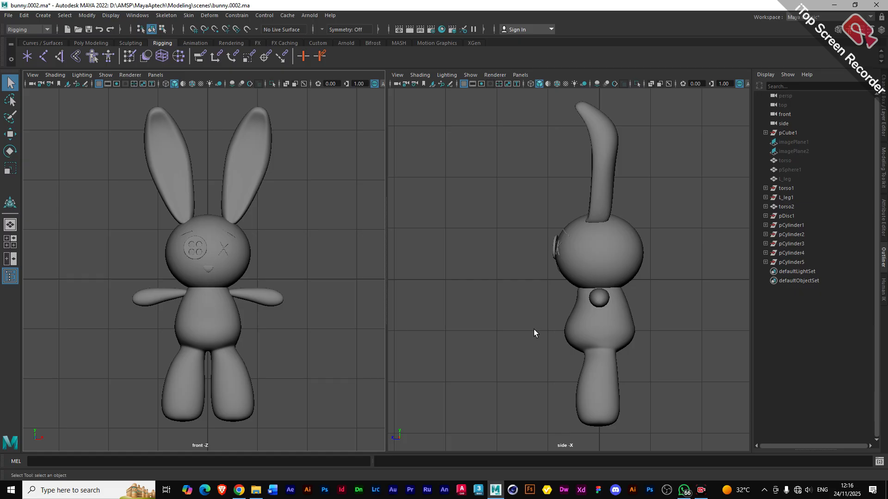
drag(542, 151, 689, 409)
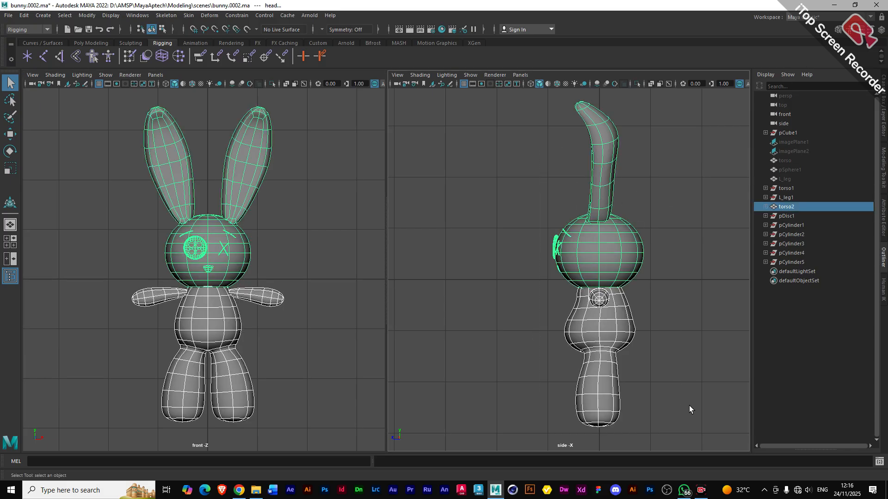
key(1)
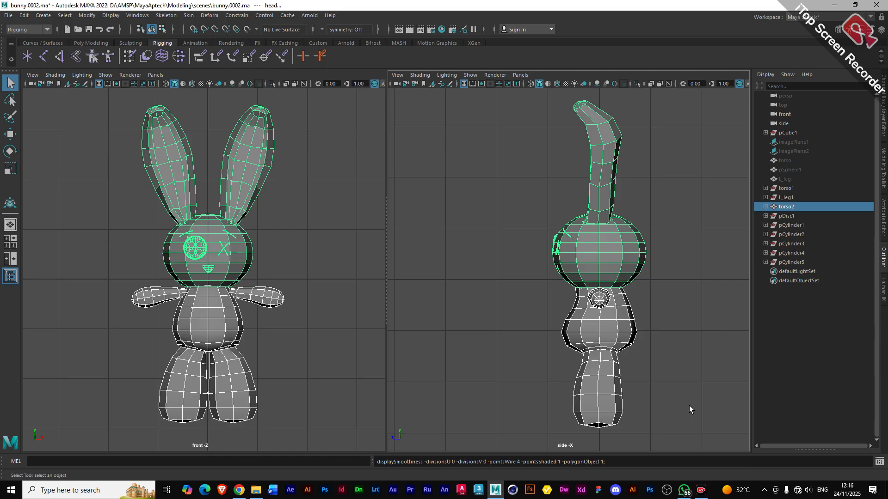
click(523, 320)
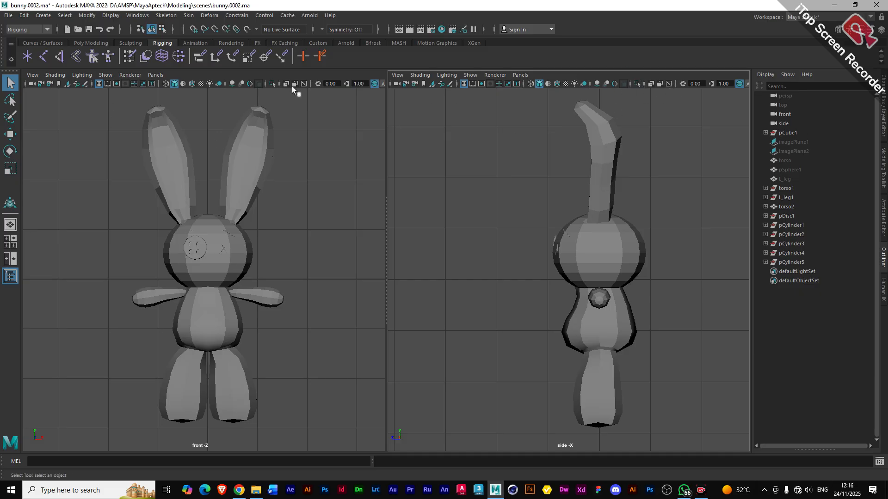
- Enable X-Ray Joints in both the side and front views
click(420, 76)
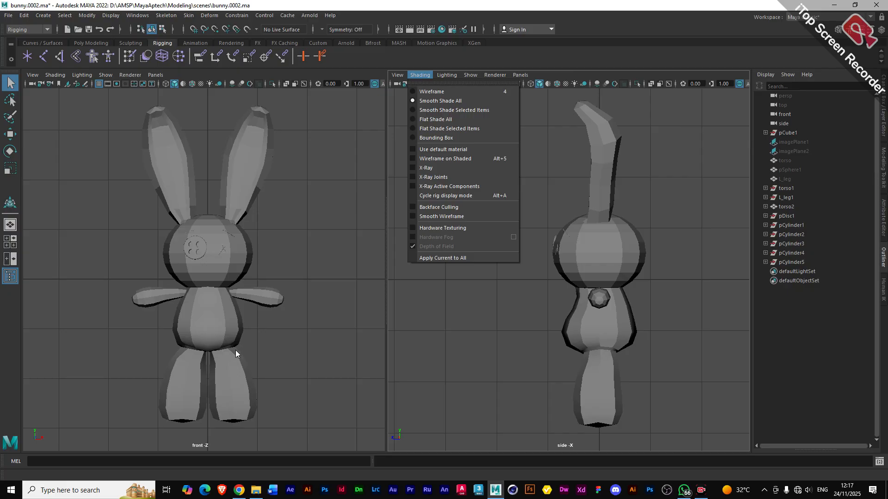
click(440, 177)
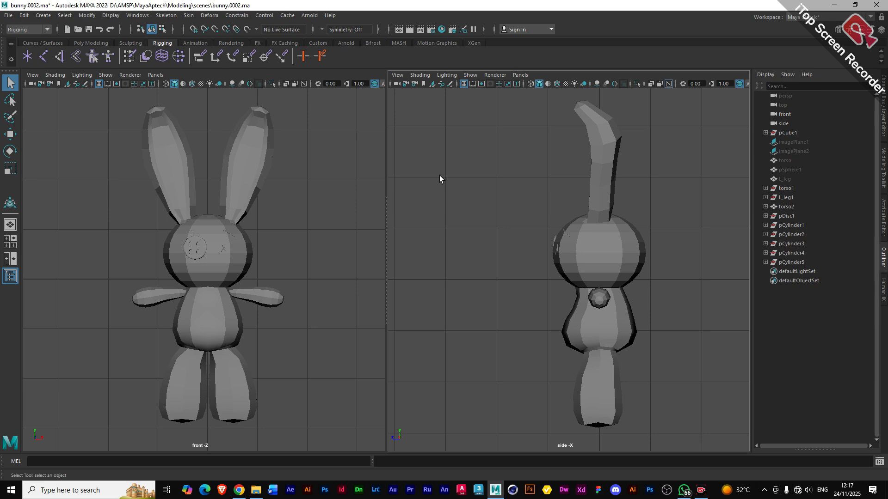
click(304, 84)
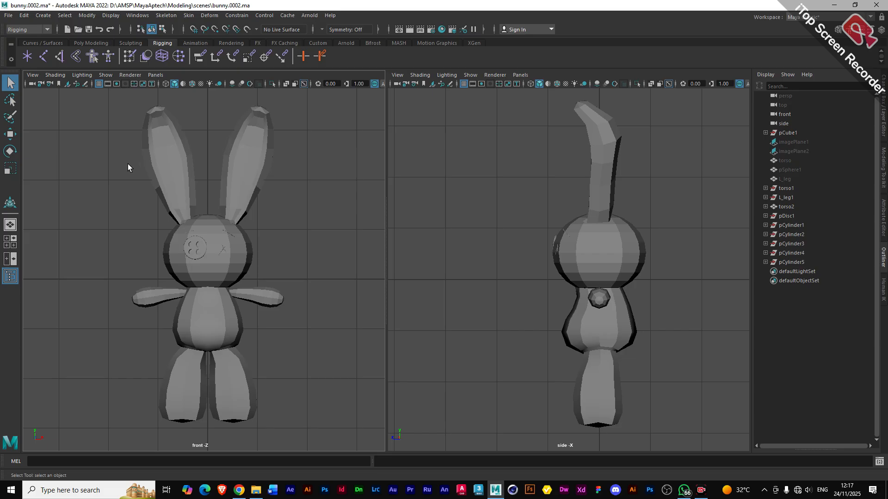
drag(128, 168, 279, 356)
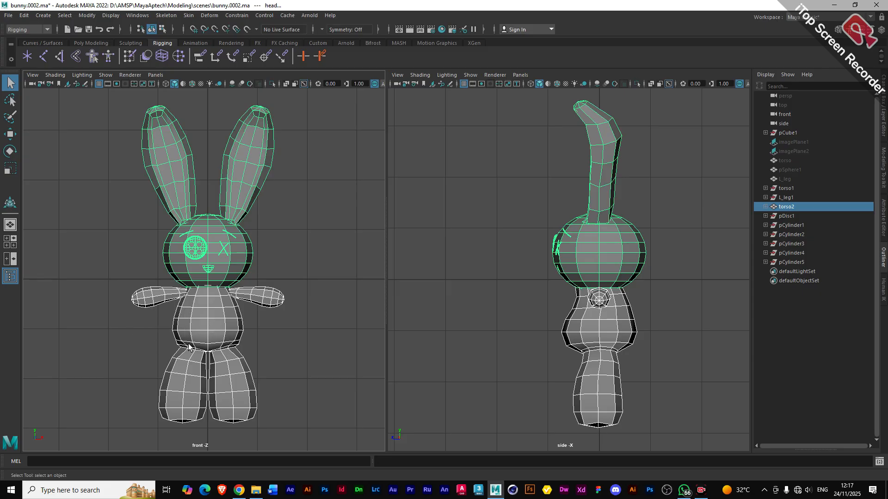
click(69, 346)
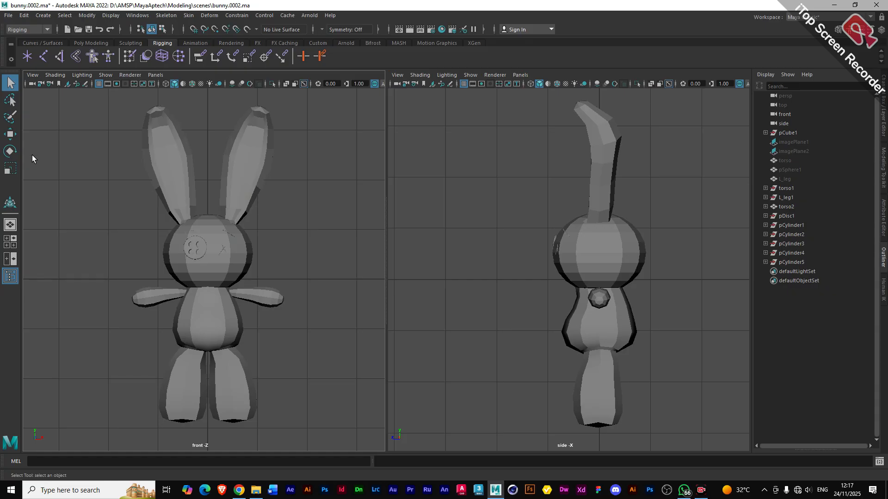
- Activate the Joint tool and enable Wireframe on Shaded in both the side and front views
click(41, 56)
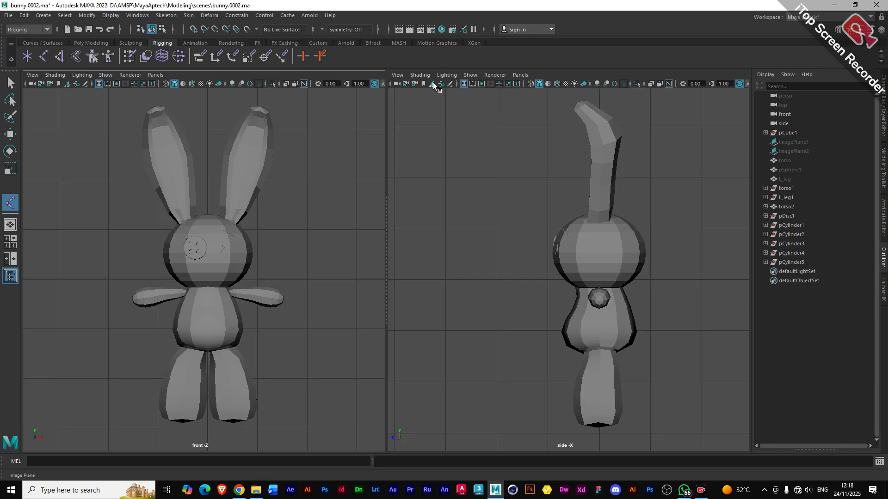
click(420, 76)
click(441, 159)
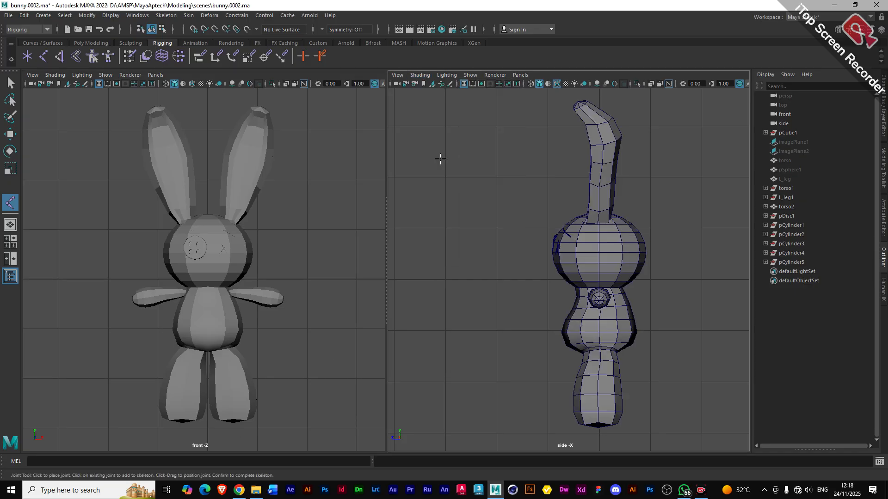
click(55, 75)
click(70, 159)
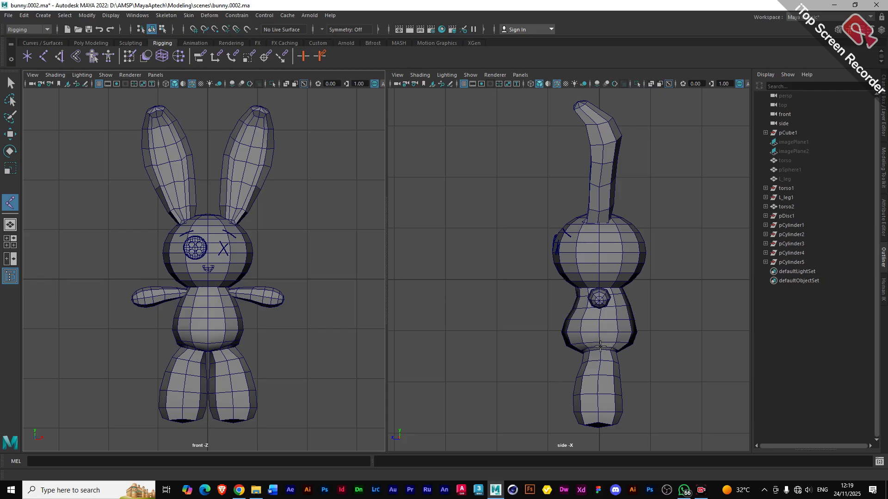
click(600, 346)
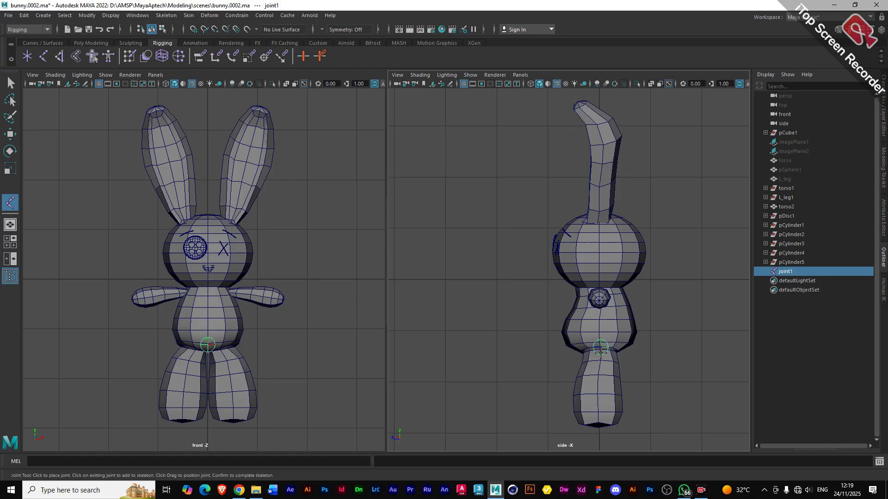
click(578, 381)
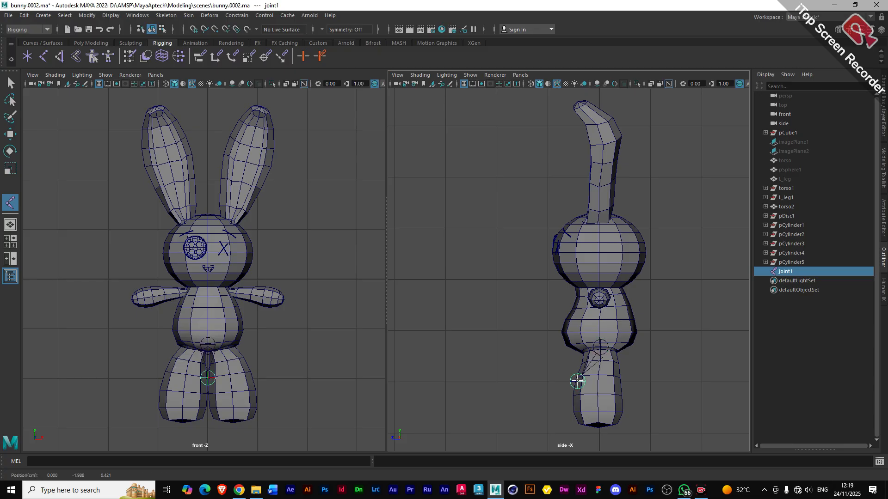
click(599, 428)
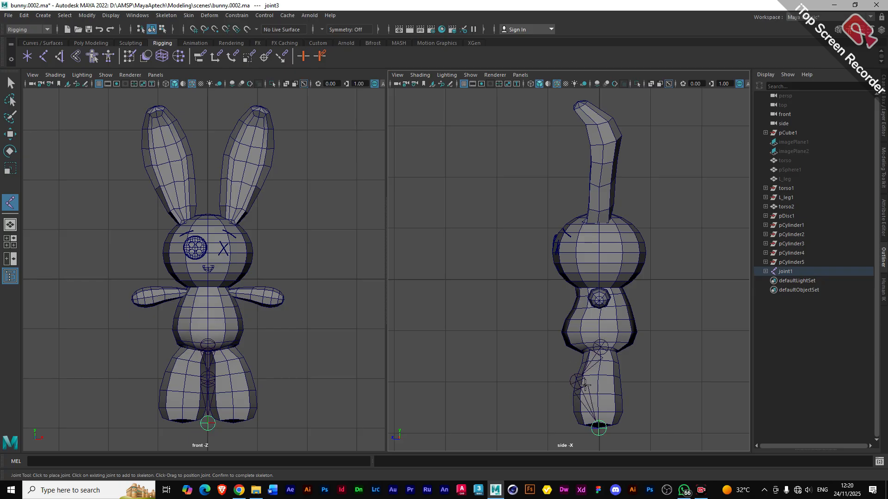
key(ctrl+z)
key(ctrl+z)
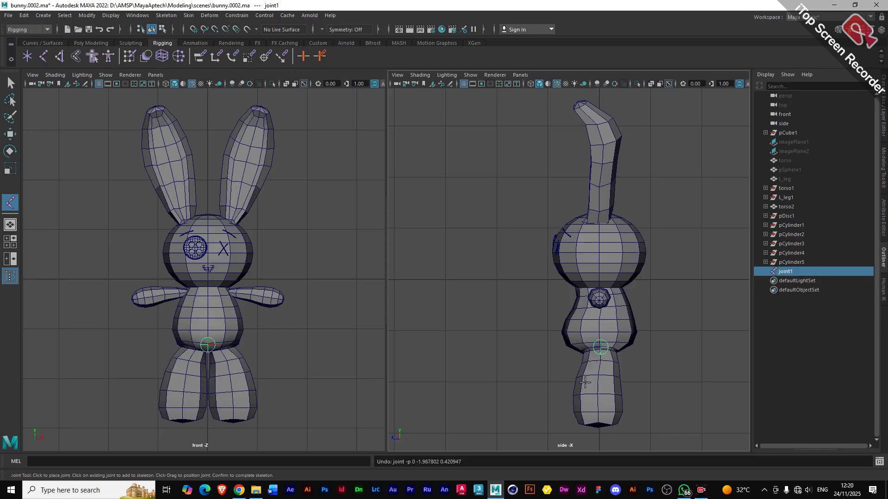
key(ctrl+z)
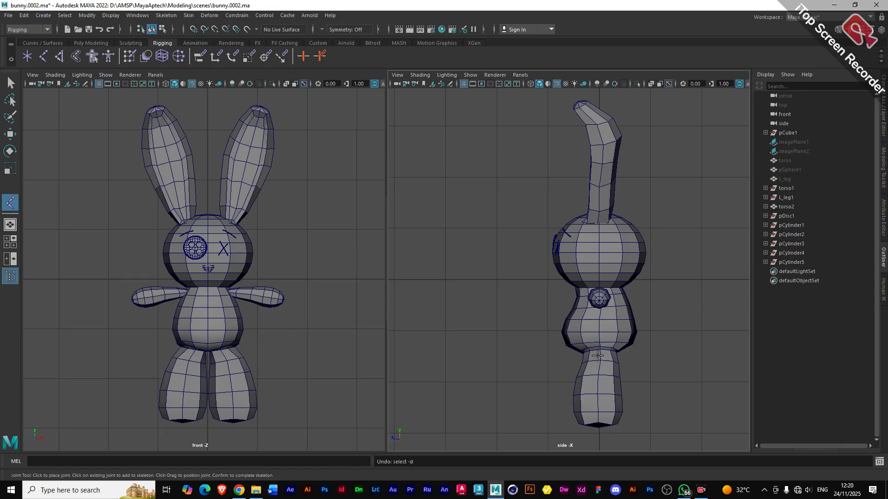
- Set the Joint tool's short bone radius to 0.15
double_click(10, 204)
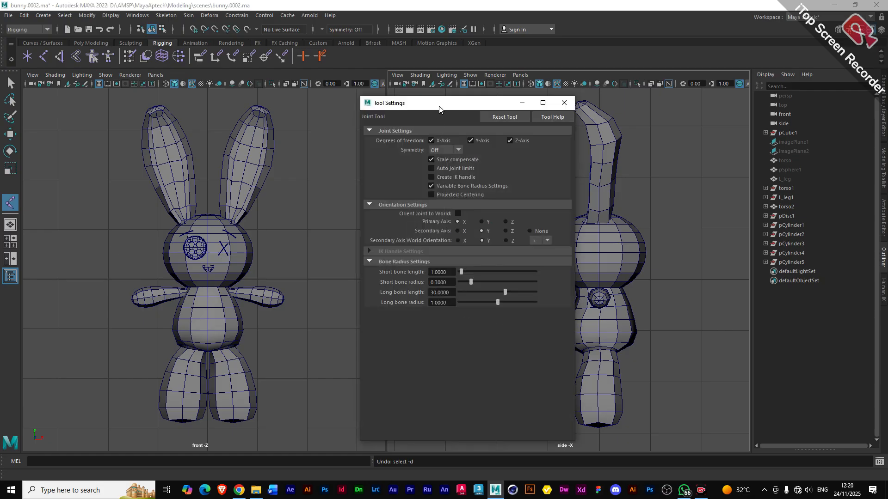
drag(437, 104, 353, 106)
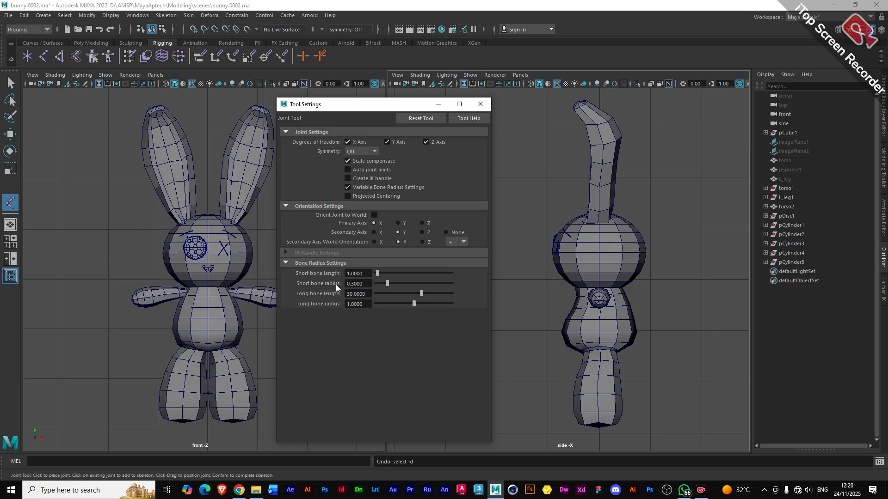
click(353, 284)
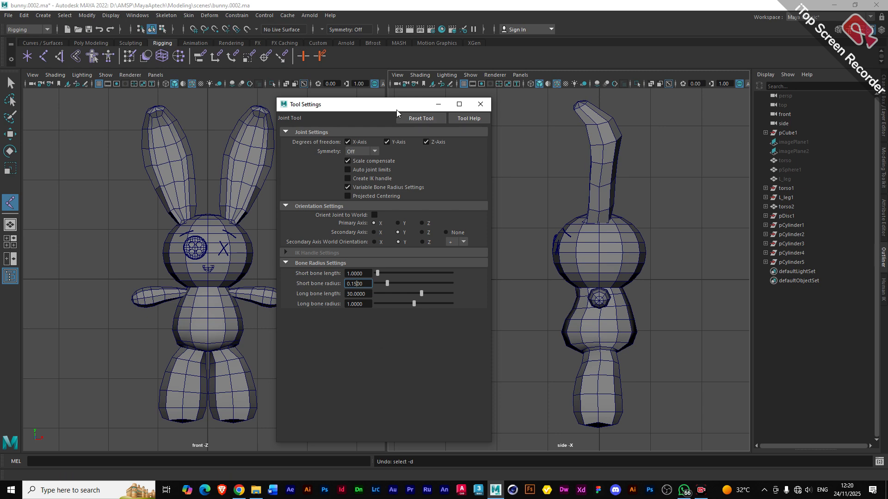
drag(396, 109, 348, 105)
click(323, 290)
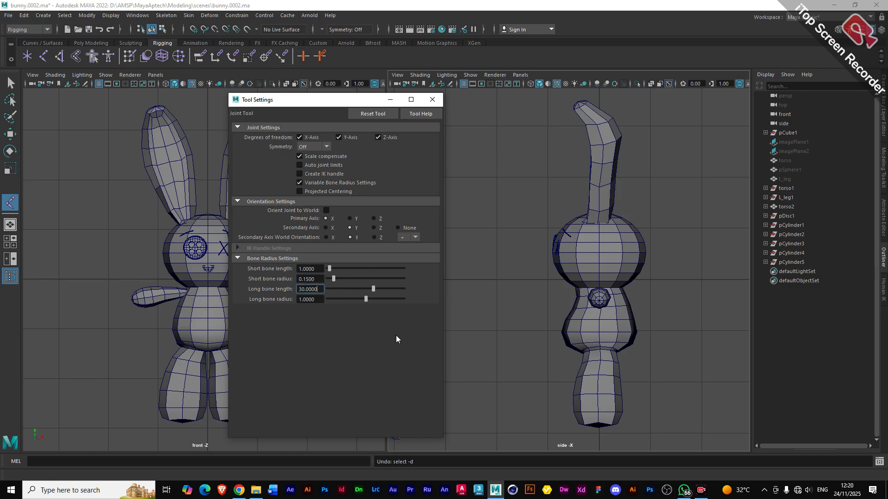
- Create a three-joint leg chain in the side view from the hip through a forward-offset knee to the base of the foot
click(601, 347)
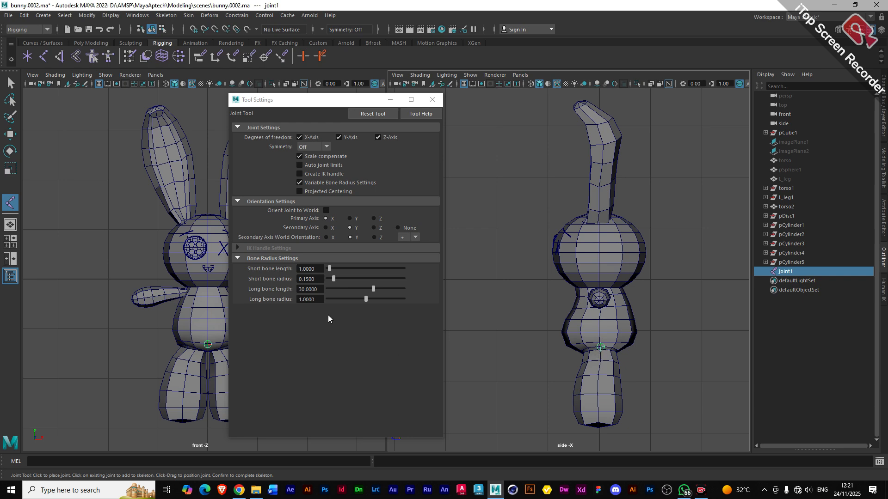
click(432, 100)
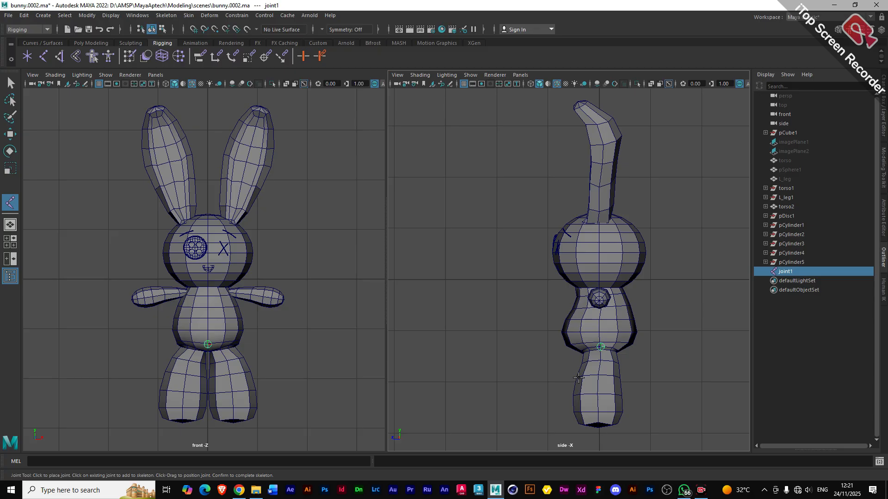
click(579, 378)
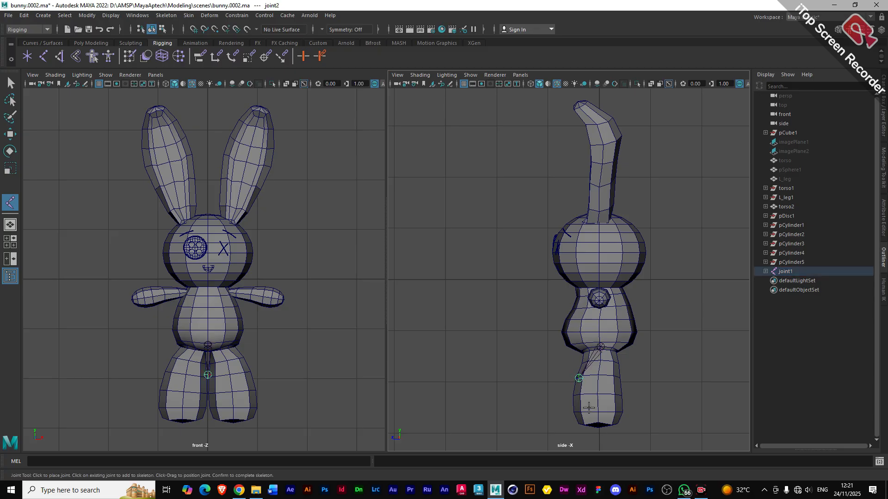
click(598, 428)
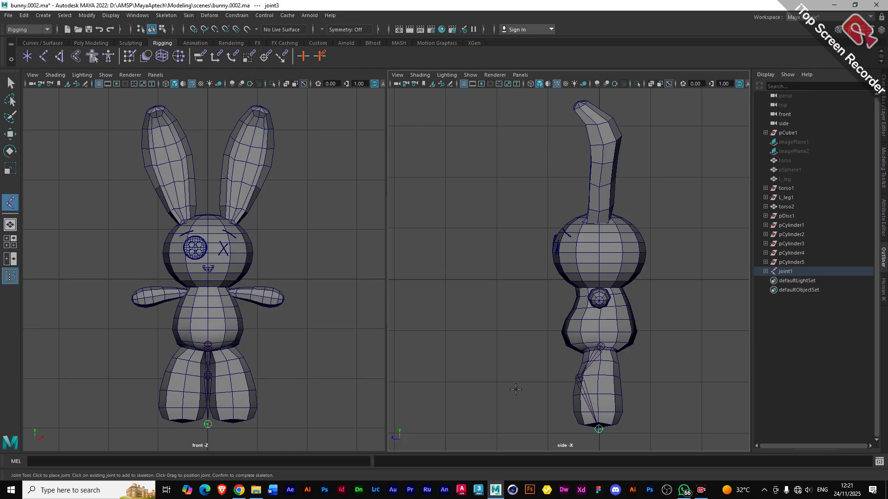
key(Return)
key(q)
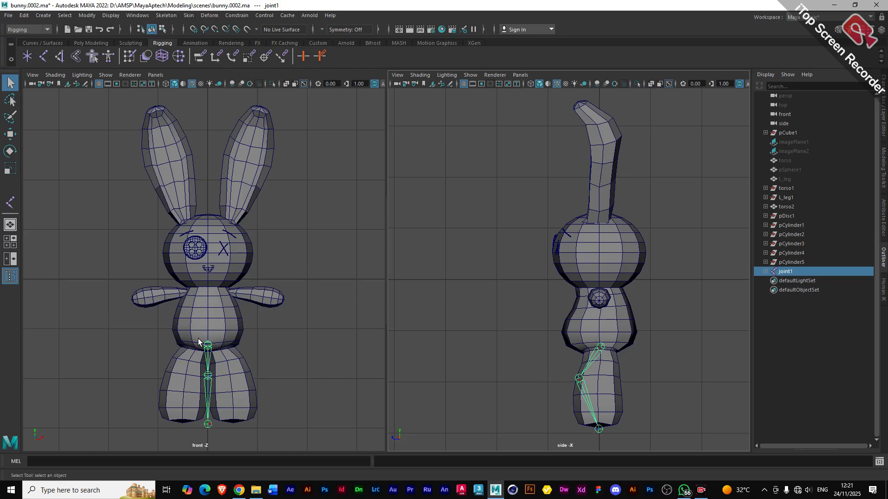
- Move the leg joint chain to about X 0.354 in the front view and rotate it outward to follow the character's left leg
click(12, 135)
drag(255, 344, 272, 348)
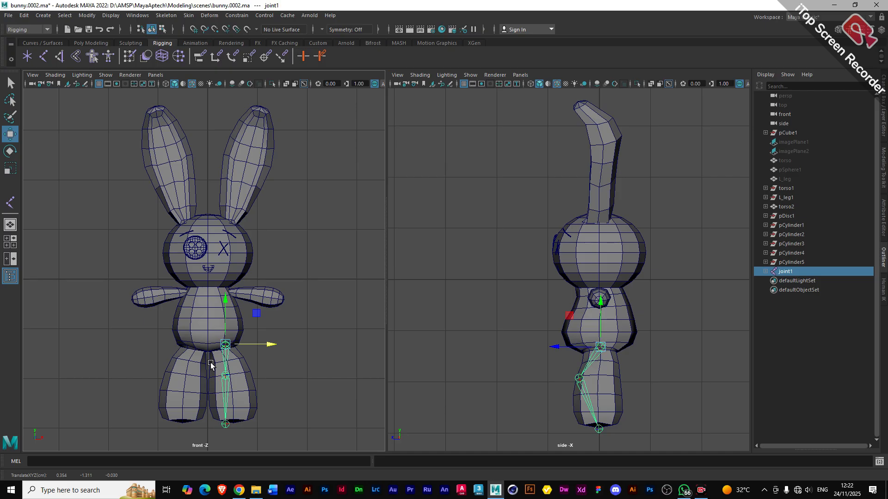
key(e)
drag(270, 342, 265, 331)
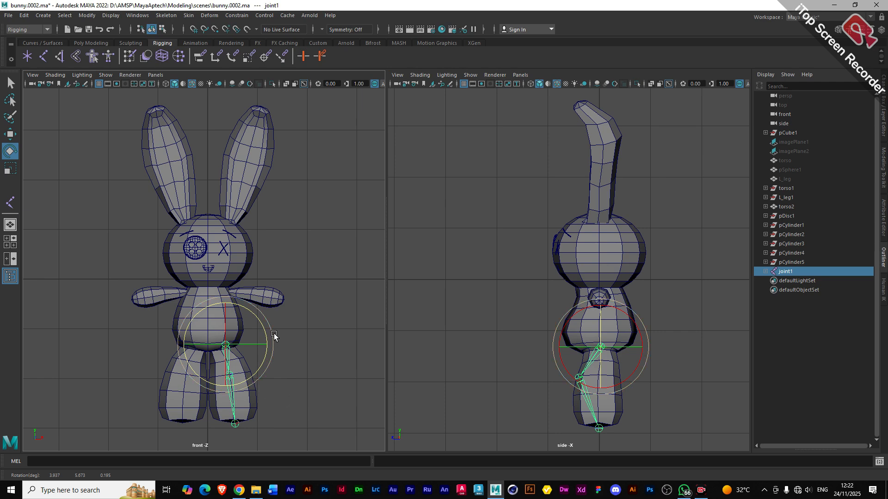
mouse_move(264, 333)
mouse_down()
mouse_move(265, 326)
mouse_move(264, 334)
mouse_up()
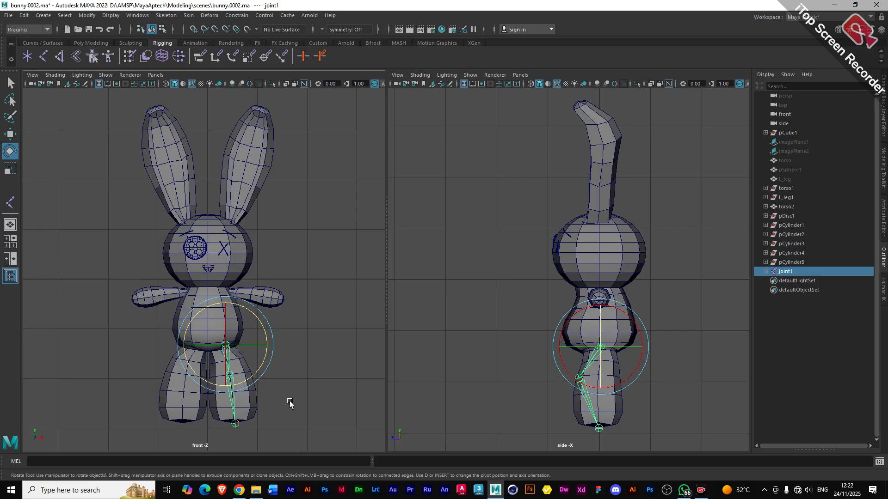
- Nudge the knee joint slightly back and down, and raise the foot joint slightly to the base of the leg mesh
key(w)
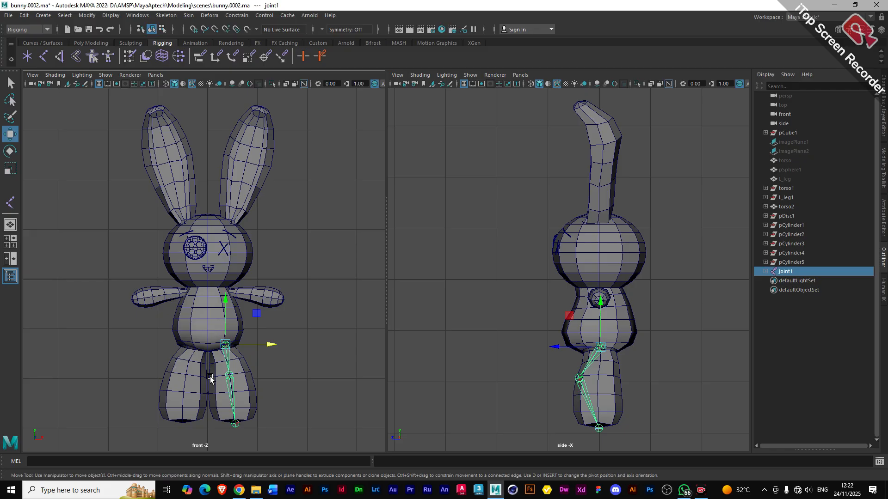
click(578, 378)
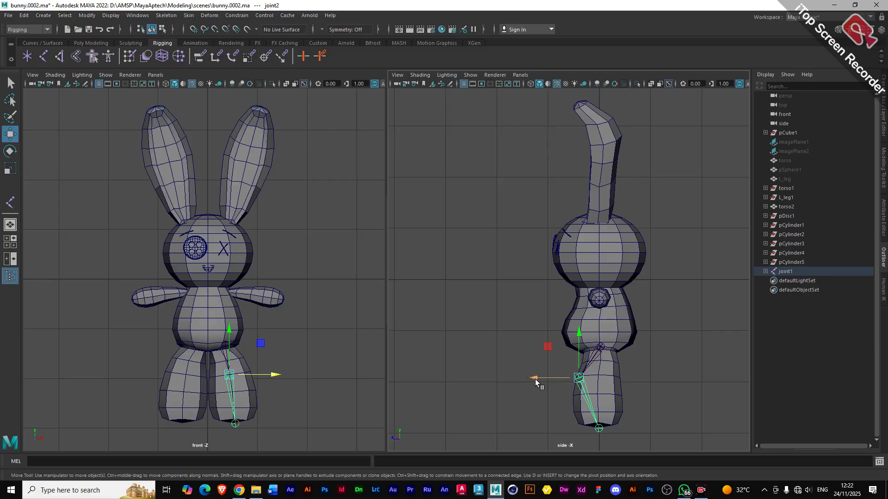
mouse_move(534, 380)
mouse_down()
mouse_move(549, 382)
mouse_move(537, 382)
mouse_up()
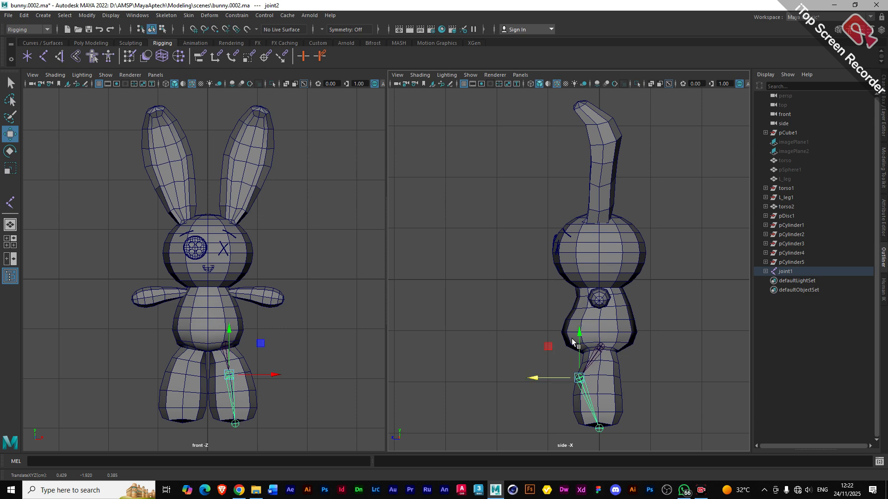
drag(578, 333, 580, 337)
click(600, 430)
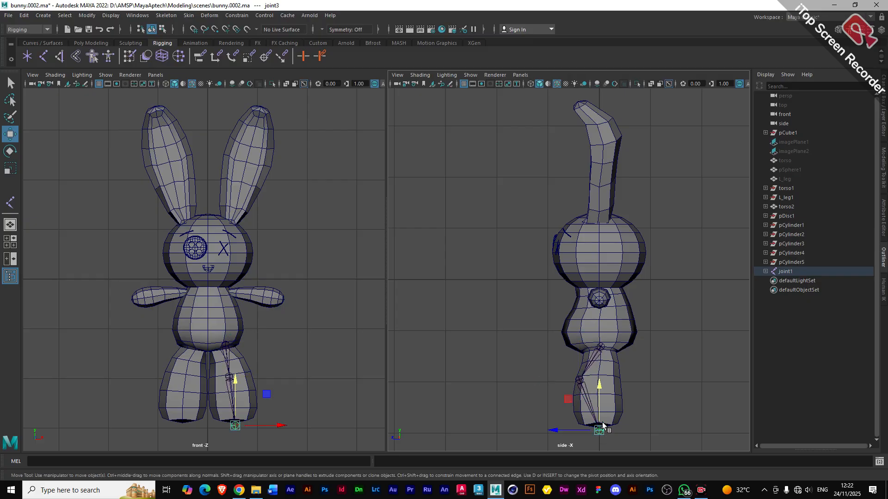
drag(599, 385, 601, 382)
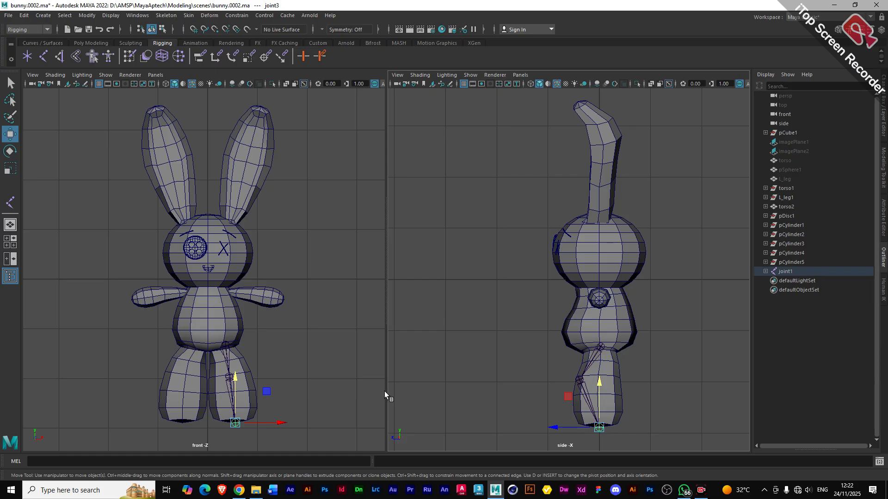
- Select the root joint of the bunny's leg, expand its whole joint hierarchy and rename the root joint to L_hip
click(600, 369)
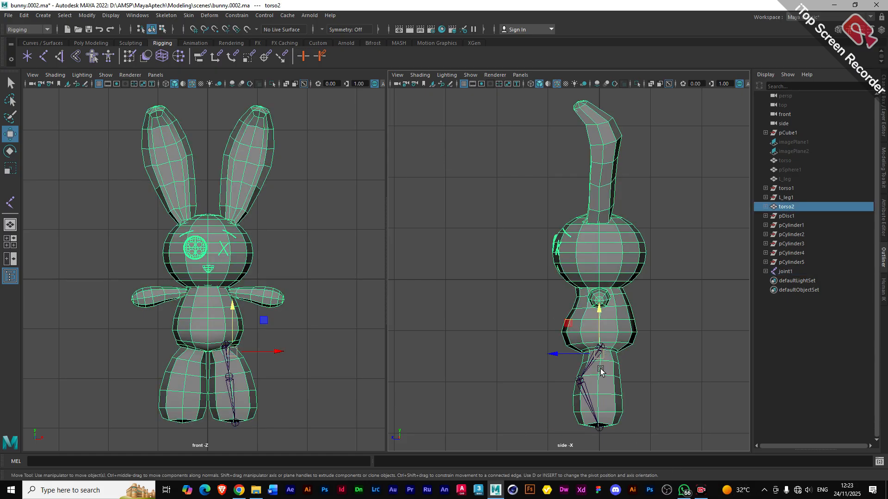
click(323, 391)
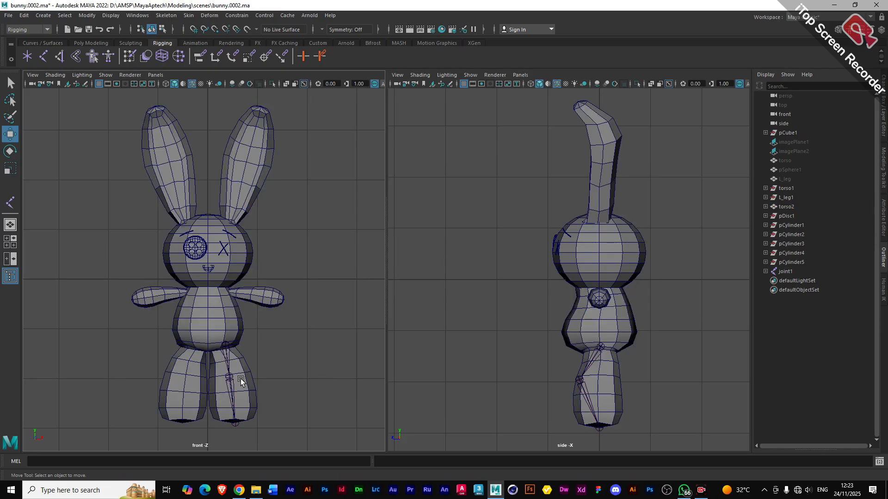
click(225, 346)
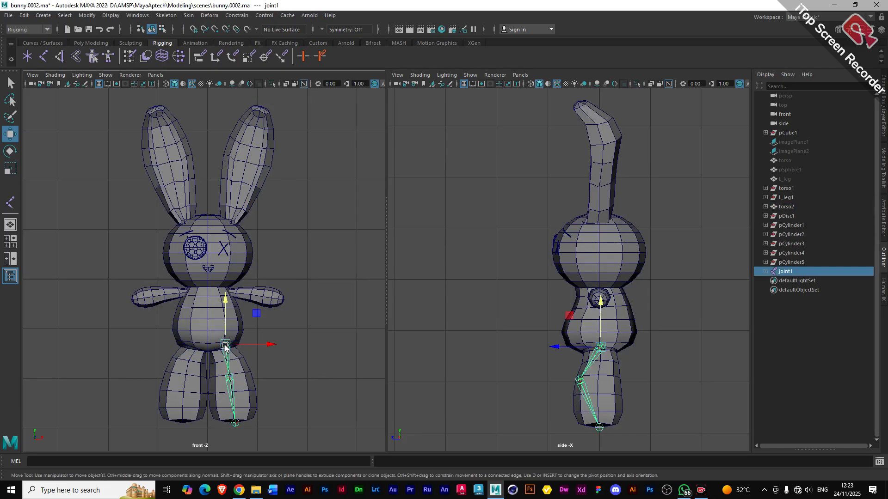
click(766, 272)
click(771, 281)
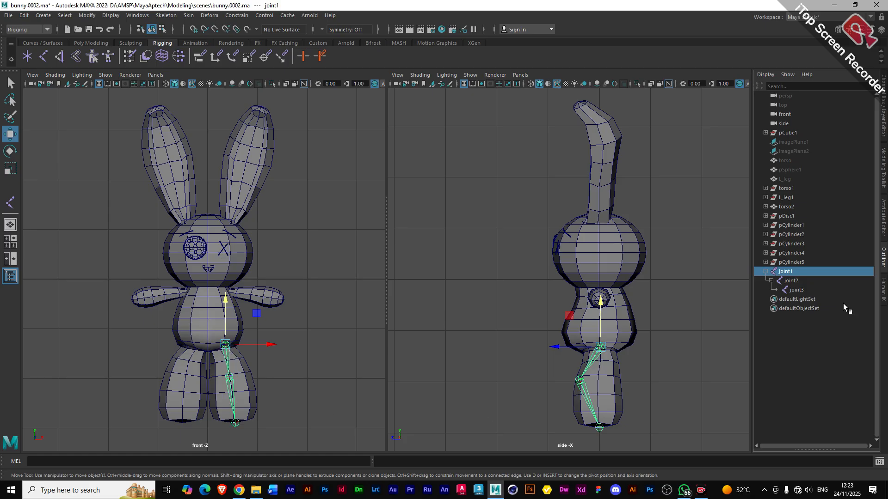
double_click(785, 271)
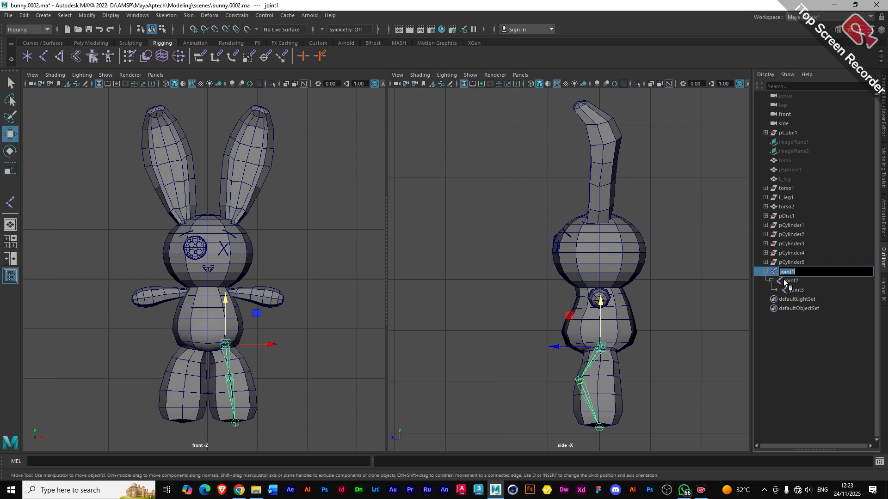
text(L)
text(_hip)
- Rename the middle joint of the leg chain to L_knee and the end joint to L_foot
click(788, 282)
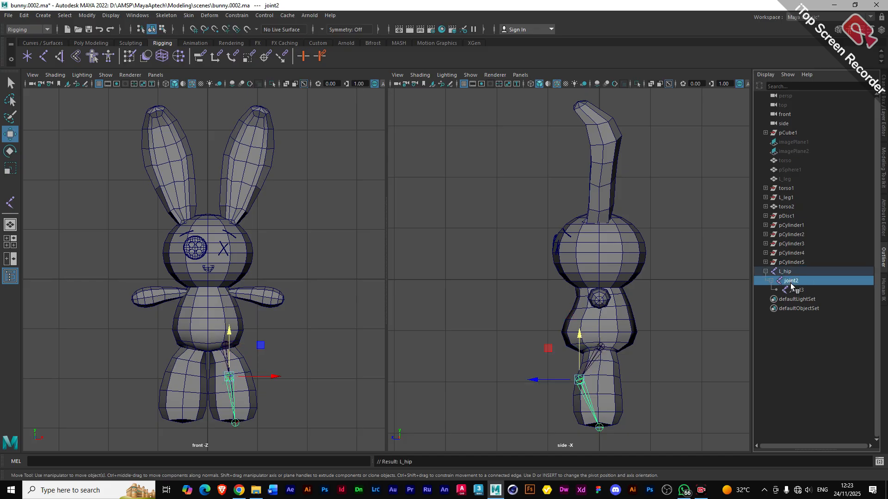
double_click(791, 283)
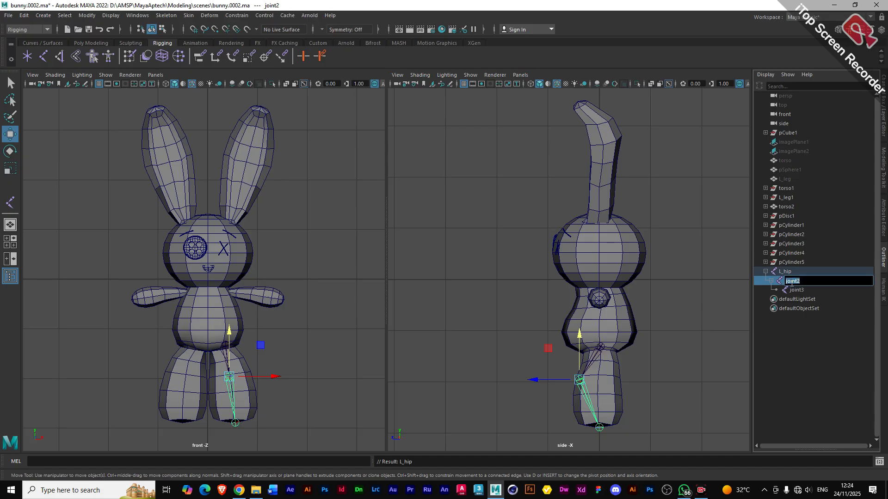
text(L_knee)
click(801, 293)
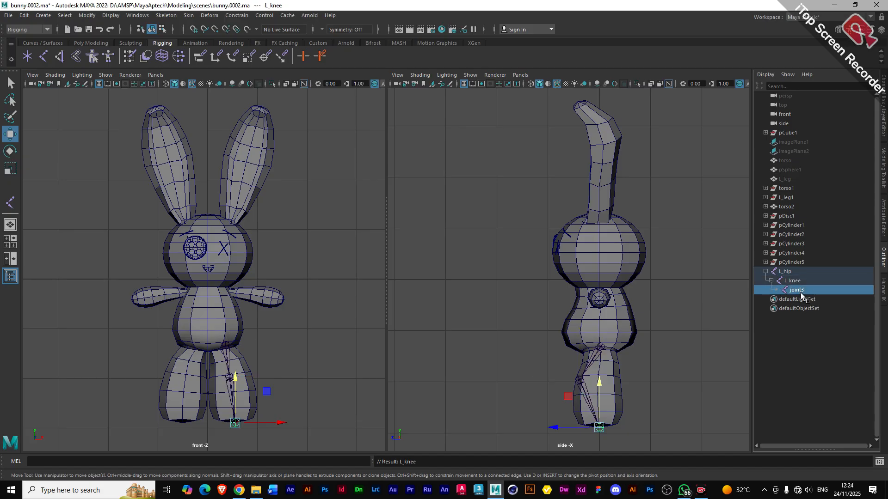
double_click(800, 292)
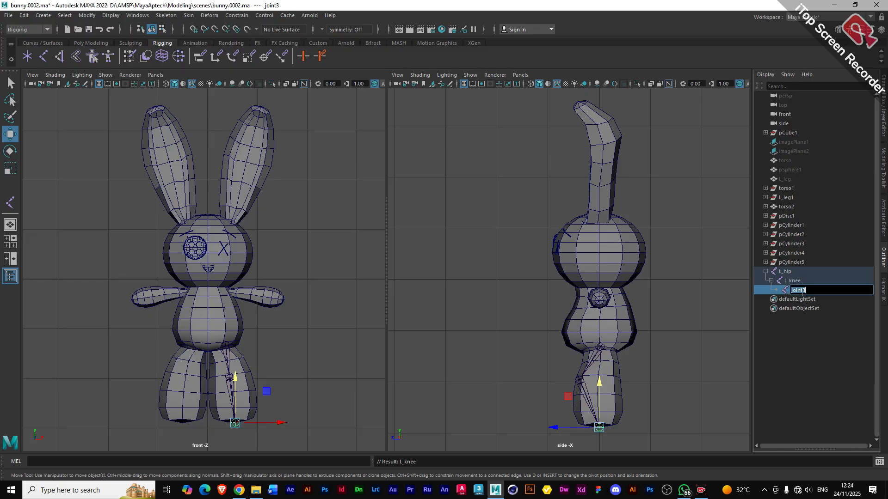
text(L_foot)
key(Return)
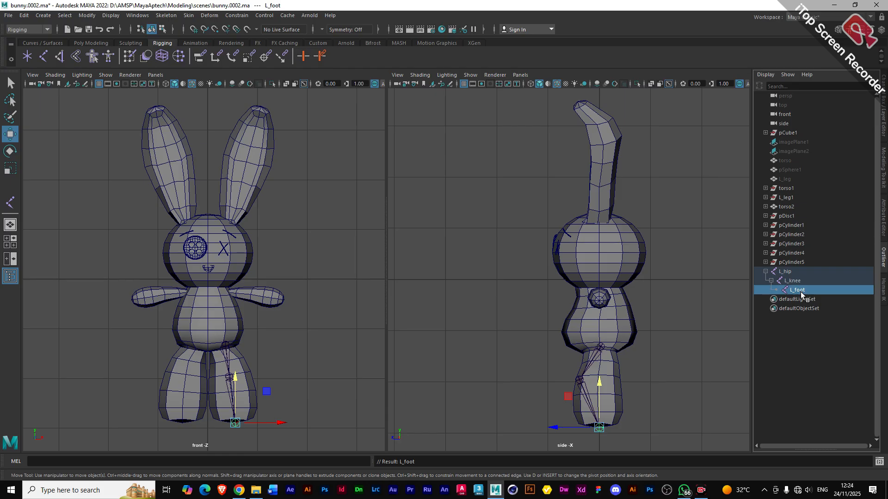
- Check the renamed L_hip, L_knee and L_foot joints one by one, ending with L_hip selected
click(793, 271)
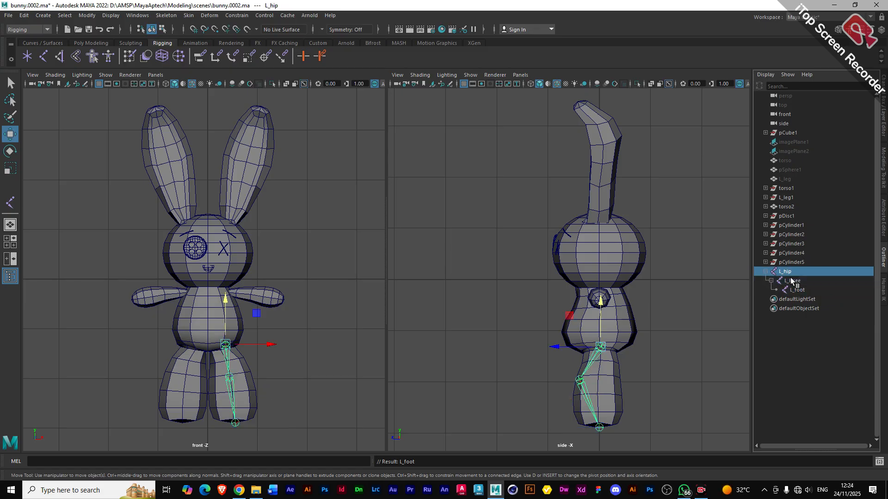
click(794, 282)
click(795, 290)
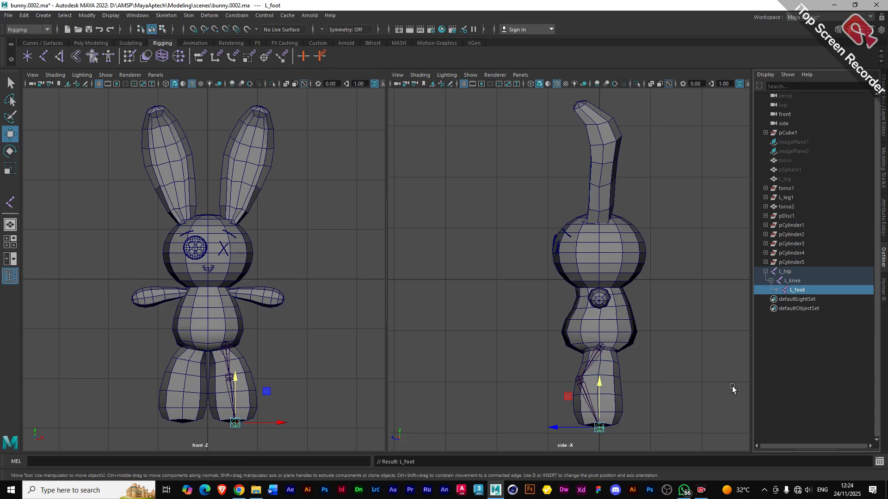
click(785, 272)
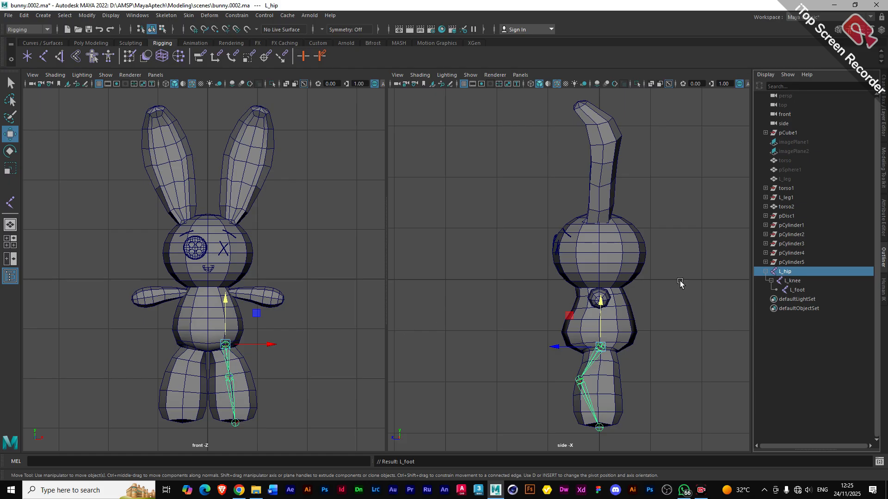
- Examine the L_hip joint's local axes up close in the side view, without the move manipulator
scroll(609, 363, up, 3)
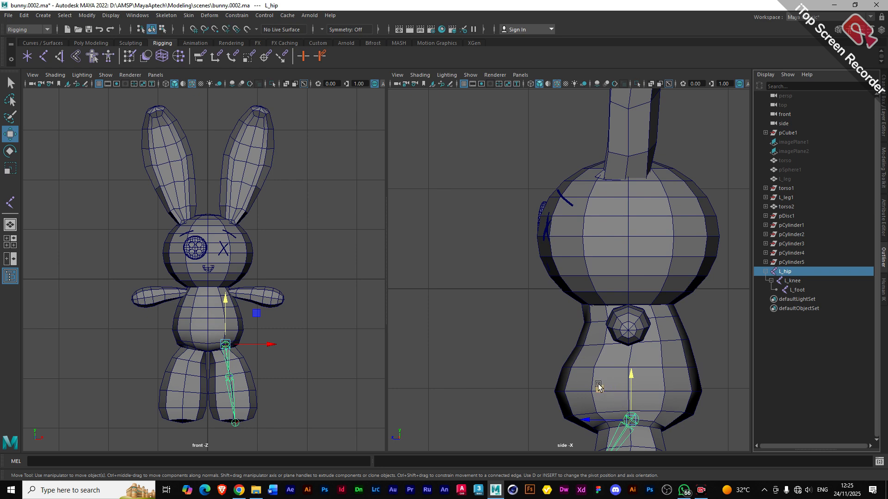
alt+middle_drag(597, 386, 541, 367)
scroll(525, 364, up, 3)
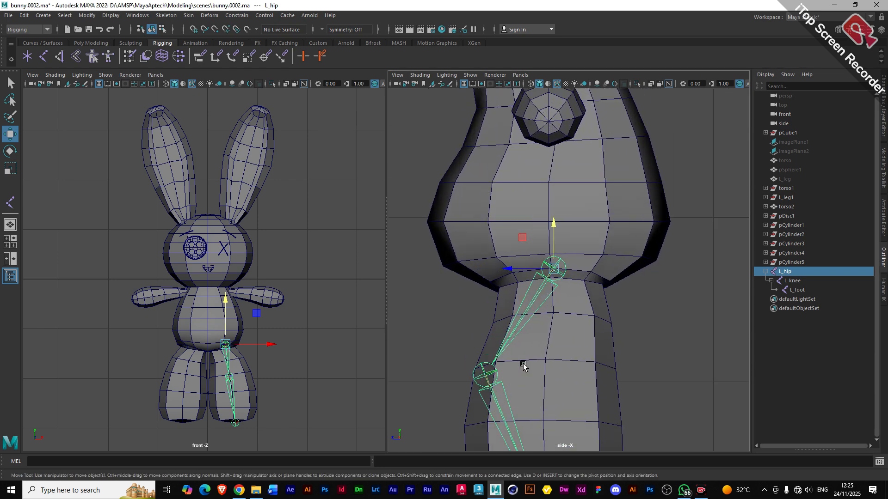
scroll(540, 312, up, 2)
scroll(540, 312, up, 5)
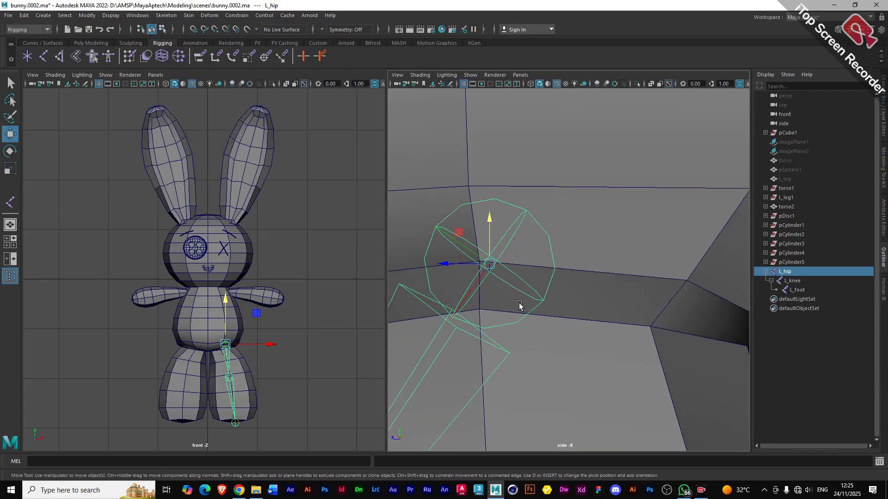
alt+middle_drag(523, 308, 576, 317)
scroll(566, 315, up, 1)
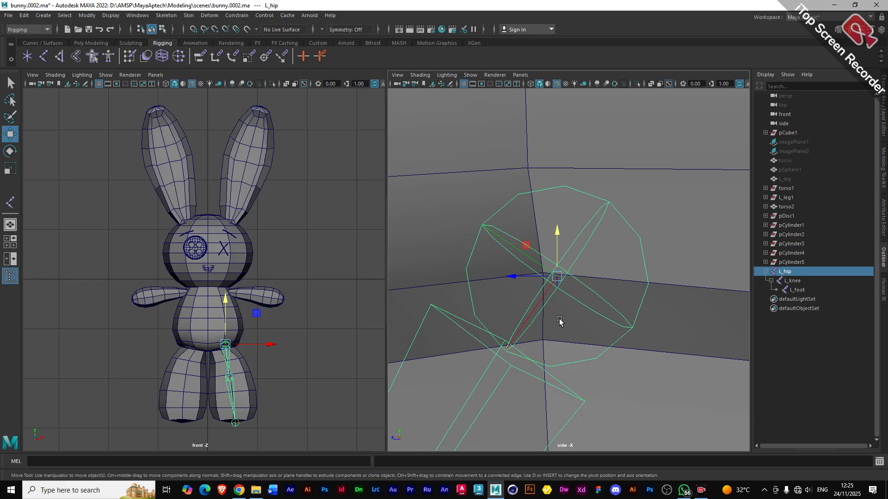
click(647, 348)
click(587, 308)
key(q)
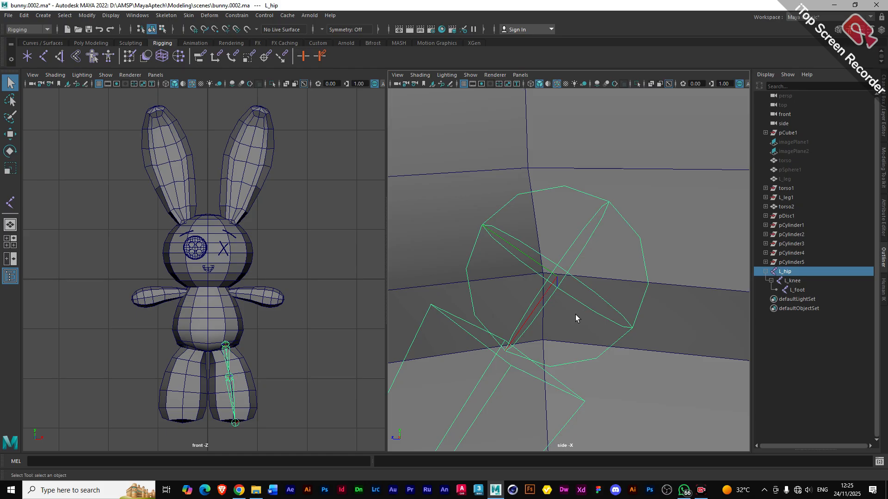
scroll(553, 294, up, 3)
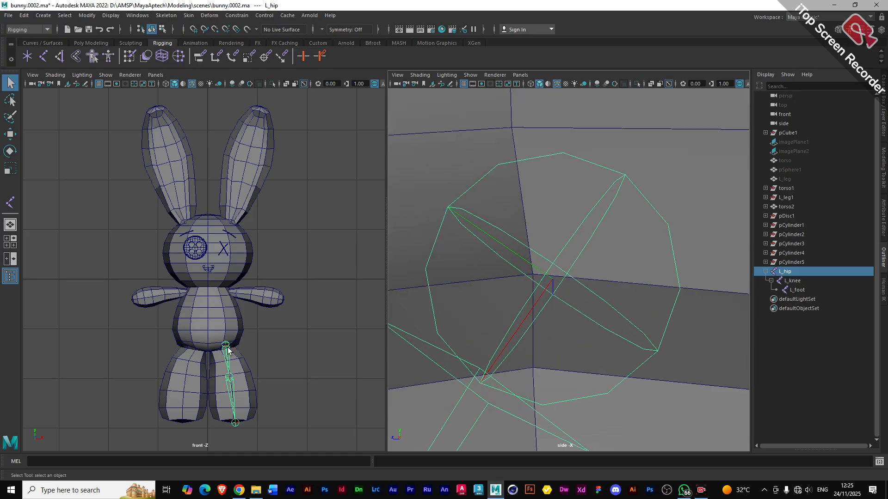
- Inspect the L_hip joint's axes in the front view and compare them with the leg chain in the side view
scroll(229, 351, up, 5)
alt+middle_drag(250, 404, 259, 240)
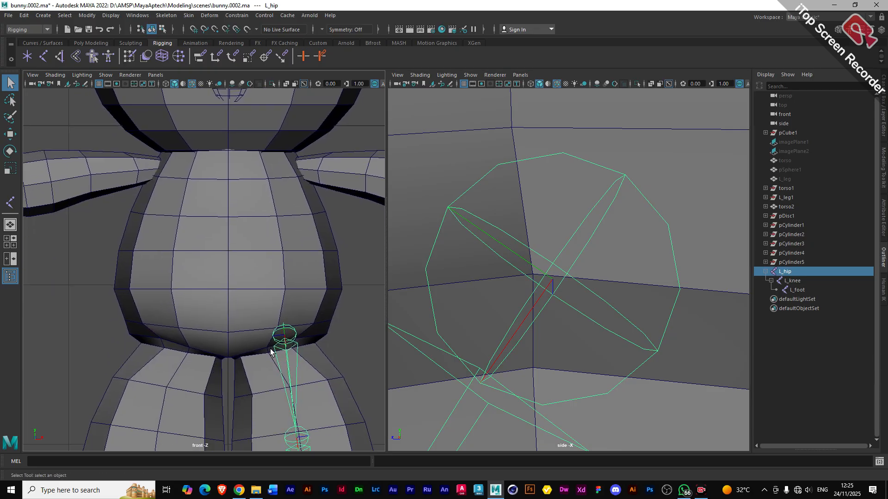
scroll(274, 350, up, 4)
alt+middle_drag(290, 375, 215, 262)
scroll(307, 316, up, 4)
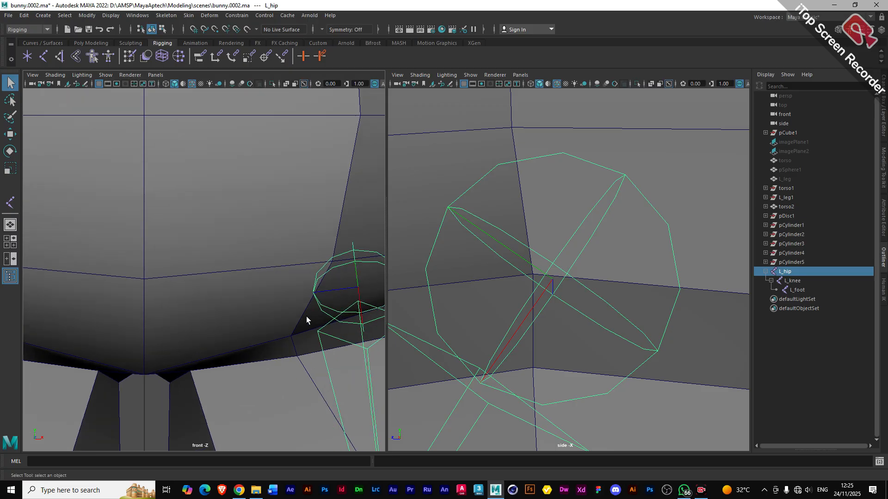
alt+middle_drag(306, 317, 222, 291)
scroll(285, 297, up, 2)
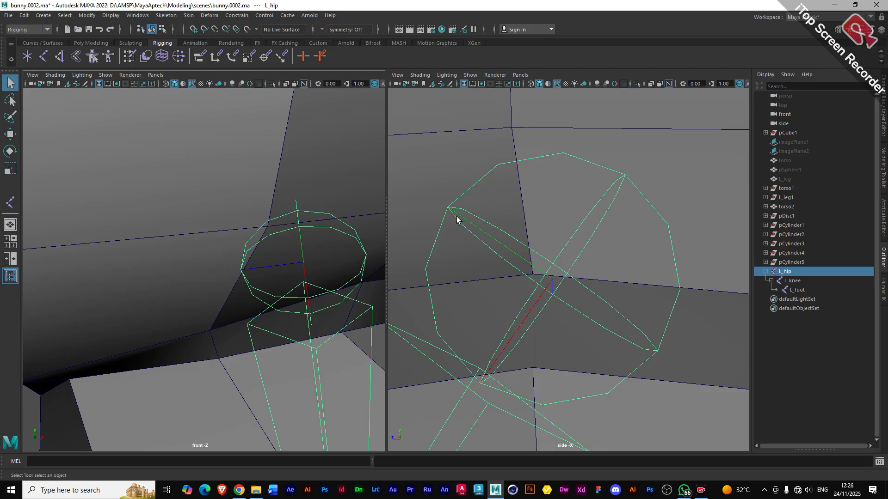
scroll(515, 299, down, 12)
scroll(545, 295, up, 2)
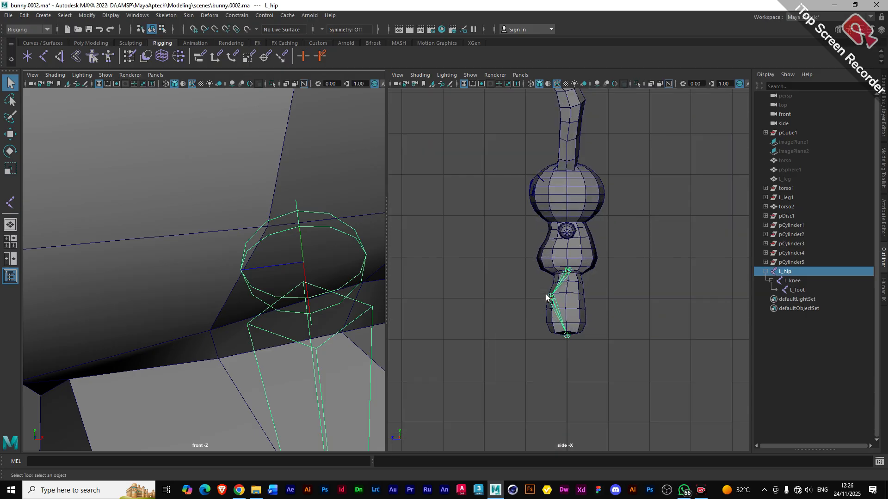
scroll(547, 297, up, 1)
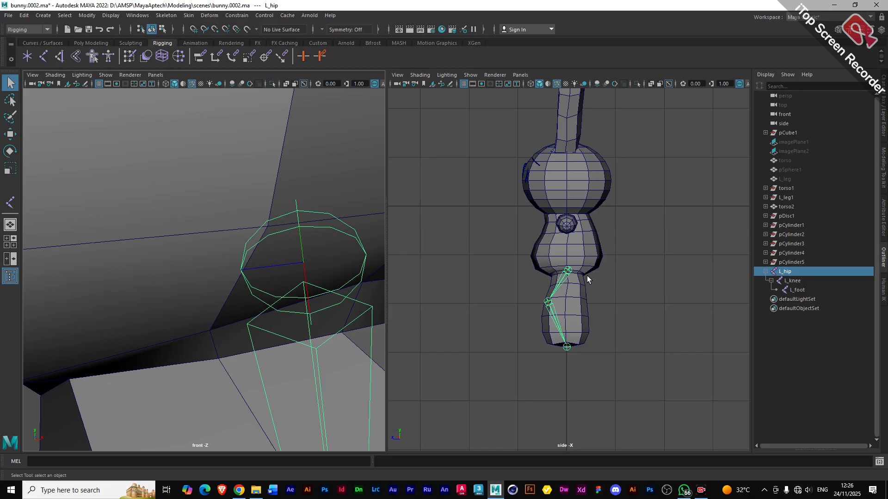
scroll(568, 270, up, 10)
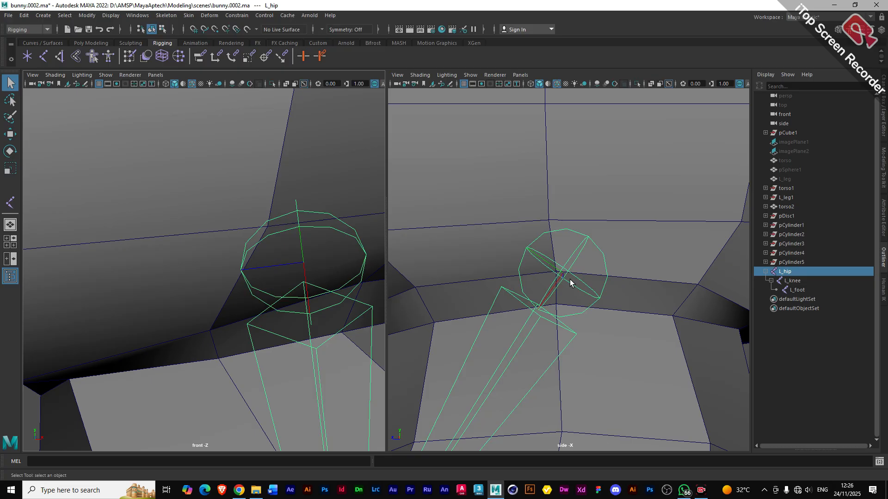
scroll(578, 289, down, 15)
scroll(576, 289, up, 5)
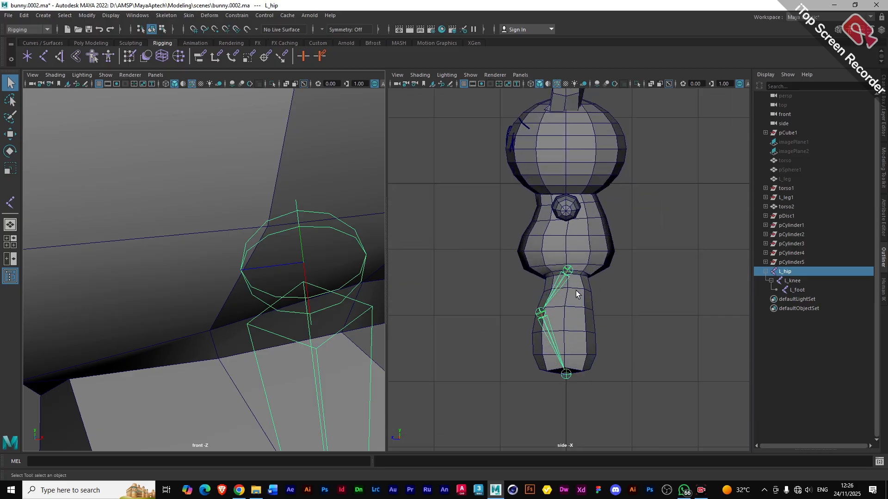
- Examine the L_hip joint's Move manipulator axes against the leg chain in the front and side views
click(10, 134)
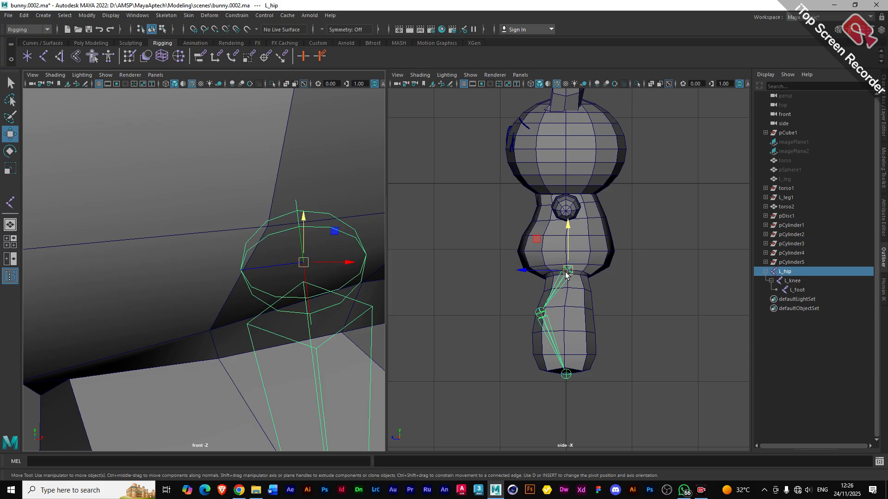
key(f)
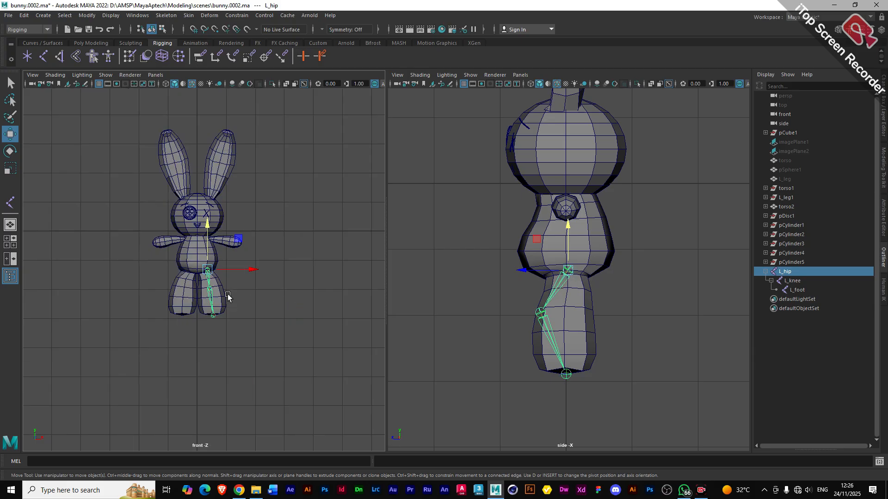
scroll(228, 297, up, 5)
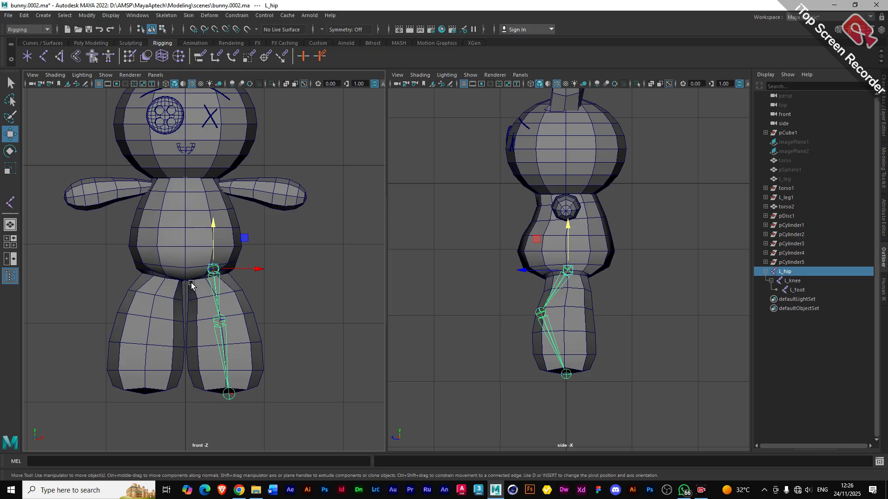
alt+middle_drag(192, 273, 214, 305)
scroll(231, 308, up, 1)
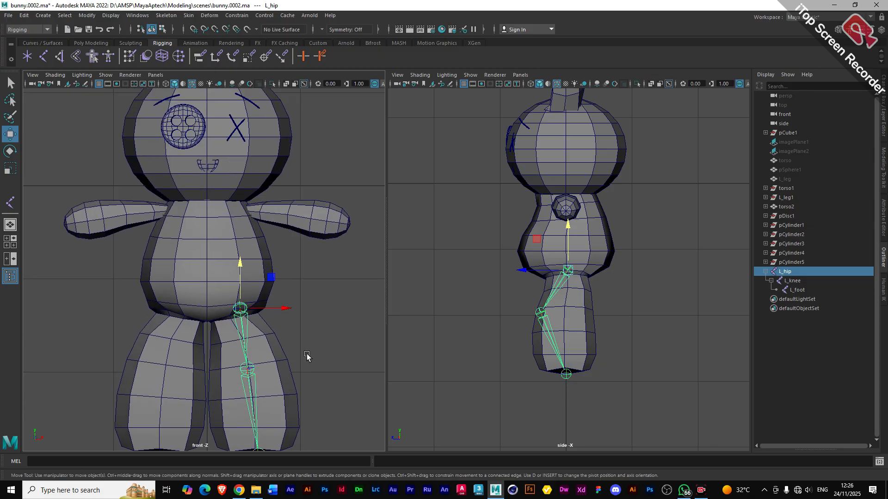
scroll(303, 367, up, 2)
scroll(555, 310, up, 3)
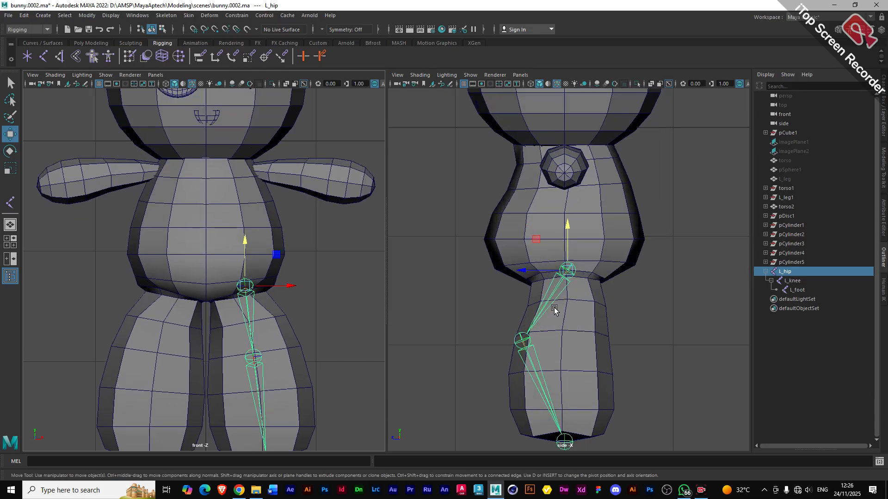
scroll(557, 326, down, 3)
scroll(562, 323, up, 3)
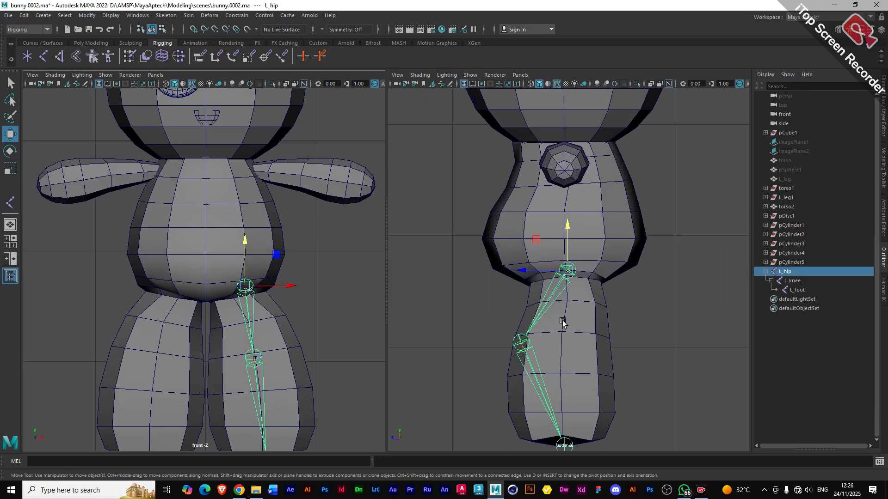
alt+middle_drag(564, 321, 580, 308)
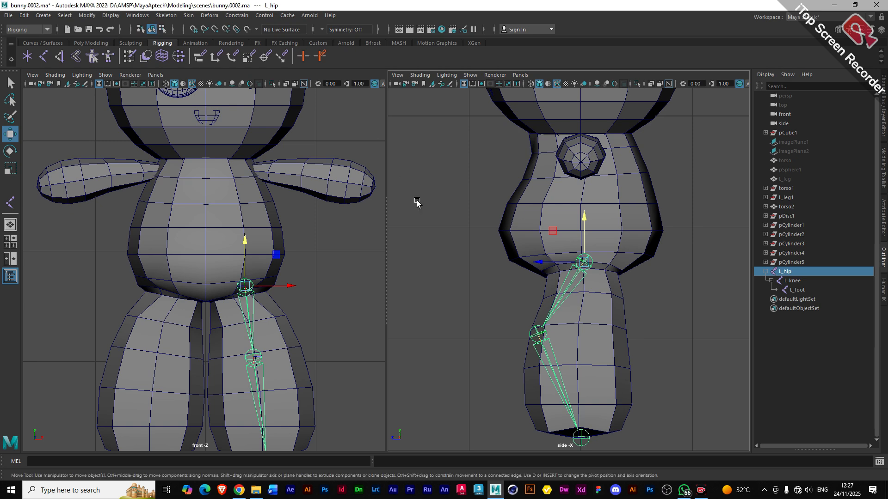
- Open the Mirror Joints options for L_hip and reset them to the default settings
click(168, 16)
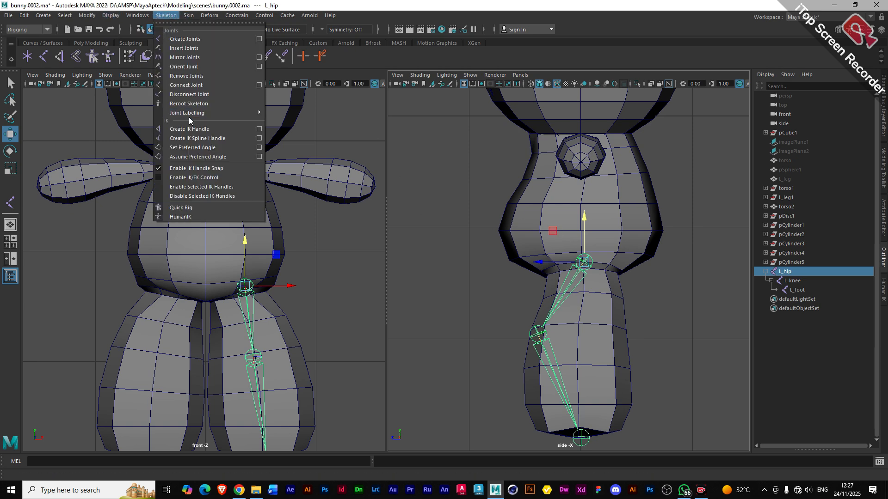
click(259, 62)
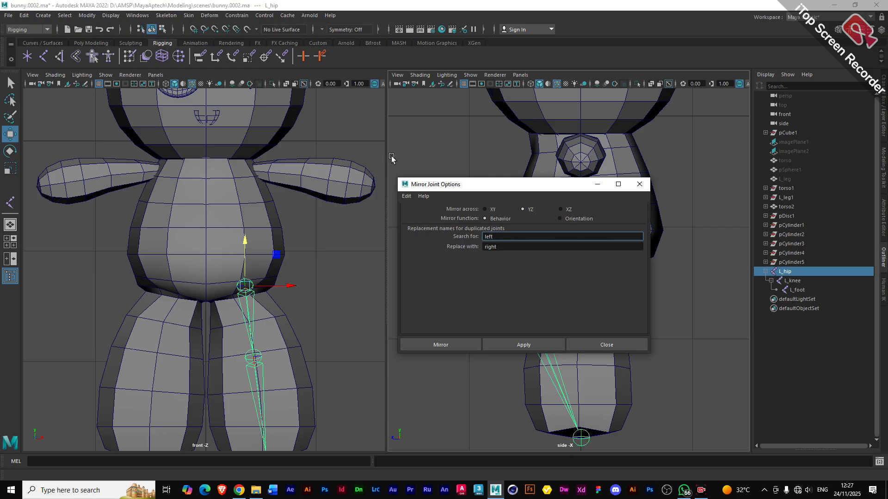
click(406, 196)
click(418, 216)
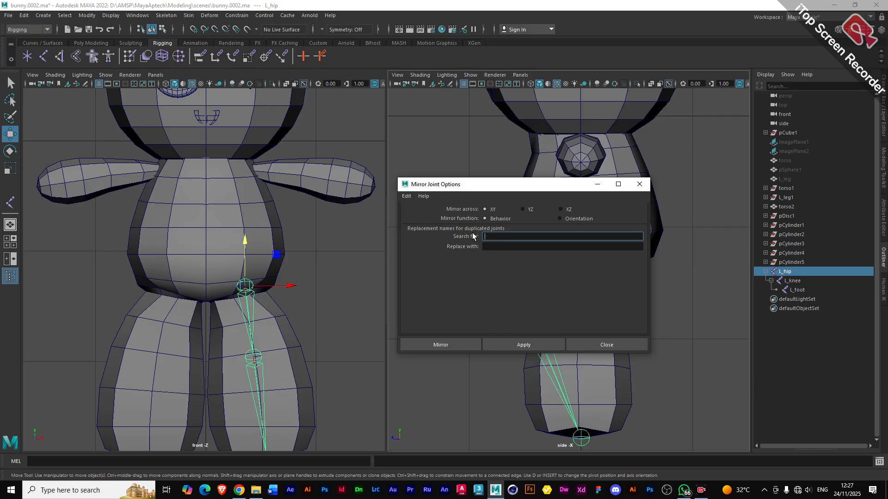
drag(512, 187, 467, 209)
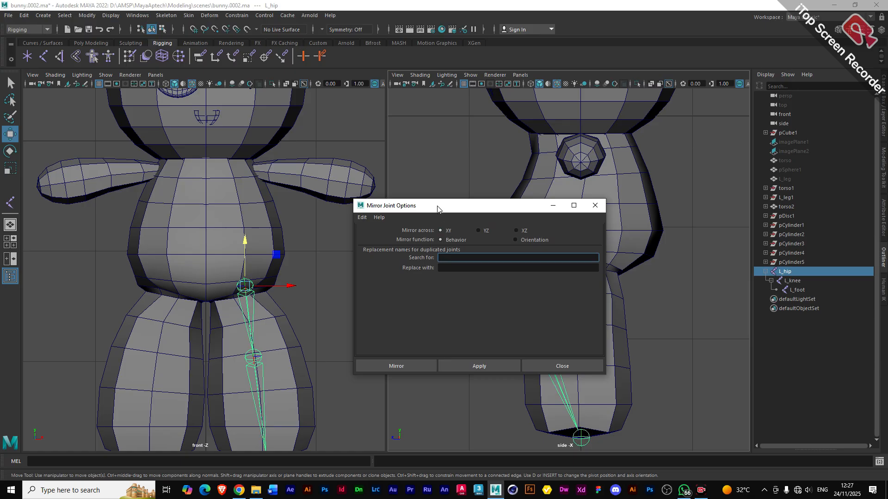
drag(437, 209, 518, 210)
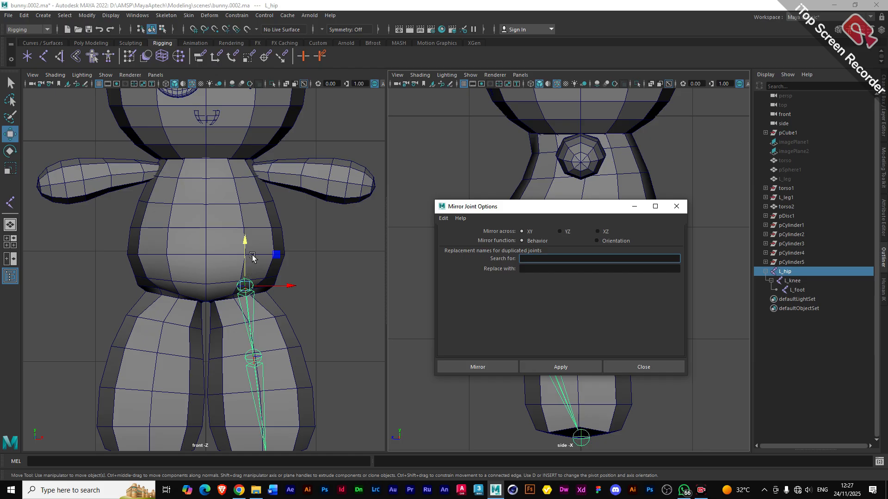
- Check the XY plane against the L_hip axes and try mirroring the chain across XY with the Behavior function
click(276, 256)
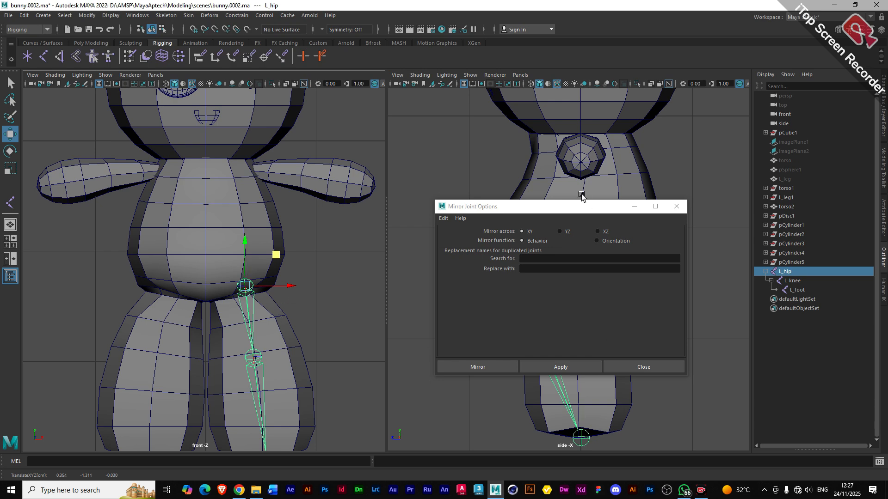
drag(582, 204, 433, 202)
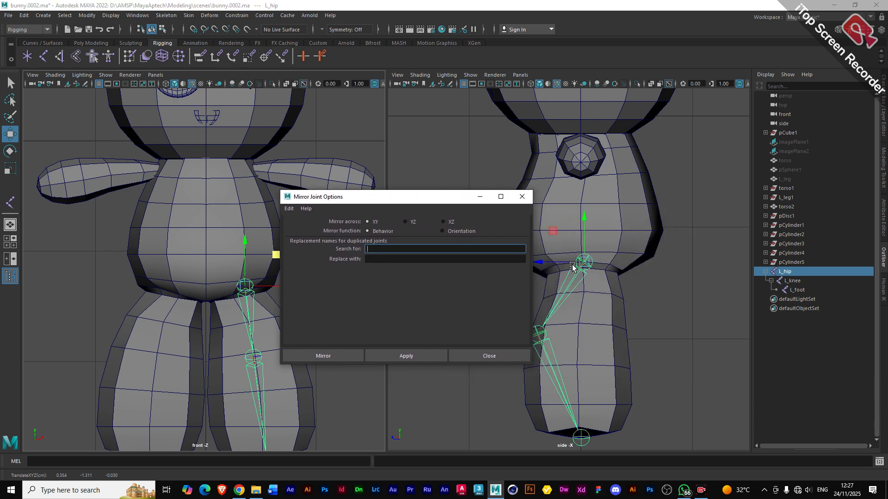
scroll(578, 265, up, 5)
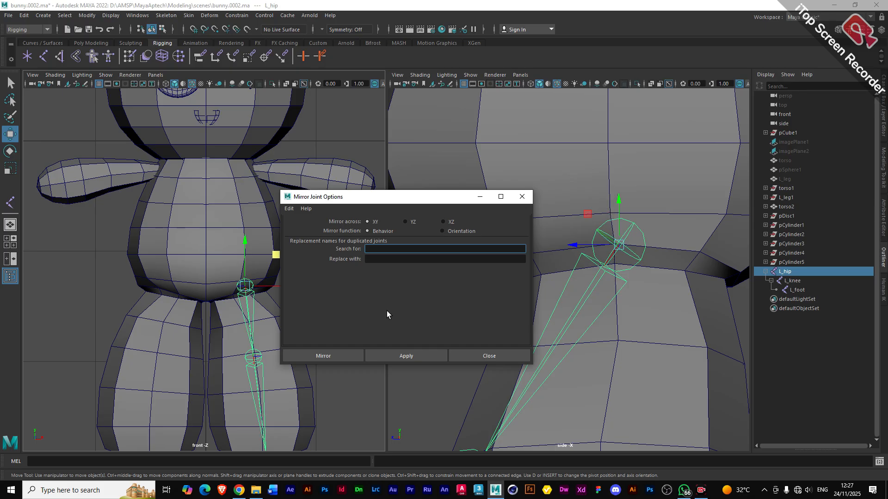
drag(348, 203, 422, 195)
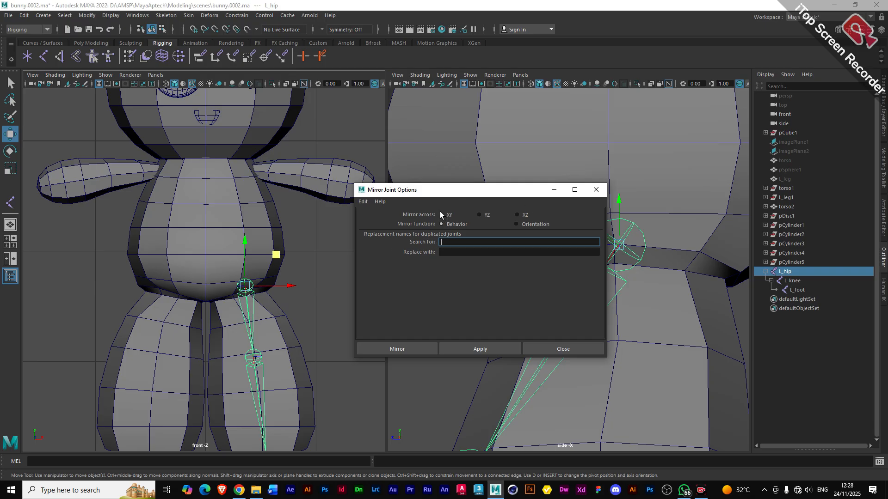
click(453, 349)
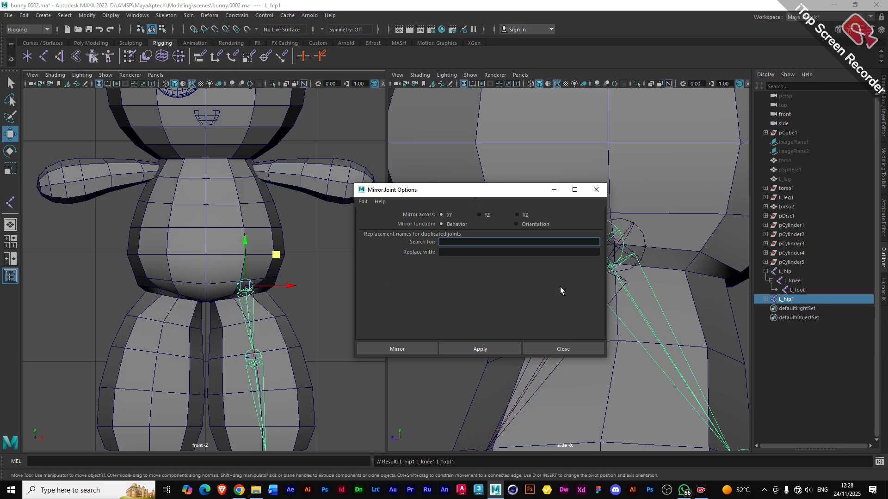
- Check the mirrored chain in the side view, close the mirror options and undo the XY mirror
drag(513, 190, 349, 148)
scroll(577, 250, down, 10)
scroll(577, 250, down, 2)
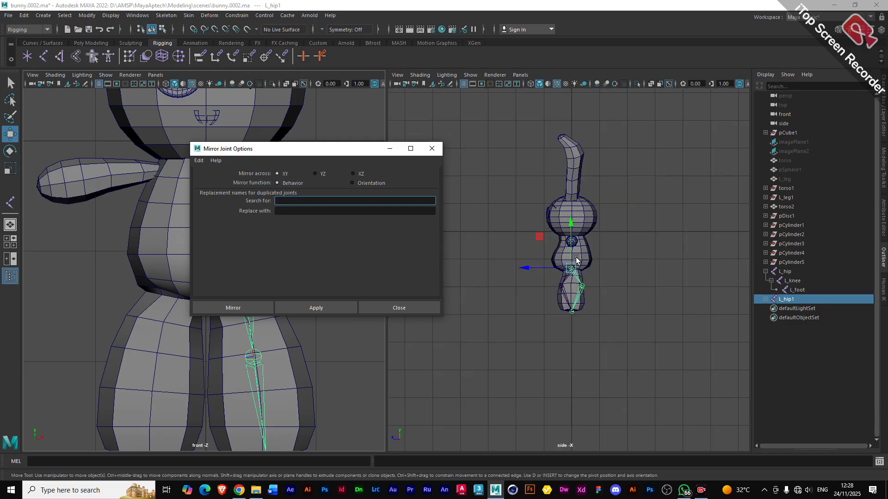
scroll(577, 250, up, 6)
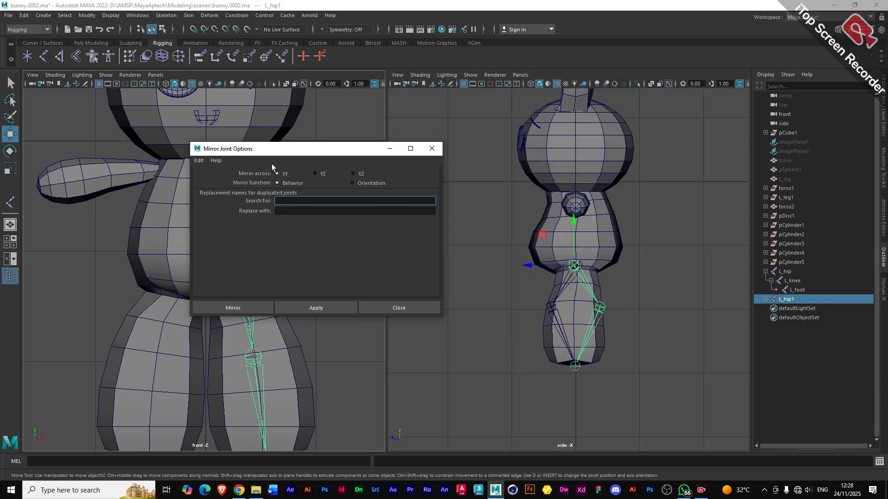
drag(284, 151, 319, 143)
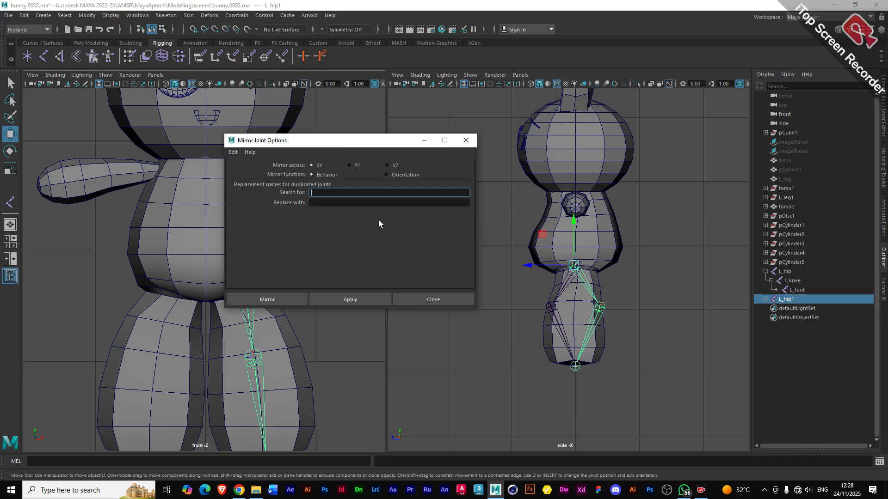
click(467, 141)
key(ctrl+z)
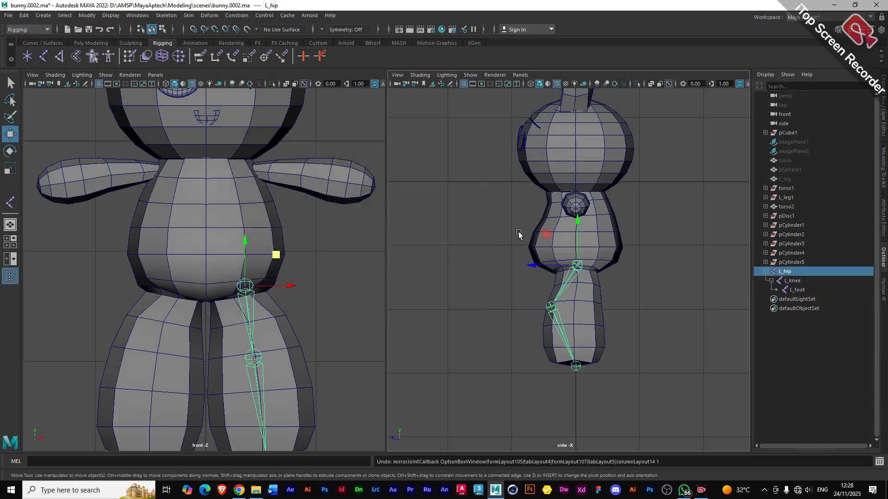
- Review the primary axis in the Joint Tool's orientation settings, and reselect the L_hip joint
double_click(9, 204)
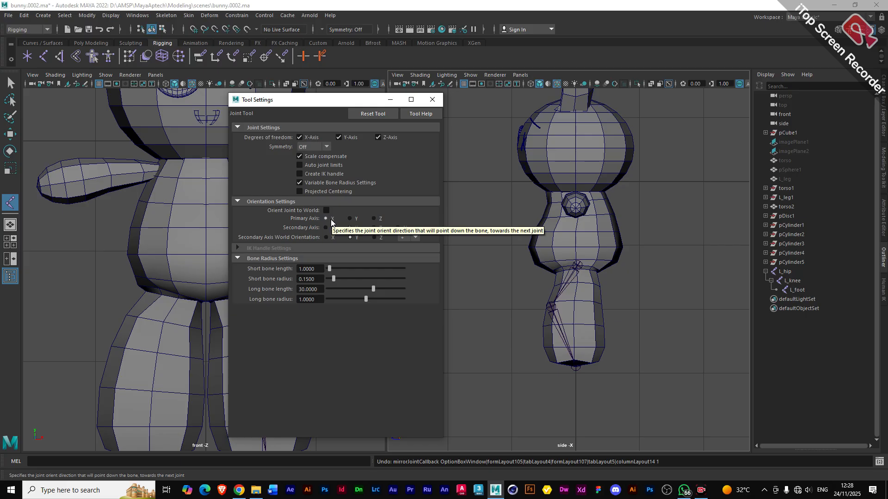
click(432, 100)
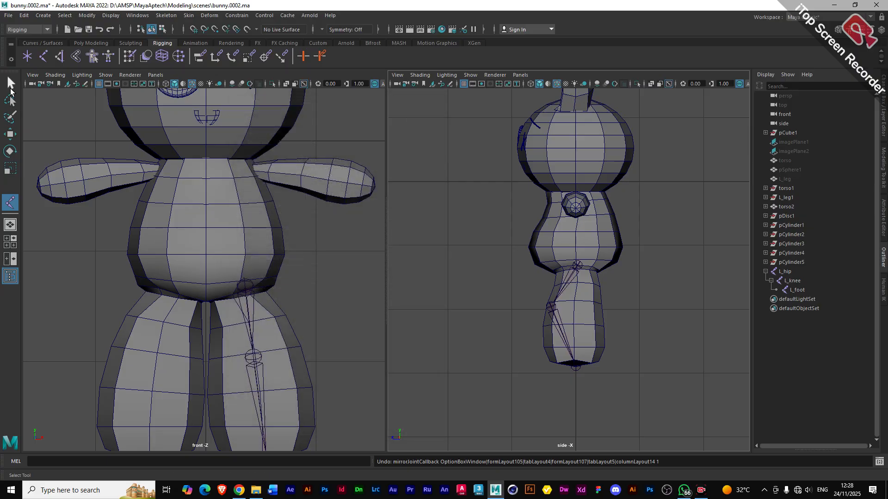
click(10, 83)
click(246, 284)
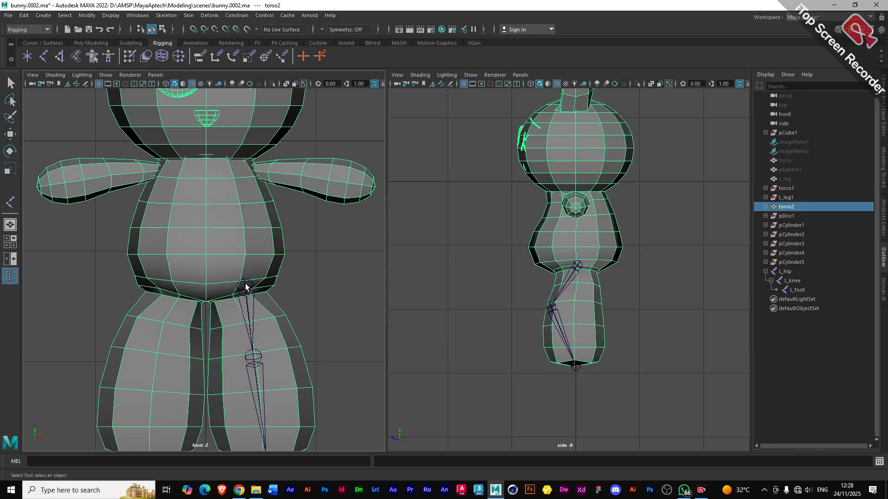
click(776, 271)
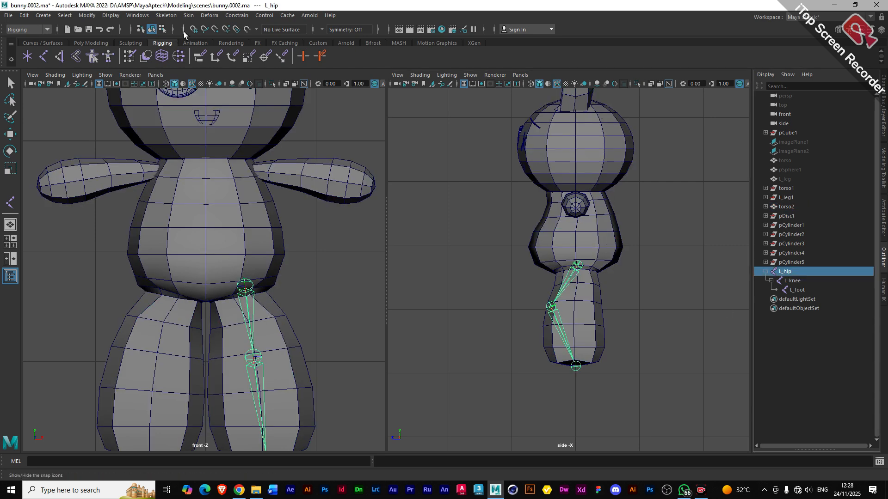
- Mirror the L_hip chain across YZ with the Behavior function, replacing L_ with R_ in the duplicated joint names
click(166, 15)
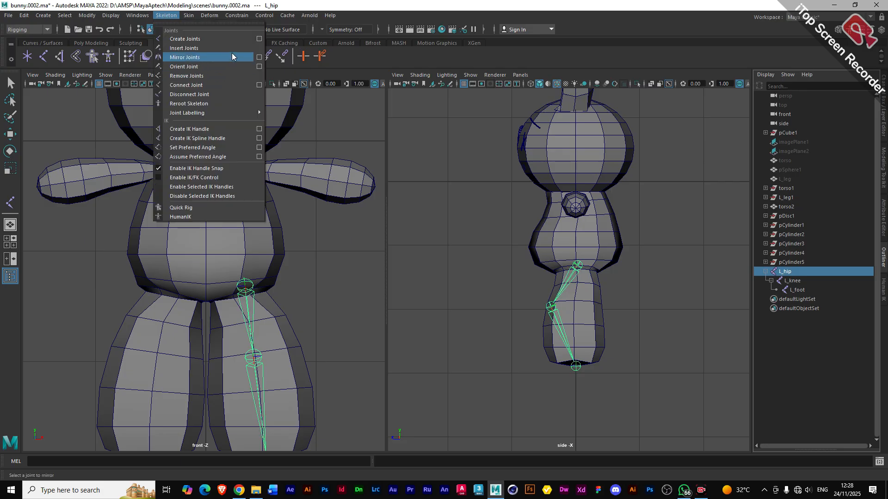
click(259, 57)
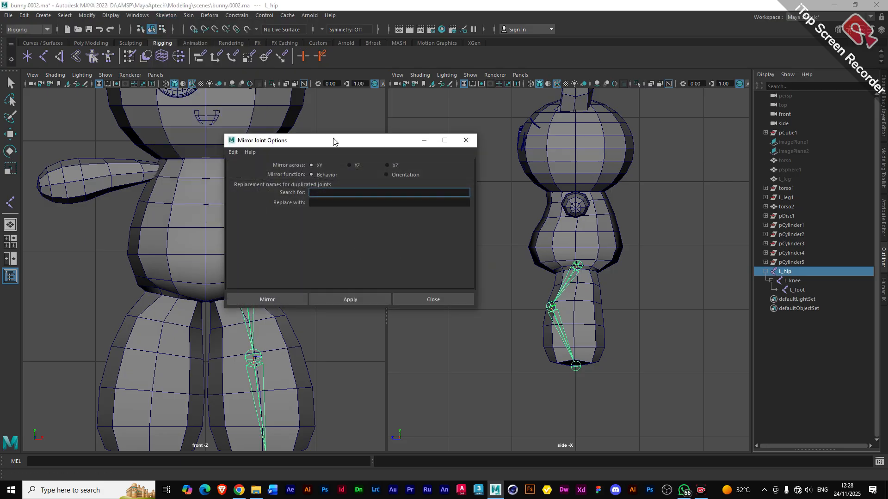
drag(334, 142, 384, 205)
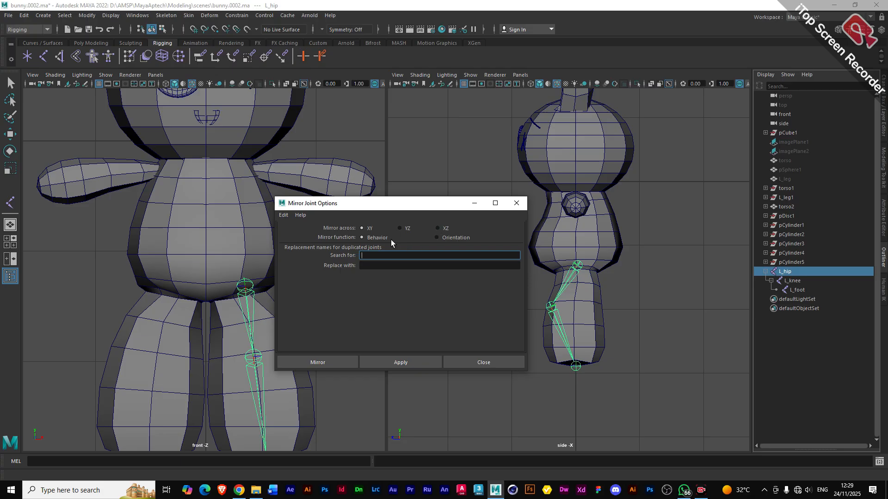
click(399, 228)
click(372, 255)
click(365, 266)
text(R_)
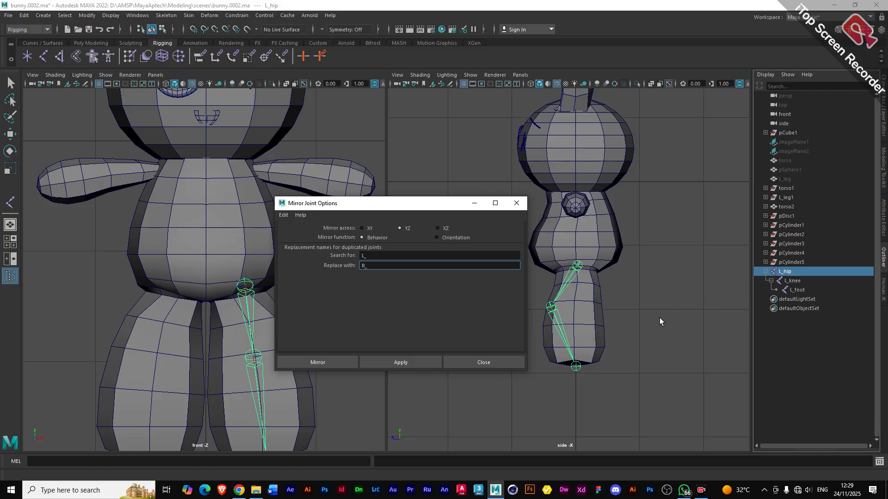
click(393, 364)
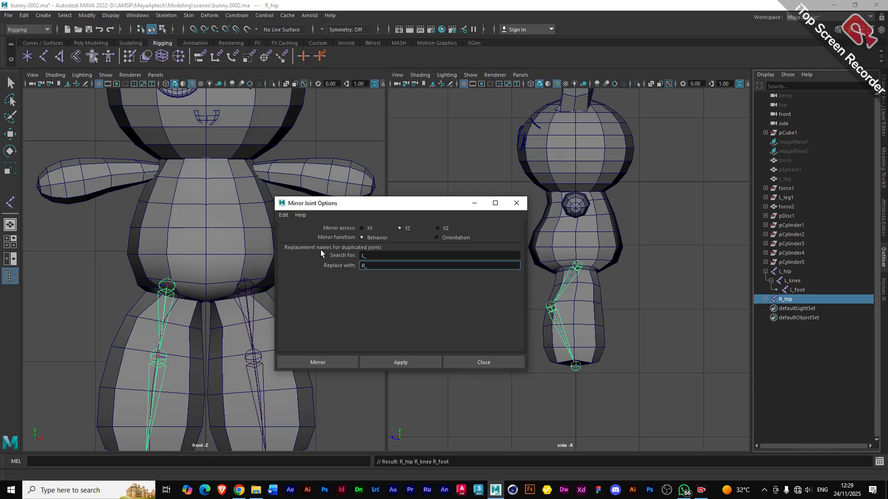
- Expand the R_hip hierarchy down to R_foot to check the mirrored names, and close the mirror options
drag(352, 204, 386, 187)
scroll(190, 338, down, 5)
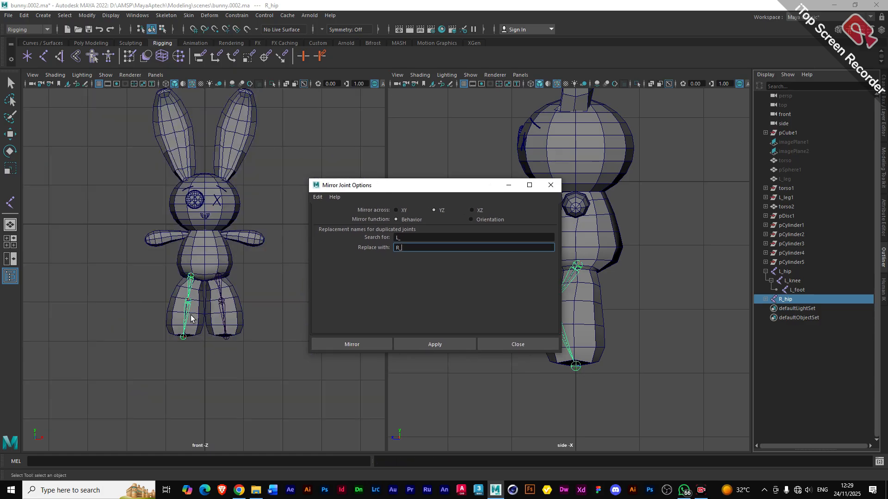
click(766, 299)
click(771, 308)
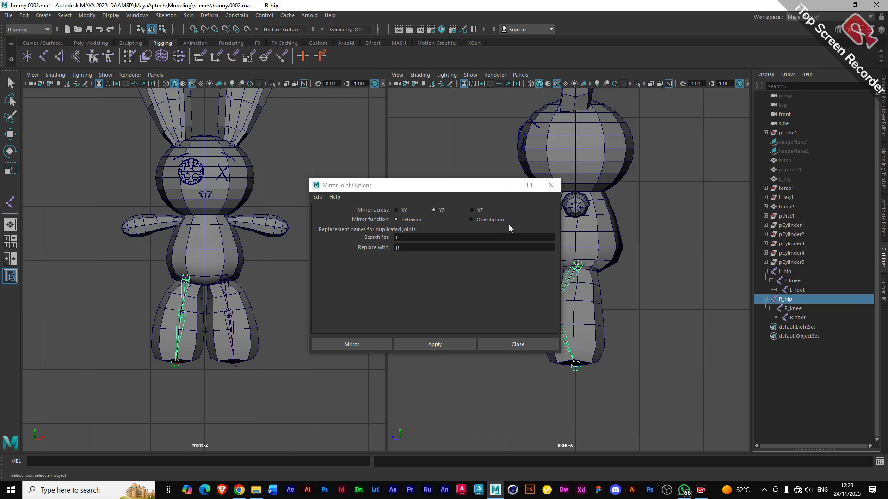
click(550, 185)
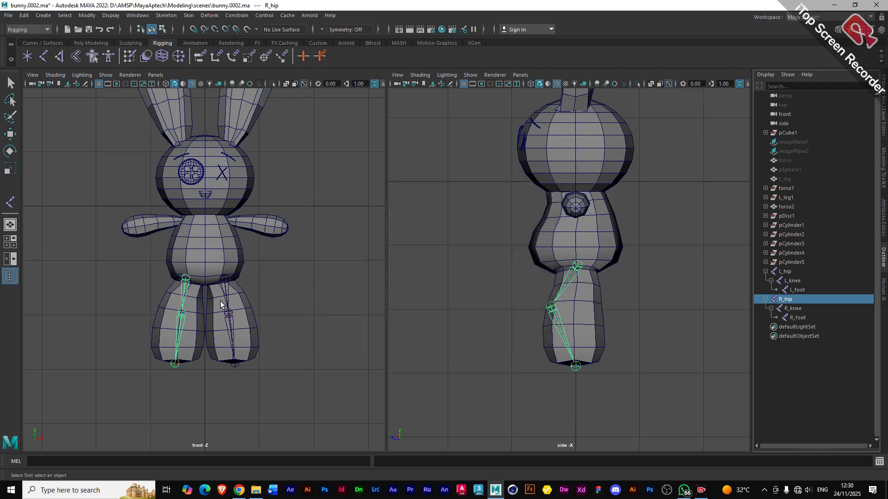
- Examine the hip and foot joints of both leg chains in the front view, and clear the selection
scroll(220, 300, up, 4)
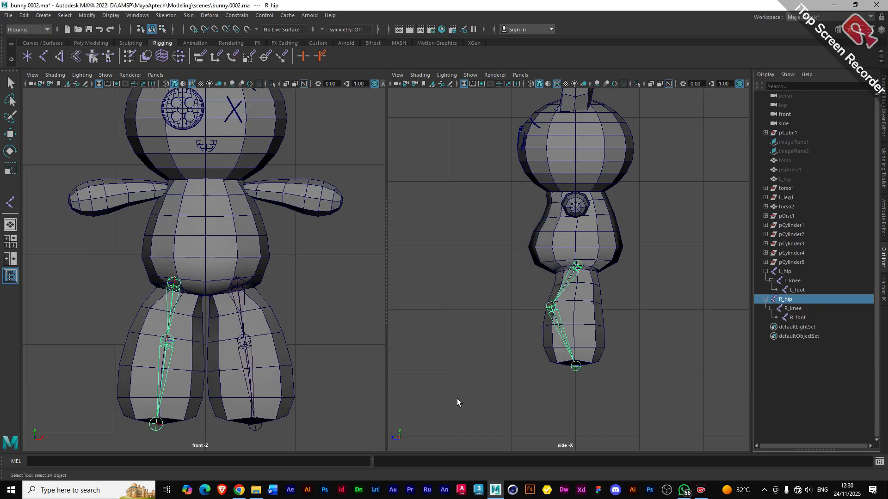
click(10, 134)
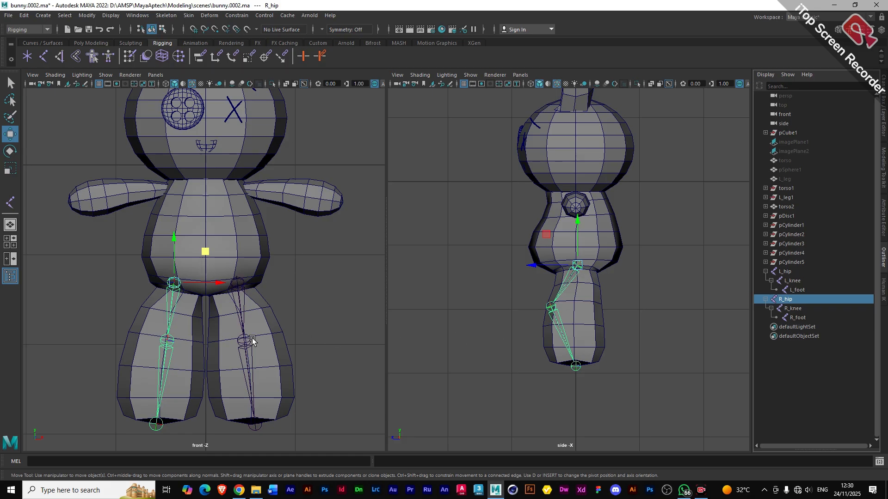
click(257, 428)
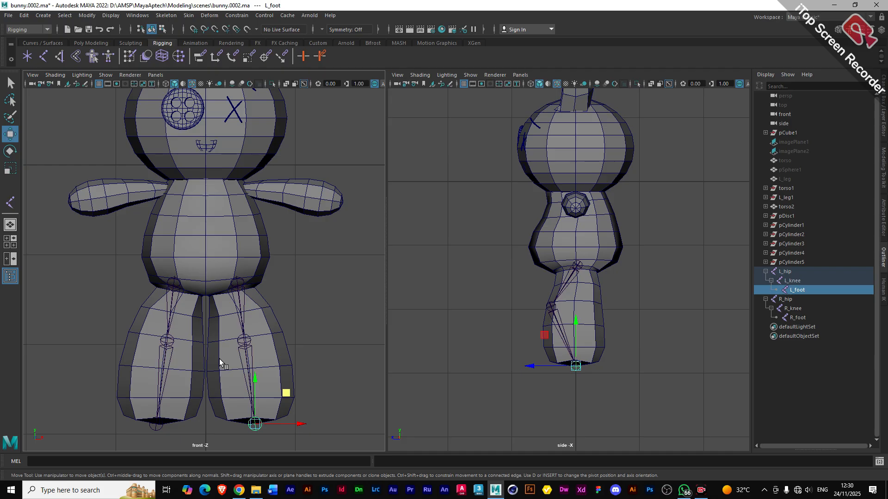
click(798, 356)
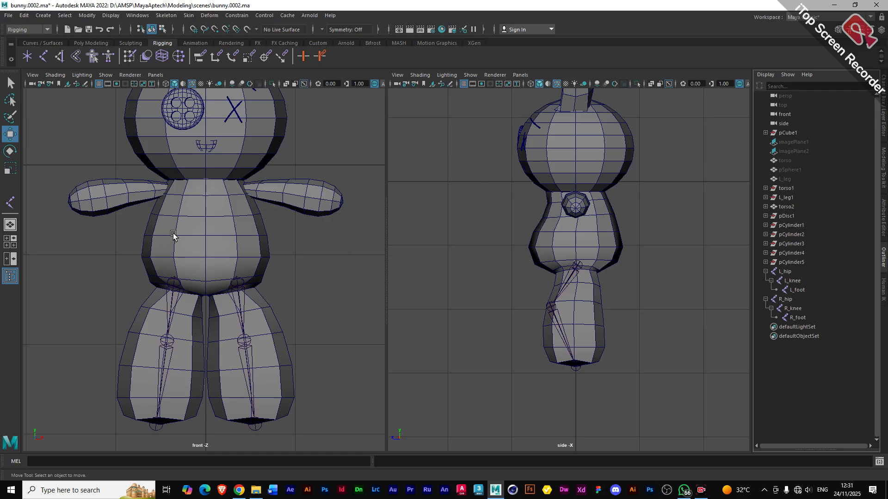
- Start a spine joint chain on the body's centreline in the front view, placing joints at the crotch, belly and upper chest
scroll(528, 231, up, 2)
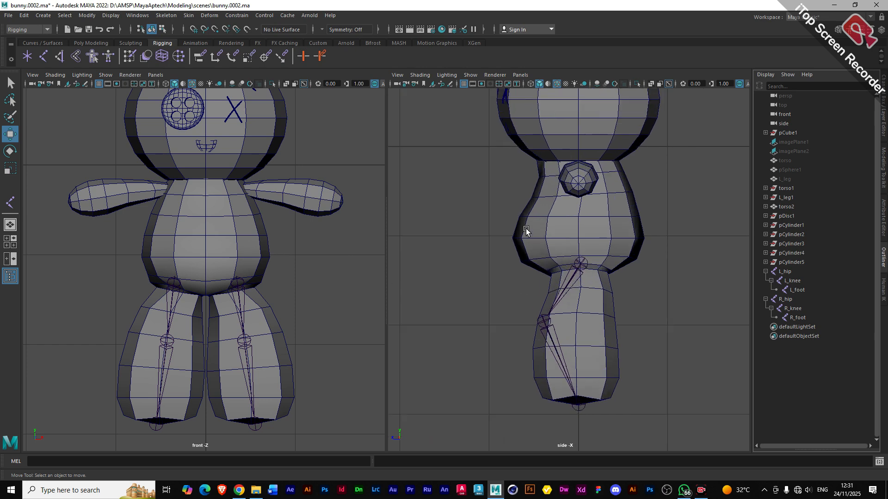
alt+middle_drag(498, 172, 511, 205)
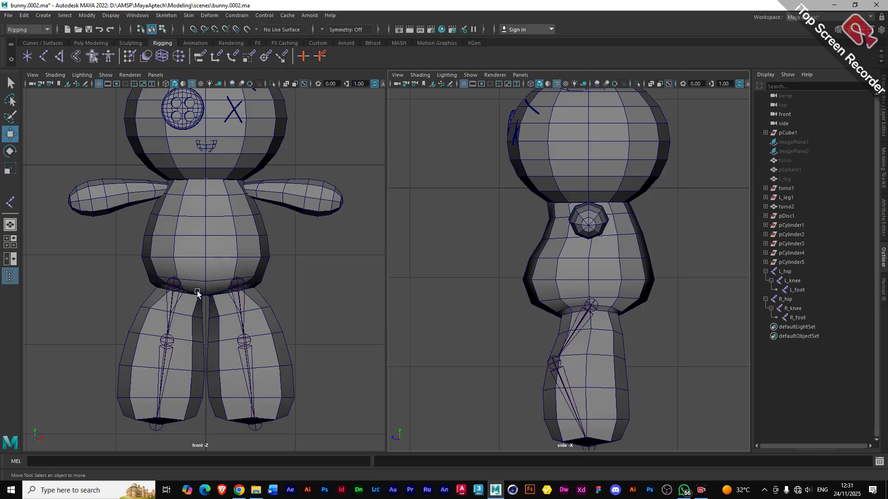
click(10, 203)
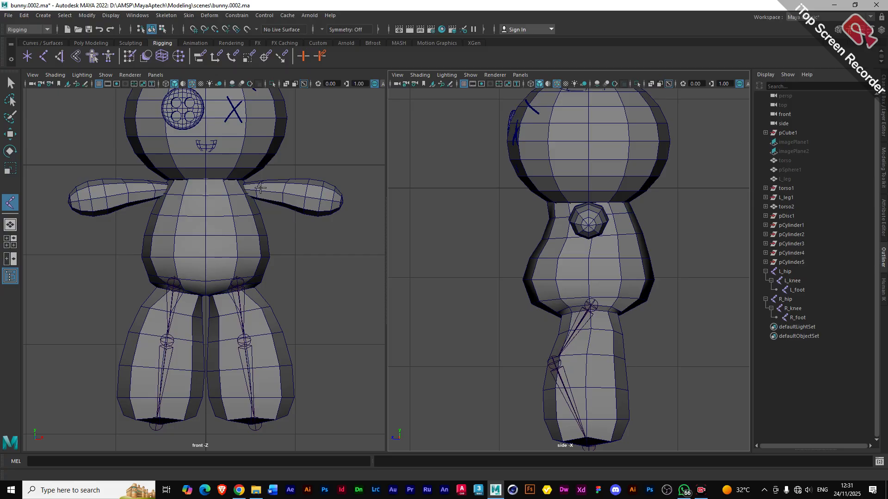
alt+middle_drag(260, 187, 266, 244)
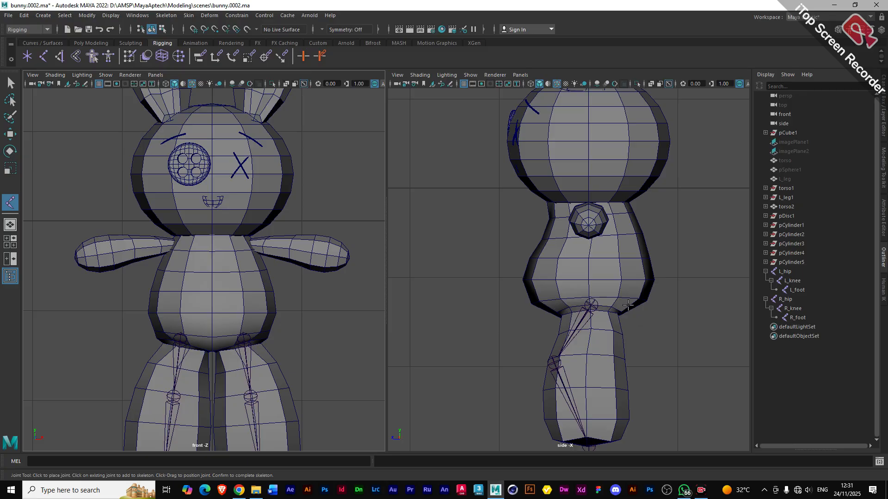
alt+middle_drag(618, 297, 612, 308)
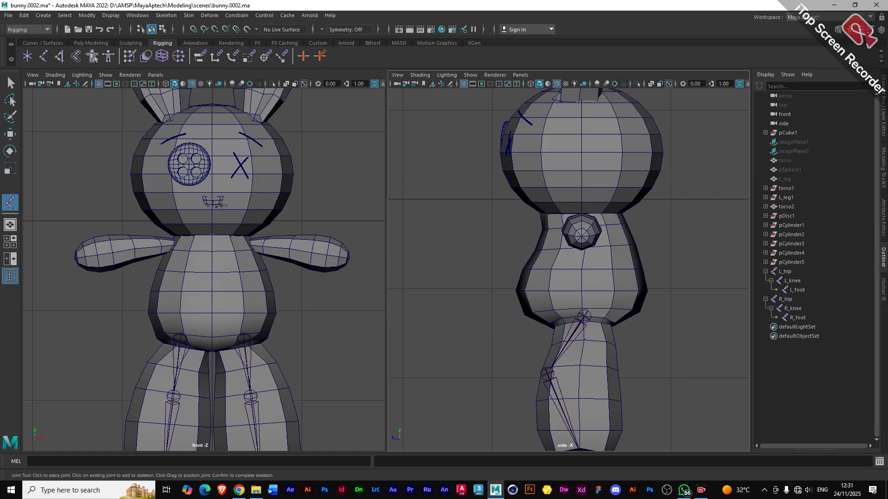
click(211, 351)
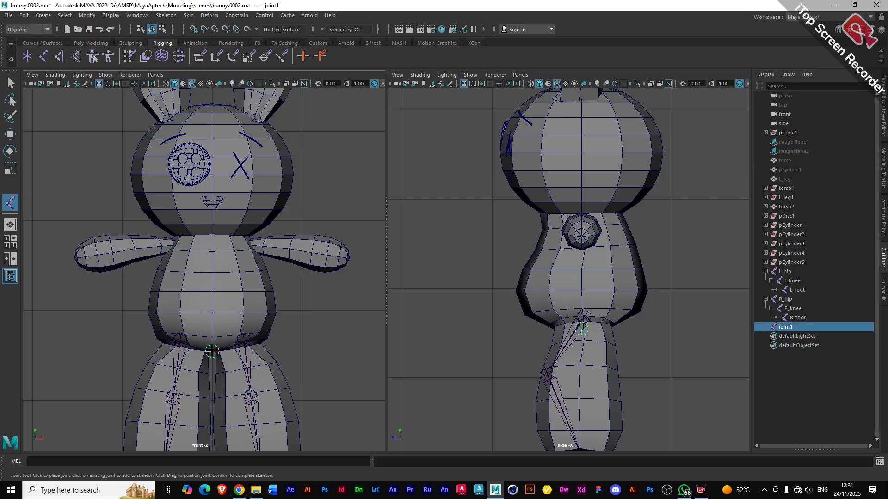
click(211, 314)
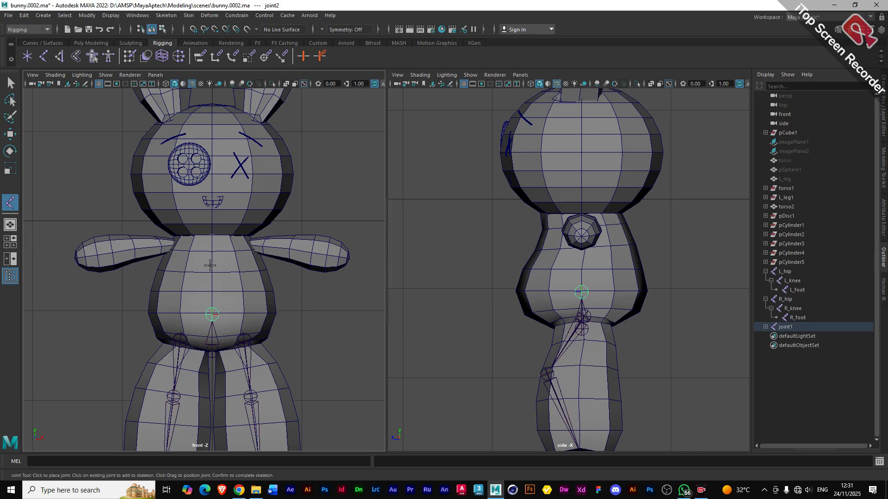
click(212, 252)
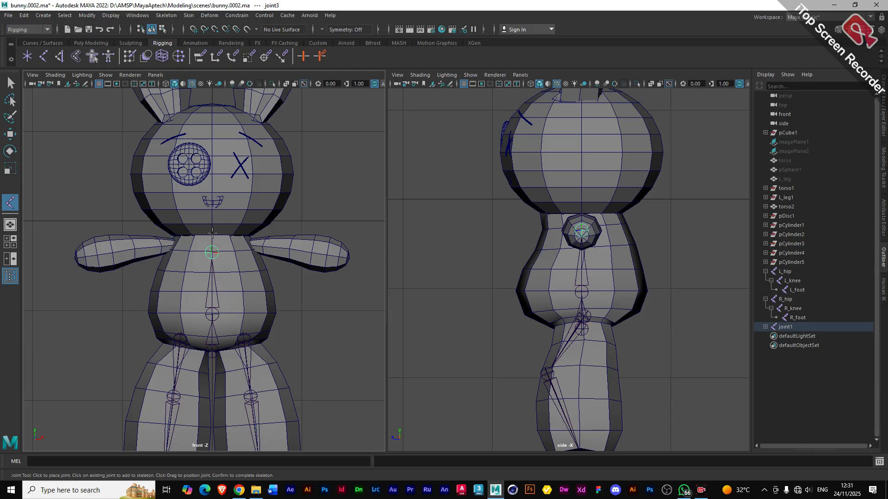
- Continue the spine chain with joints at the neck, mid-head and top of the head, and finish the chain
click(212, 234)
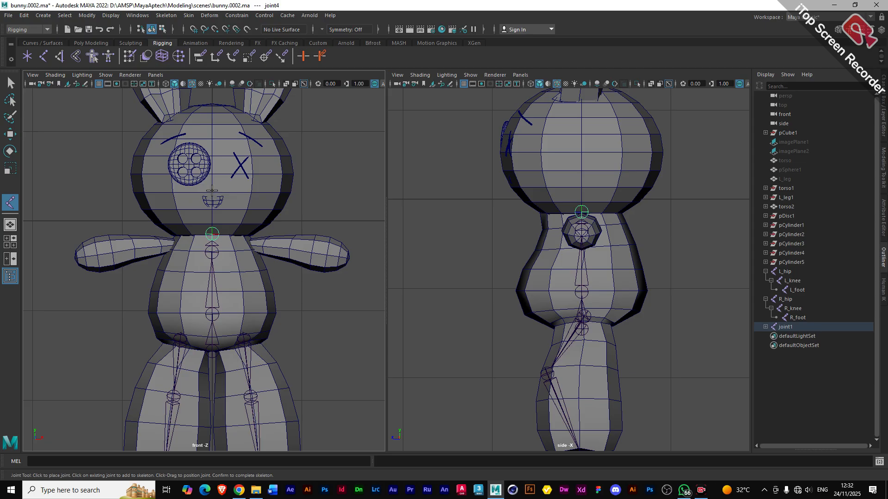
click(213, 190)
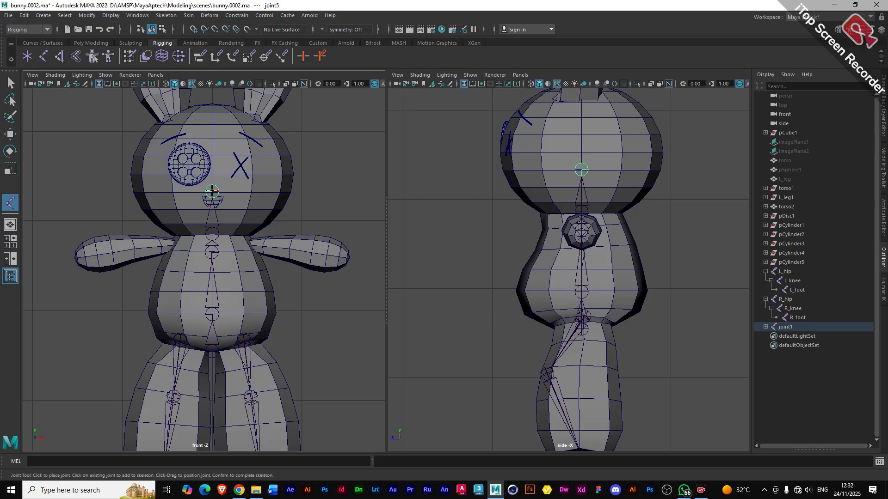
click(213, 103)
key(Return)
key(w)
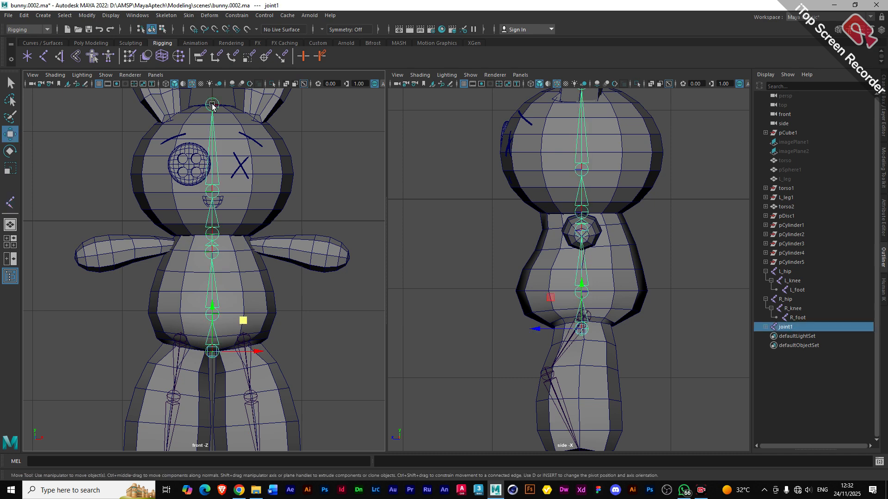
- Move the spine chain's root joint backward to about -0.28 in Z and slightly upward in the side view
click(577, 299)
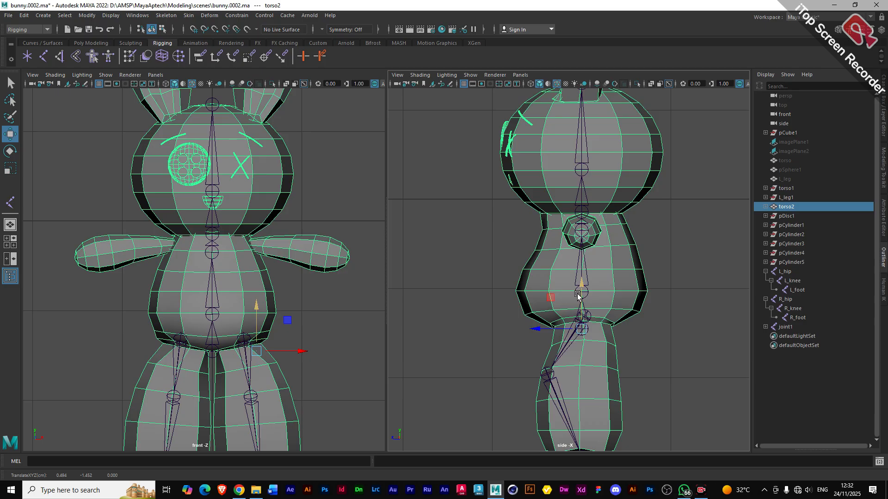
click(580, 292)
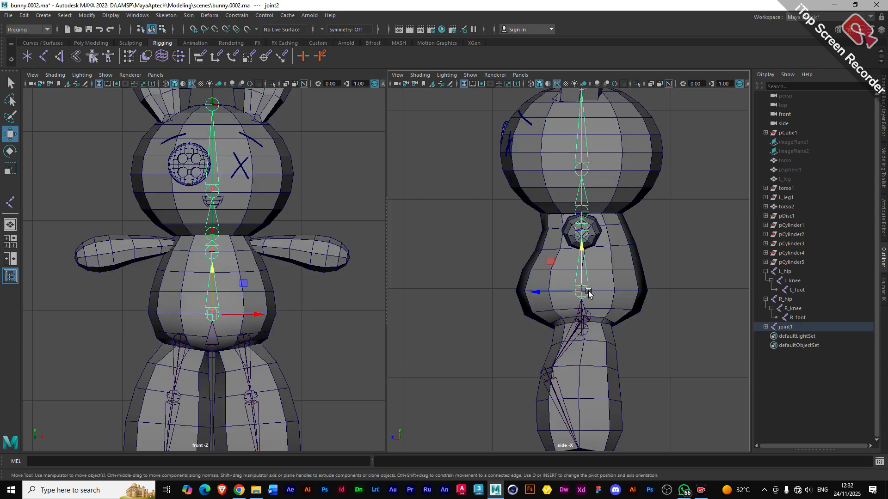
click(585, 332)
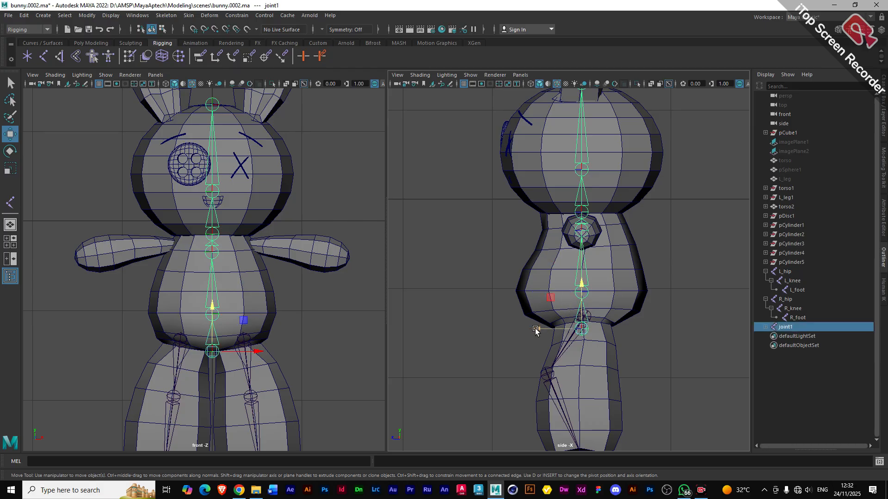
drag(536, 331, 562, 323)
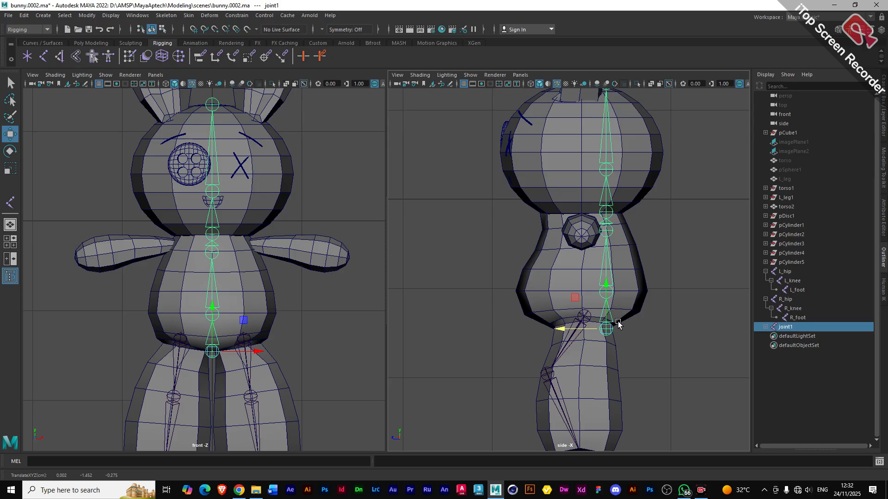
drag(605, 301, 597, 285)
- Move the belly joint forward and slightly down to the torso's centre, at about Y -1.03 and Z -0.03
click(601, 284)
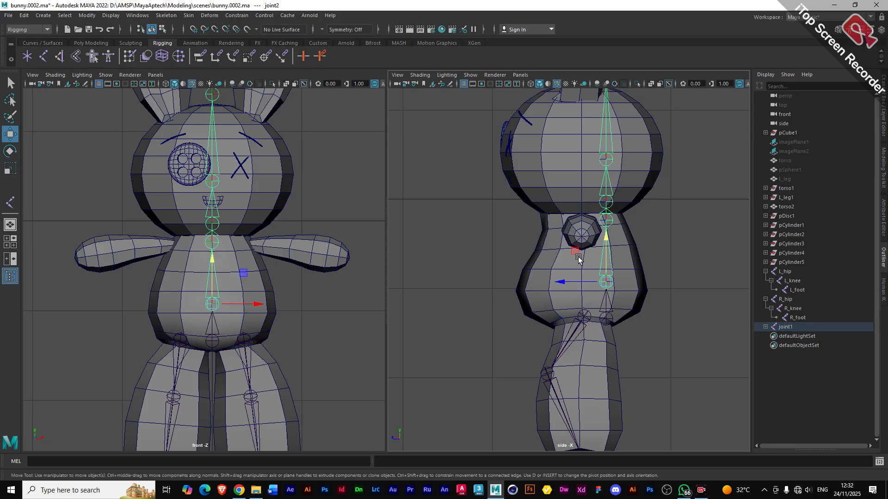
drag(576, 252, 554, 260)
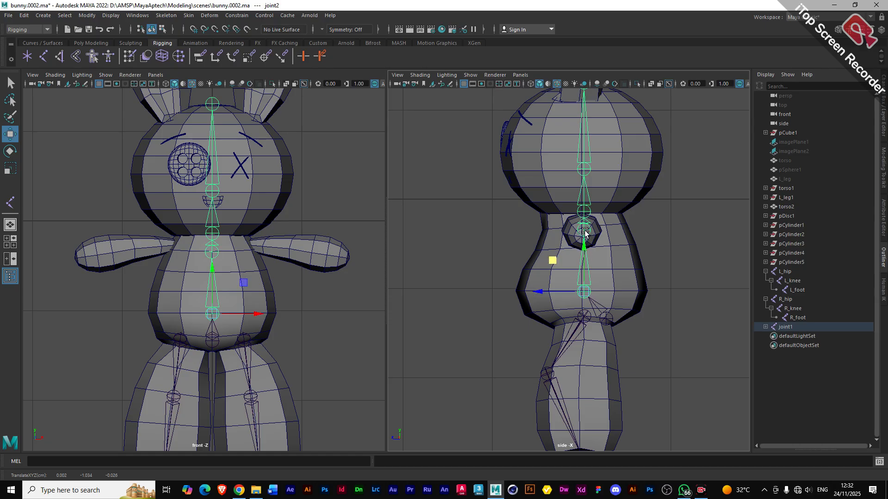
click(584, 232)
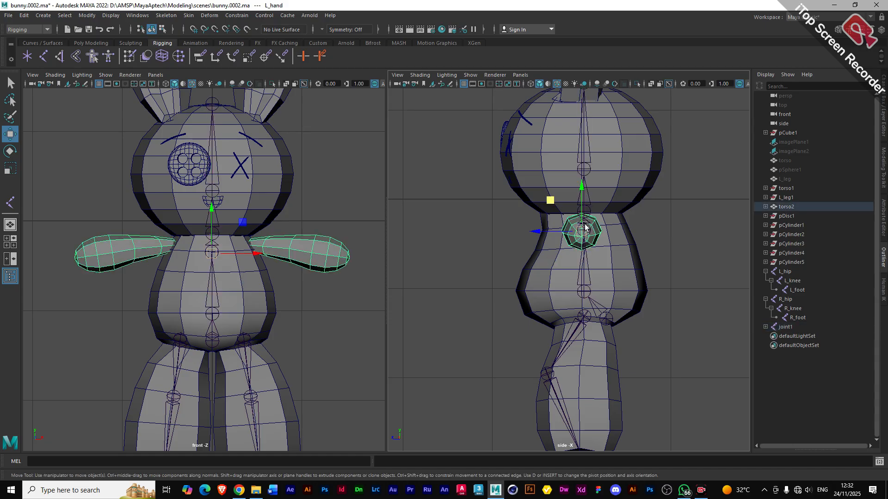
click(584, 287)
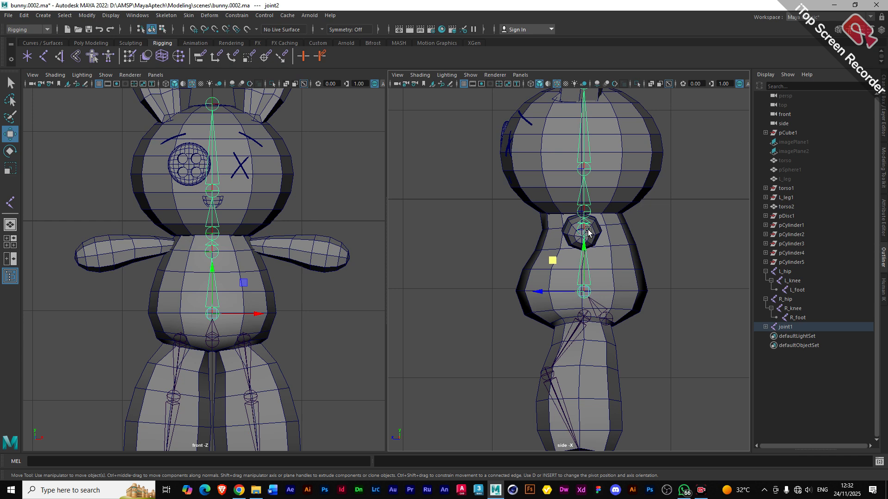
- Shift the upper chest joint slightly toward the back, and move the neck joint forward onto the neck's centre
key(Down)
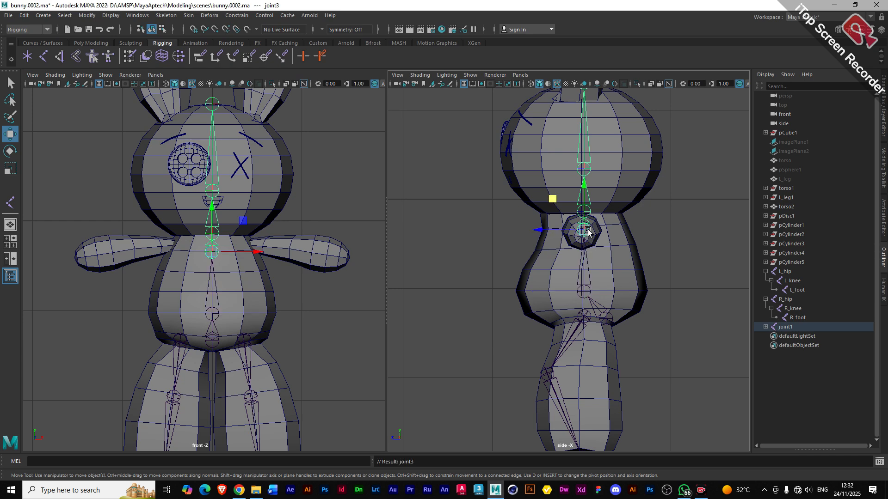
key(Up)
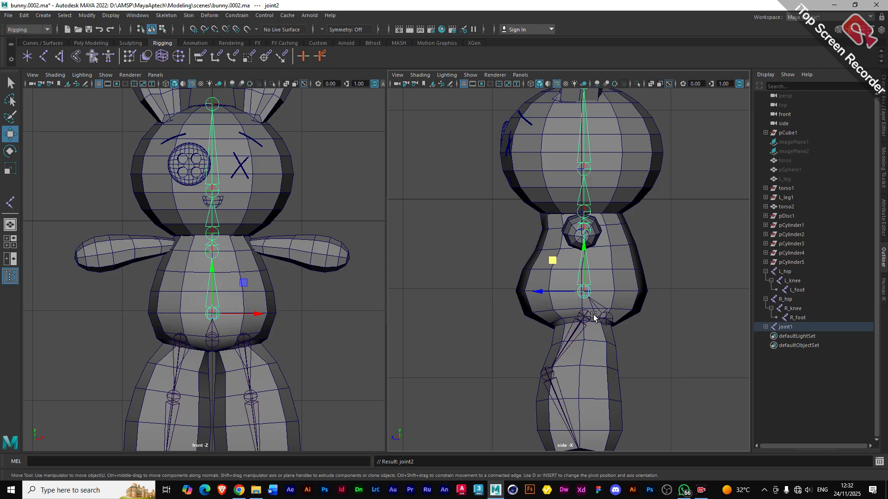
key(Up)
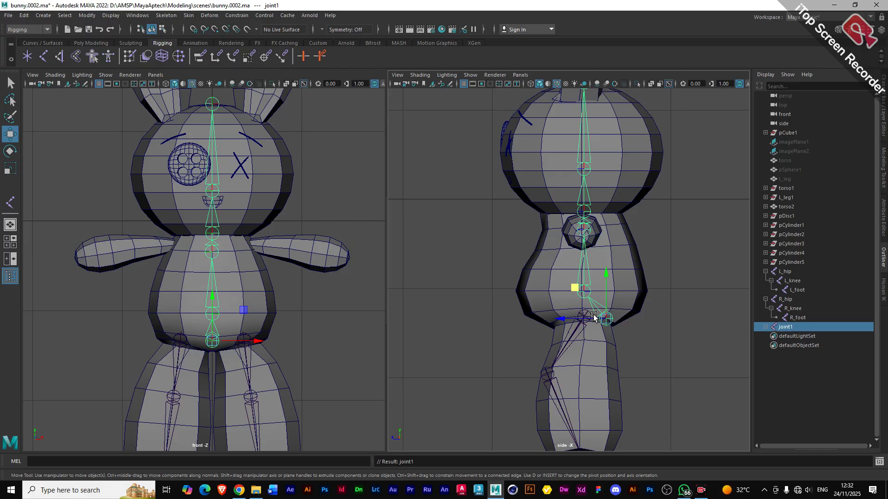
key(Down)
key(Down)
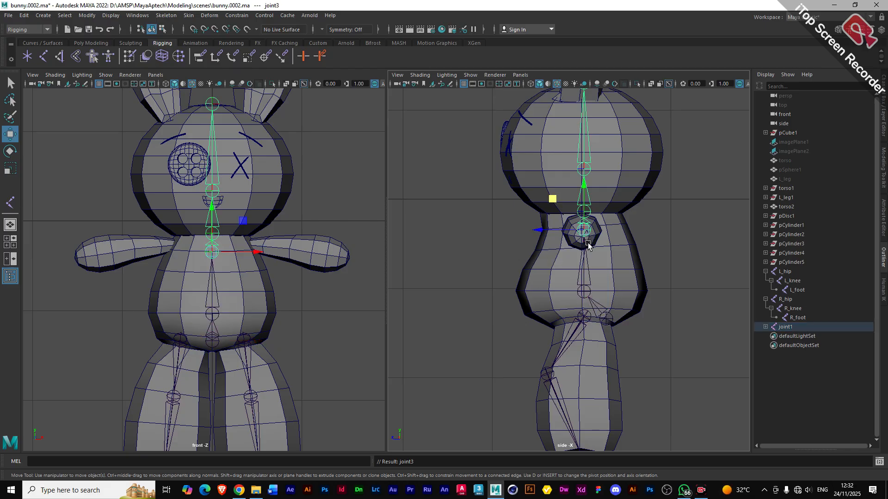
mouse_move(542, 231)
mouse_down()
mouse_move(531, 232)
mouse_move(553, 234)
mouse_move(520, 232)
mouse_move(546, 236)
mouse_move(538, 215)
mouse_up()
key(Down)
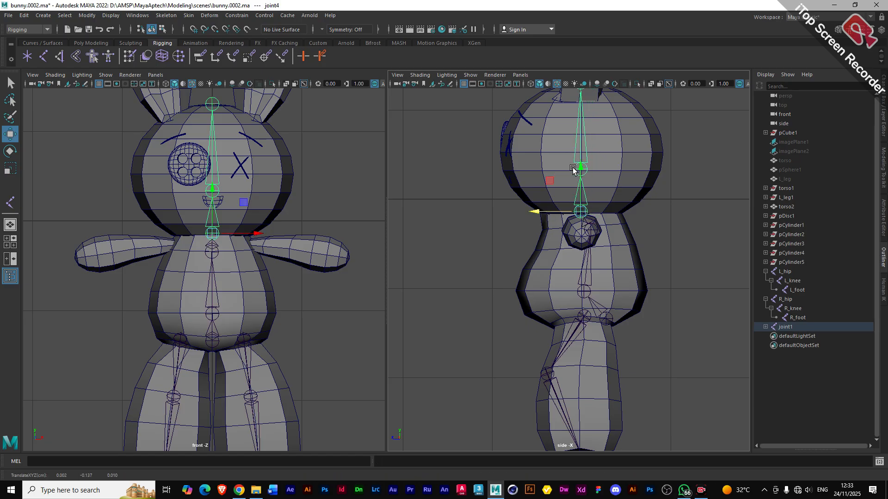
- Check the alignment of the spine chain in the side view, stepping through its joints from the head down to the belly
alt+middle_drag(616, 171, 612, 231)
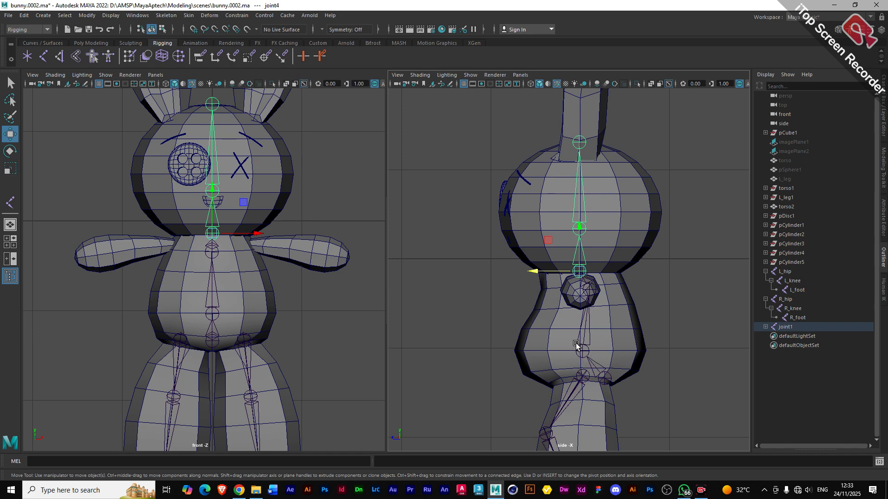
key(Up)
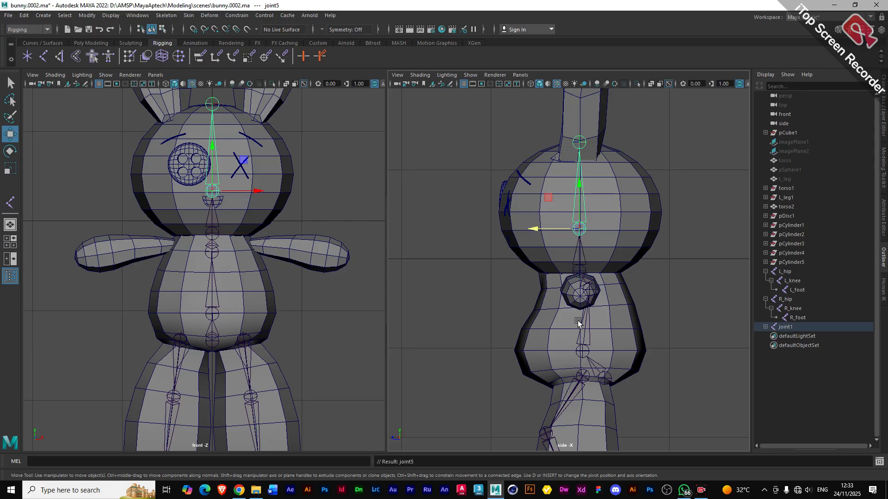
key(Down)
key(Down)
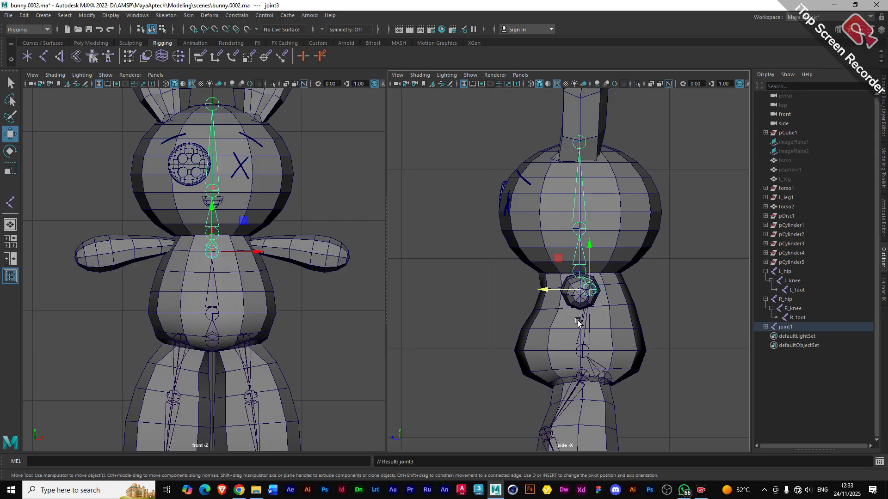
key(Down)
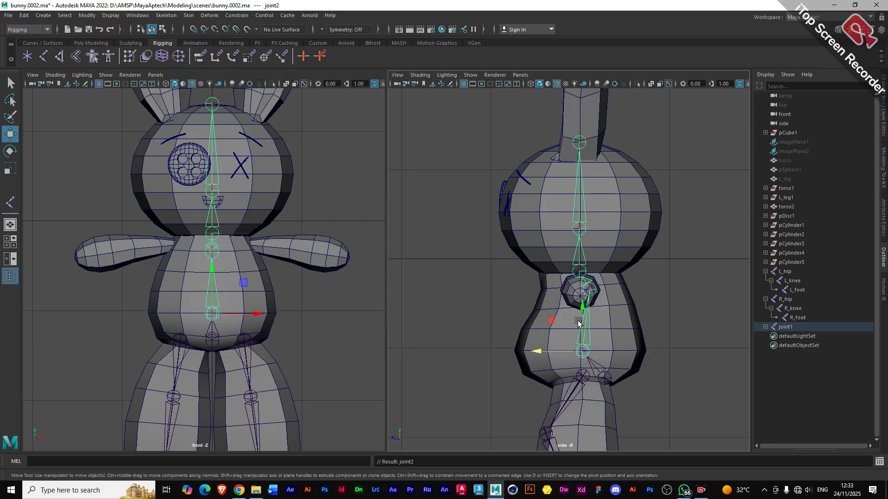
key(Up)
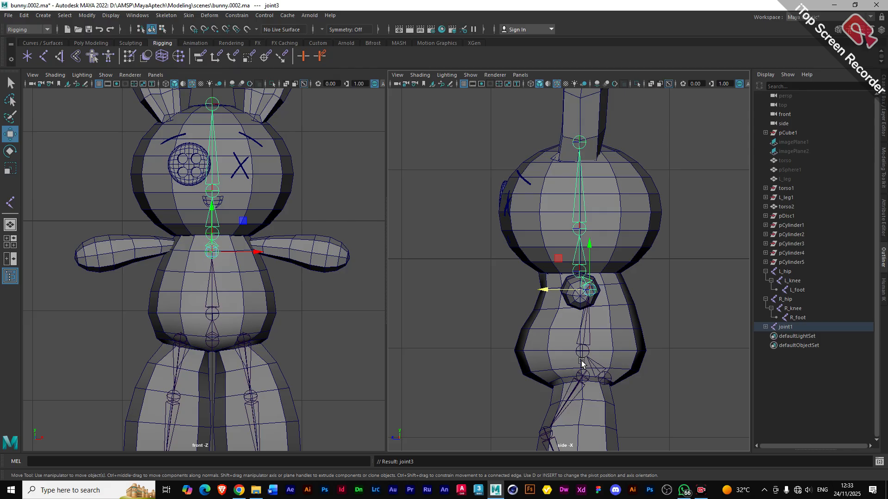
key(Down)
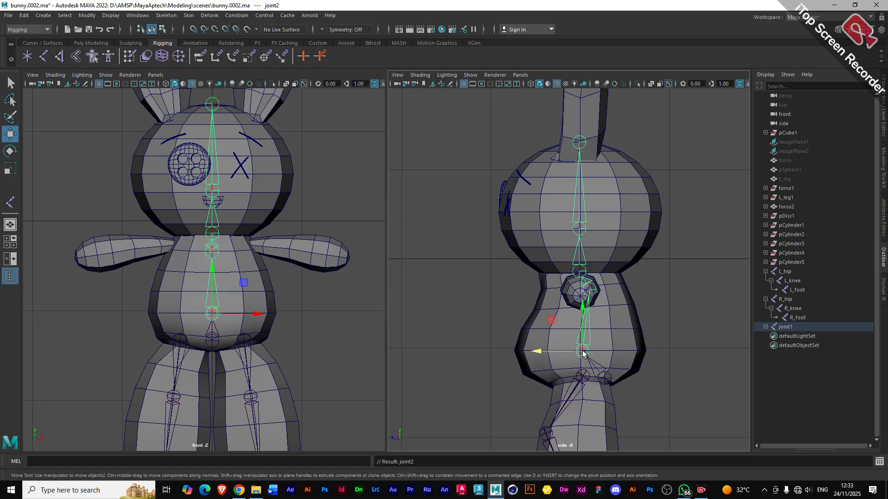
- Branch two joints off the belly joint in the side view, one to the torso's back surface and one to its front surface
click(9, 204)
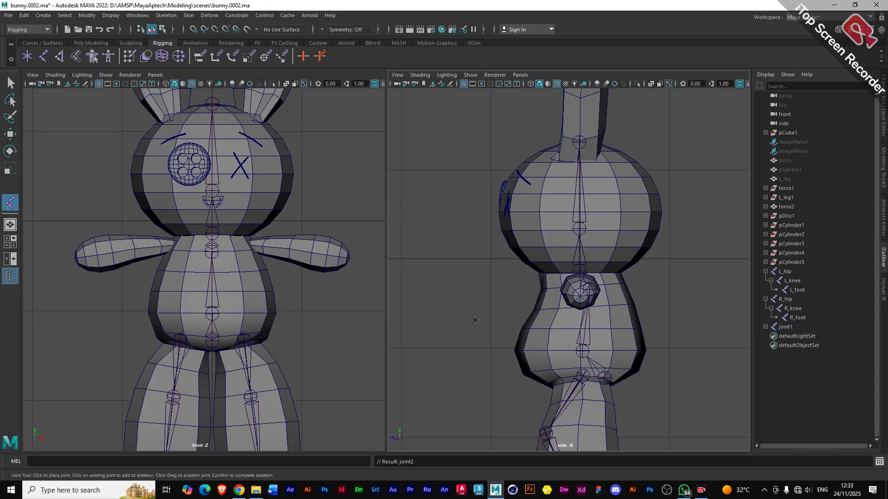
click(586, 349)
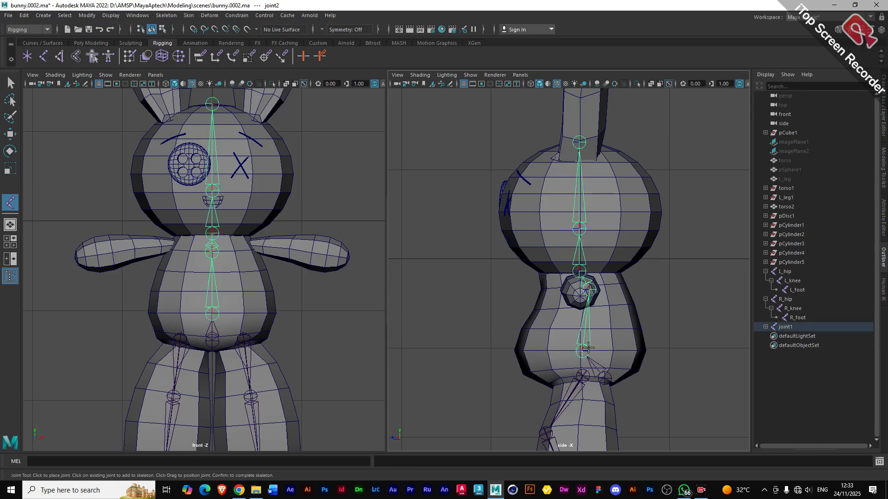
click(645, 352)
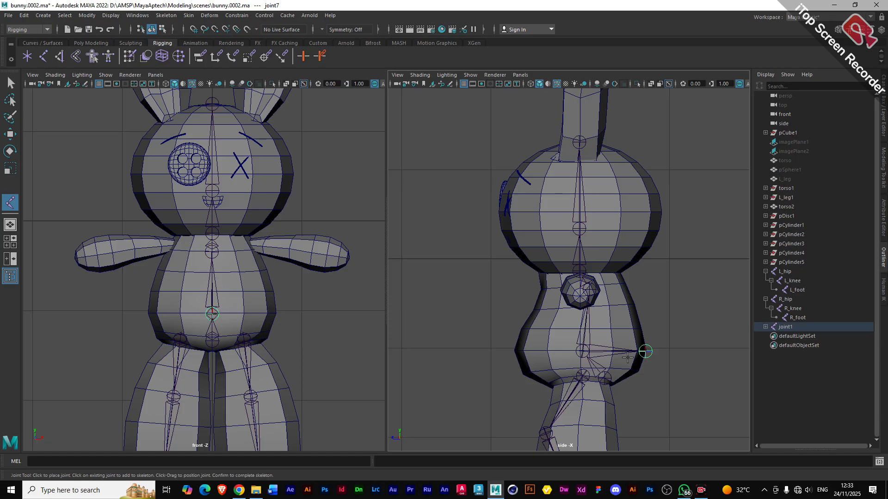
key(Return)
click(583, 351)
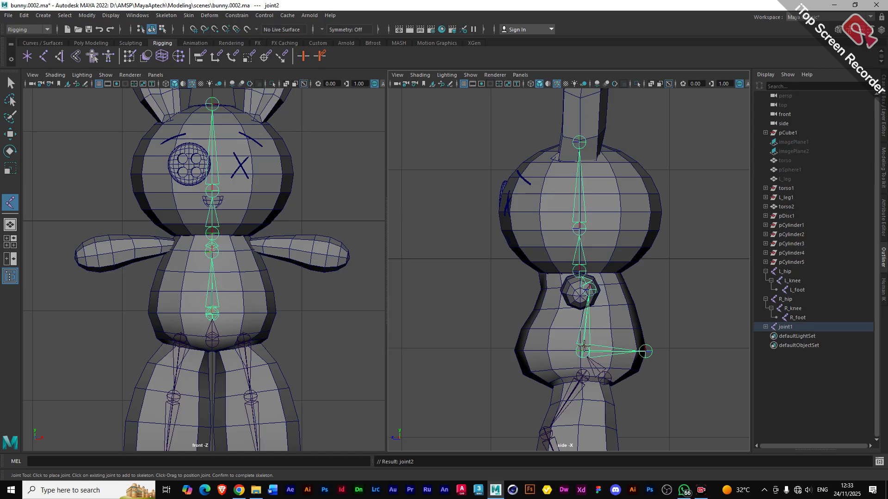
click(516, 351)
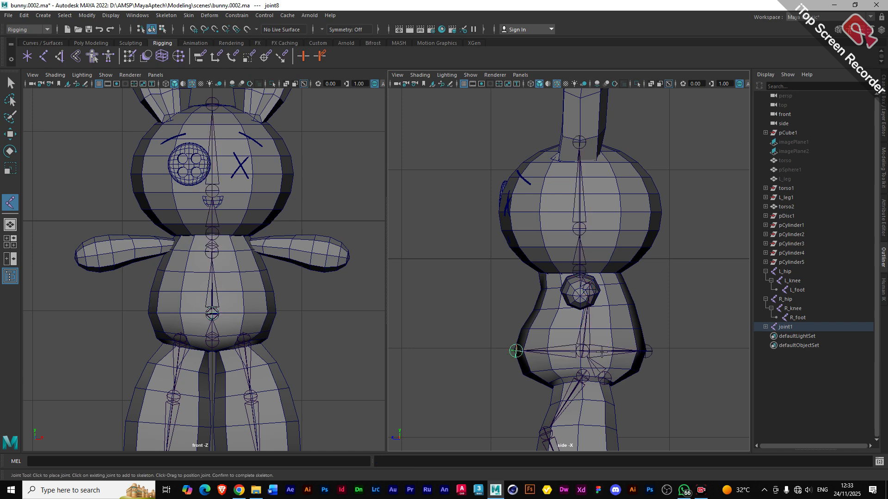
key(Return)
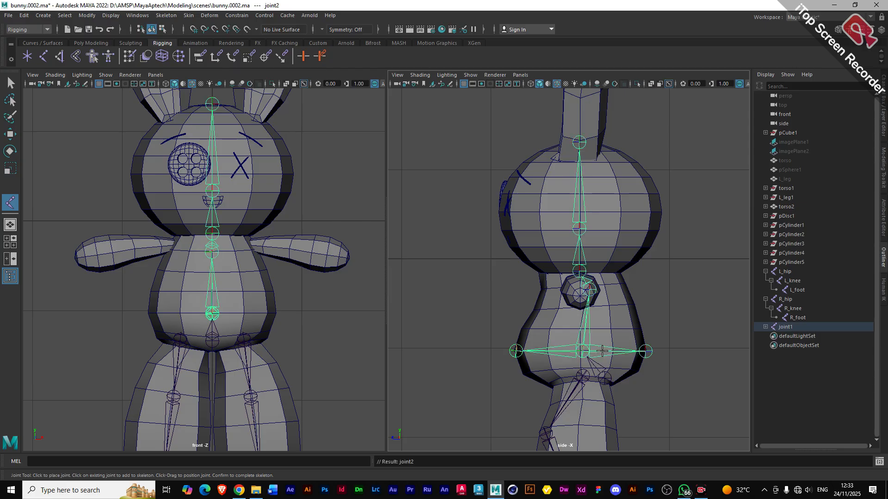
- Branch a joint from the upper chest joint to the chest's front surface and another from the head joint to the front of the face
click(582, 290)
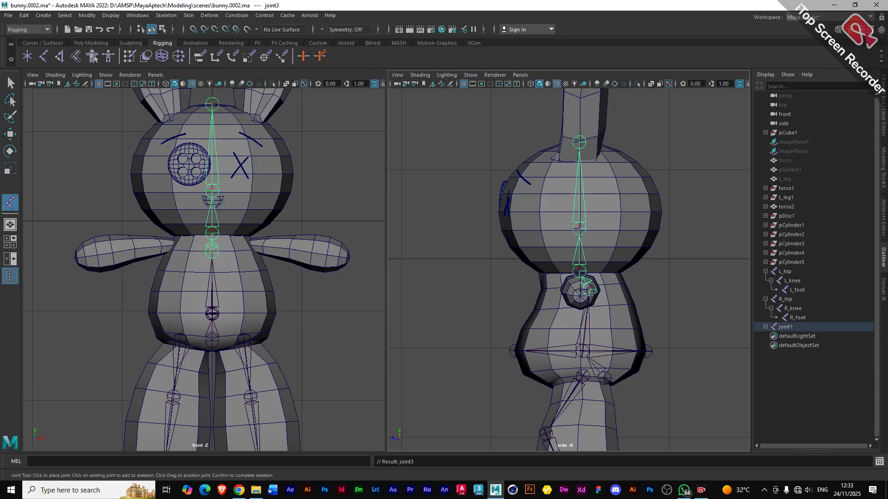
click(540, 289)
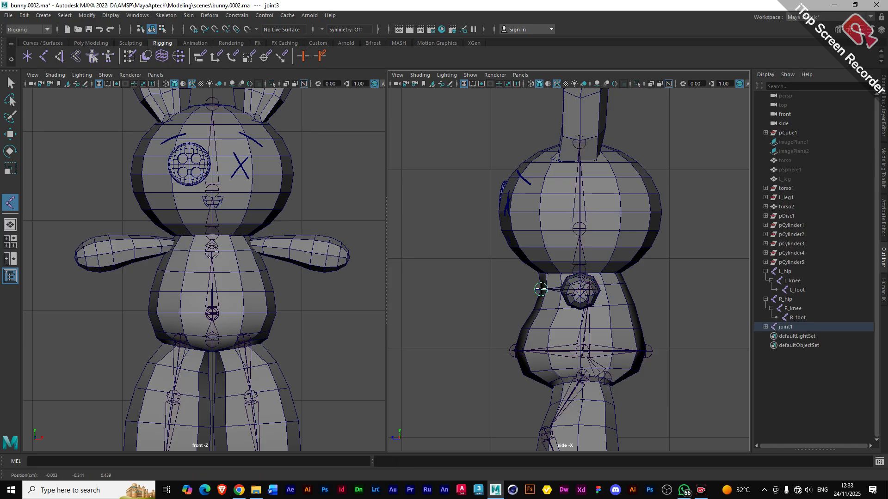
click(592, 287)
click(592, 287)
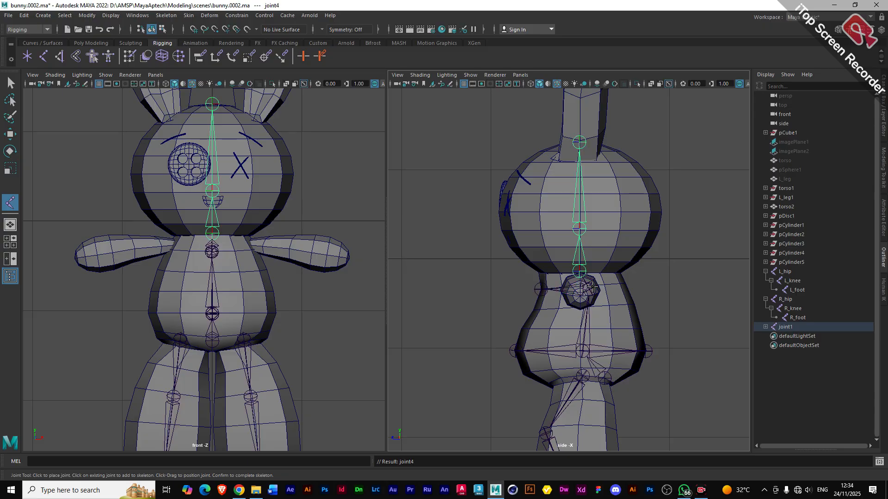
click(592, 287)
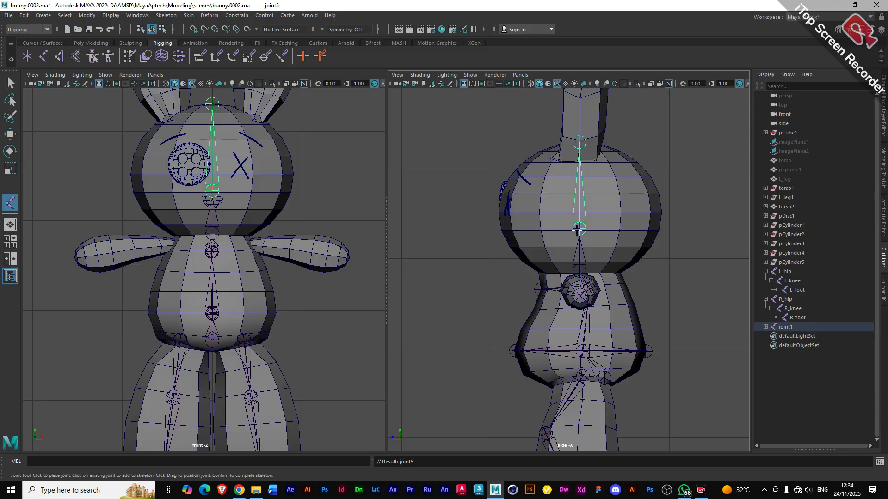
click(501, 228)
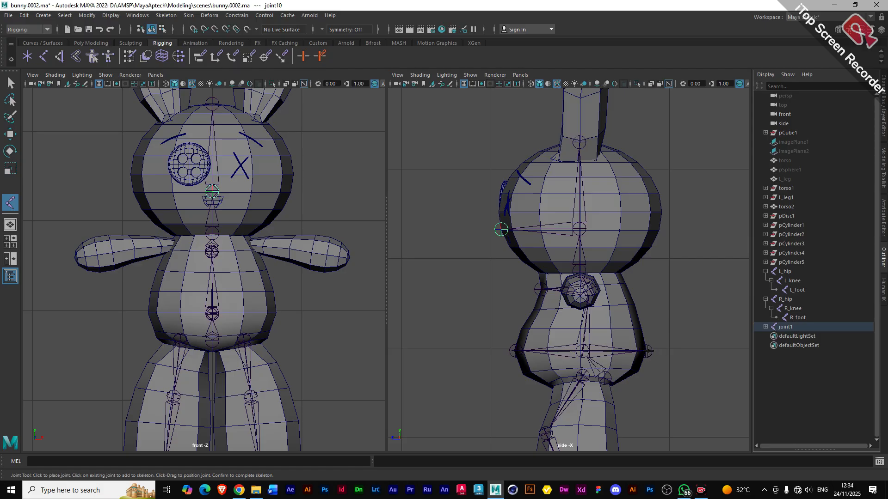
- Expand the spine chain's hierarchy down to the neck level and rename its root joint as spine
click(765, 327)
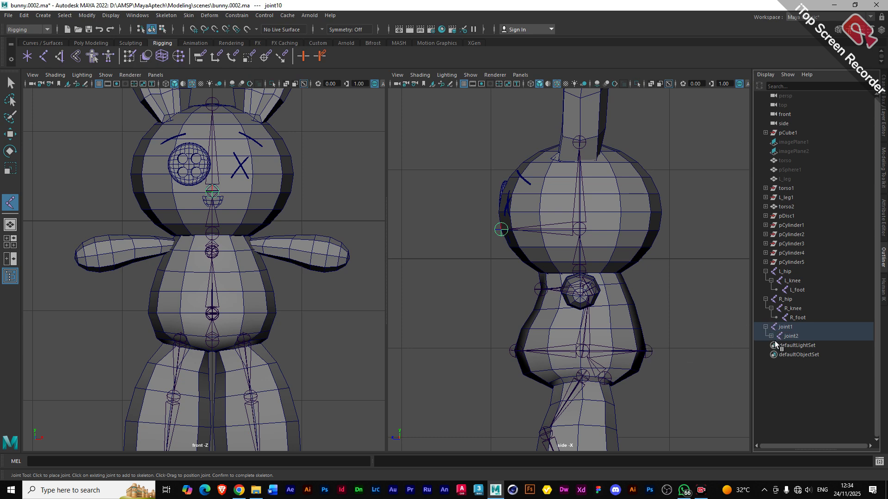
click(771, 336)
click(777, 345)
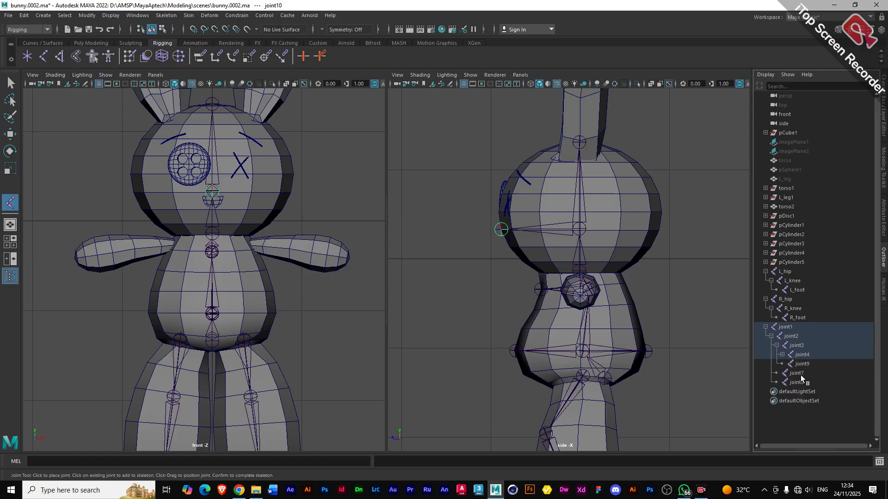
click(782, 354)
click(786, 327)
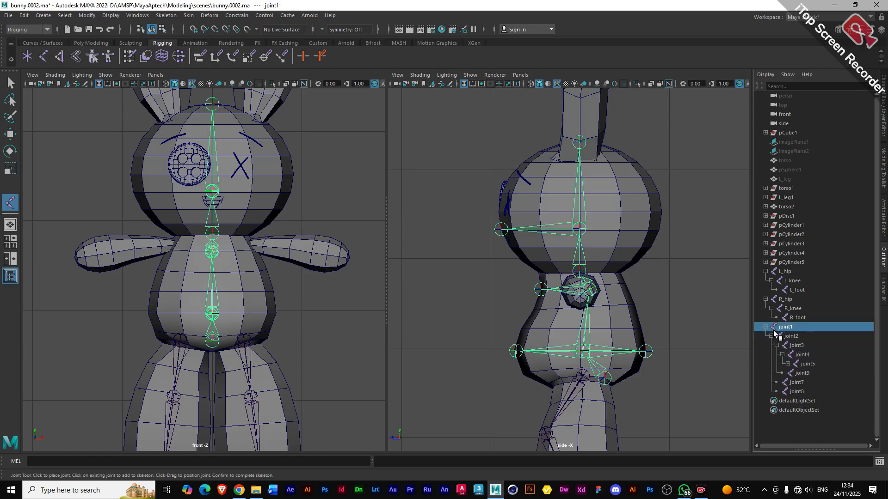
double_click(787, 328)
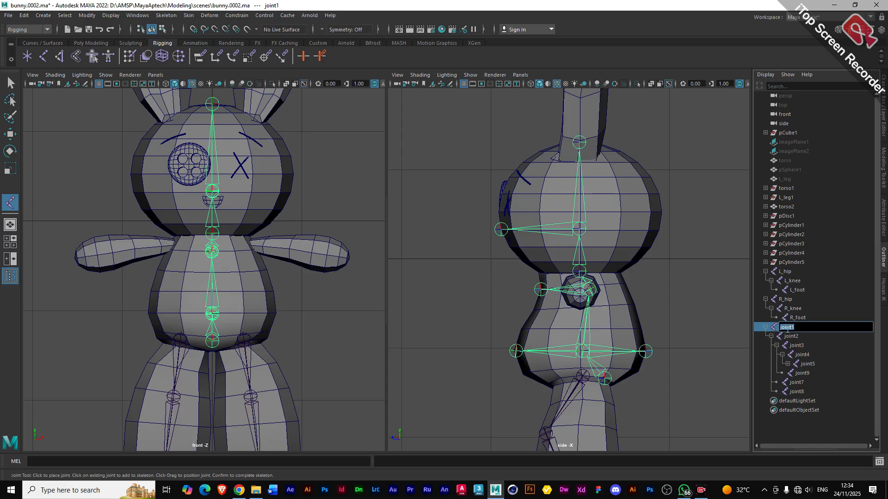
text(spine)
- Rename the belly joint as abdomen and the upper chest joint below it in the hierarchy as chest
click(792, 338)
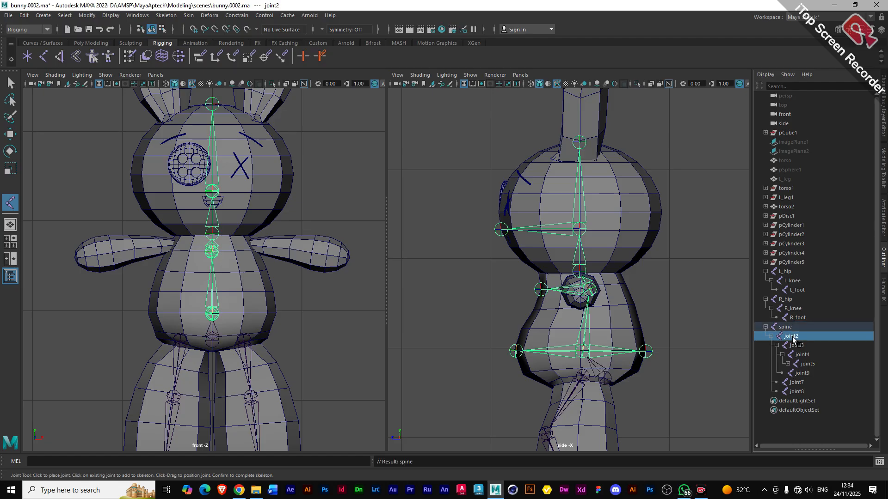
double_click(793, 338)
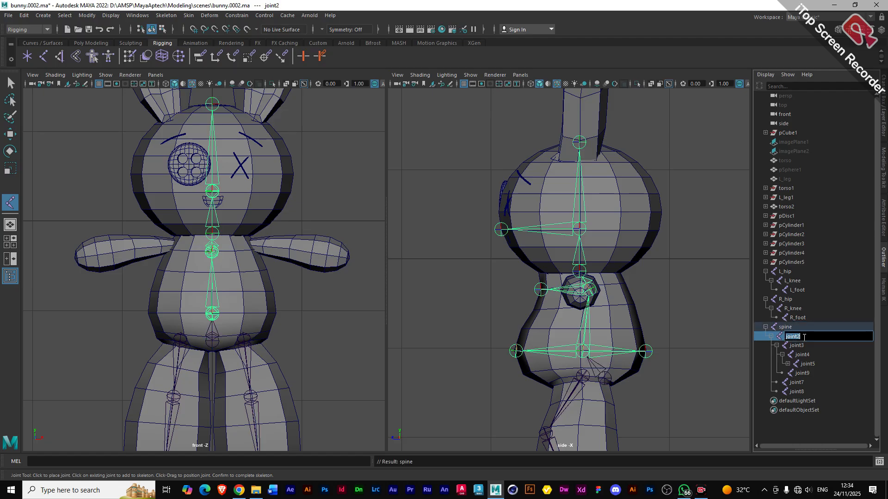
text(abd)
text(omen)
click(797, 347)
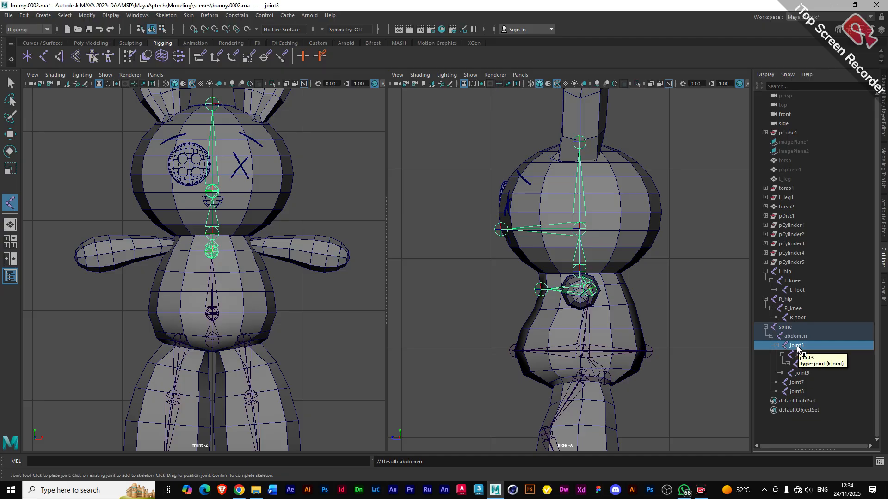
double_click(798, 348)
text(che)
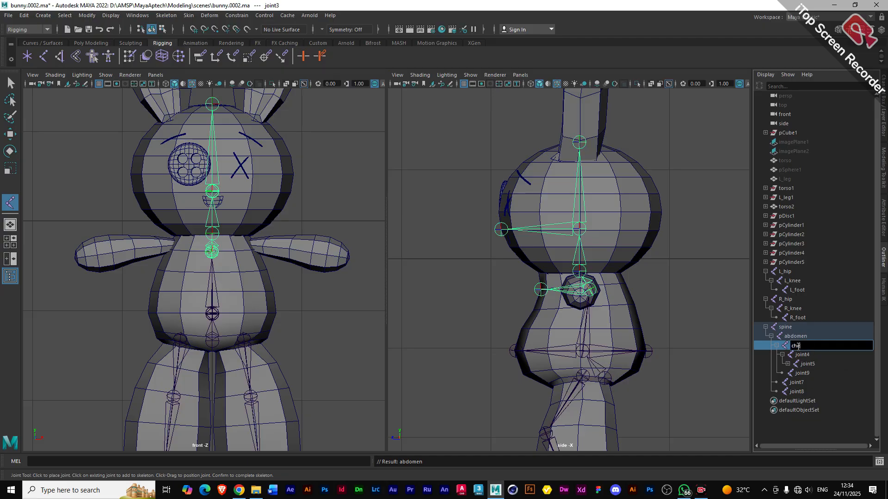
text(st)
- Rename the joint at the base of the neck as neck and its child joint as head
click(801, 355)
double_click(801, 355)
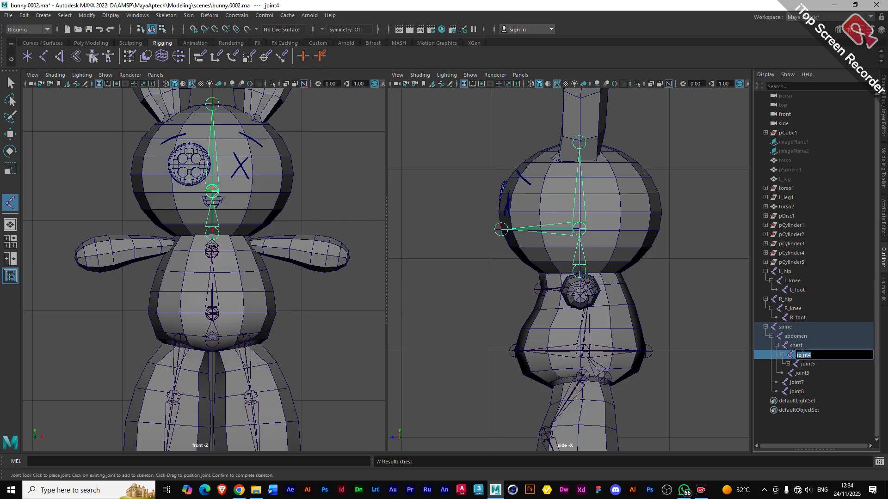
text(neck)
key(Return)
click(810, 364)
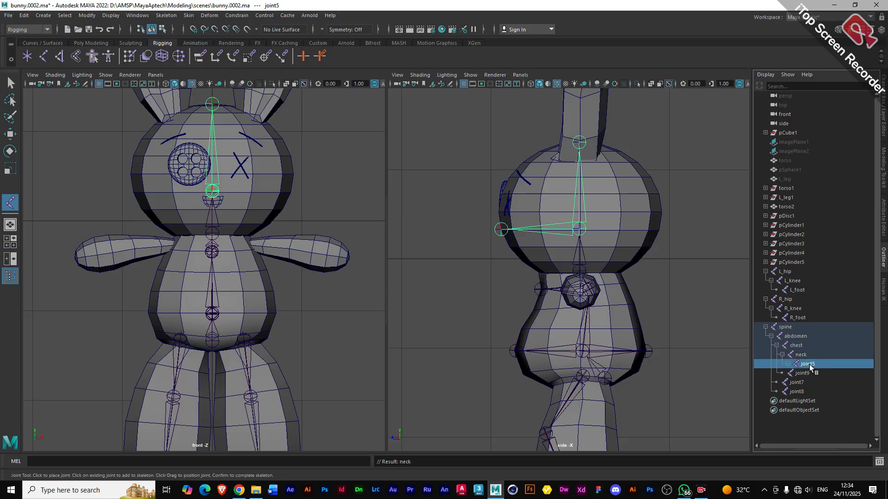
double_click(809, 364)
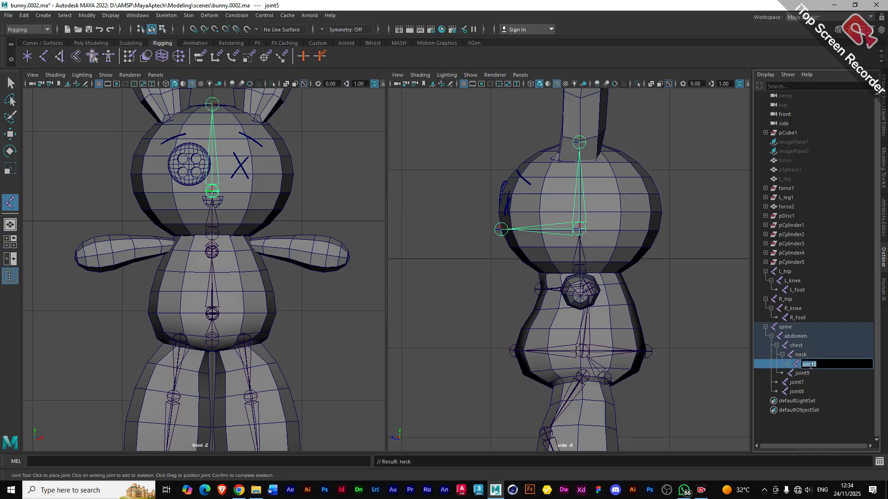
text(head)
key(Return)
- Expand the head joint and rename its children, the top-of-head joint as headTip and the front-of-face joint as nose
click(788, 364)
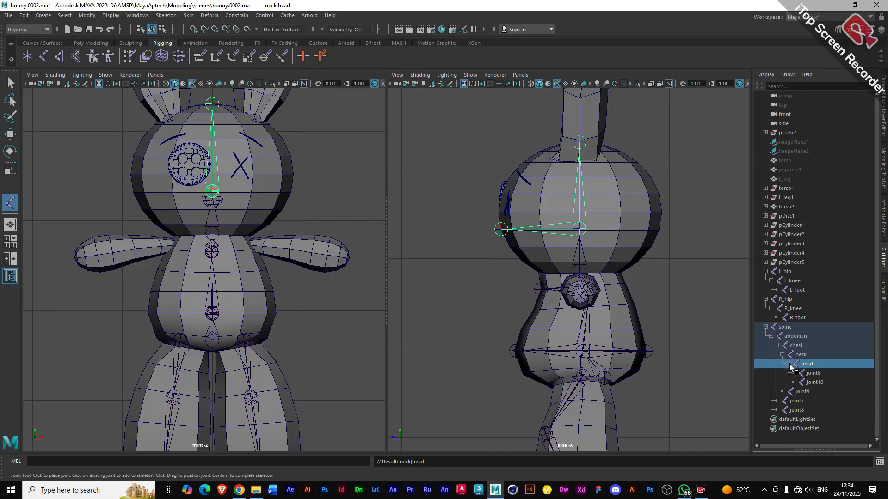
click(815, 382)
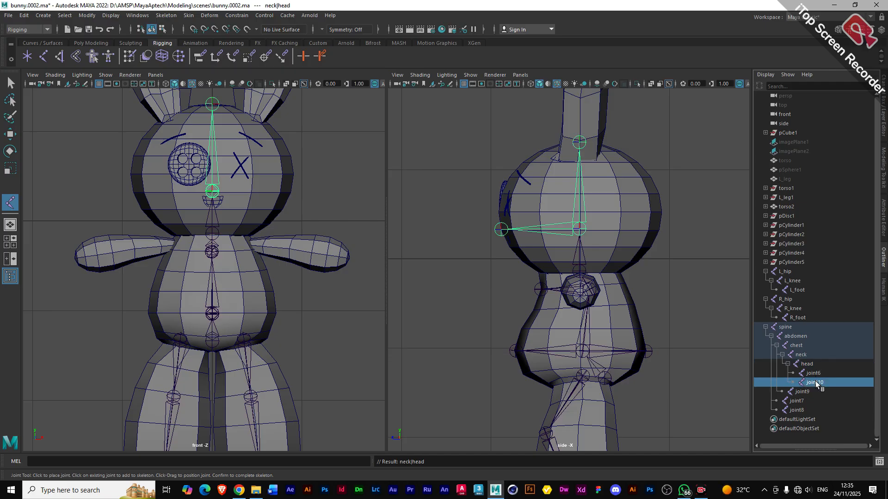
click(813, 374)
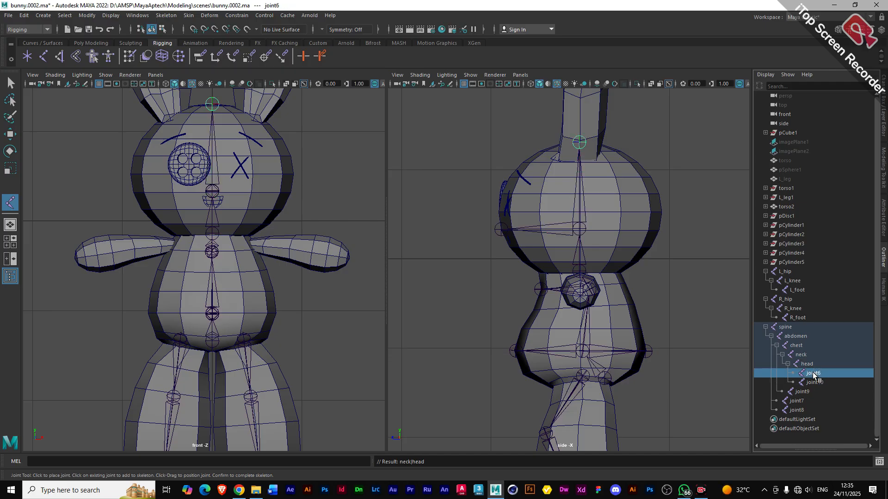
double_click(814, 373)
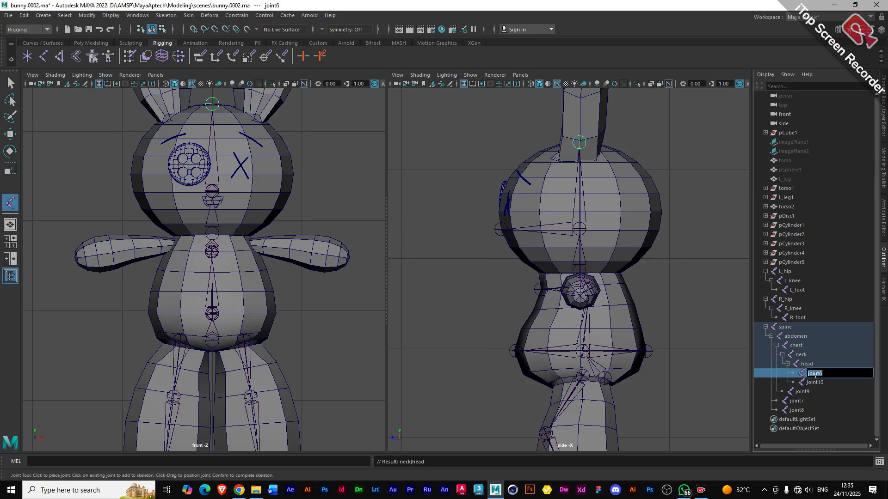
text(headTip)
key(Return)
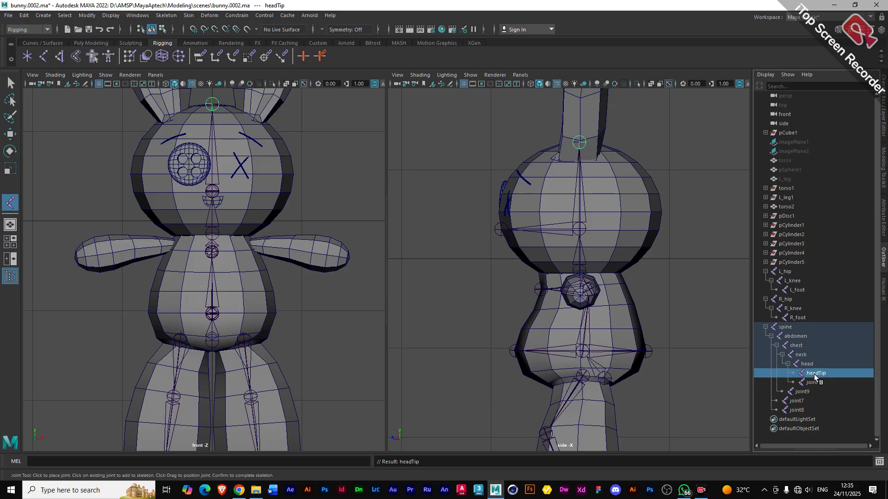
click(814, 383)
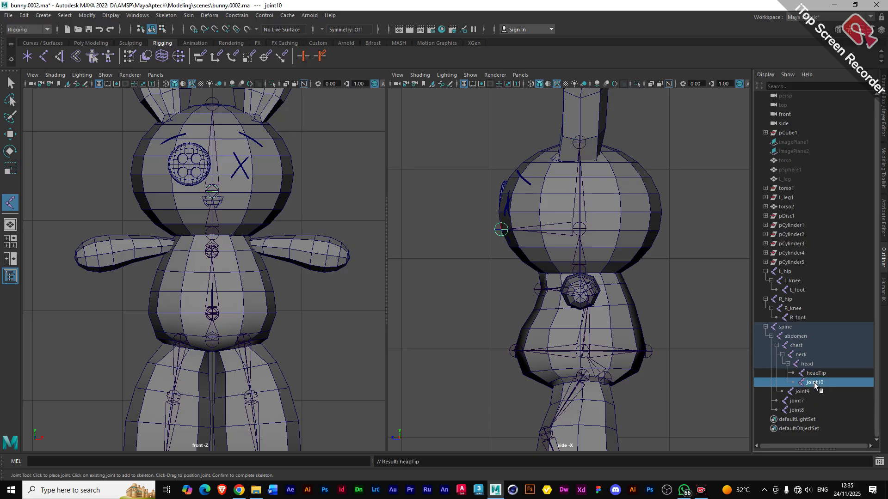
double_click(814, 382)
text(nose)
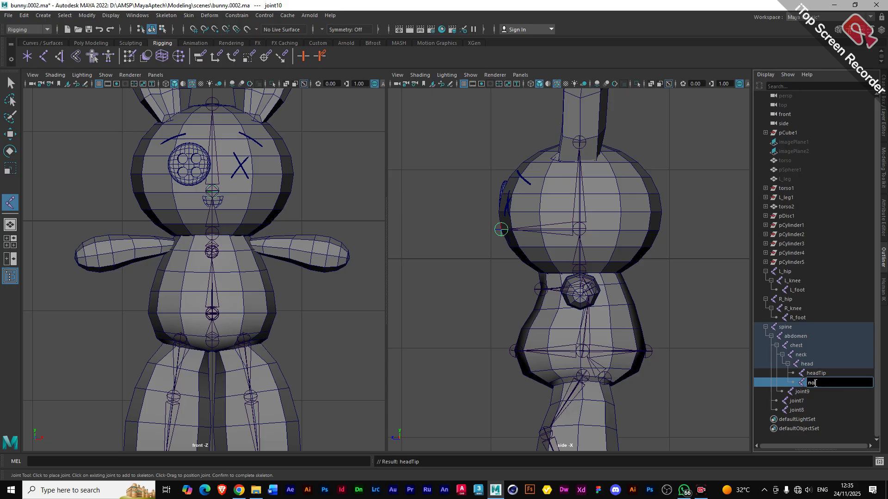
key(Return)
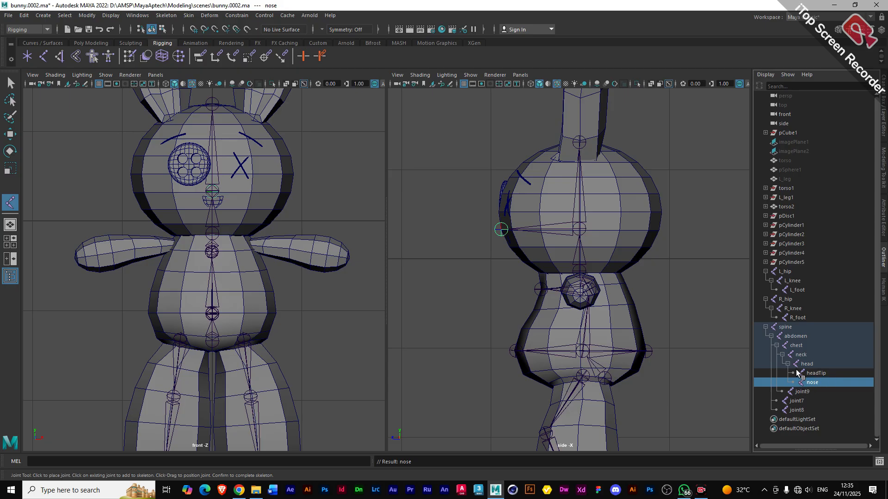
- Rename the joint at the chest's front surface as chestTip and the joint at the torso's back surface as butt
click(800, 392)
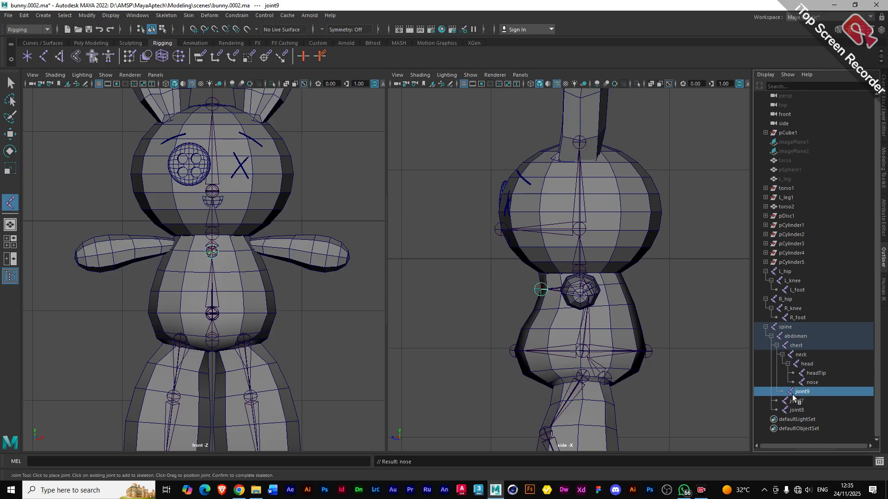
double_click(798, 392)
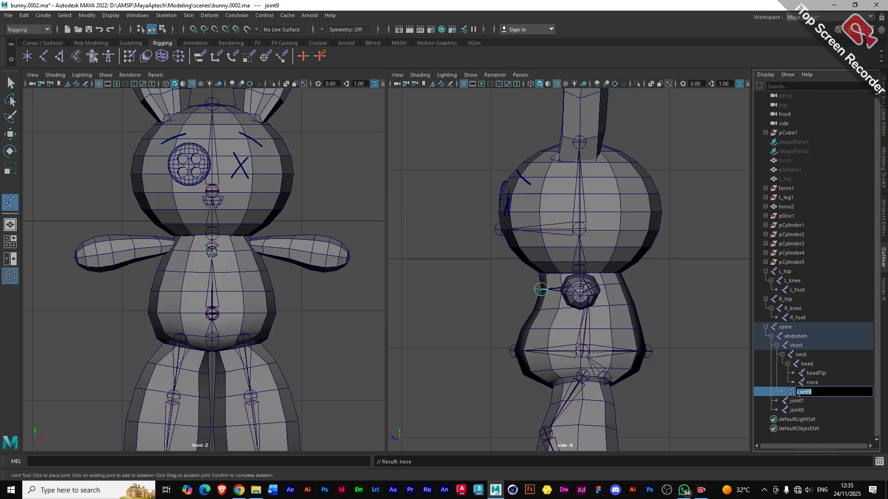
text(chest1)
text(ip)
click(795, 402)
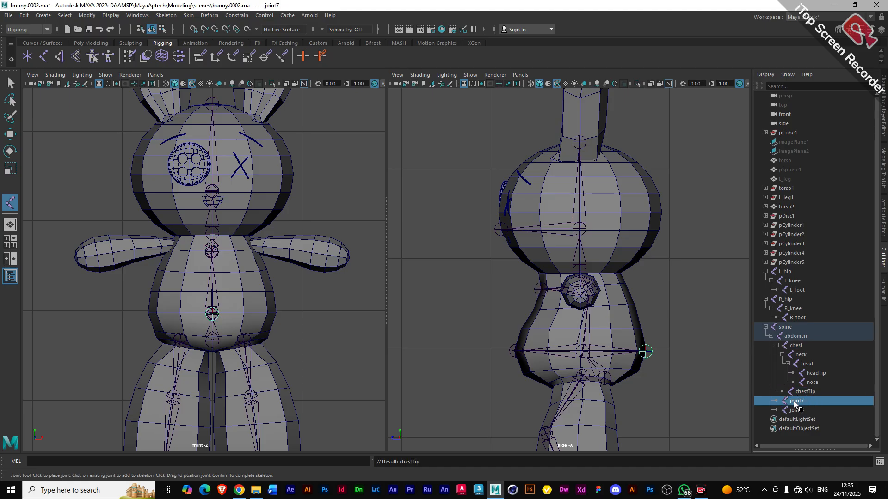
double_click(795, 402)
text(bu)
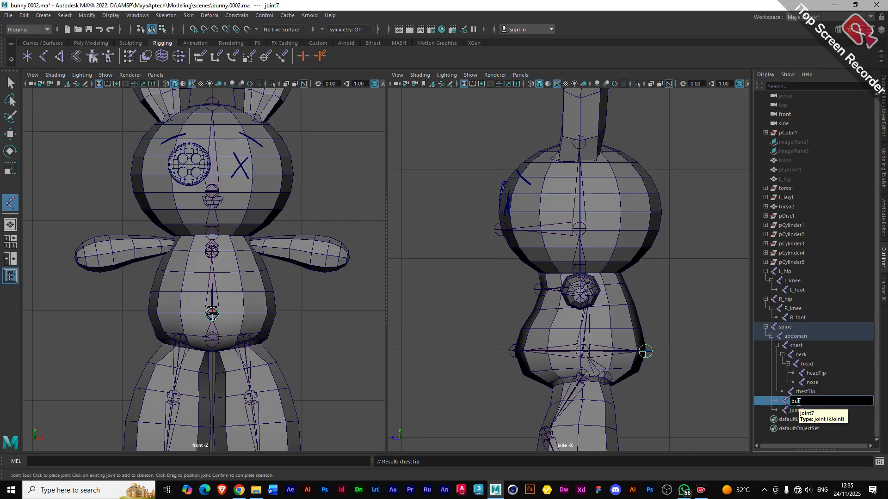
text(tt)
key(Return)
- Rename the joint at the belly's front surface as AbdomenTip and leave the Joint tool
click(796, 411)
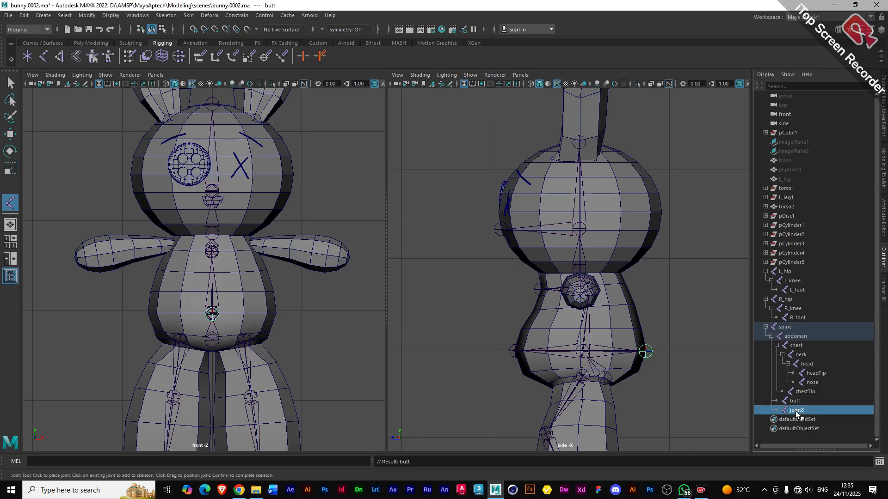
double_click(796, 410)
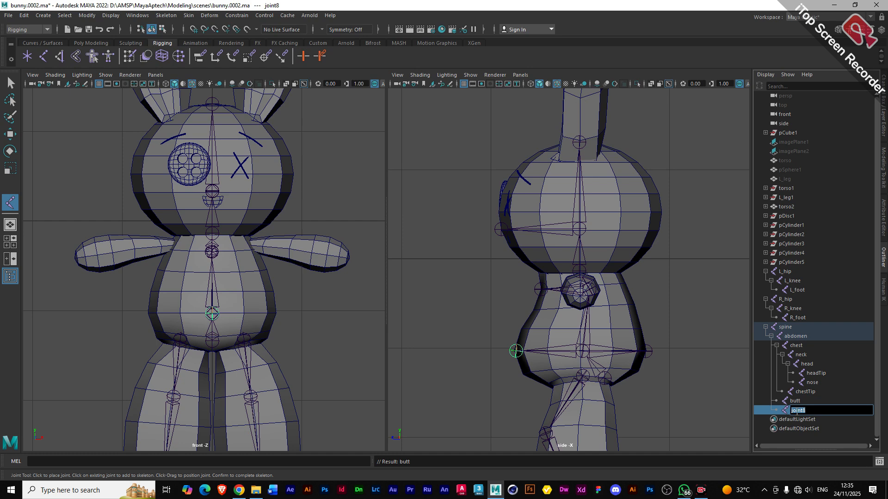
text(AbdomenTip)
key(Return)
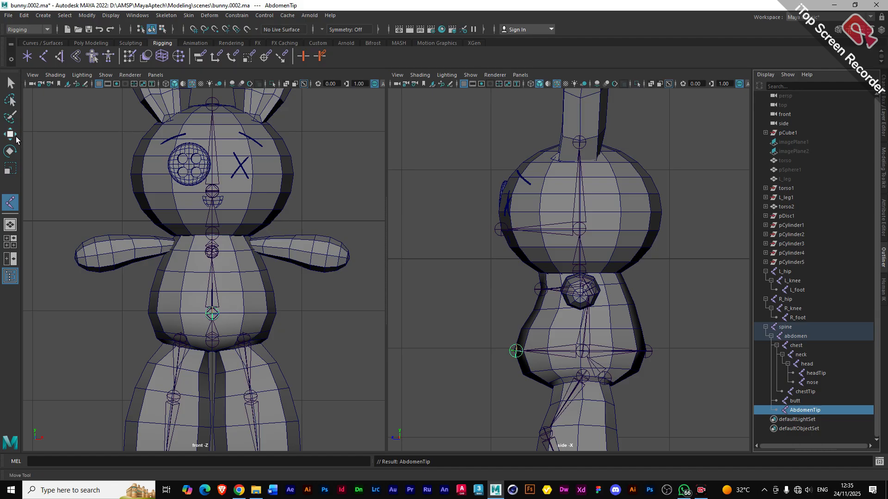
click(10, 98)
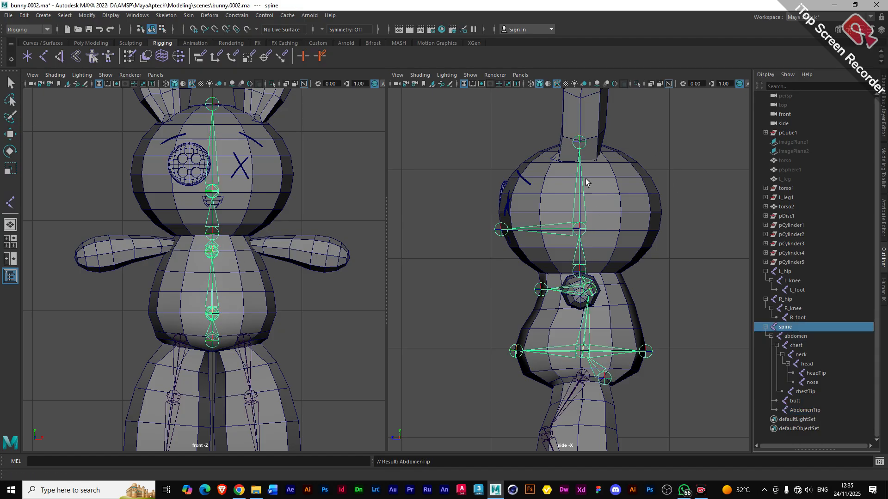
- Branch a three-joint chain off the chest joint in the front view, placing joints at the left arm's shoulder, elbow and hand tip
click(579, 234)
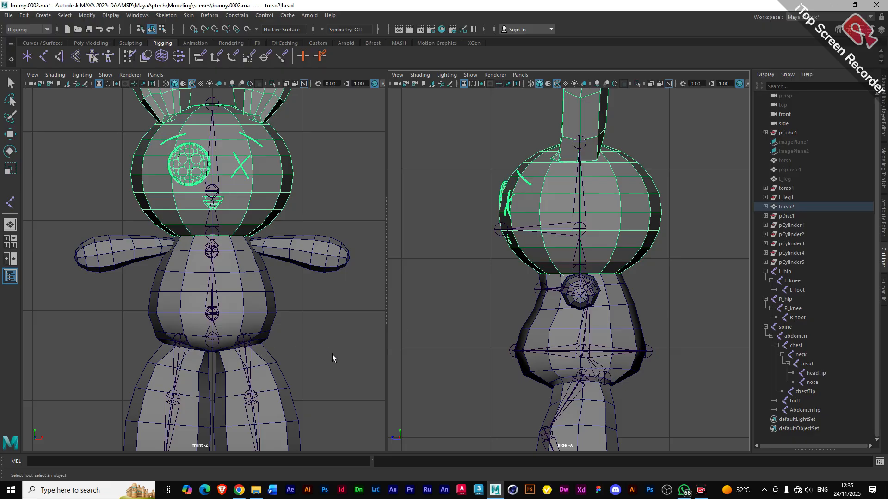
scroll(278, 366, down, 5)
scroll(198, 333, up, 6)
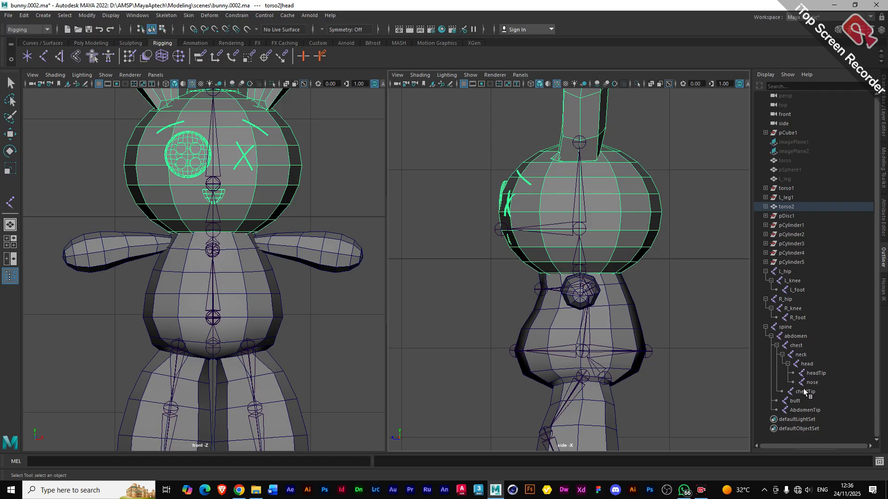
click(795, 346)
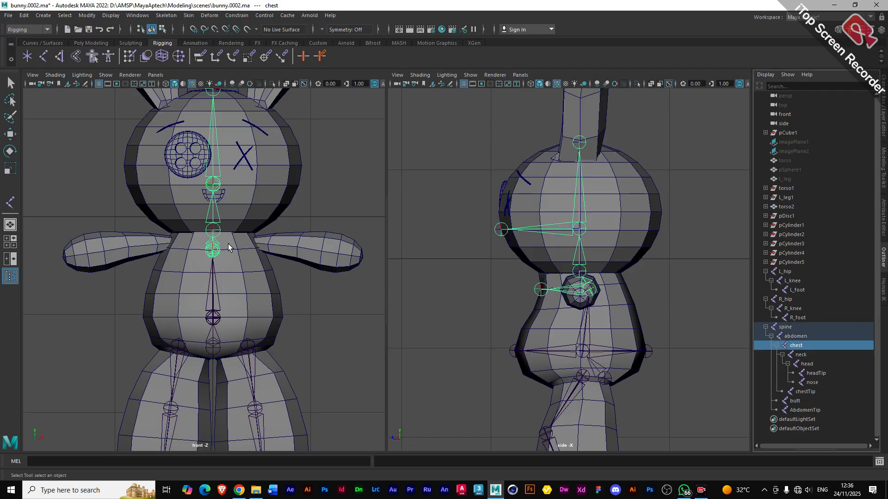
click(10, 202)
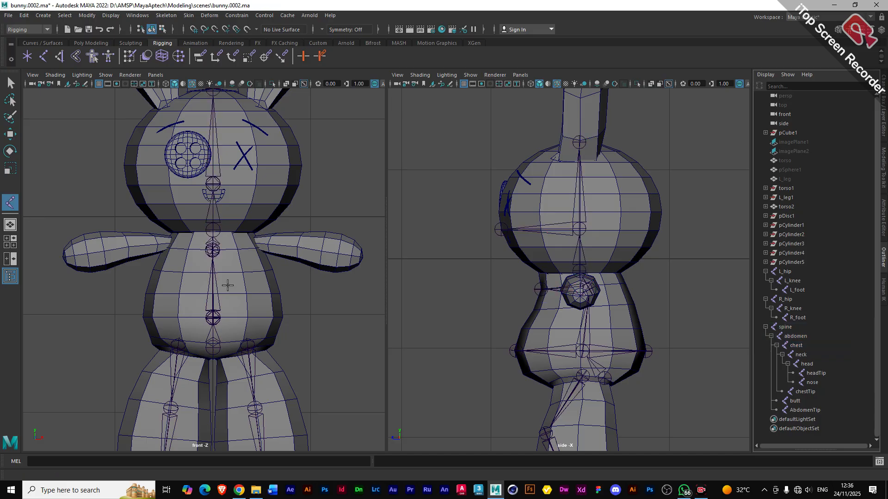
click(798, 346)
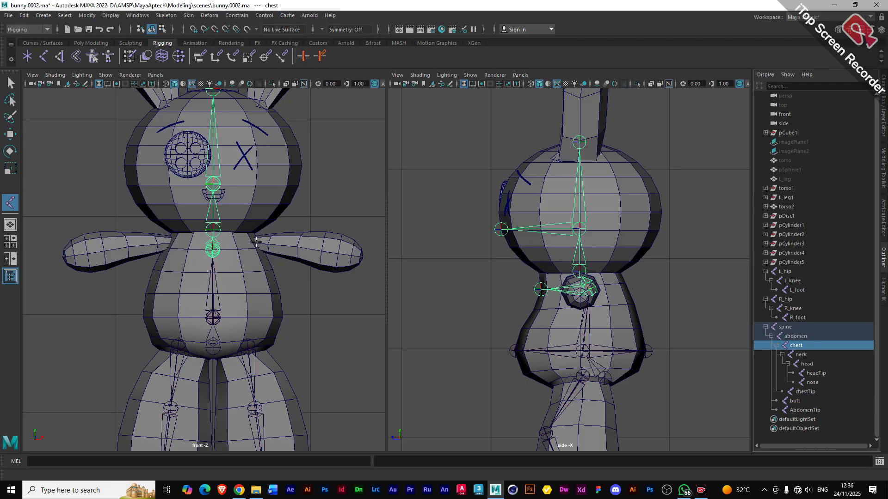
click(257, 243)
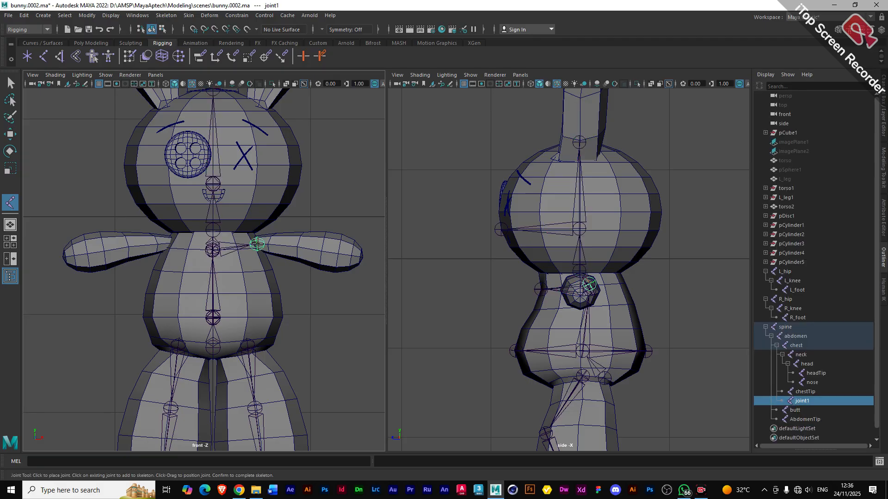
click(298, 247)
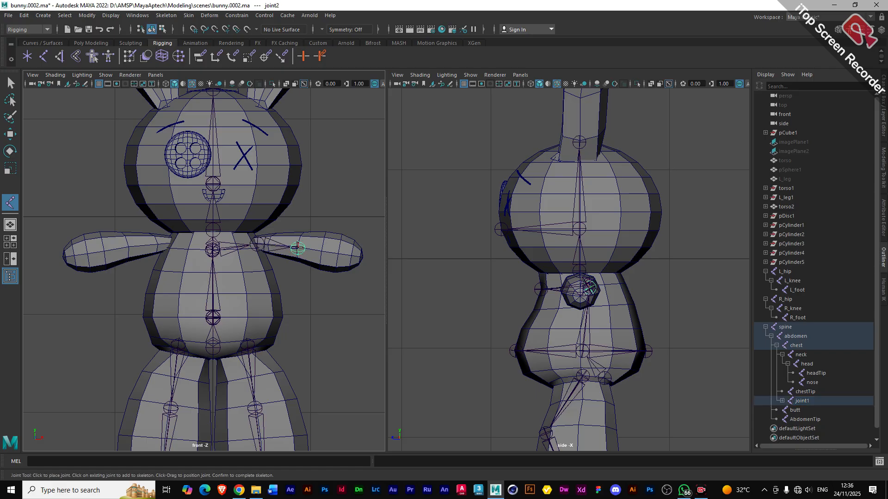
click(363, 257)
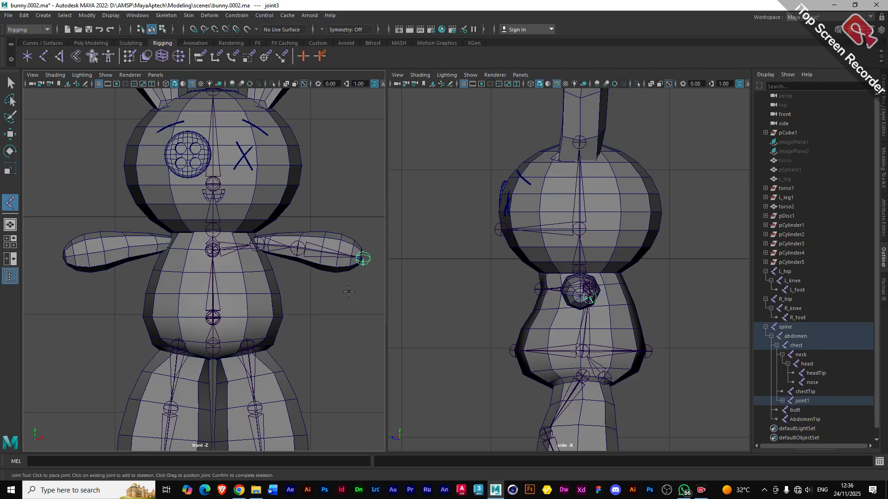
key(Return)
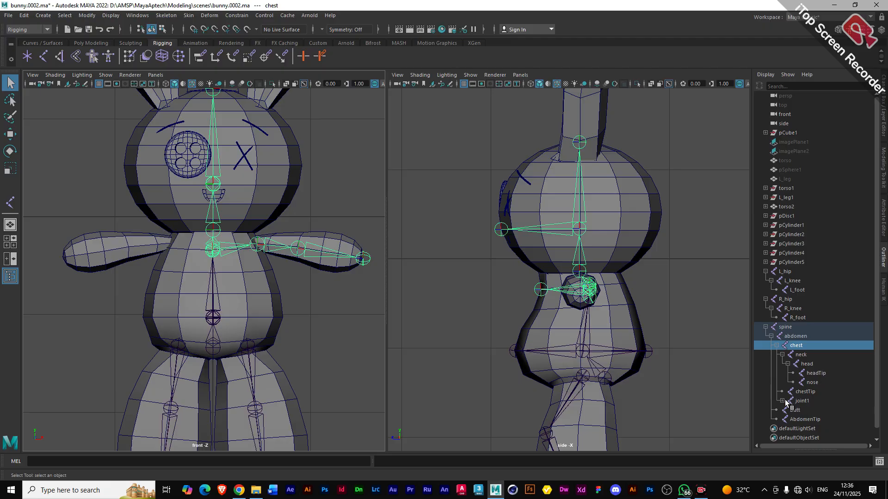
- Rename the first joint of the new left arm chain as L_shoulder
click(802, 401)
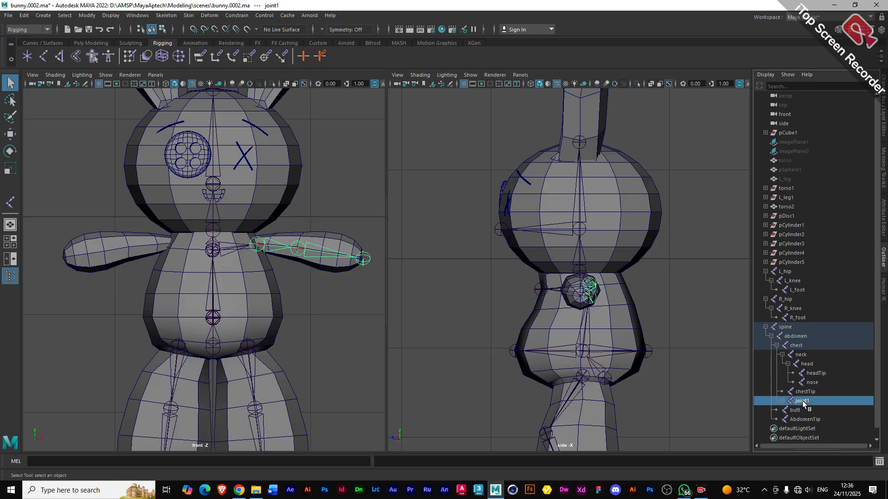
double_click(802, 400)
text(L)
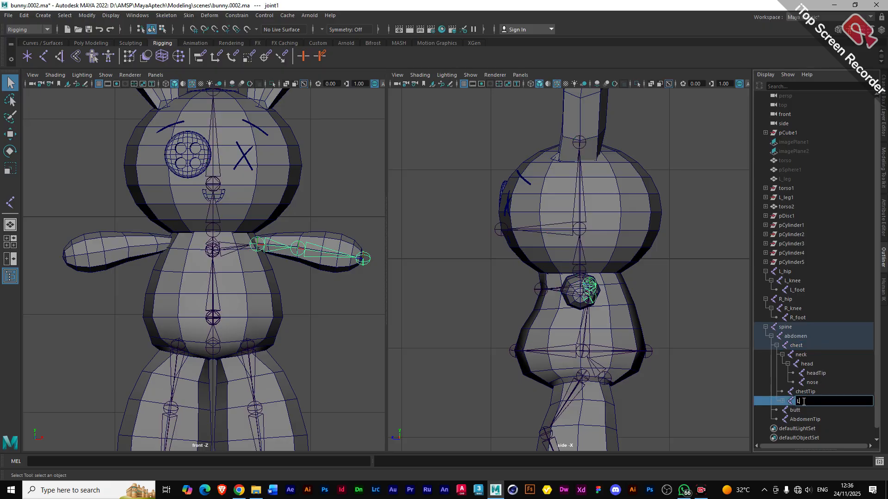
text(_shoulder)
- Expand the shoulder joint's hierarchy and rename its child joints as L_elbow and L_hand
click(782, 401)
click(805, 410)
click(788, 410)
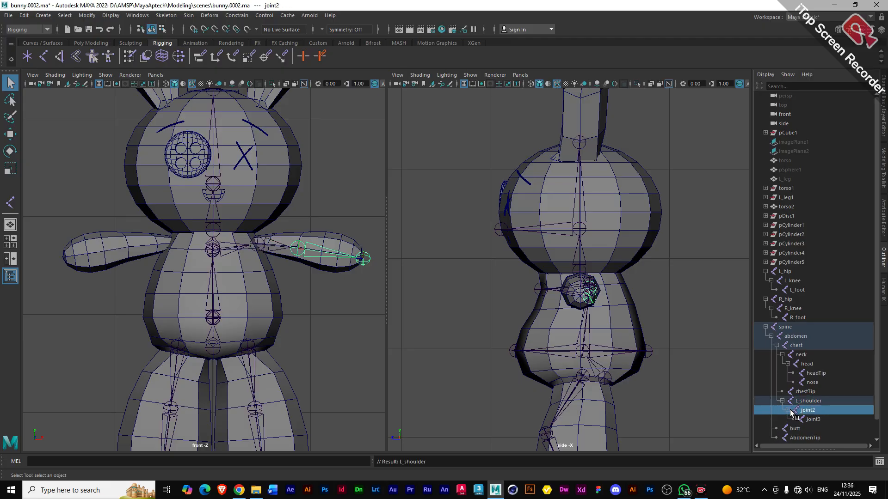
double_click(808, 410)
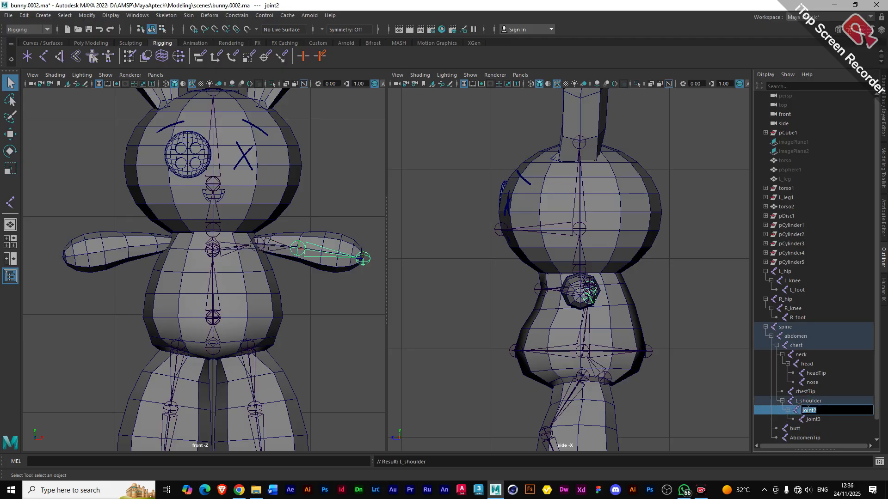
text(L_elbow)
double_click(814, 420)
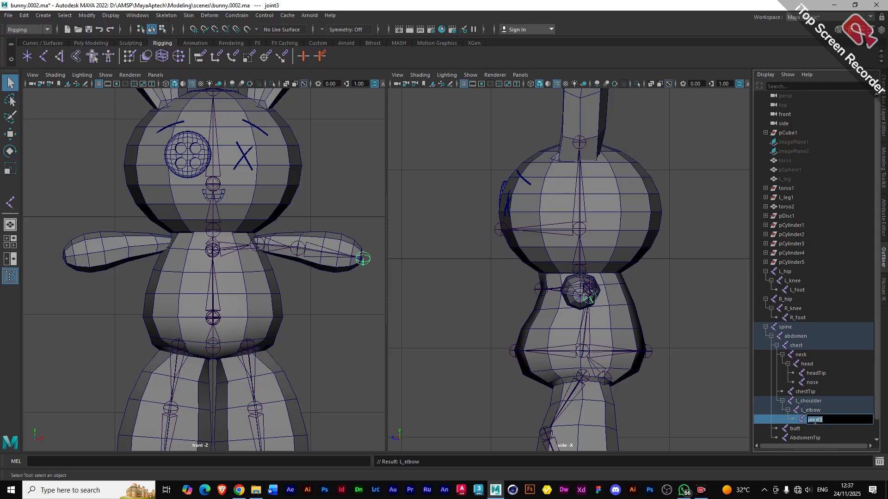
text(L_hand)
key(Return)
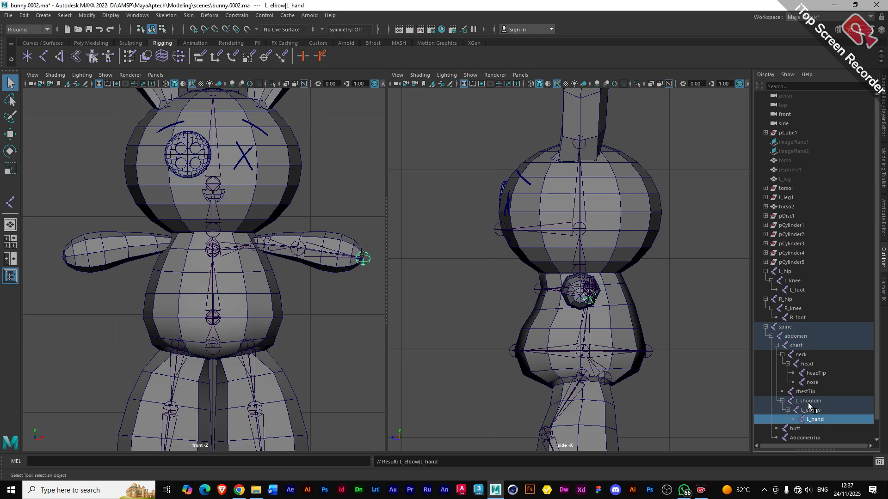
- Select the L_shoulder chain and replace the side view with the top orthographic view, framing the left arm
click(806, 401)
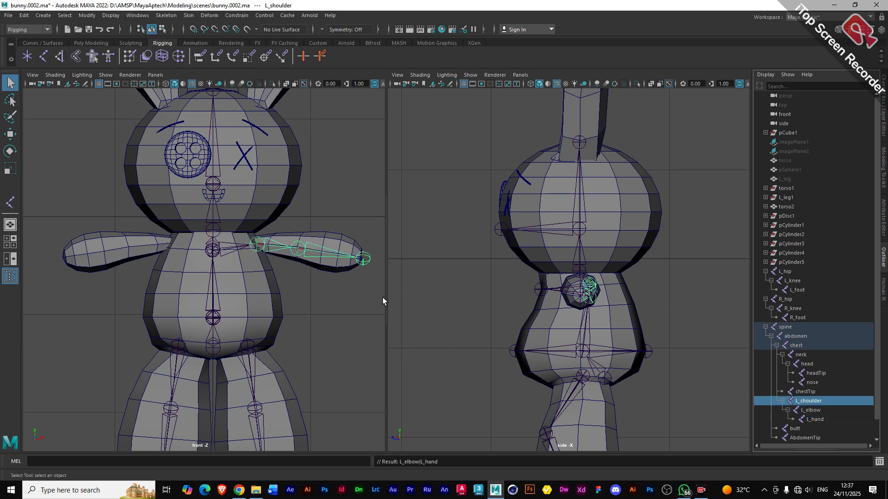
click(526, 76)
mouse_move(565, 103)
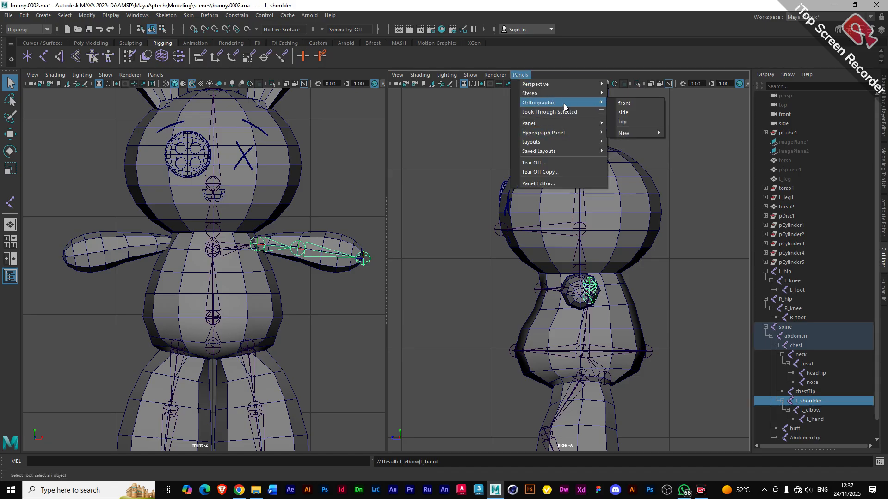
click(624, 122)
scroll(595, 276, up, 5)
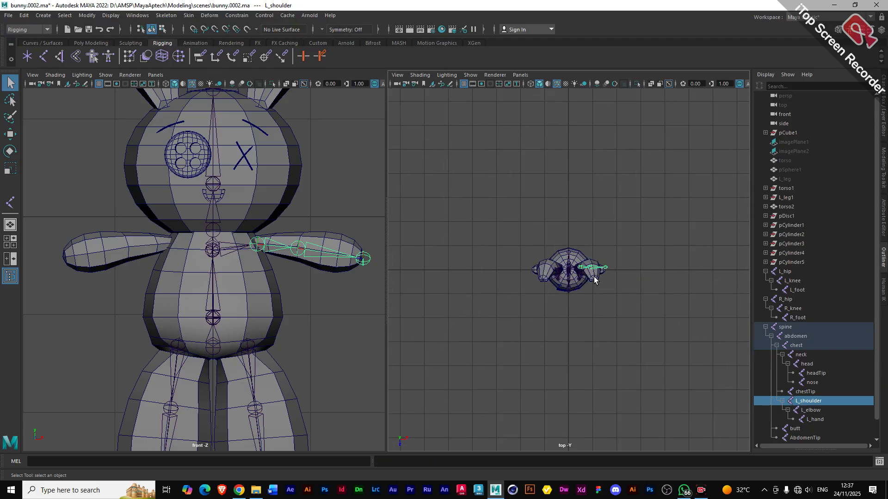
scroll(594, 276, up, 5)
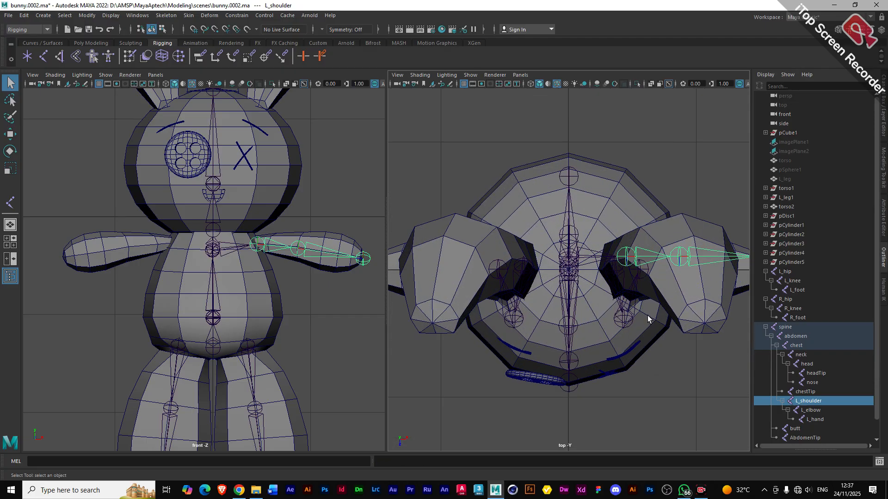
alt+middle_drag(687, 314, 529, 314)
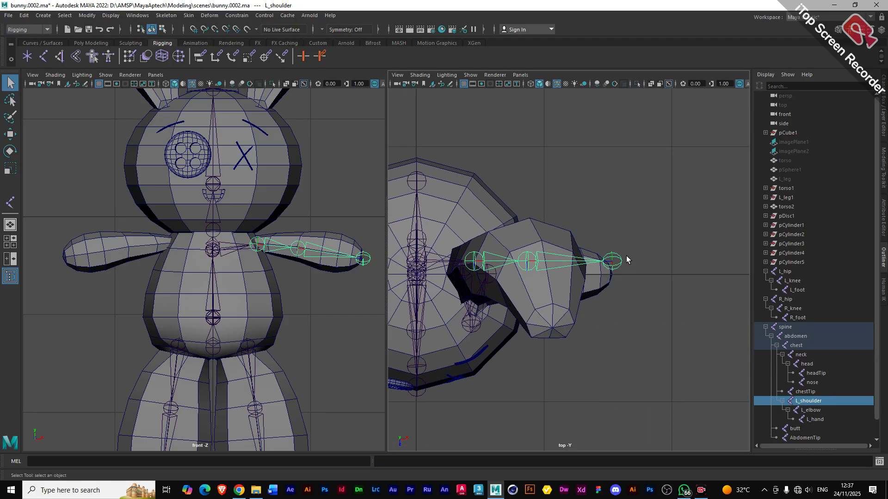
- Move the L_hand joint forward in the top view to line up with the tip of the arm mesh
click(612, 262)
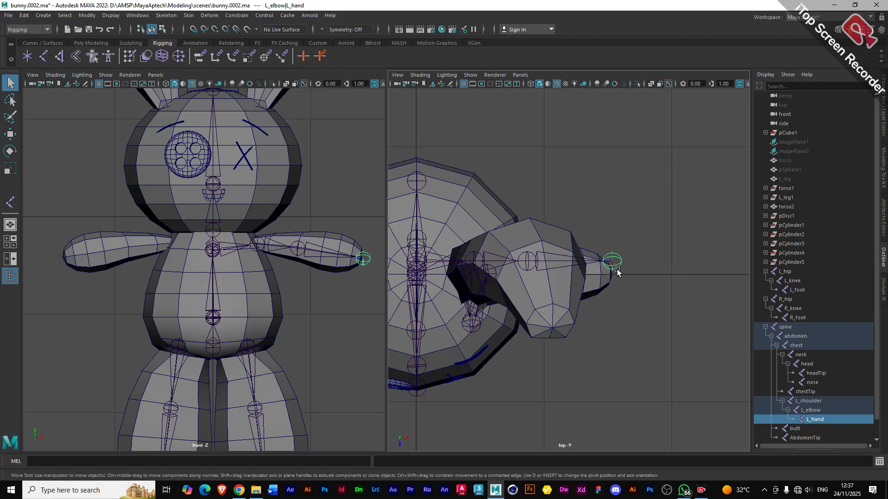
key(w)
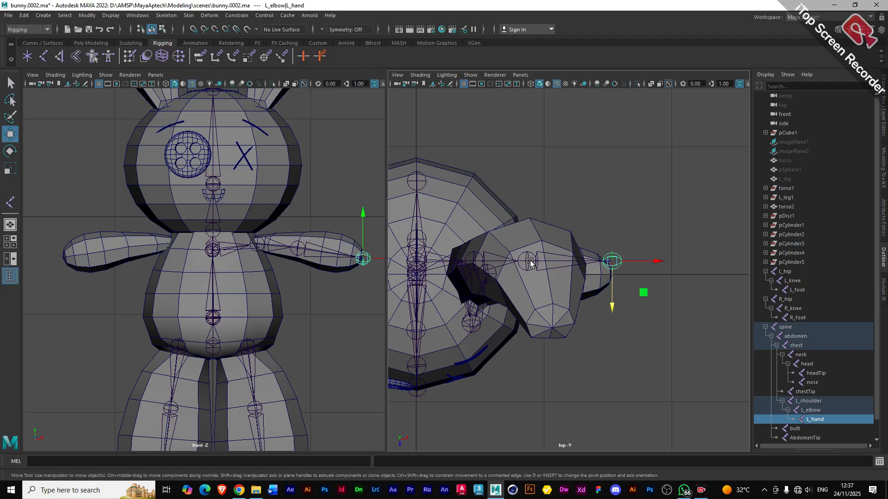
drag(612, 306, 612, 324)
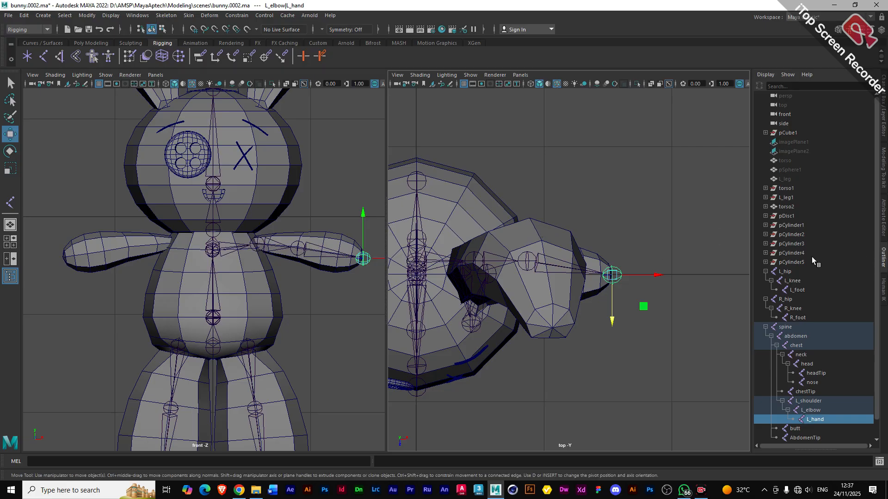
- Hide the ears mesh and move the L_shoulder joint slightly forward in the top view
click(567, 235)
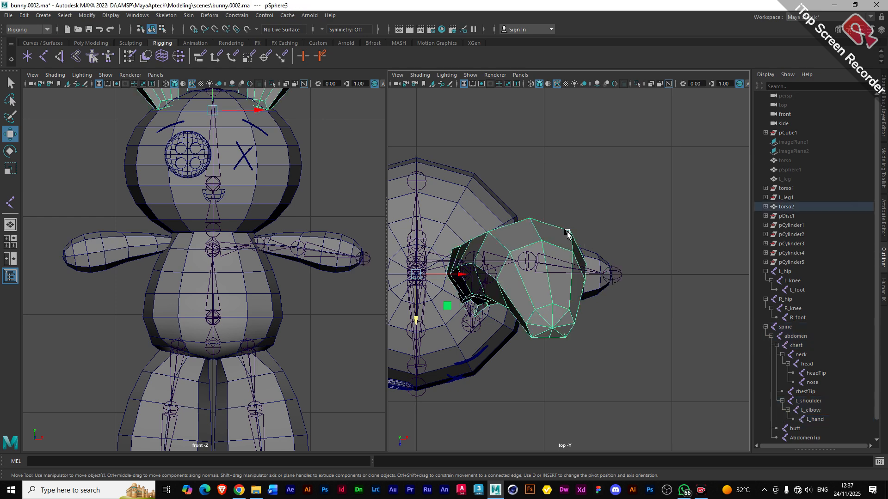
key(ctrl+h)
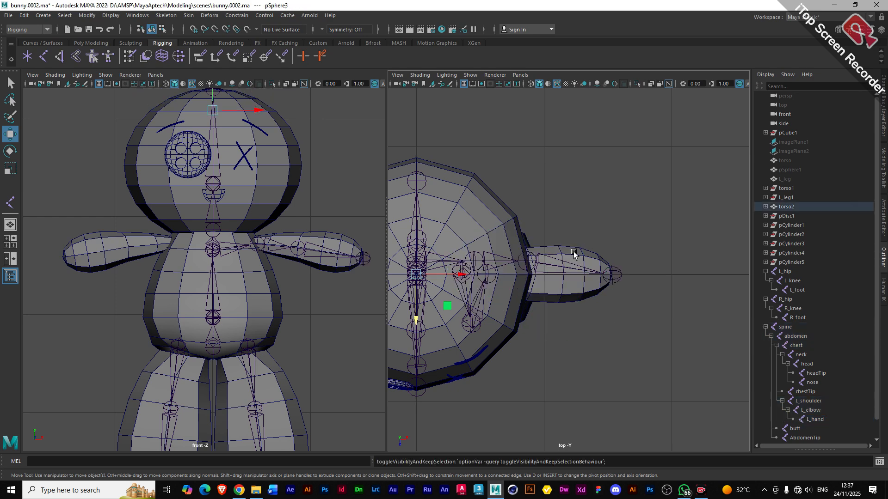
click(531, 261)
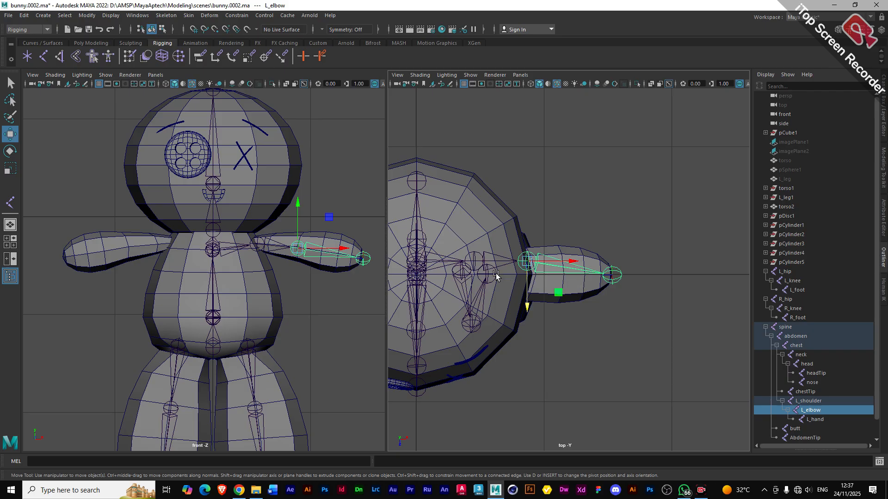
click(477, 259)
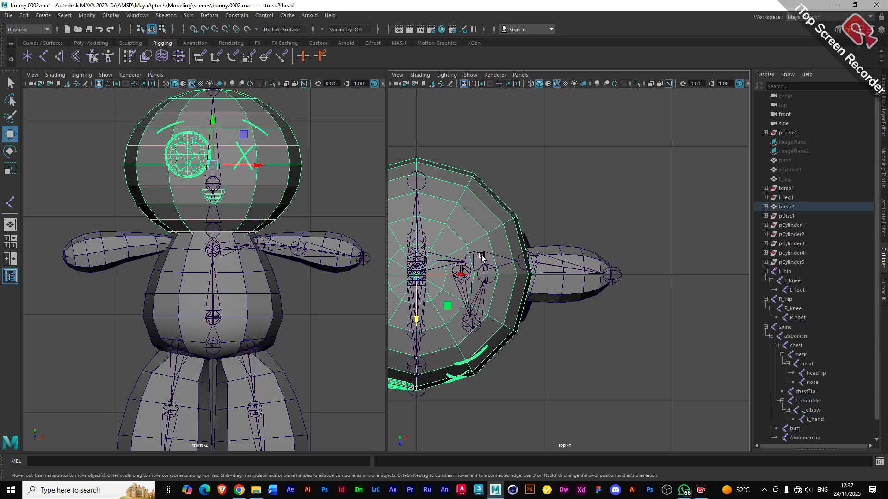
click(483, 256)
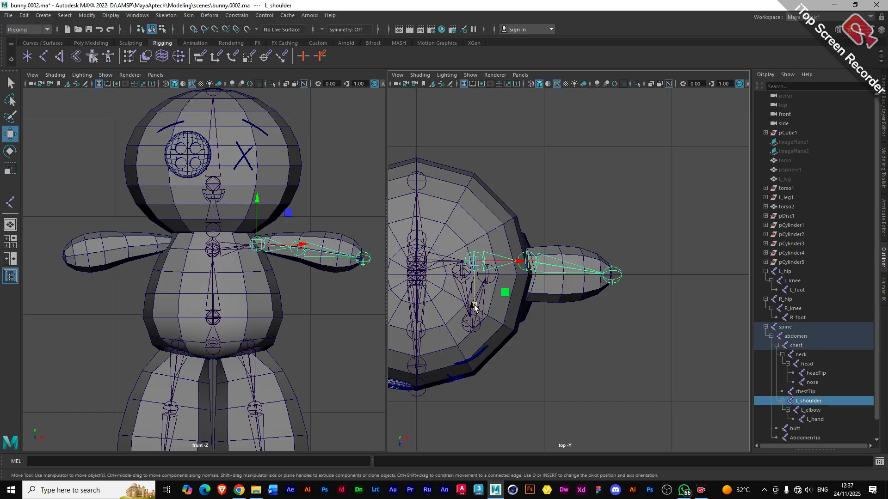
drag(475, 315, 474, 310)
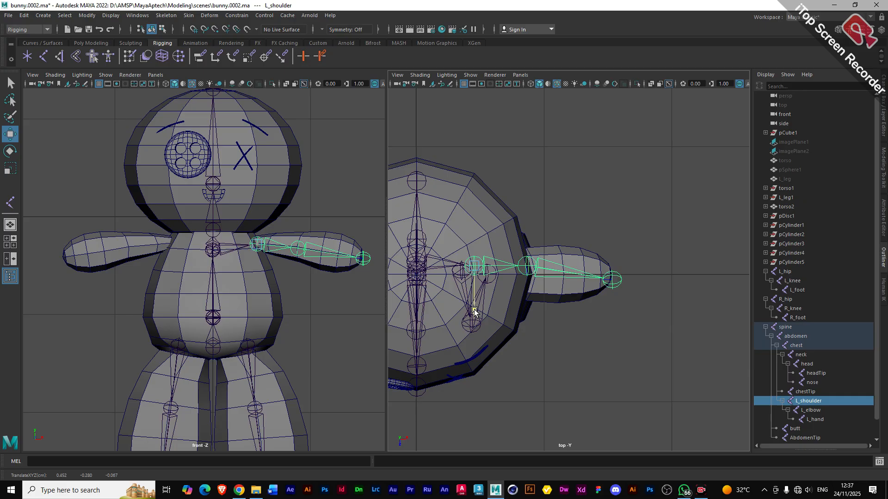
- Move the L_elbow joint slightly backward in the top view and adjust the L_hand joint to sit at the tip of the arm
click(540, 276)
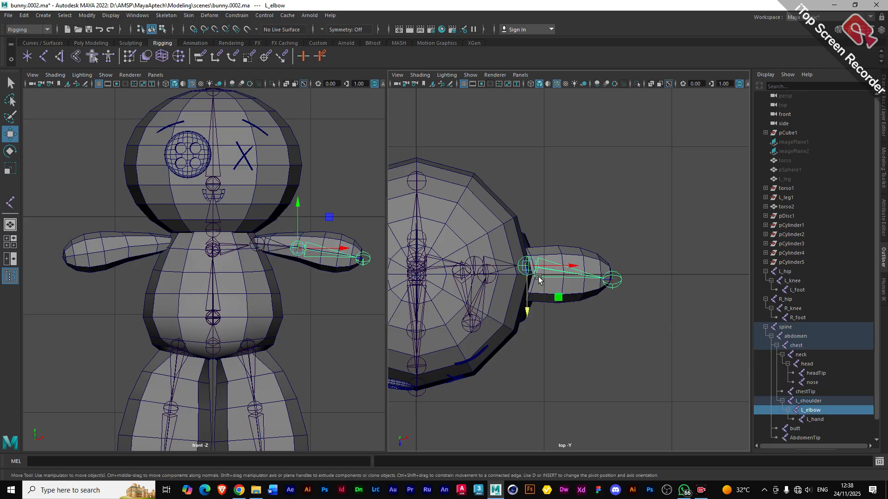
drag(525, 307, 528, 303)
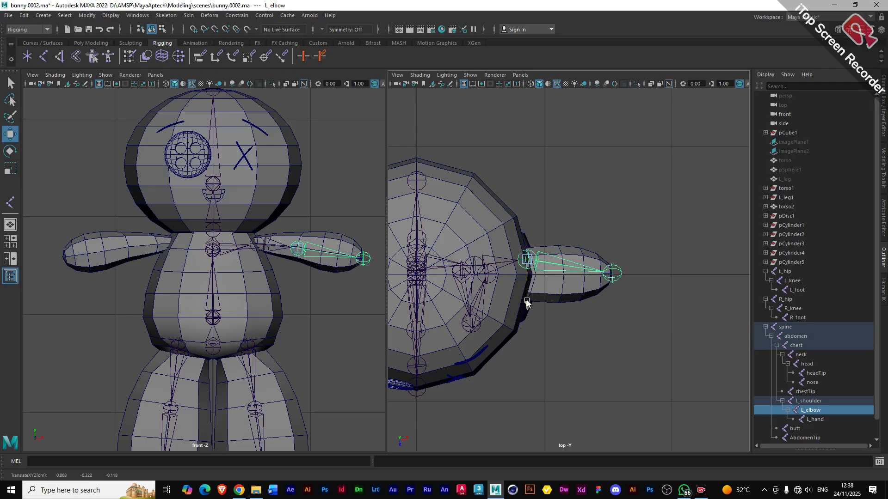
click(614, 273)
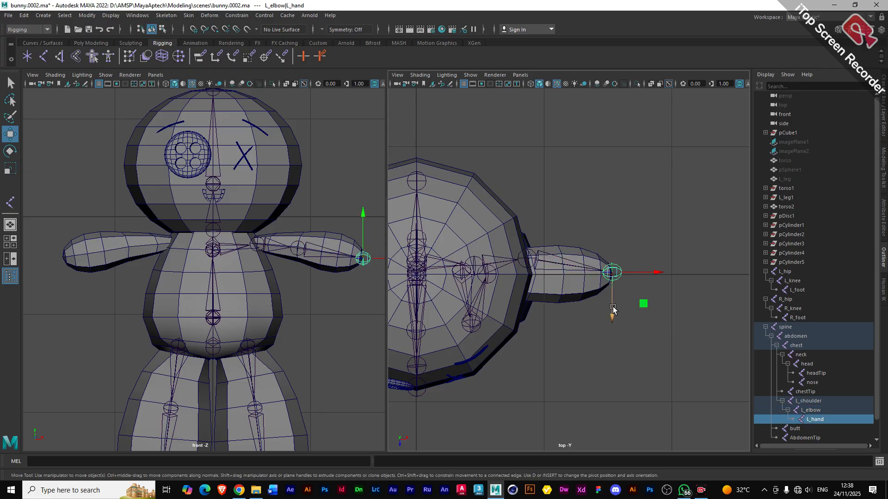
drag(613, 309, 612, 319)
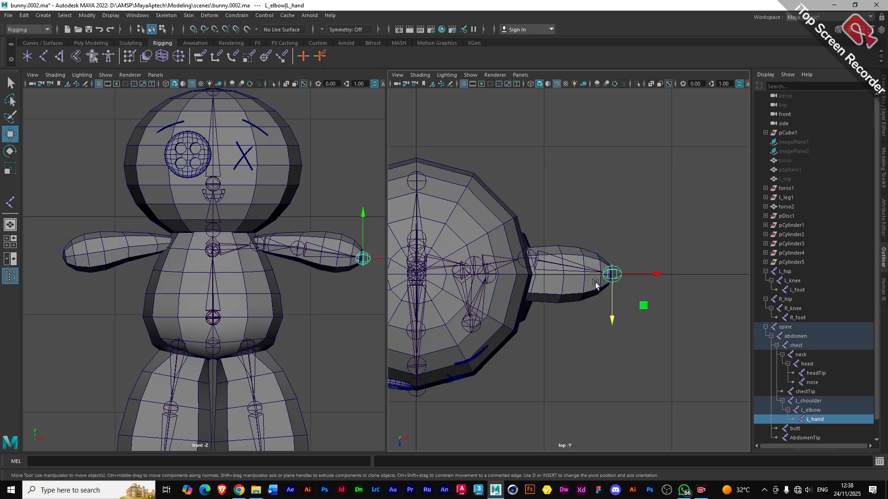
- Replace the top view with the side orthographic view
click(520, 75)
mouse_move(560, 105)
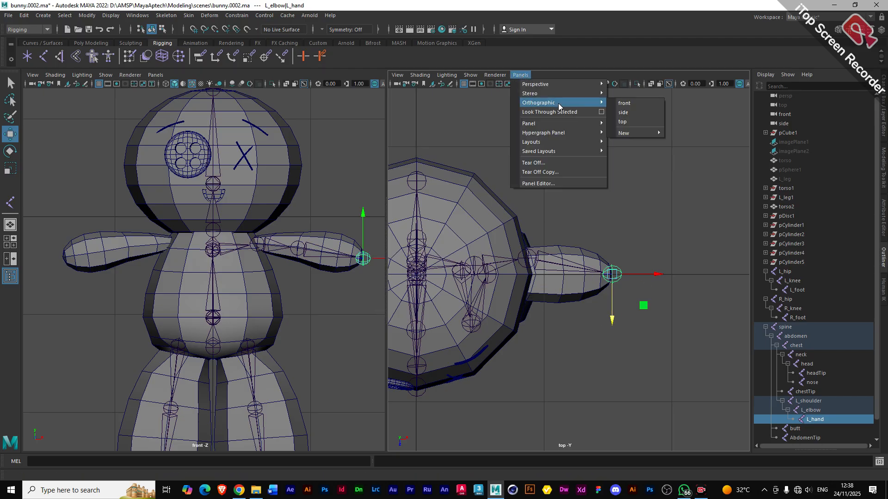
click(625, 113)
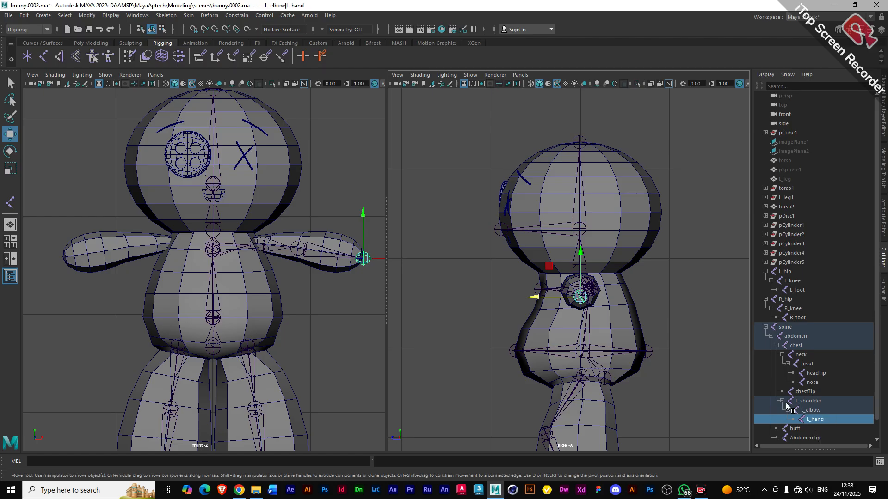
- Check the hidden objects in the outliner and expand torso2 and its head mesh to look for the hidden ears
click(786, 179)
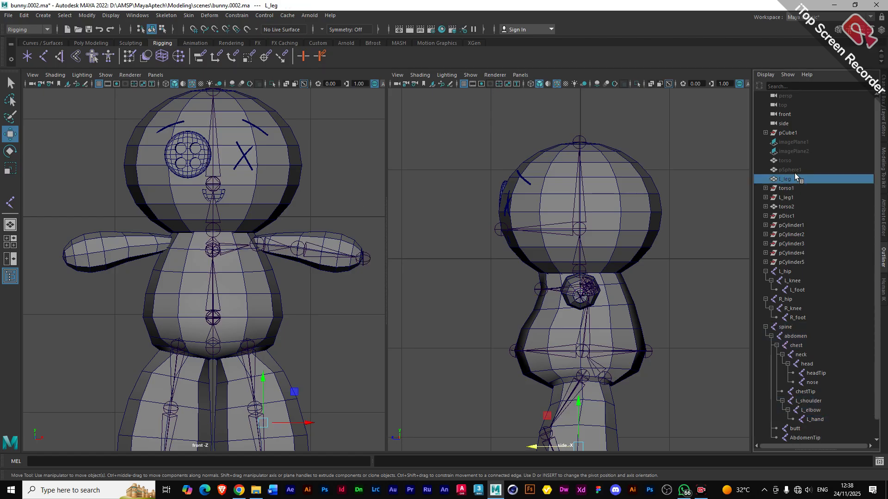
click(779, 160)
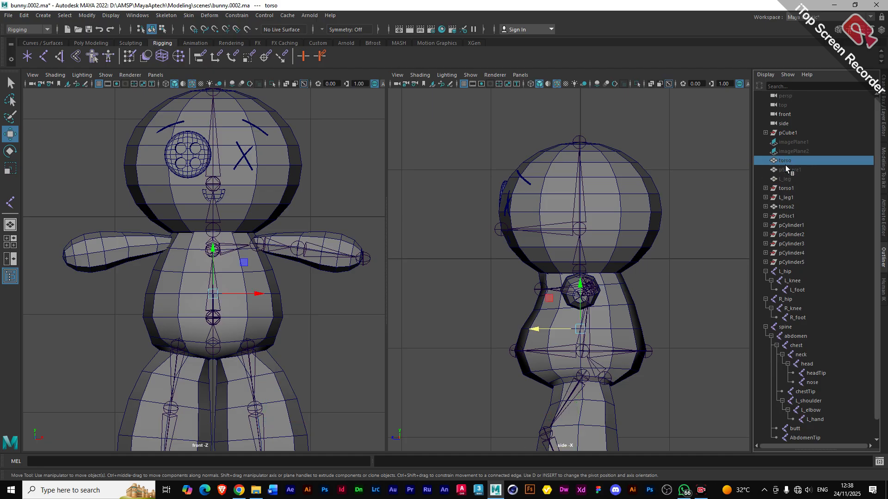
click(787, 169)
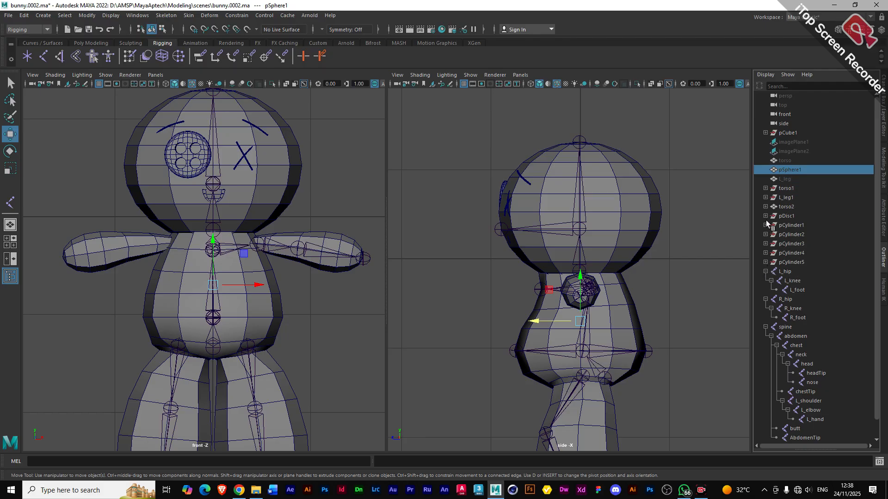
click(765, 206)
click(789, 226)
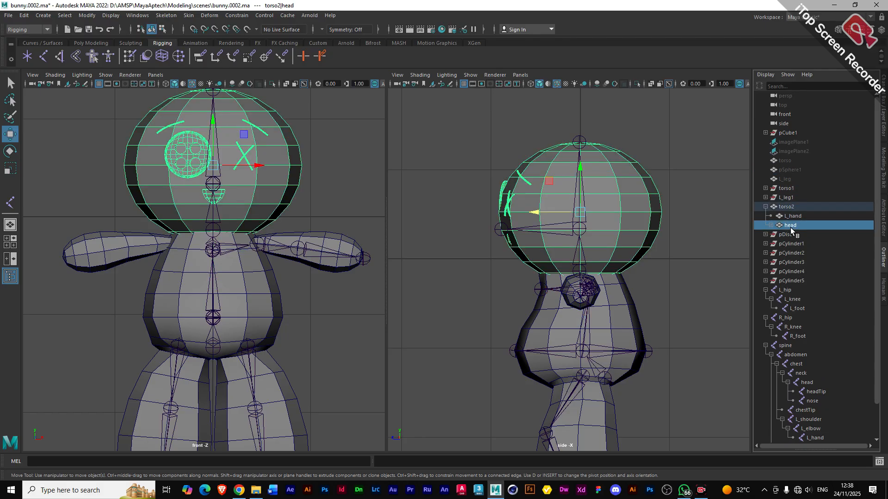
click(771, 226)
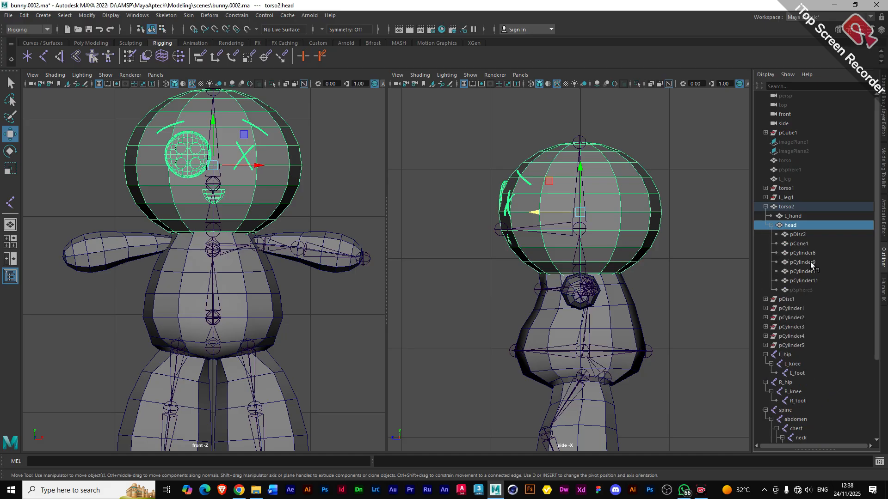
- Unhide the pSphere3 mesh under the head and rename it ears
click(799, 291)
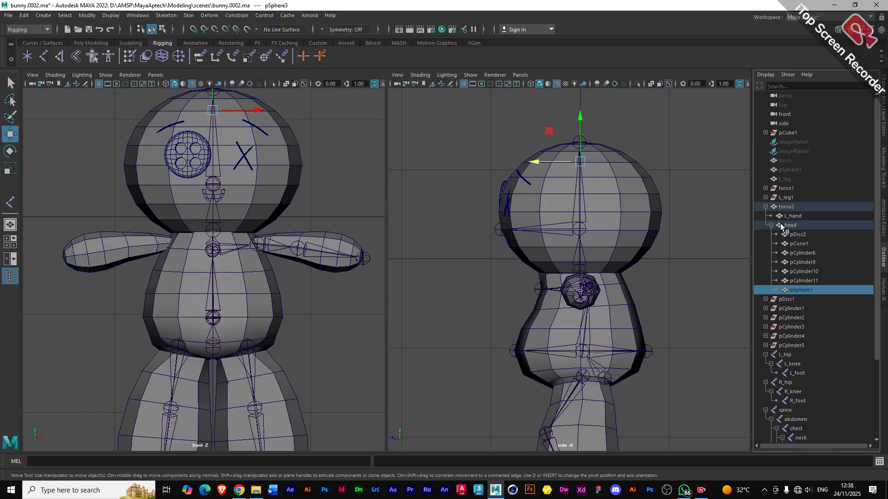
click(797, 235)
click(795, 244)
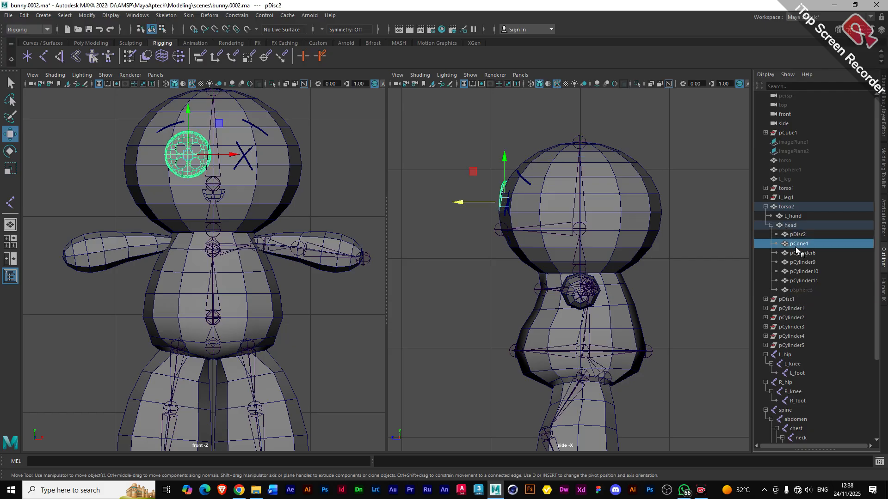
click(799, 263)
click(802, 272)
click(803, 281)
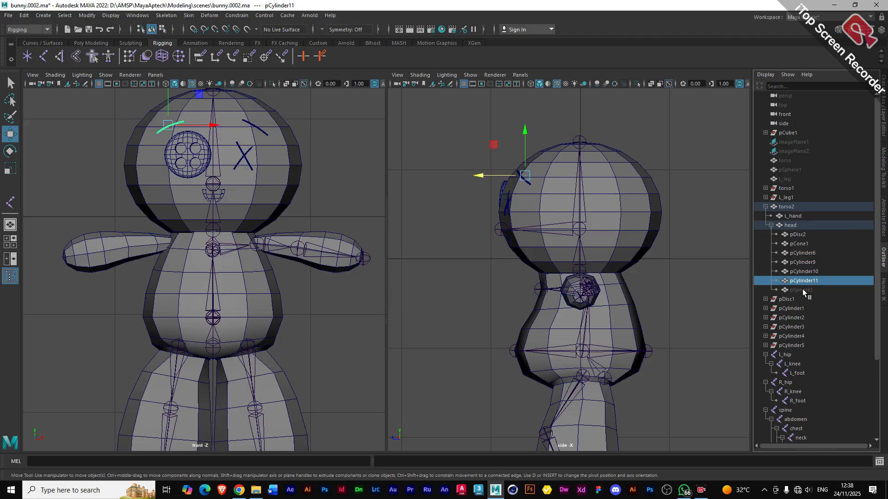
click(802, 290)
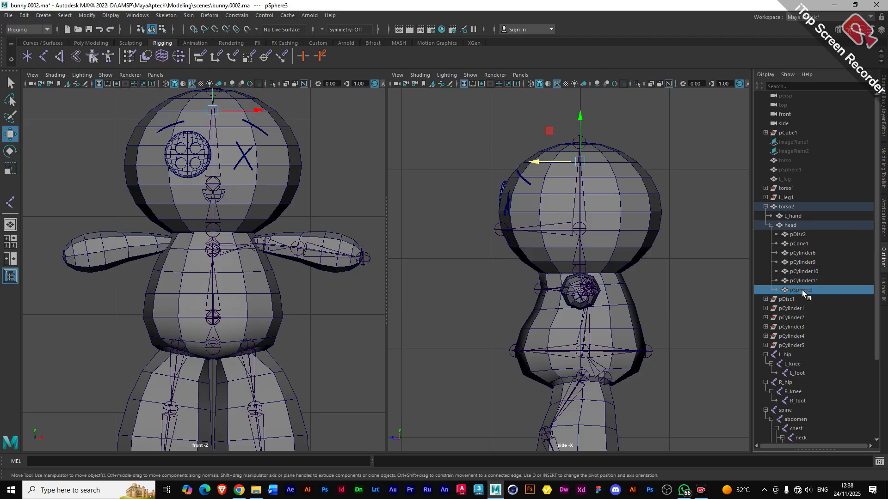
key(h)
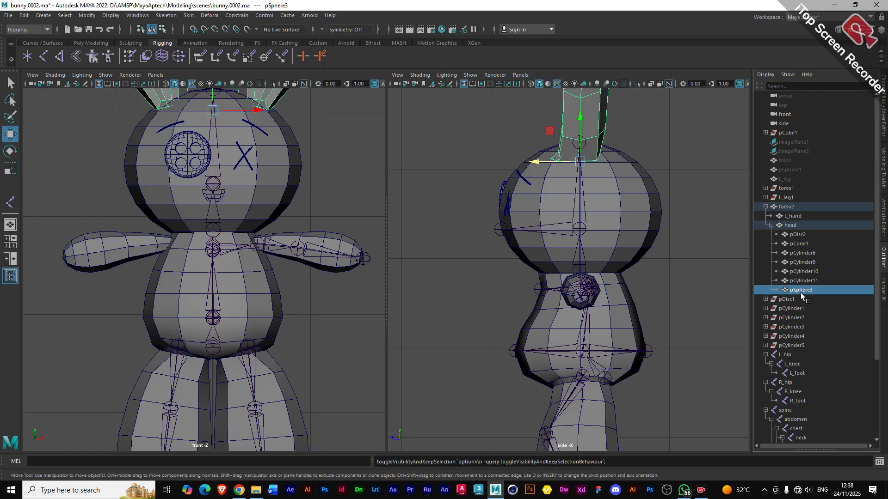
double_click(800, 291)
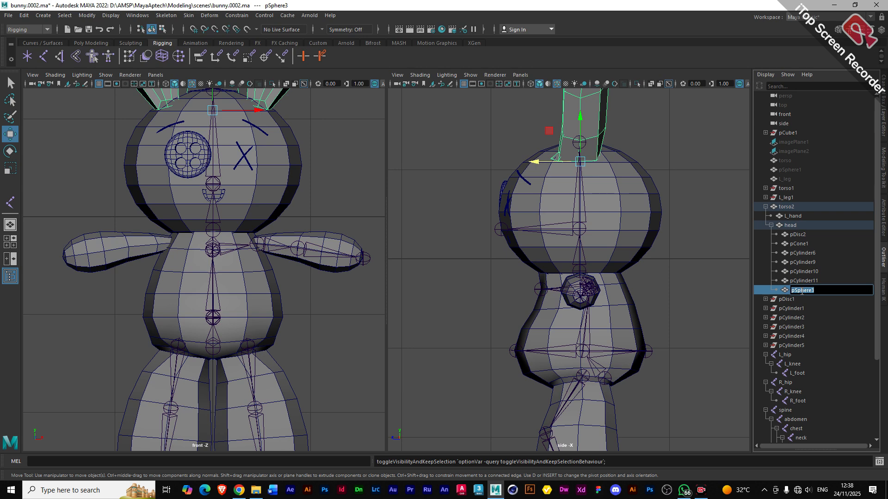
text(ears)
key(Return)
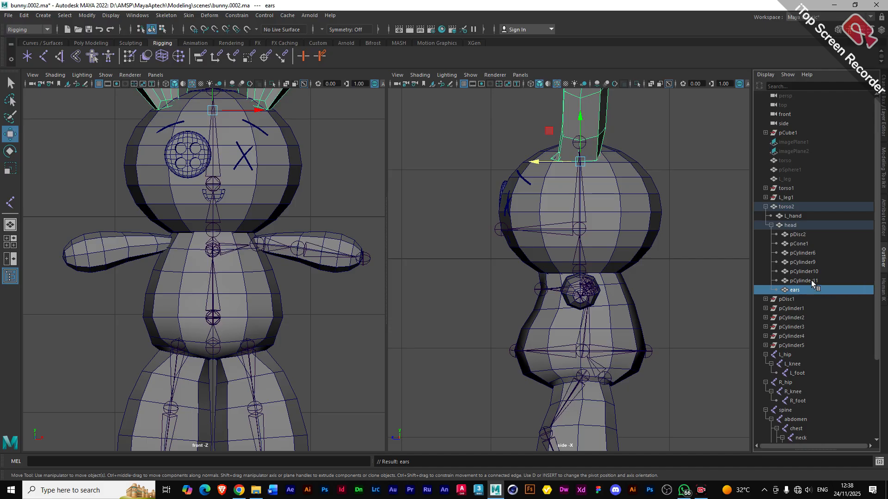
- Go through the other face meshes under the head and rename the button eye mesh pDisc2 as R_eye
click(811, 279)
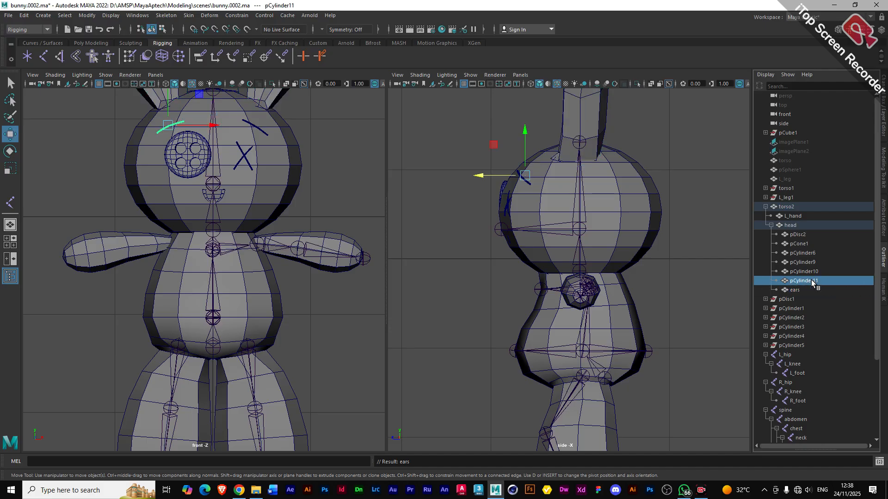
click(811, 271)
click(808, 265)
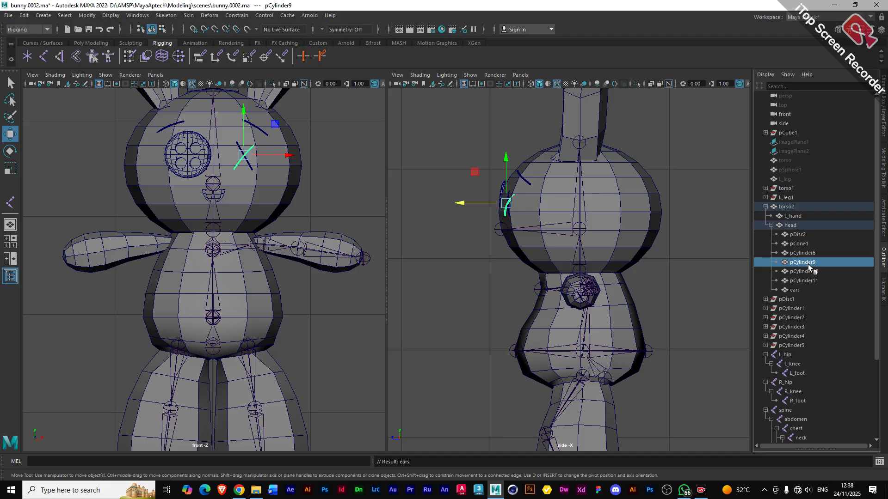
click(806, 254)
click(799, 244)
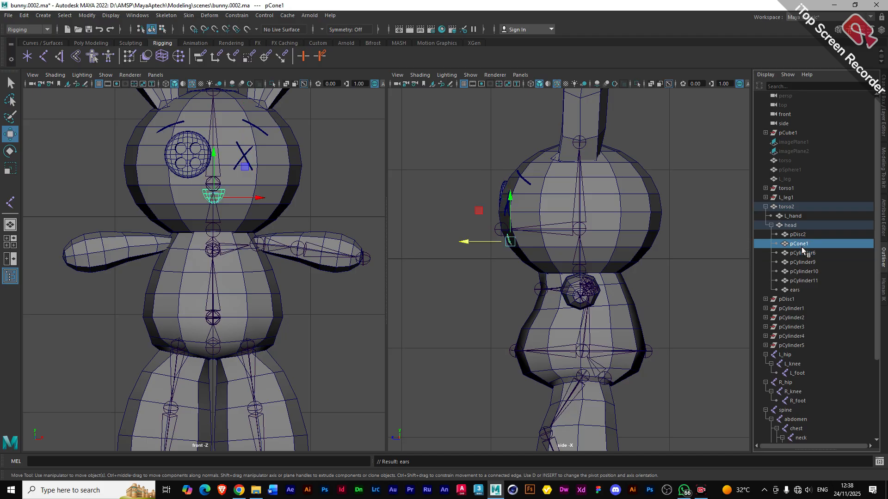
click(796, 235)
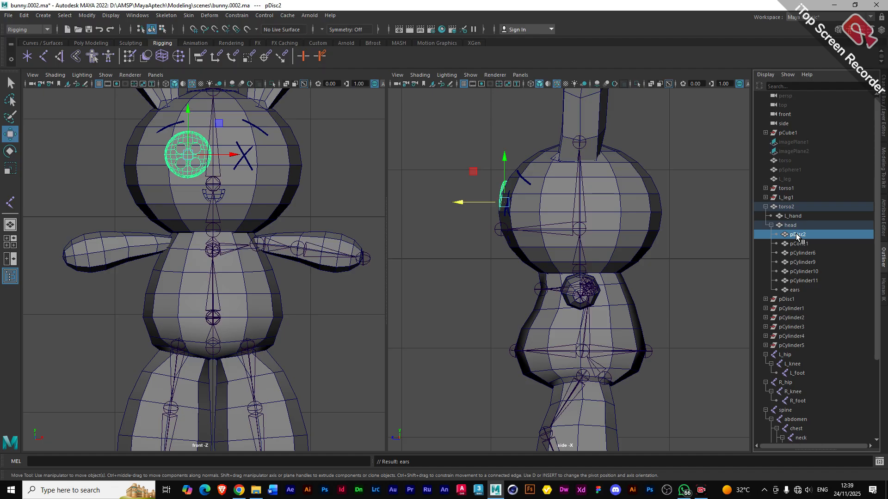
double_click(795, 234)
text(eye)
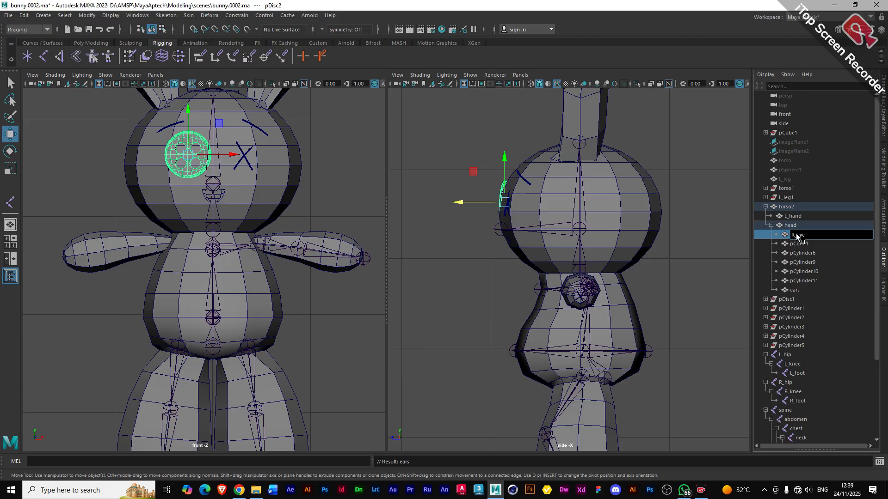
key(Return)
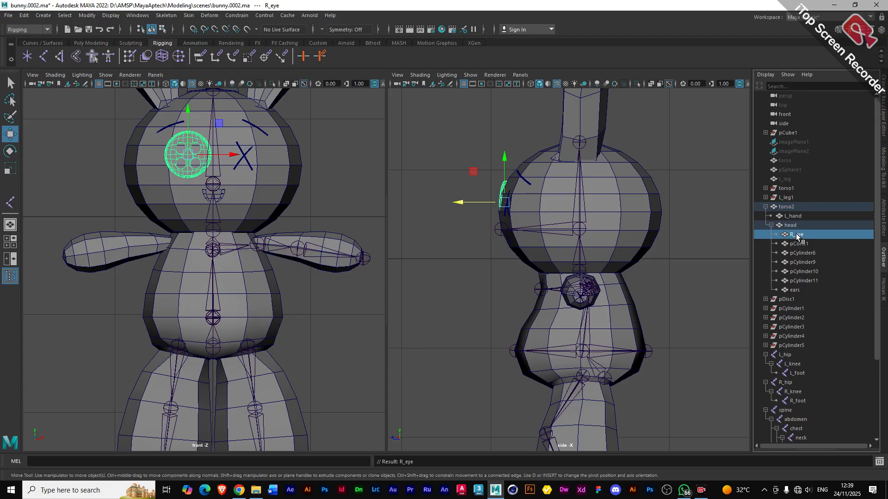
- Collapse the head group and mirror the L_shoulder joint chain to the right arm as R_shoulder, R_elbow and R_hand
click(771, 225)
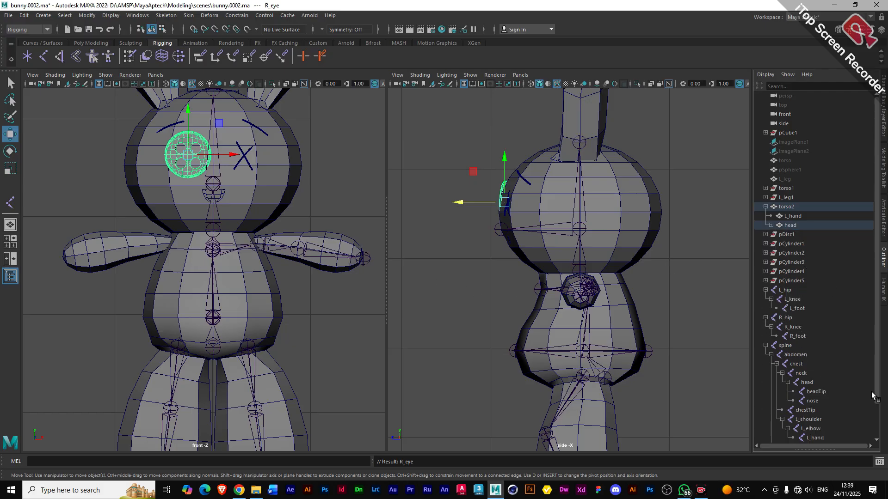
scroll(872, 402, down, 3)
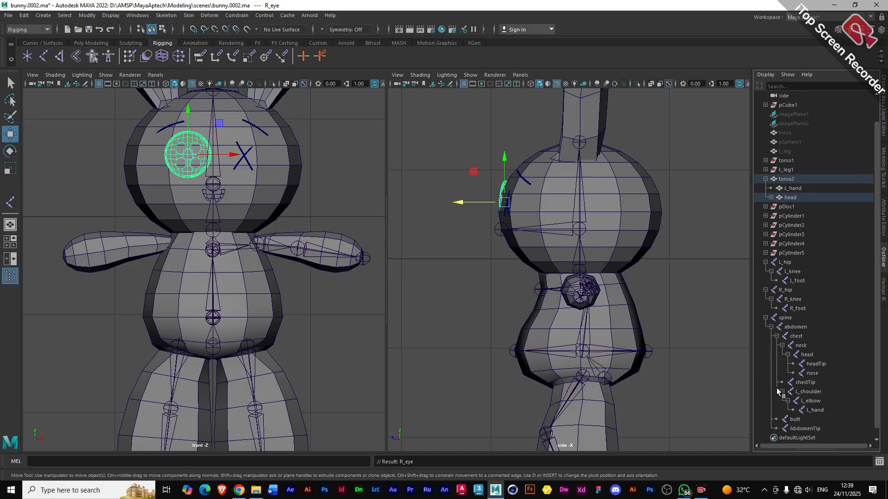
click(811, 392)
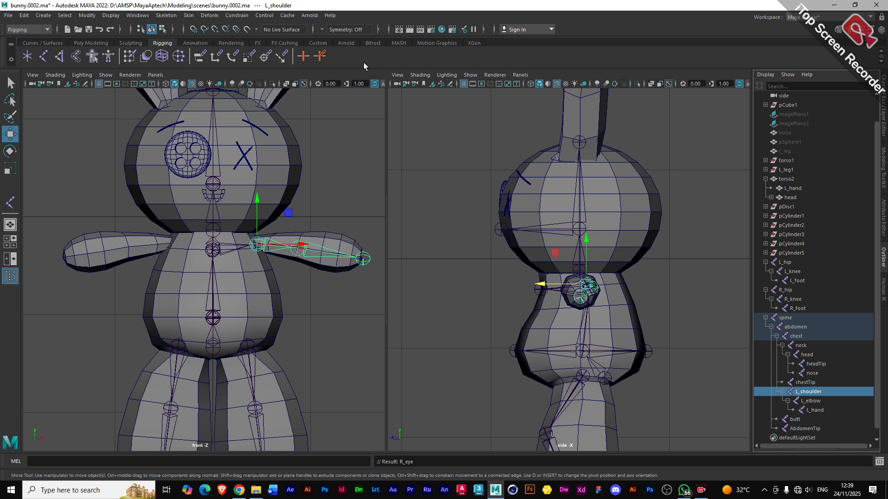
click(166, 15)
click(193, 57)
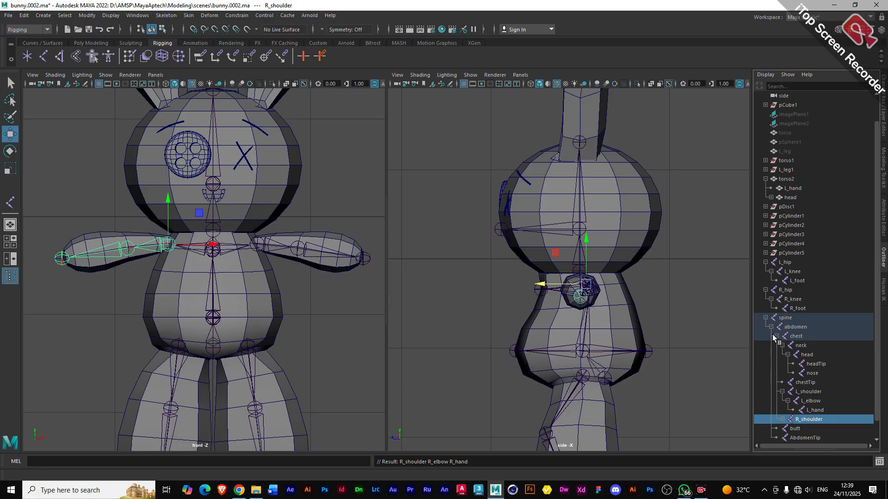
- Collapse the spine, R_hip and L_hip joint hierarchies in the outliner
click(766, 318)
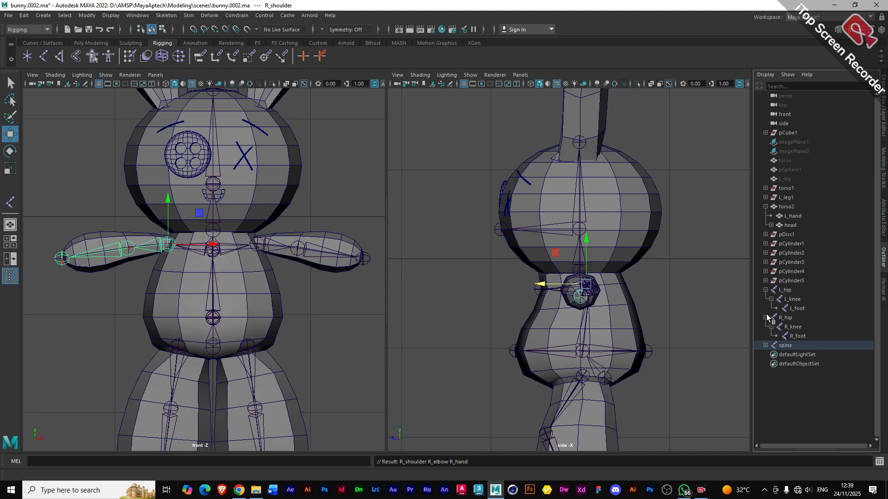
click(765, 317)
click(766, 289)
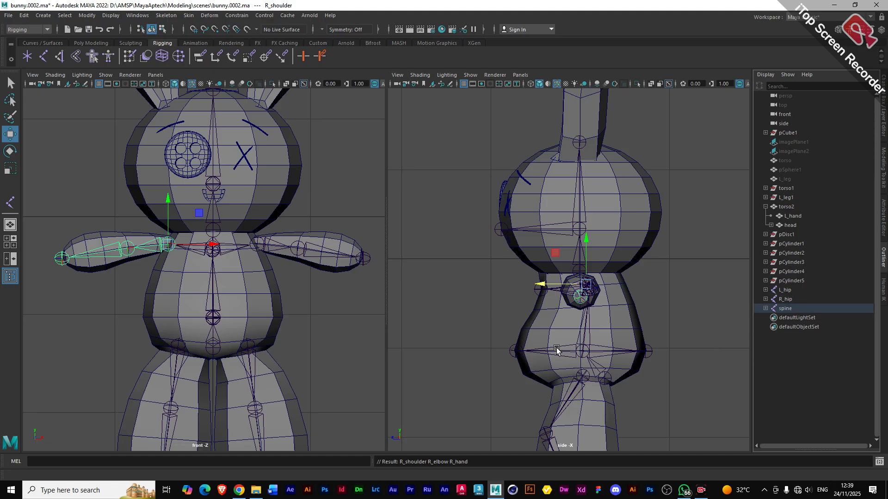
- Parent the L_hip and R_hip joint chains to the spine joint
key(a)
scroll(181, 339, up, 6)
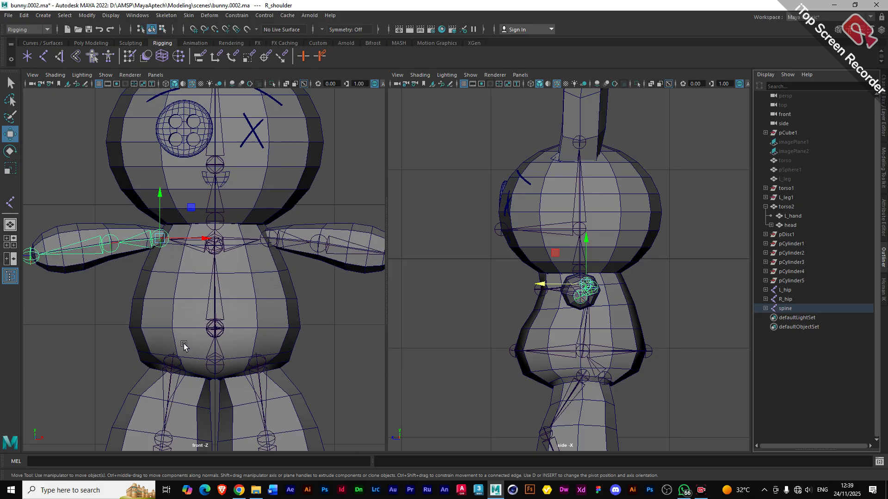
click(259, 380)
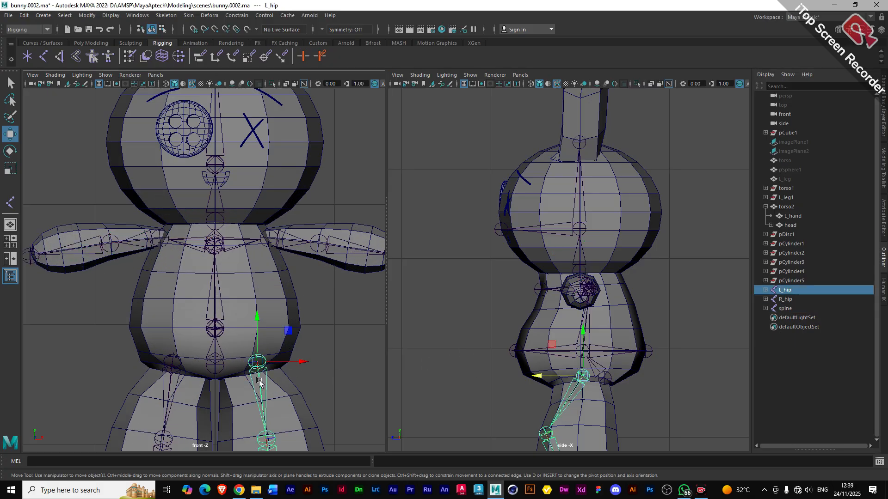
shift+click(170, 382)
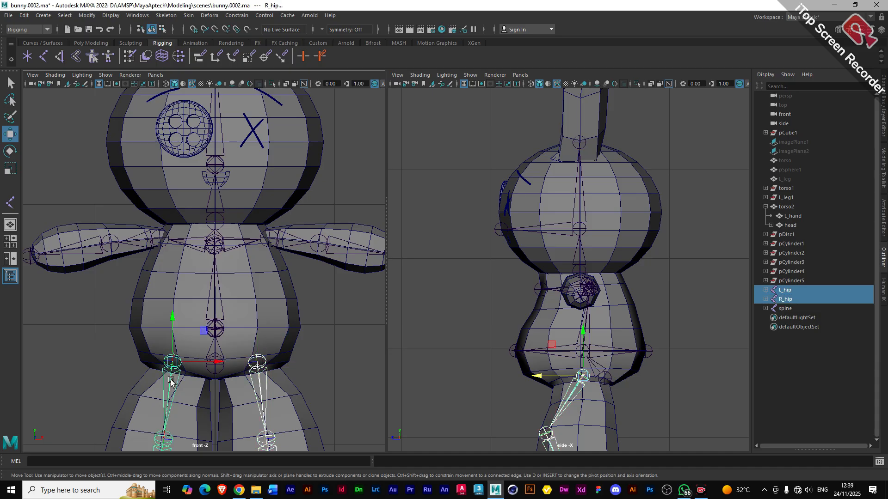
shift+click(216, 352)
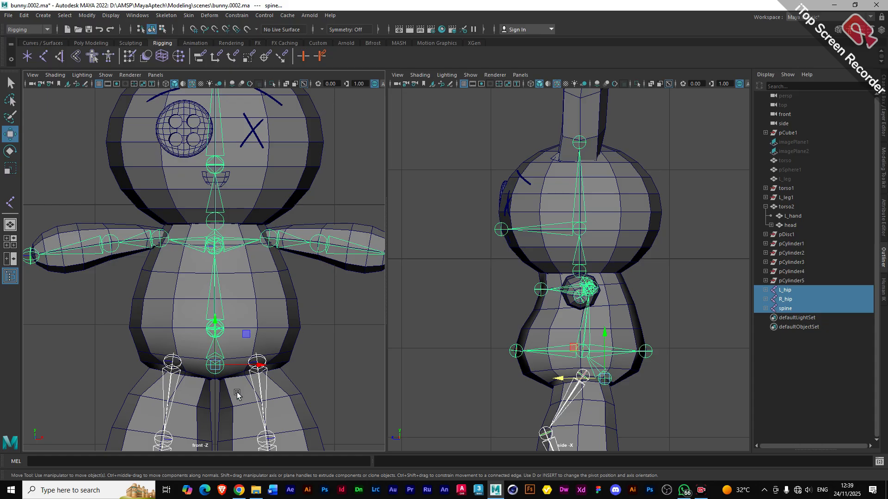
key(p)
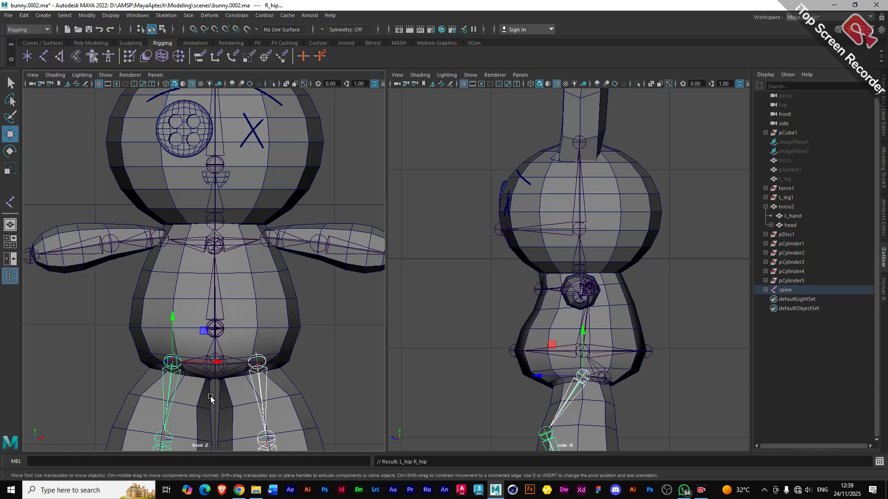
- Expand the spine joint hierarchy and check its abdomen, L_hip and R_hip children, selecting the whole spine chain and collapsing it
scroll(210, 396, up, 3)
alt+middle_drag(225, 411, 242, 315)
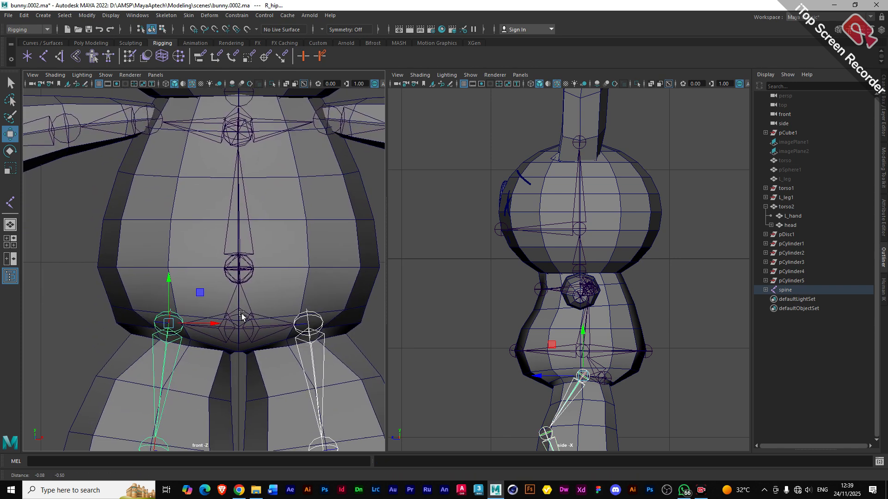
click(766, 290)
click(771, 299)
click(770, 300)
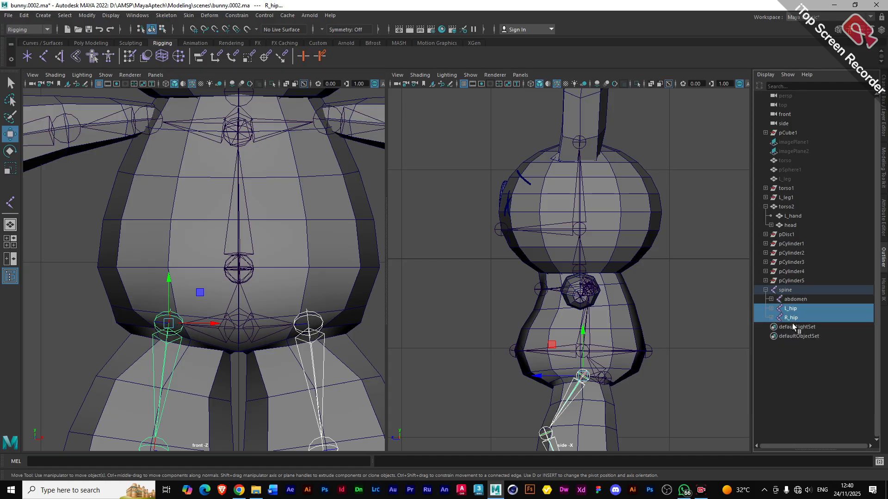
click(807, 380)
click(799, 301)
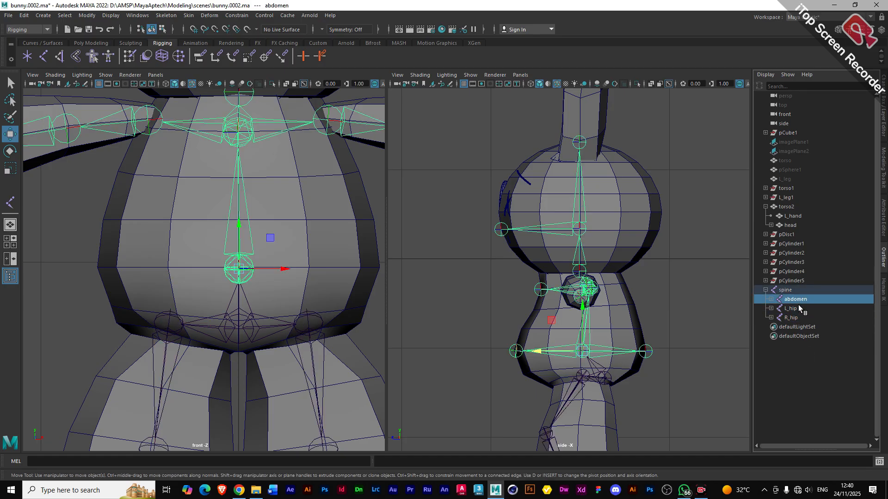
click(795, 309)
click(793, 318)
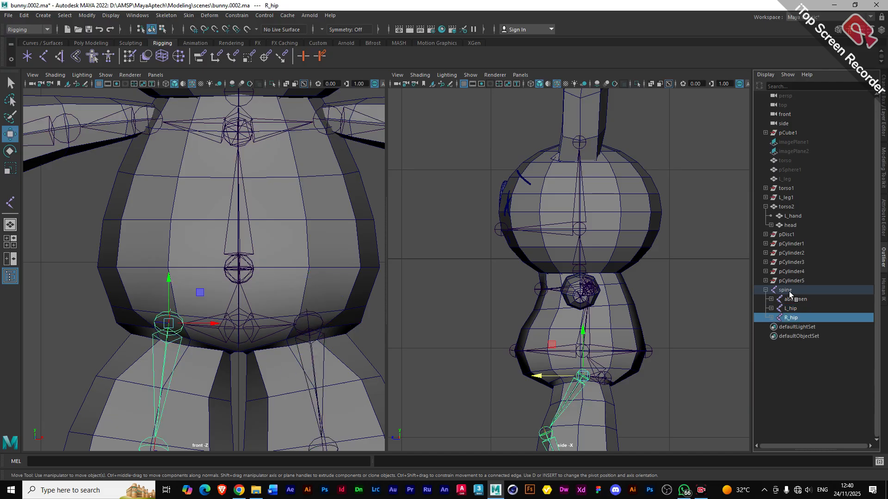
click(773, 291)
click(766, 290)
scroll(392, 265, down, 5)
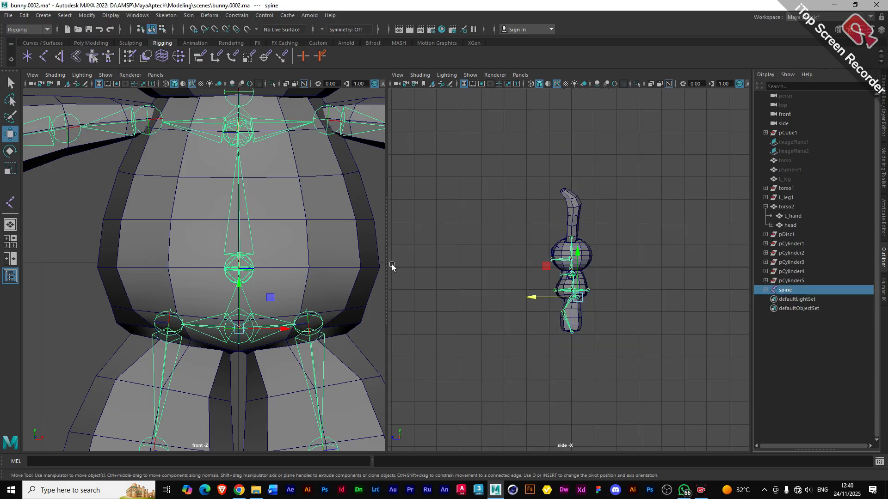
scroll(499, 273, up, 5)
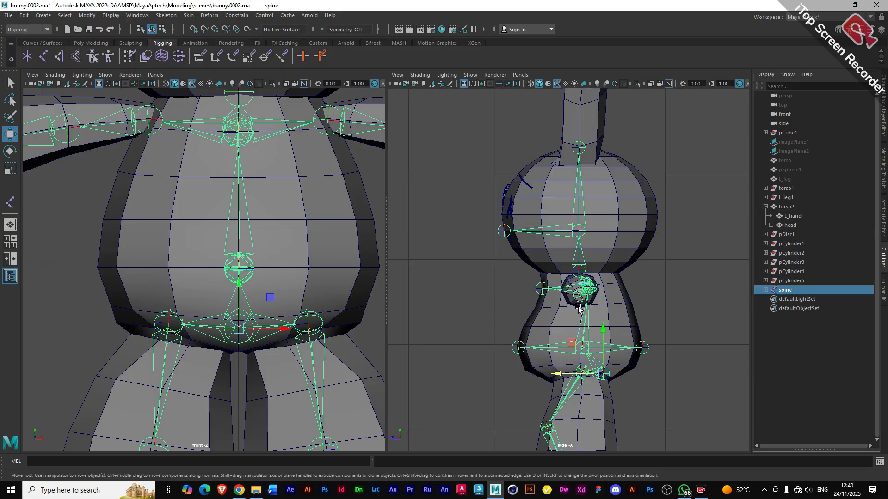
- Try moving the butt joint and the abdomen joint vertically in the side view, undoing each move
click(643, 348)
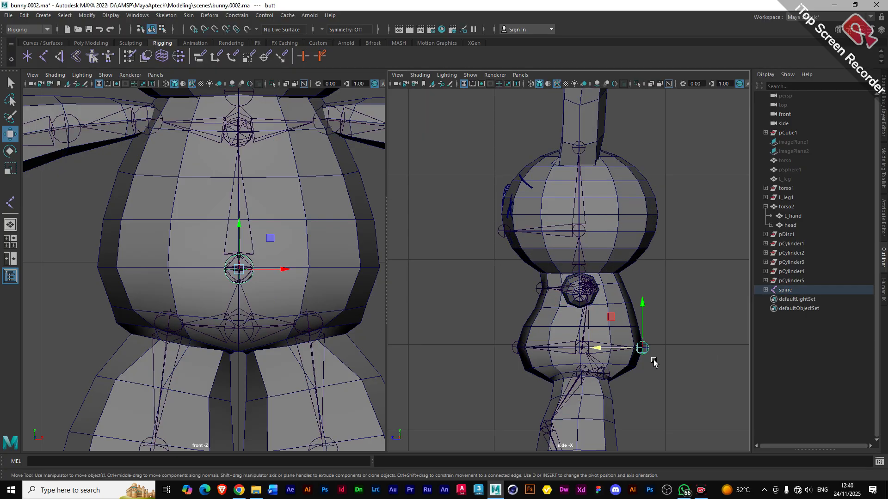
drag(644, 305, 636, 292)
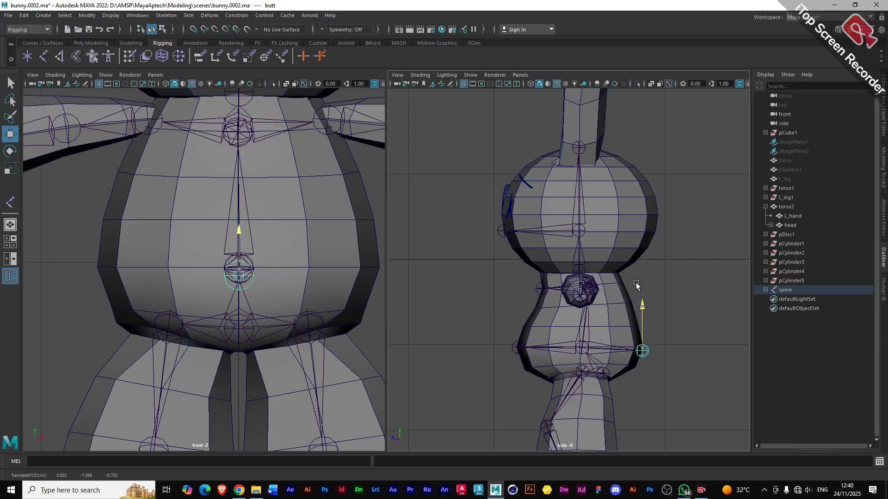
key(ctrl+z)
click(581, 347)
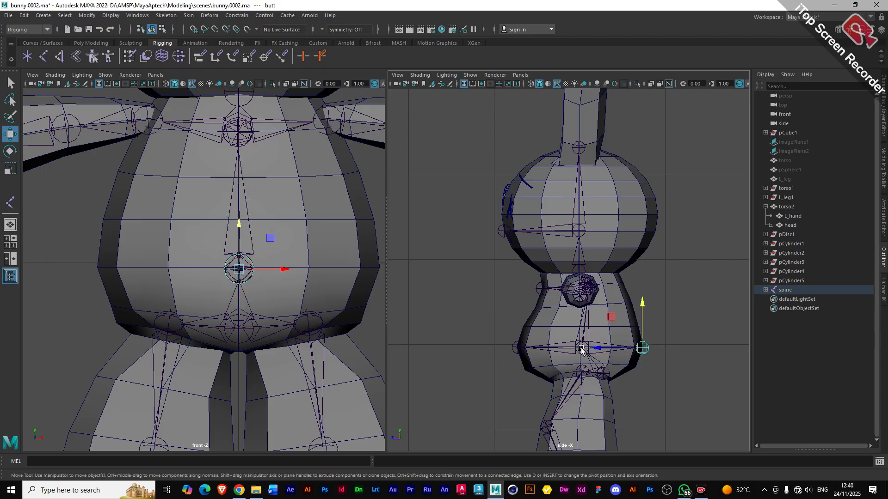
drag(583, 308, 585, 280)
key(ctrl+z)
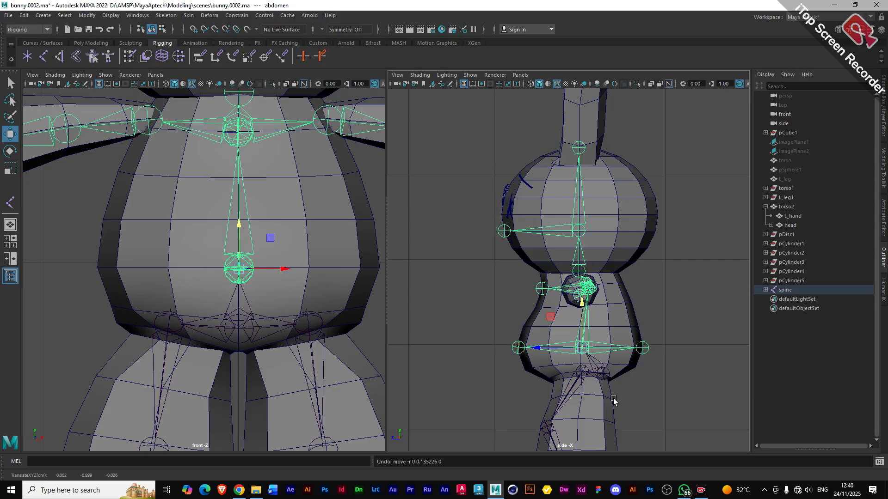
- Try rotating the abdomen joint in the side view to test the upper body chain, and undo the rotation
key(e)
drag(613, 375, 591, 291)
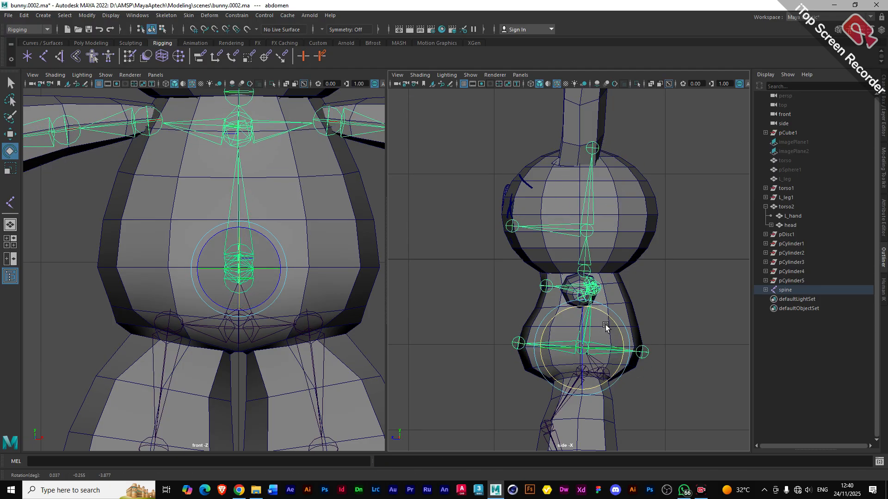
key(ctrl+z)
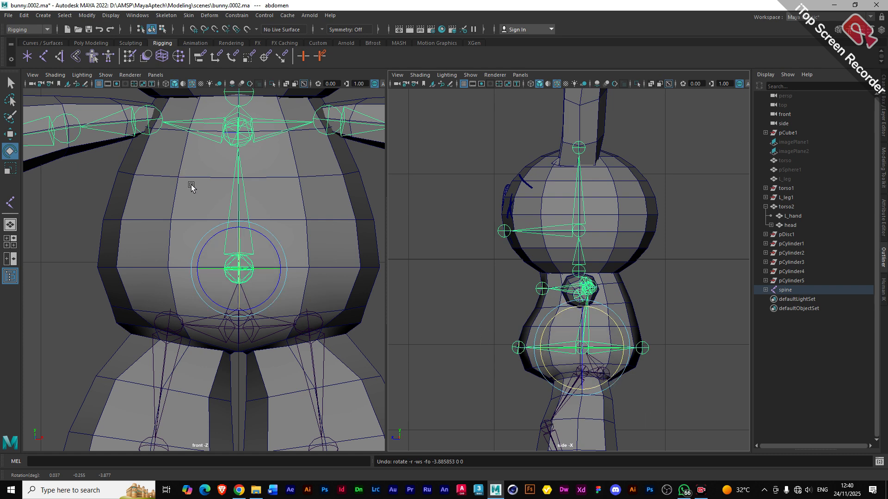
- Create a polygon sphere and rotate it to -60 degrees about the X axis
scroll(306, 234, down, 10)
scroll(201, 238, up, 5)
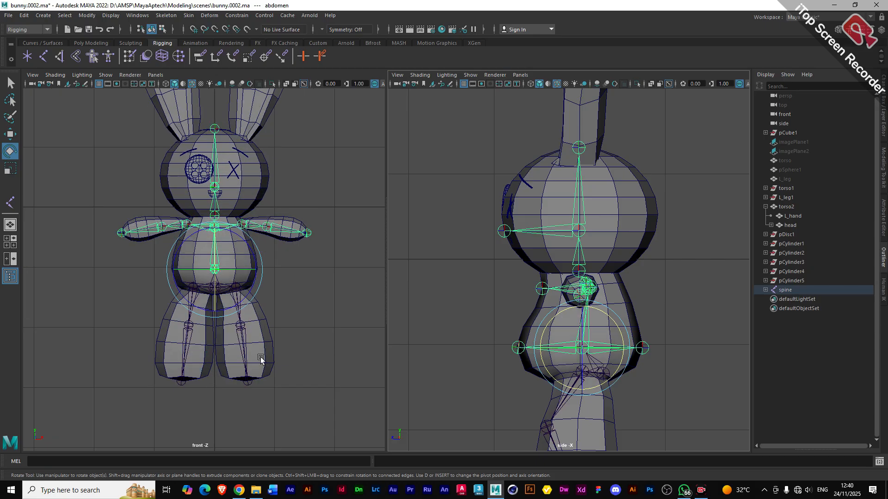
click(85, 43)
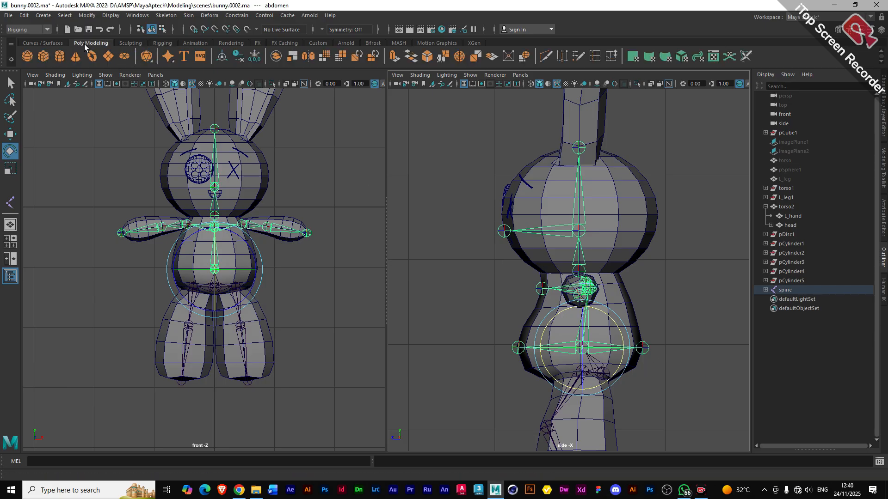
click(31, 55)
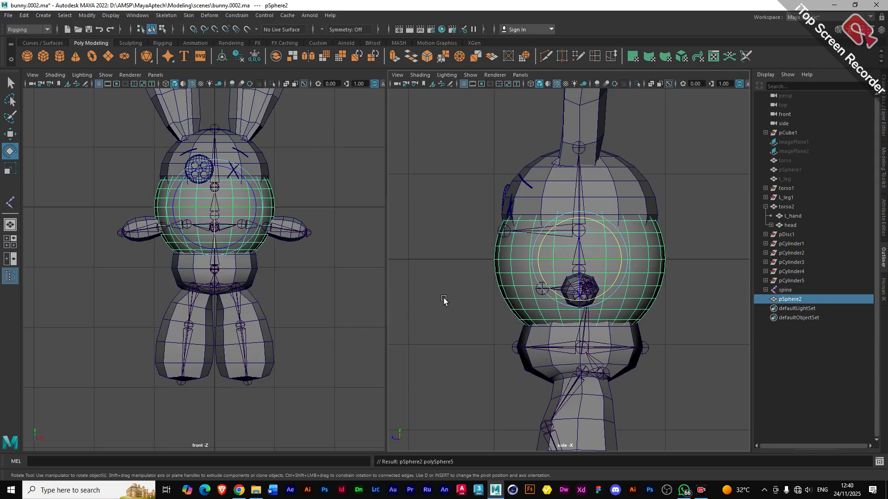
click(208, 194)
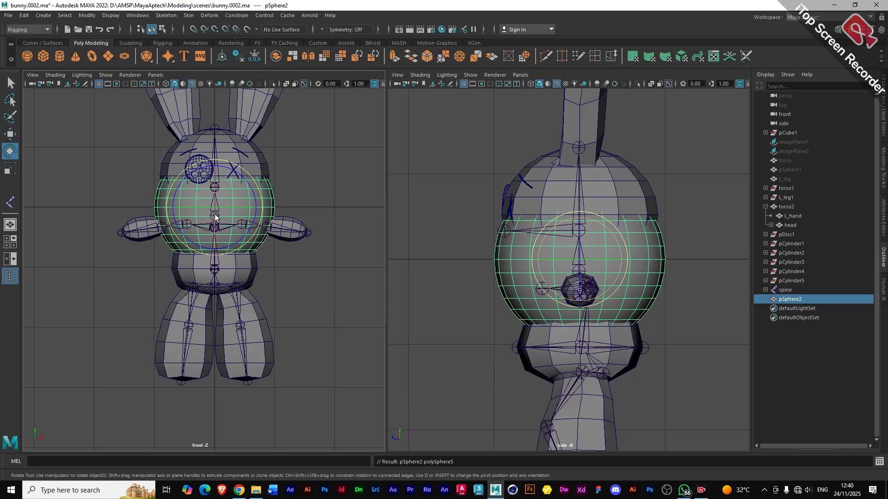
drag(215, 212, 218, 180)
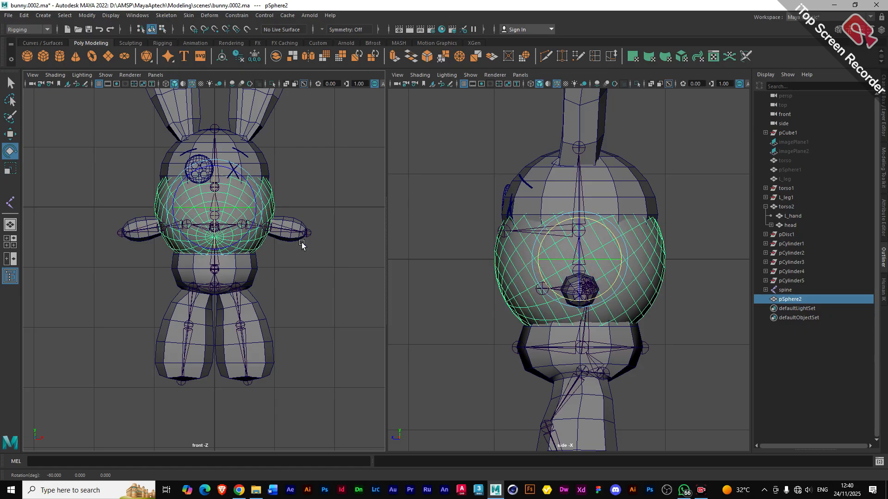
- Move the sphere behind the bunny's back in the side view and scale it uniformly to about 0.11
key(w)
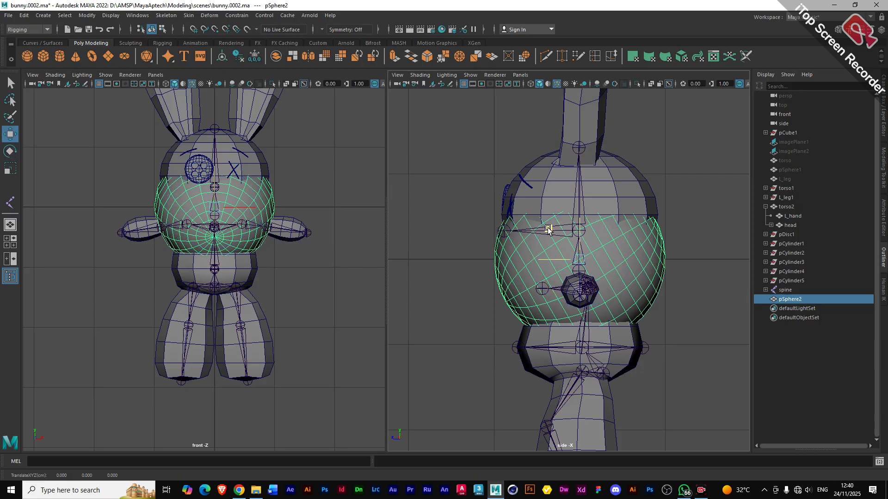
drag(549, 226, 628, 259)
key(r)
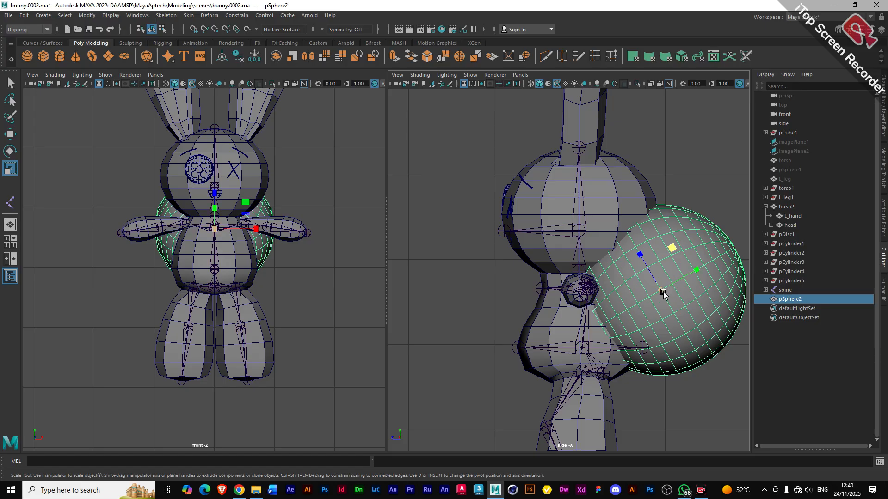
drag(663, 292, 496, 297)
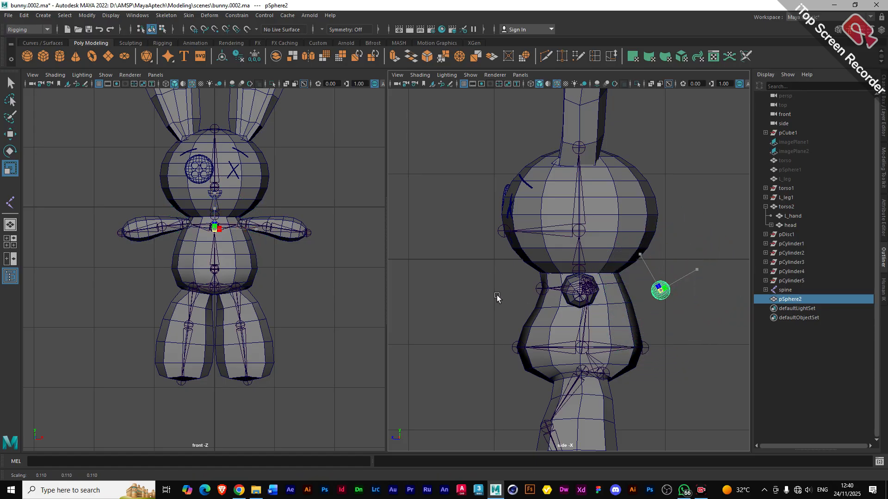
- Set the Move tool's axis orientation to Object and place the small sphere against the lower back of the torso at the butt joint
key(w)
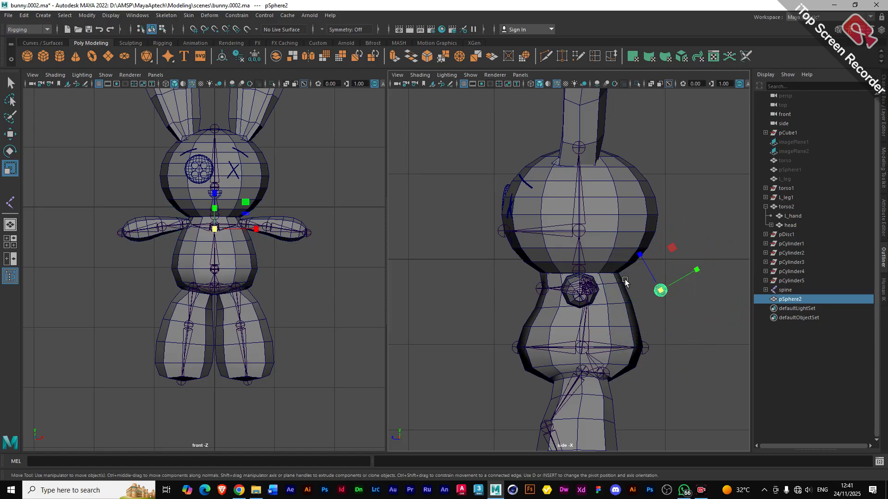
double_click(11, 134)
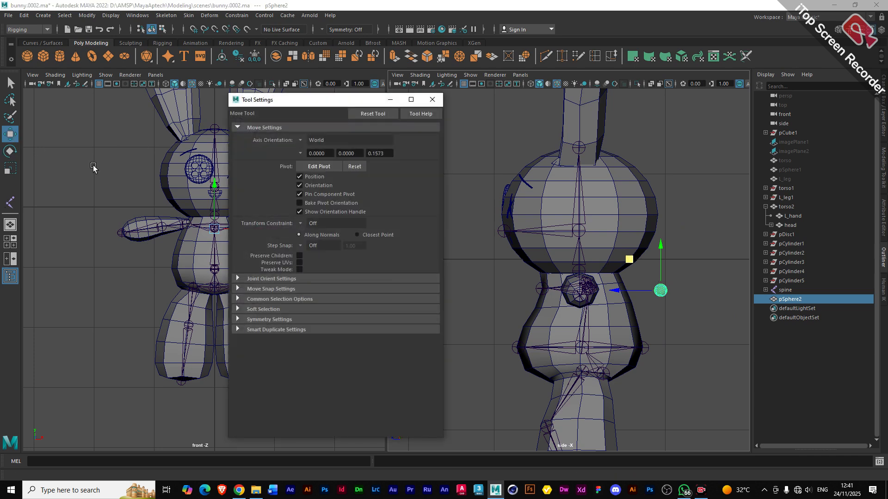
click(301, 141)
click(320, 145)
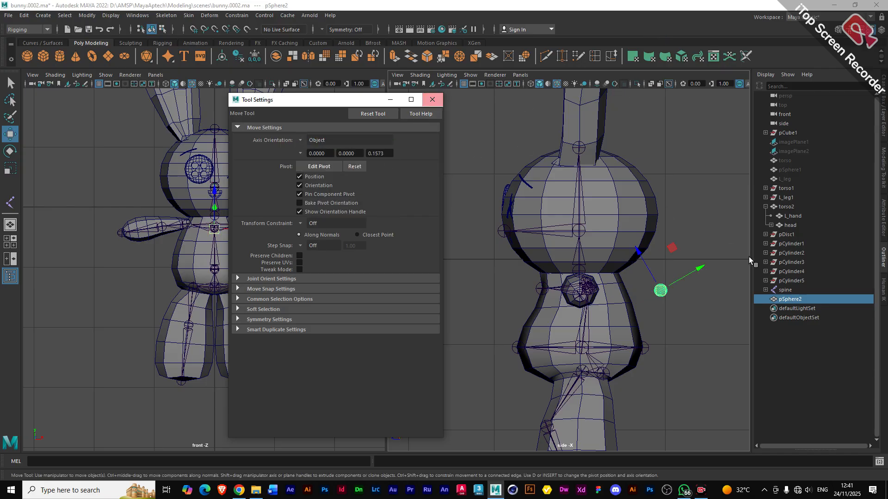
drag(672, 249, 656, 307)
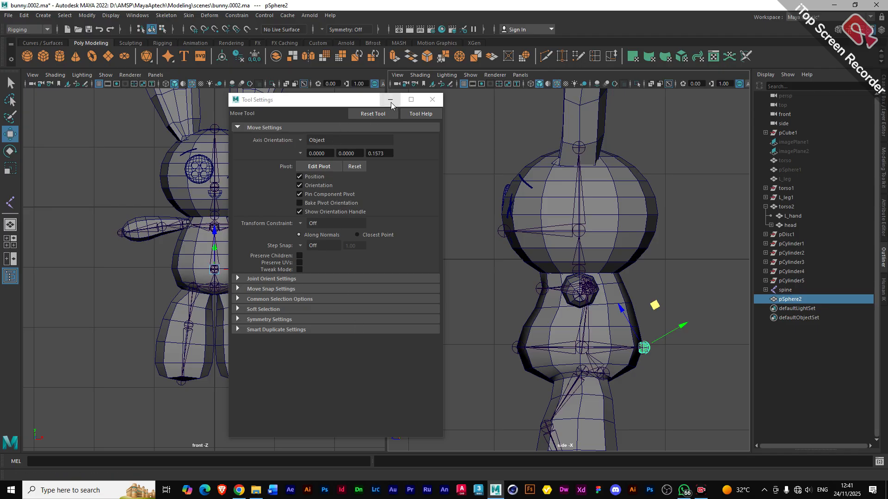
drag(361, 102, 274, 101)
scroll(651, 368, up, 3)
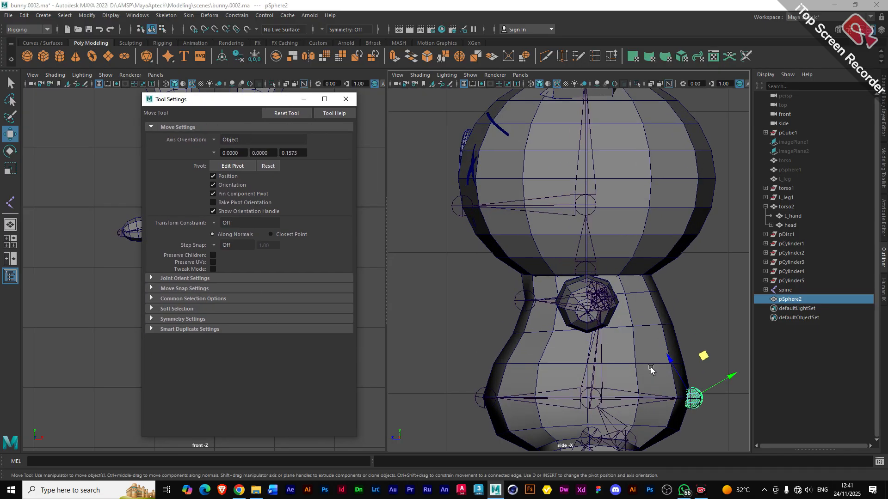
alt+middle_drag(682, 410, 581, 336)
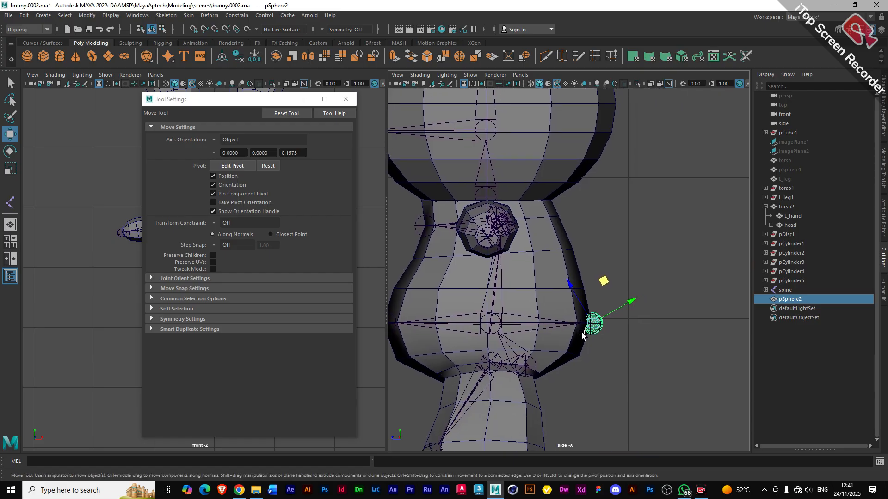
drag(602, 285, 603, 285)
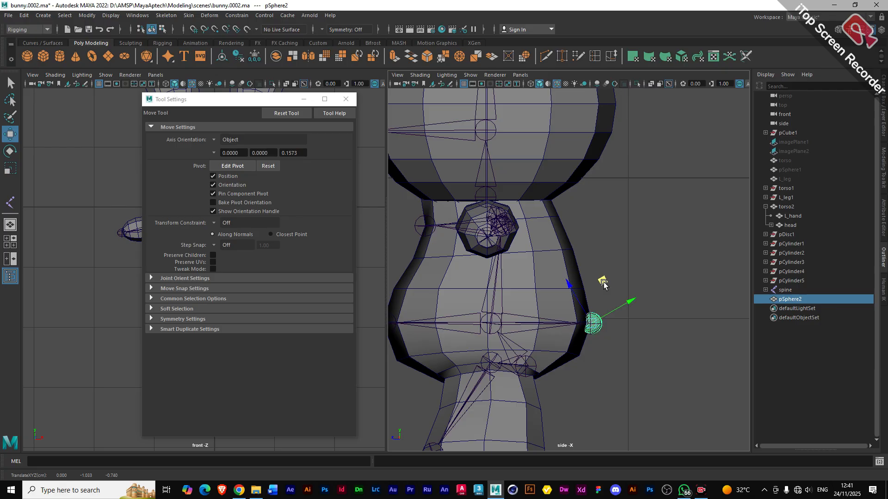
- Set the tail sphere's Subdivisions Axis and Subdivisions Height to 12 each
click(883, 235)
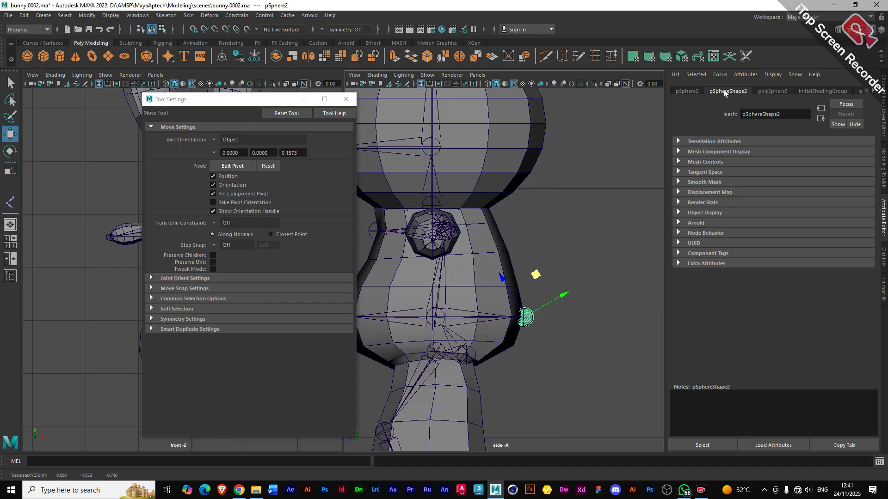
click(771, 91)
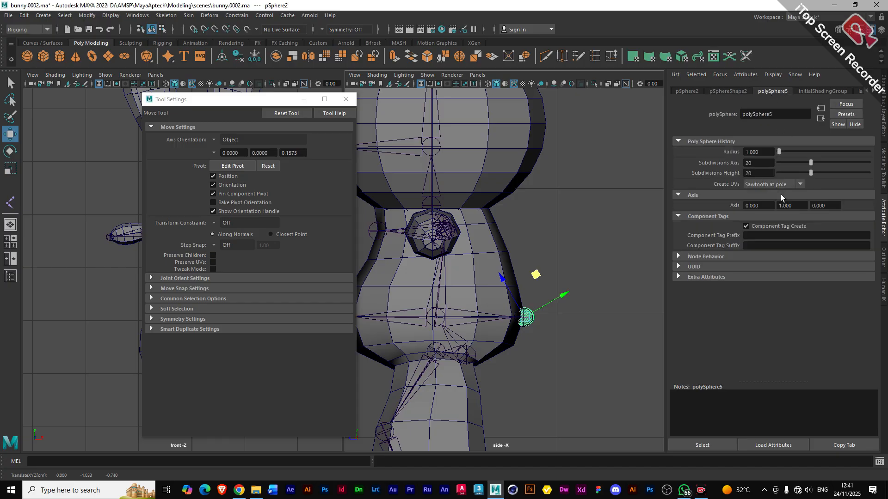
click(754, 163)
text(12)
click(752, 173)
text(12)
key(Return)
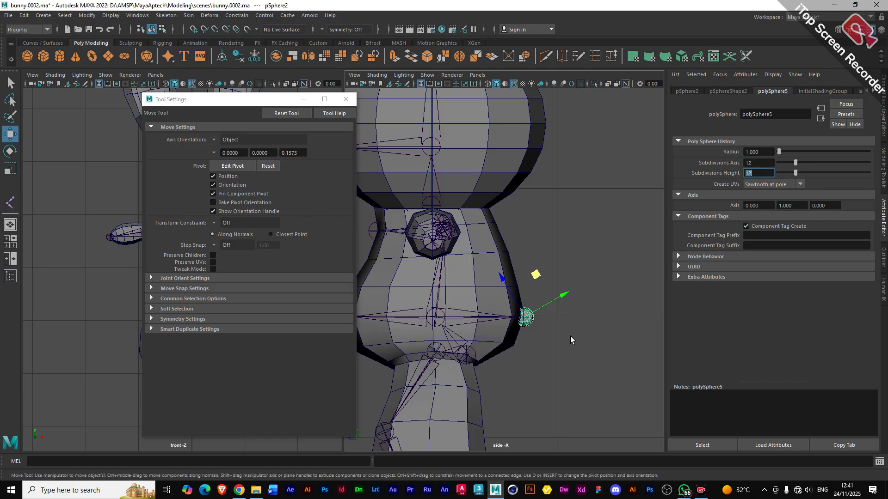
- Set the Move tool's axis orientation to World and close its settings
scroll(543, 337, up, 4)
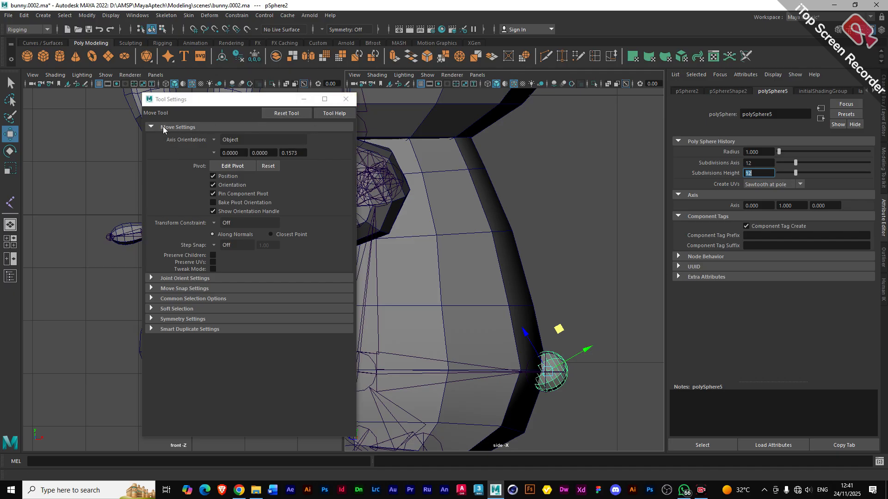
click(213, 139)
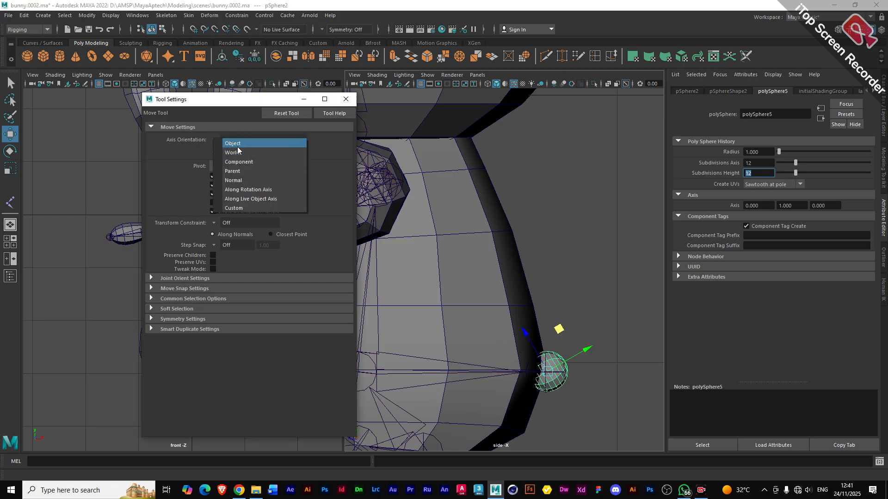
click(237, 152)
click(346, 99)
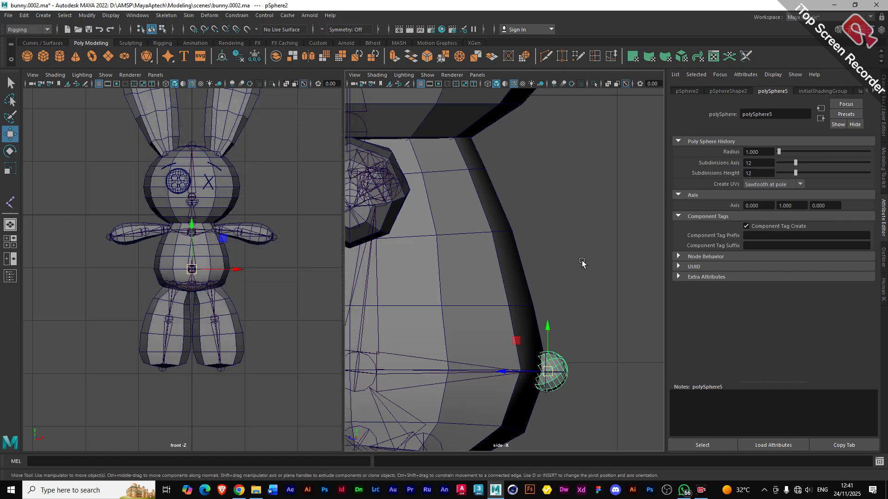
scroll(260, 240, down, 5)
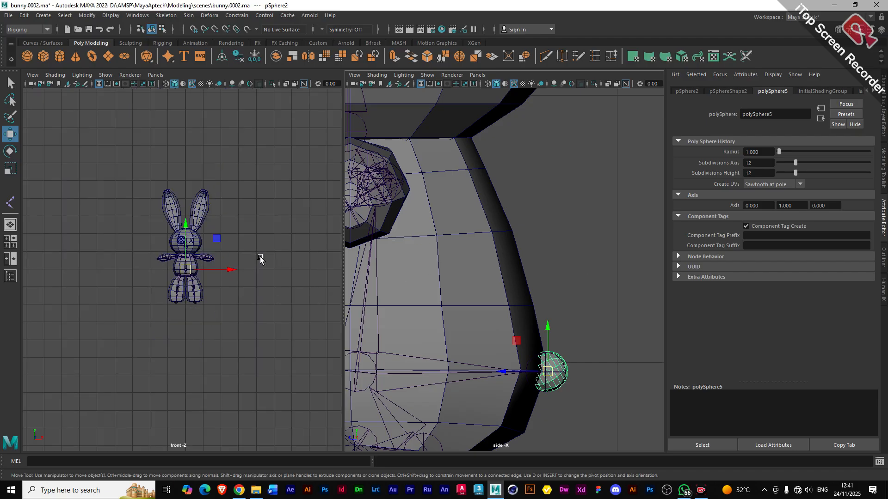
scroll(260, 252, up, 5)
scroll(549, 228, down, 5)
scroll(549, 228, up, 4)
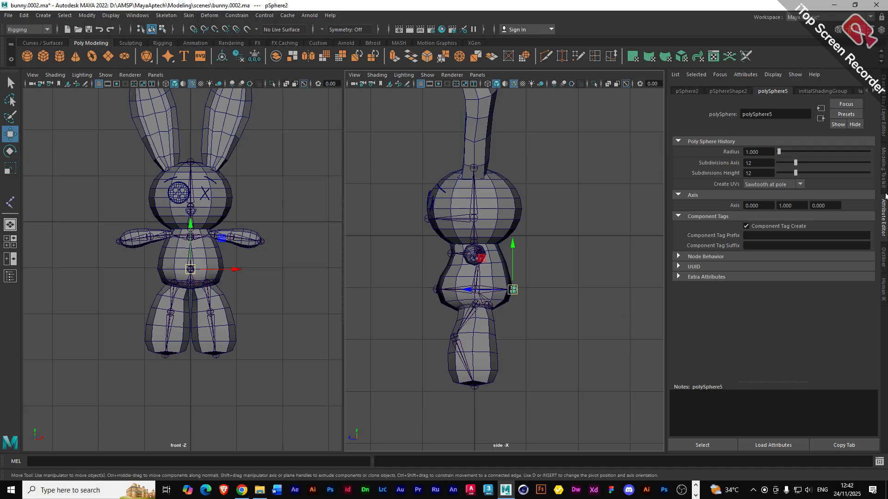
- Show the Outliner, activate the IK Handle tool and check that its current solver is Rotate-Plane Solver
click(884, 257)
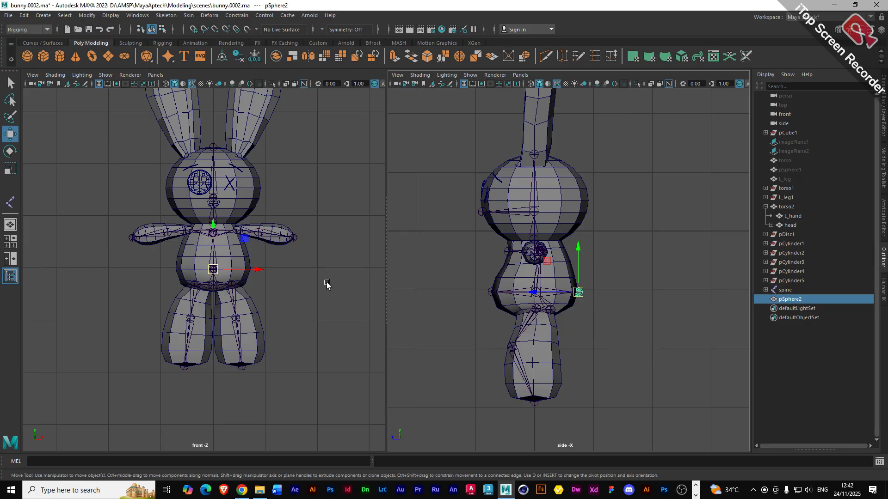
scroll(116, 310, up, 2)
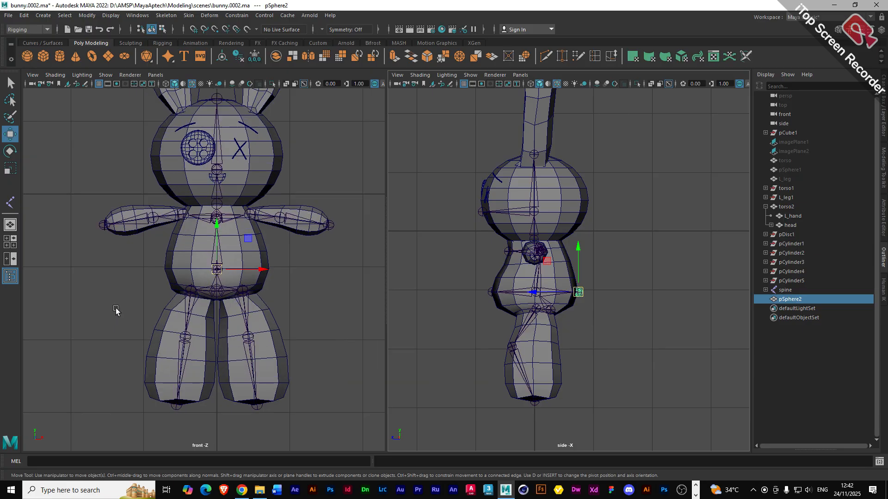
scroll(116, 310, up, 1)
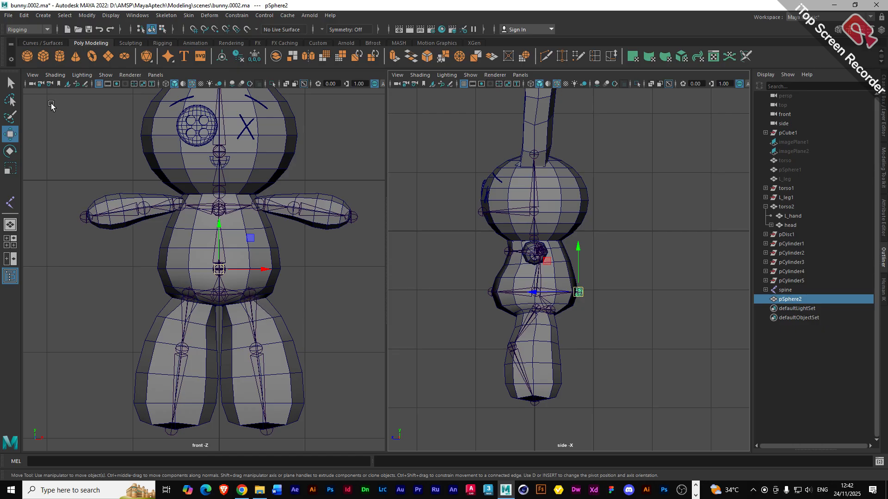
click(158, 43)
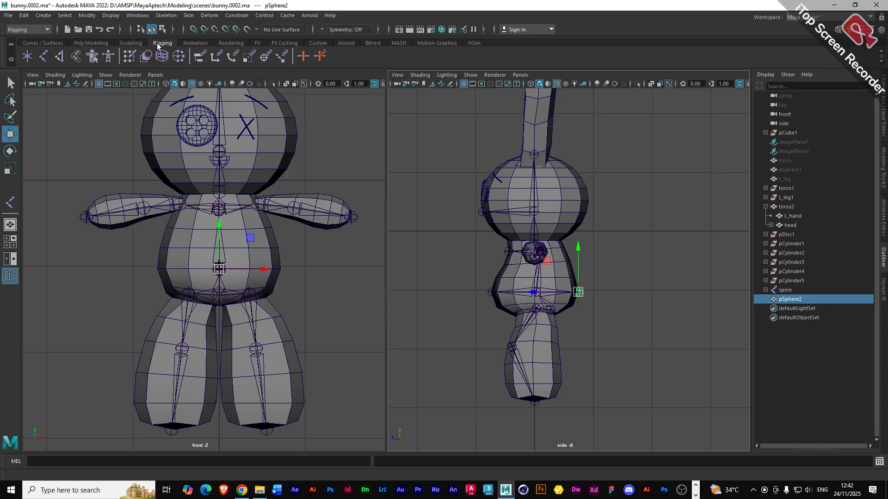
click(59, 56)
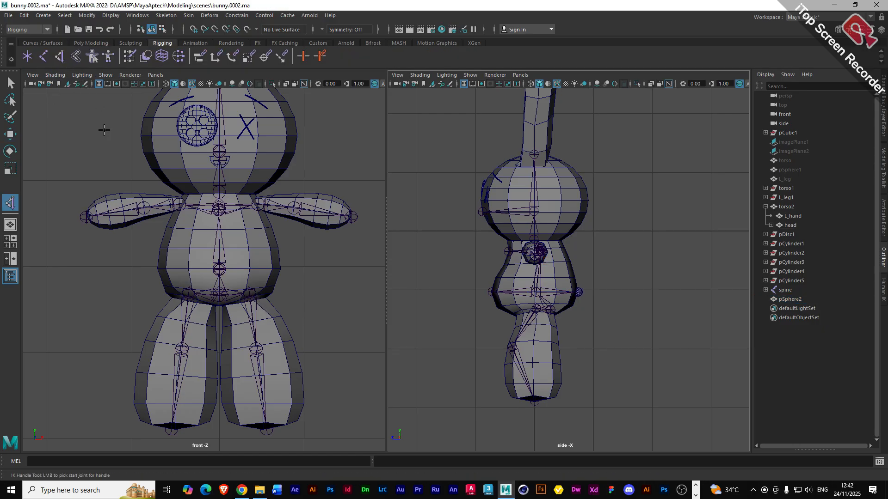
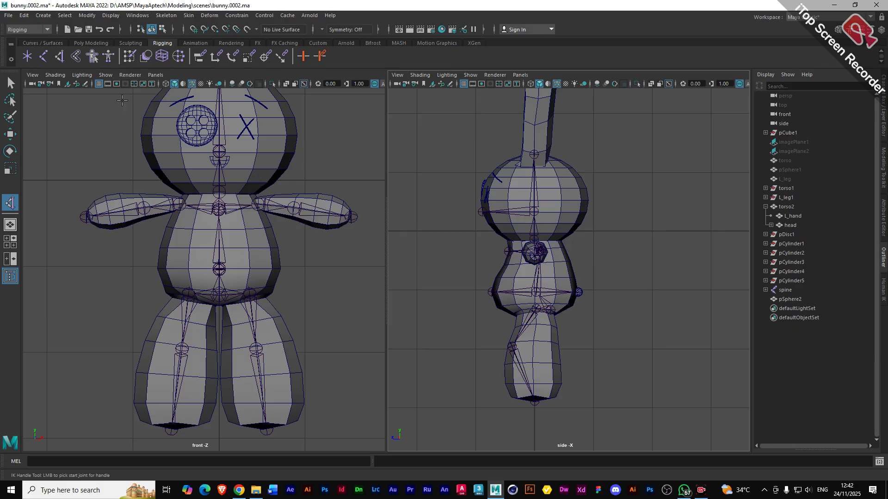
double_click(8, 203)
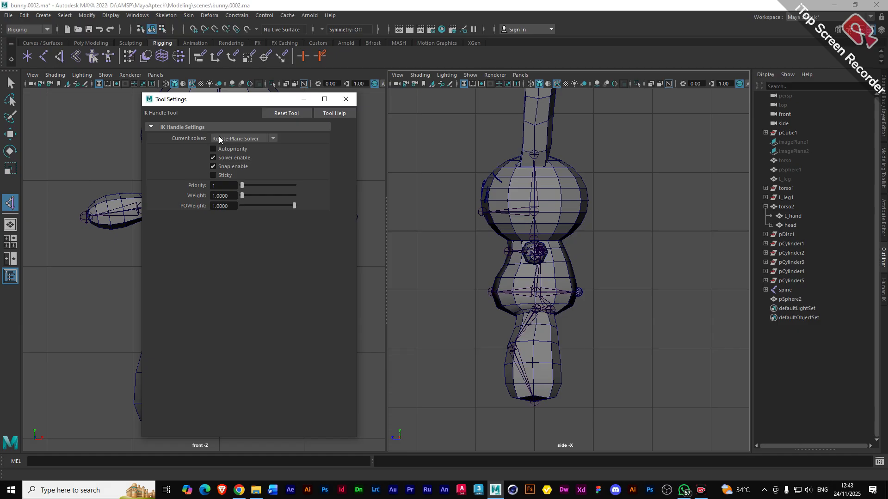
click(347, 99)
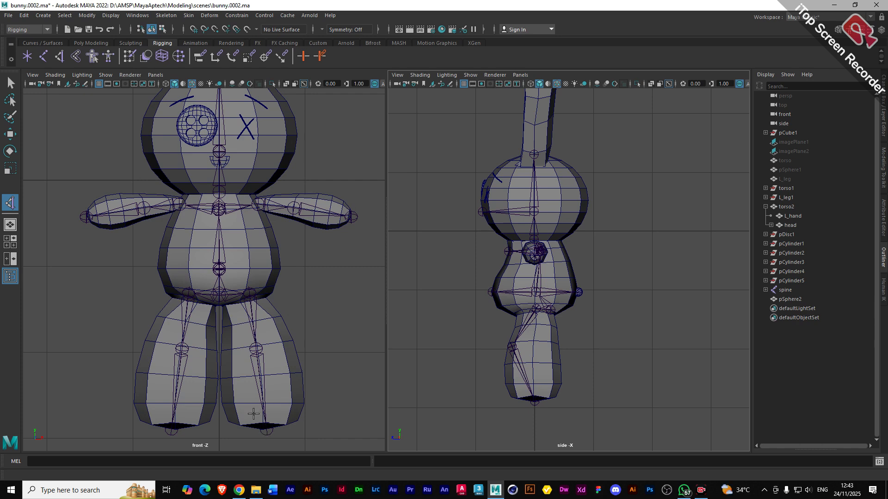
click(250, 292)
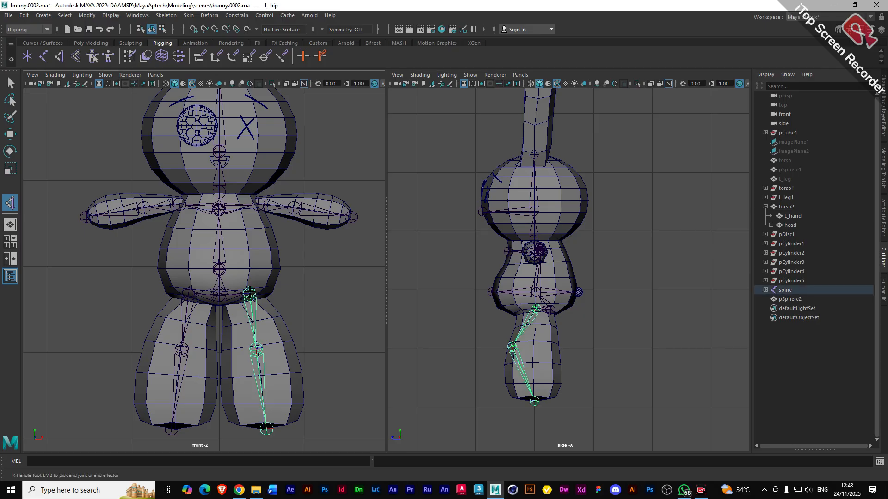
click(266, 429)
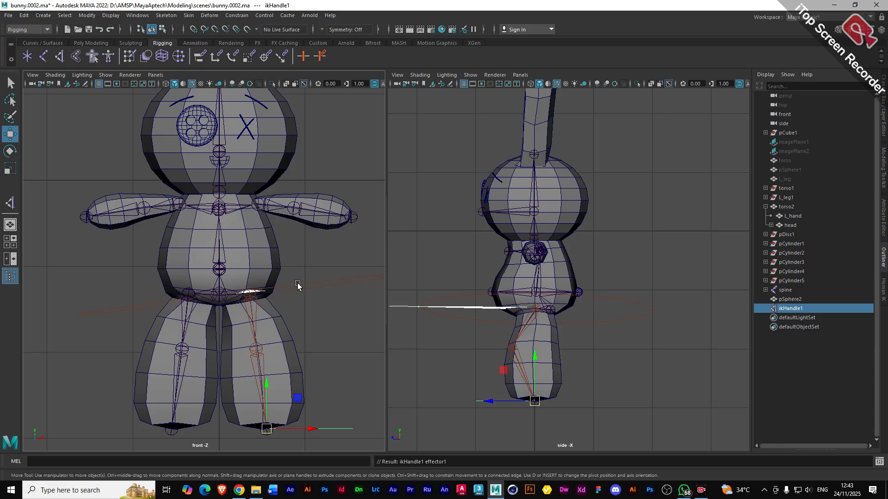
key(ctrl+z)
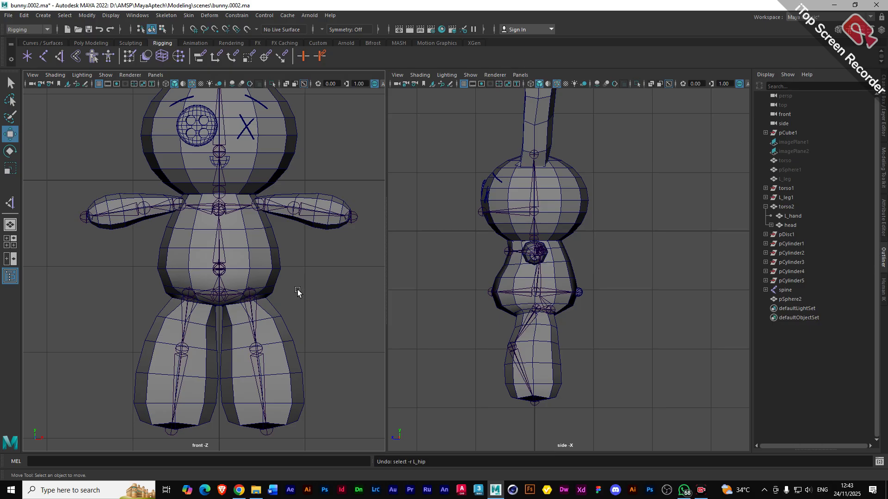
- Create Rotate-Plane Solver IK handles on both legs, from L_hip and R_hip to the end joints at the feet
click(9, 203)
double_click(9, 203)
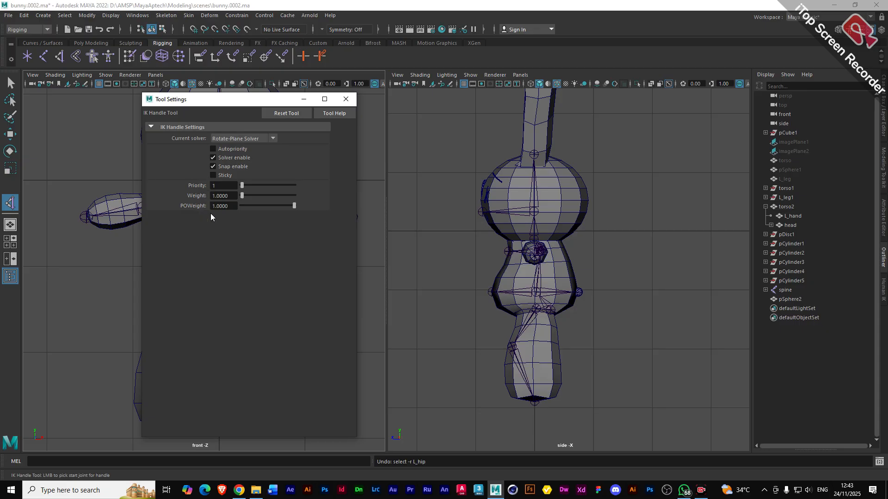
click(346, 99)
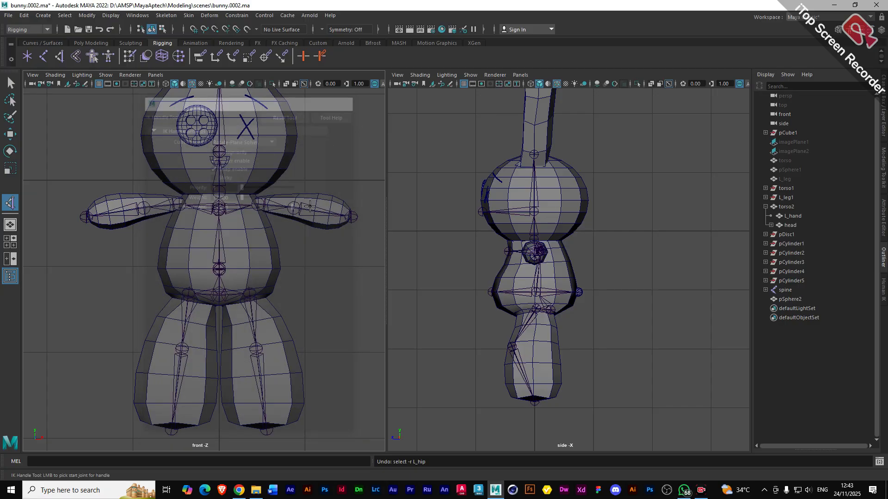
click(249, 292)
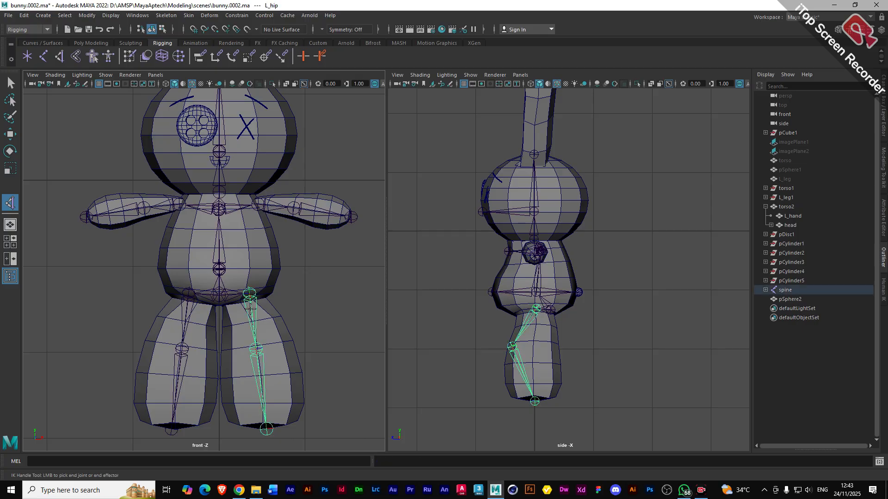
click(266, 433)
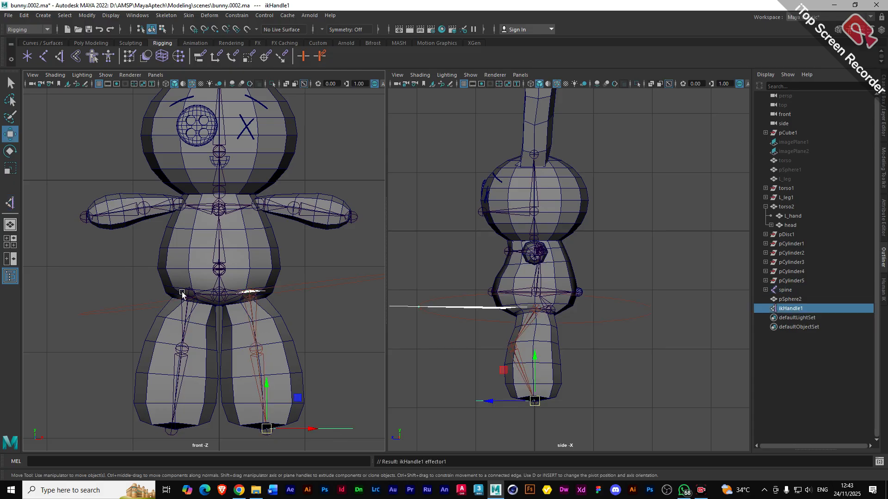
key(y)
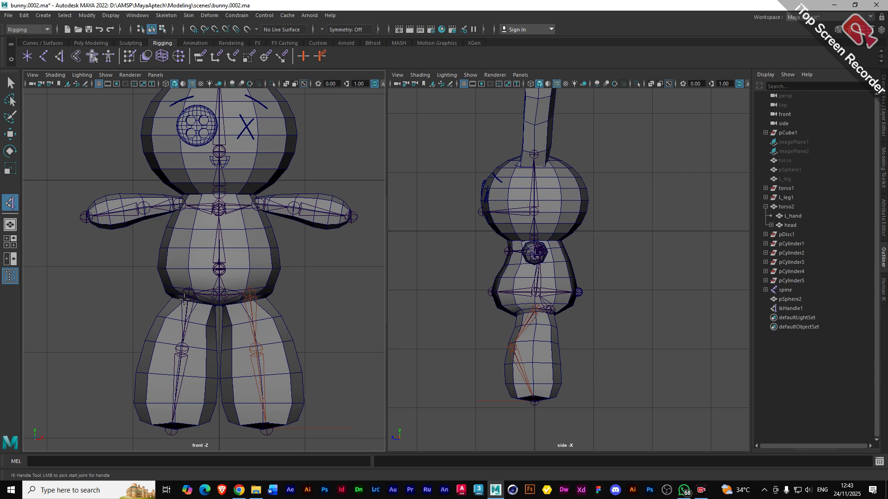
click(188, 293)
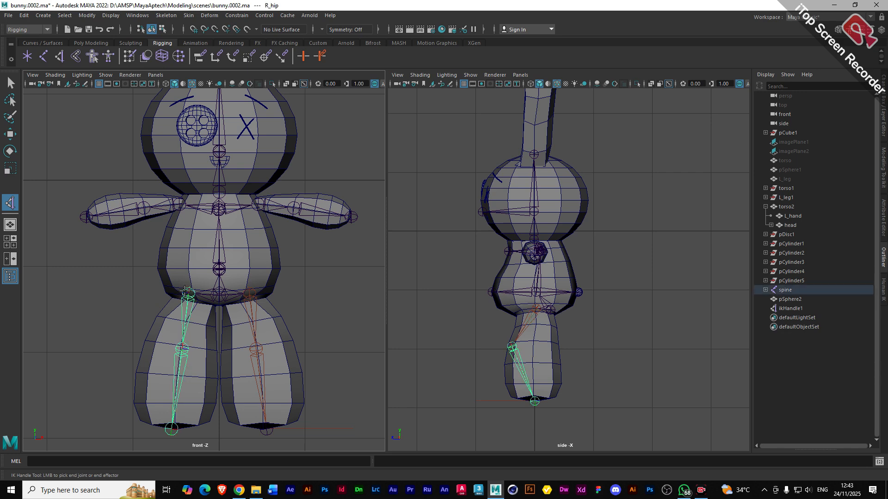
click(171, 430)
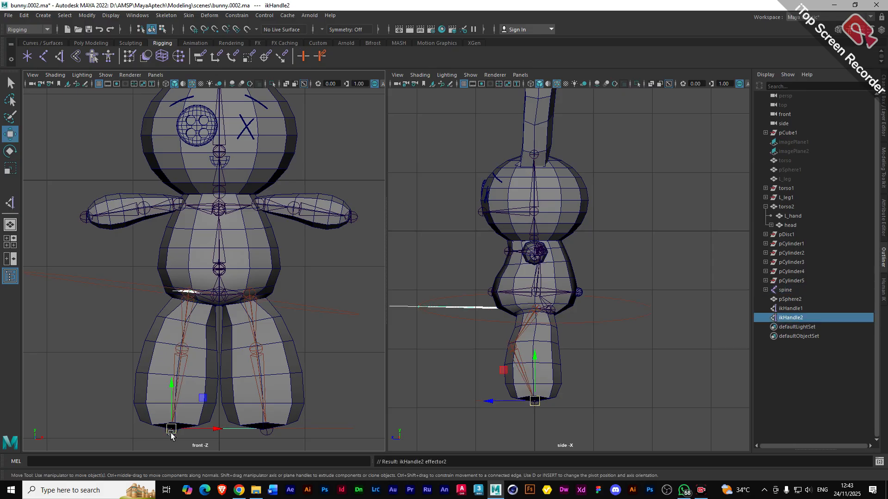
- Create IK handles on both arms, from L_shoulder and R_shoulder to the joints at the hand tips
key(y)
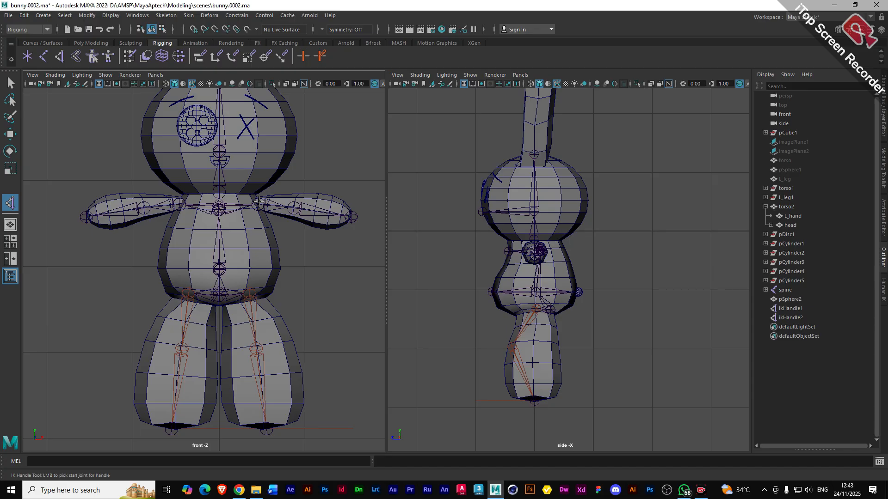
click(259, 202)
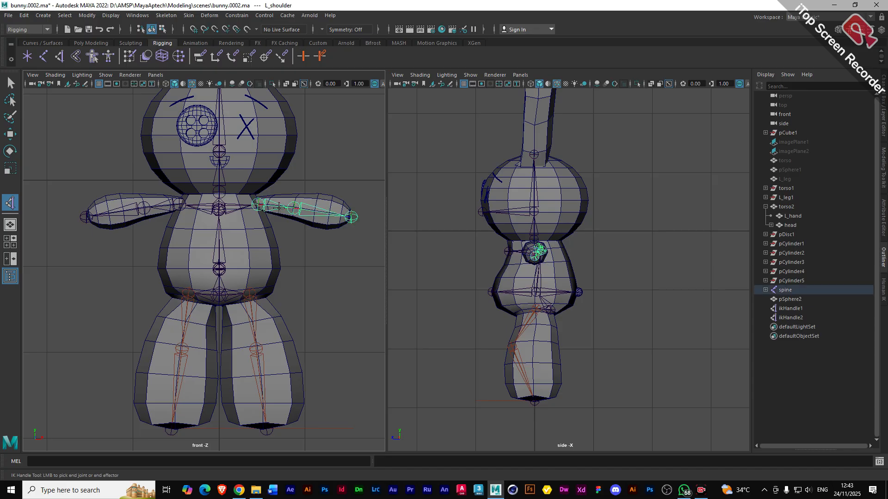
click(356, 215)
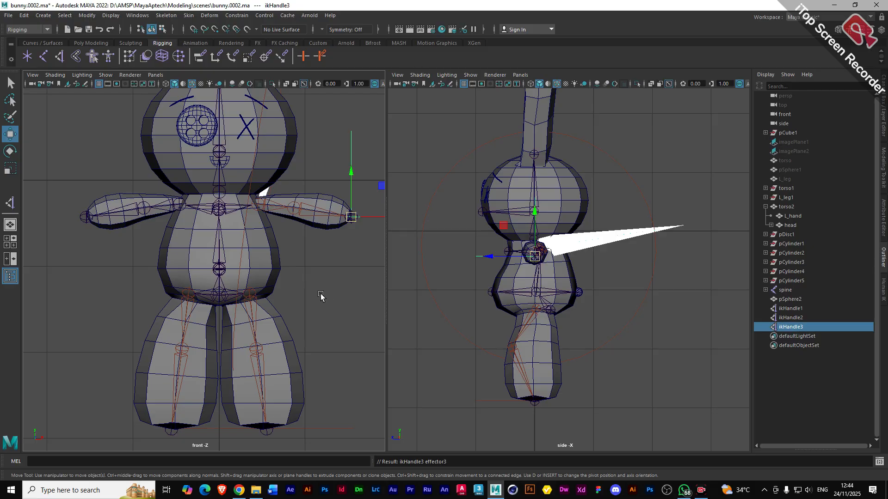
key(y)
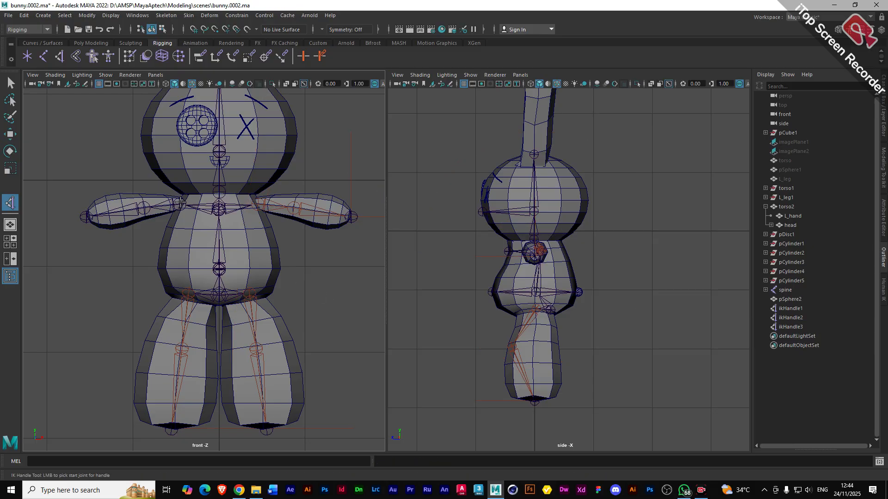
click(178, 203)
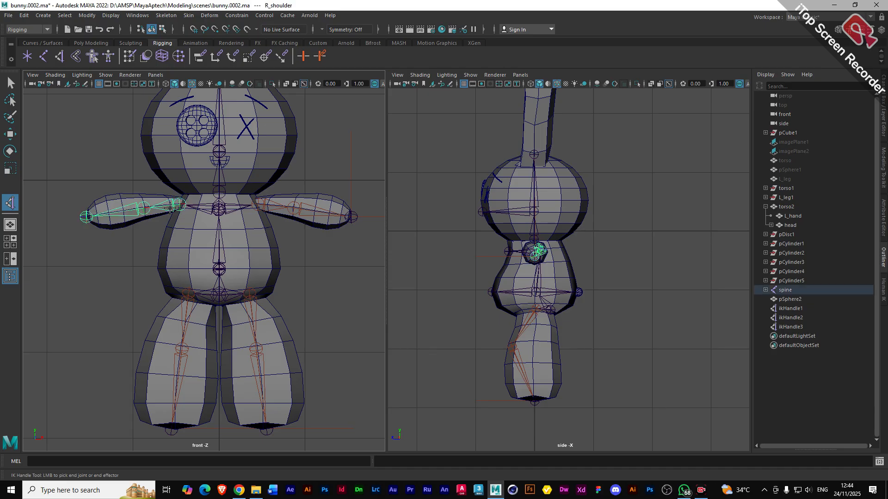
click(85, 216)
key(w)
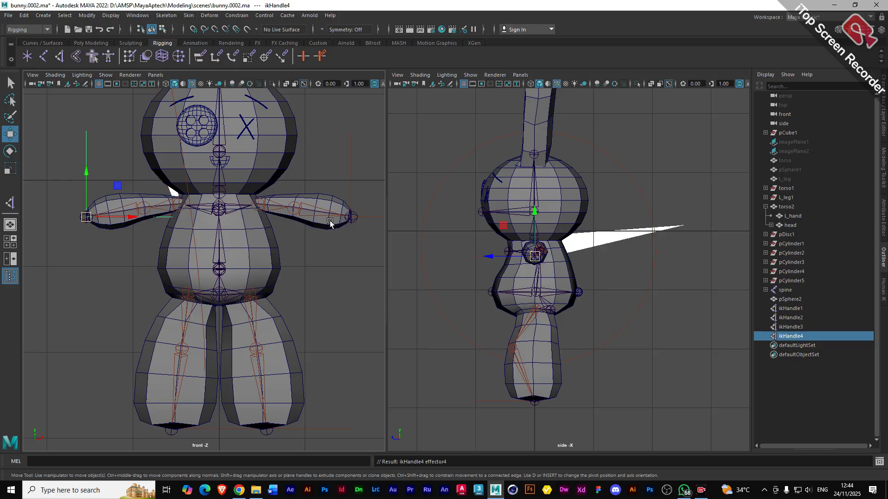
- Examine the head mesh, its joint chain and the ears in the front and side views
scroll(291, 185, down, 3)
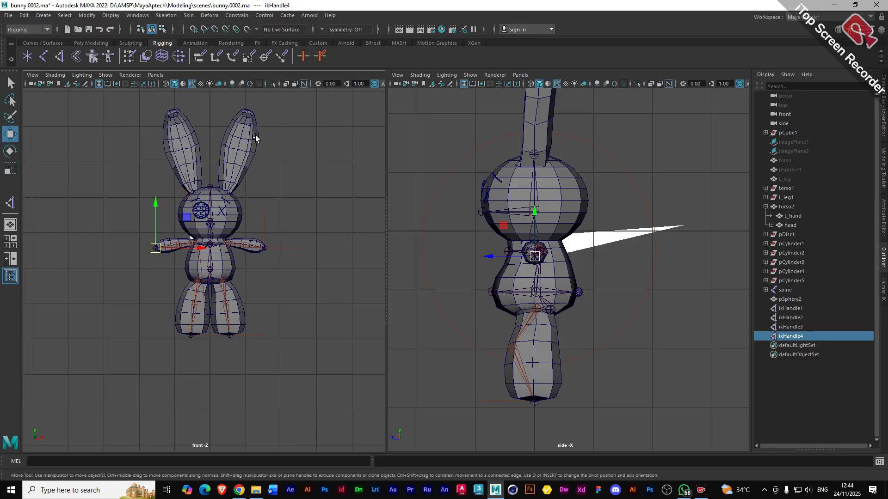
scroll(254, 139, up, 1)
alt+middle_drag(257, 127, 257, 182)
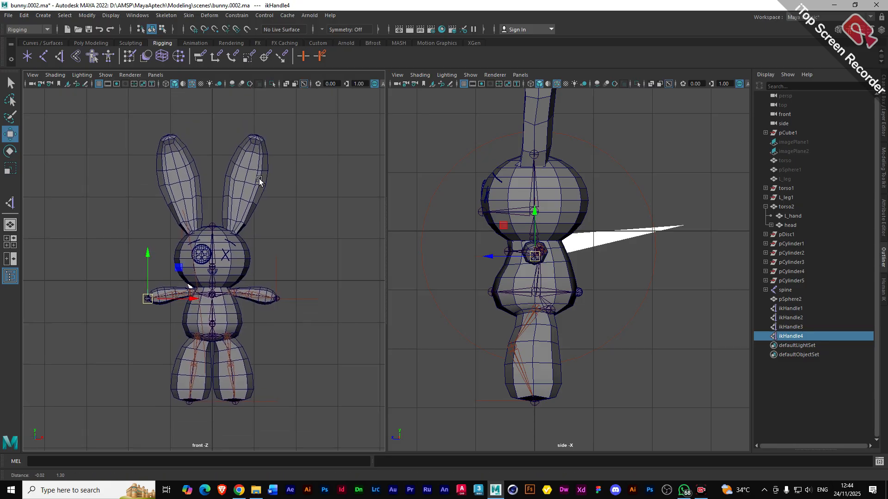
alt+middle_drag(557, 141, 556, 233)
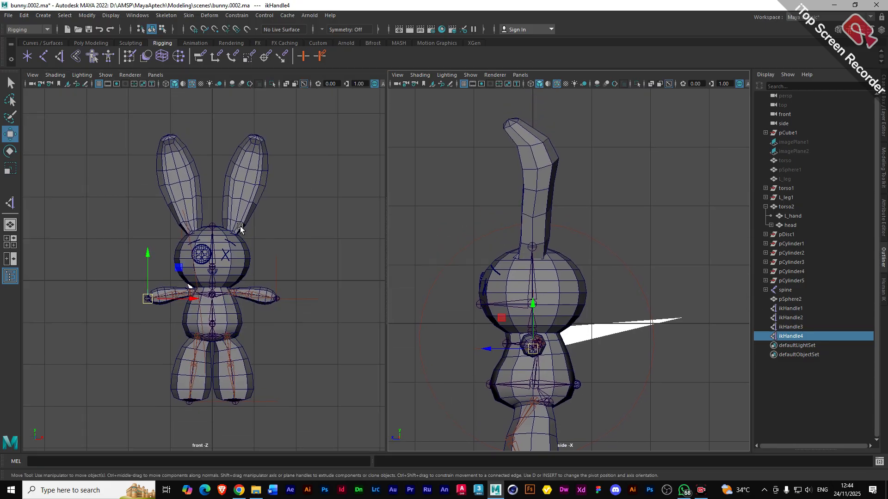
click(212, 224)
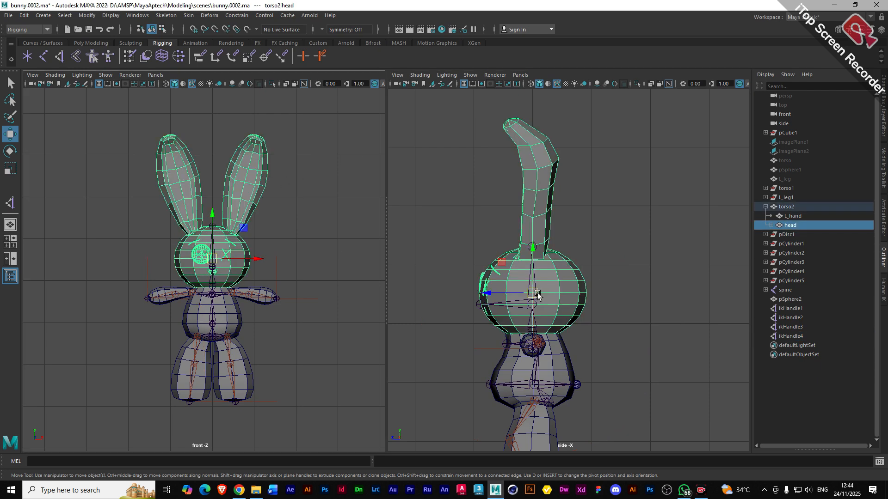
scroll(539, 297, up, 2)
click(515, 266)
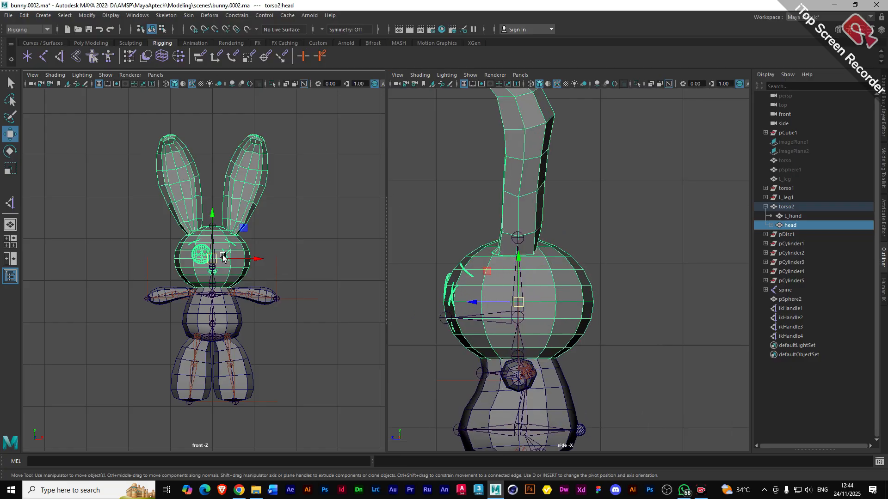
scroll(222, 257, up, 5)
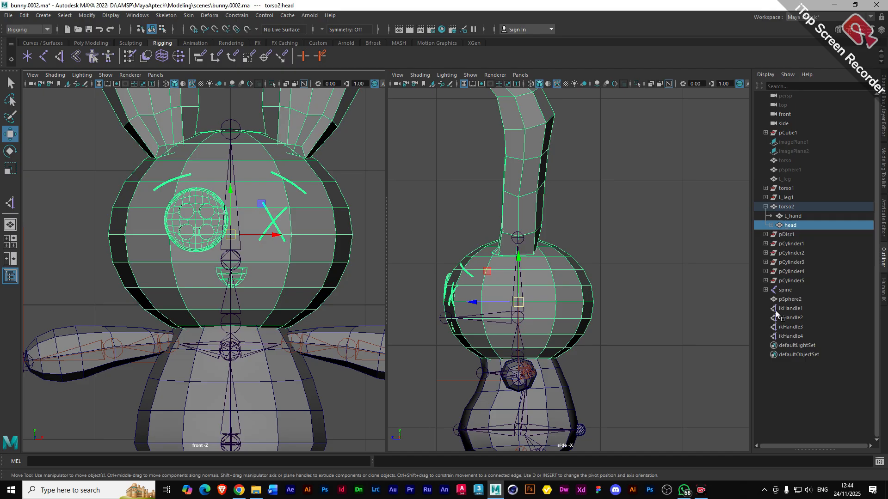
click(519, 320)
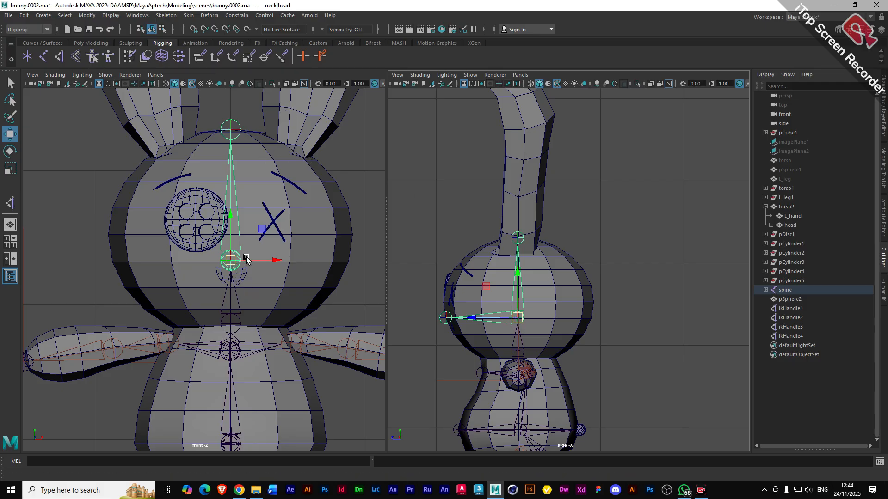
scroll(287, 240, down, 6)
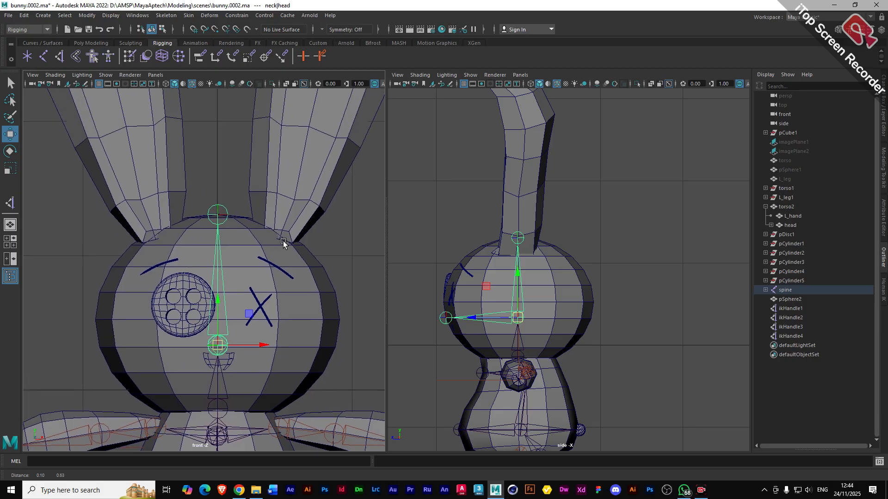
scroll(253, 298, up, 3)
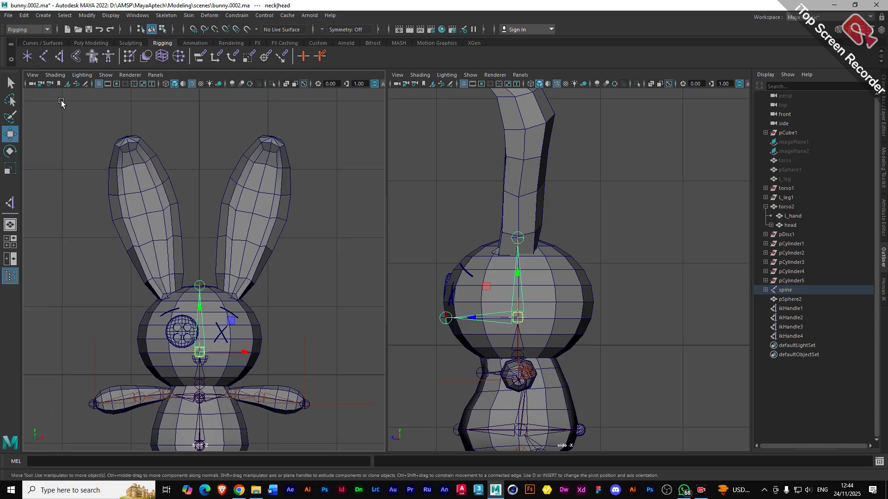
- Create a three-joint chain branching from the head joint, with joints at the left ear's base, middle and tip
click(44, 57)
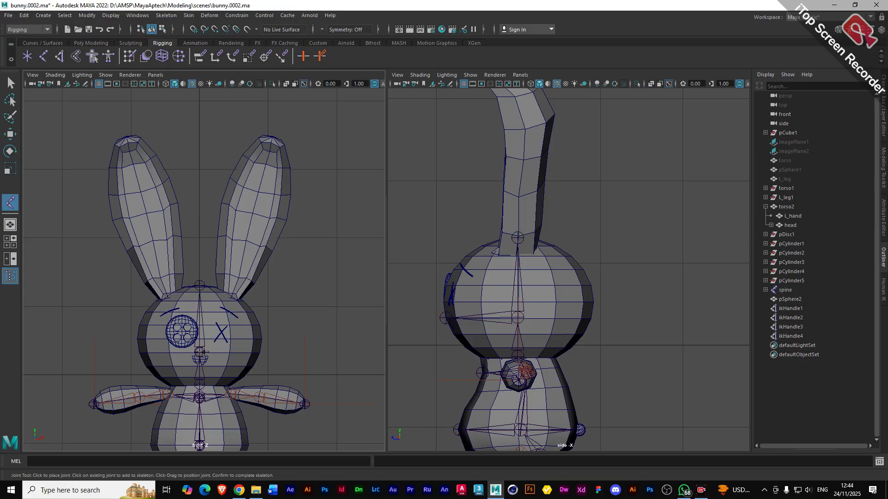
click(765, 289)
click(771, 299)
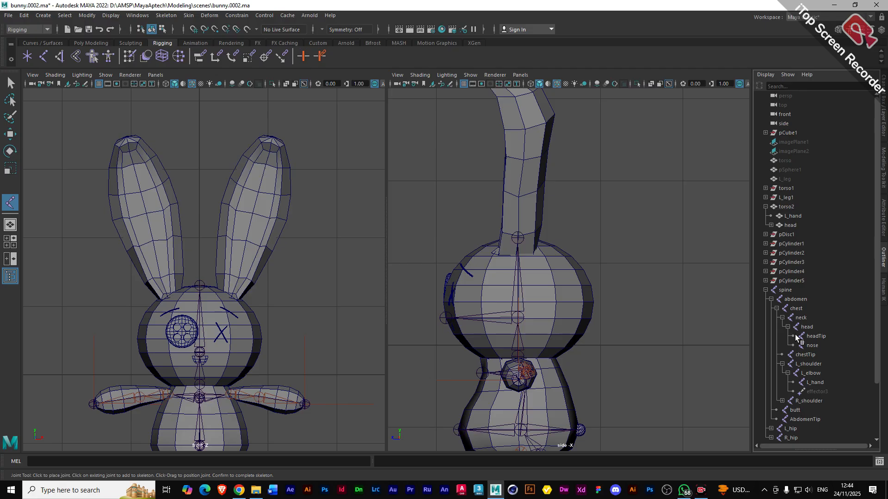
click(811, 327)
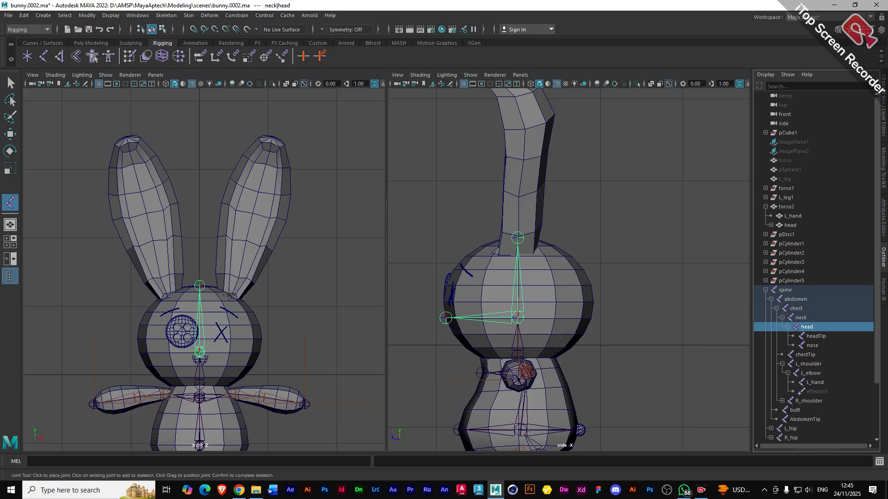
click(230, 295)
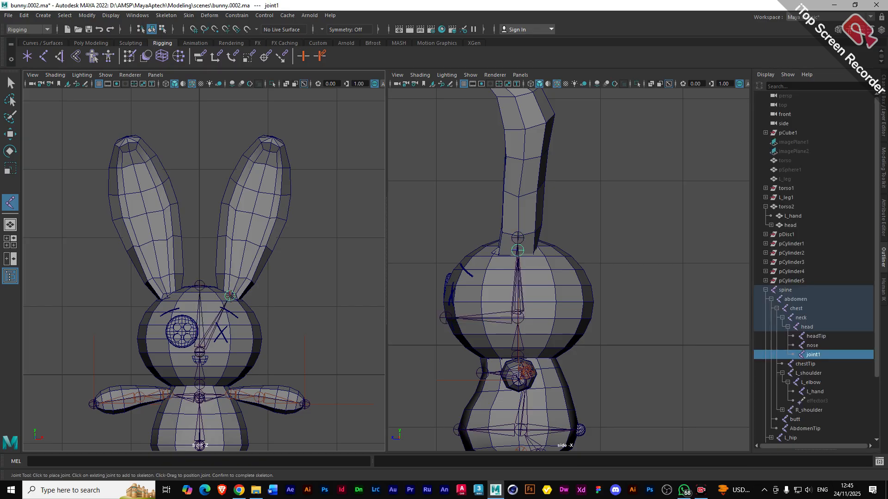
click(252, 214)
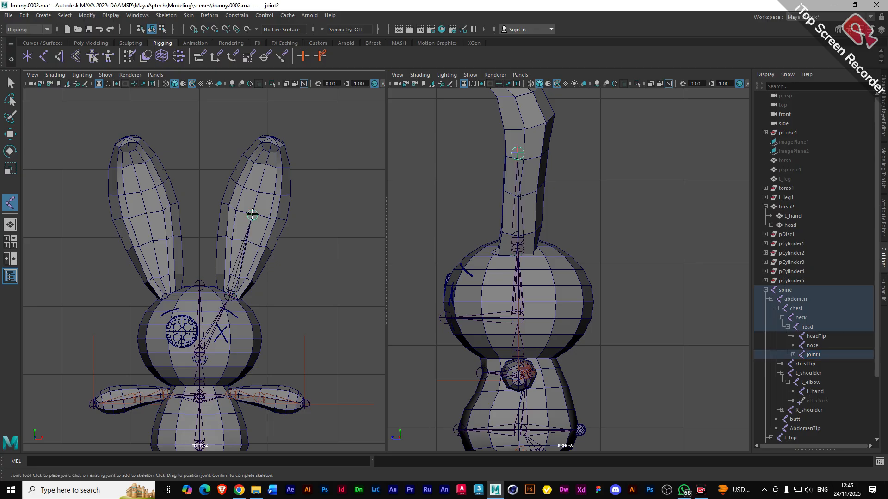
click(272, 139)
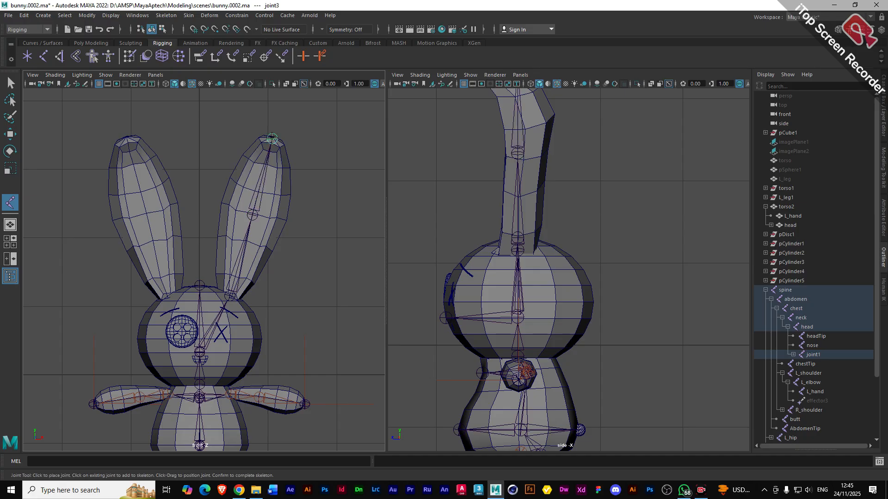
key(w)
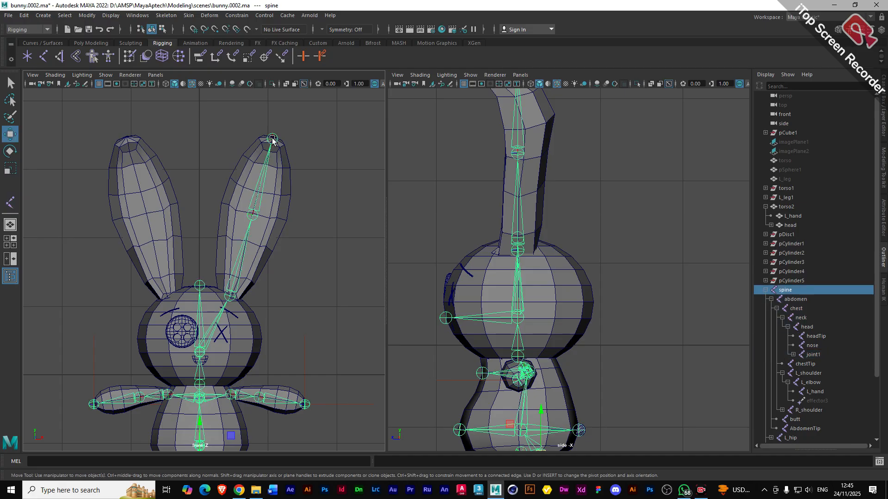
- Shift the ear's middle joint slightly backward and move its tip joint forward onto the curved ear tip
alt+middle_drag(506, 179, 506, 258)
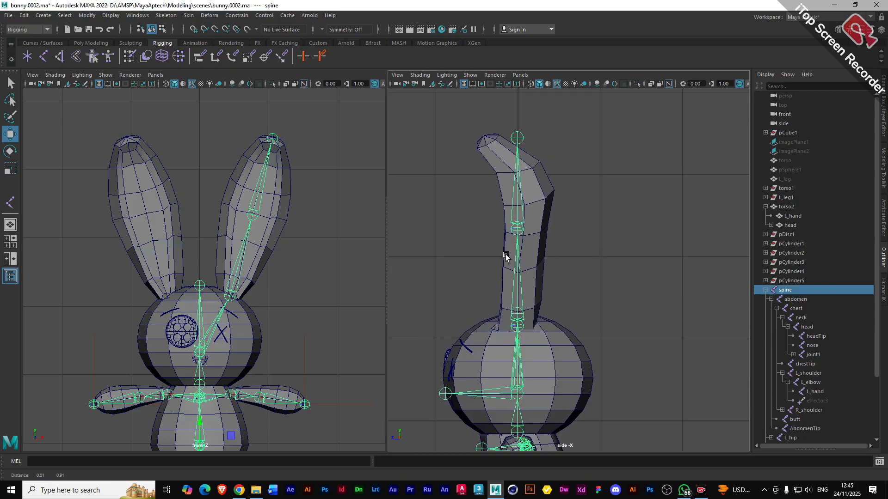
click(519, 140)
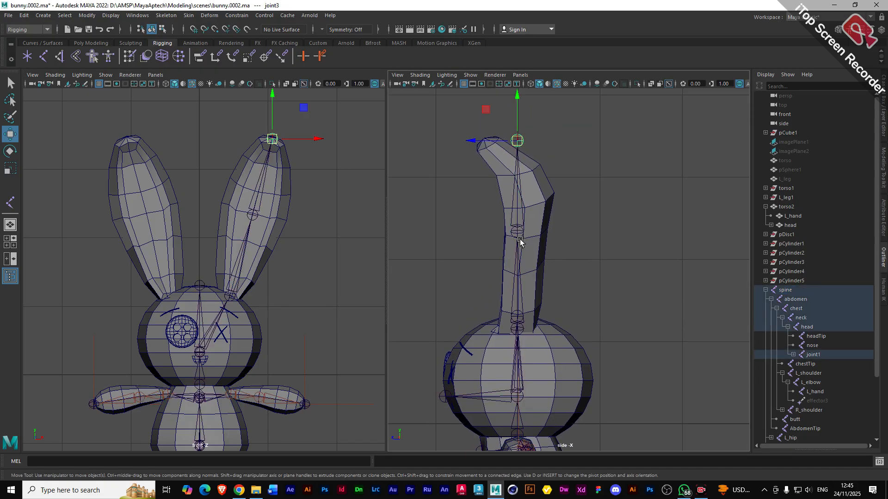
click(517, 233)
drag(473, 232, 482, 232)
click(528, 140)
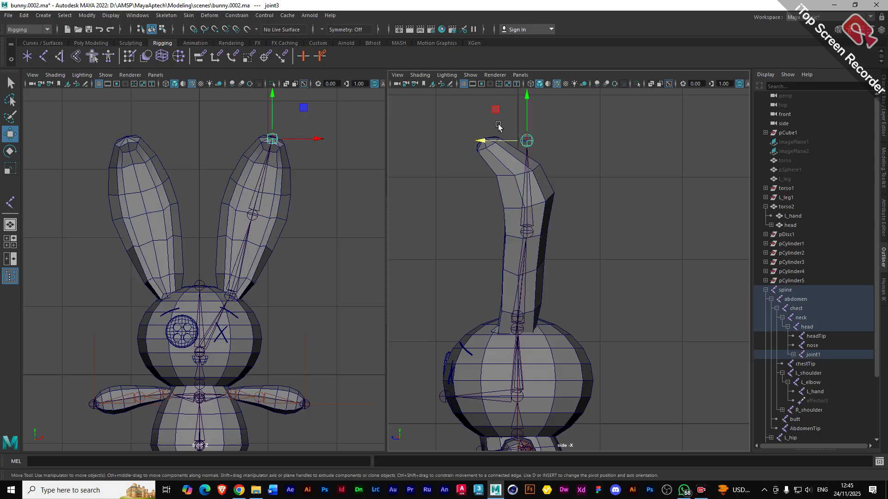
drag(496, 109, 458, 112)
- Raise the ear's middle joint to the bend of the ear and center it within the ear's width
click(525, 237)
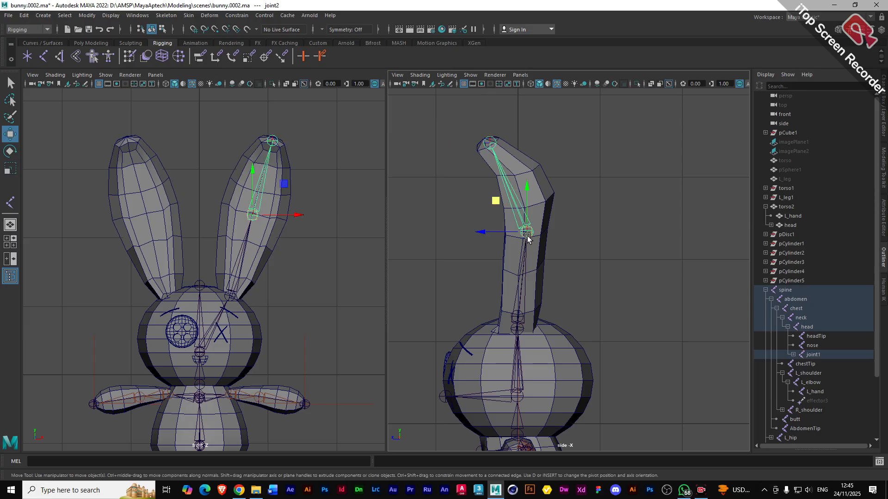
drag(528, 193, 529, 154)
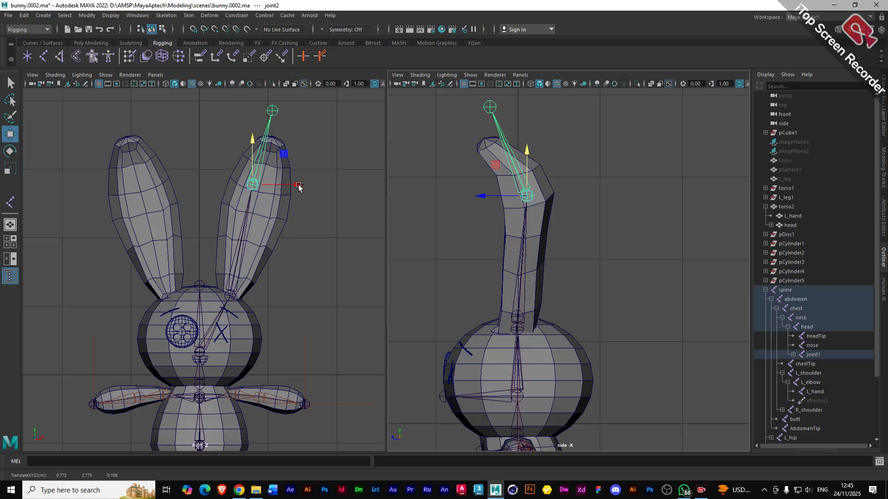
drag(298, 186, 307, 189)
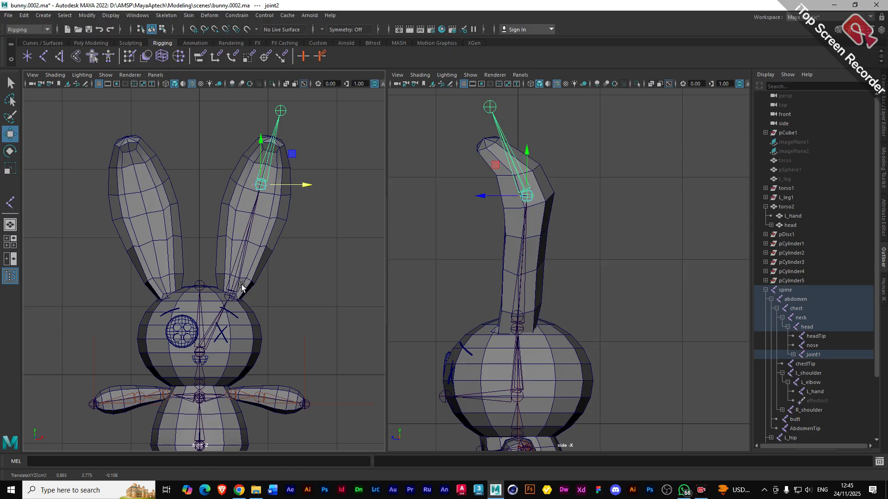
- Lower the ear's end joint back onto the ear tip and align it with the tip in the front view
click(489, 108)
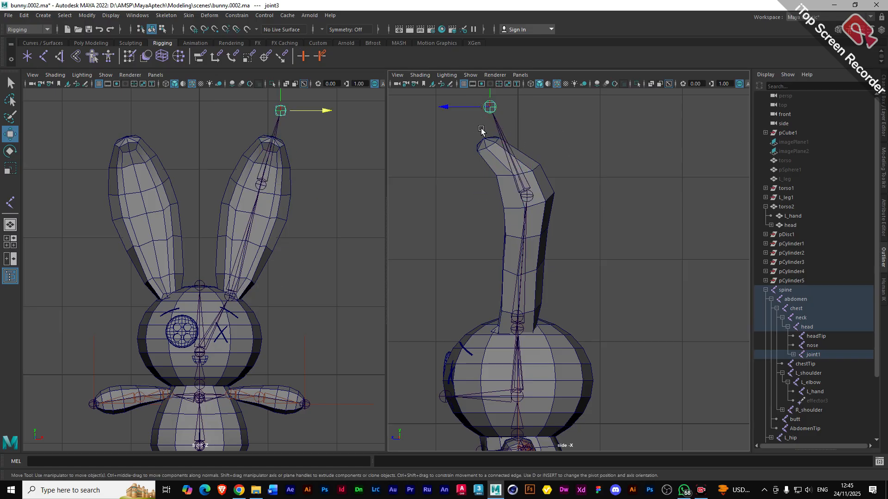
scroll(481, 131, down, 5)
middle_drag(504, 173, 500, 184)
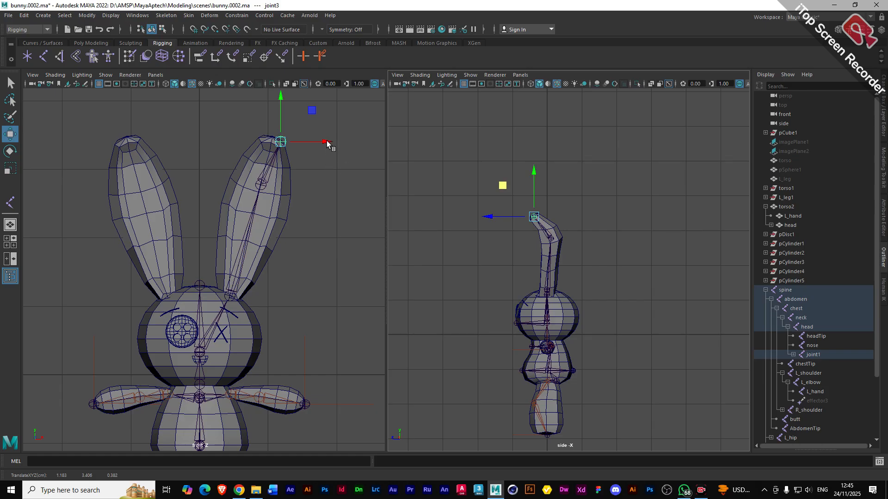
drag(327, 142, 318, 140)
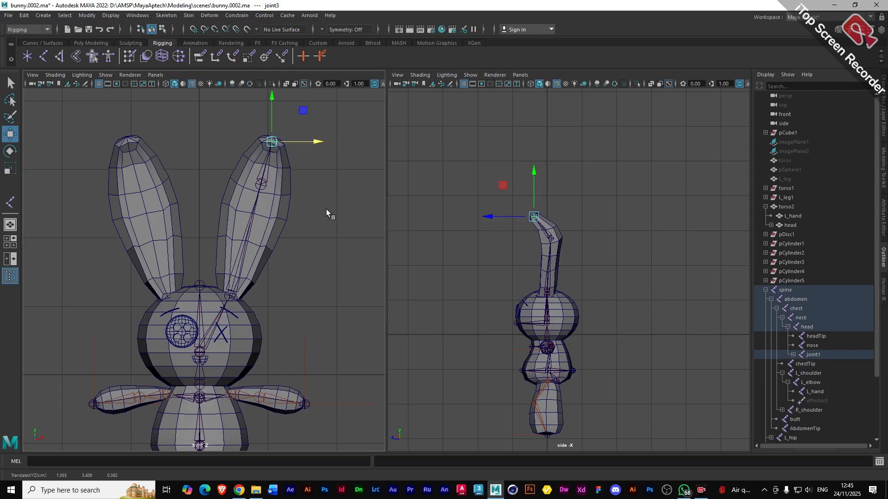
scroll(326, 212, up, 2)
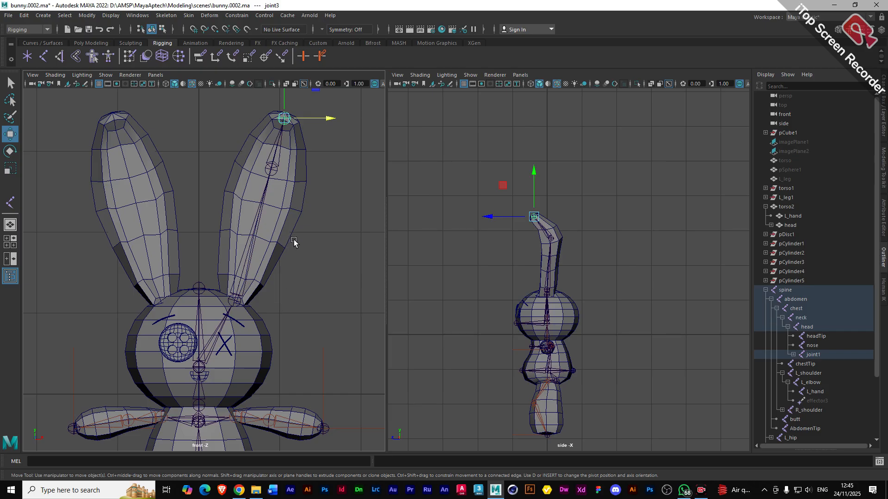
- Rename the ear's base joint L_ear and mirror its joint chain across to the opposite ear
double_click(813, 355)
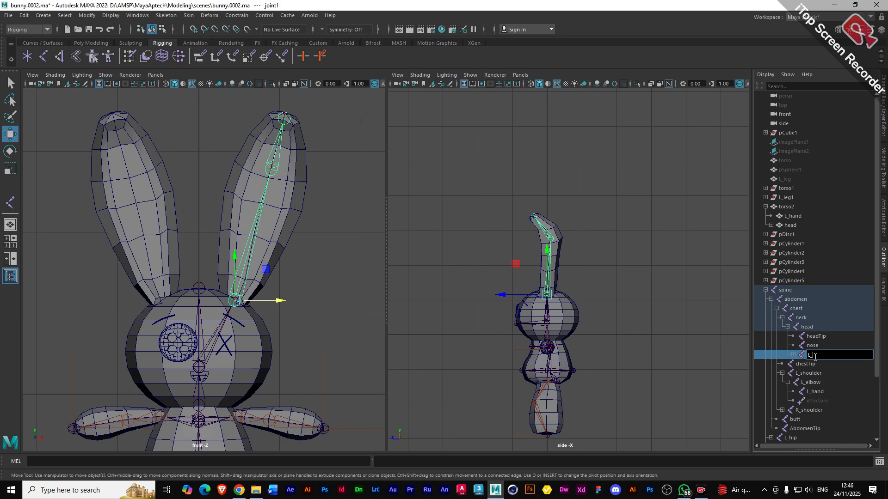
key(Return)
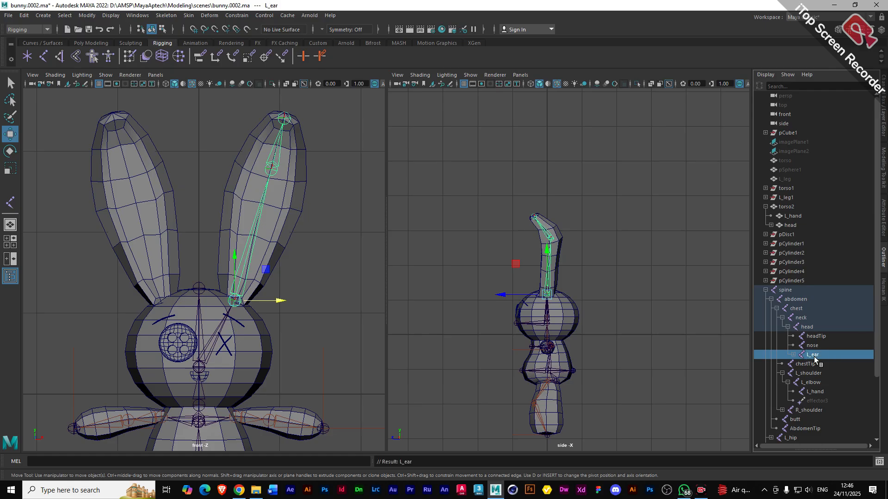
click(166, 15)
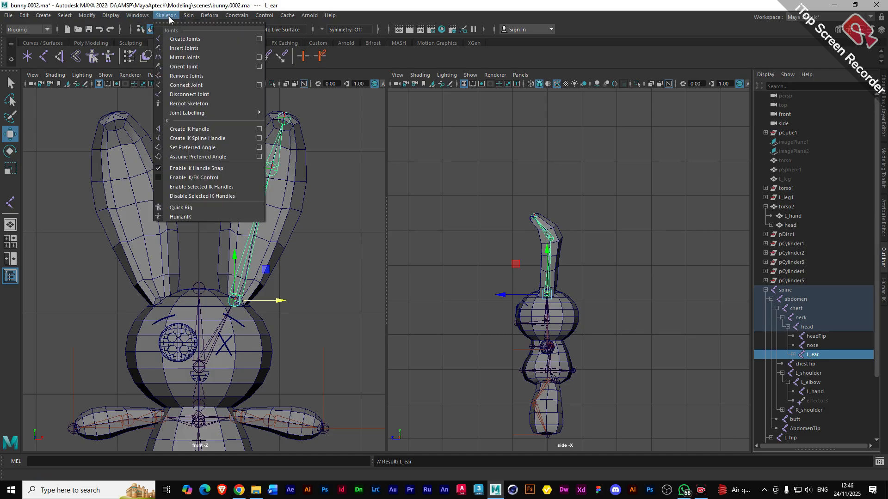
click(181, 58)
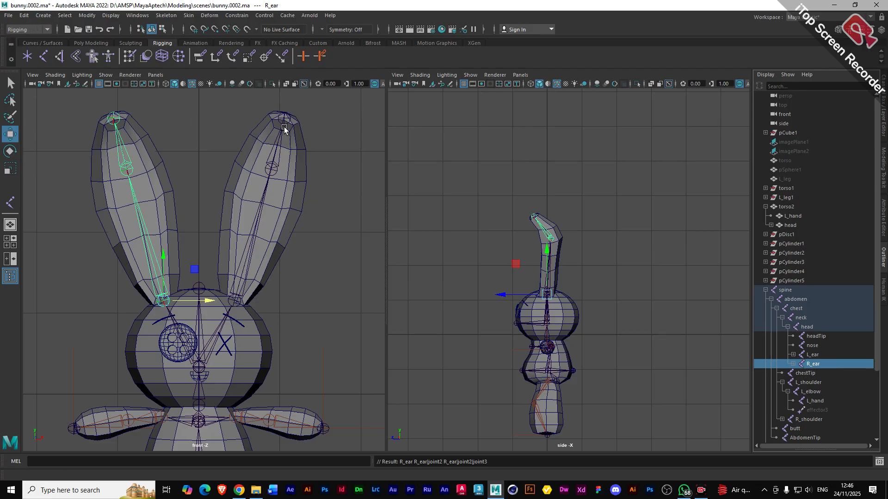
- Activate the IK Handle tool and set its current solver to Single-Chain Solver
click(59, 56)
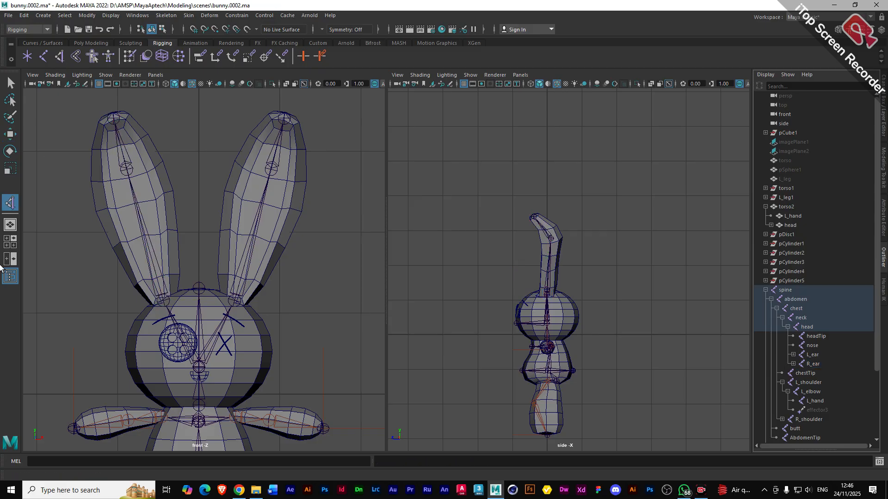
double_click(8, 205)
click(229, 139)
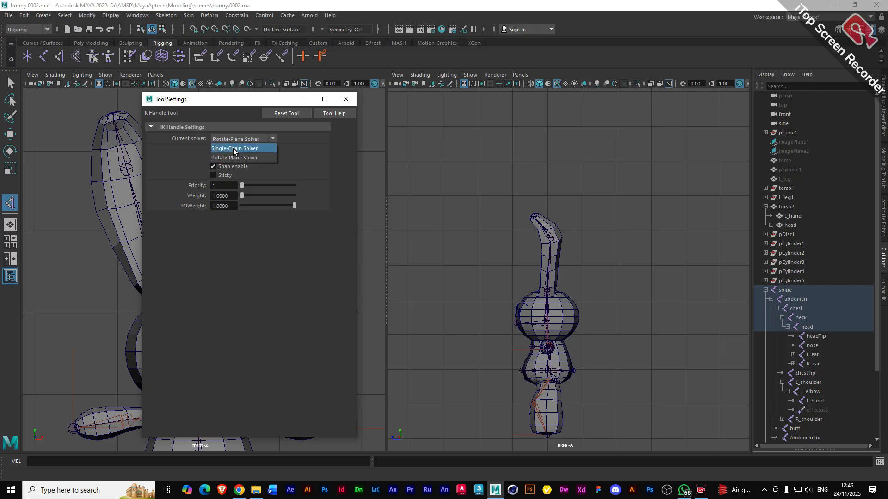
click(234, 148)
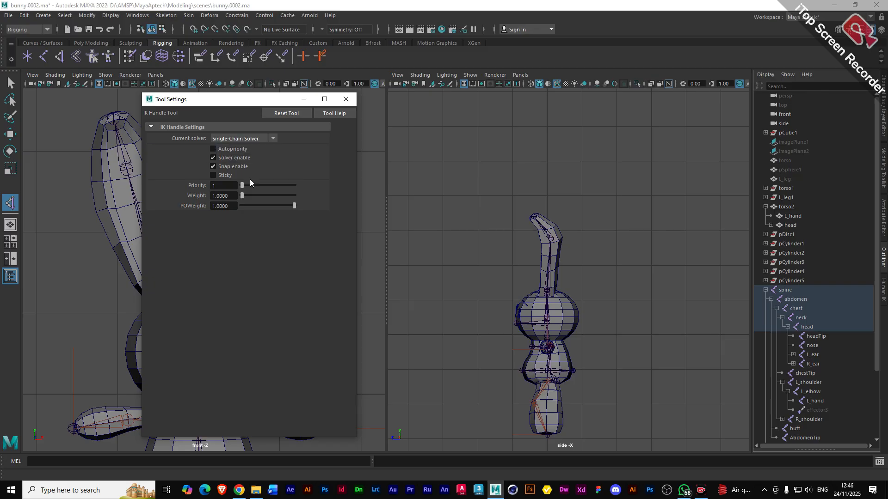
click(346, 99)
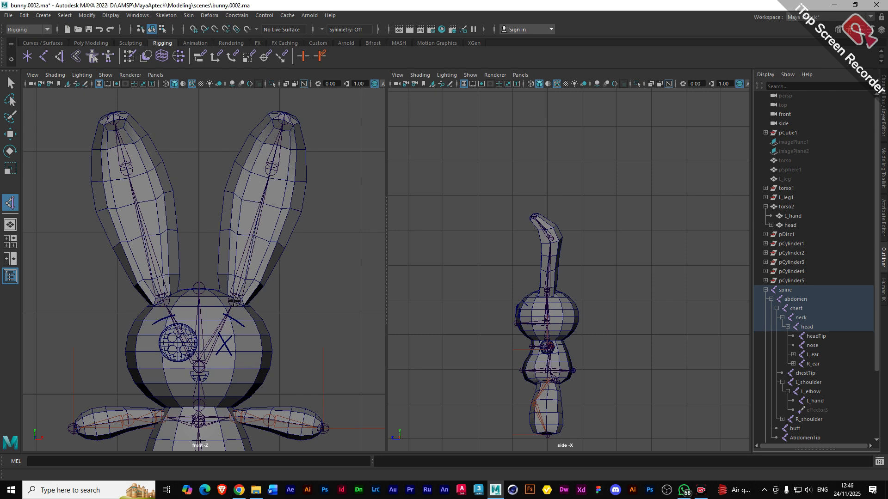
- Create Single-Chain Solver IK handles on both ears, from L_ear and R_ear to the joints at the ear tips
click(235, 301)
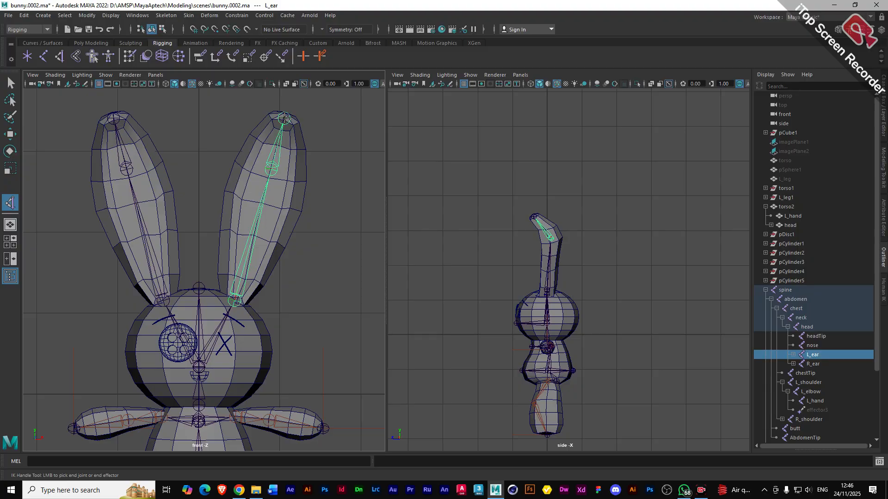
click(284, 118)
key(w)
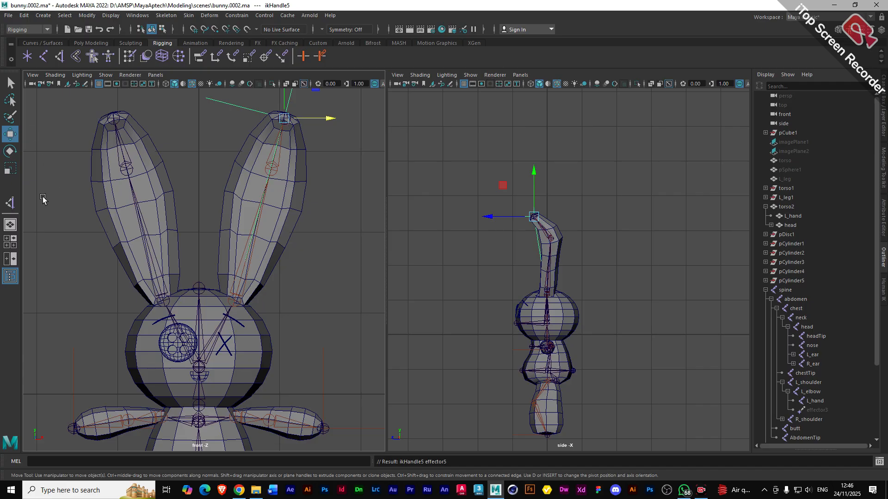
key(y)
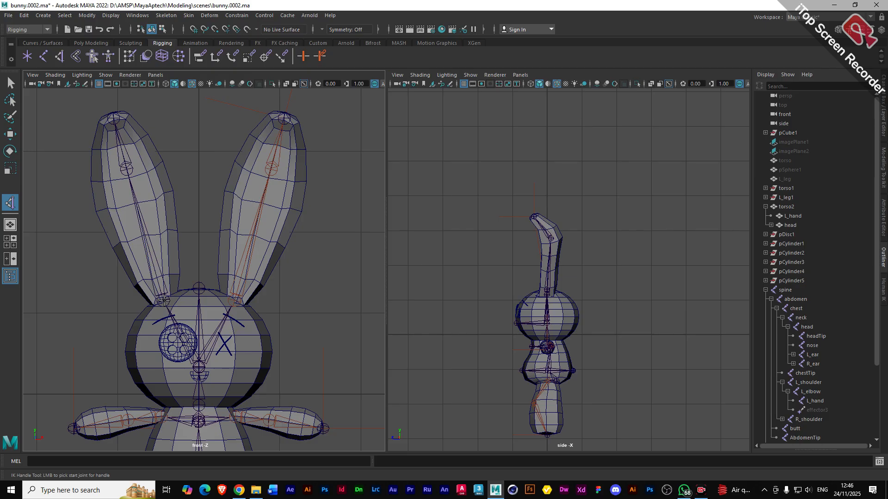
click(163, 301)
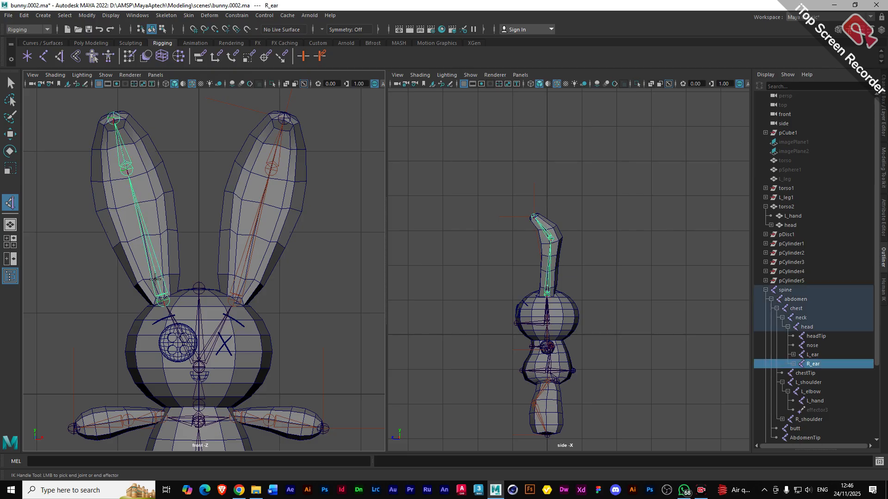
click(113, 118)
key(w)
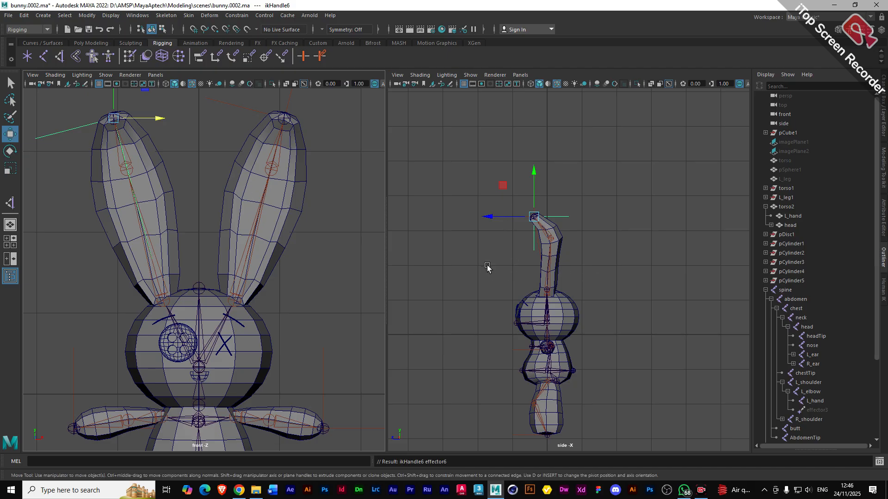
- Test the left ear's IK handle by moving it around in the side view, and undo the moves
scroll(560, 333, up, 3)
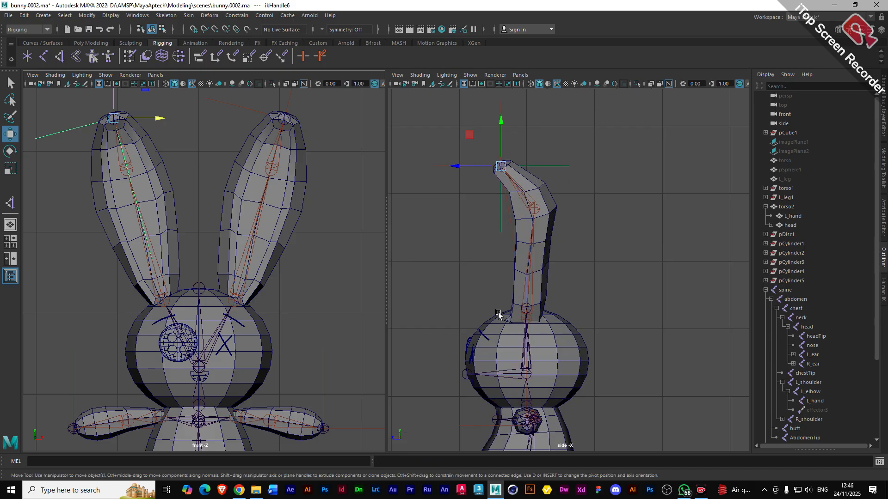
alt+middle_drag(496, 301, 560, 261)
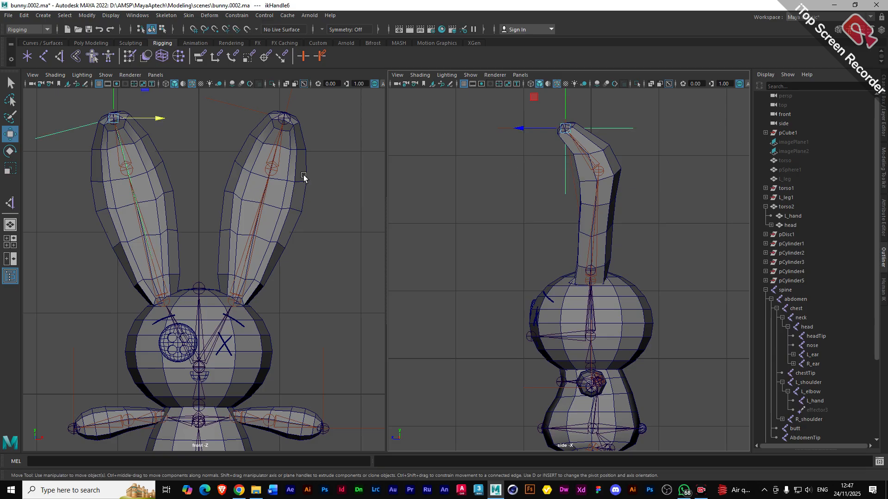
click(254, 112)
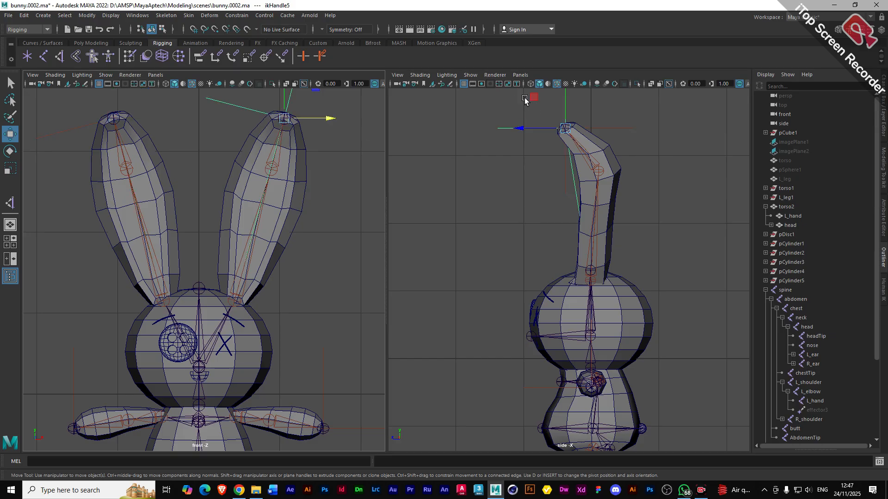
middle_drag(527, 98, 549, 92)
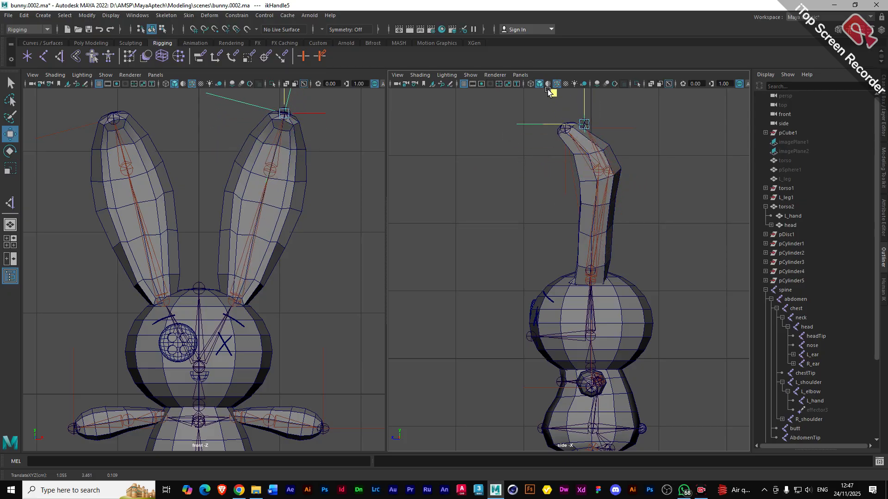
key(ctrl+z)
key(ctrl+z)
key(ctrl+z)
key(ctrl+z)
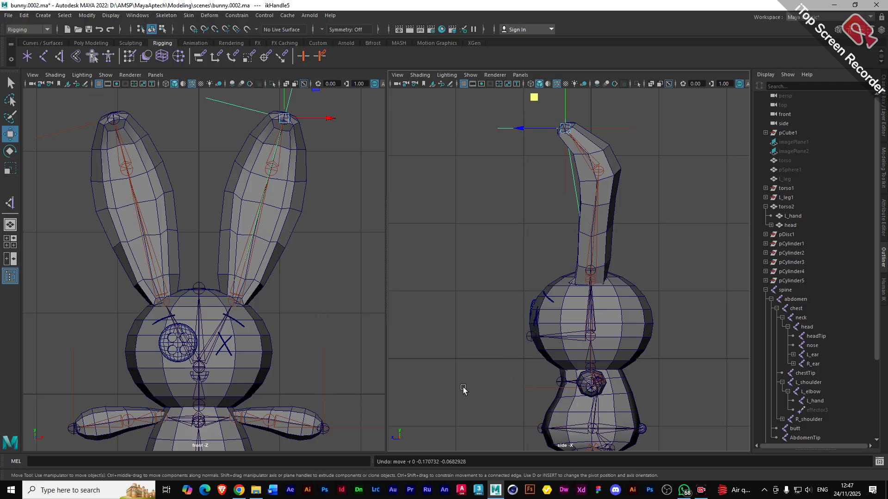
- Test the left arm's IK handle by moving it around in the front view, and undo each move
click(343, 432)
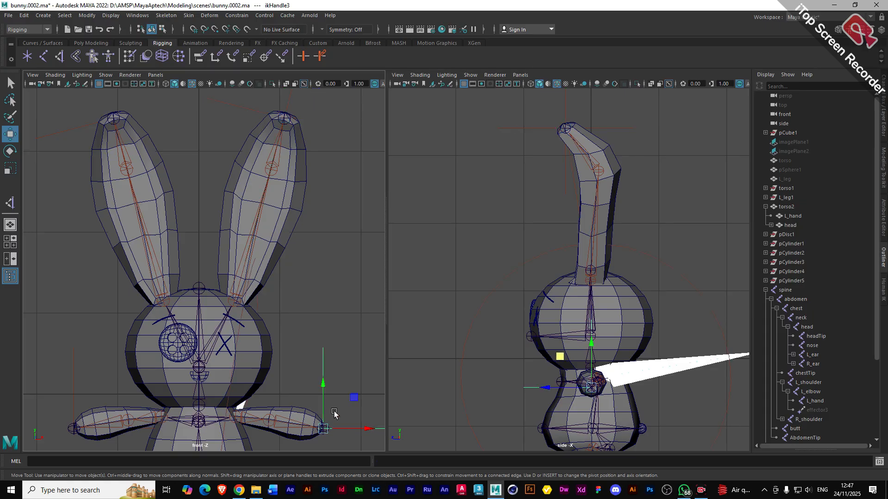
mouse_move(354, 399)
mouse_down()
mouse_move(341, 399)
mouse_move(355, 408)
mouse_move(360, 360)
mouse_move(349, 409)
mouse_move(323, 398)
mouse_move(356, 372)
mouse_move(351, 386)
mouse_move(337, 382)
mouse_move(369, 398)
mouse_move(359, 397)
mouse_up()
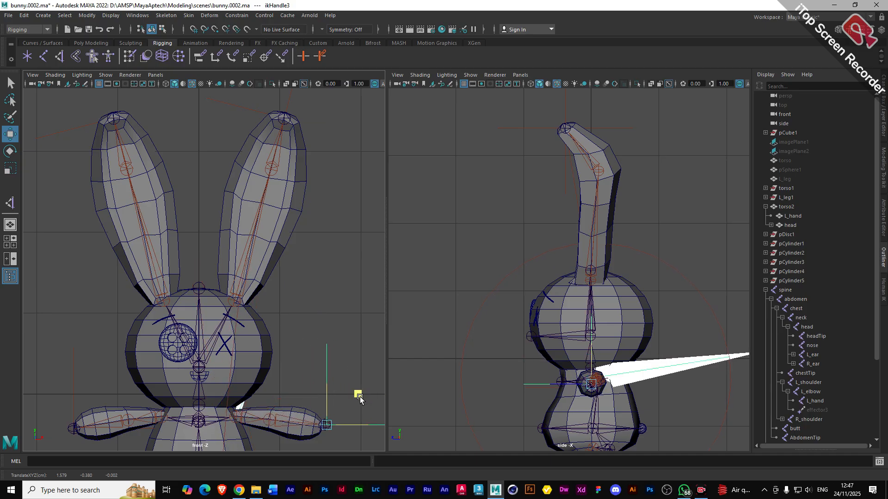
key(ctrl+z)
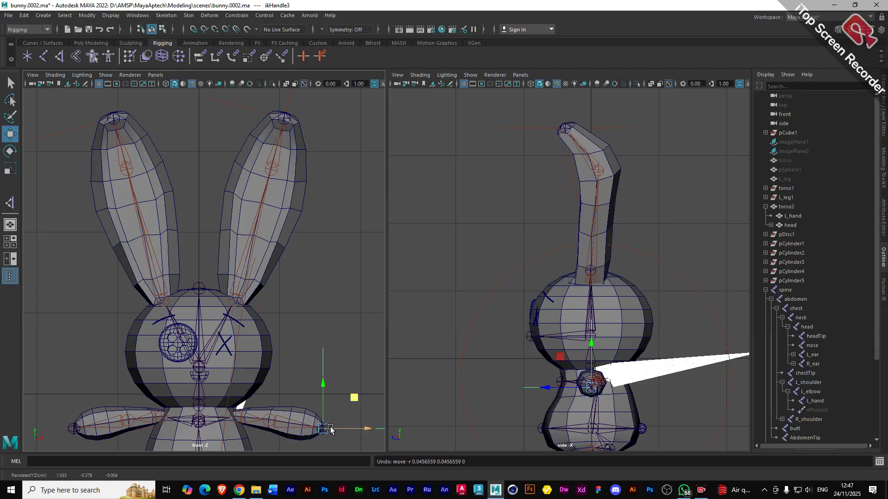
scroll(331, 430, down, 5)
scroll(229, 391, up, 3)
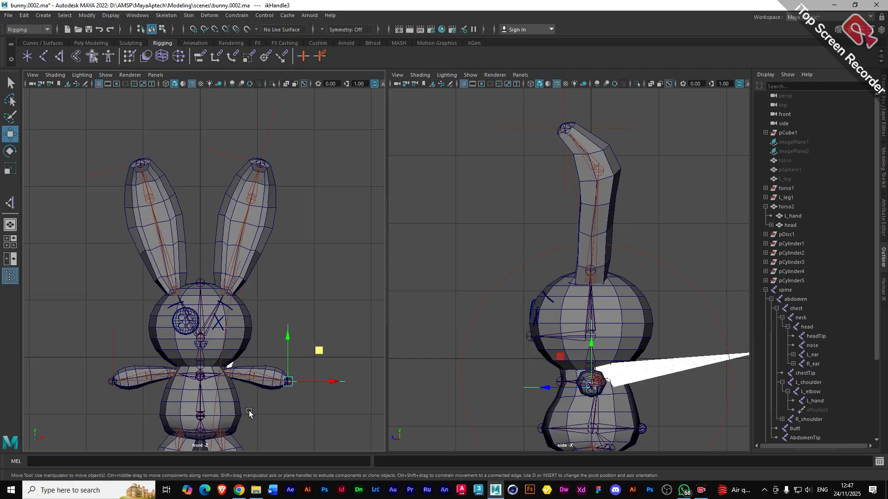
alt+middle_drag(250, 412, 282, 292)
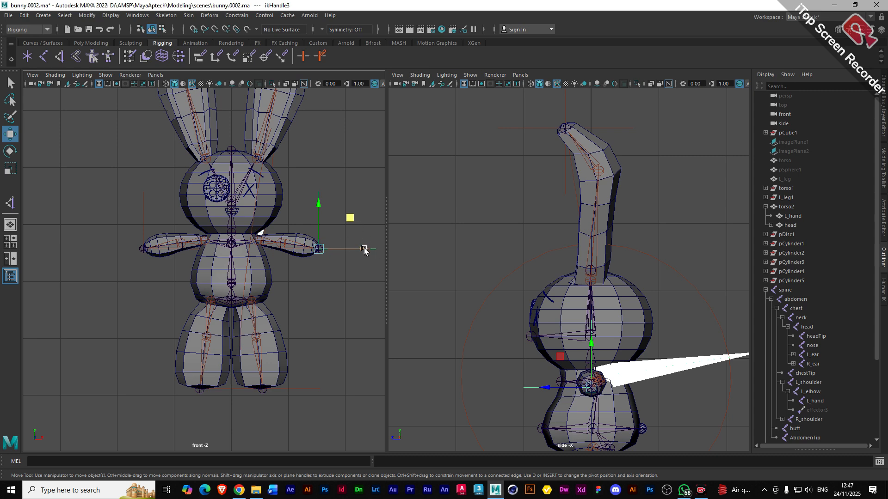
mouse_move(364, 249)
mouse_down()
mouse_move(353, 250)
mouse_move(367, 250)
mouse_up()
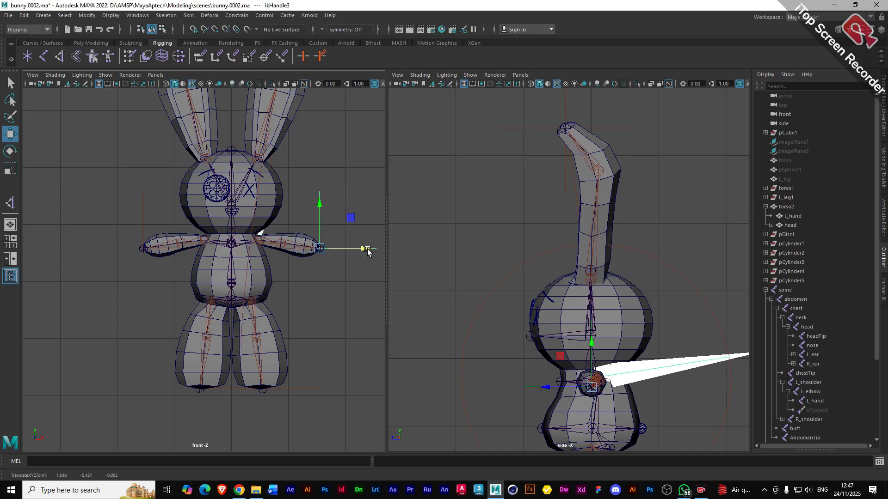
key(ctrl+z)
- Switch to the single perspective view and hide the bunny's head and torso meshes and the grid
click(10, 225)
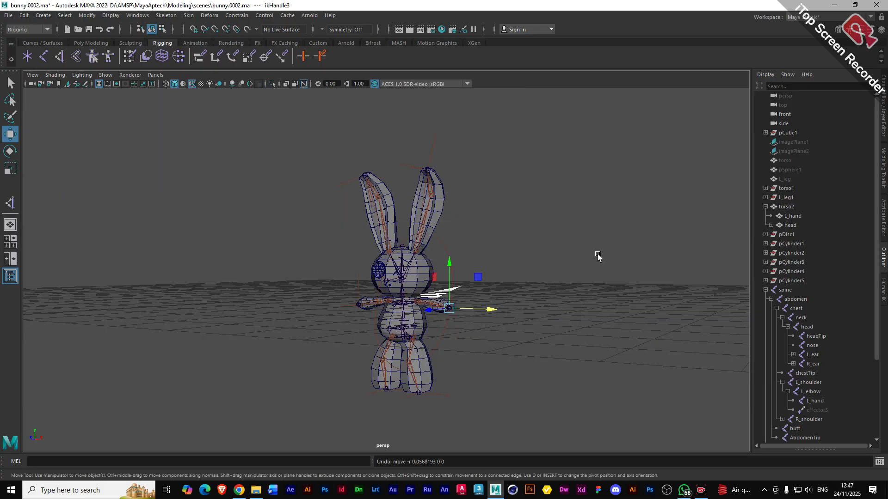
click(424, 272)
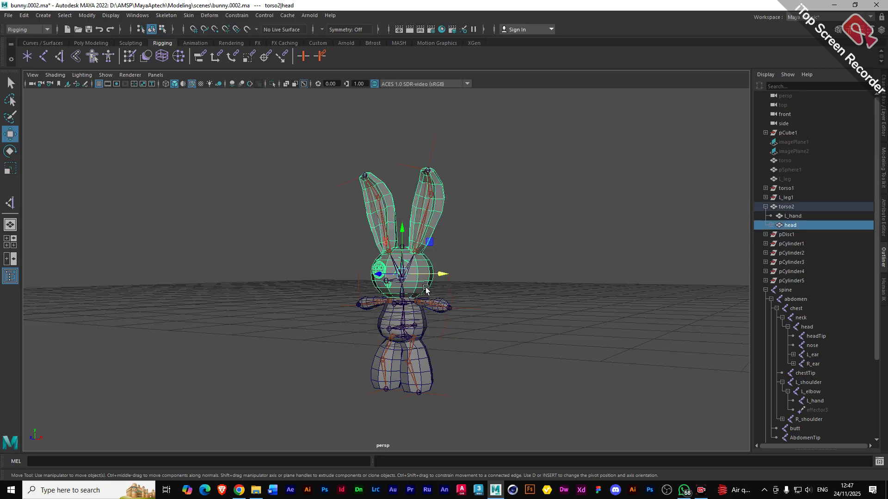
key(ctrl+h)
click(420, 343)
key(ctrl+h)
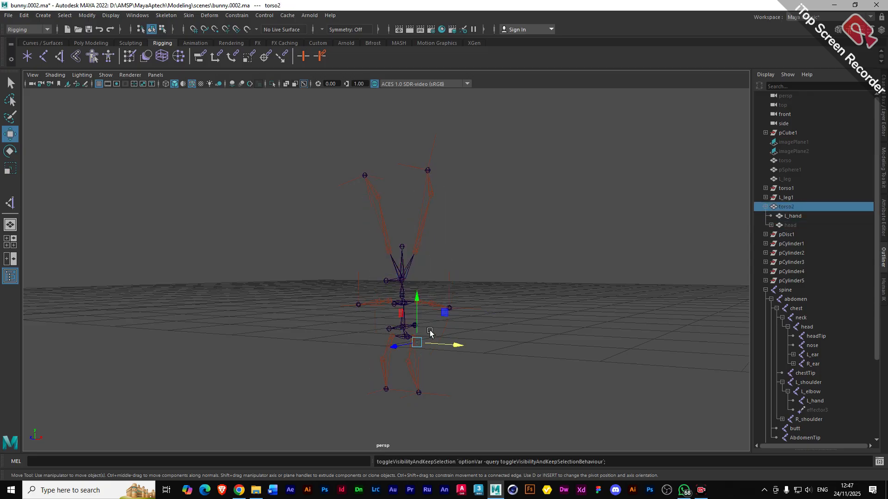
scroll(420, 344, down, 2)
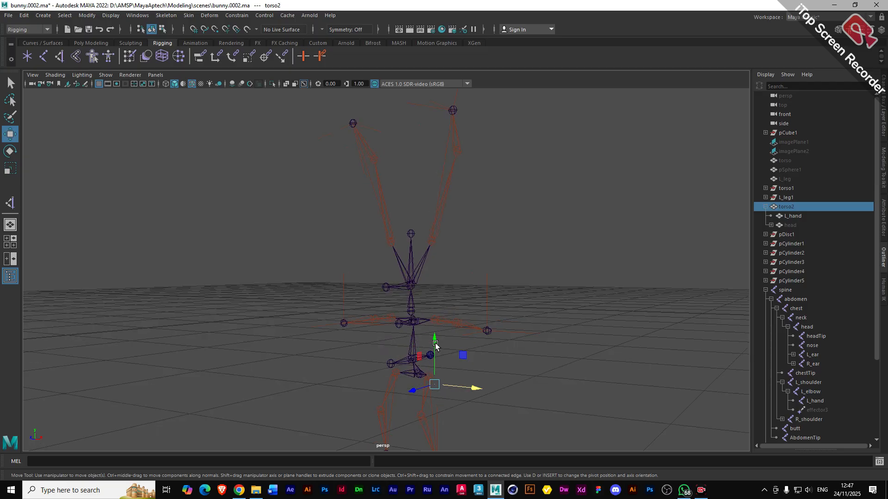
alt+drag(430, 343, 405, 313)
click(98, 84)
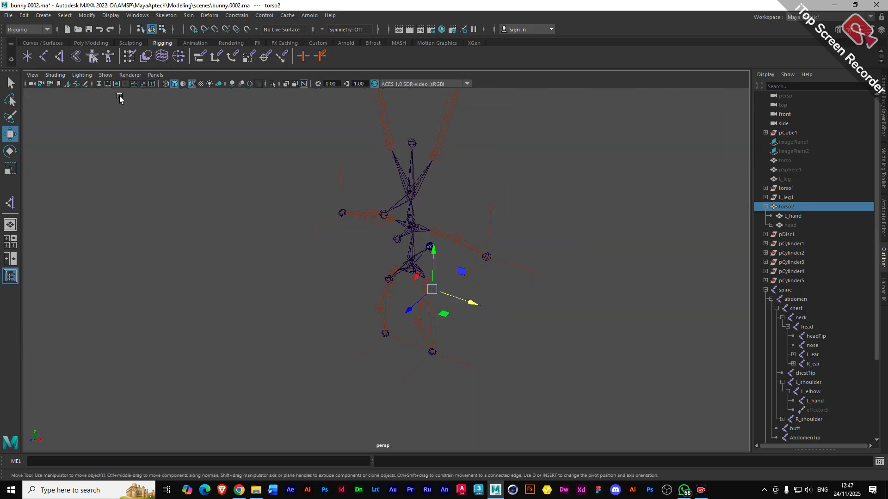
scroll(483, 299, up, 2)
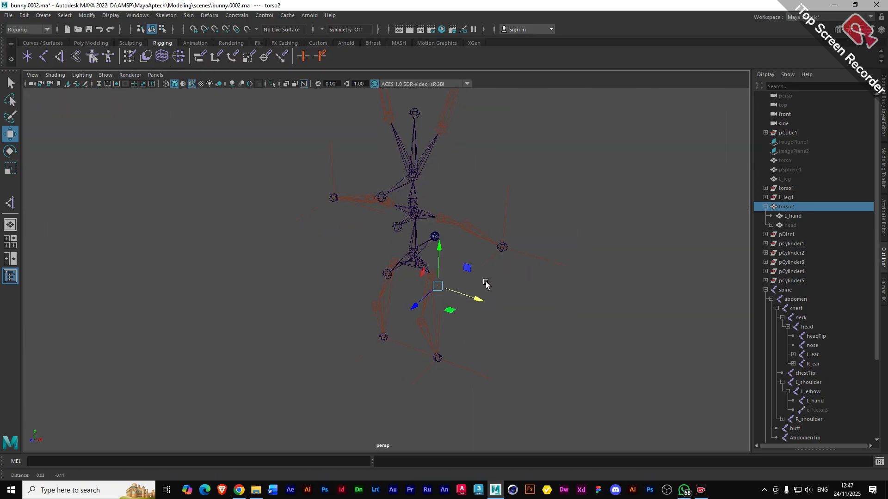
- Try moving the left hand's IK handle across the horizontal plane in the perspective view, and undo the move
click(503, 251)
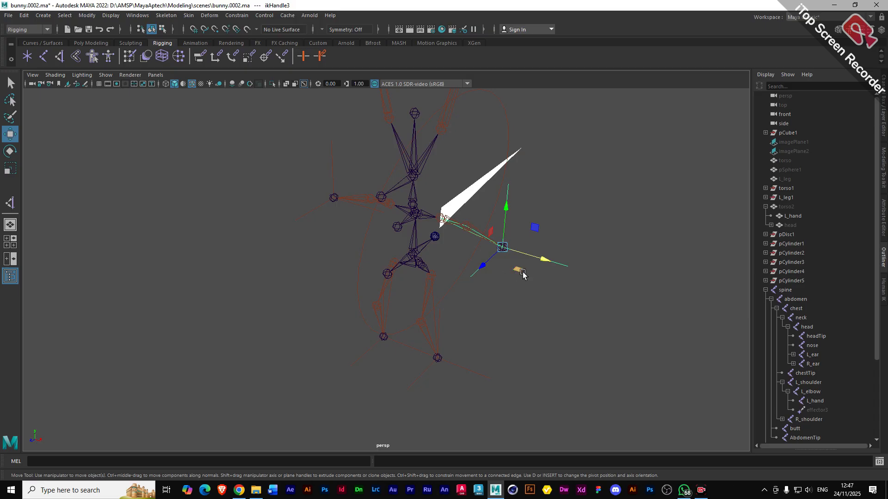
drag(522, 275, 504, 267)
key(ctrl+z)
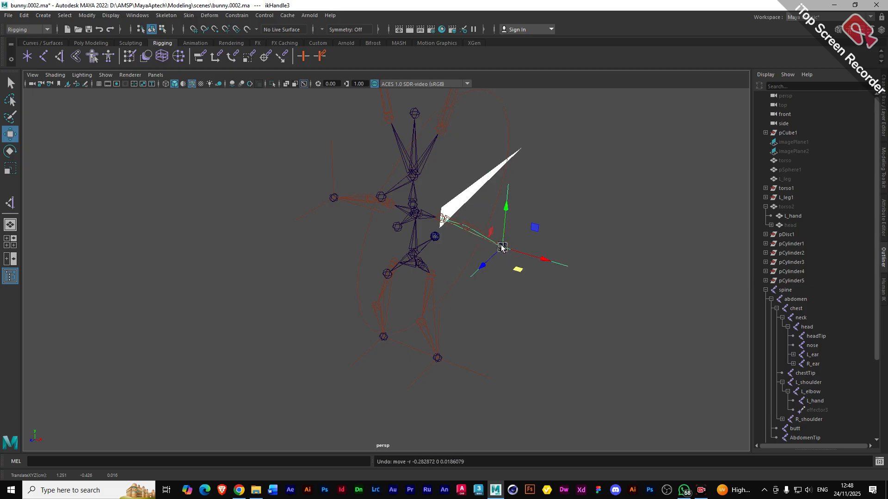
- Test the left hand and left leg IK handles by moving them, and undo the moves
mouse_move(506, 207)
mouse_down()
mouse_move(504, 225)
mouse_move(507, 211)
mouse_up()
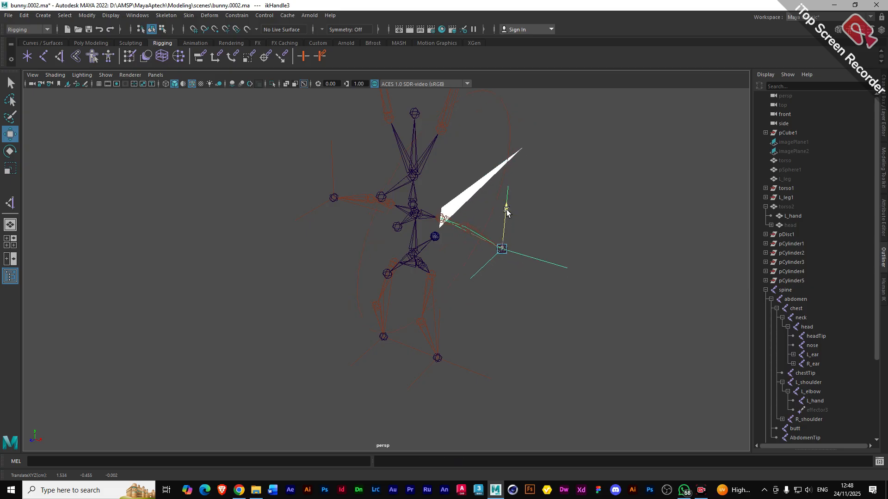
key(ctrl+z)
click(433, 367)
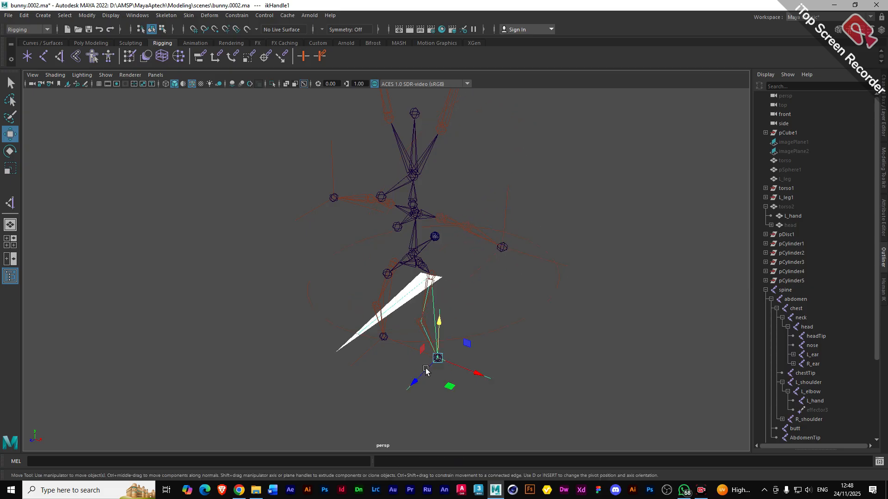
alt+drag(490, 388, 393, 349)
key(ctrl+z)
key(ctrl+z)
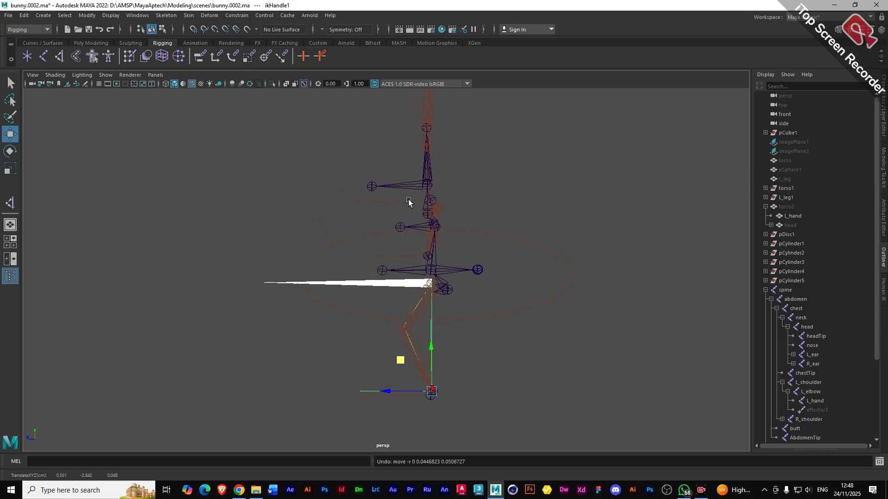
- Test the left ear's IK handle by moving it in side view, and undo the move
alt+drag(372, 208, 450, 315)
click(436, 165)
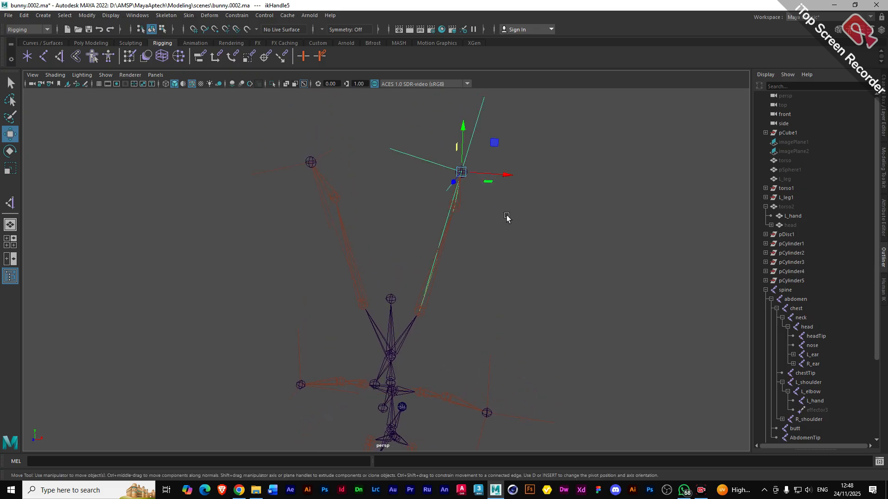
alt+drag(508, 218, 426, 203)
drag(314, 116, 351, 140)
key(ctrl+z)
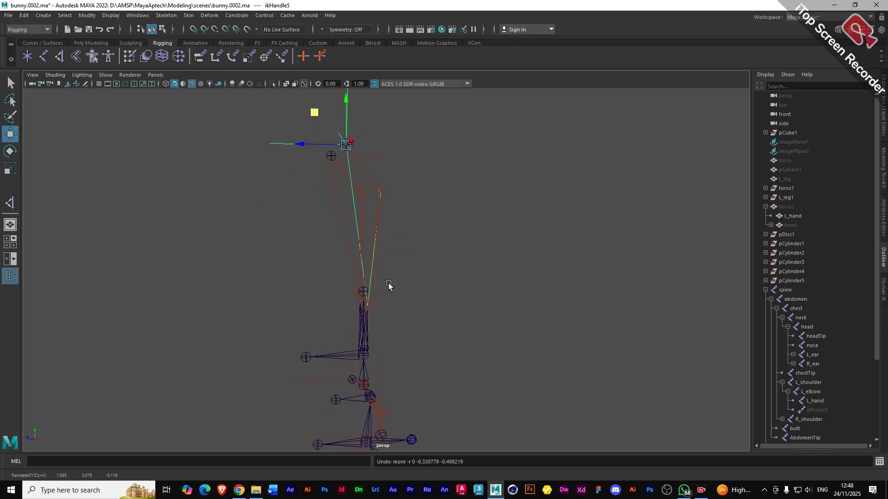
scroll(391, 286, down, 3)
alt+drag(310, 327, 359, 332)
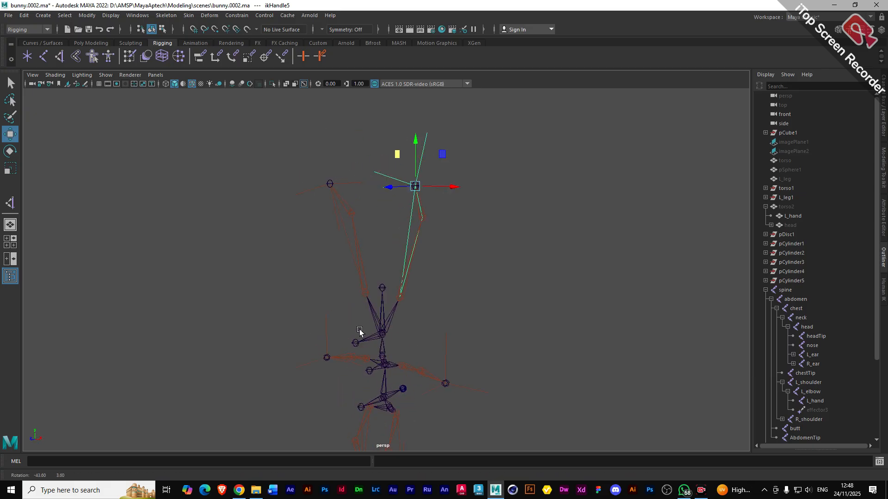
key(ctrl+z)
scroll(359, 326, down, 1)
alt+middle_drag(350, 371, 359, 323)
alt+drag(358, 325, 373, 337)
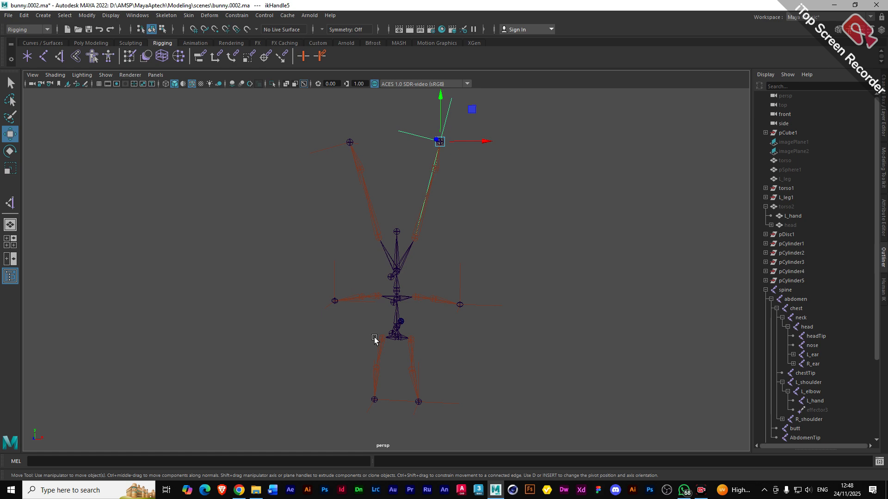
- Unhide the head and torso2 meshes so the bunny's body is shown over the skeleton
click(795, 226)
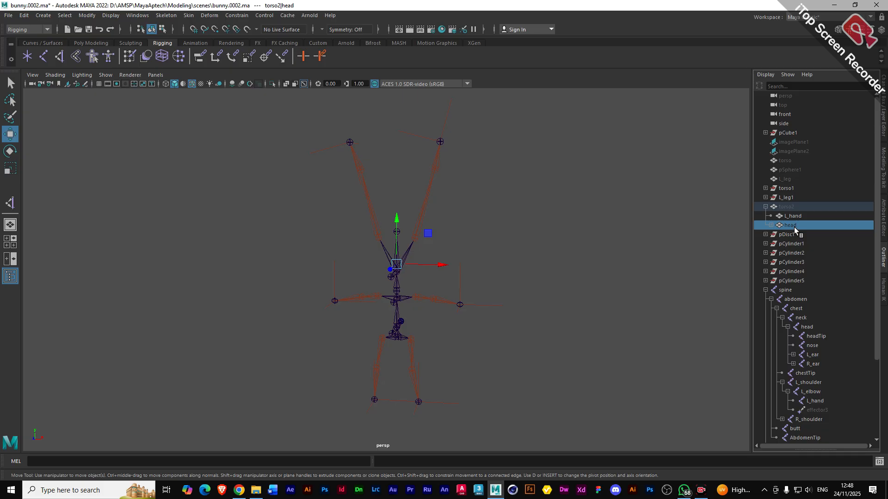
key(ctrl+h)
click(786, 206)
key(ctrl+h)
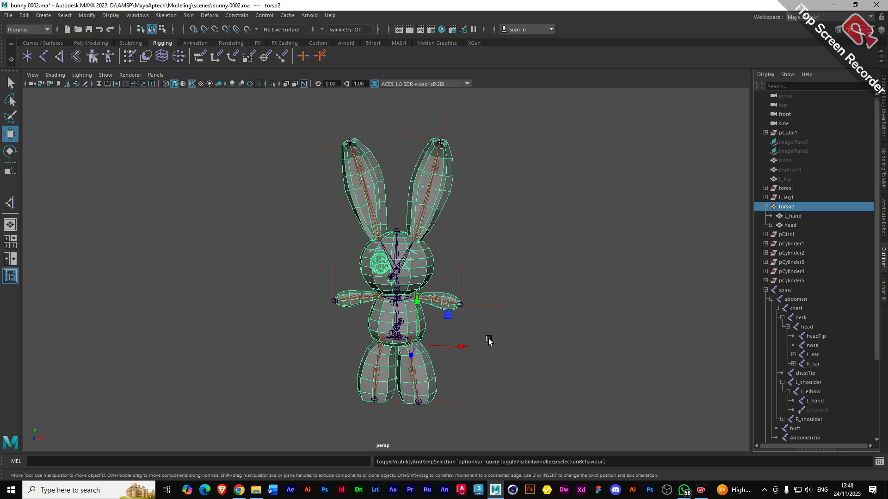
- Rename the pSphere2 mesh at the bunny's back as tail
scroll(539, 350, up, 4)
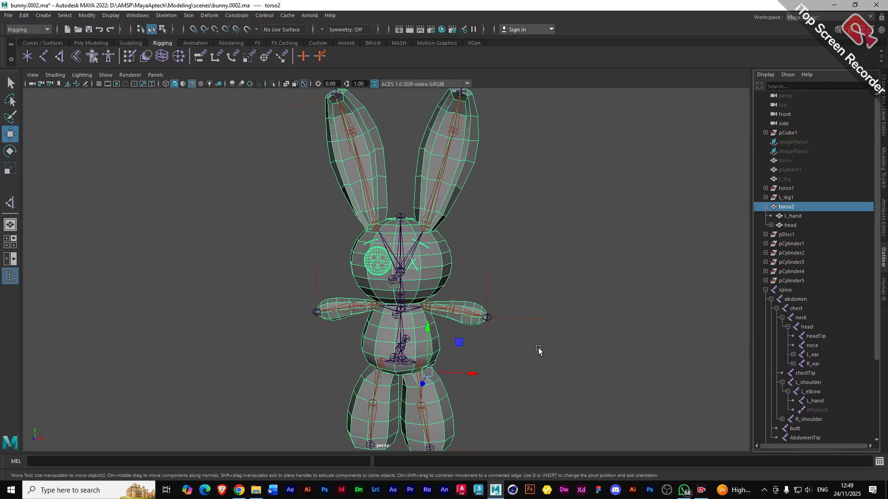
alt+drag(583, 361, 562, 354)
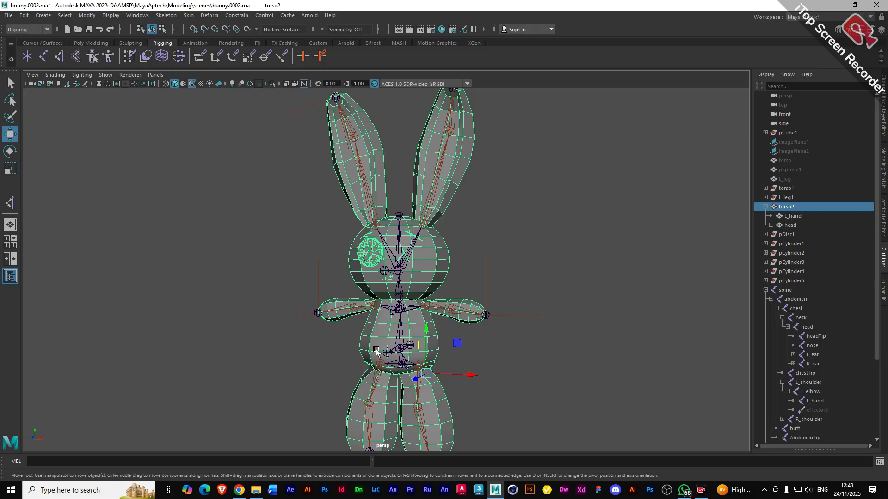
alt+drag(561, 408, 494, 397)
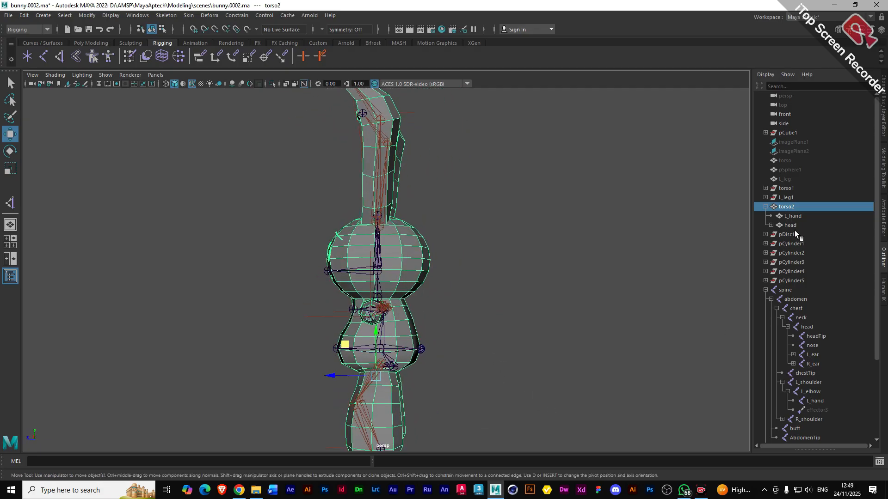
scroll(870, 370, down, 4)
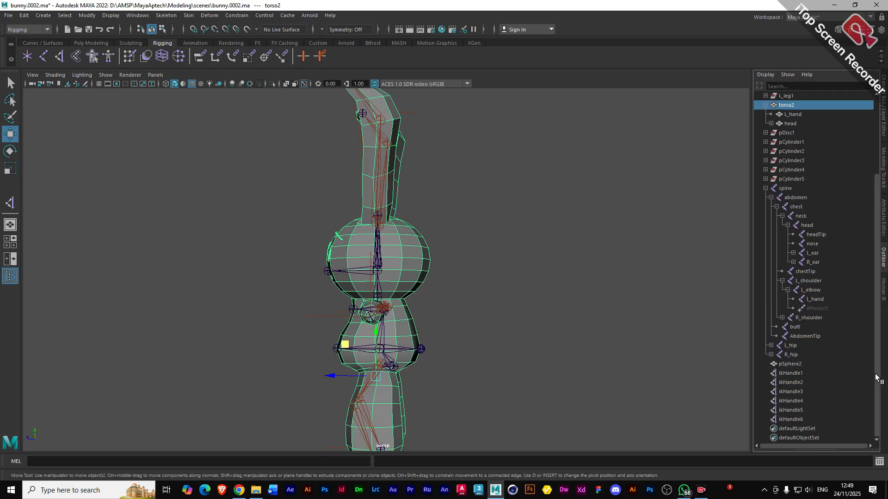
click(787, 365)
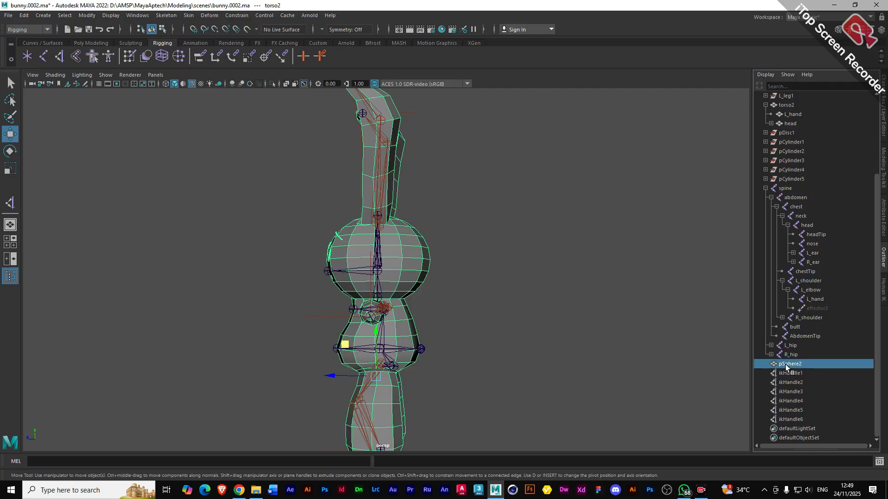
double_click(786, 366)
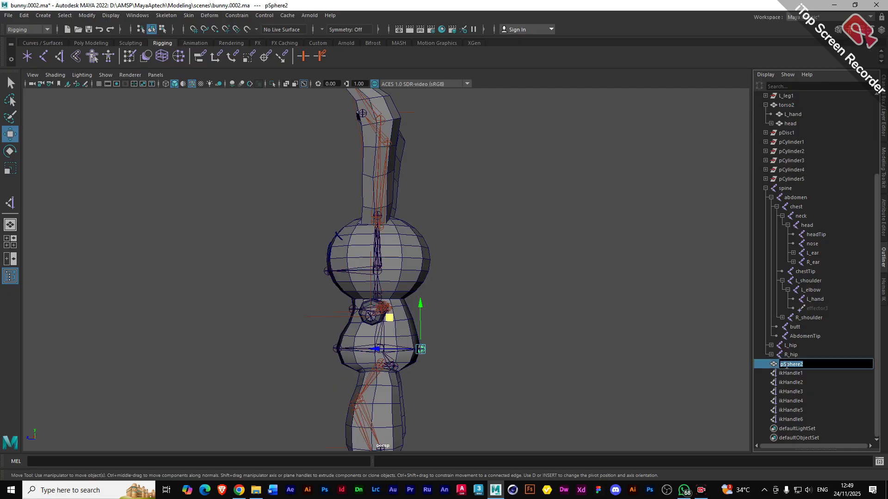
text(tail)
key(Return)
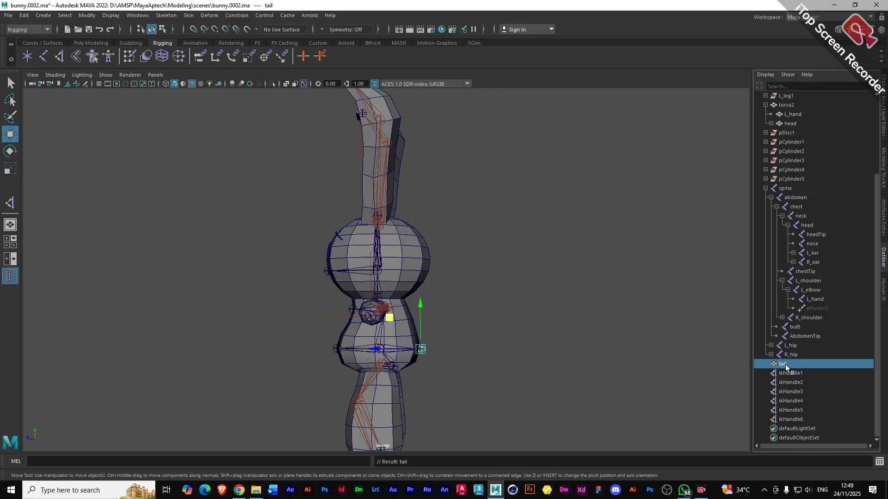
- Collapse the spine joint hierarchy and parent the tail mesh under torso2
click(765, 188)
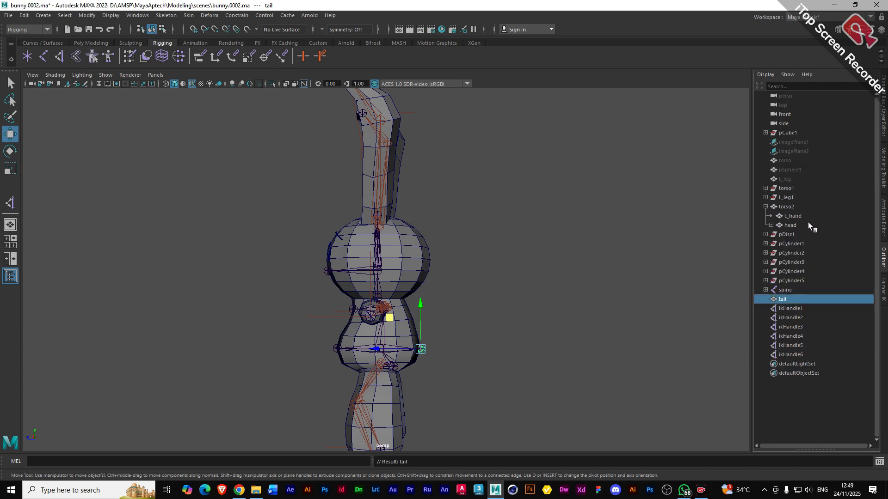
middle_drag(783, 298, 790, 207)
click(787, 209)
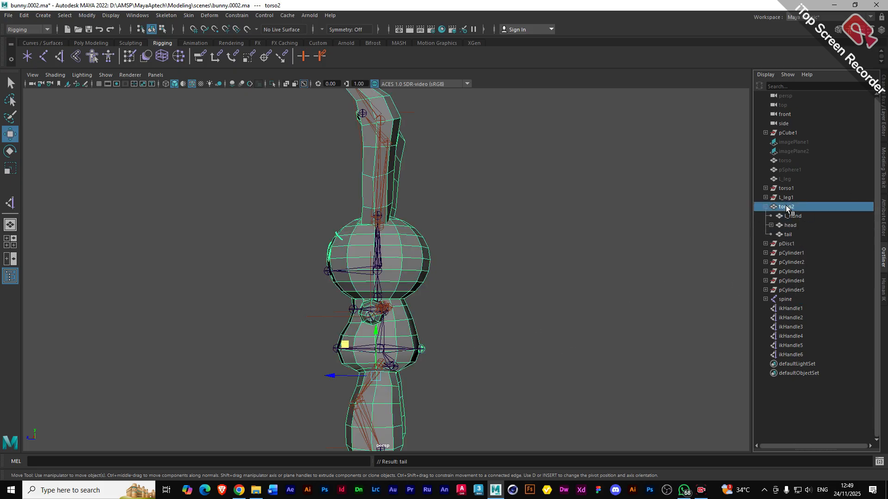
click(477, 371)
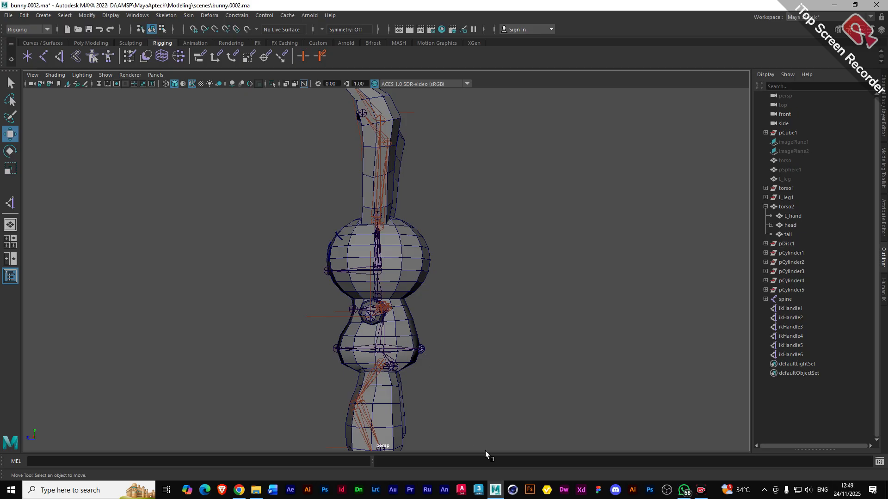
- Rename the left leg's ikHandle1 as L_Leg_ikHandle1
click(784, 309)
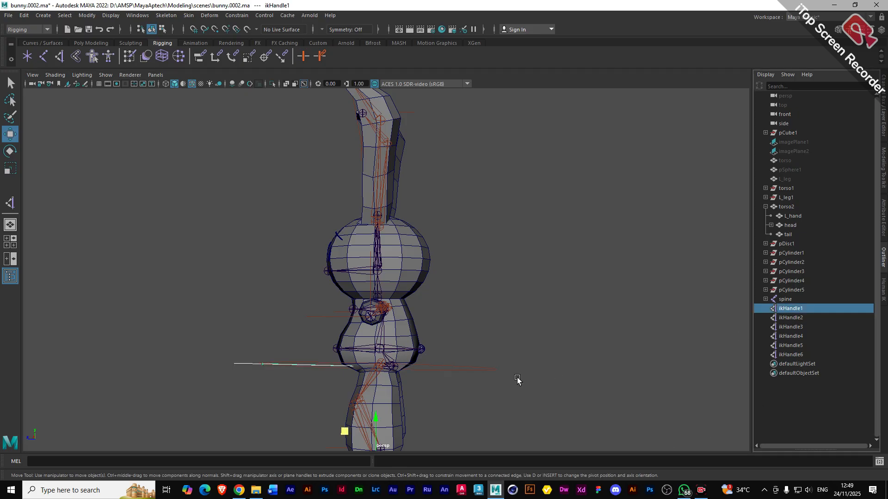
alt+drag(479, 432, 516, 404)
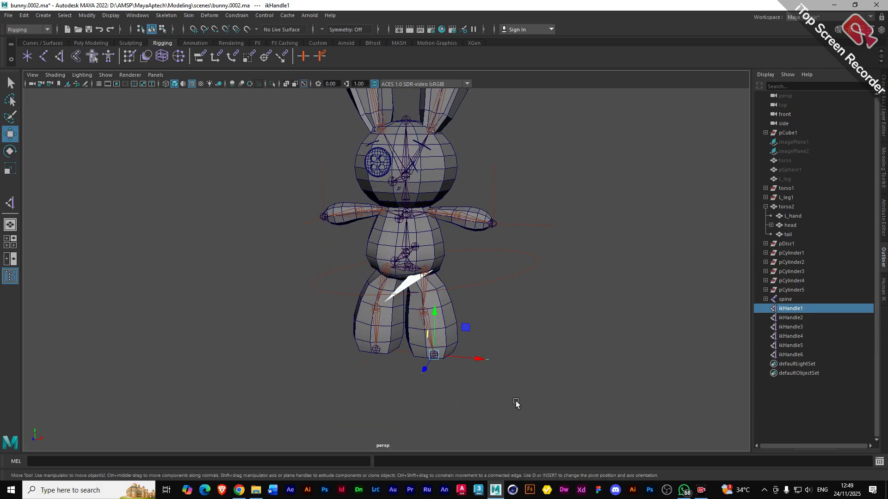
click(782, 309)
double_click(782, 309)
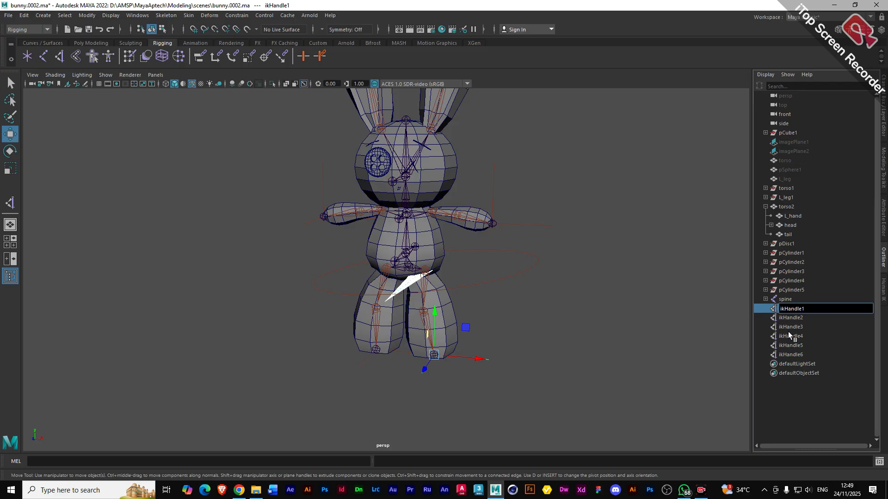
text(L)
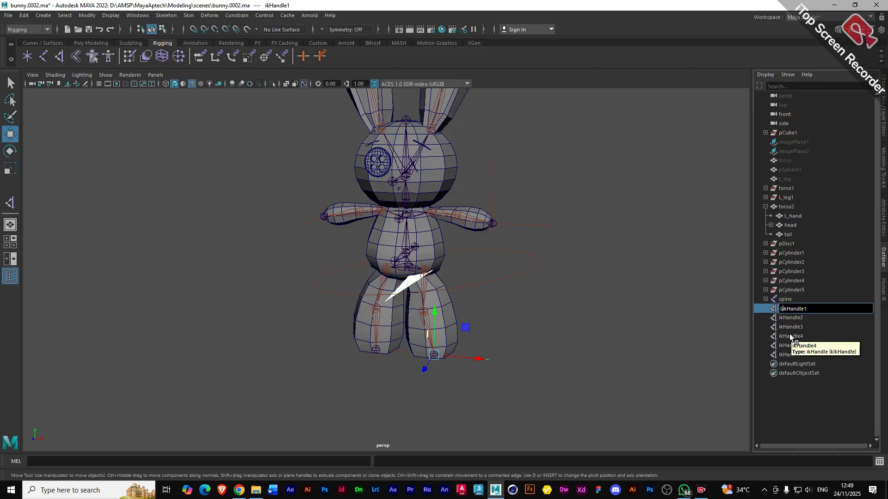
text(_Leg_)
- Rename the right leg's ikHandle2 as R_Leg_ikHandle2
click(799, 317)
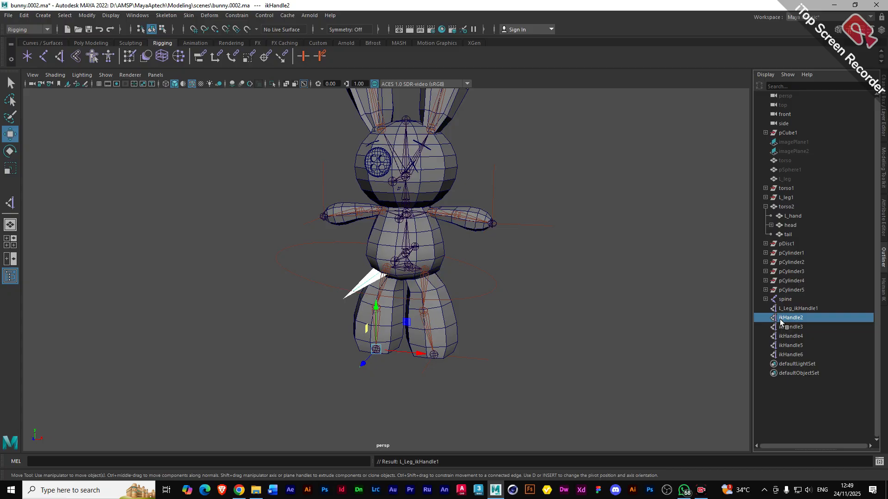
double_click(780, 320)
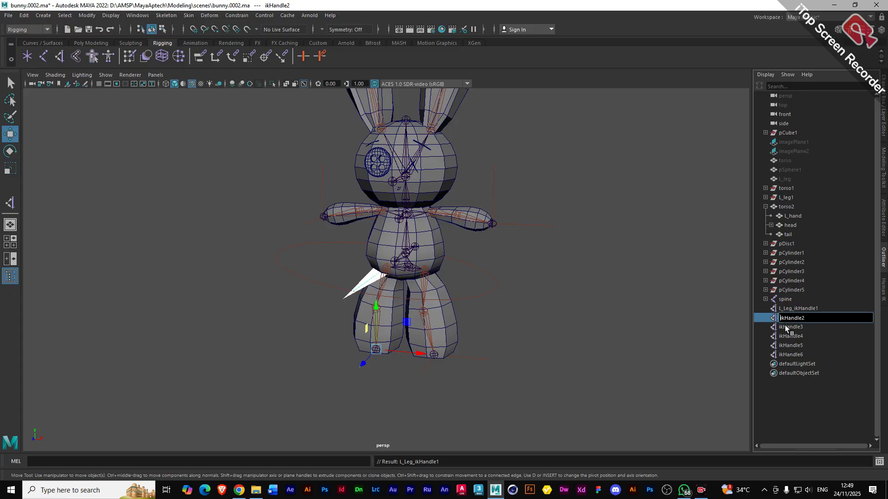
text(R)
text(_Leg)
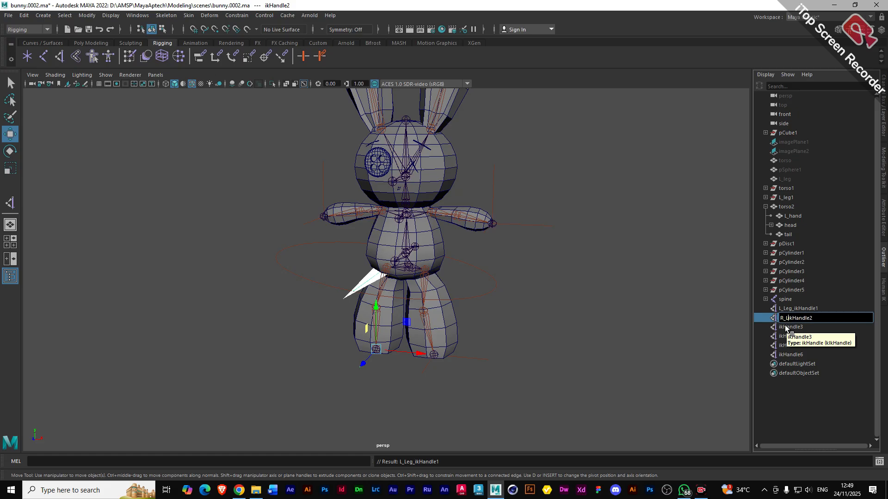
text(_)
- Rename the left hand's ikHandle3 as L_Hand_ikHandle3
click(785, 328)
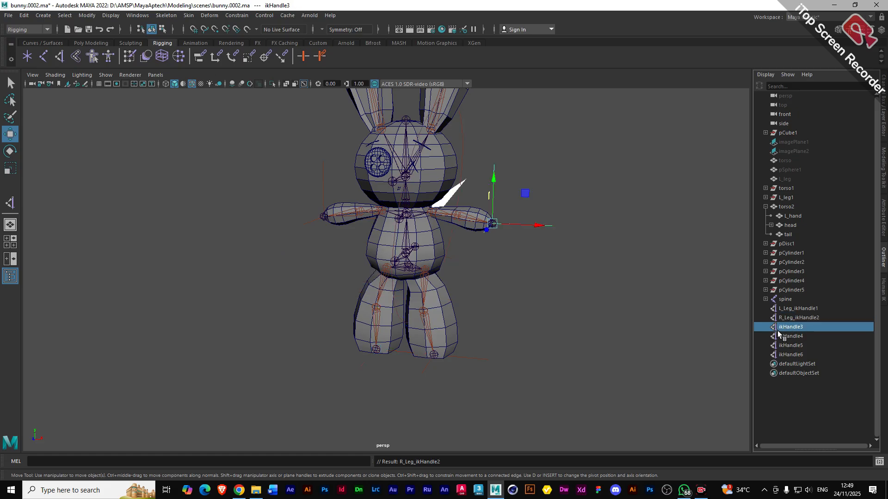
double_click(781, 327)
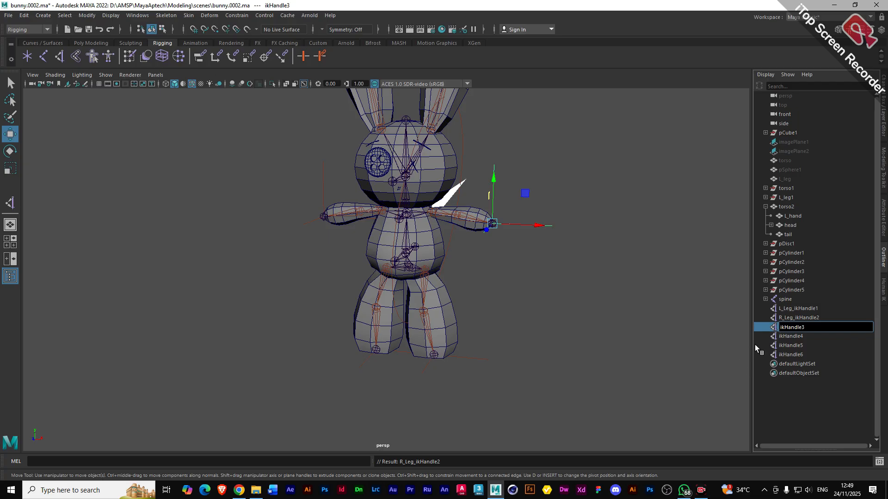
click(705, 491)
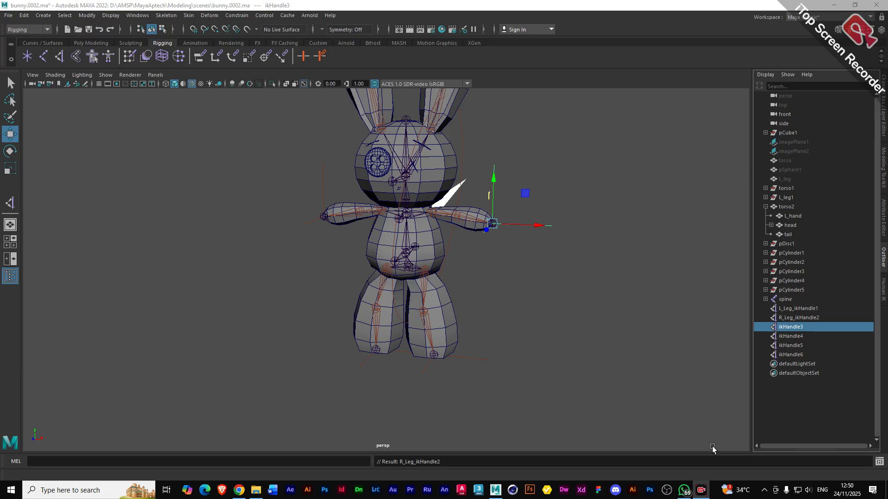
double_click(781, 327)
click(780, 327)
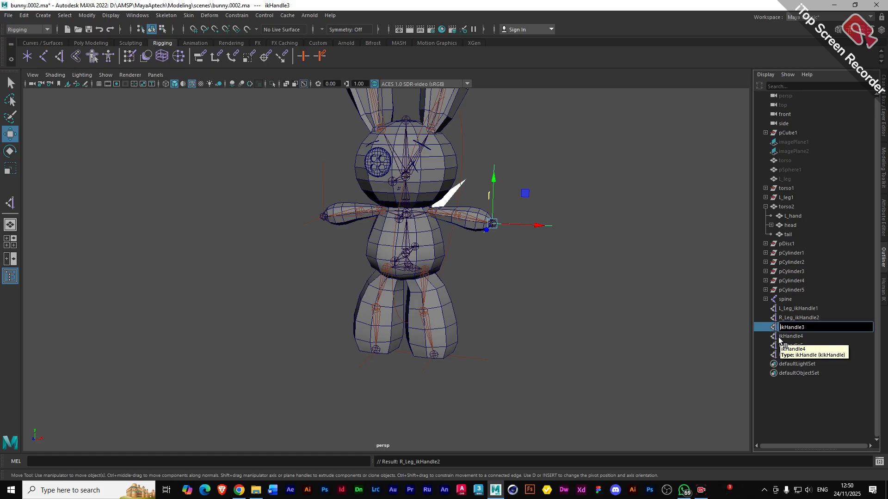
text(L_Hanh)
key(BackSpace)
text(d_)
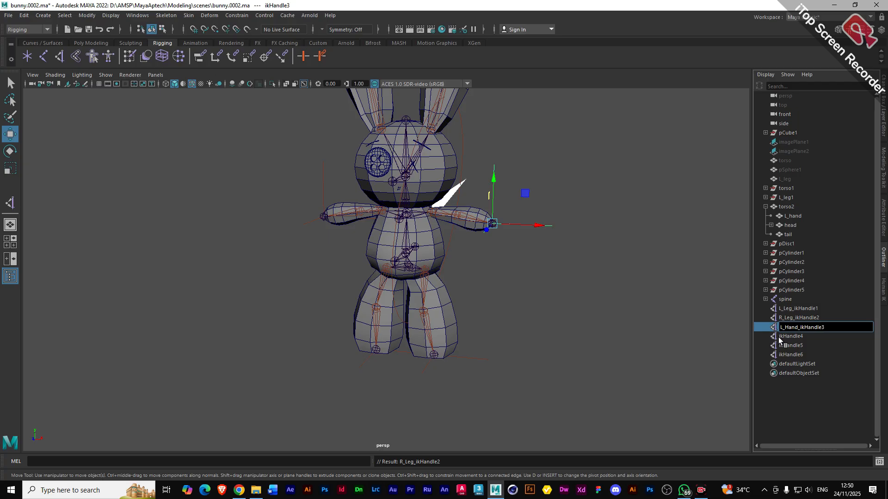
- Rename the right hand's ikHandle4 as R_Hand_ikHandle4
click(779, 338)
double_click(779, 338)
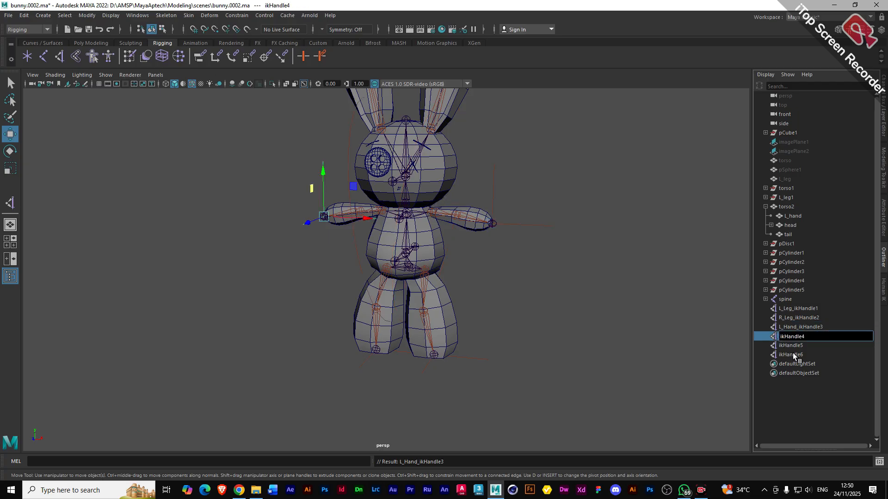
text(R_Ha)
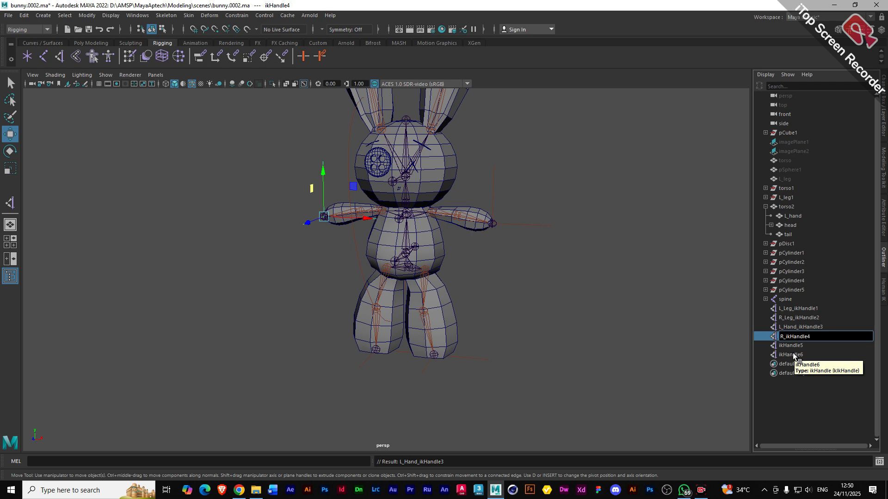
text(nd_)
key(Return)
- Rename the left ear's ikHandle5 as L_Ear_ikHandle5
click(783, 347)
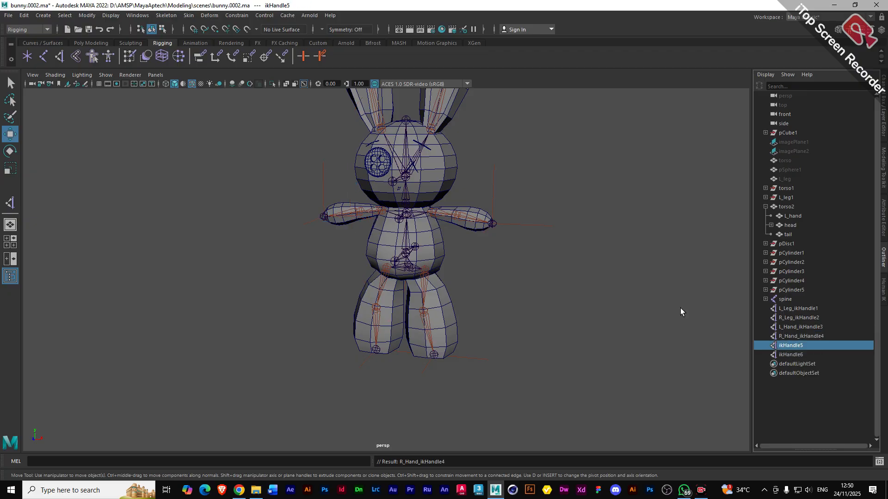
key(f)
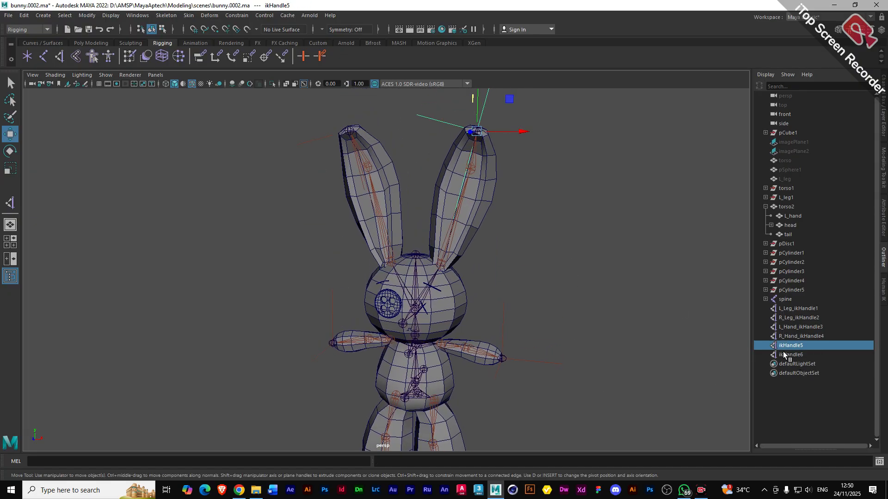
double_click(783, 348)
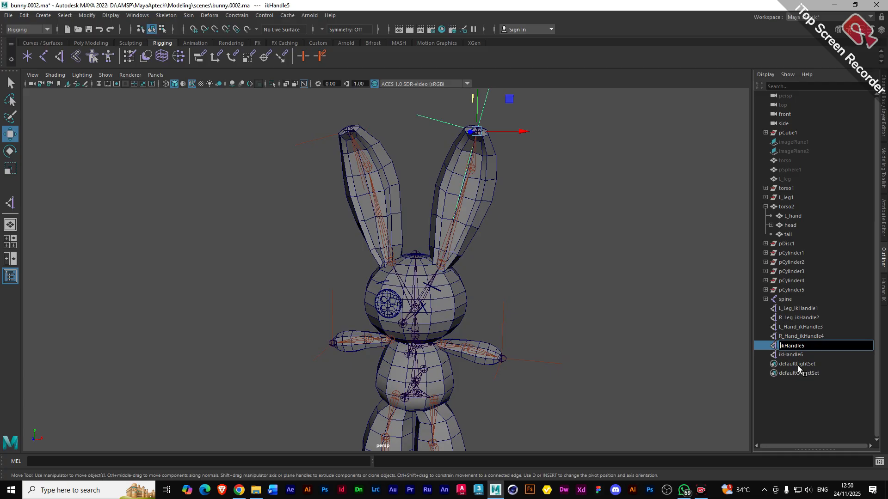
text(L_Ear_)
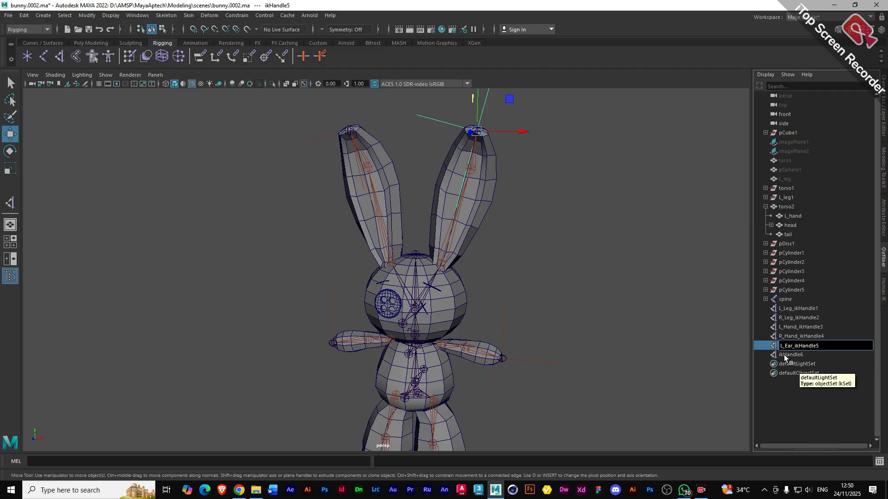
- Rename the right ear's ikHandle6 as R_Ear_ikHandle6
click(782, 355)
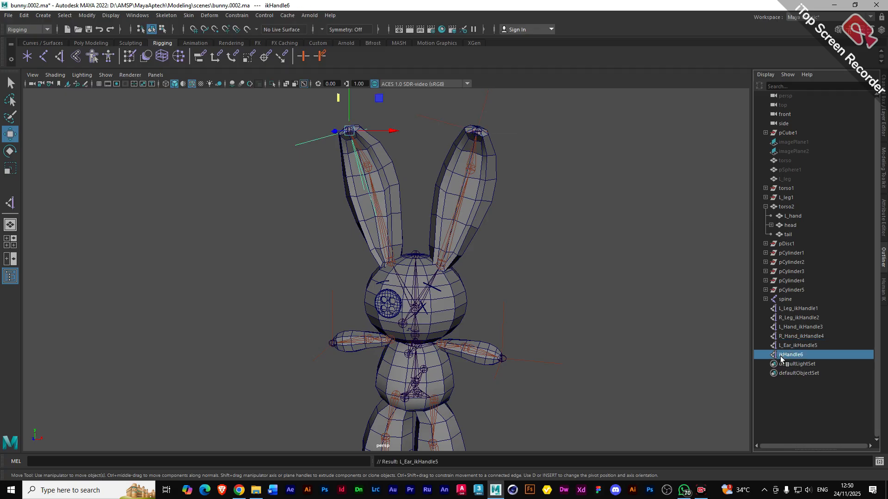
double_click(781, 356)
click(780, 356)
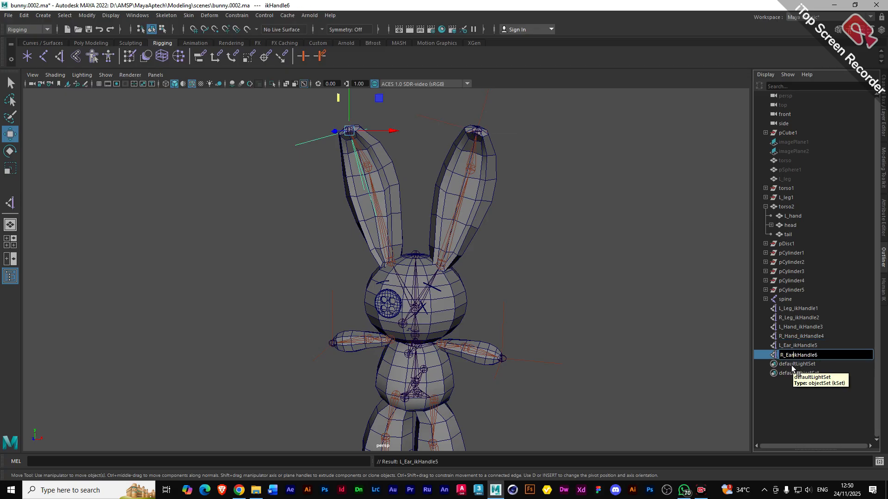
text(R_Ear_)
click(772, 436)
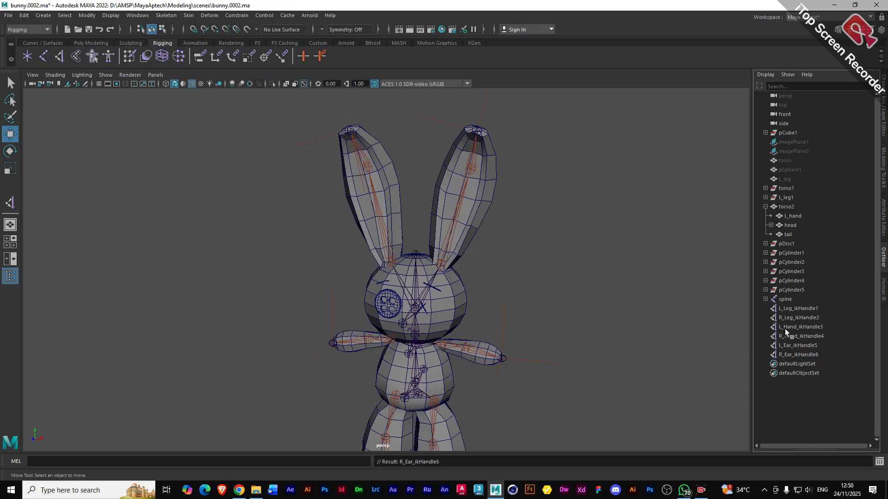
- Select the six leg, hand and ear IK handles one after another and inspect the rigged bunny from several angles
click(798, 309)
click(798, 319)
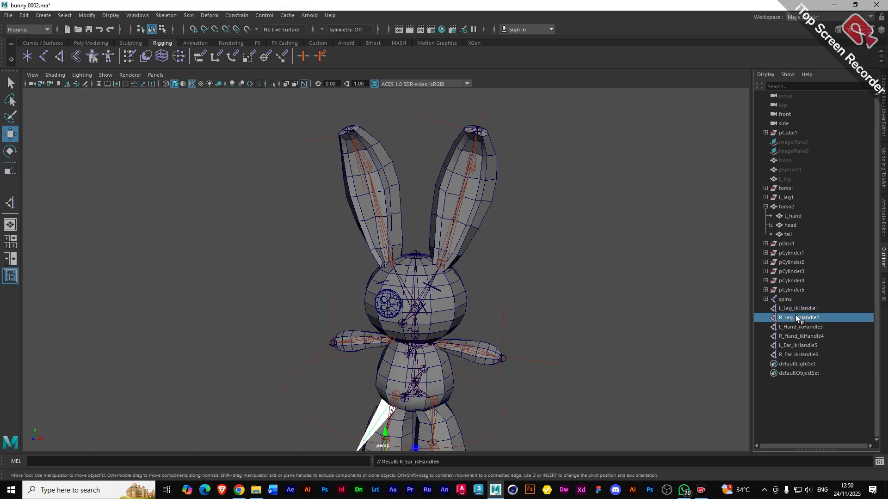
click(797, 327)
click(799, 336)
click(801, 345)
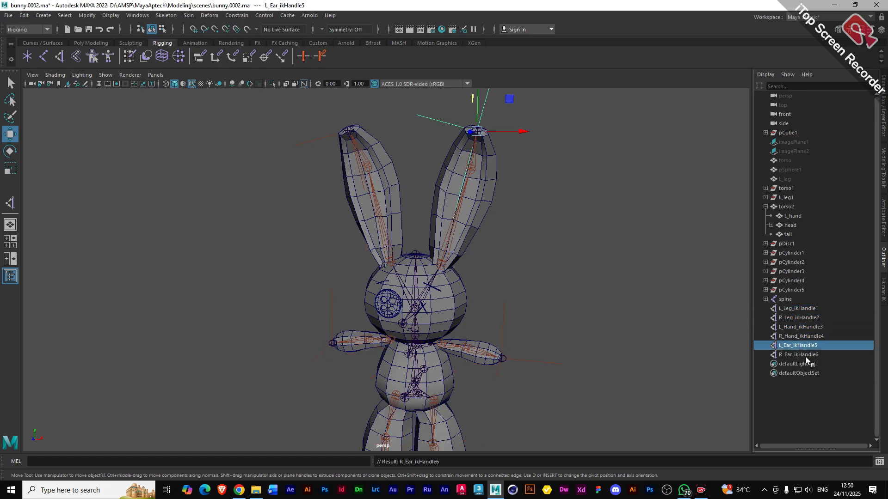
click(804, 355)
scroll(661, 394, down, 2)
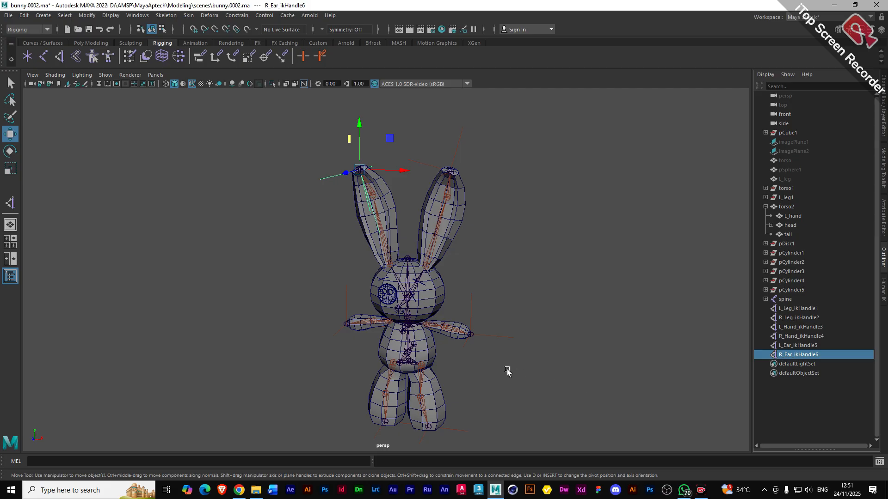
alt+drag(507, 400, 462, 388)
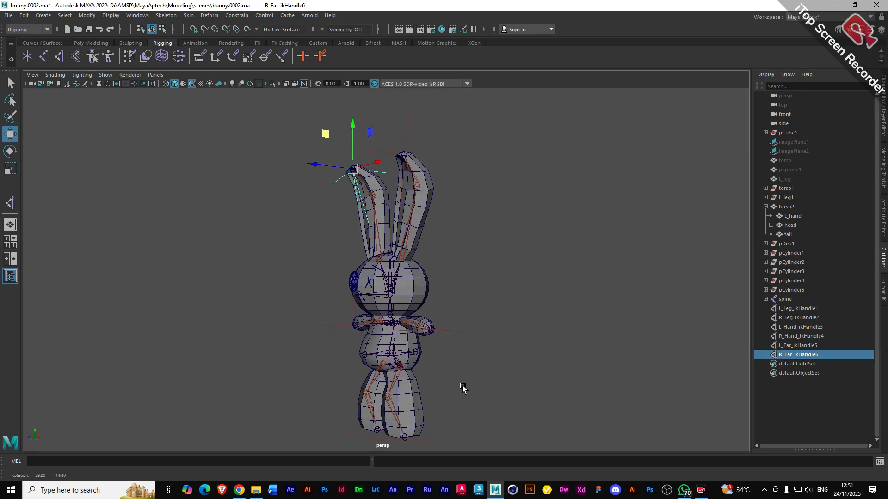
scroll(463, 387, up, 3)
alt+middle_drag(461, 400, 521, 355)
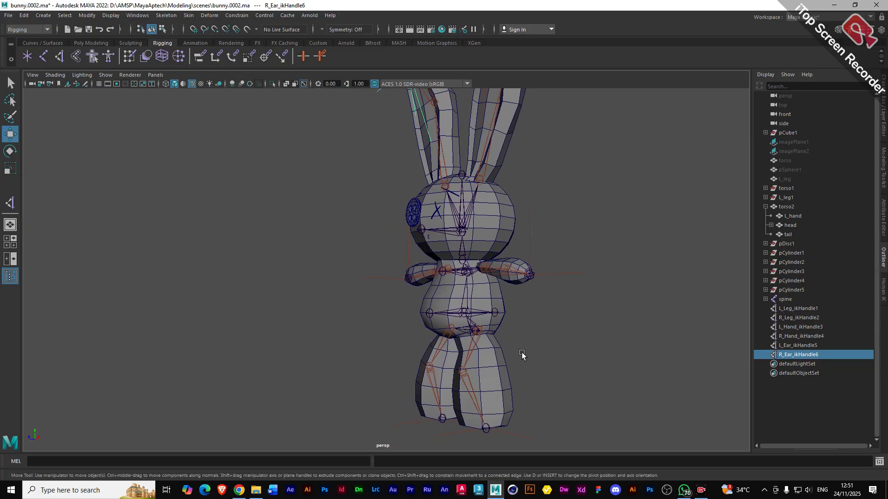
mouse_move(522, 355)
alt+mouse_down()
mouse_move(533, 368)
mouse_move(527, 363)
alt+mouse_up()
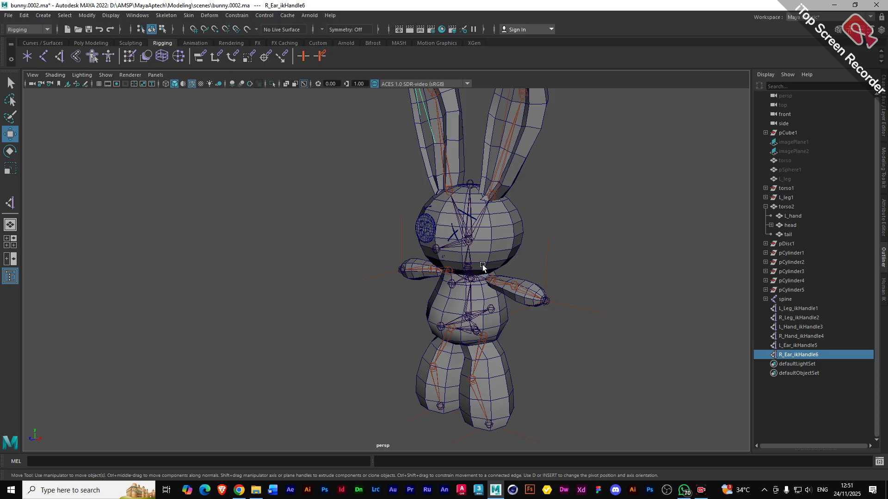
scroll(575, 246, down, 2)
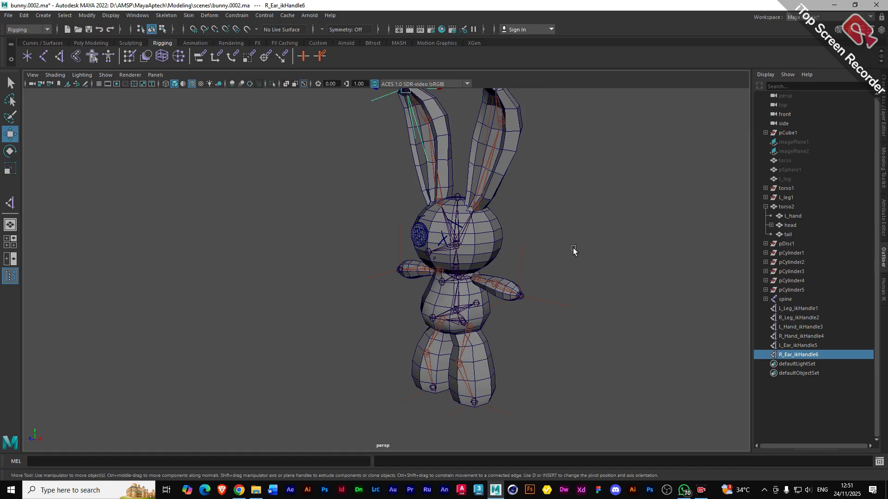
scroll(574, 251, down, 2)
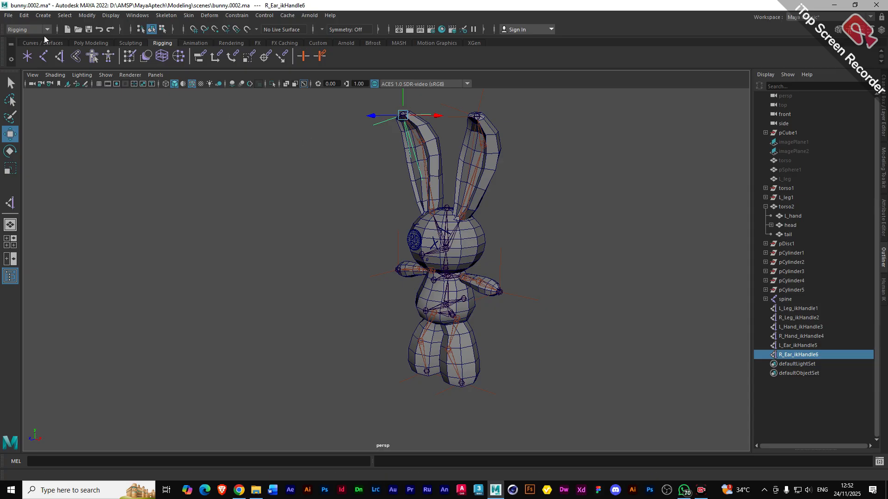
- Look at the common render settings of the Arnold Renderer and close them
click(93, 42)
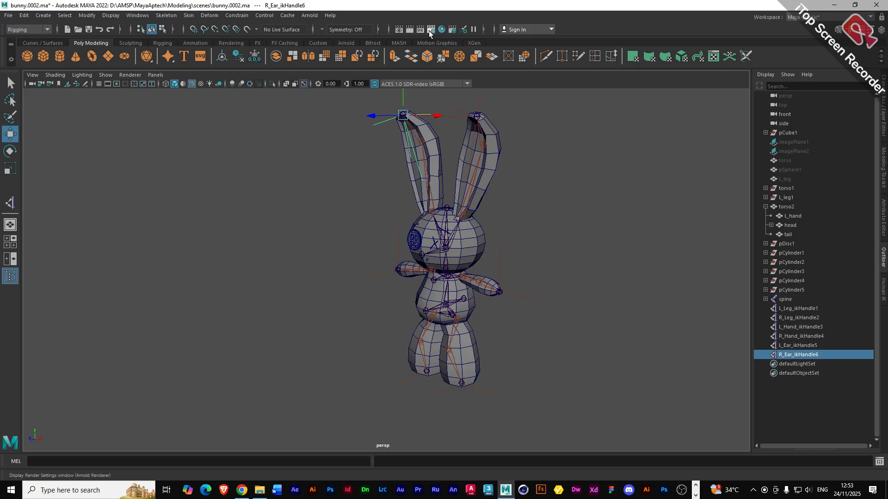
click(429, 31)
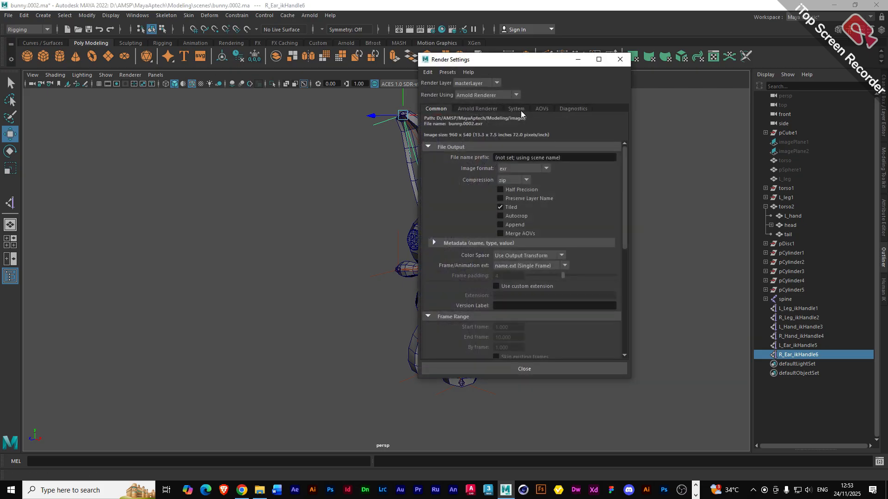
click(621, 59)
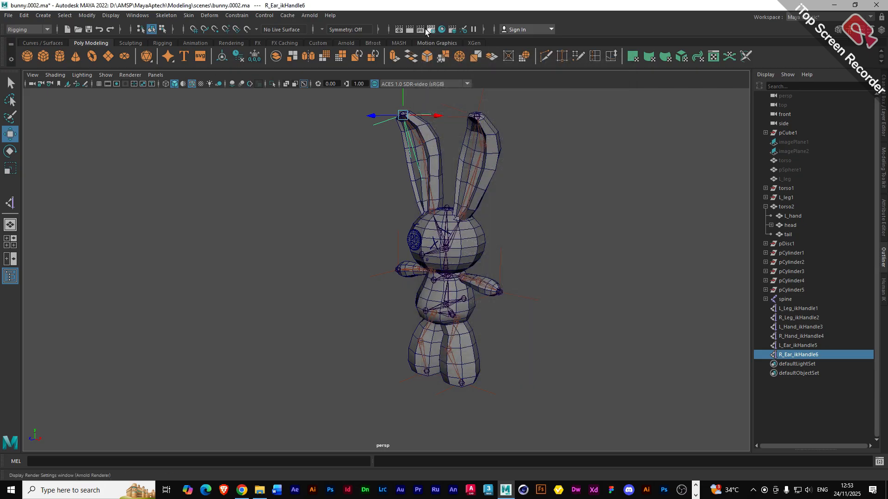
- Add an Arnold Physical Sky light and render the bunny from the perspective camera
click(309, 15)
mouse_move(338, 65)
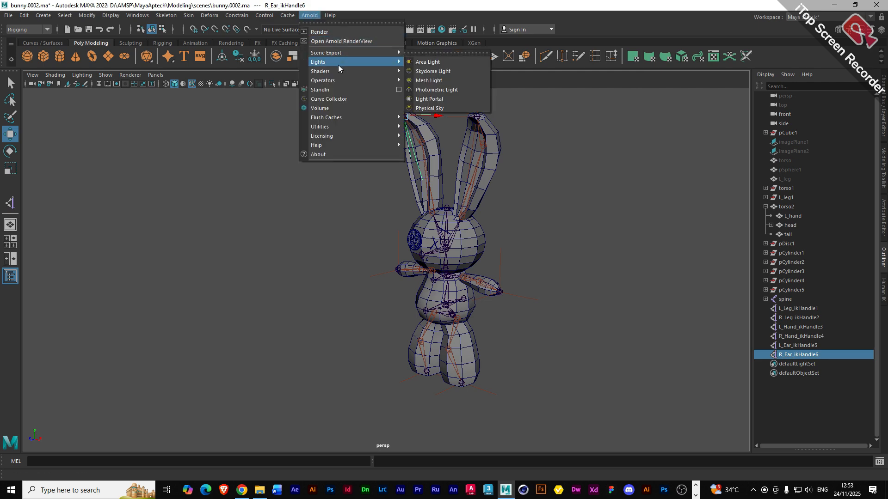
click(451, 111)
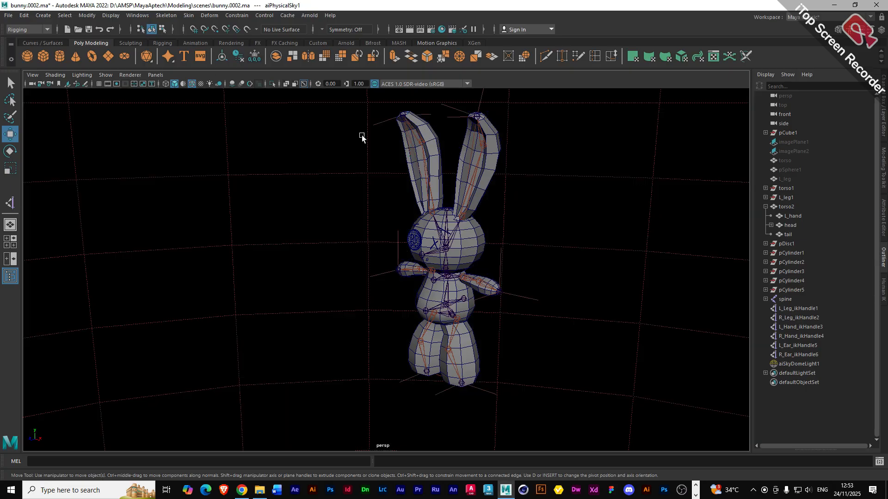
click(307, 18)
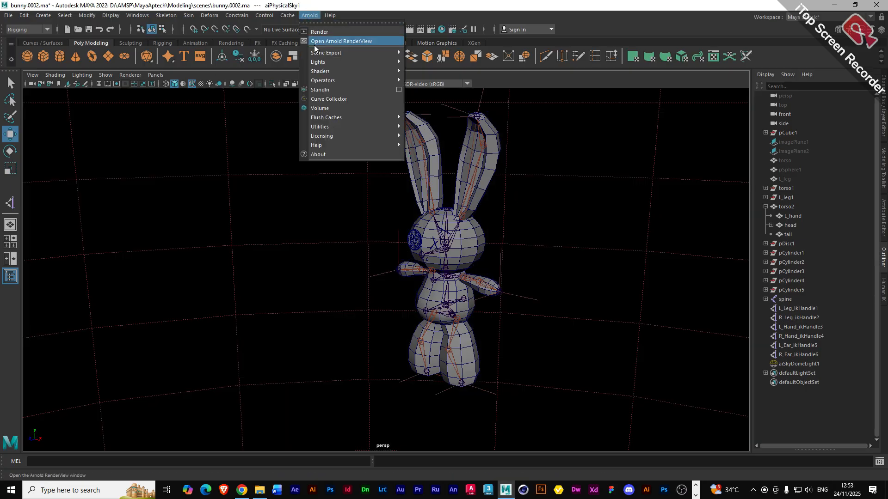
click(315, 33)
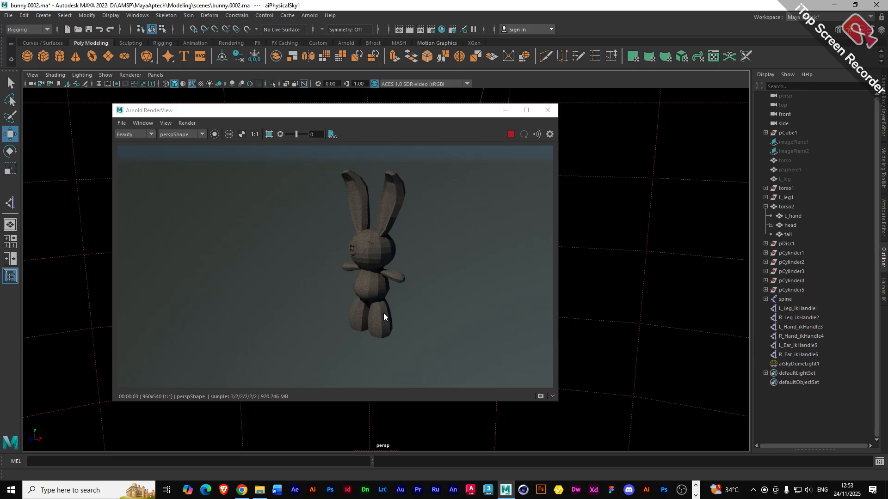
- Stop and close the Arnold test render, and delete the Physical Sky light from the scene
drag(401, 115, 469, 121)
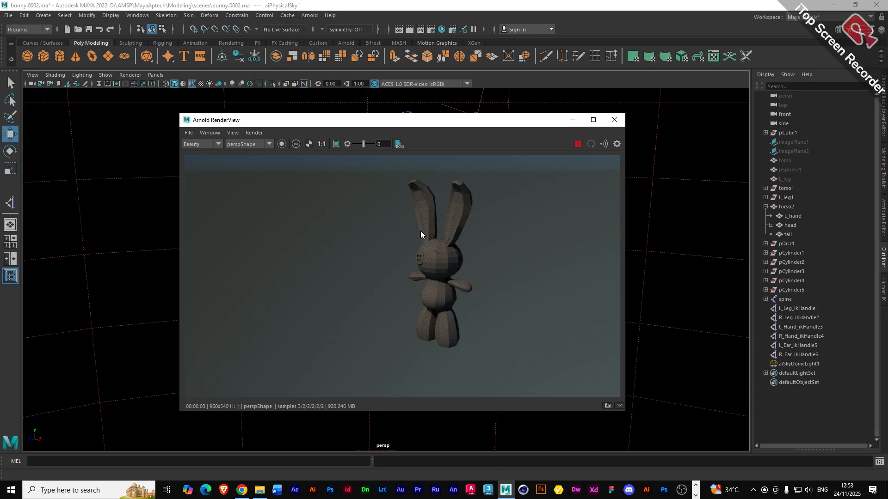
click(577, 144)
click(614, 120)
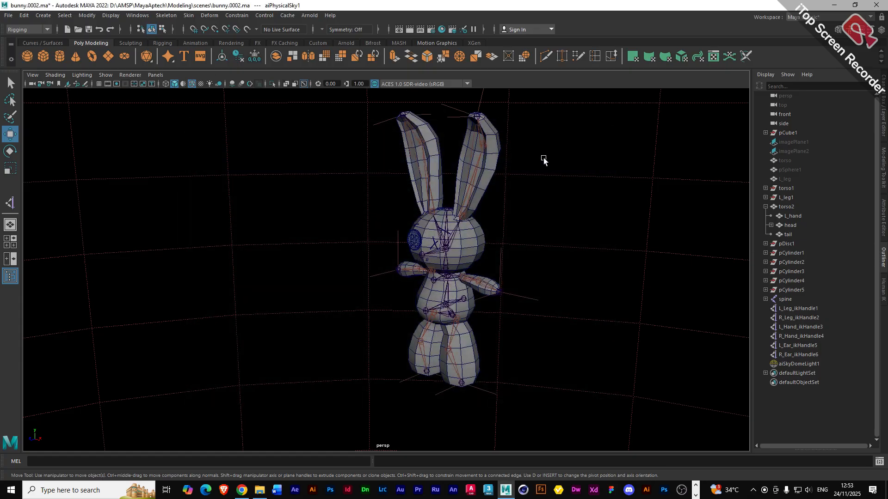
click(543, 157)
key(Delete)
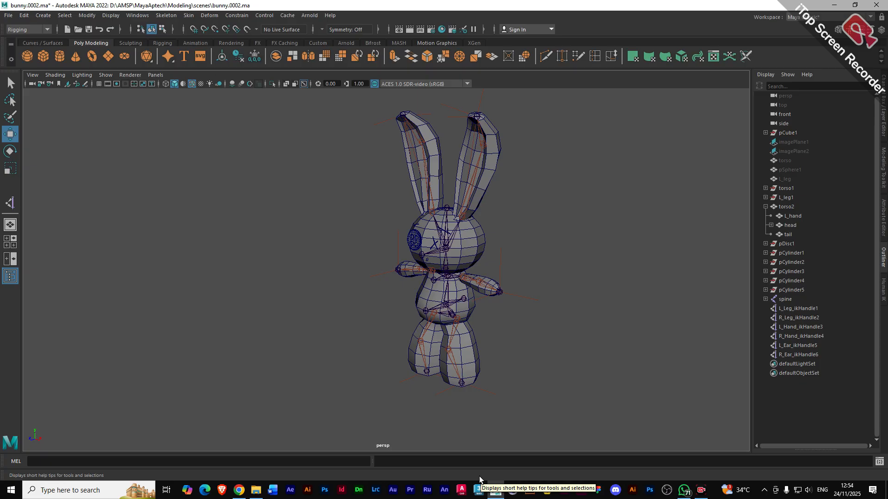
- Switch to File Explorer, browse the Maya wrk folder and its OBJ_Files subfolder, and return to Maya
click(256, 489)
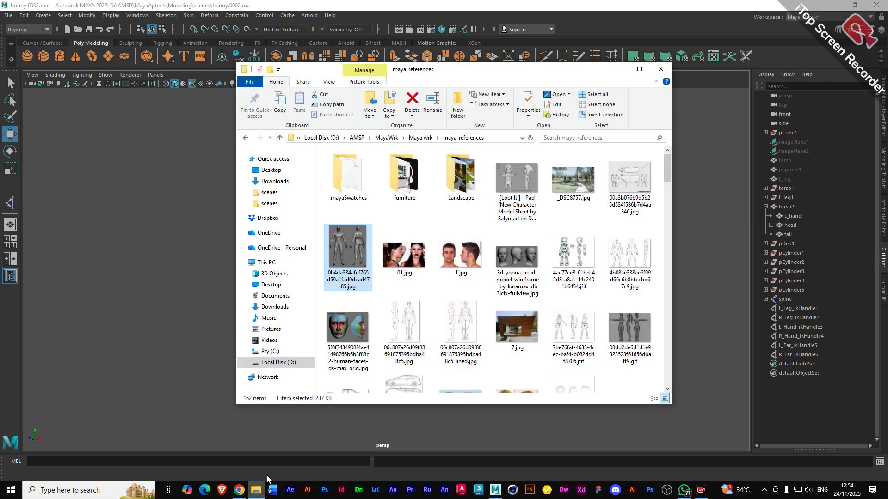
click(424, 138)
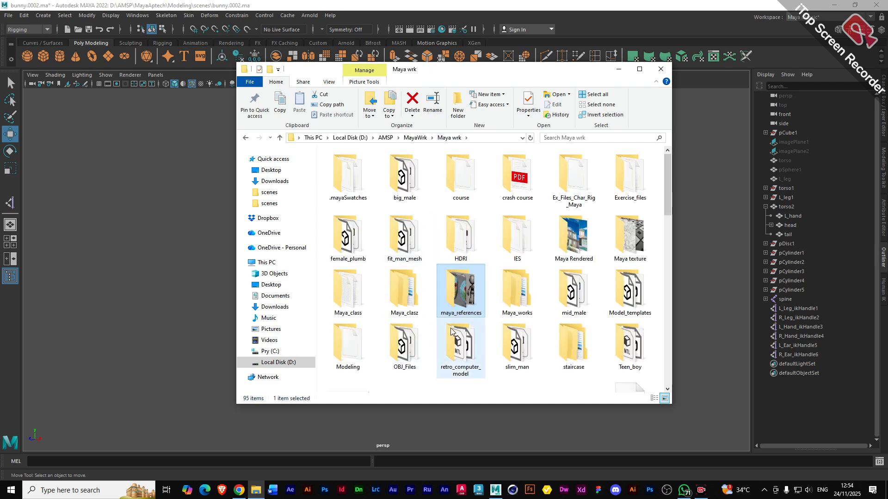
double_click(395, 343)
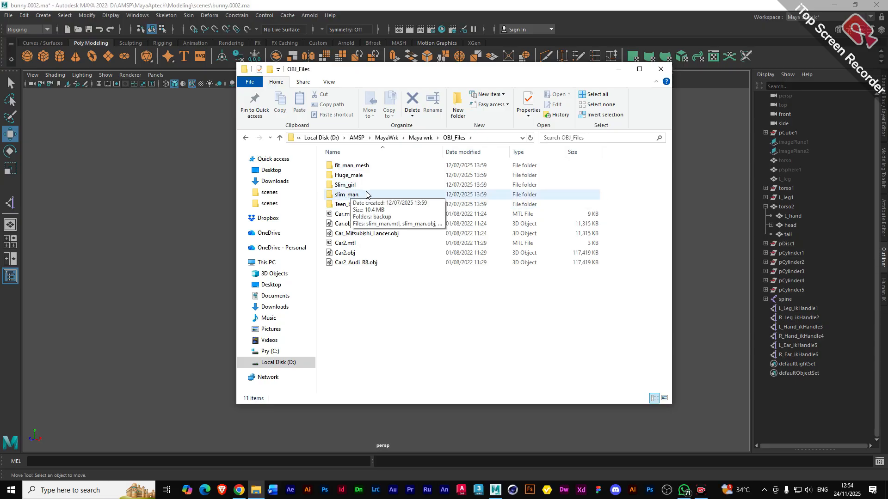
click(420, 137)
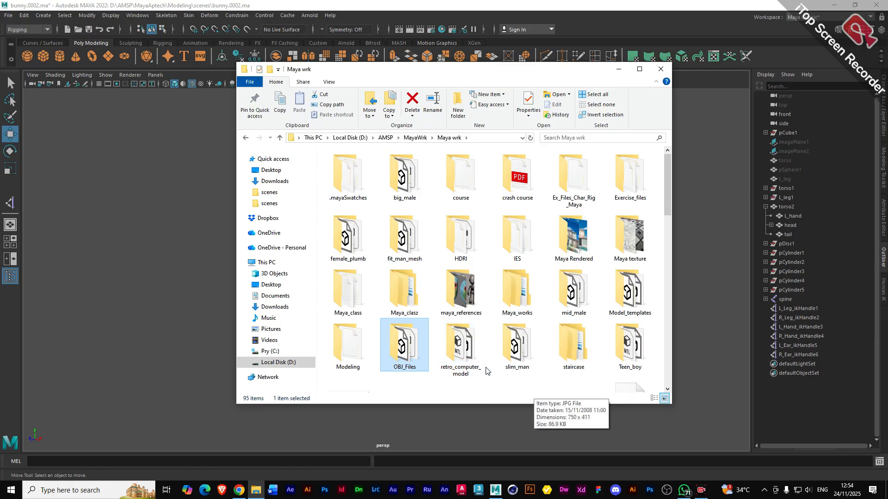
click(559, 11)
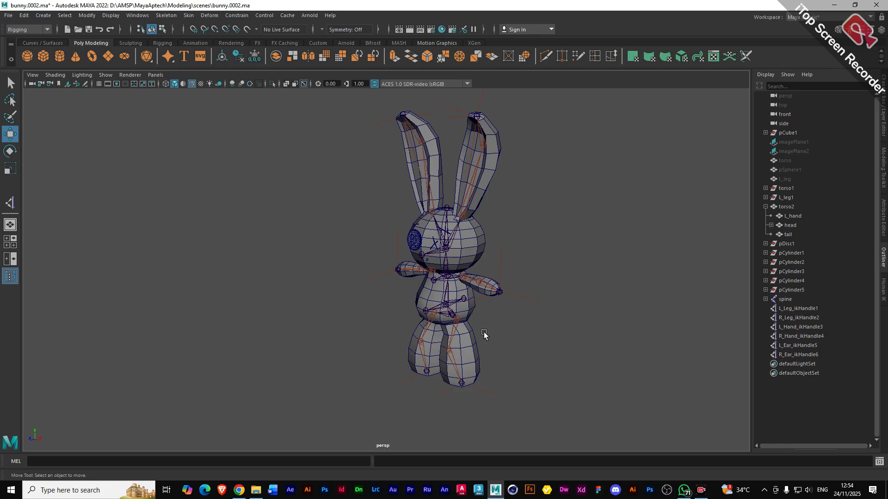
- Create a NURBS circle at the scene origin
scroll(485, 334, up, 4)
scroll(370, 354, down, 1)
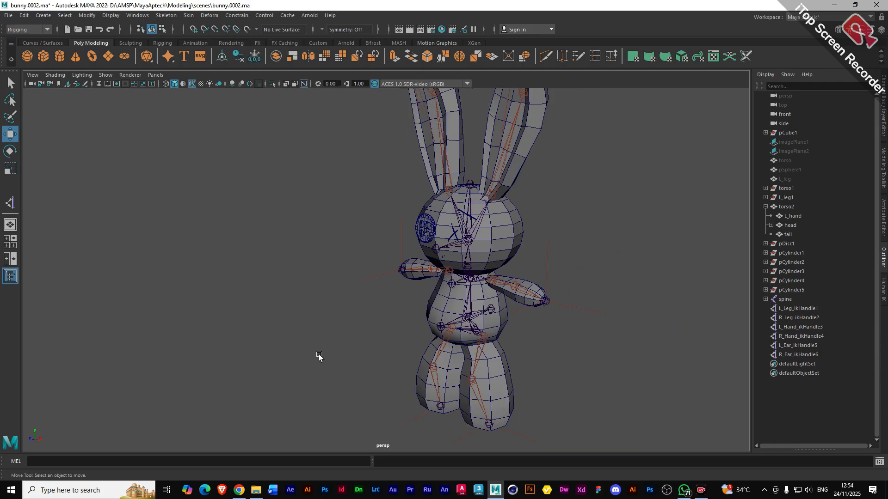
alt+middle_drag(345, 348, 510, 278)
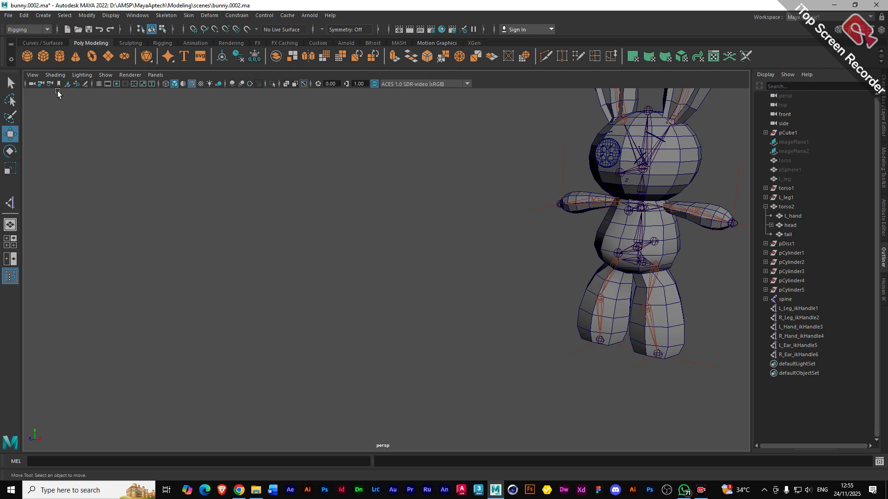
click(38, 45)
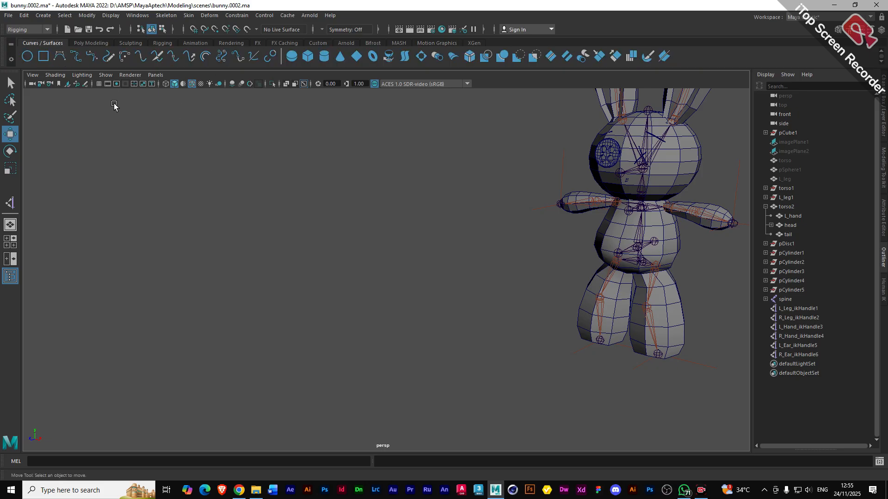
click(26, 63)
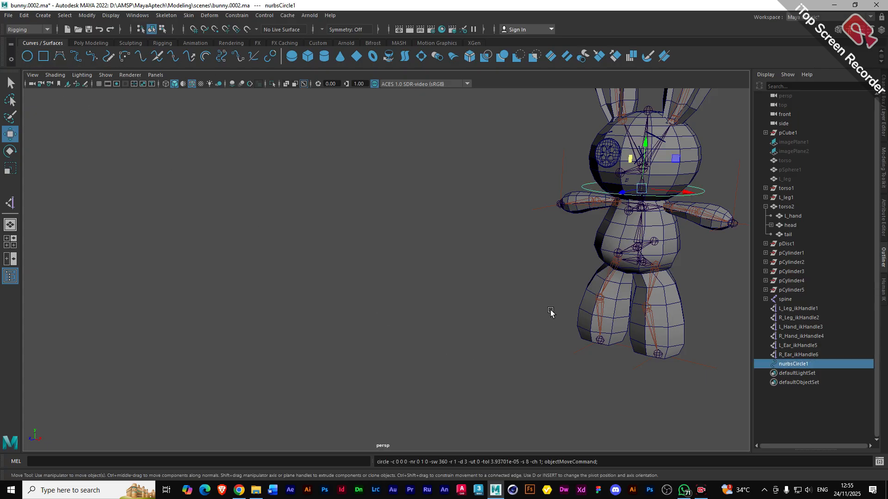
- Move the NURBS circle out beside the bunny's torso, slightly below its left hand
drag(624, 194, 719, 271)
alt+right_drag(655, 287, 588, 311)
alt+drag(588, 313, 638, 311)
drag(644, 175, 644, 212)
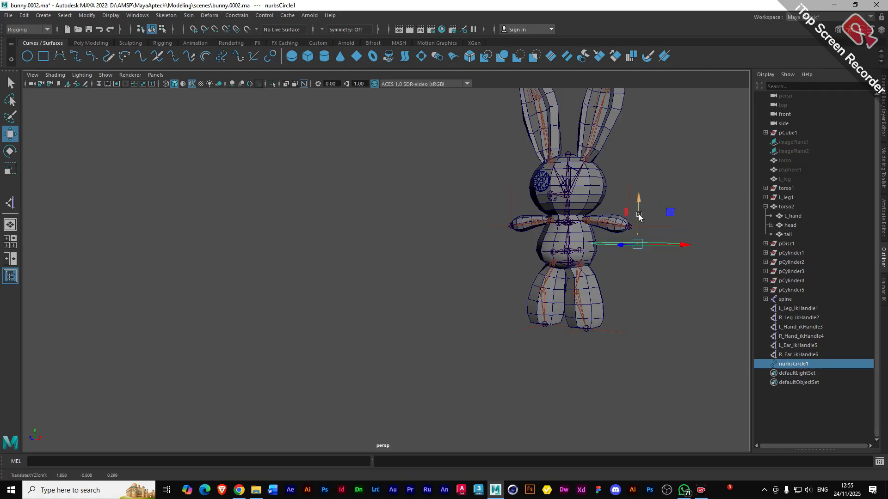
- Scale the NURBS circle down uniformly and move it inward along X until it sits directly below the bunny's left hand
key(r)
drag(638, 245, 611, 243)
key(space)
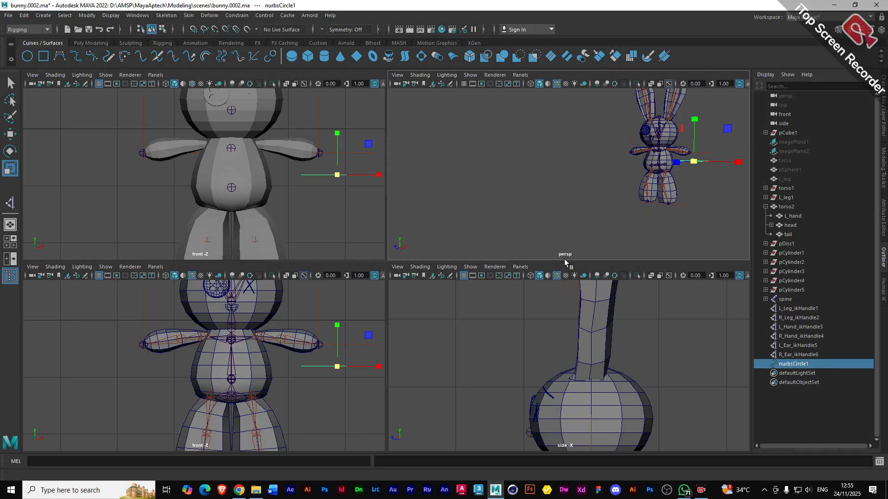
key(w)
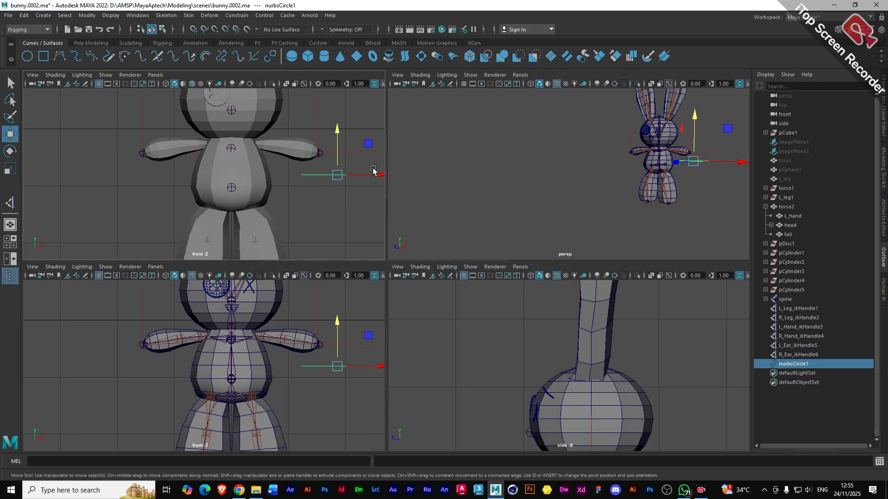
drag(372, 174, 354, 174)
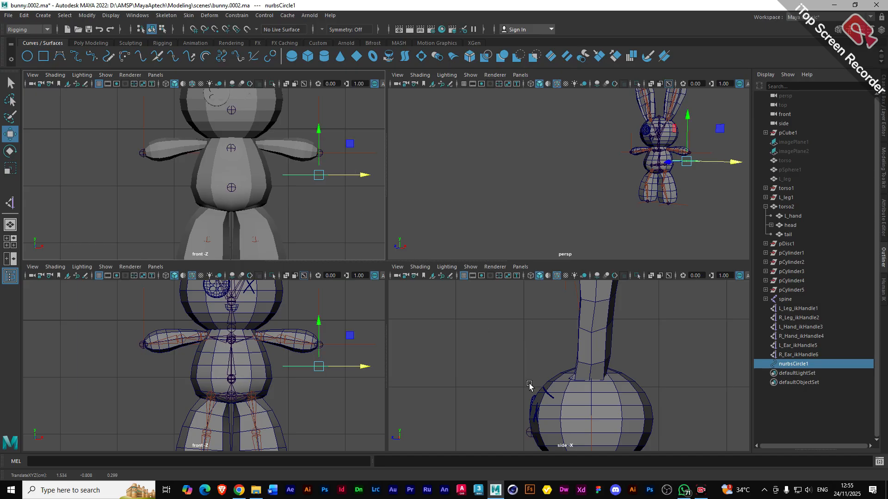
- Centre the circle on the left hand's tip in an orthographic top view and scale it uniformly to about 0.35
click(155, 75)
mouse_move(178, 104)
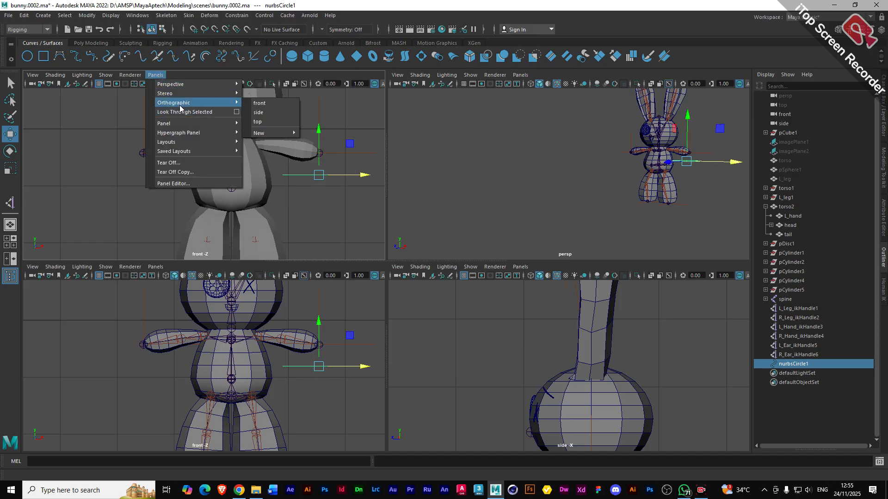
click(257, 122)
drag(273, 249, 277, 211)
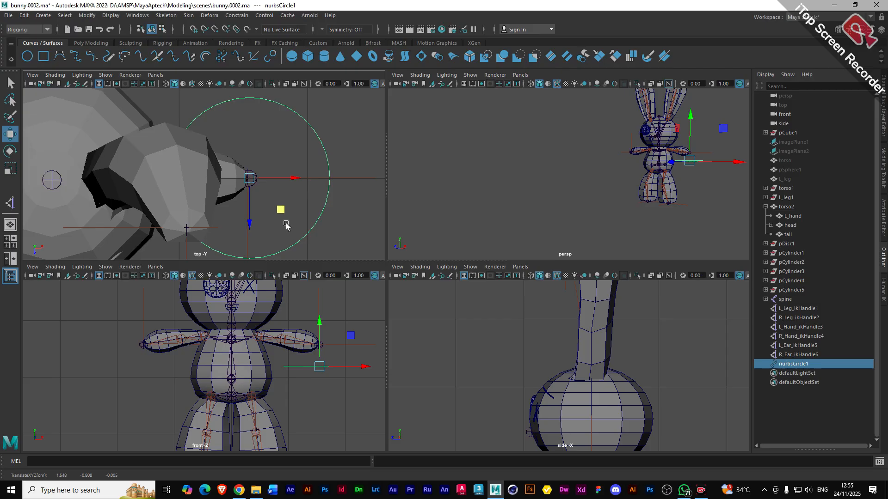
key(r)
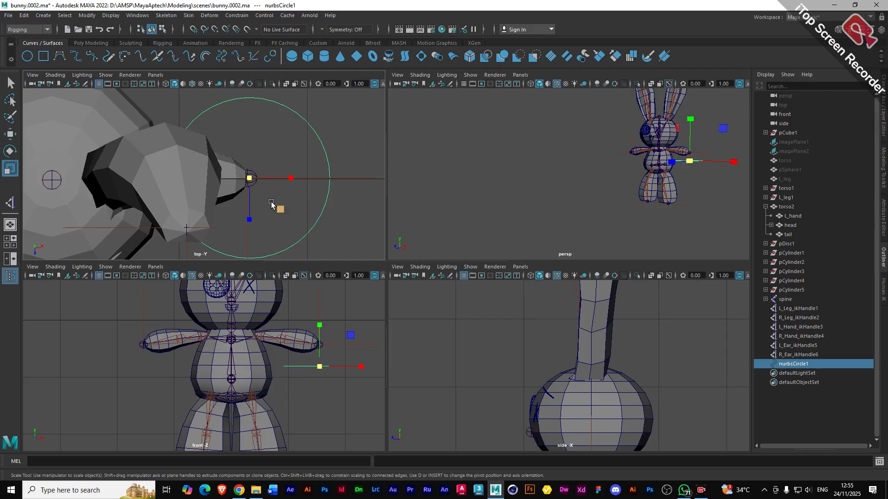
drag(250, 178, 194, 175)
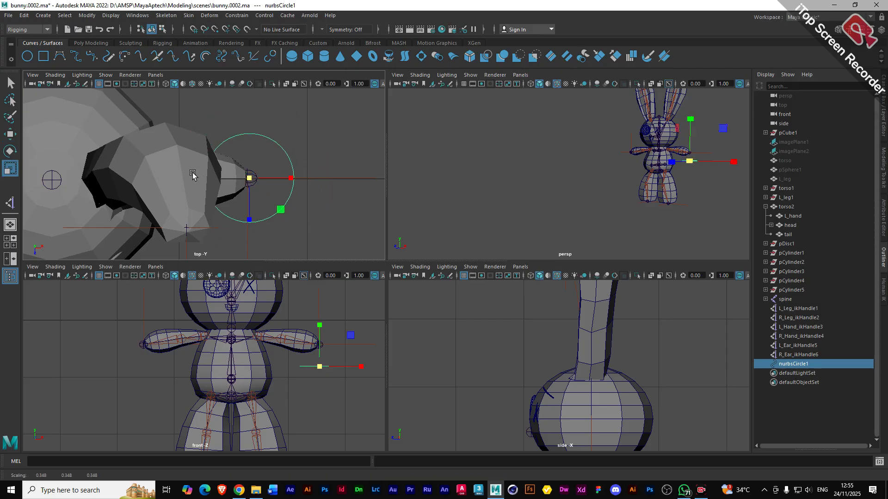
key(w)
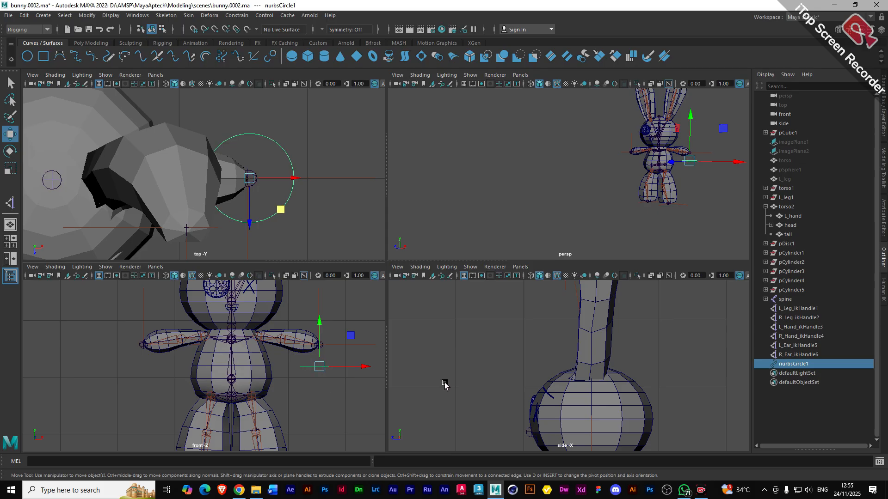
- Test-move the left hand's IK handle in the front view, undo the move, and reselect the NURBS circle
alt+drag(676, 195, 664, 214)
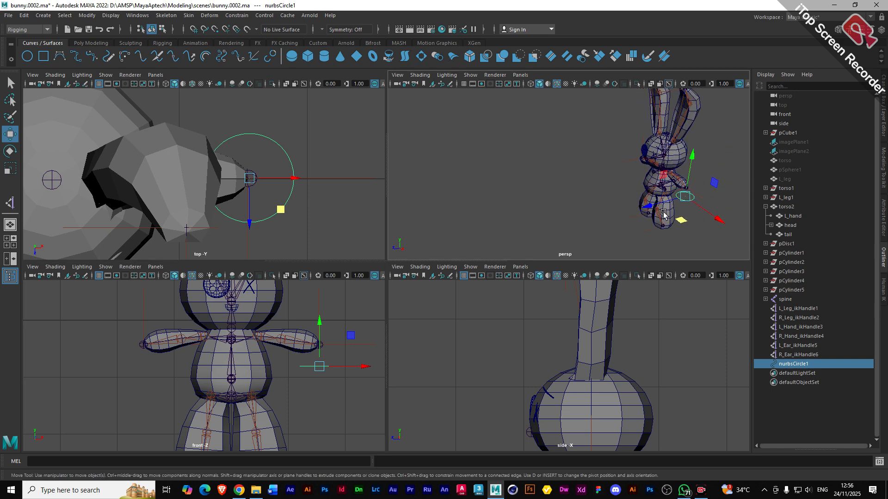
scroll(666, 213, up, 5)
alt+middle_drag(684, 215, 541, 206)
alt+drag(541, 206, 572, 221)
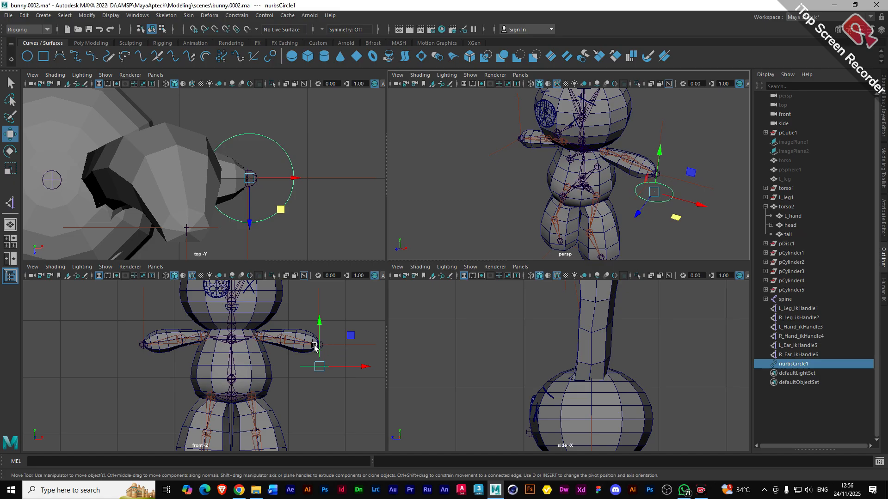
click(331, 347)
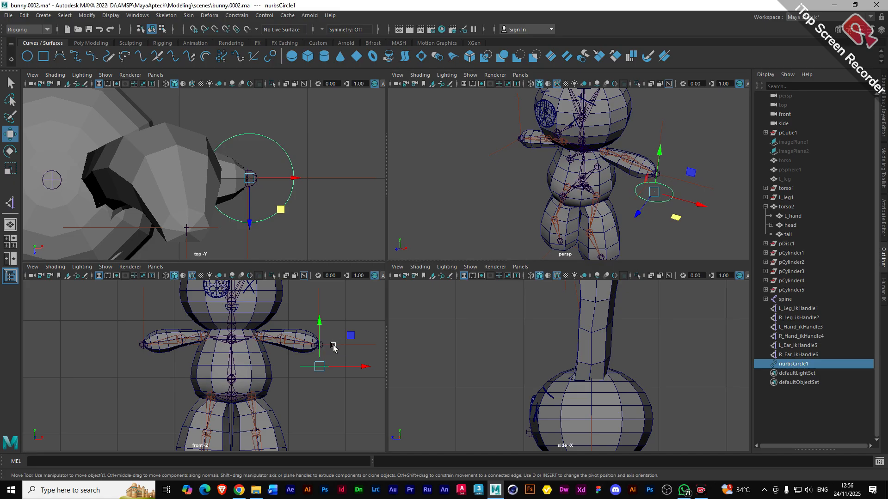
drag(349, 316, 335, 345)
key(ctrl+z)
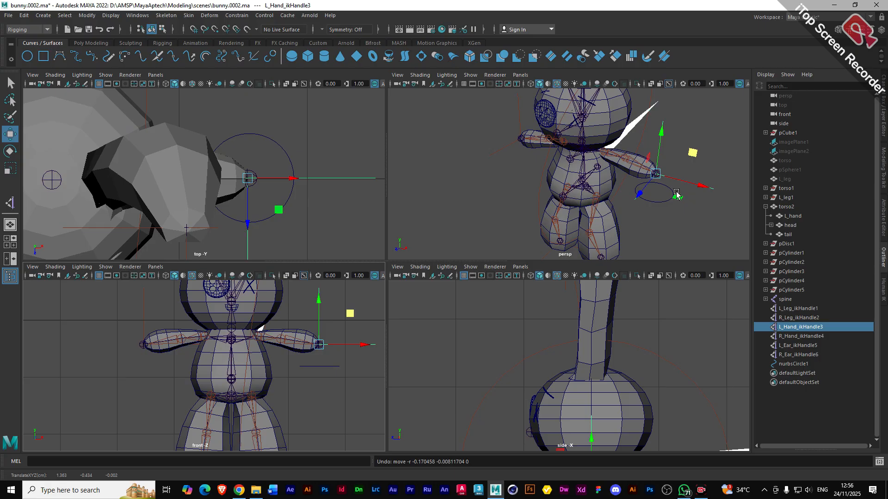
click(663, 204)
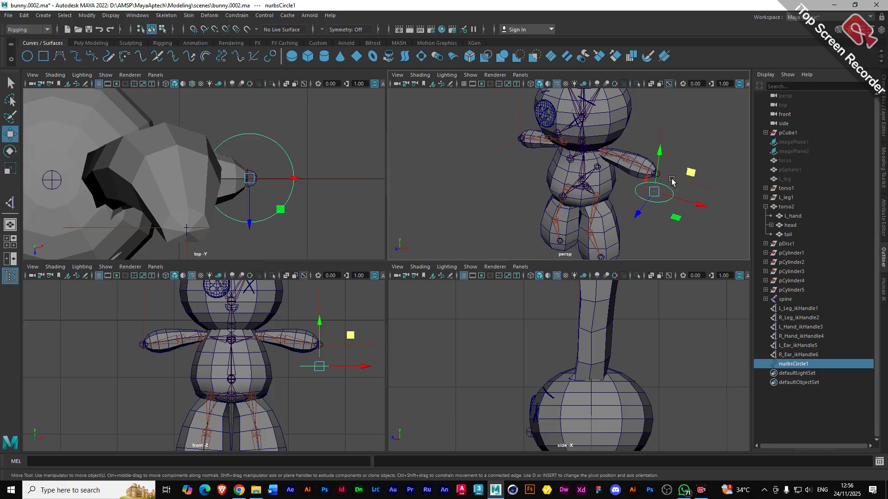
- Hide the bunny's head and torso2 meshes in the maximized perspective view so that only the skeleton and circle remain
scroll(659, 377, down, 5)
scroll(622, 381, up, 2)
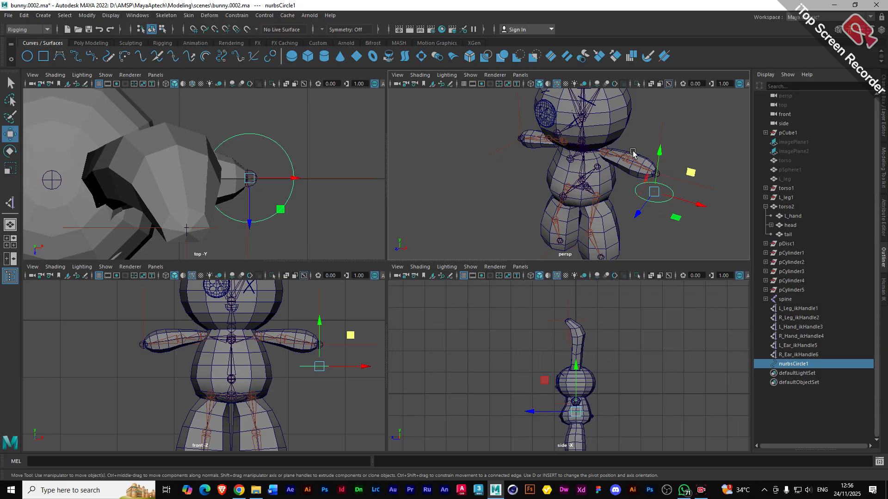
key(space)
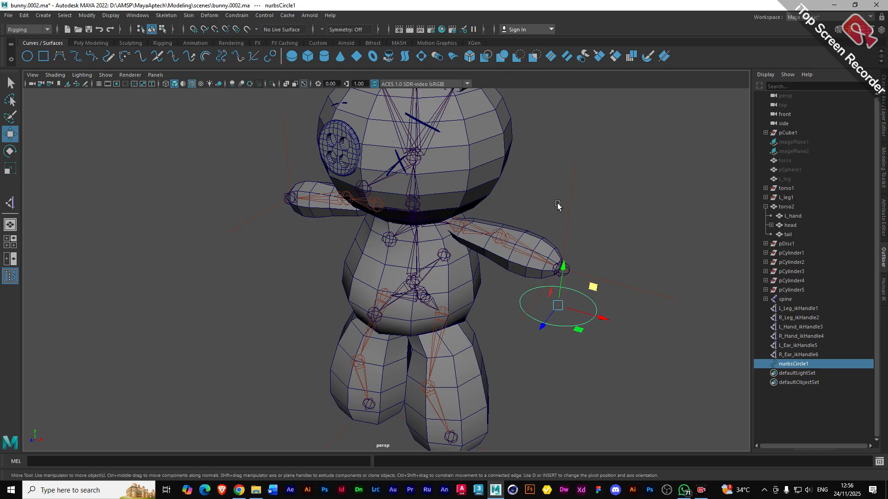
alt+drag(502, 279, 464, 246)
click(413, 153)
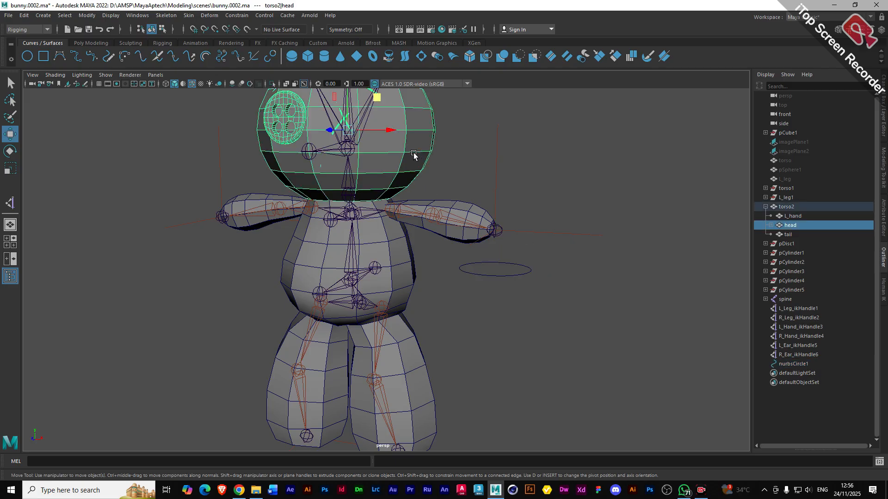
key(ctrl+h)
click(389, 235)
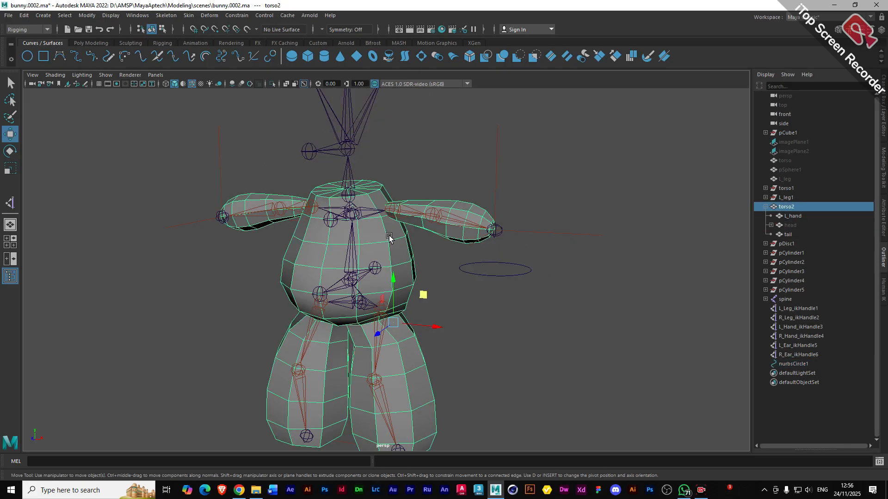
key(ctrl+h)
- Switch the perspective viewport background to light grey and clear the selection
click(501, 275)
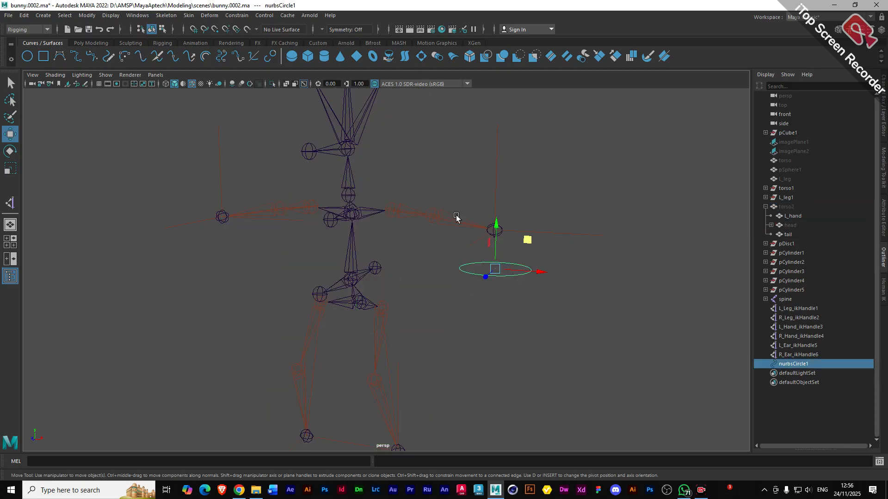
key(alt+b)
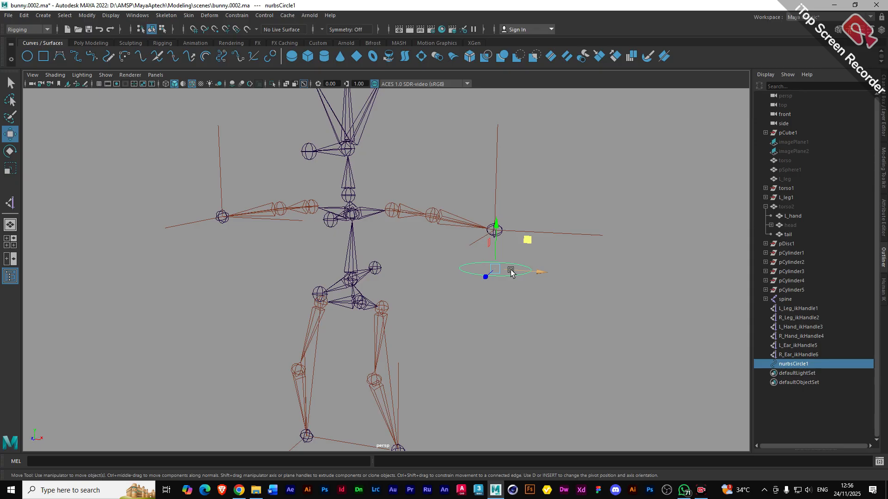
click(564, 353)
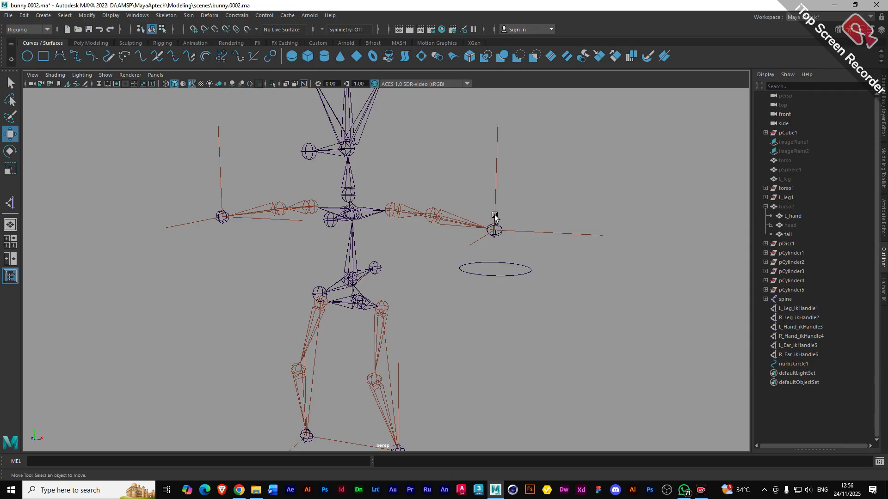
click(499, 276)
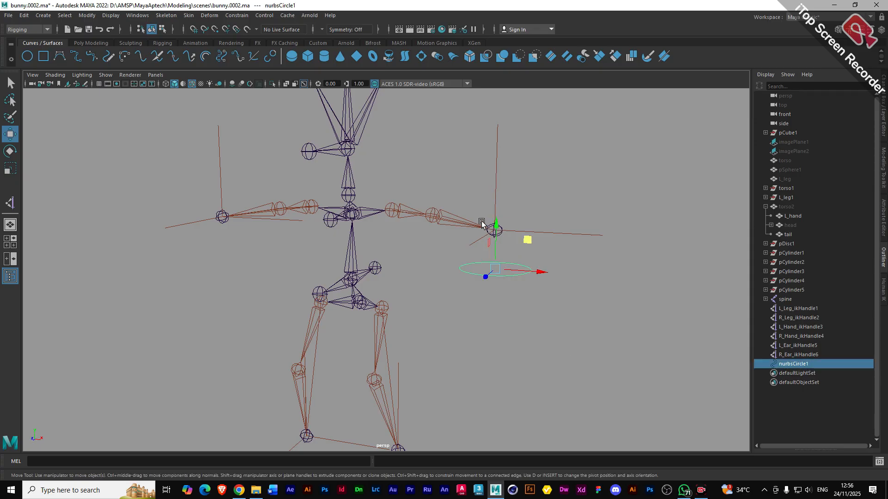
click(496, 176)
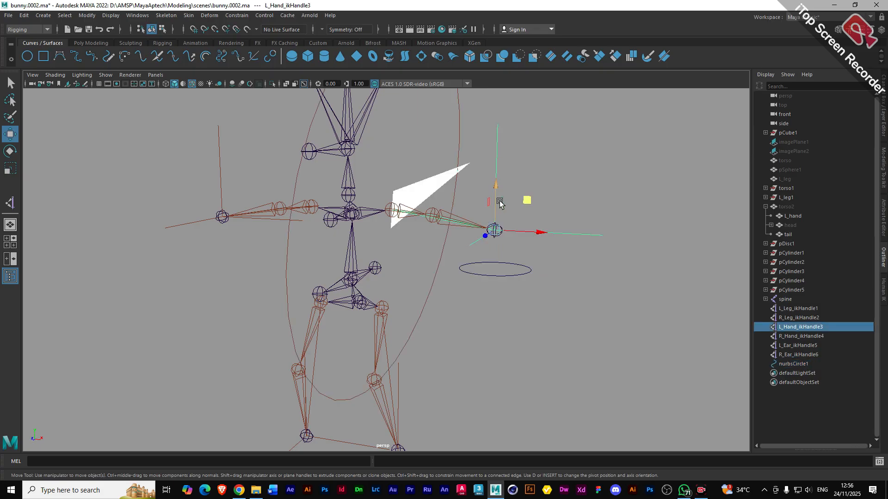
click(506, 287)
click(507, 280)
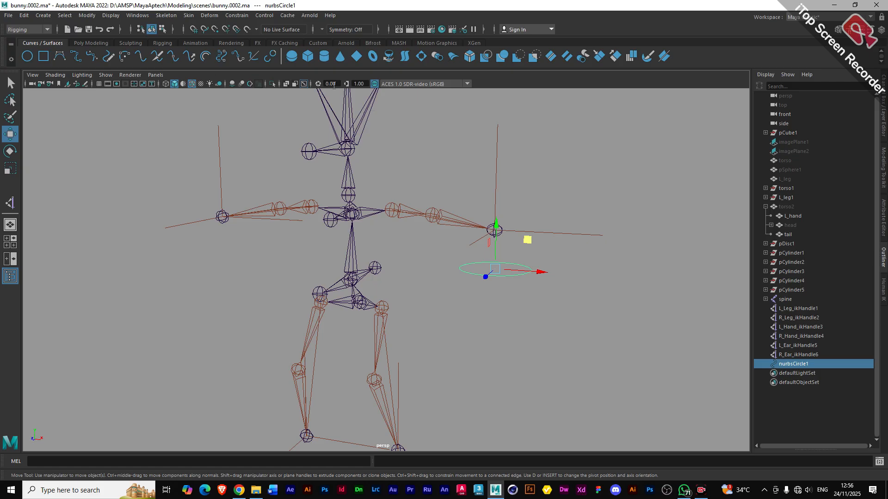
click(231, 18)
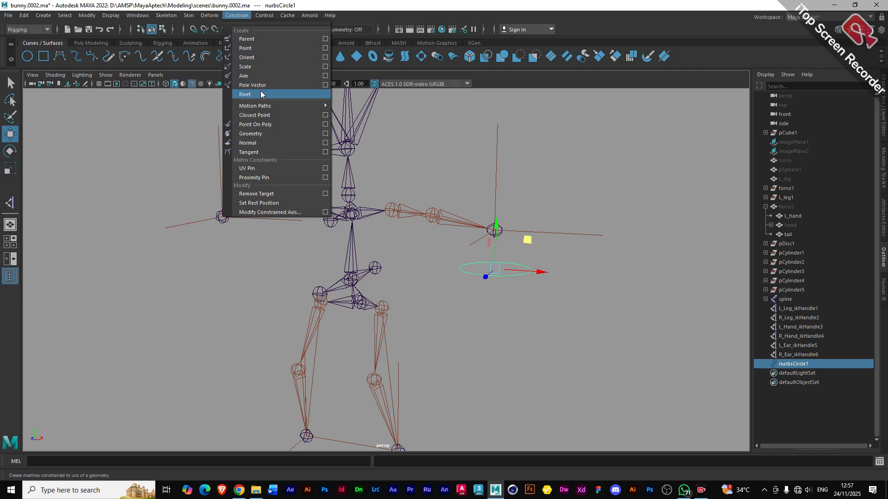
mouse_move(277, 110)
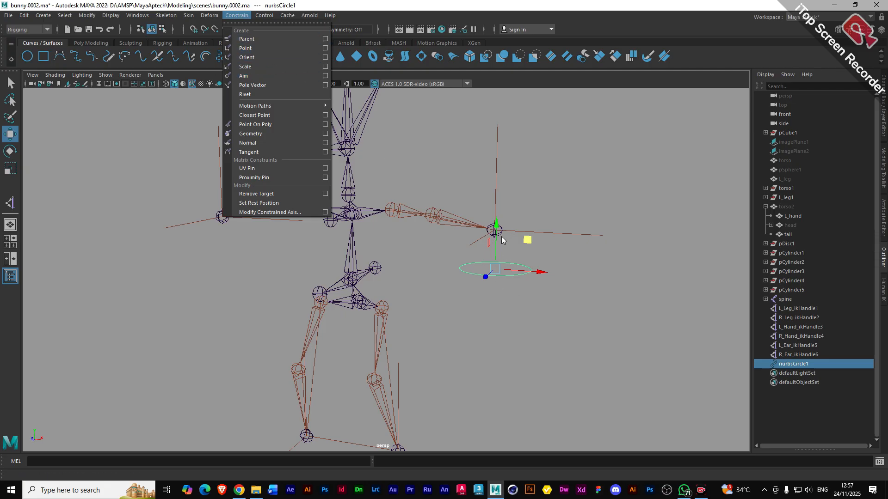
click(508, 279)
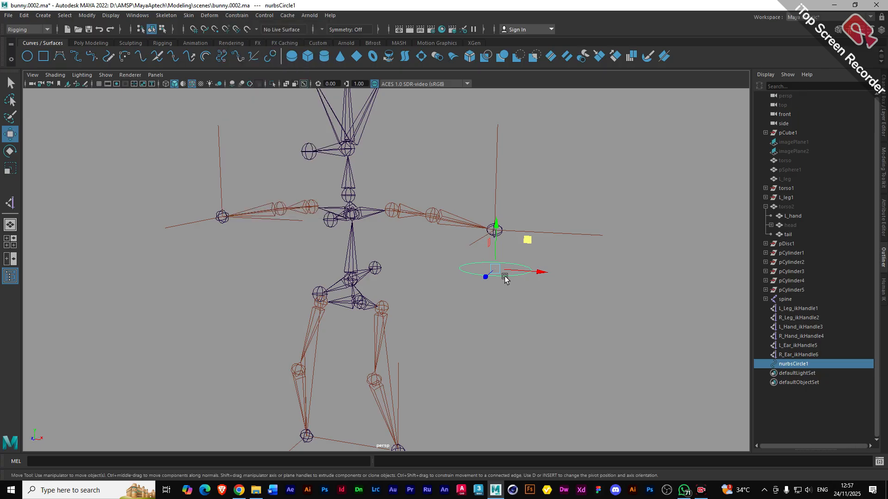
click(516, 231)
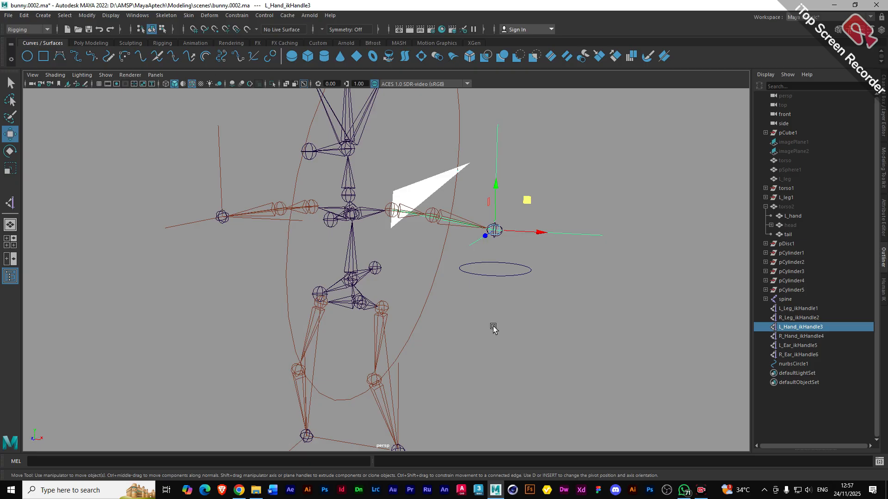
- Point-constrain L_Hand_ikHandle3 to nurbsCircle1 with Maintain offset enabled, and expand the IK handle in the Outliner
click(506, 276)
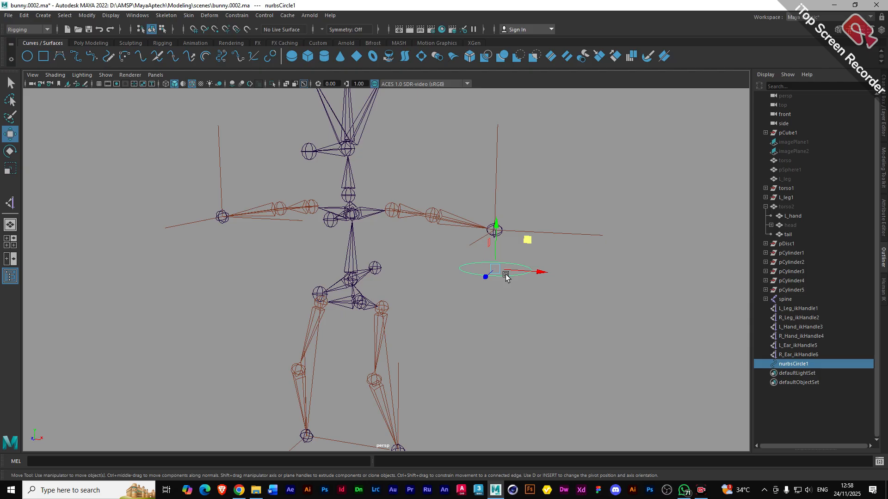
shift+click(569, 236)
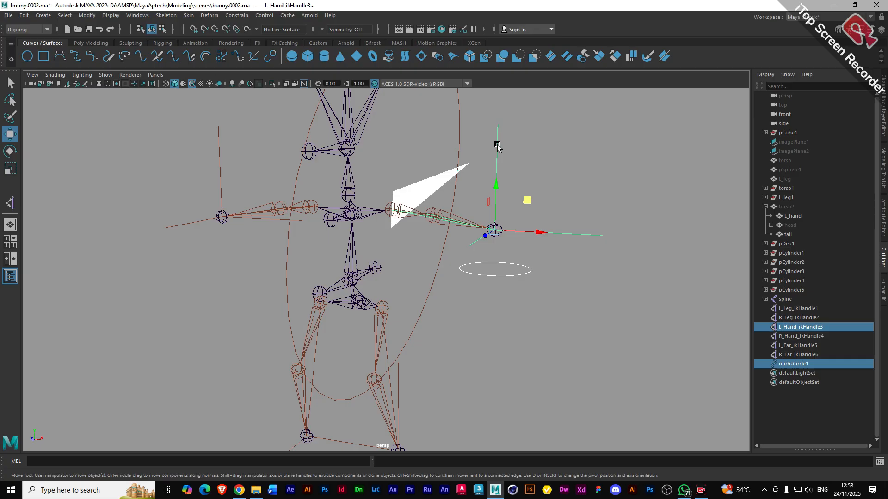
click(236, 15)
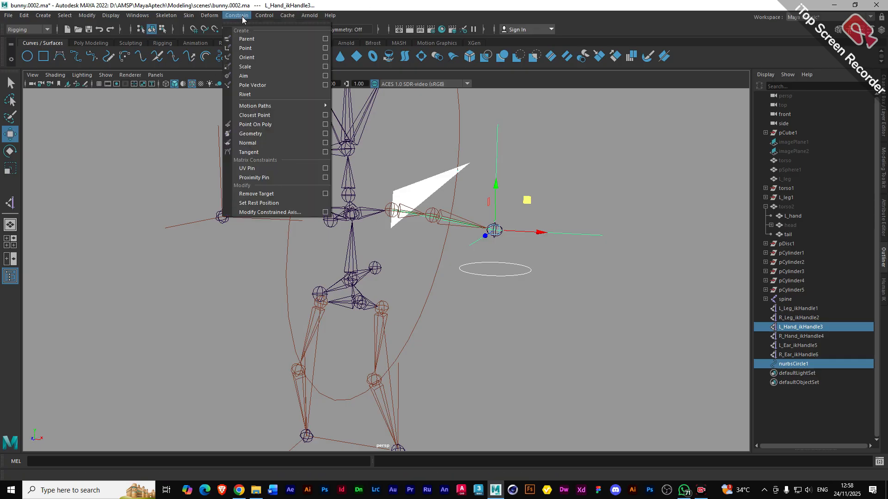
click(325, 48)
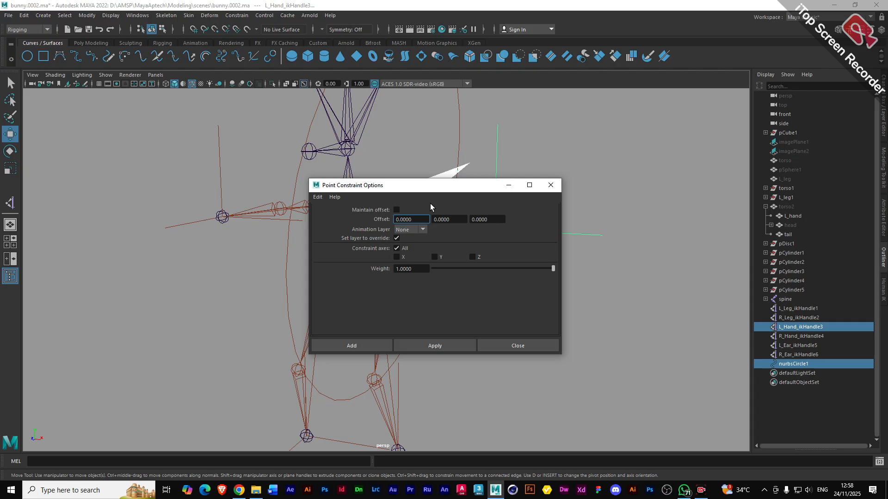
drag(437, 187, 284, 147)
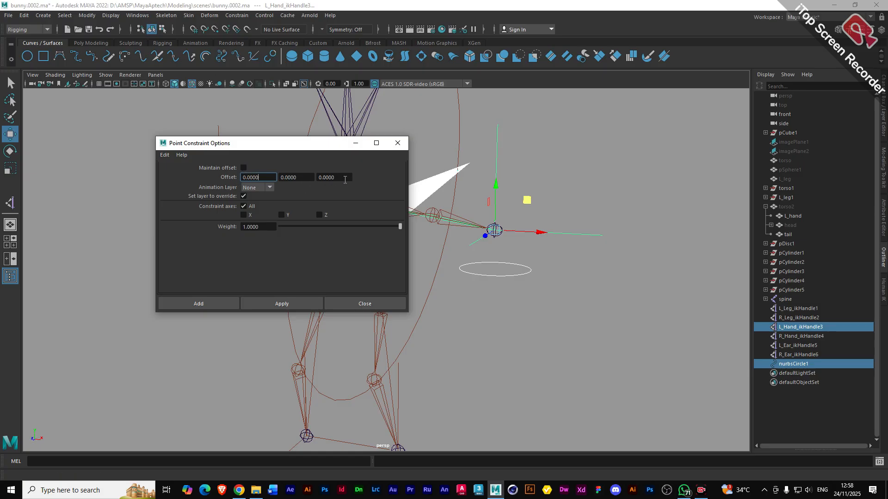
click(244, 167)
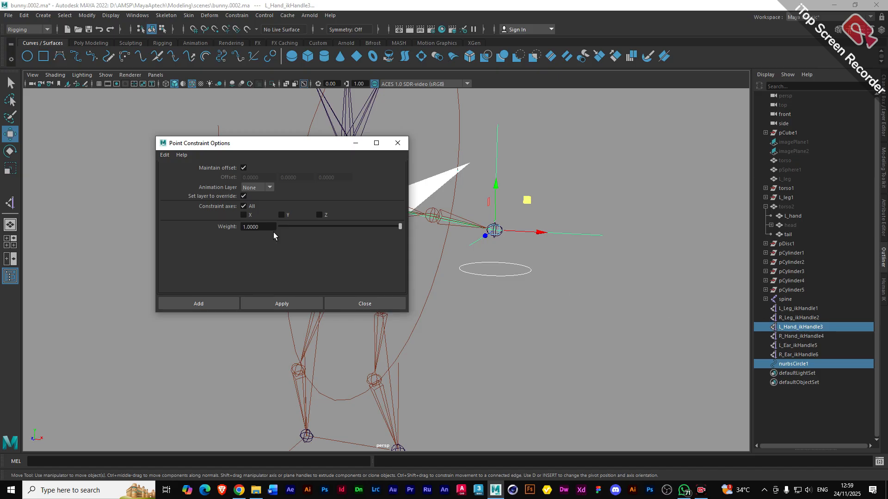
click(215, 304)
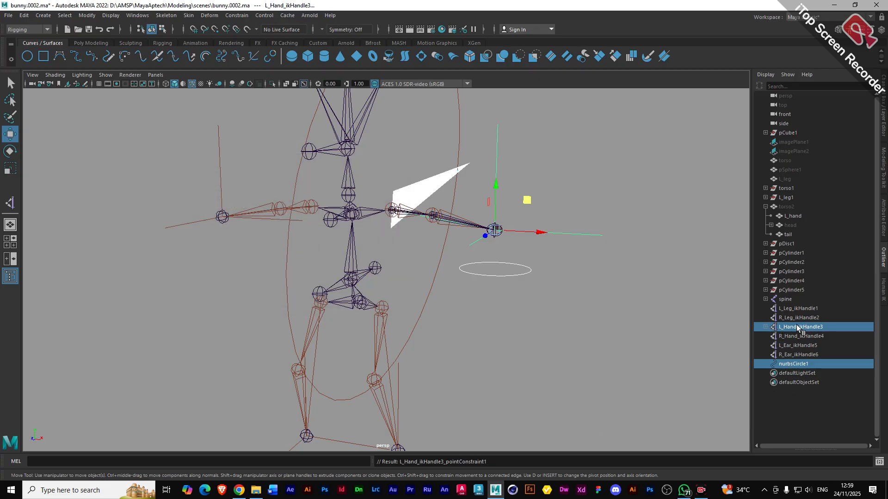
click(765, 328)
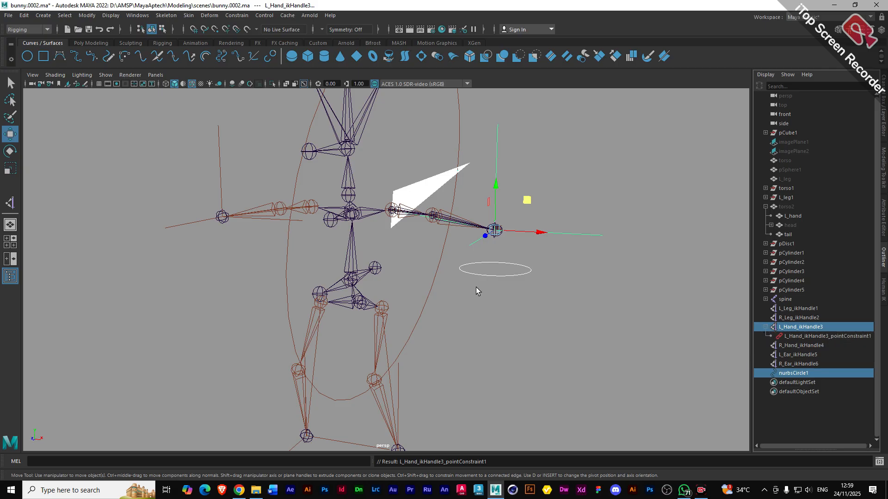
- Select nurbsCircle1 and move it slightly to test how the left arm's IK follows it
click(497, 276)
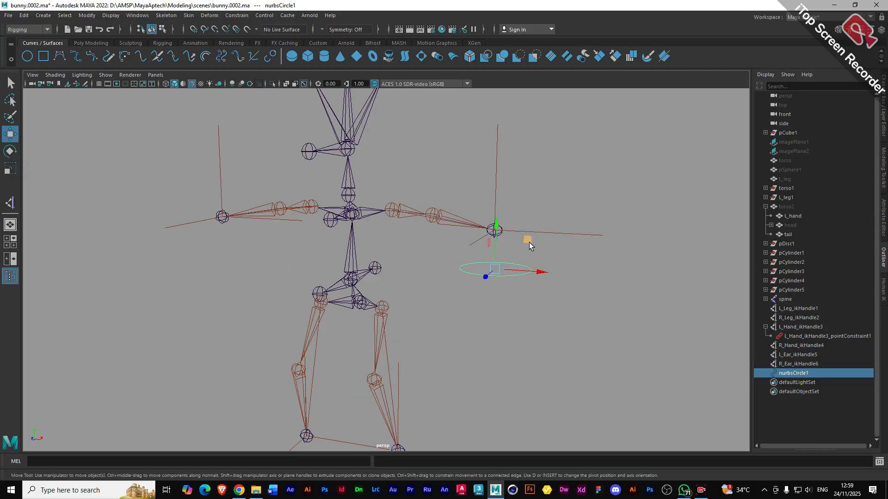
mouse_move(529, 242)
middle_down()
mouse_move(496, 230)
mouse_move(533, 224)
mouse_move(522, 251)
mouse_move(548, 226)
mouse_move(471, 251)
mouse_move(512, 220)
mouse_move(531, 240)
middle_up()
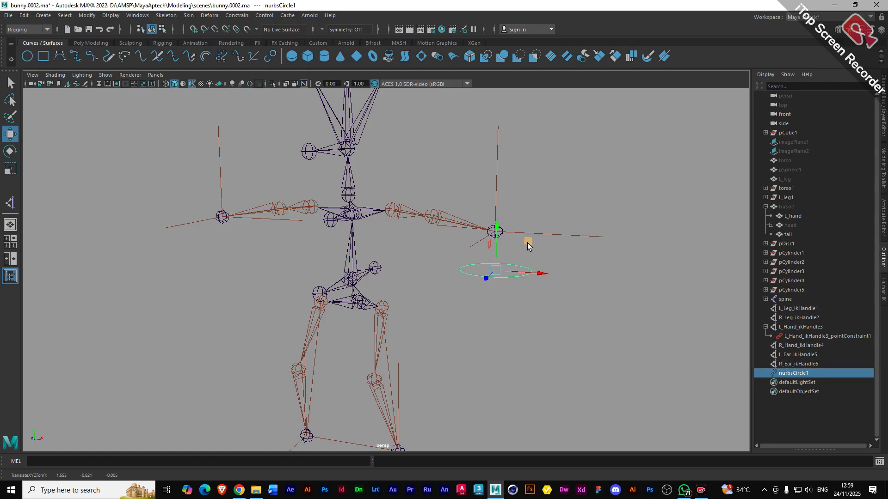
mouse_move(528, 243)
mouse_down()
mouse_move(499, 249)
mouse_move(531, 242)
mouse_up()
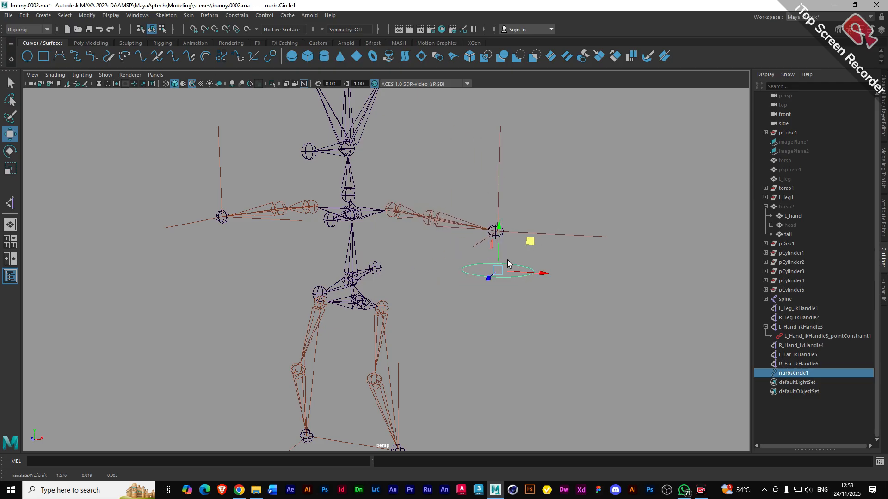
- Unhide the bunny's head and torso2 meshes
click(790, 225)
key(h)
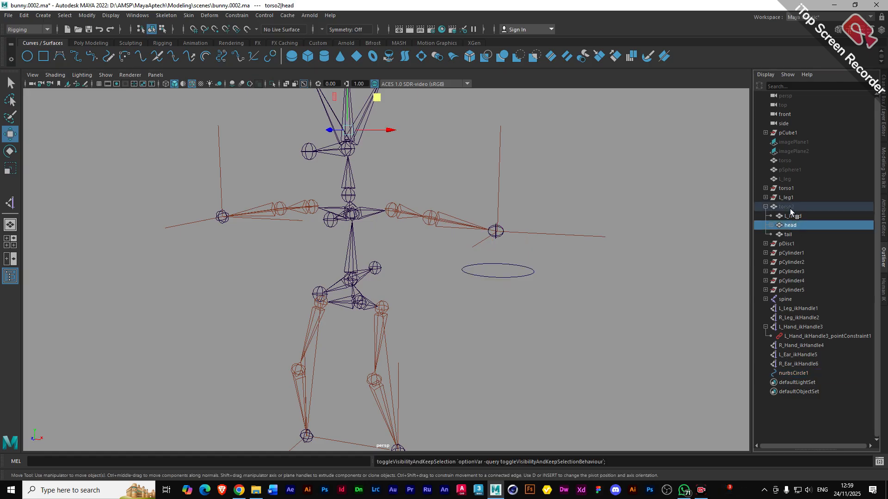
click(790, 208)
key(h)
- Test-move nurbsCircle1 with the bunny mesh visible and undo the move
click(506, 277)
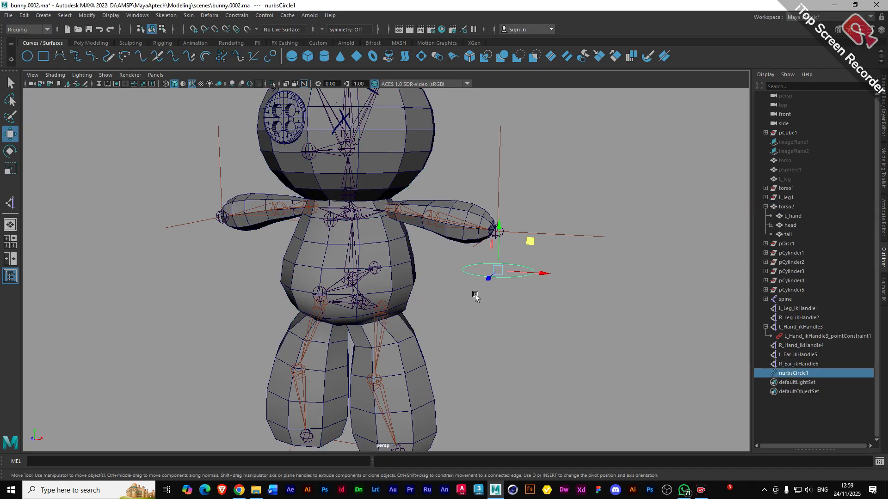
drag(532, 248, 512, 242)
key(ctrl+z)
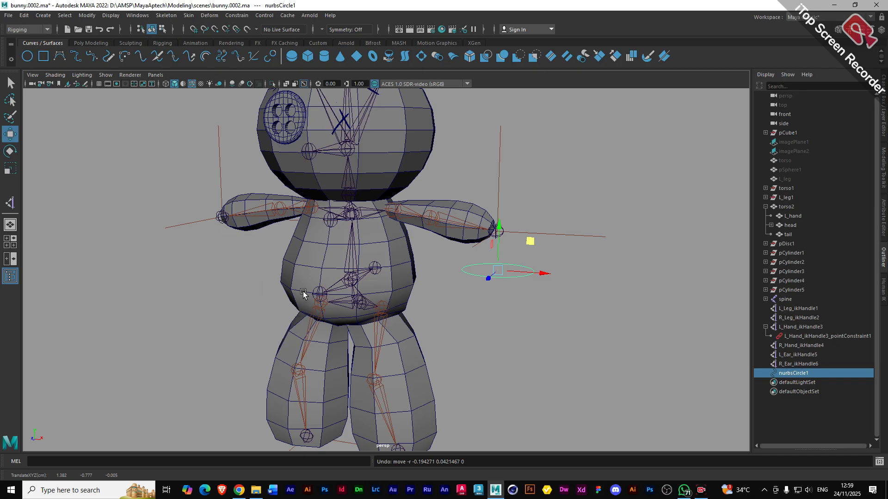
- Collapse the L_Hand_ikHandle3 hierarchy in the Outliner
alt+drag(287, 294, 327, 292)
scroll(531, 284, down, 5)
alt+drag(529, 283, 492, 323)
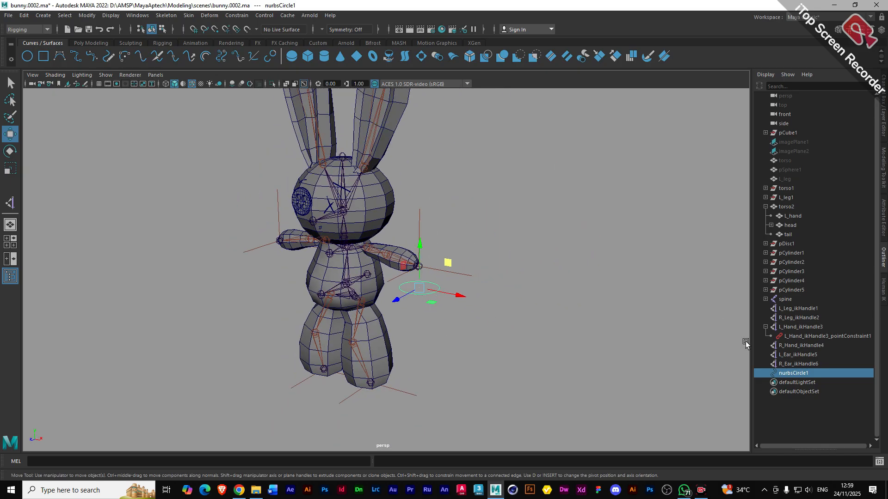
click(765, 327)
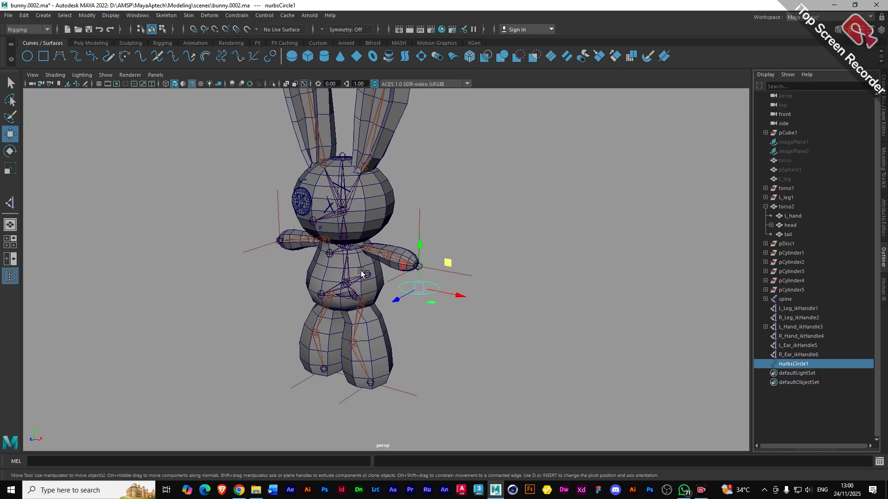
alt+drag(467, 196, 504, 244)
mouse_move(525, 406)
alt+mouse_down()
mouse_move(512, 390)
mouse_move(528, 391)
alt+mouse_up()
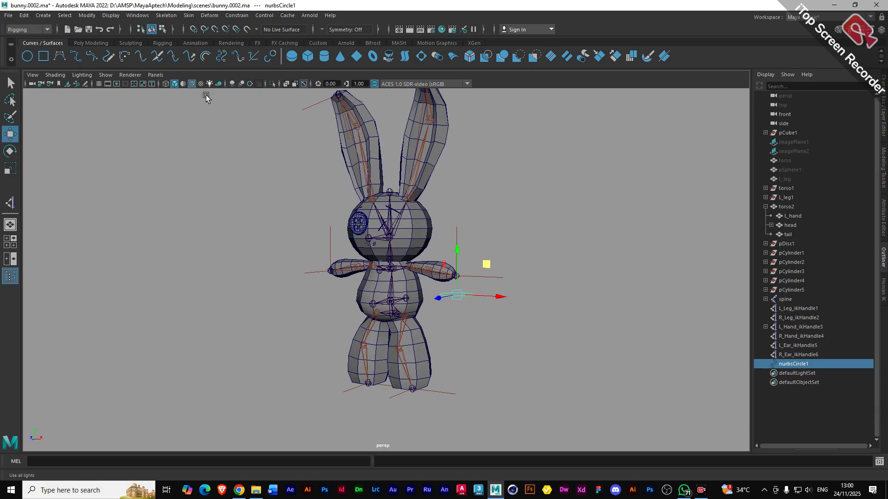
- Enable smooth mesh preview on the head and torso2, and turn off the wireframe overlay on shaded objects
click(415, 225)
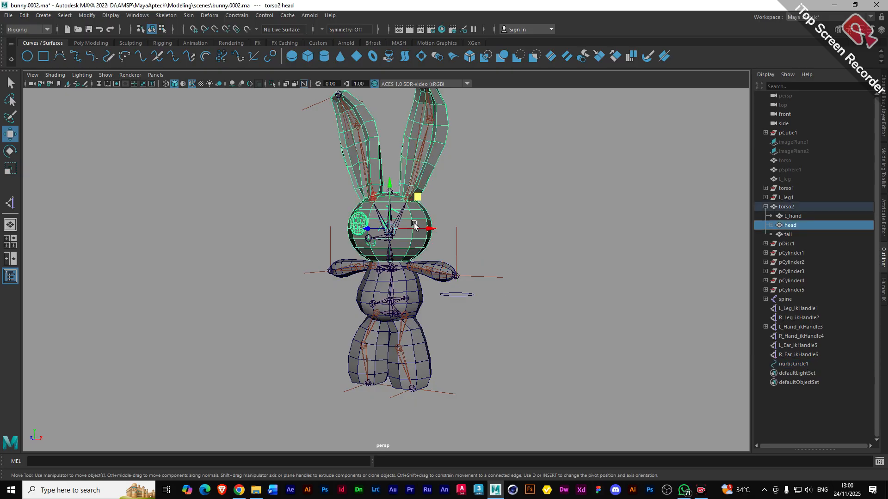
shift+click(419, 336)
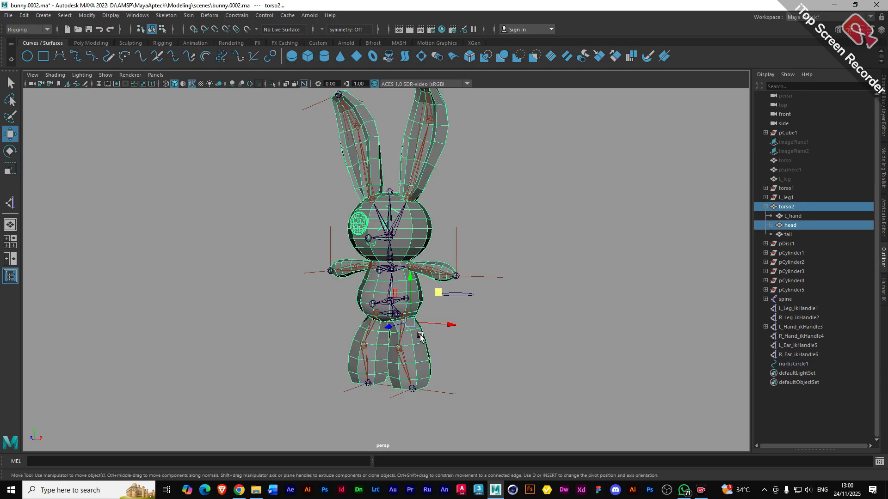
key(3)
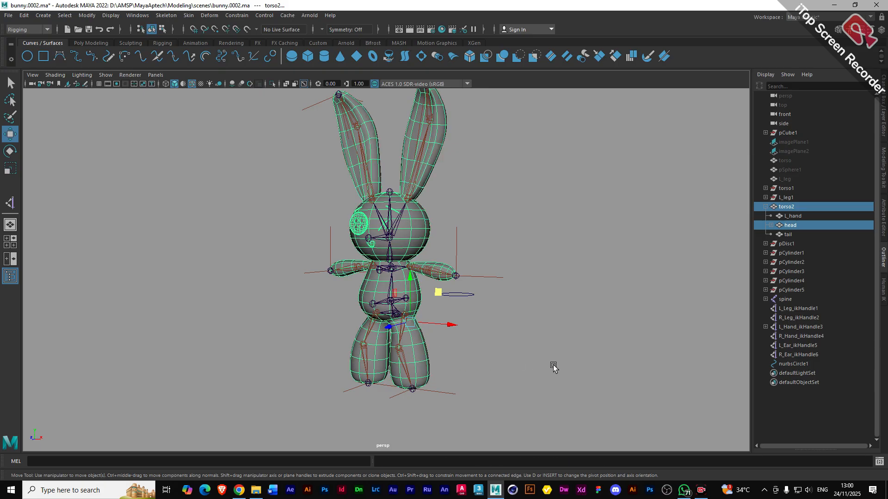
click(553, 367)
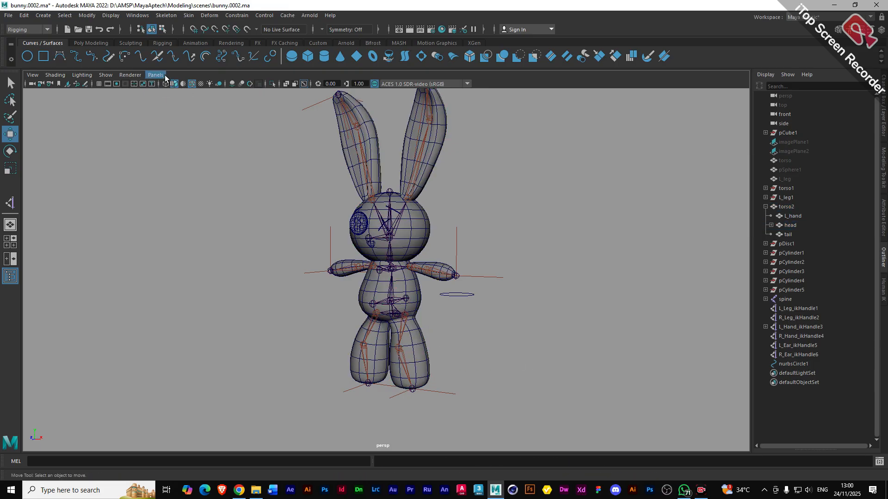
click(190, 85)
scroll(420, 245, up, 3)
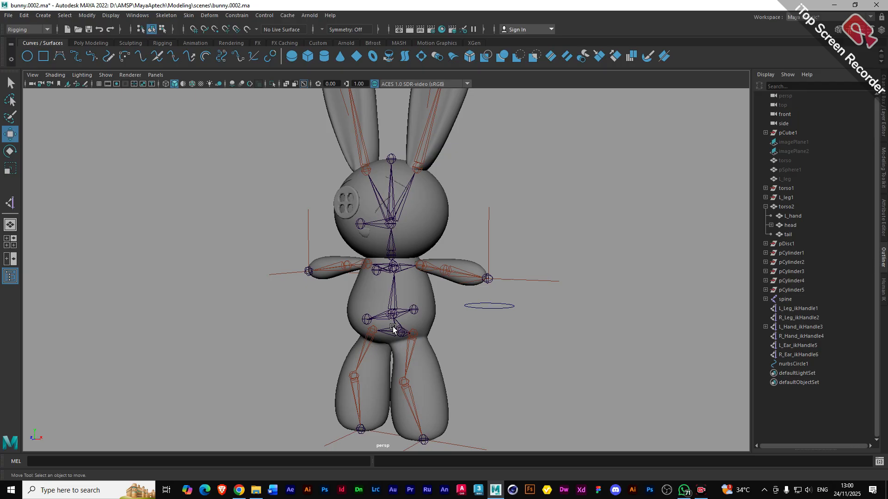
- Select the head and torso2 meshes in turn to examine which parts each selection includes, and clear the selection
click(424, 227)
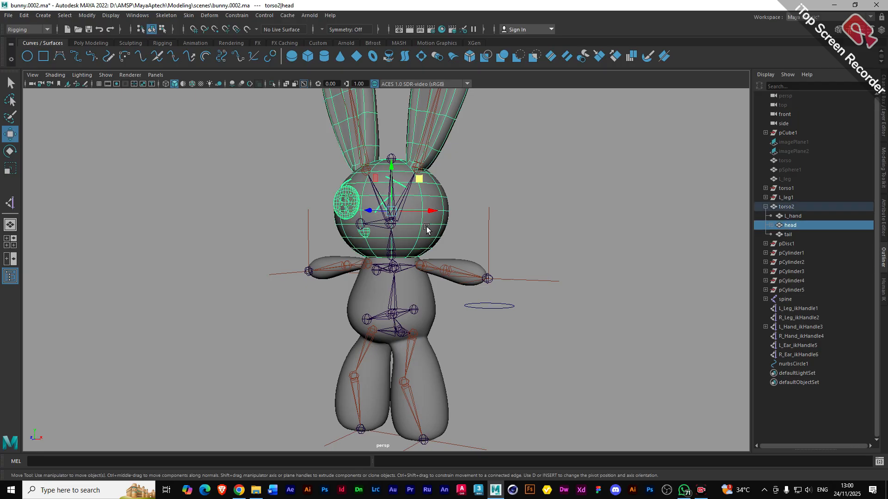
click(424, 295)
click(428, 209)
click(428, 292)
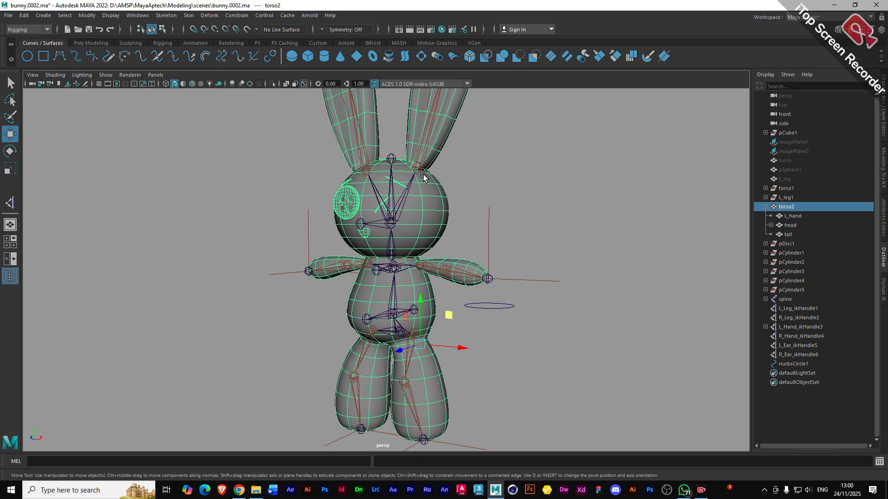
click(573, 215)
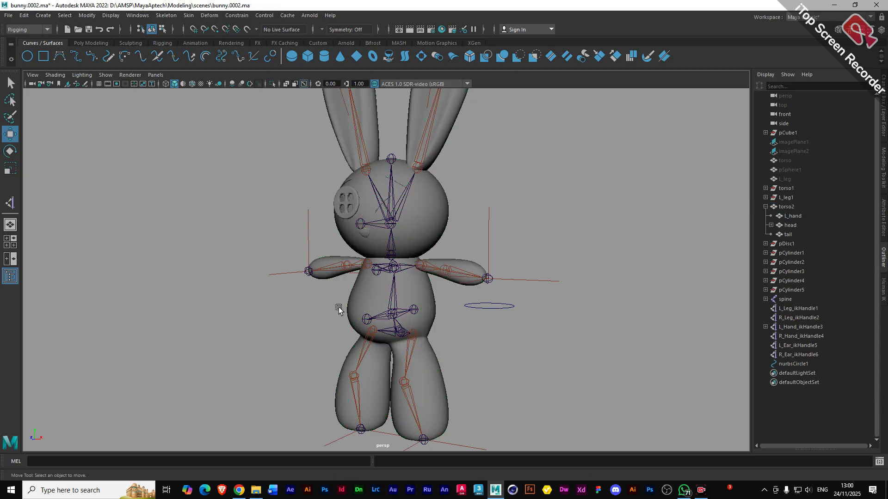
click(419, 288)
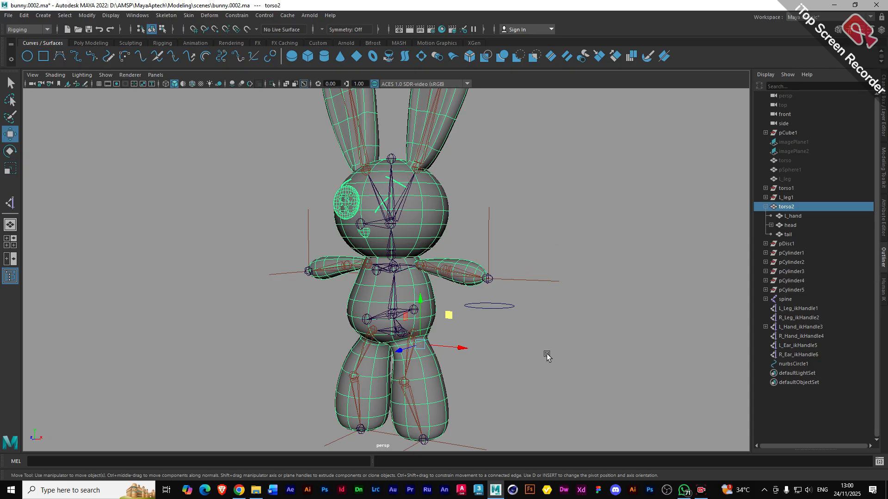
click(587, 233)
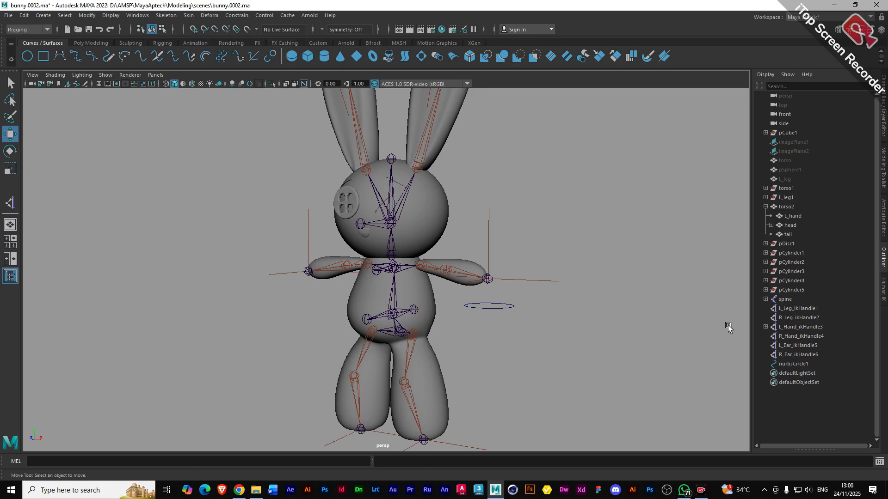
- Select the spine joint hierarchy together with the torso2 mesh and open the Bind Skin options
click(789, 300)
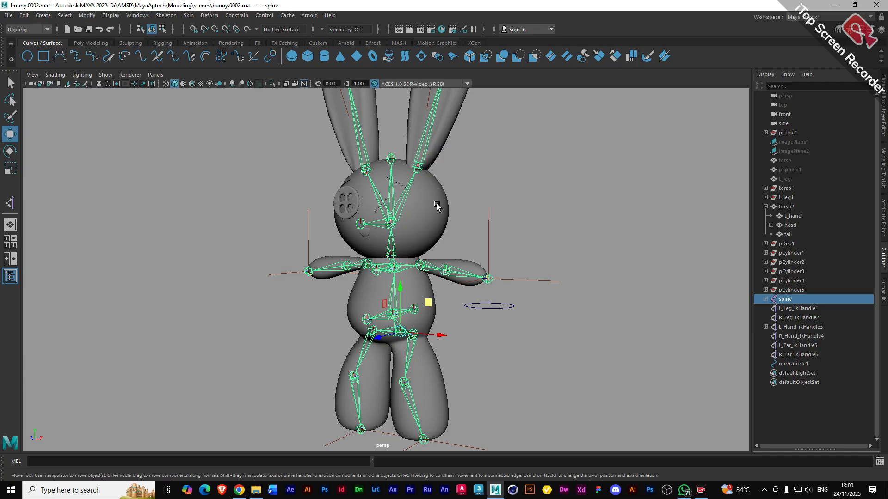
shift+click(421, 301)
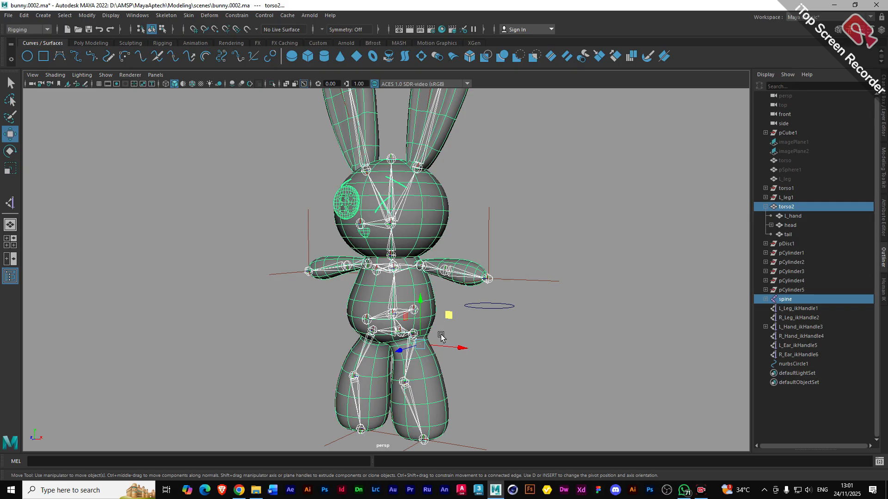
click(188, 16)
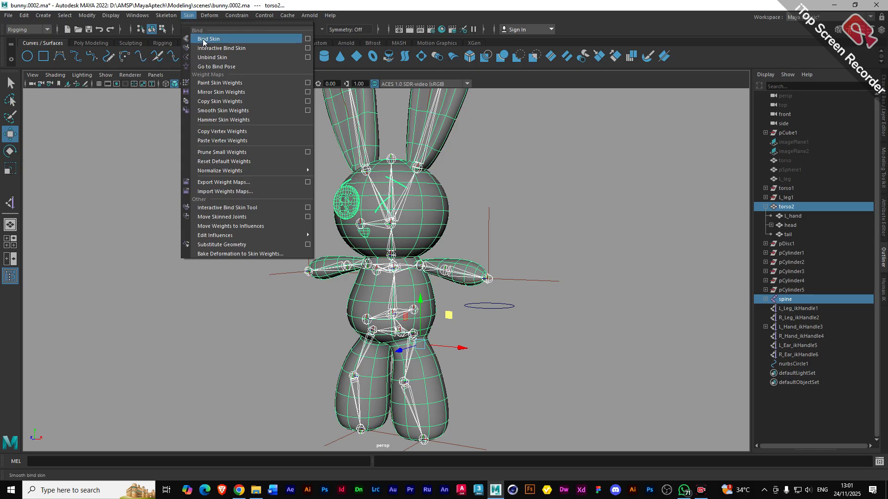
click(307, 39)
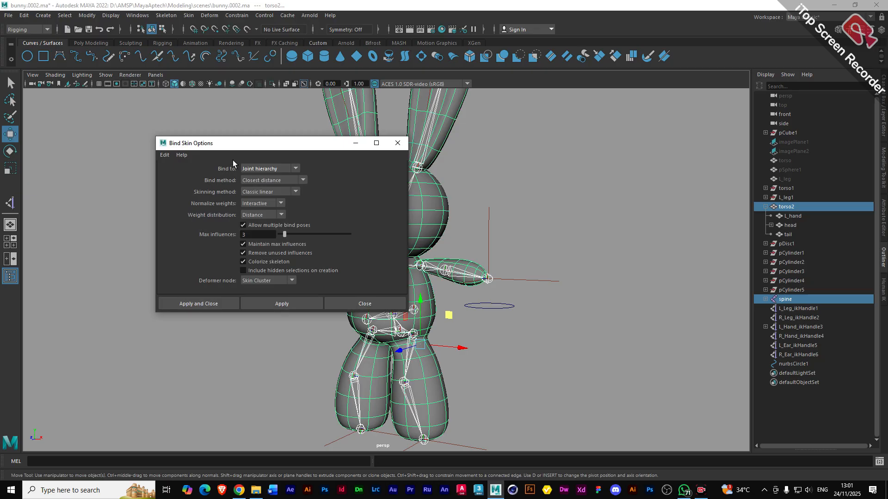
drag(251, 148, 178, 119)
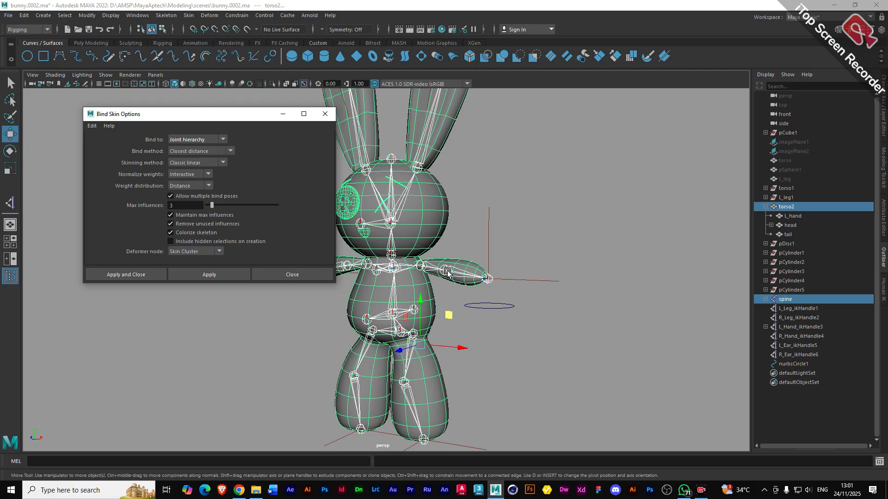
- Bind torso2 to the joint hierarchy with Closest distance, Classic linear skinning and 3 max influences, and clear the selection
click(223, 162)
click(246, 171)
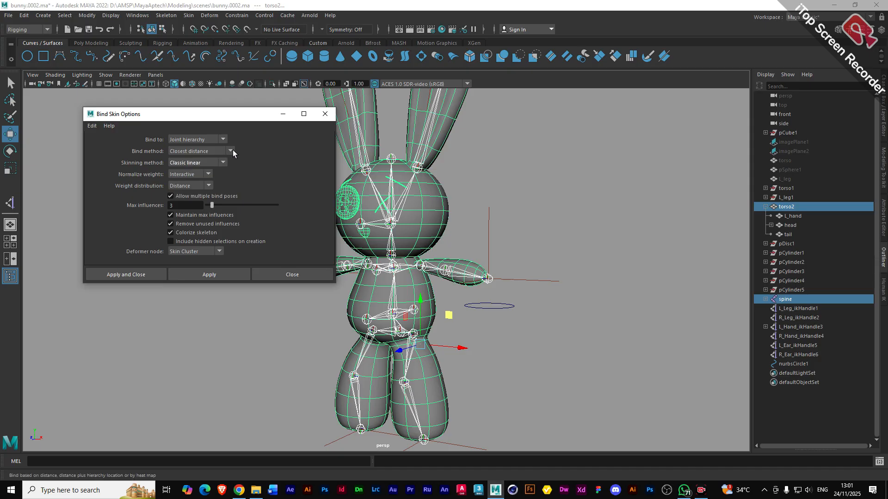
click(231, 149)
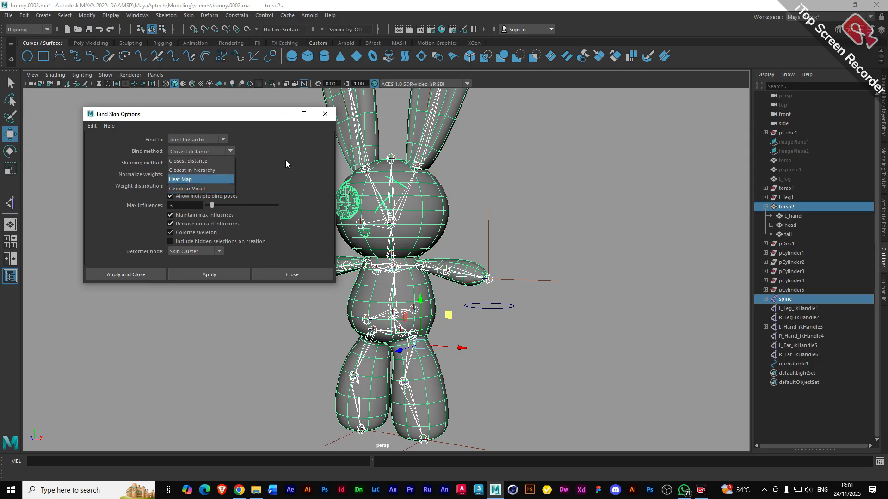
click(259, 160)
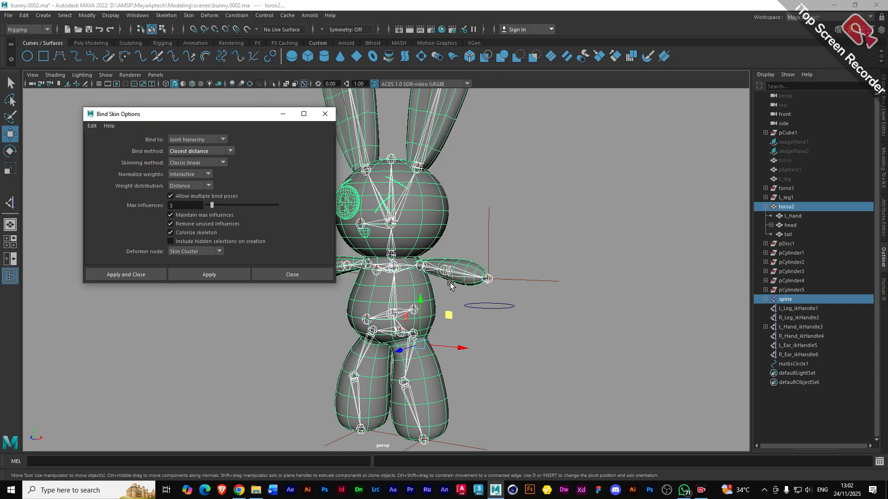
scroll(451, 286, up, 2)
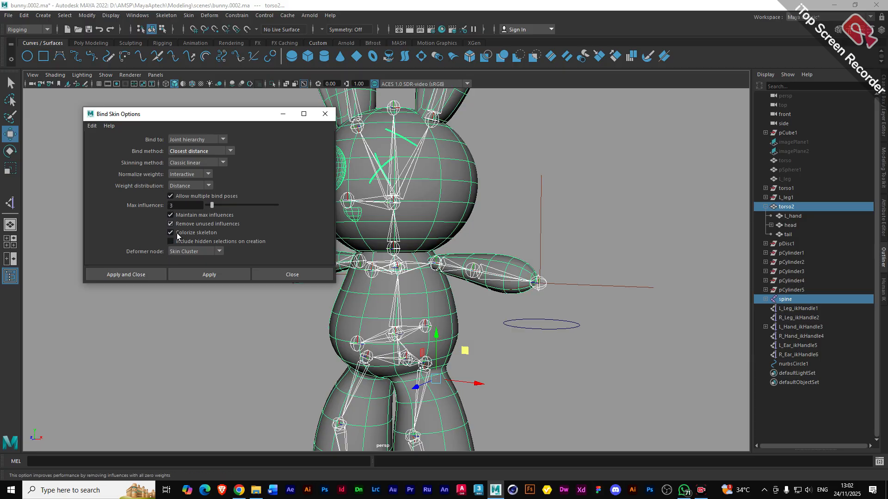
click(130, 278)
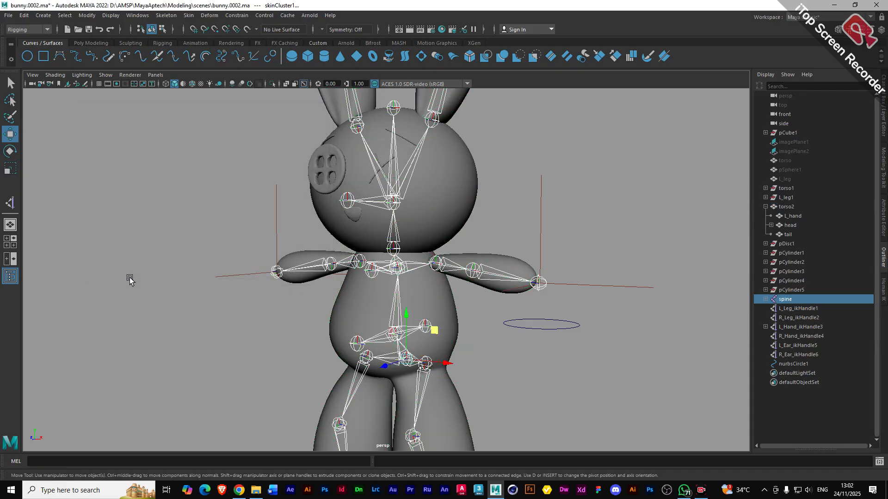
click(252, 324)
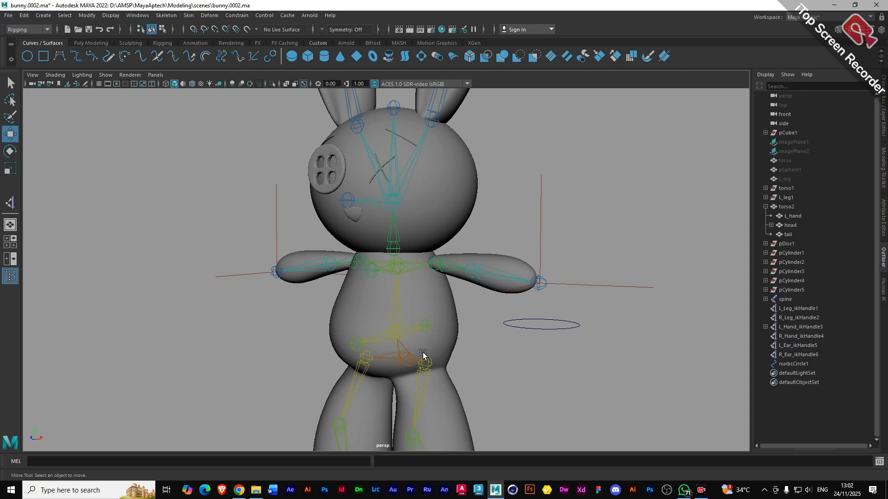
- Test-move nurbsCircle1 to check how the skinned left arm deforms, and undo both moves
click(547, 330)
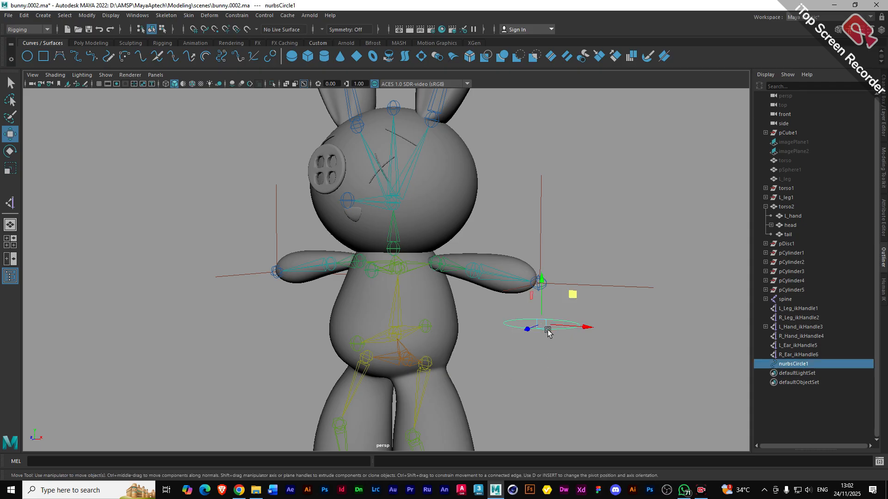
drag(574, 297, 543, 276)
mouse_move(571, 371)
alt+mouse_down()
mouse_move(535, 383)
mouse_move(572, 367)
alt+mouse_up()
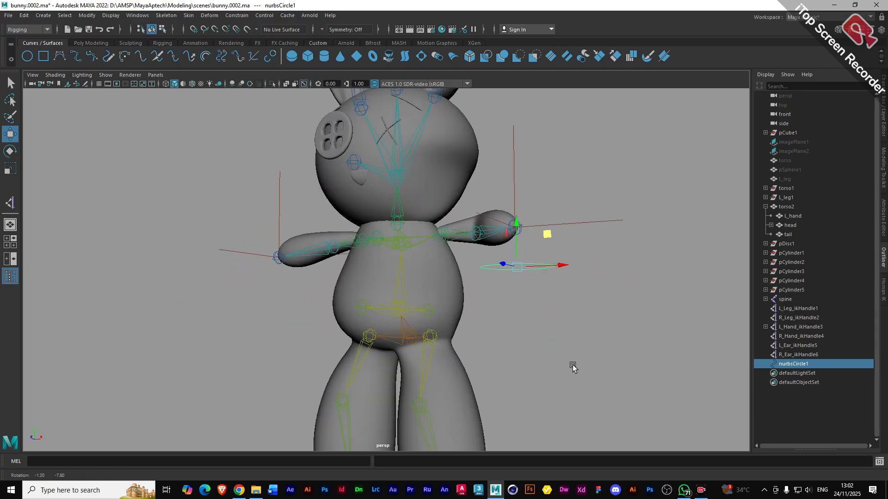
drag(545, 237, 538, 256)
key(ctrl+z)
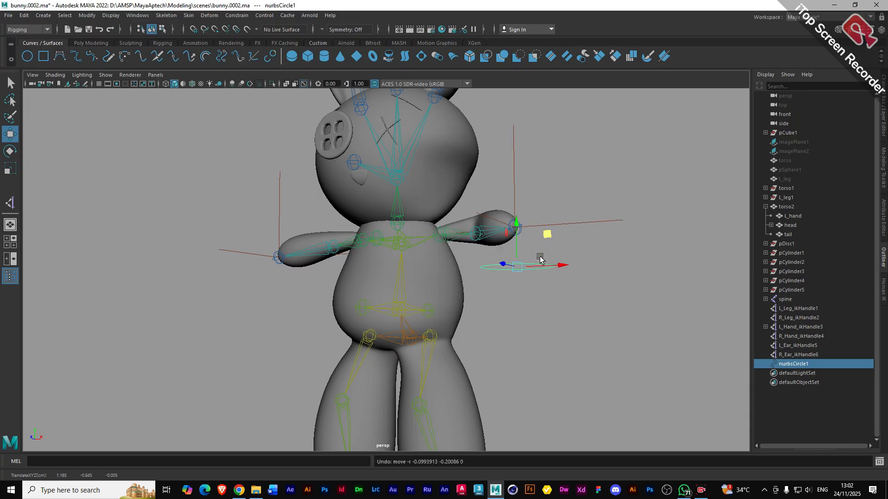
key(ctrl+z)
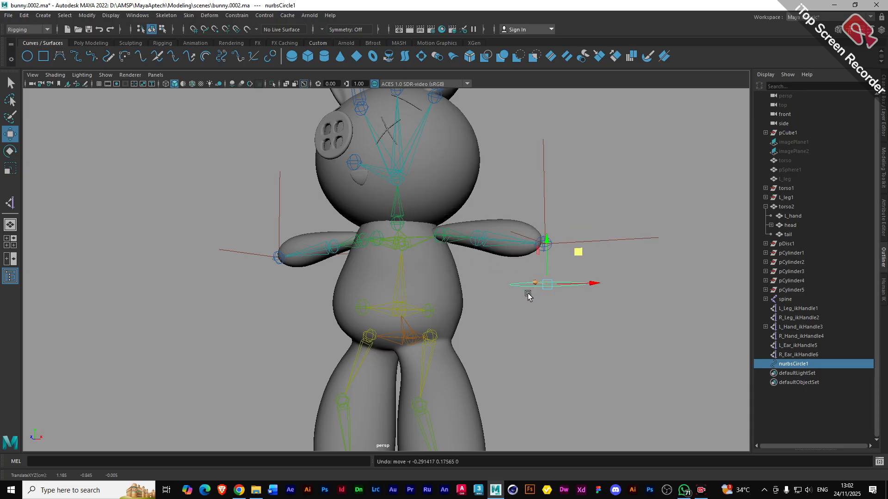
mouse_move(529, 291)
alt+mouse_down()
mouse_move(481, 312)
mouse_move(531, 307)
alt+mouse_up()
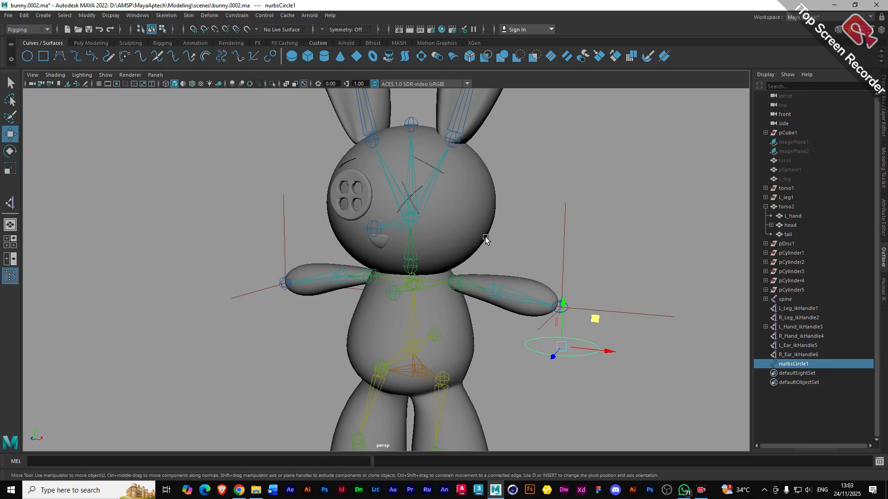
- Move nurbsCircle1 toward the body to check its pull on the head mesh, and undo the move
drag(595, 319, 575, 311)
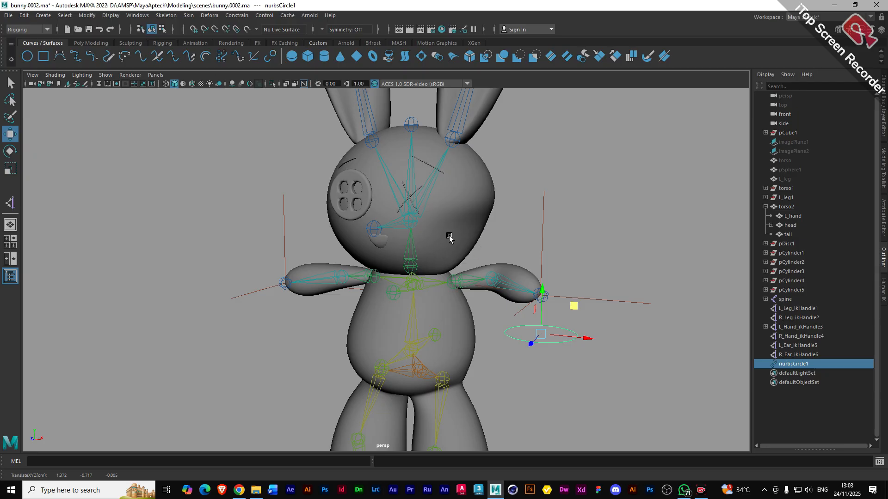
key(ctrl+z)
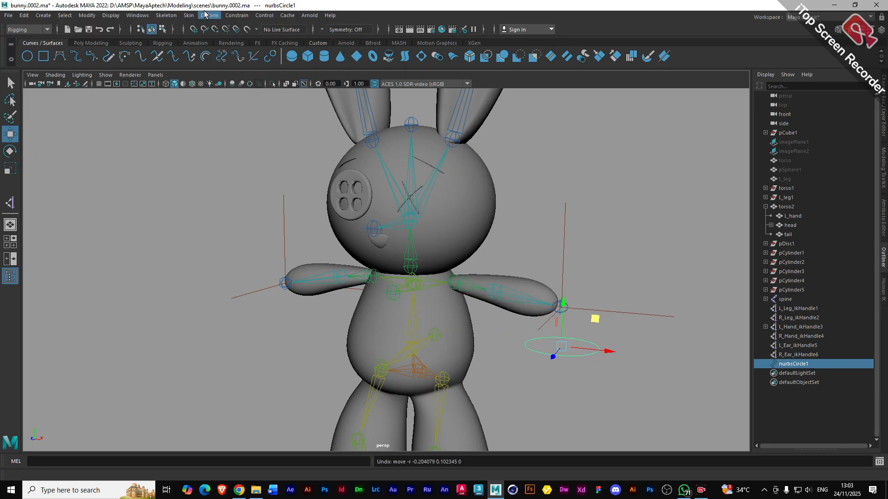
- Open the Paint Skin Weights tool settings, placed clear of the character's left arm
click(187, 16)
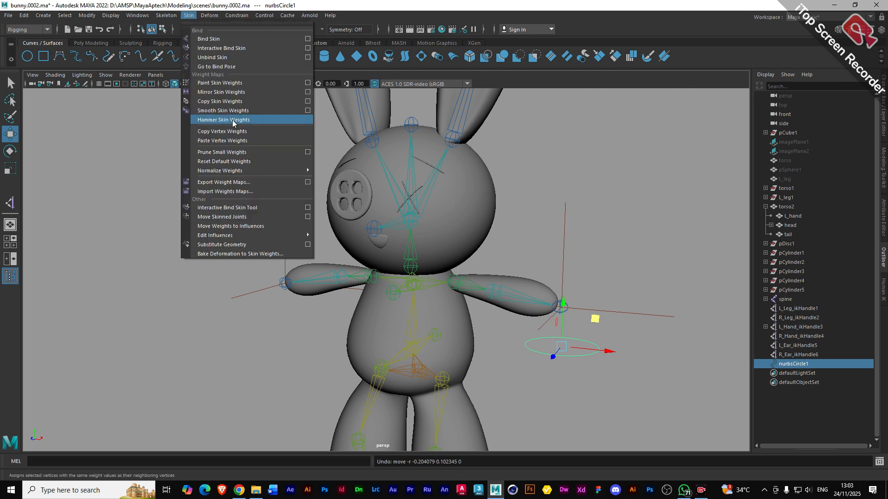
click(308, 83)
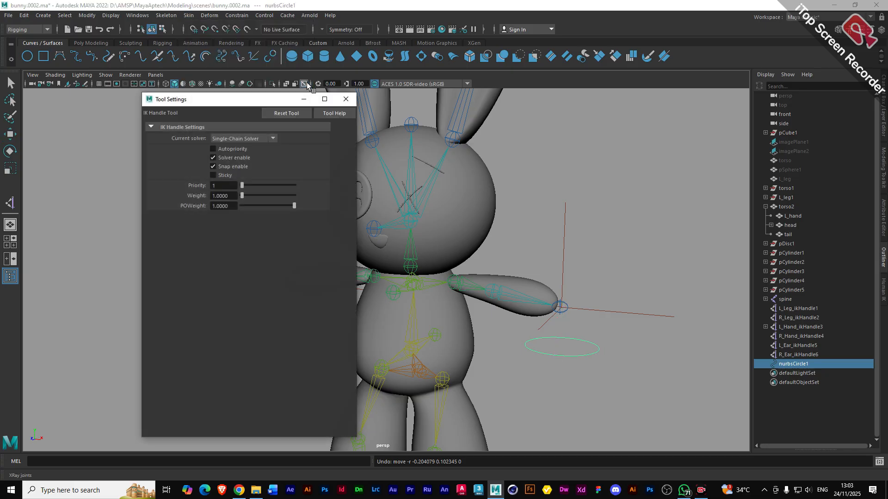
drag(226, 104, 208, 107)
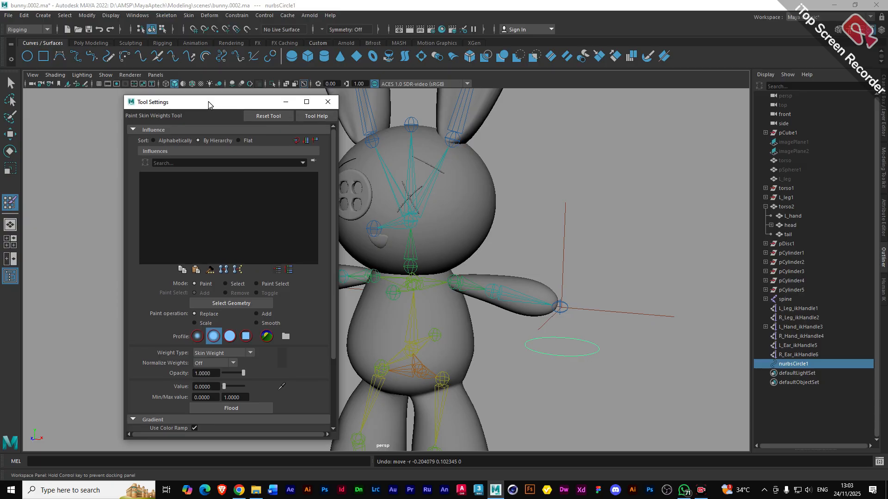
- Select the L_shoulder joint within the expanded spine hierarchy and make L_shoulder the influence for weight painting
click(785, 301)
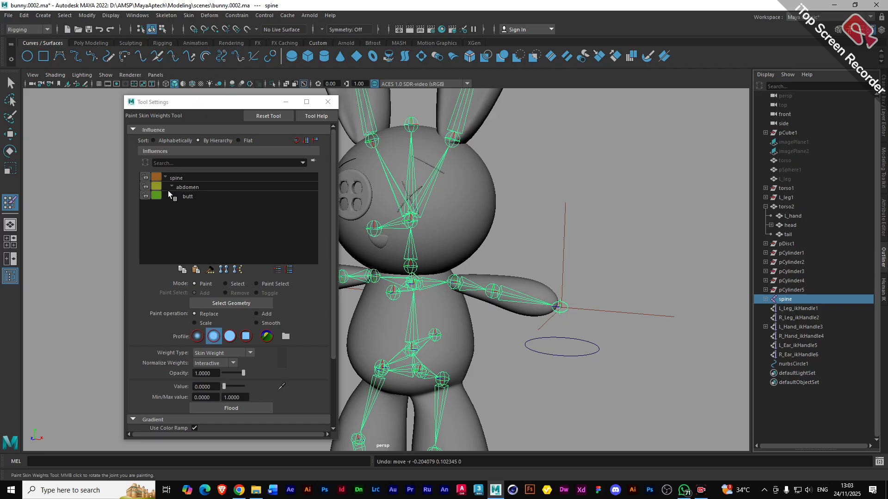
click(165, 177)
click(165, 177)
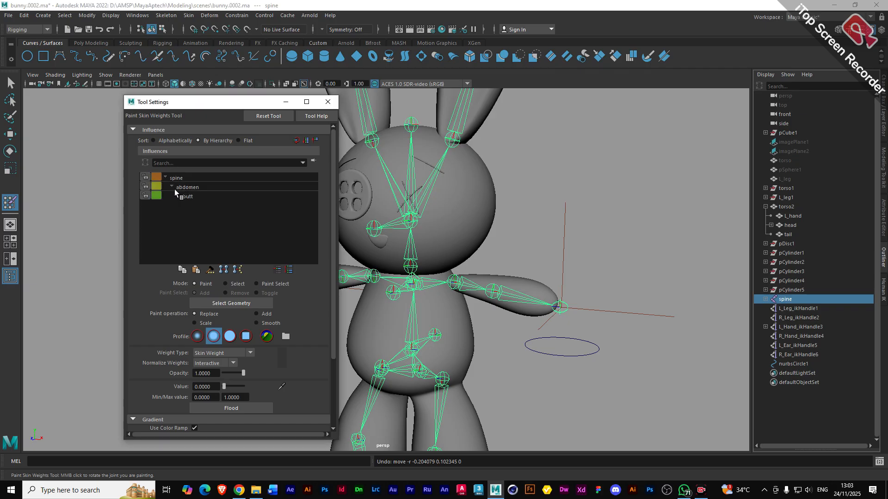
click(174, 187)
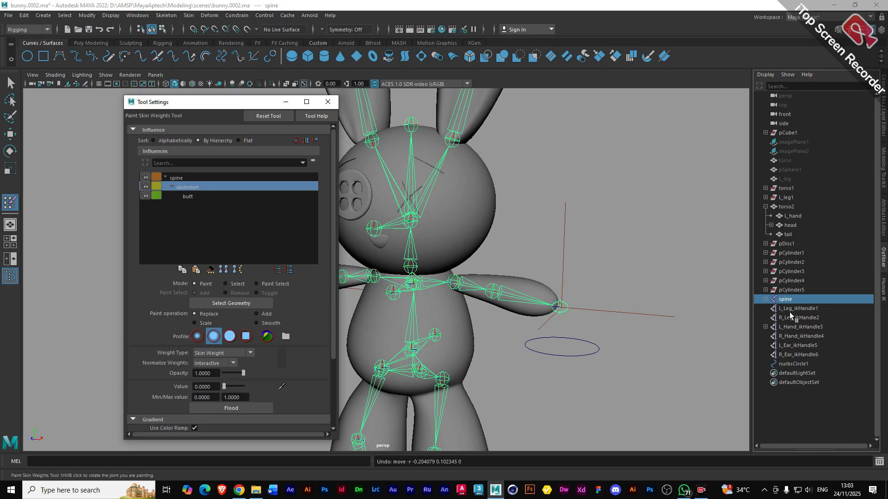
click(765, 299)
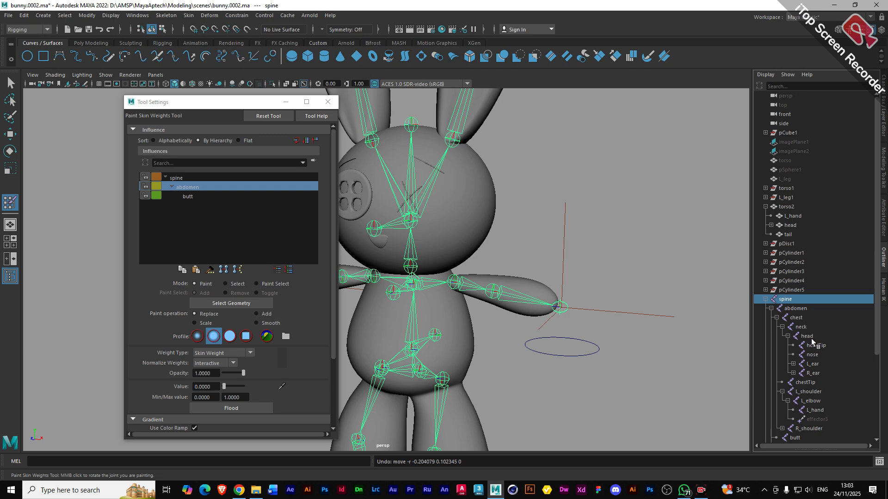
click(812, 392)
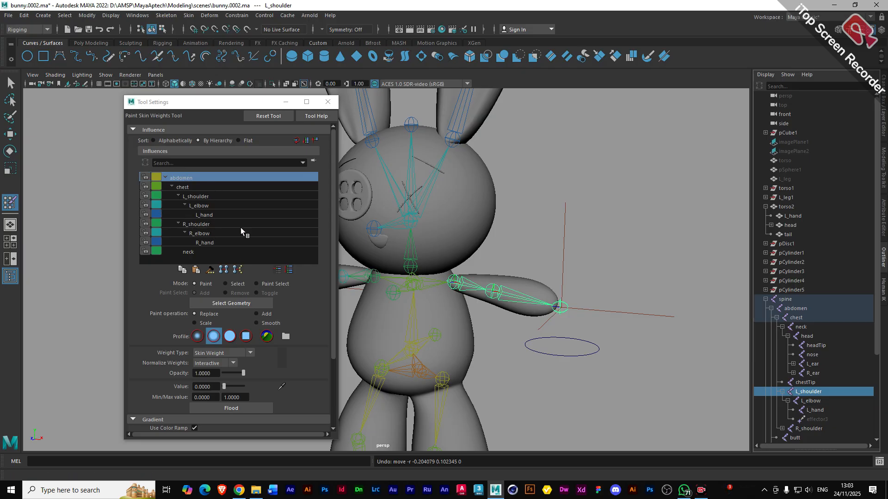
click(193, 198)
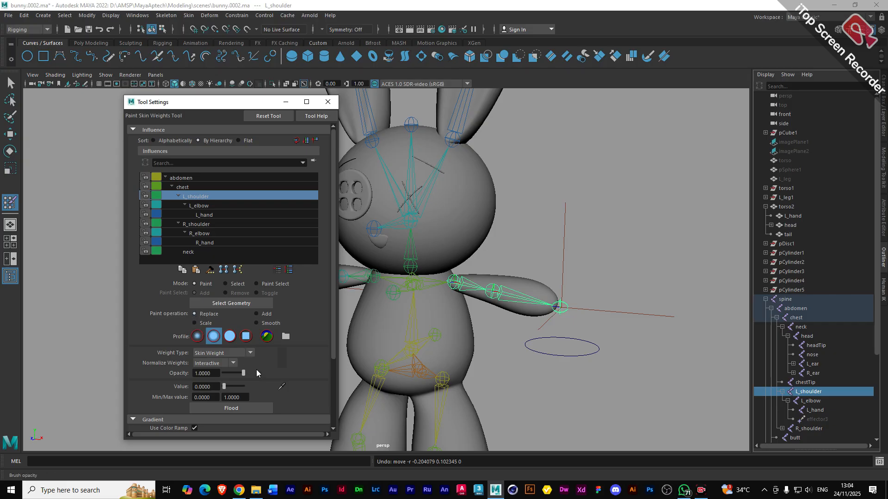
- Select the head mesh and paint its left side with the L_shoulder influence, using Replace at value 0 and opacity 1
scroll(257, 370, down, 1)
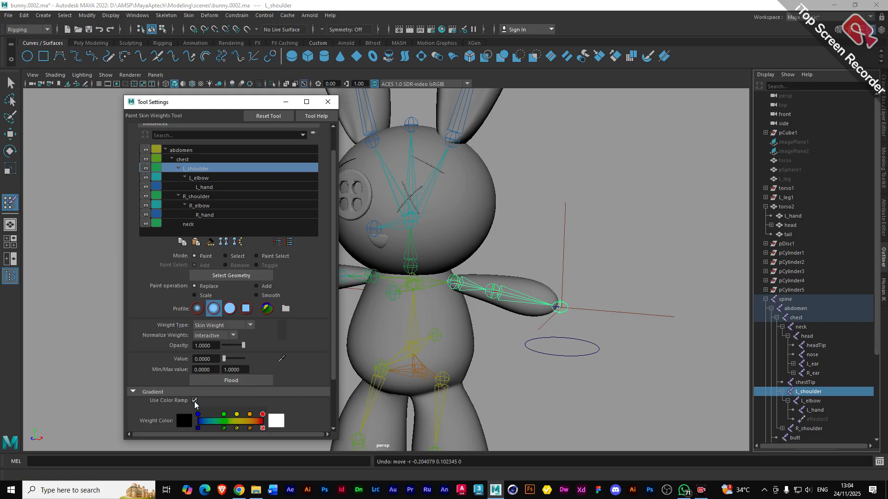
drag(224, 104, 216, 104)
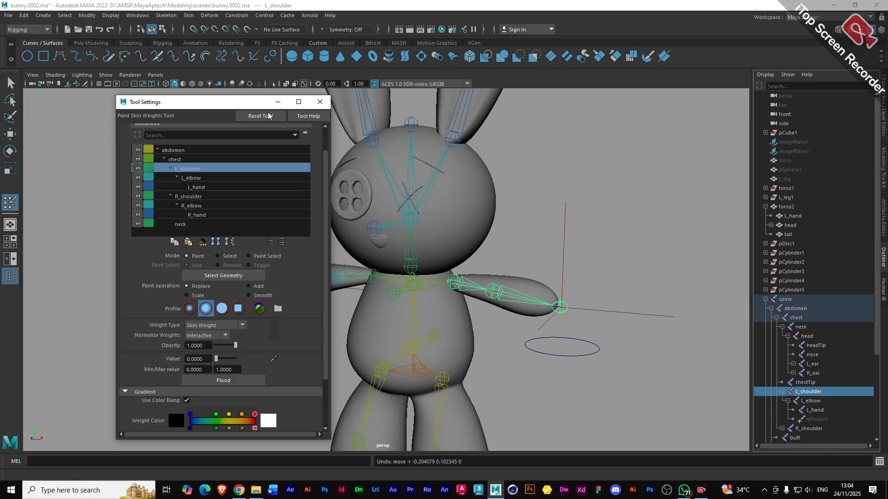
mouse_move(499, 207)
alt+mouse_down()
mouse_move(481, 239)
mouse_move(540, 232)
mouse_move(513, 259)
alt+mouse_up()
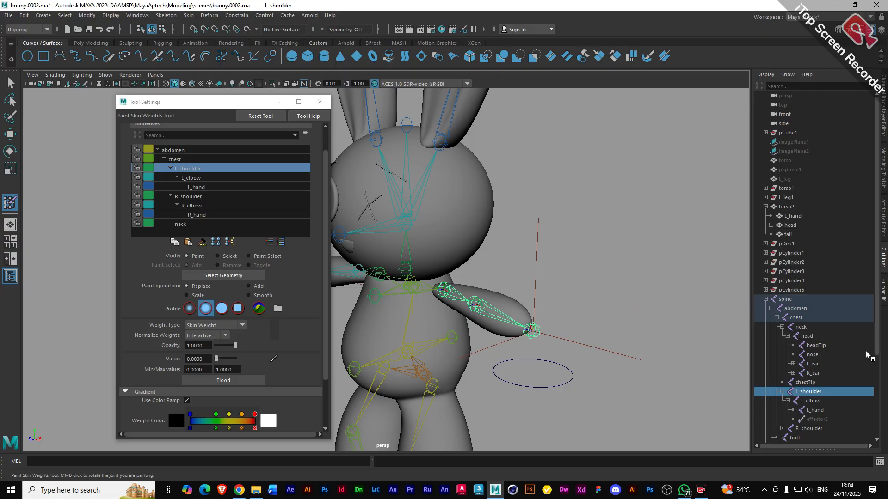
click(790, 225)
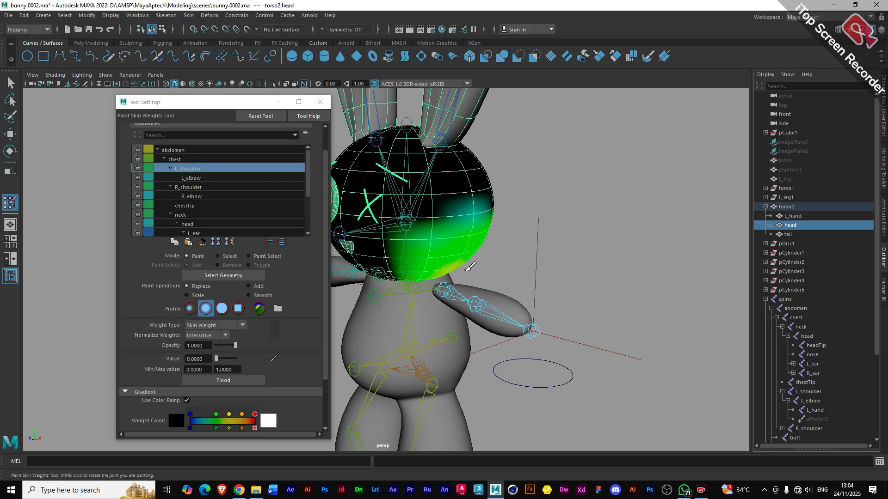
mouse_move(466, 278)
alt+middle_down()
mouse_move(476, 248)
mouse_move(524, 252)
alt+middle_up()
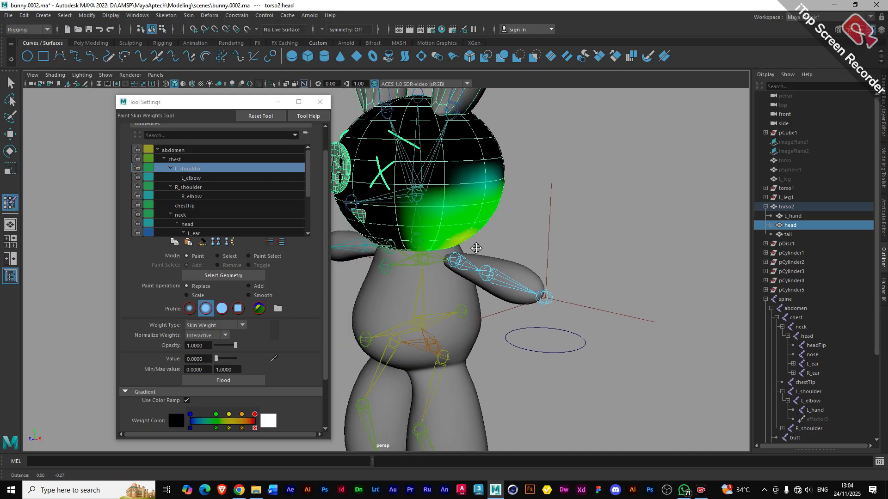
alt+drag(524, 252, 500, 242)
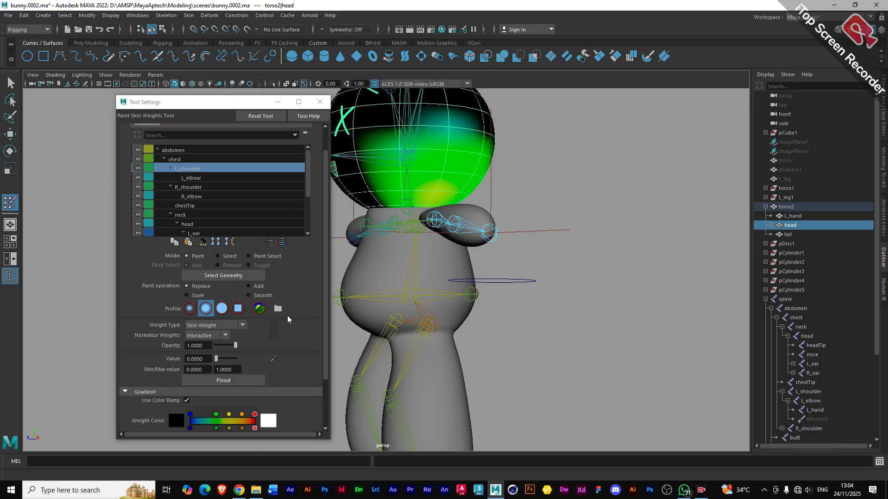
mouse_move(216, 359)
mouse_down()
mouse_move(234, 362)
mouse_move(215, 363)
mouse_up()
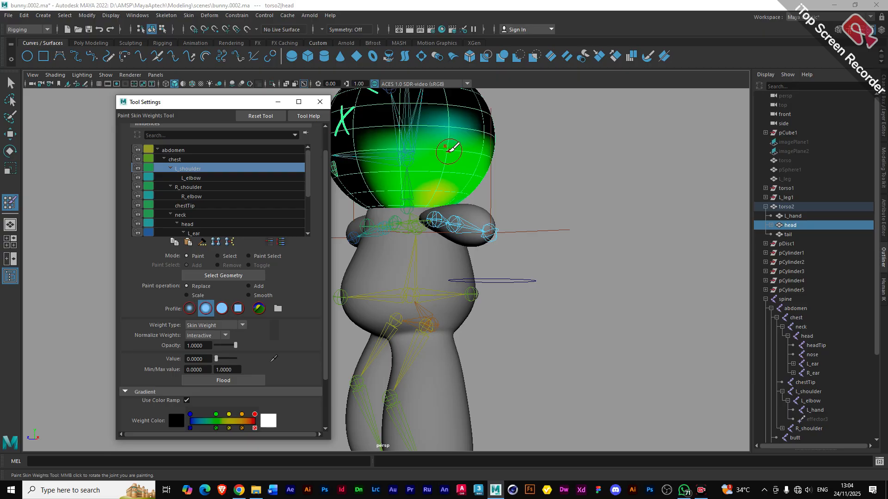
mouse_move(448, 146)
mouse_down()
mouse_move(456, 132)
mouse_move(444, 167)
mouse_move(484, 137)
mouse_move(462, 162)
mouse_move(471, 180)
mouse_move(409, 138)
mouse_move(393, 183)
mouse_move(407, 192)
mouse_move(476, 170)
mouse_move(480, 134)
mouse_up()
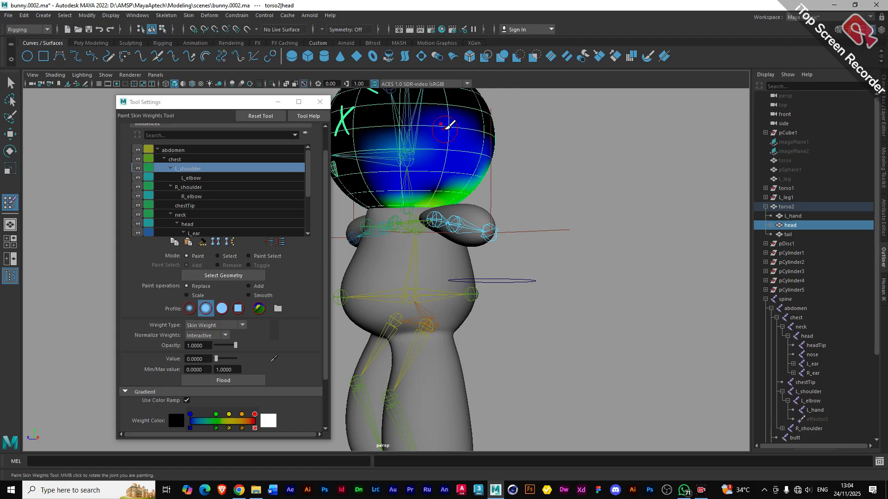
- Switch between the L_shoulder and L_elbow influences to compare their weights on the head, finishing on L_shoulder
click(192, 170)
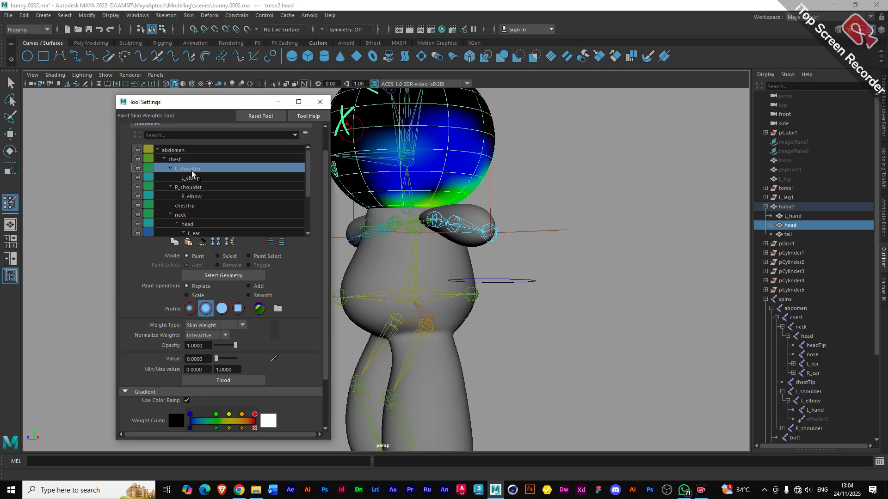
click(191, 179)
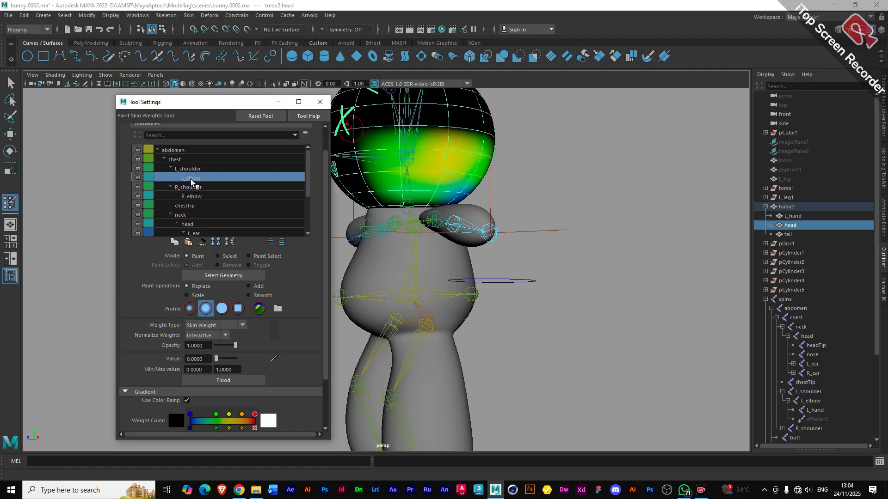
click(191, 169)
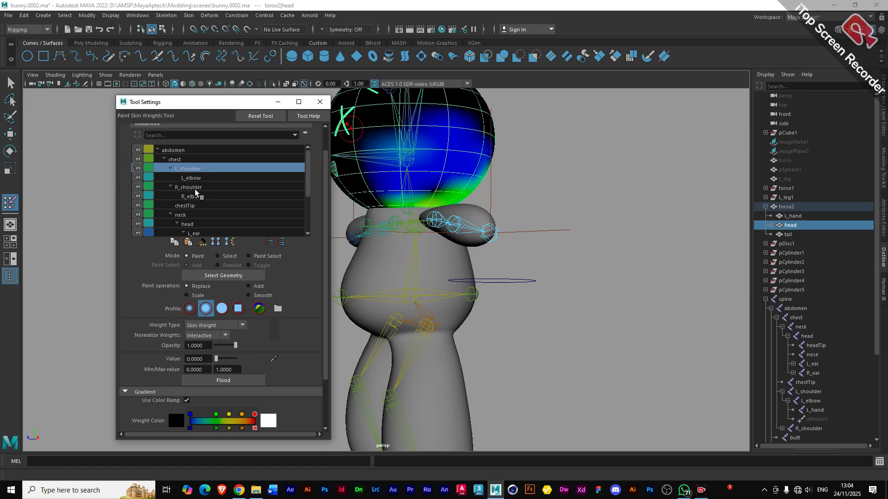
click(203, 179)
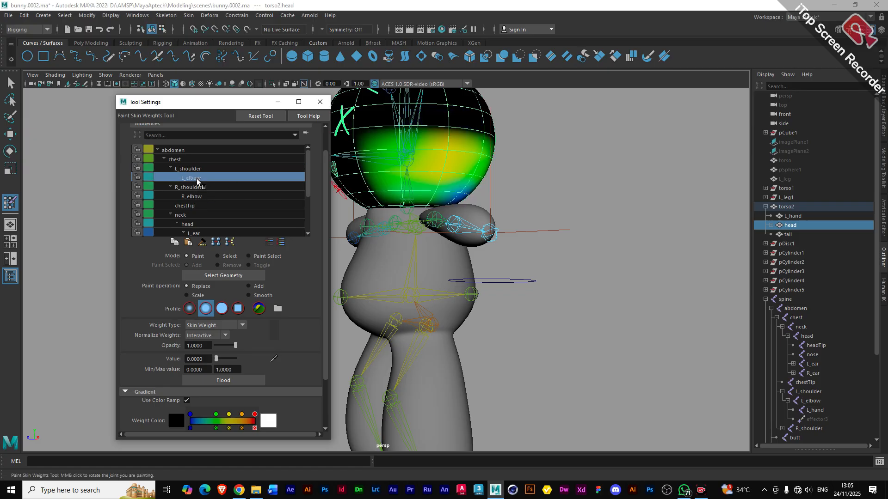
click(207, 170)
- Replace the L_shoulder weights with 0 around the upper part of the influenced area on the head's left side
scroll(531, 166, up, 2)
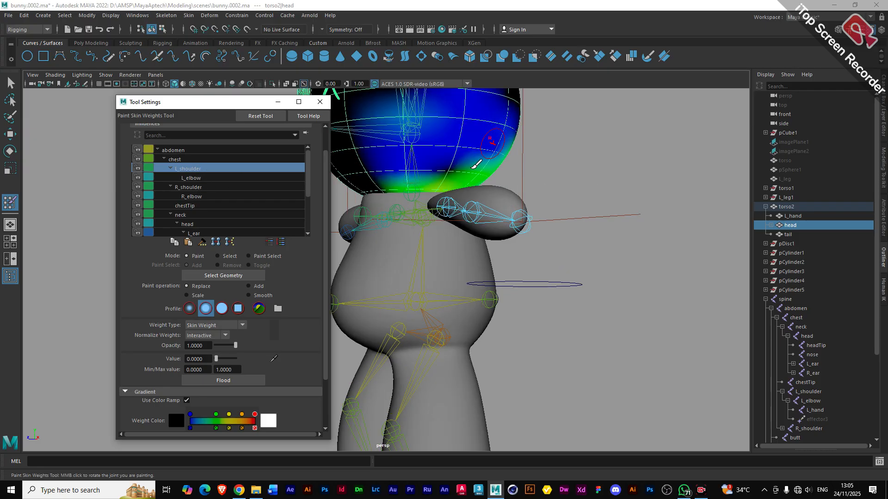
alt+drag(489, 153, 477, 166)
scroll(462, 163, up, 2)
alt+middle_drag(446, 186, 546, 171)
alt+drag(545, 171, 562, 220)
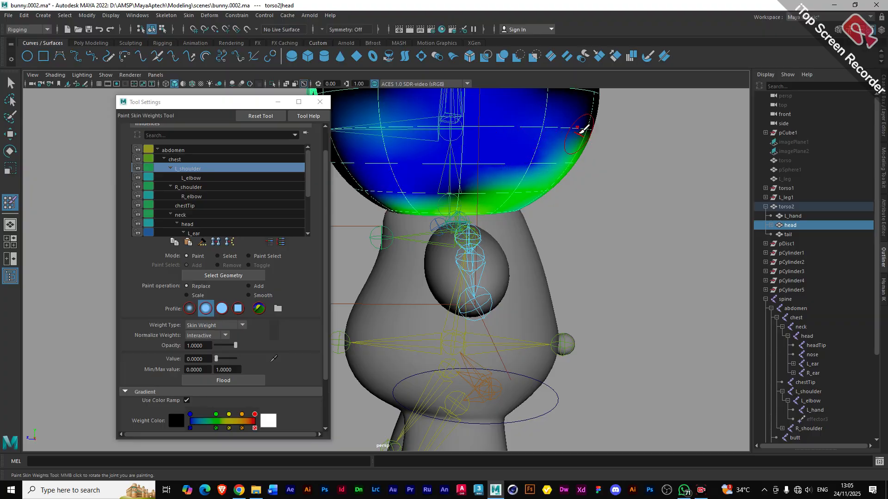
alt+drag(581, 127, 561, 139)
mouse_move(467, 168)
mouse_down()
mouse_move(452, 208)
mouse_move(444, 189)
mouse_move(531, 198)
mouse_up()
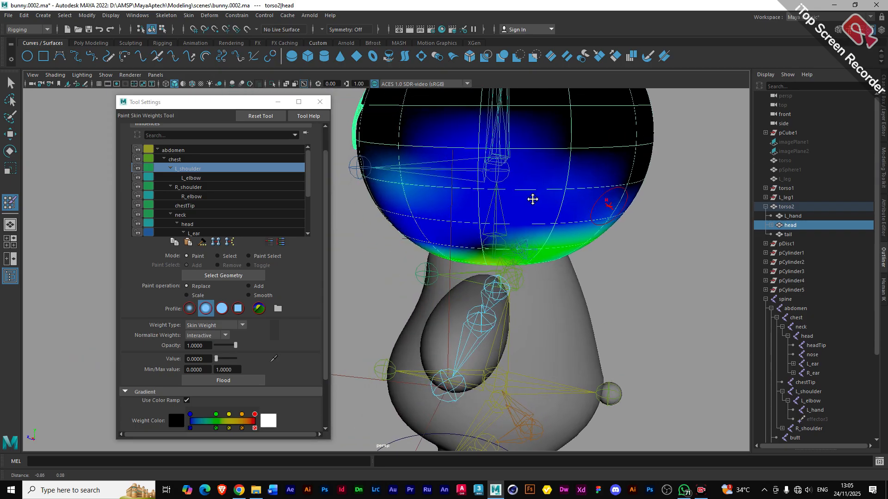
drag(478, 147, 472, 149)
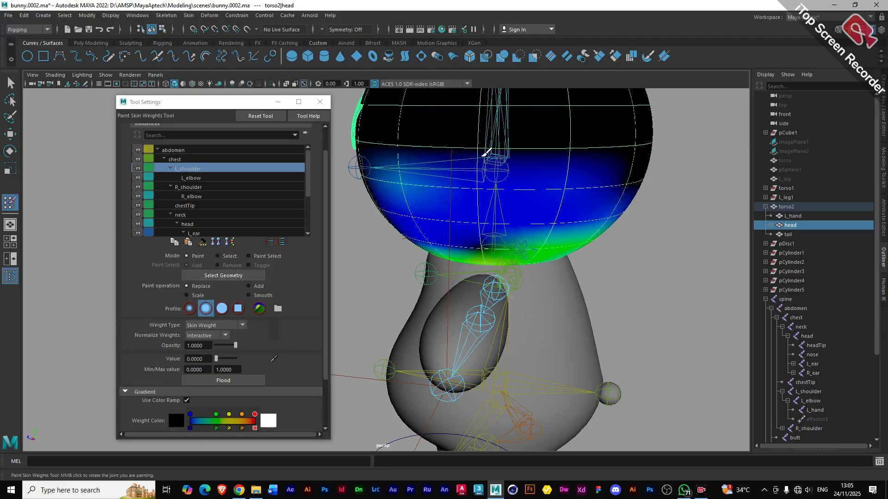
click(401, 184)
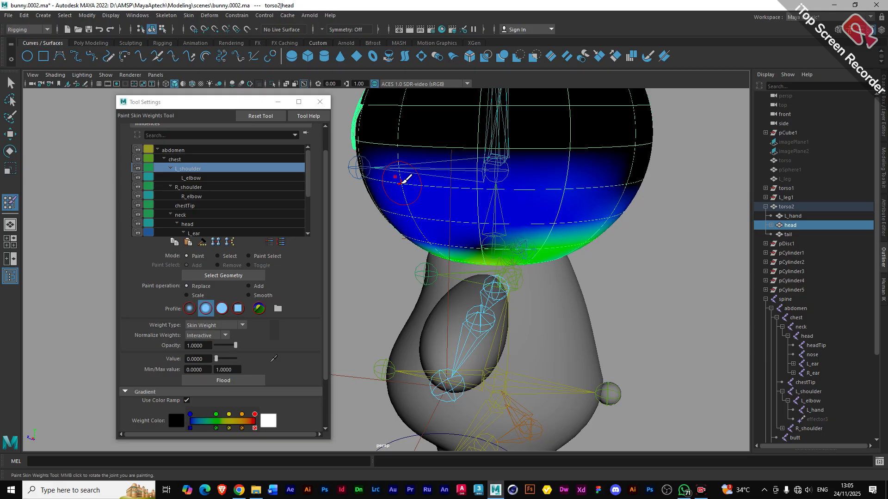
- Replace the L_shoulder weights with 0 along the head's lower edge above the neck and left arm
scroll(478, 215, up, 2)
alt+drag(457, 219, 507, 219)
alt+middle_drag(530, 215, 412, 174)
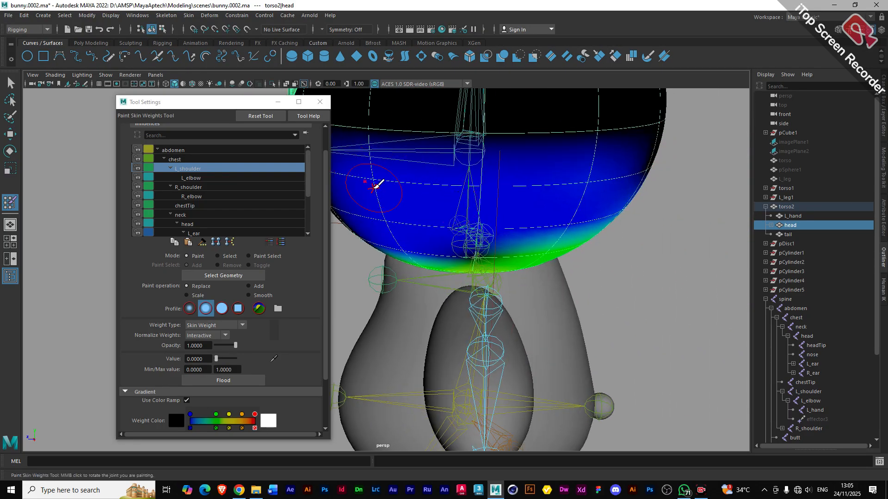
alt+drag(377, 185, 470, 204)
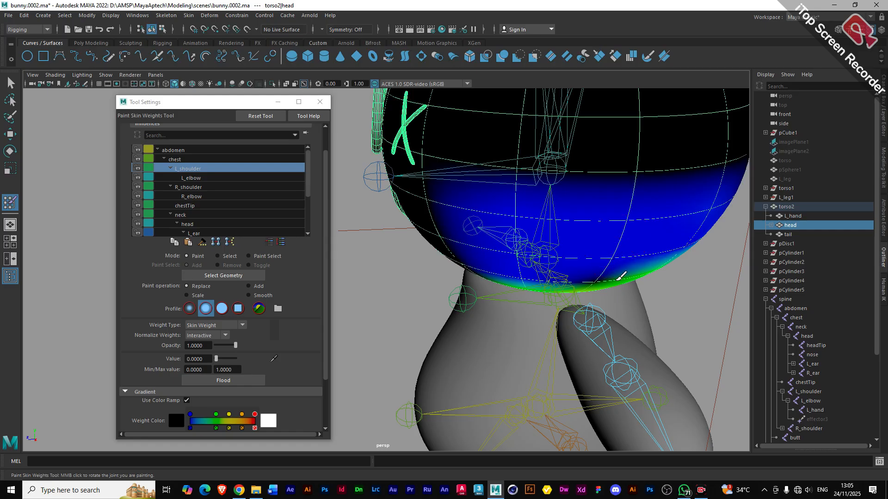
alt+drag(621, 285, 584, 177)
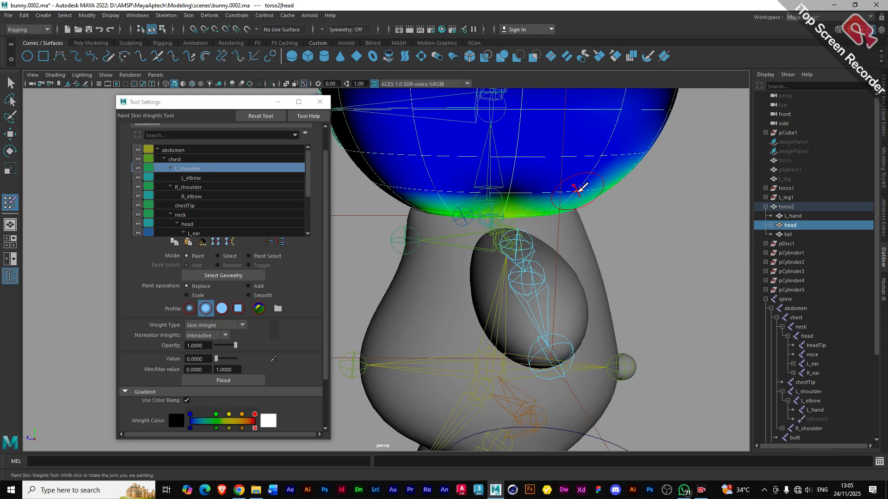
alt+drag(504, 199, 557, 201)
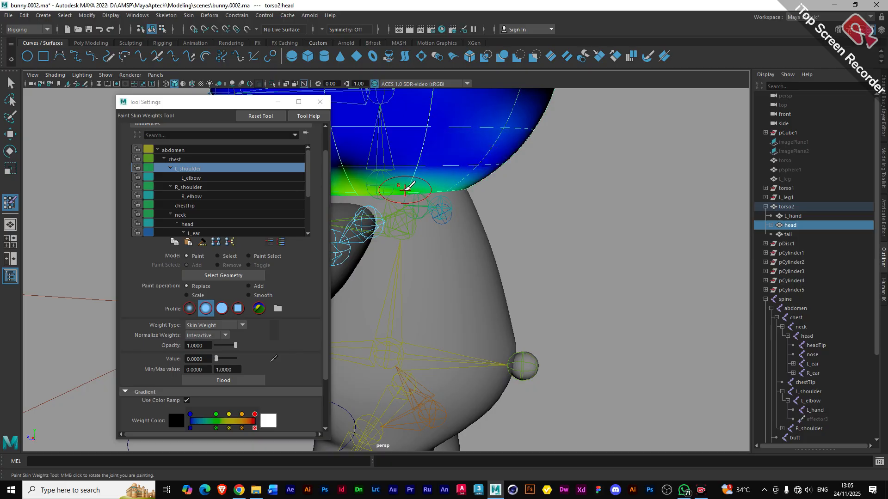
alt+drag(407, 192, 565, 194)
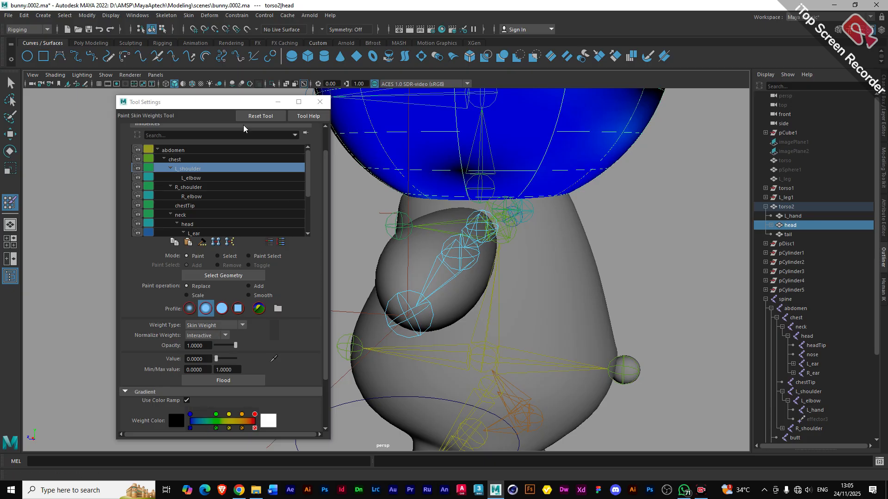
drag(220, 107, 210, 90)
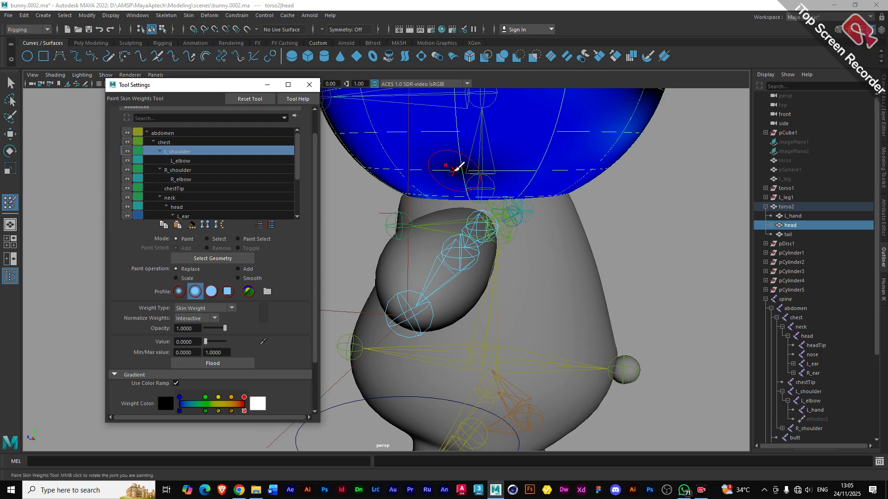
click(400, 165)
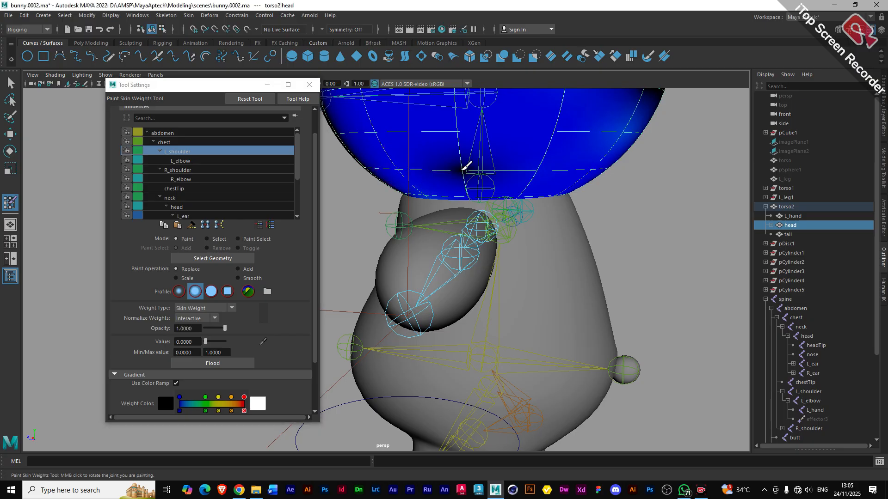
- Replace the L_shoulder weights with 0 on the front part of the head's lower left side
alt+drag(472, 183, 511, 204)
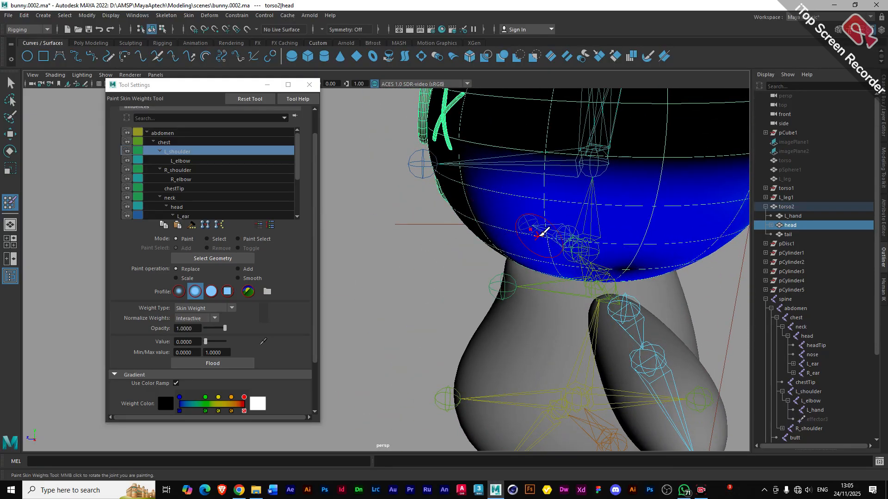
scroll(546, 240, up, 3)
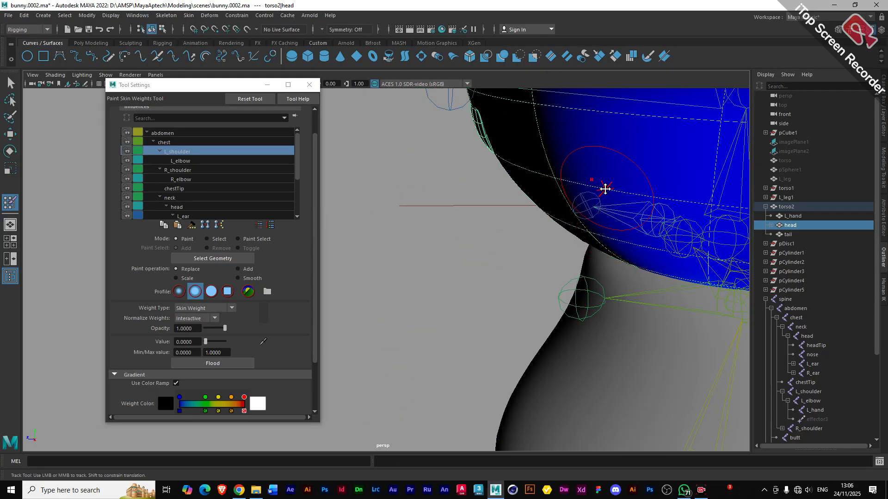
alt+middle_drag(605, 190, 540, 203)
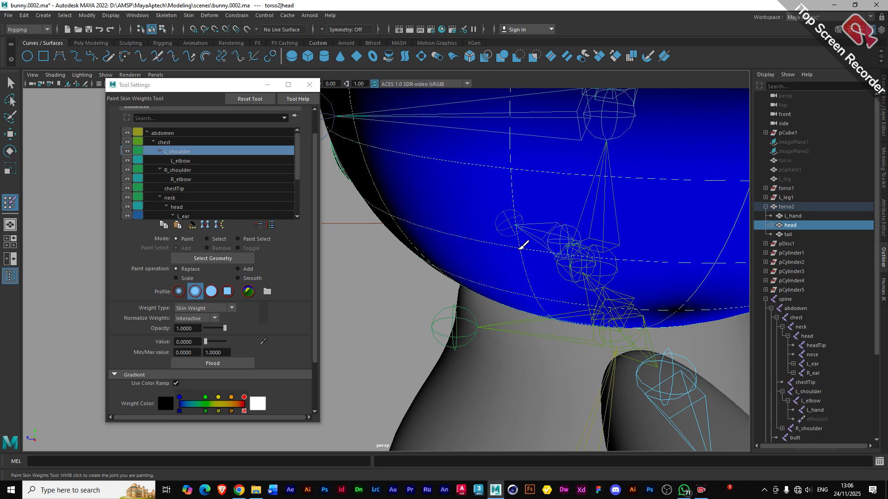
drag(517, 165, 507, 176)
drag(512, 215, 526, 253)
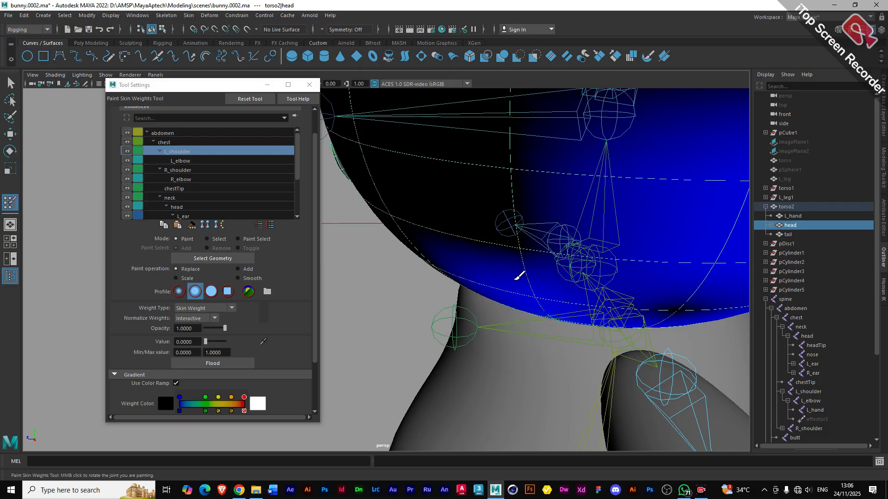
- Replace the L_shoulder weights with 0 near the rear edge of the influenced area on the head's lower left side
mouse_move(674, 202)
alt+mouse_down()
mouse_move(616, 216)
mouse_move(527, 187)
alt+mouse_up()
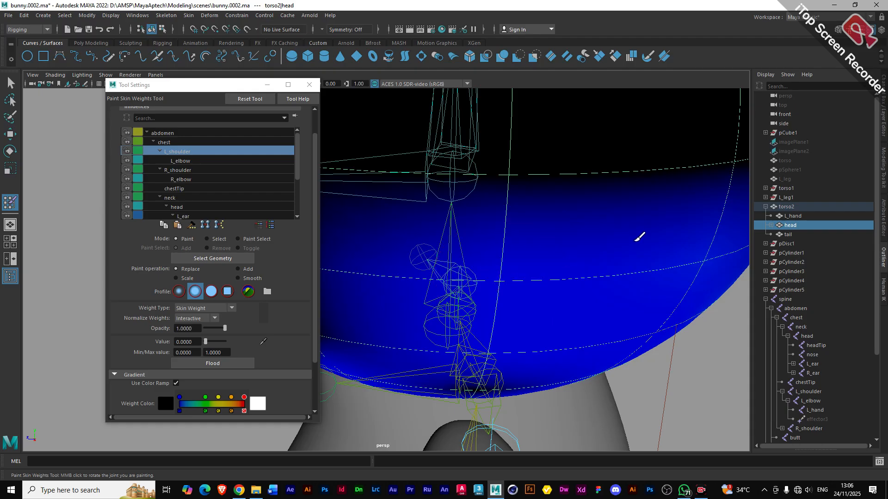
scroll(671, 252, down, 3)
alt+drag(597, 225, 506, 257)
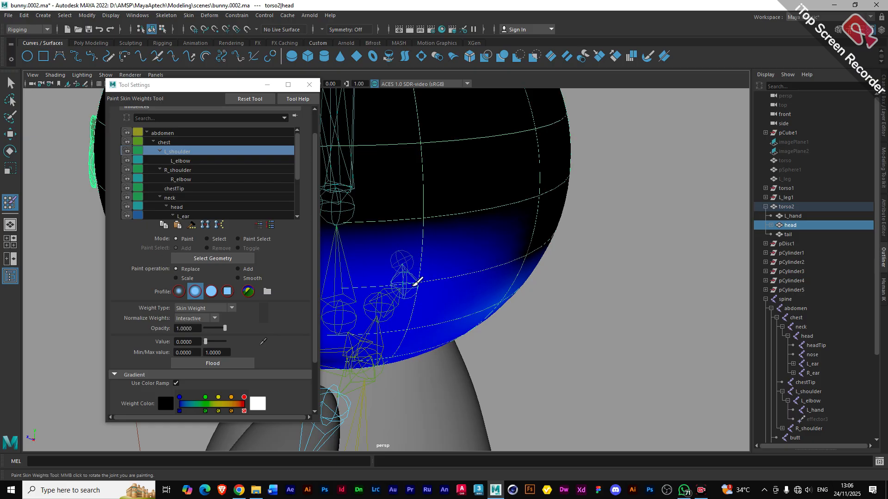
drag(510, 274, 501, 303)
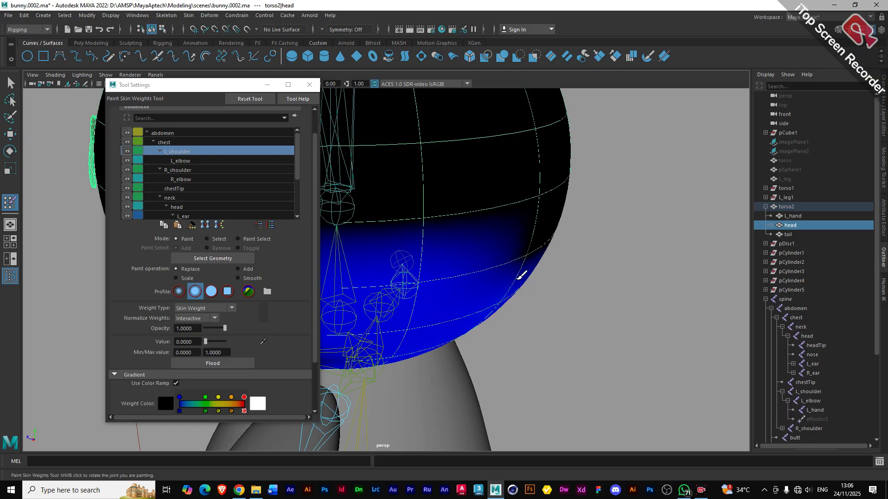
- Select the torso2 mesh and replace its L_shoulder weights with 0 across the front left of the belly below the arm
alt+drag(419, 325, 504, 260)
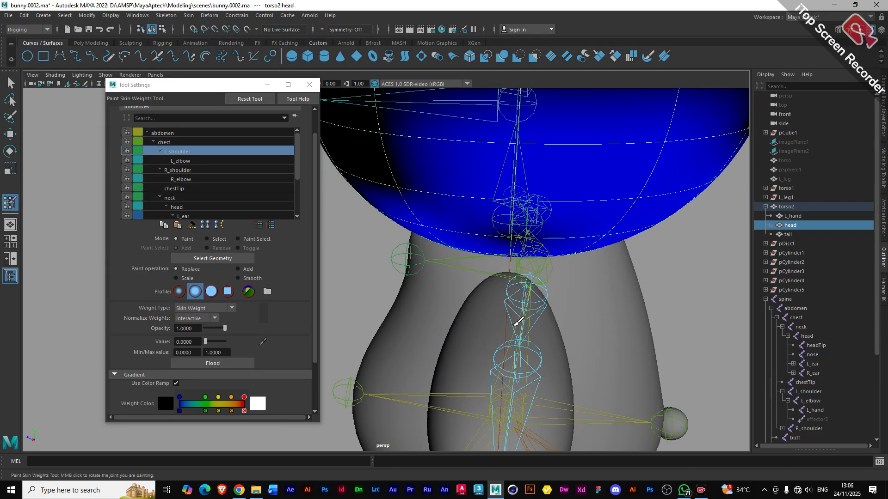
alt+middle_drag(478, 364, 472, 289)
alt+drag(456, 305, 468, 309)
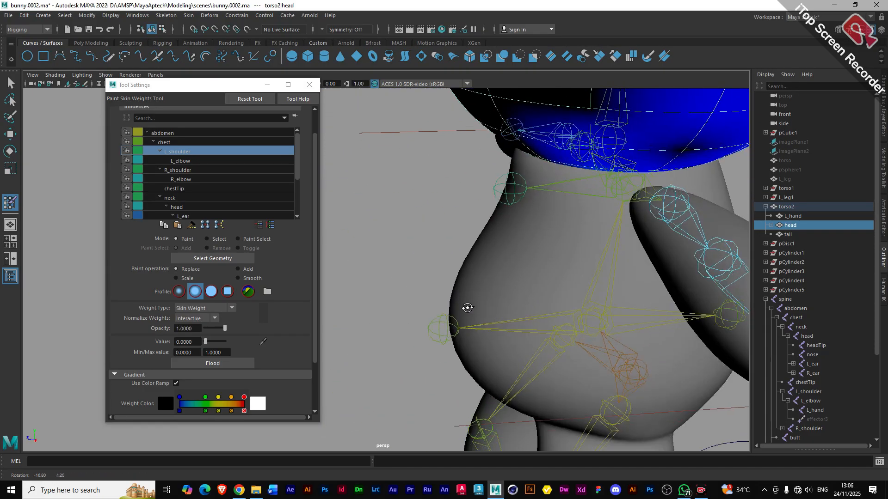
alt+middle_drag(467, 309, 437, 287)
alt+drag(573, 260, 517, 269)
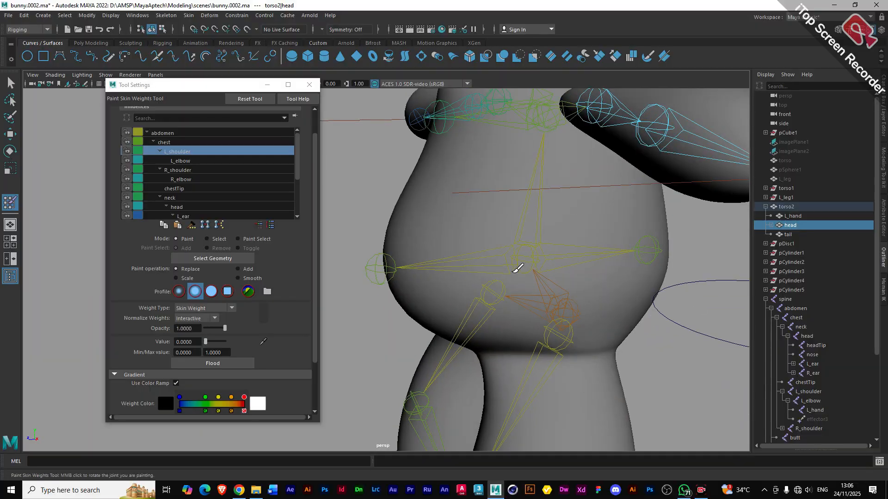
alt+drag(504, 182, 500, 236)
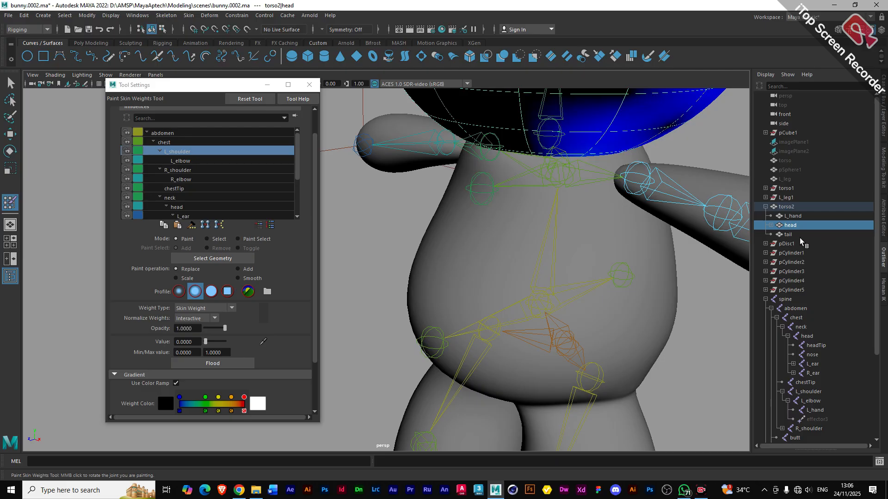
click(791, 208)
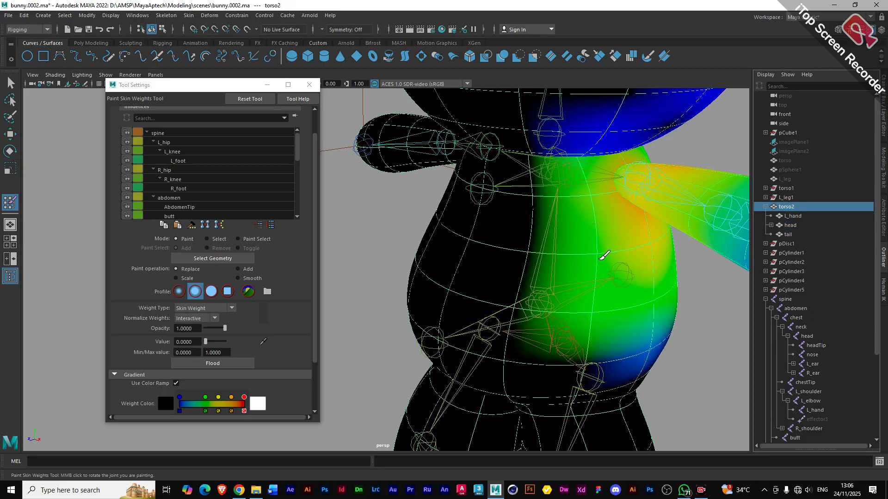
mouse_move(603, 250)
mouse_down()
mouse_move(590, 357)
mouse_move(636, 320)
mouse_move(651, 254)
mouse_up()
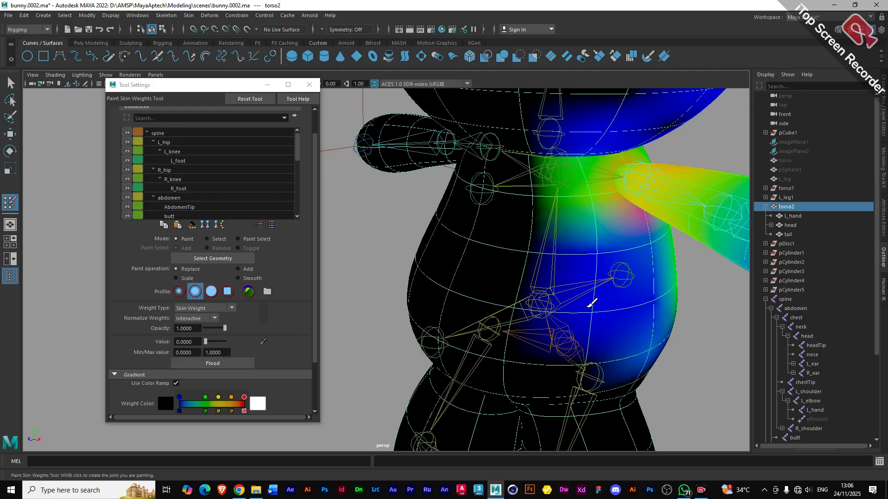
- Replace the L_shoulder weights with 0 on the torso's left side and back, from under the arm up to the upper back
alt+drag(636, 339, 593, 328)
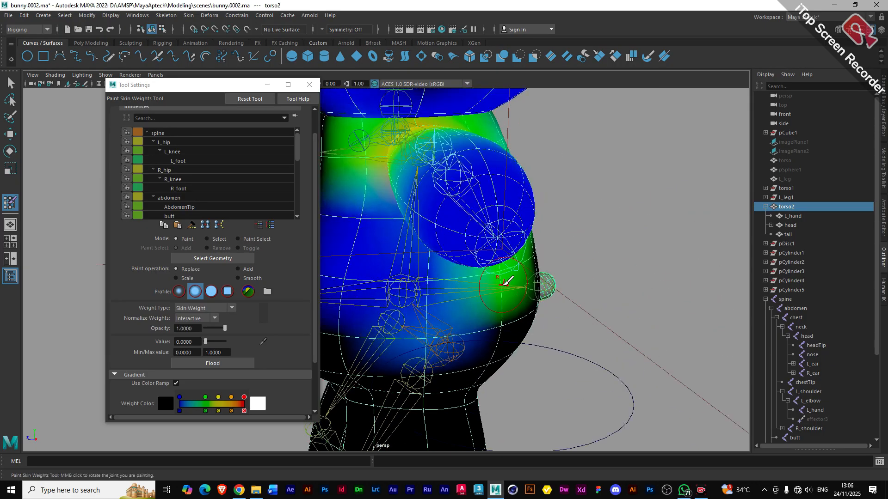
click(501, 290)
mouse_move(506, 287)
alt+mouse_down()
mouse_move(518, 286)
mouse_move(531, 259)
mouse_move(662, 285)
mouse_move(476, 298)
mouse_move(580, 248)
alt+mouse_up()
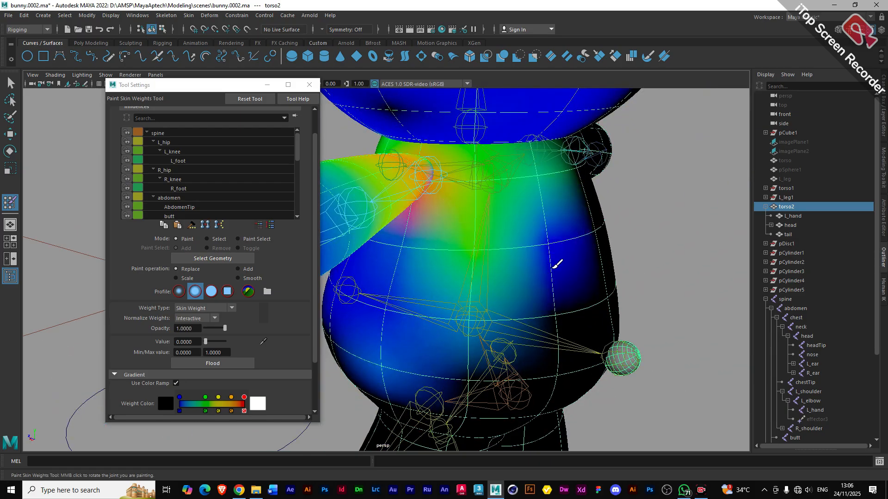
click(472, 258)
click(481, 171)
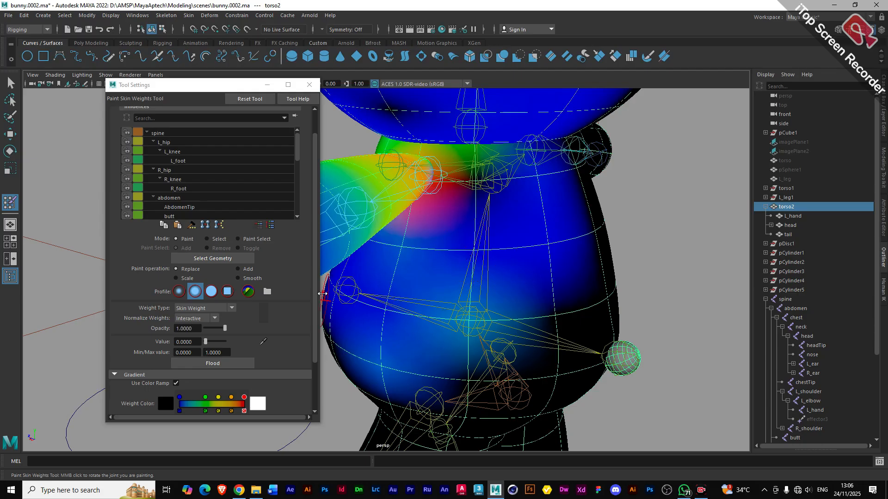
- Reduce the L_shoulder weights with value 0 on the front of the chest and around the torso's lower left side
alt+drag(325, 291, 372, 296)
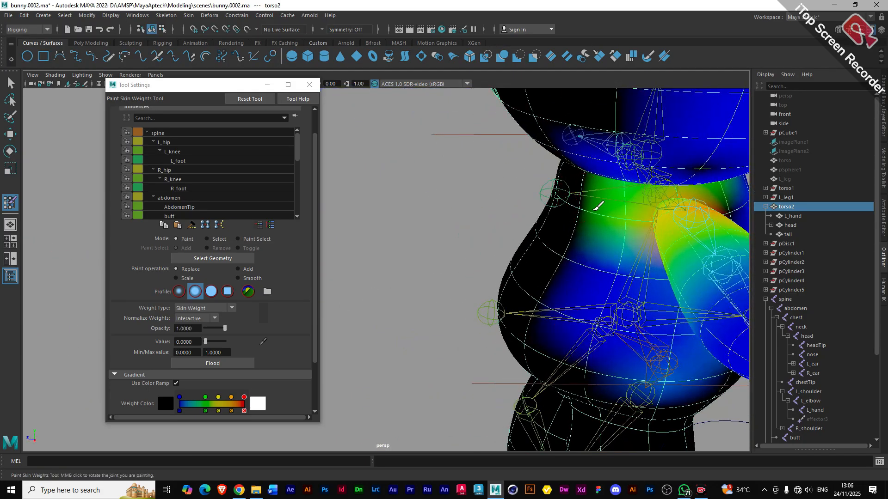
mouse_move(610, 222)
mouse_down()
mouse_move(635, 173)
mouse_move(609, 200)
mouse_up()
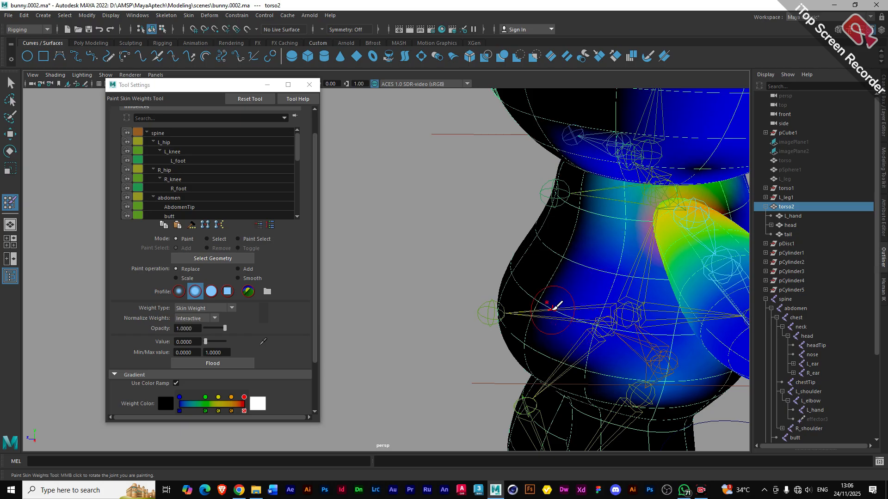
mouse_move(649, 376)
mouse_down()
mouse_move(669, 374)
mouse_move(654, 385)
mouse_move(648, 324)
mouse_up()
drag(633, 290, 634, 276)
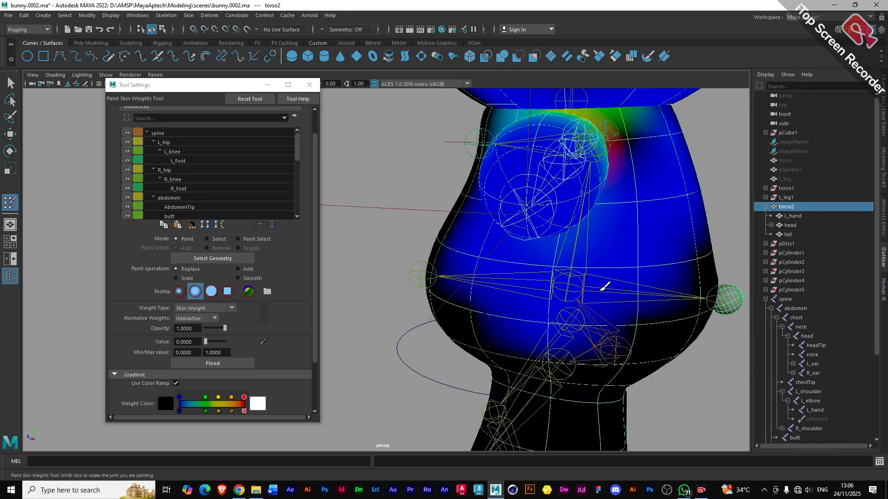
drag(551, 292, 561, 302)
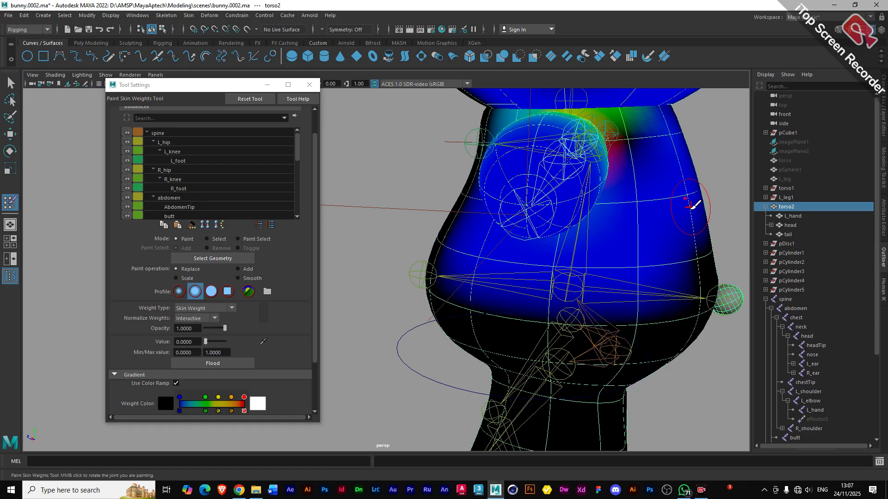
- Paint L_shoulder weights of 0 on the upper back below the neck and on the chest in front of the left arm
mouse_move(695, 202)
alt+mouse_down()
mouse_move(673, 234)
mouse_move(659, 230)
alt+mouse_up()
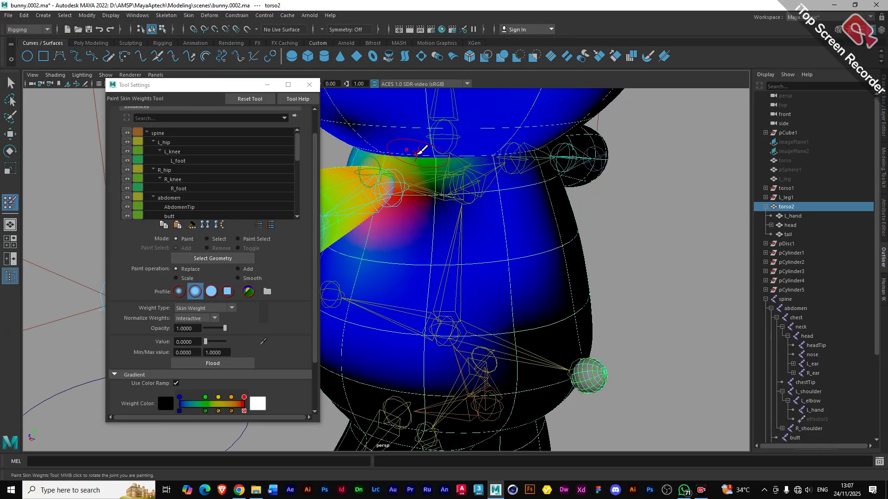
click(436, 158)
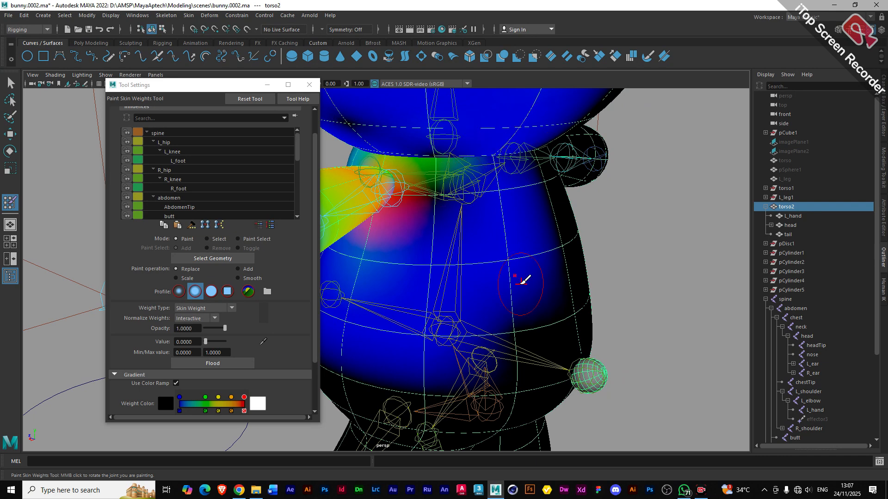
scroll(513, 285, up, 3)
alt+drag(505, 301, 510, 306)
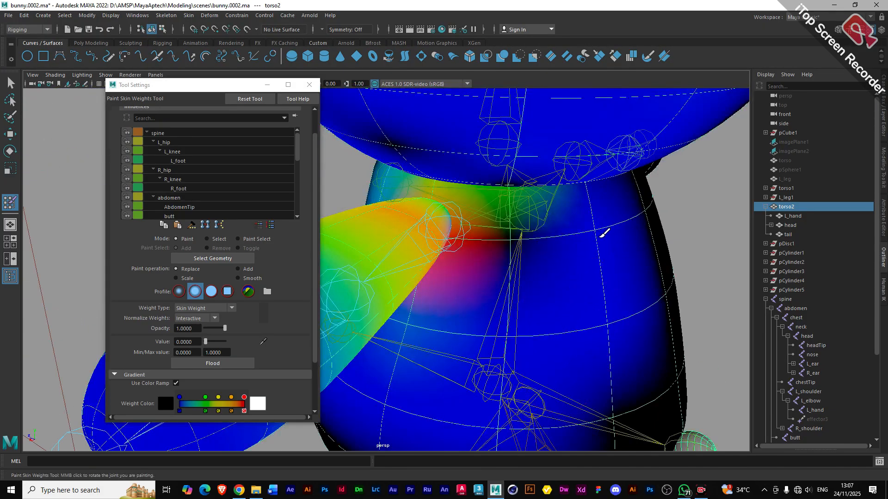
click(603, 233)
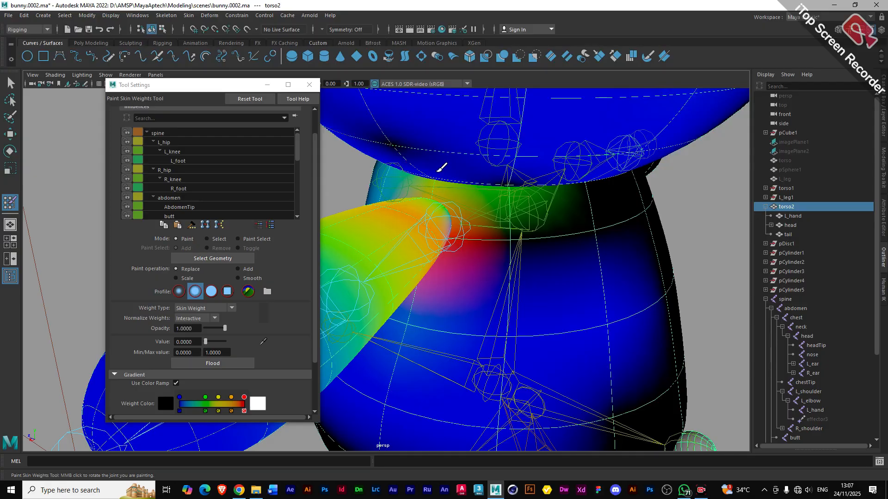
alt+drag(393, 159, 419, 188)
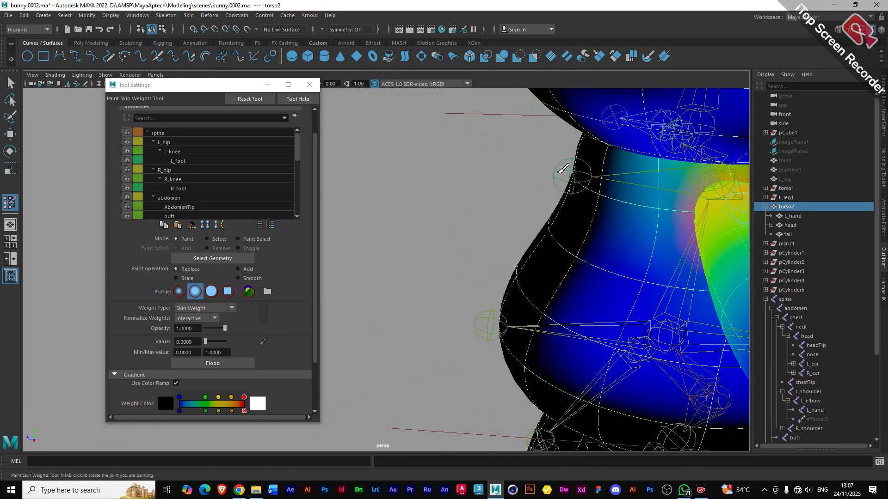
mouse_move(652, 156)
mouse_down()
mouse_move(660, 158)
mouse_move(646, 185)
mouse_move(650, 225)
mouse_up()
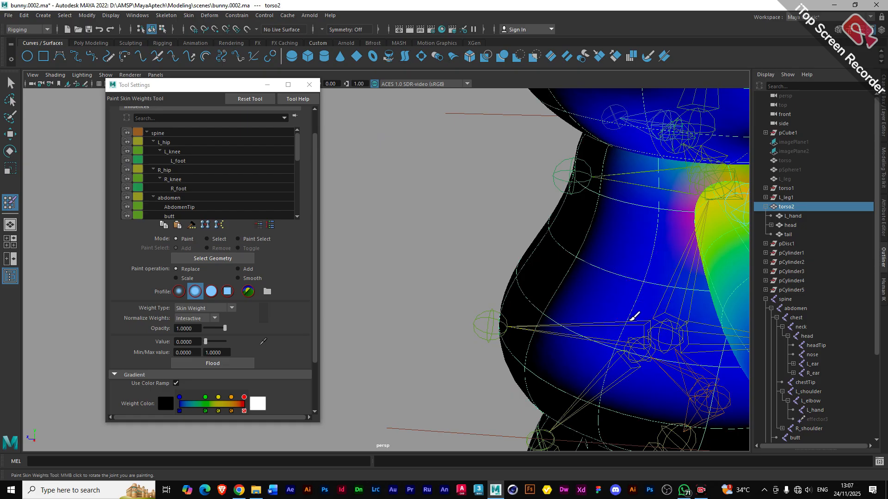
- Test the left arm's deformation by moving its control circle slightly up and toward the body, and undo the move
alt+drag(555, 313, 507, 268)
scroll(507, 266, down, 3)
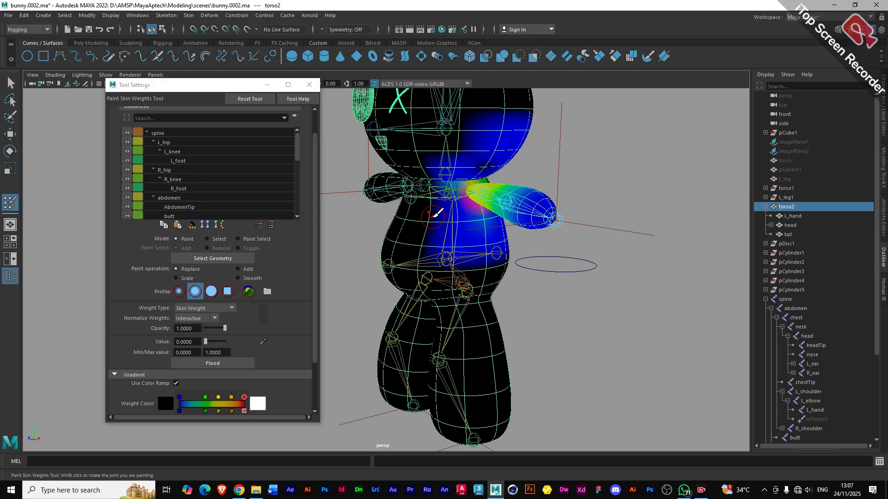
click(10, 135)
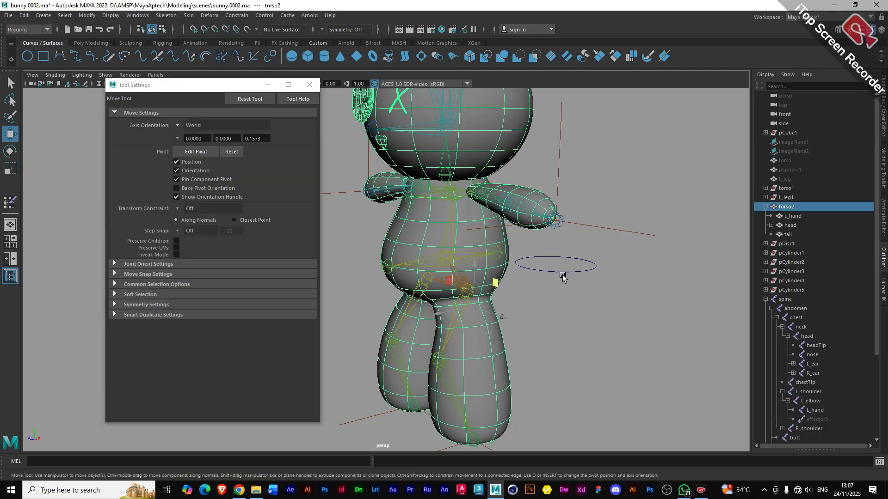
click(566, 273)
alt+drag(485, 291, 566, 264)
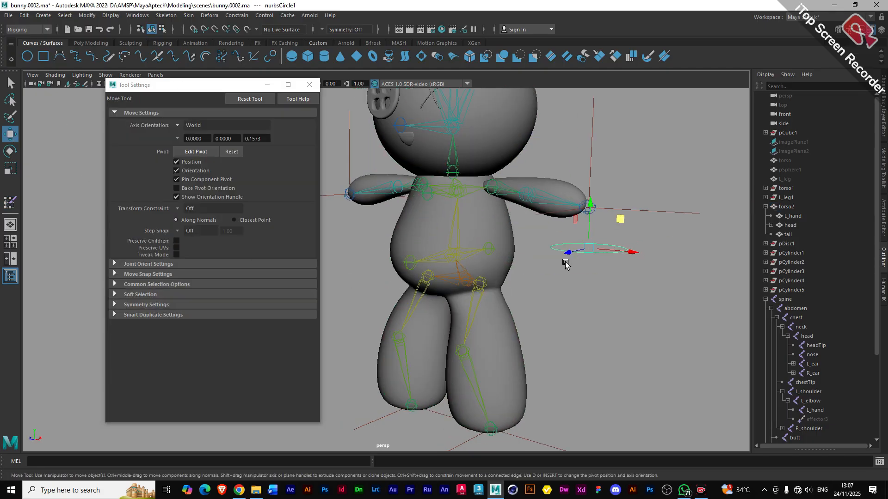
drag(623, 219, 605, 209)
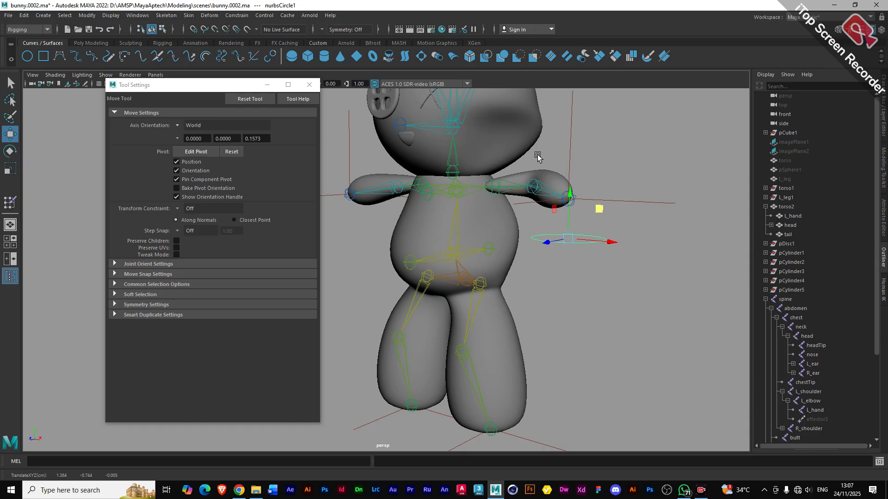
key(ctrl+z)
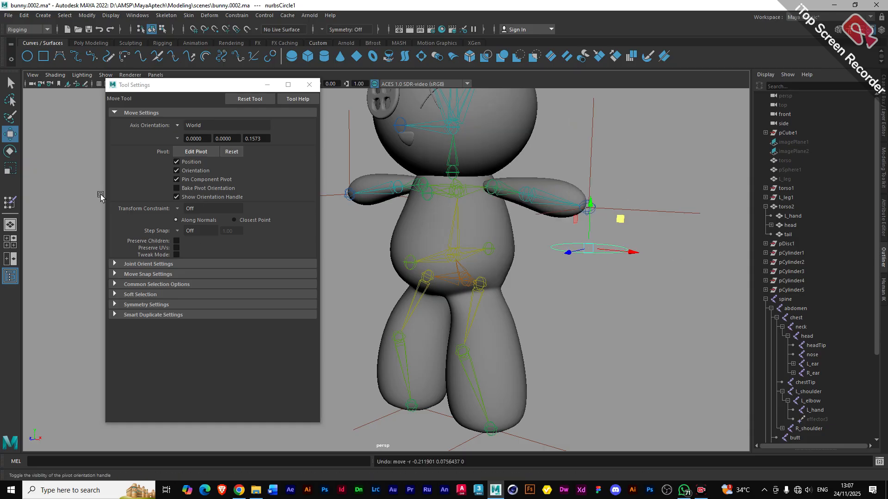
- Show the L_shoulder influence on the head mesh with the Paint Skin Weights tool and examine the head's left side
click(11, 202)
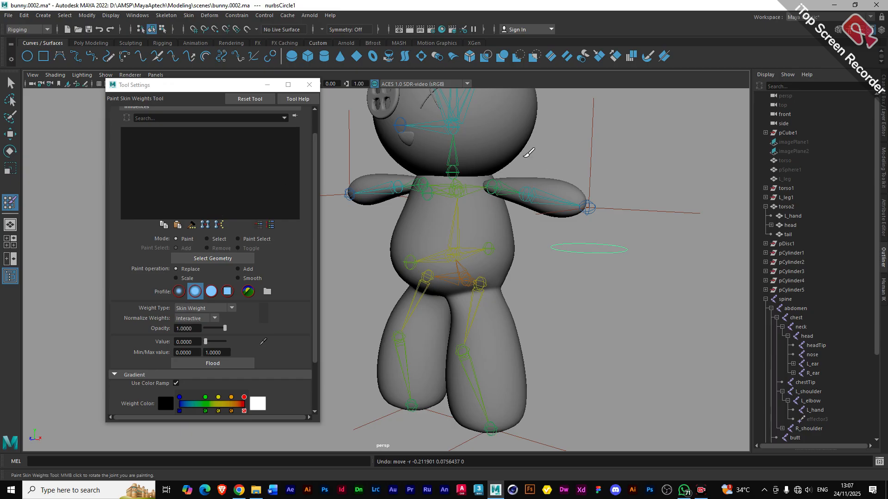
click(789, 226)
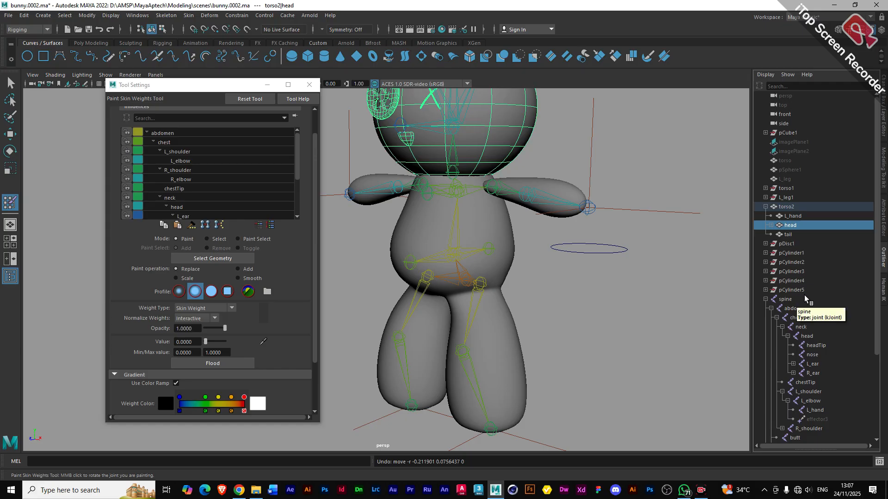
click(184, 153)
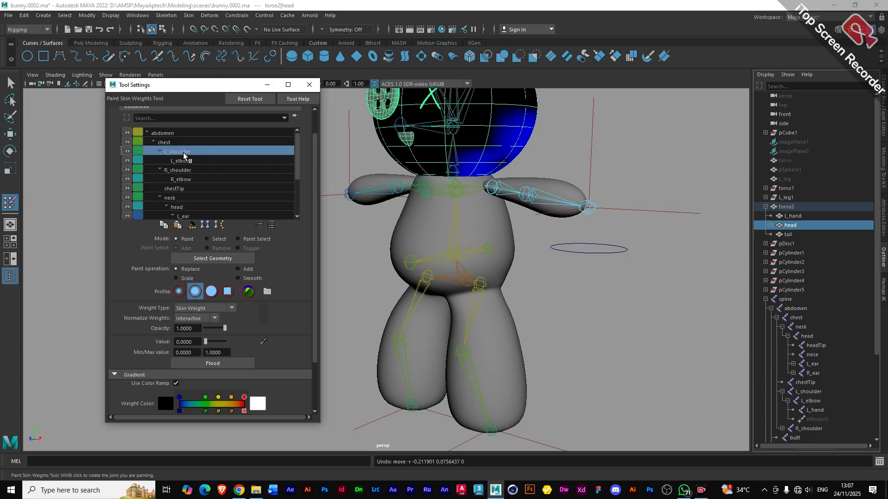
alt+drag(446, 197, 572, 250)
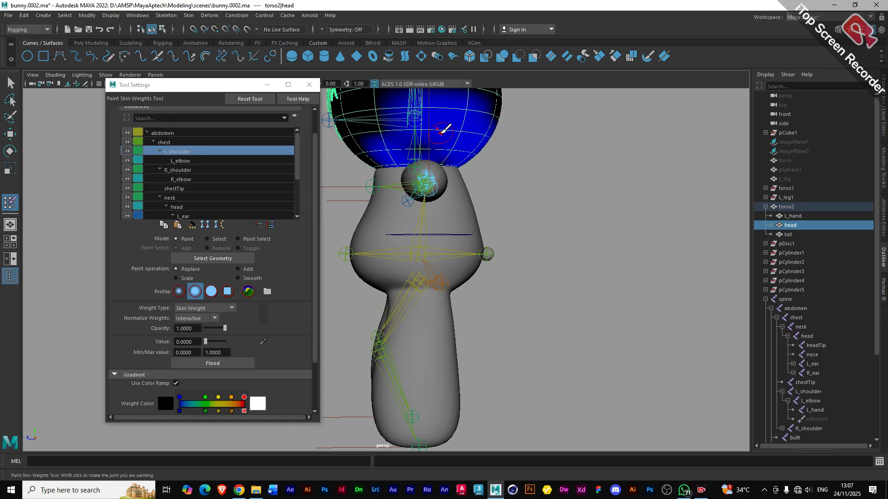
scroll(440, 133, up, 3)
alt+middle_drag(463, 123, 415, 264)
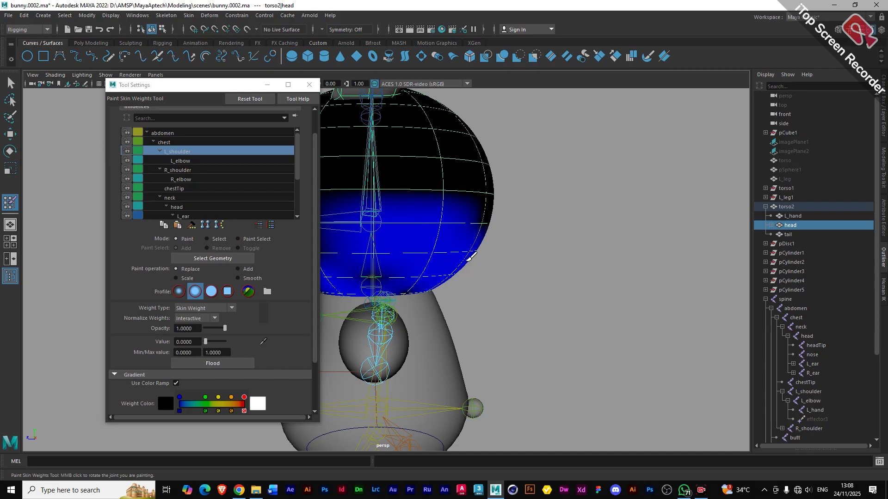
alt+drag(338, 200, 416, 234)
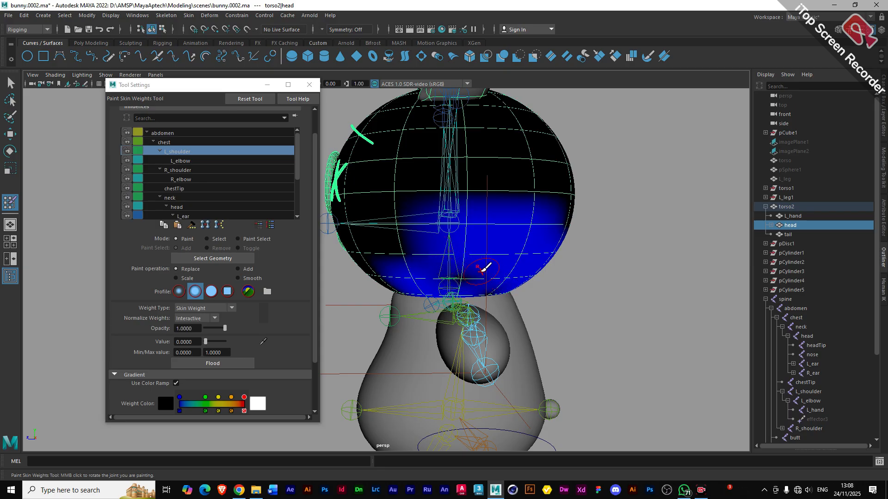
scroll(483, 268, up, 2)
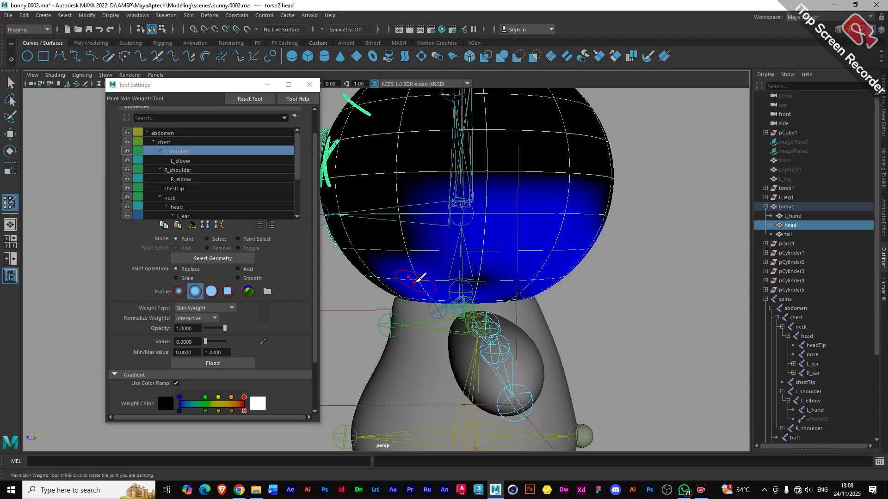
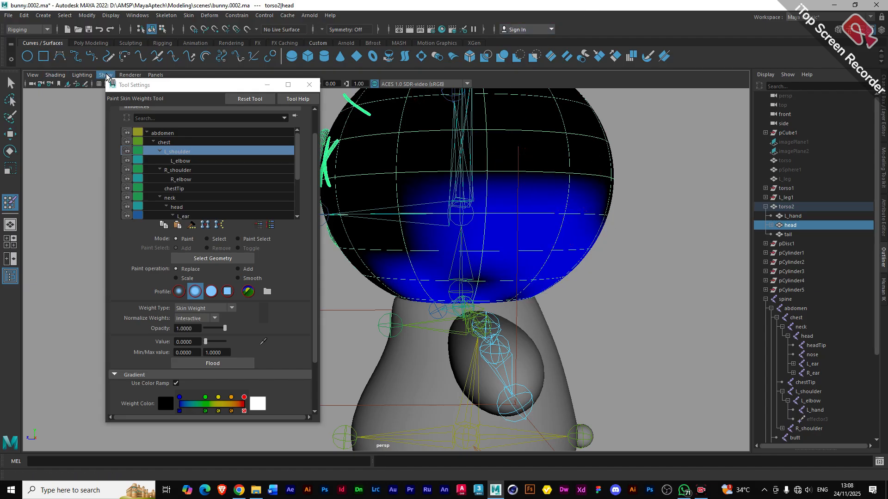
- Switch the head mesh to unsmoothed display and choose L_shoulder as the influence to paint on torso2
drag(197, 89, 167, 109)
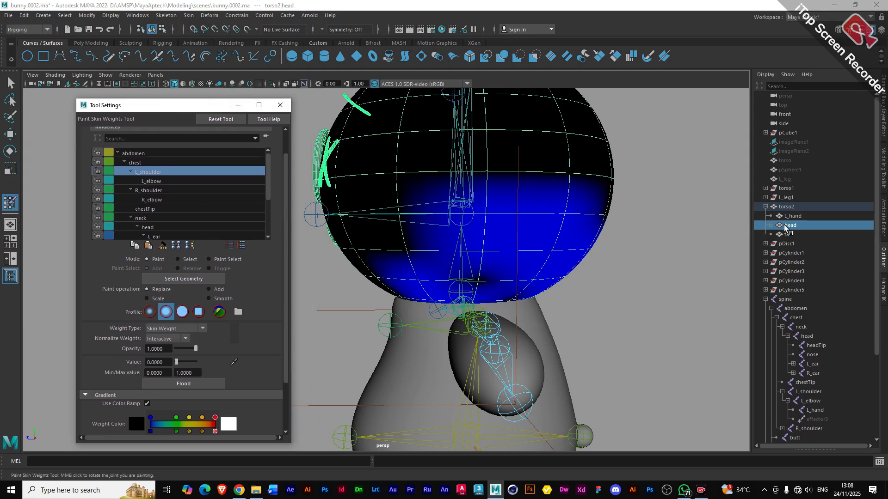
key(1)
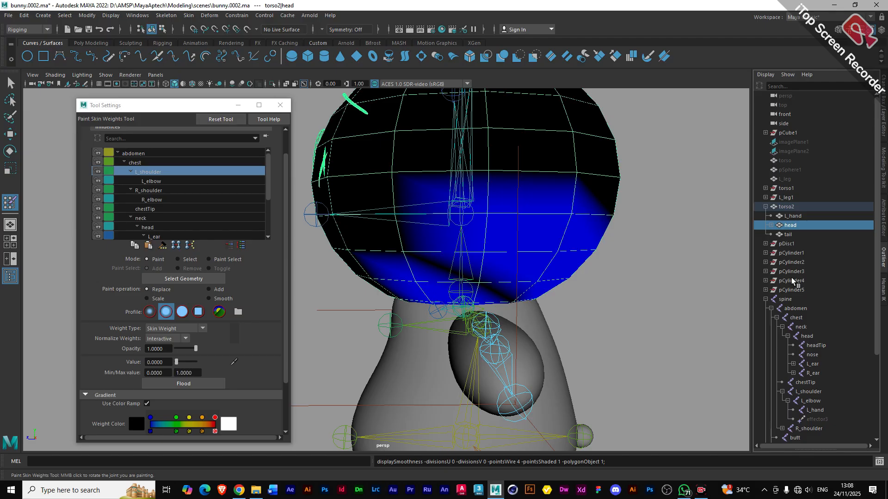
click(787, 235)
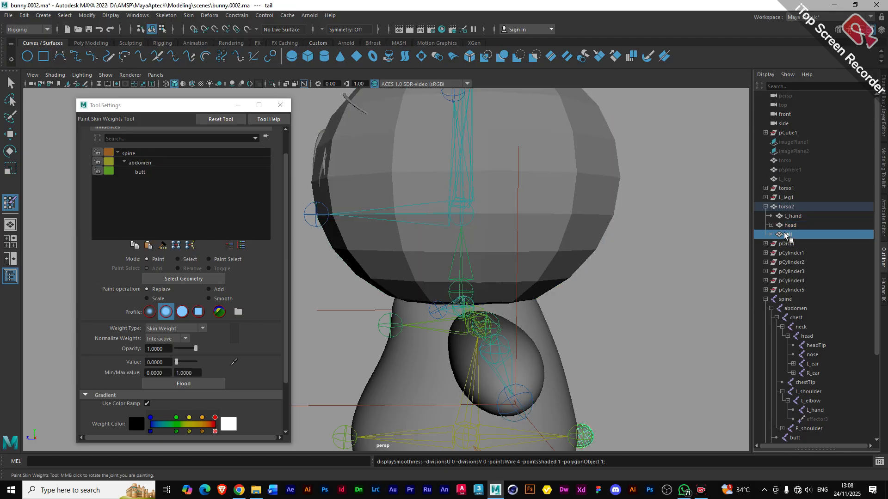
click(789, 226)
click(789, 208)
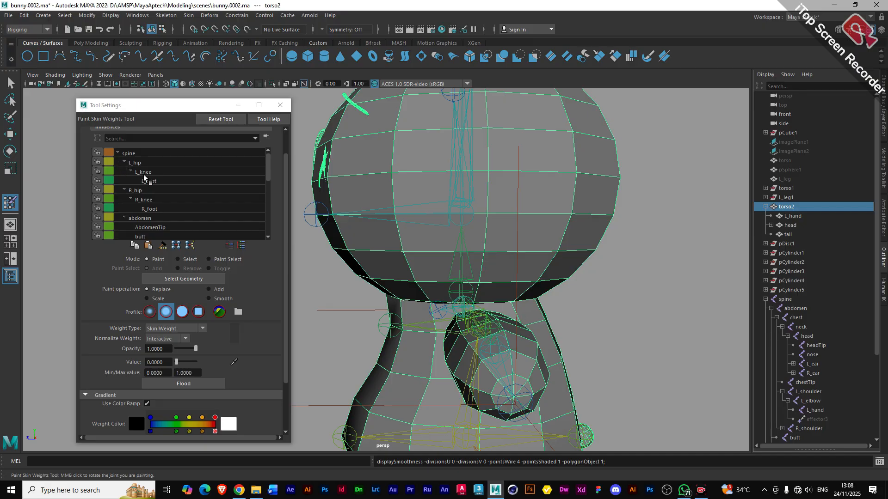
drag(269, 168, 263, 192)
click(158, 177)
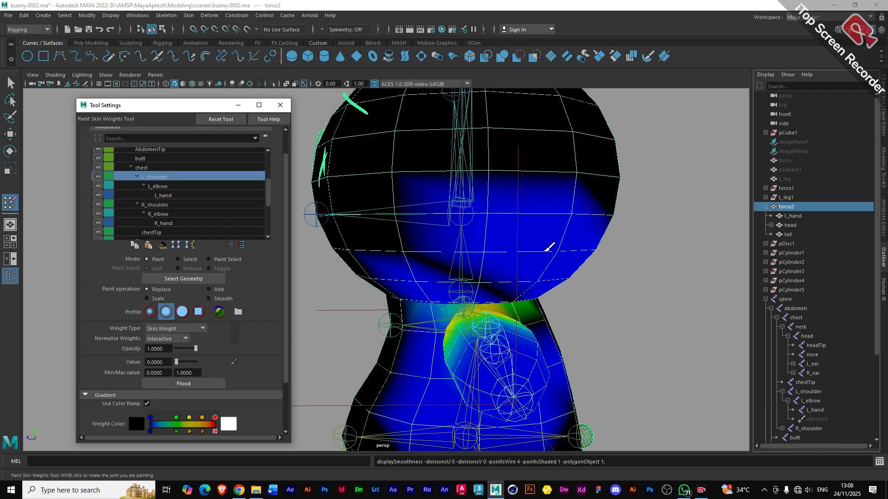
- Replace the L_shoulder weights with 0 on the left side and back of the head
click(558, 255)
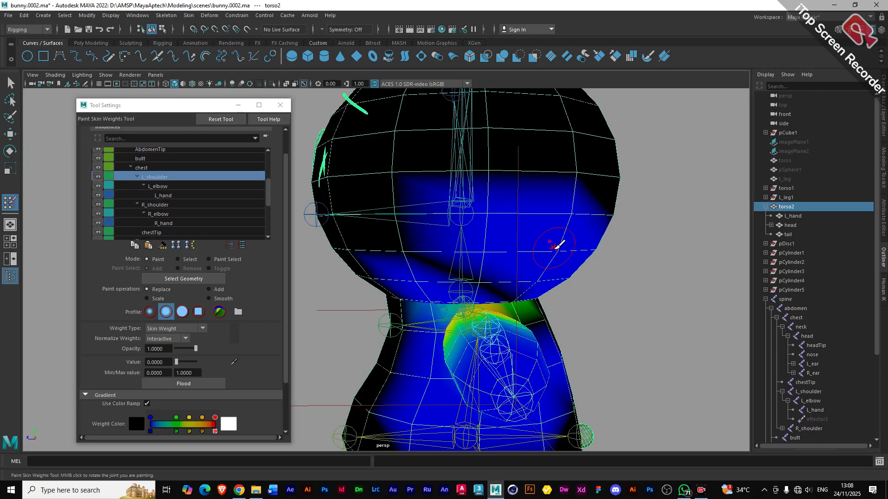
click(553, 248)
drag(572, 211, 548, 242)
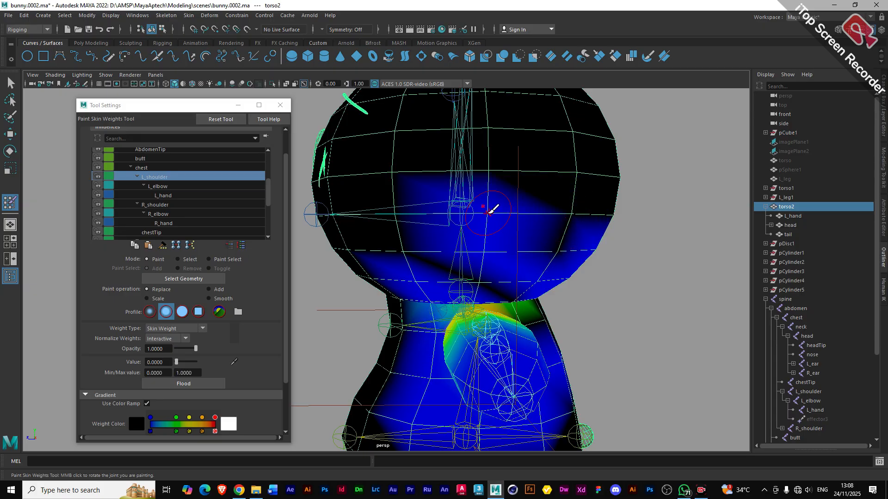
drag(489, 211, 487, 234)
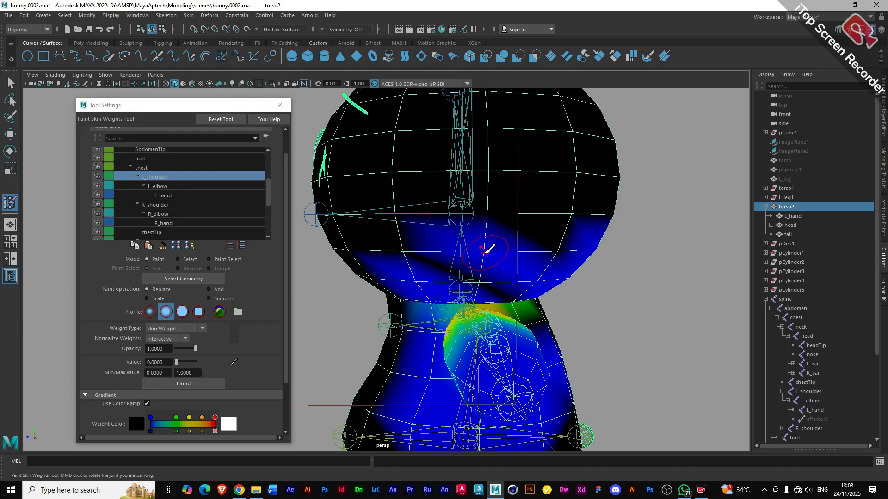
drag(491, 257, 559, 233)
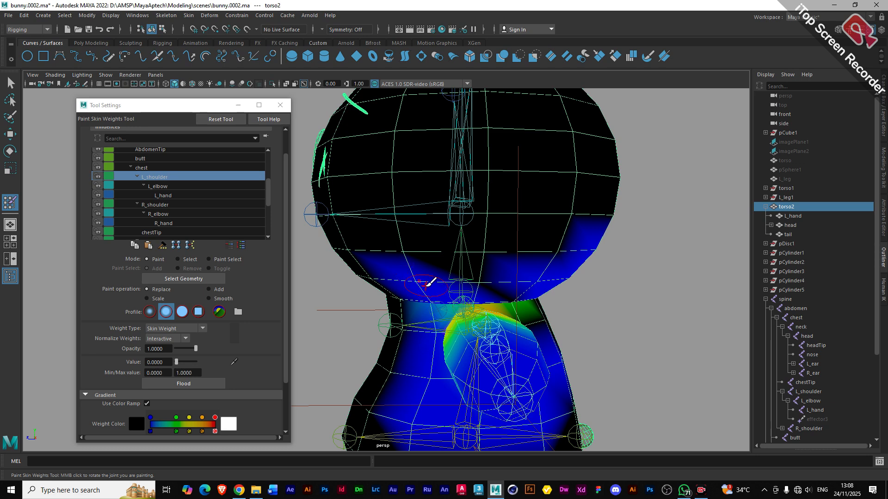
scroll(422, 288, up, 5)
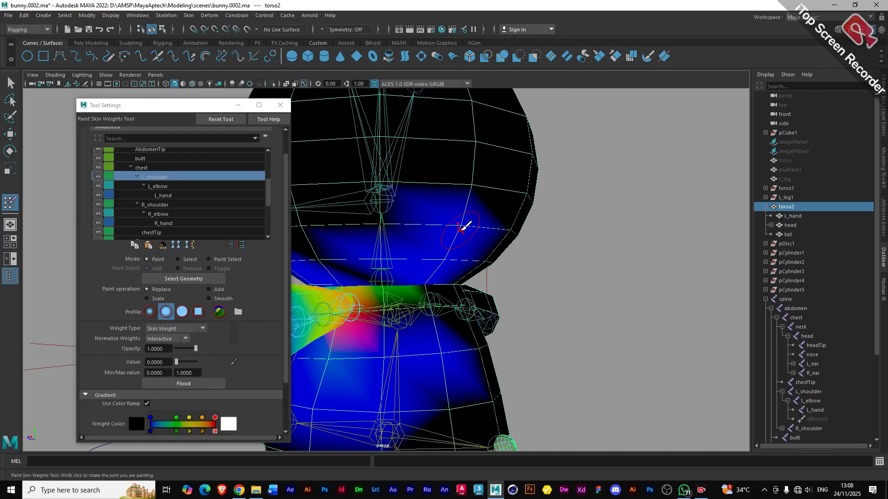
mouse_move(464, 223)
mouse_down()
mouse_move(448, 261)
mouse_move(427, 226)
mouse_move(443, 212)
mouse_up()
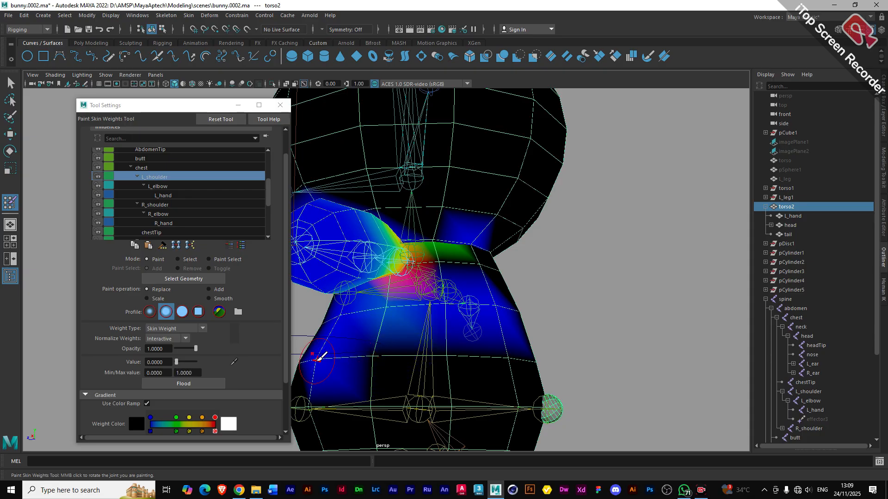
- Paint L_shoulder weights of 0 on the head's underside around the neck, from the front to the back
alt+drag(315, 358, 424, 364)
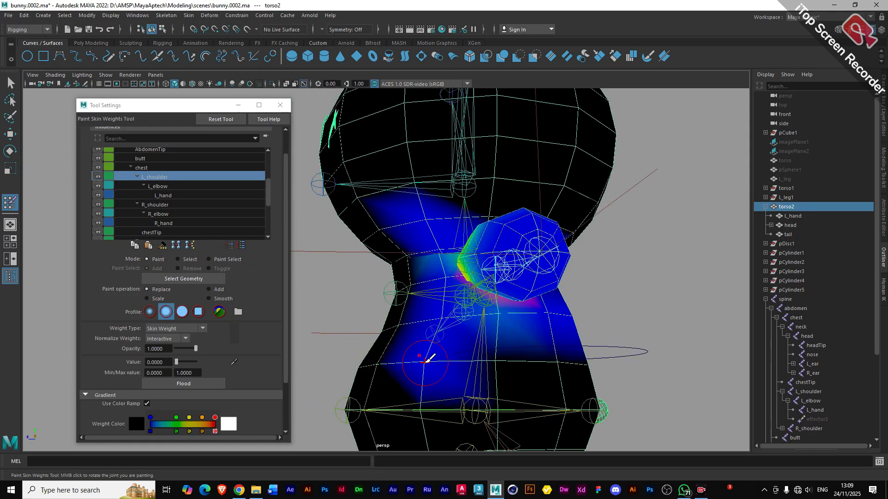
alt+drag(444, 341, 452, 277)
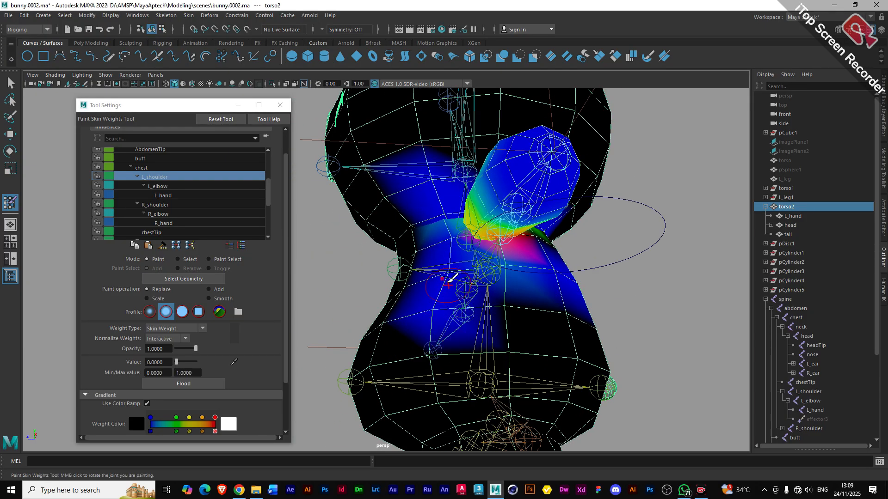
scroll(433, 178, up, 5)
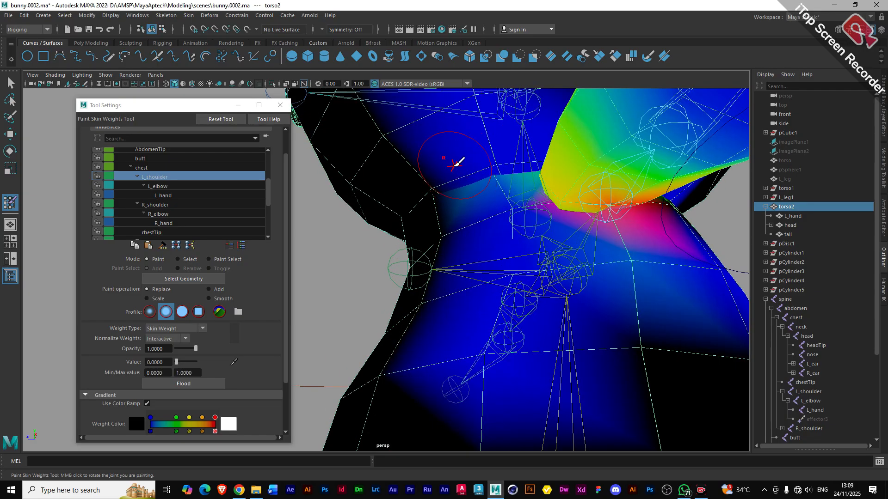
alt+middle_drag(453, 165, 439, 249)
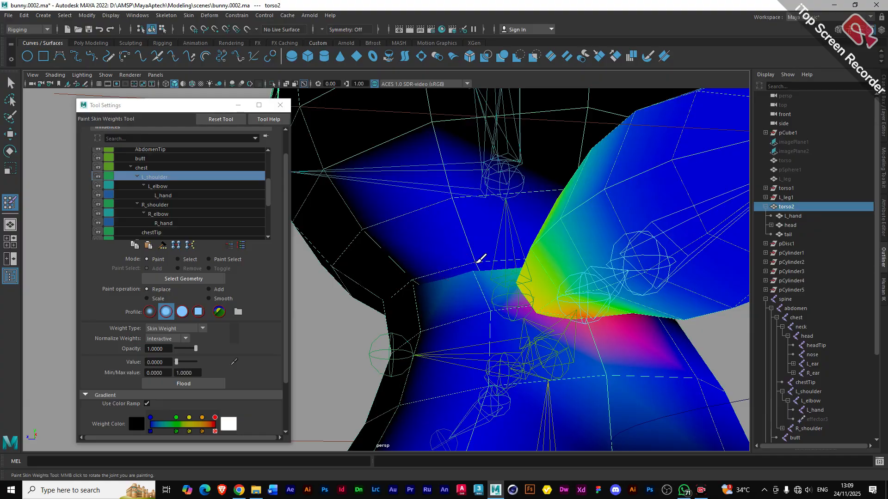
click(454, 197)
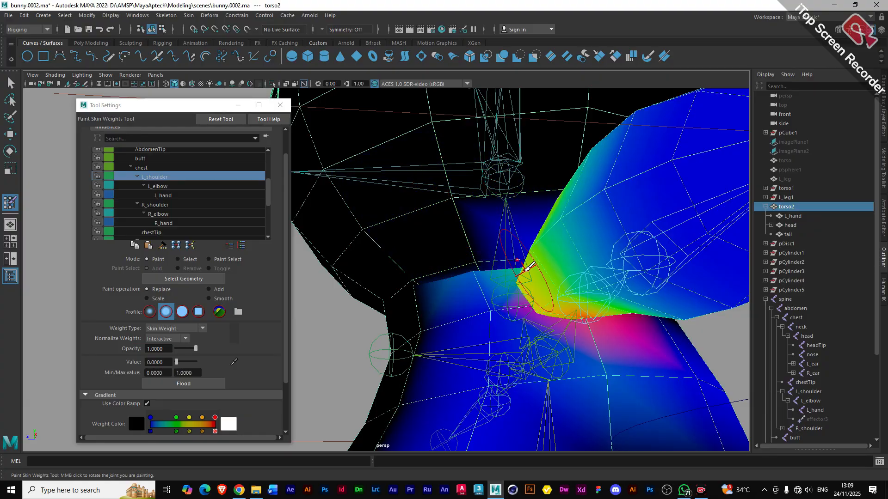
mouse_move(456, 222)
alt+mouse_down()
mouse_move(415, 219)
mouse_move(452, 254)
alt+mouse_up()
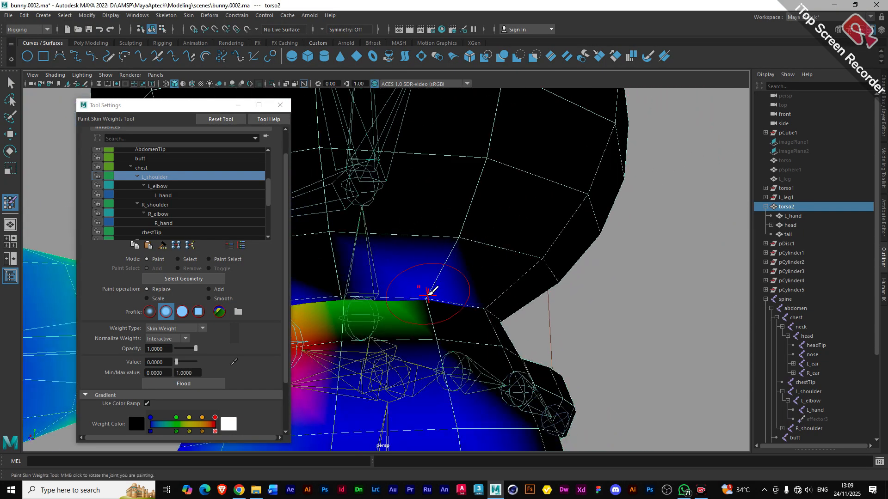
click(425, 297)
alt+drag(380, 301, 425, 305)
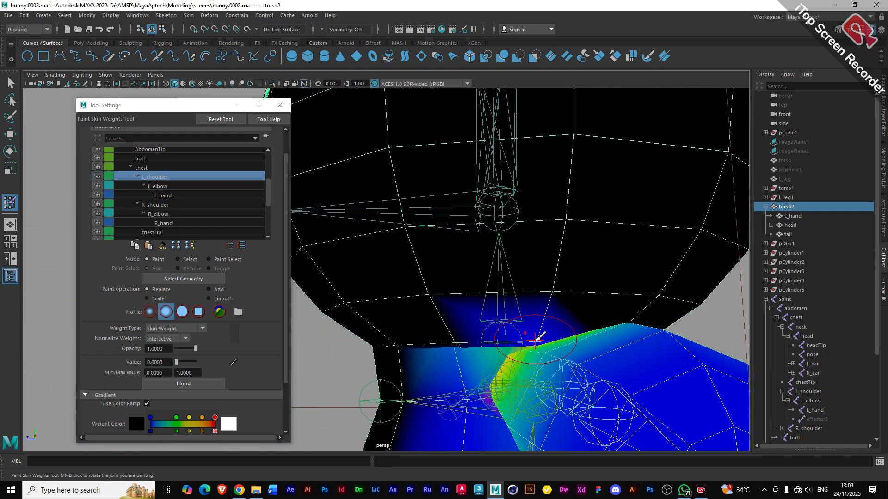
click(531, 341)
- Reduce the L_shoulder weights with value 0 on the front of the chest below the left arm
alt+drag(532, 341, 547, 376)
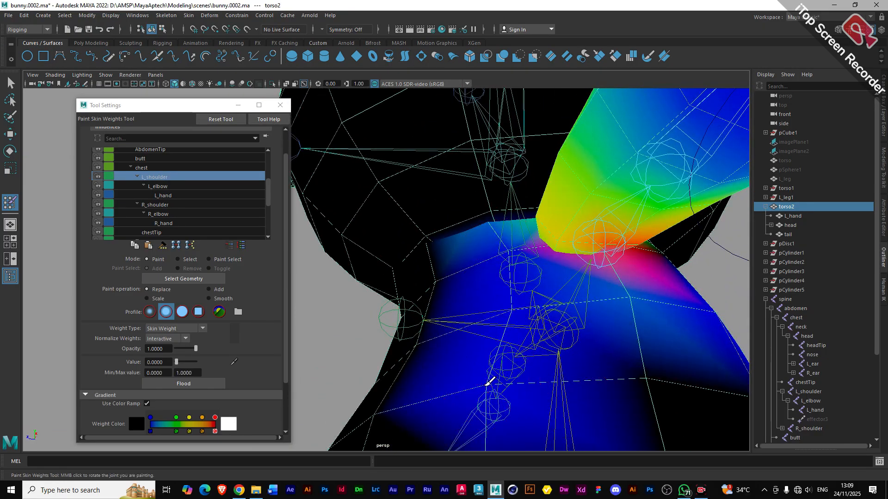
click(488, 383)
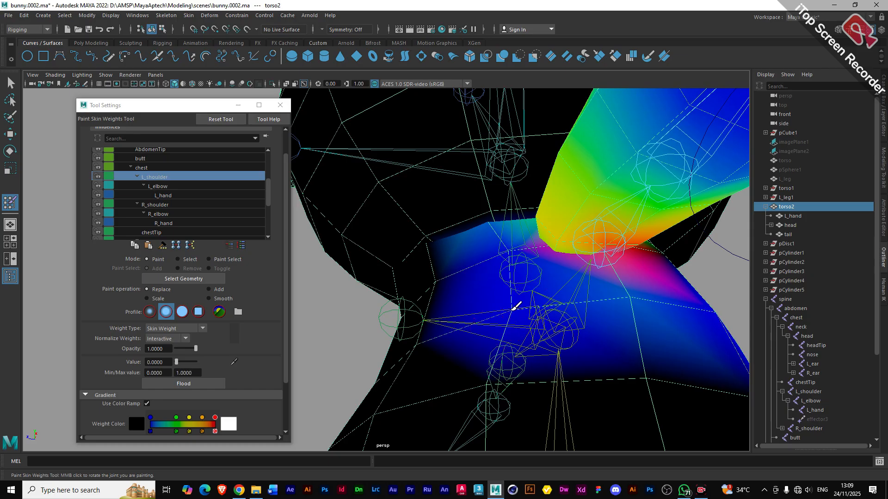
click(514, 307)
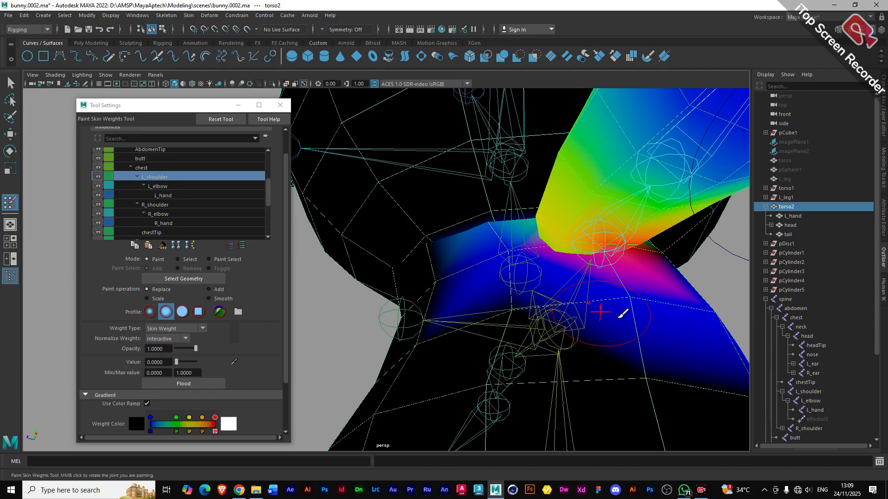
- Paint L_shoulder weights of 0 across the upper back, from the right side to the middle behind the left arm
mouse_move(618, 311)
alt+mouse_down()
mouse_move(341, 248)
mouse_move(528, 287)
alt+mouse_up()
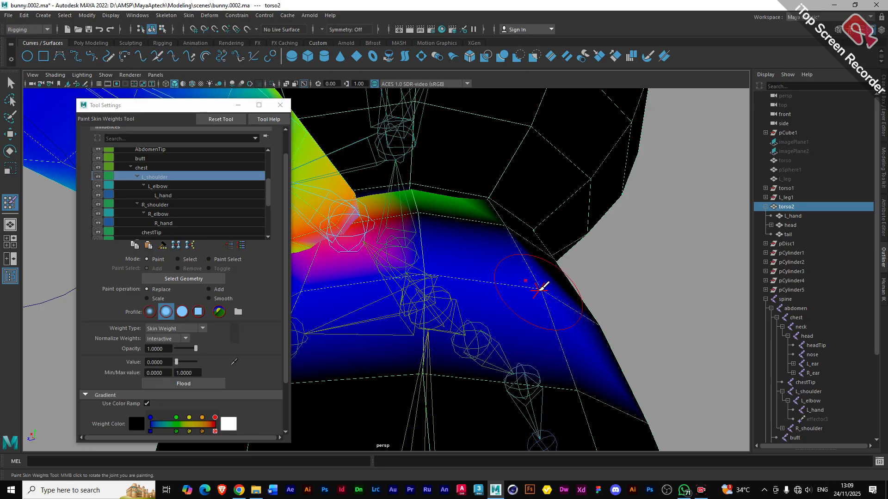
scroll(568, 318, down, 3)
alt+drag(568, 318, 446, 318)
alt+middle_drag(446, 319, 560, 315)
alt+drag(561, 316, 536, 324)
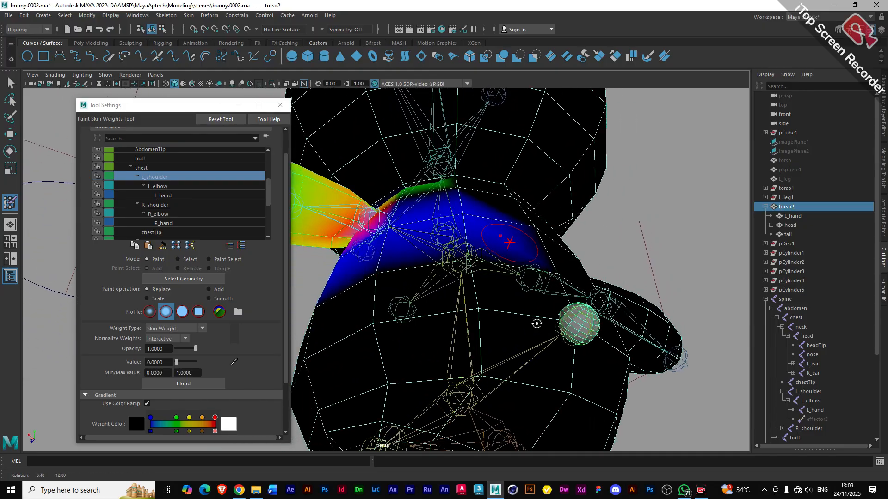
scroll(497, 270, up, 3)
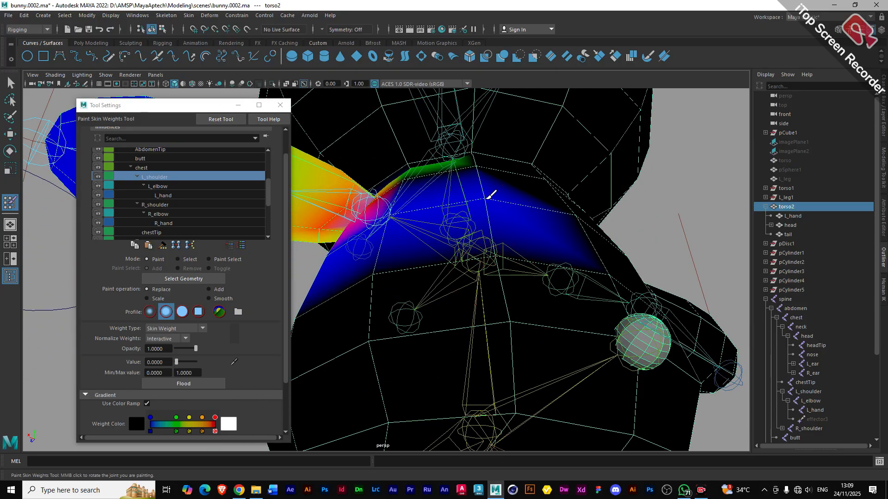
drag(491, 194, 495, 198)
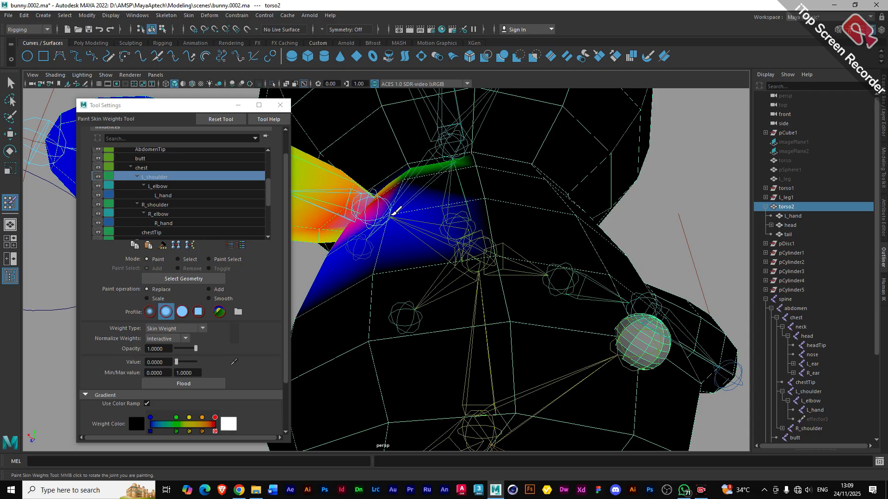
alt+drag(392, 214, 406, 237)
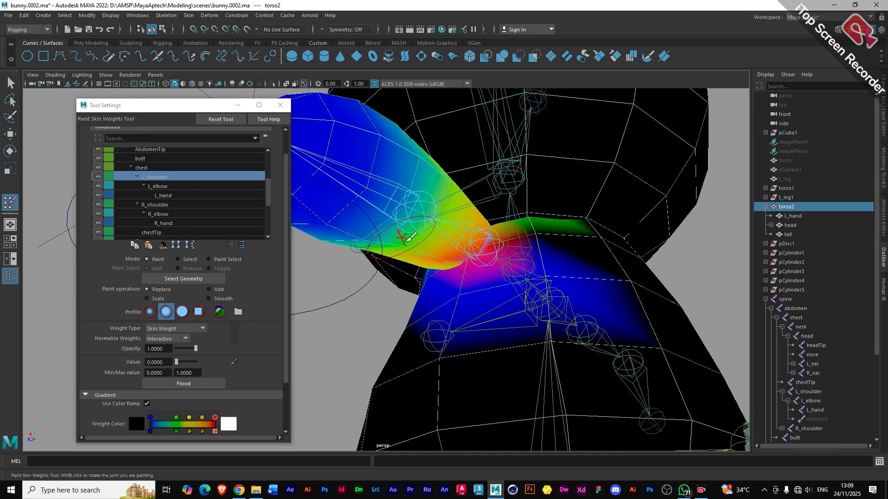
drag(548, 277, 535, 290)
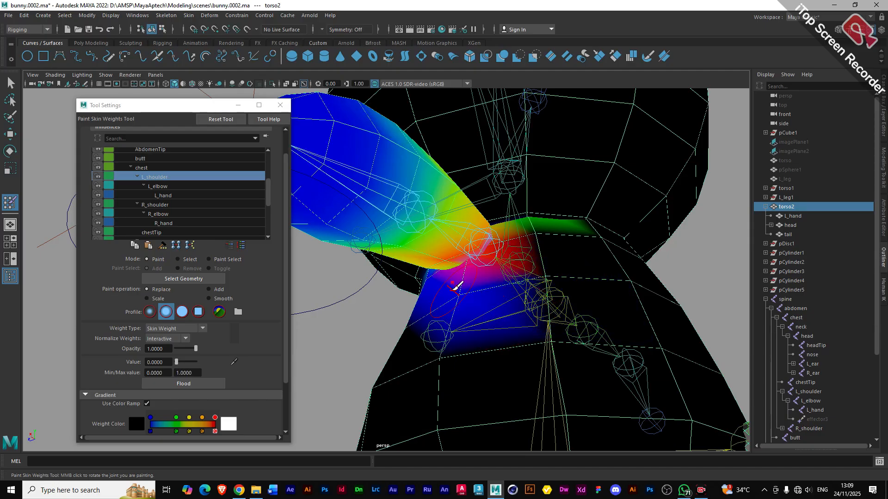
- Paint L_shoulder weights of 0 on the torso just below the left arm, first on the back and on the front of the chest
drag(460, 295, 465, 290)
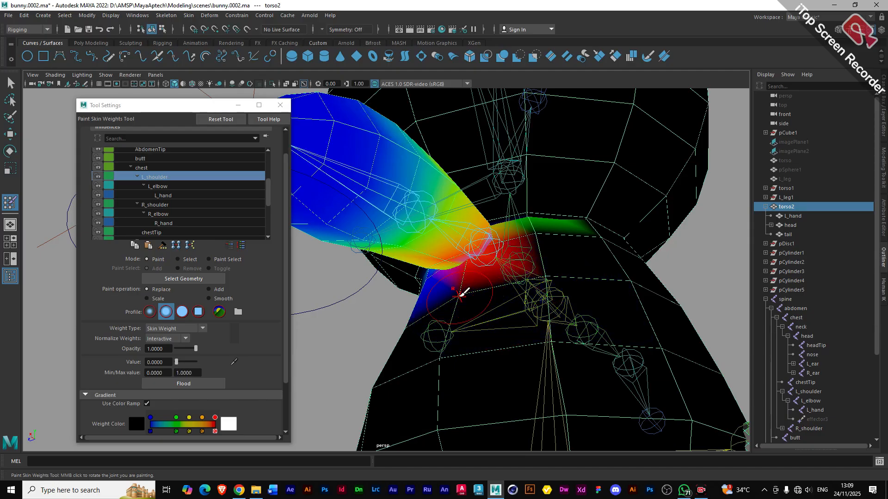
mouse_move(520, 307)
alt+mouse_down()
mouse_move(494, 297)
mouse_move(489, 309)
alt+mouse_up()
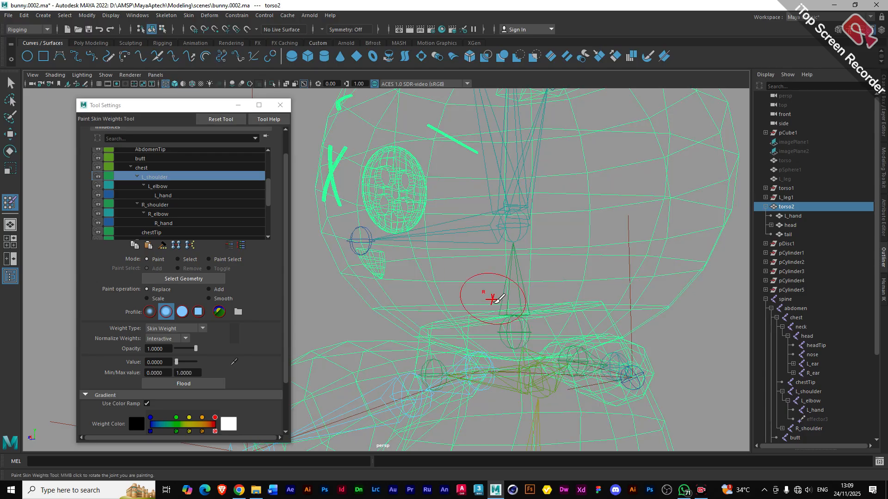
click(166, 84)
scroll(555, 352, up, 3)
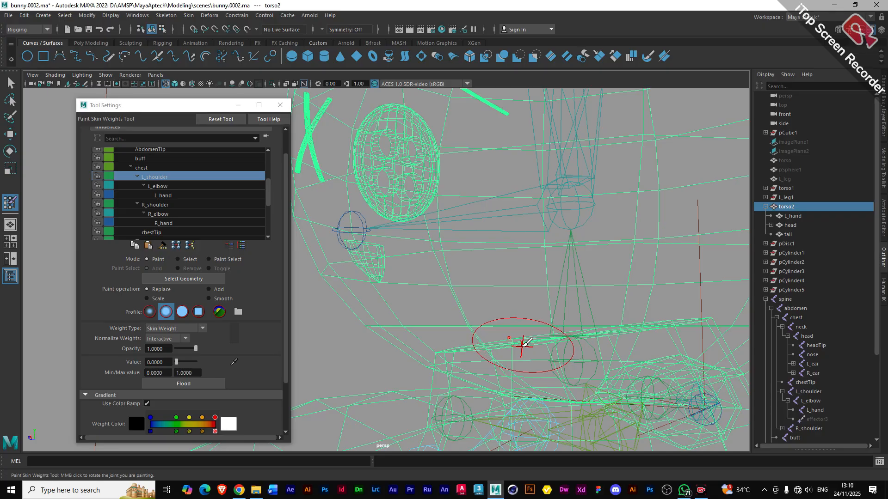
click(174, 84)
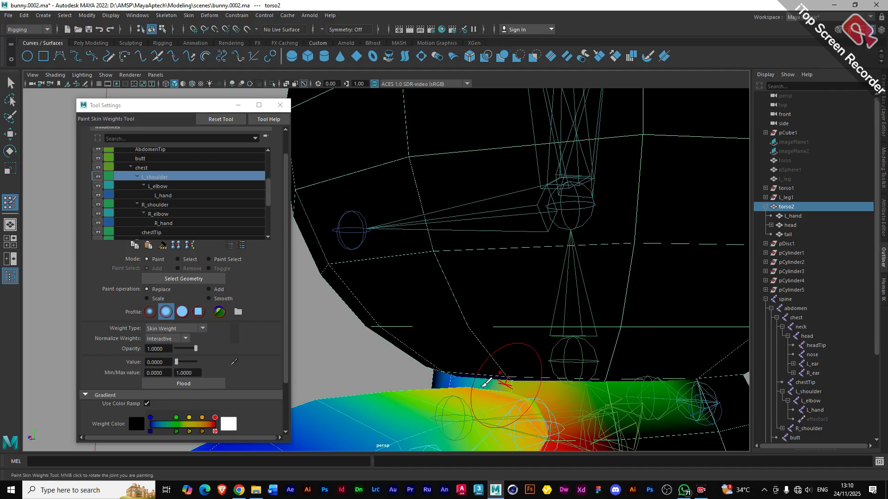
alt+drag(464, 381, 521, 379)
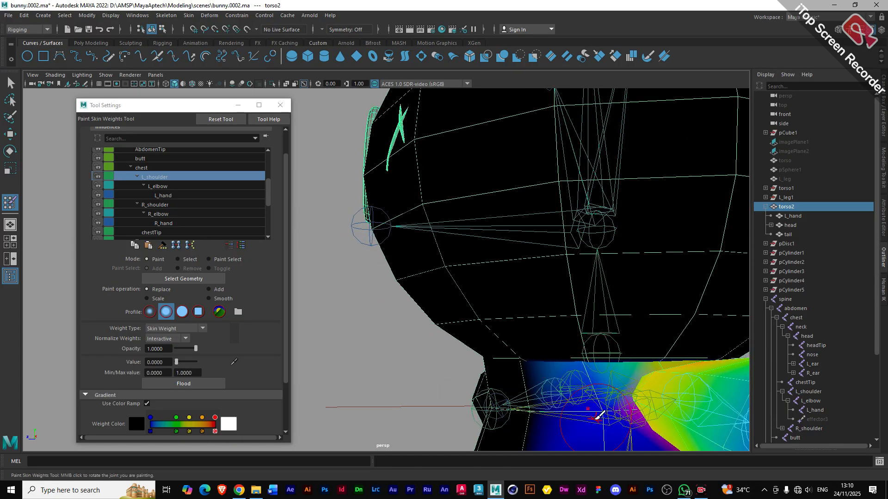
click(604, 412)
scroll(596, 419, down, 5)
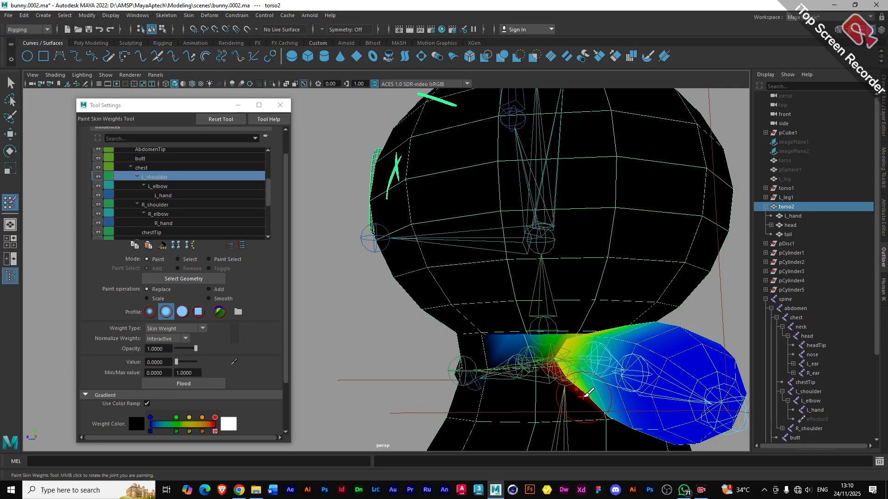
mouse_move(479, 357)
alt+mouse_down()
mouse_move(521, 364)
mouse_move(481, 363)
alt+mouse_up()
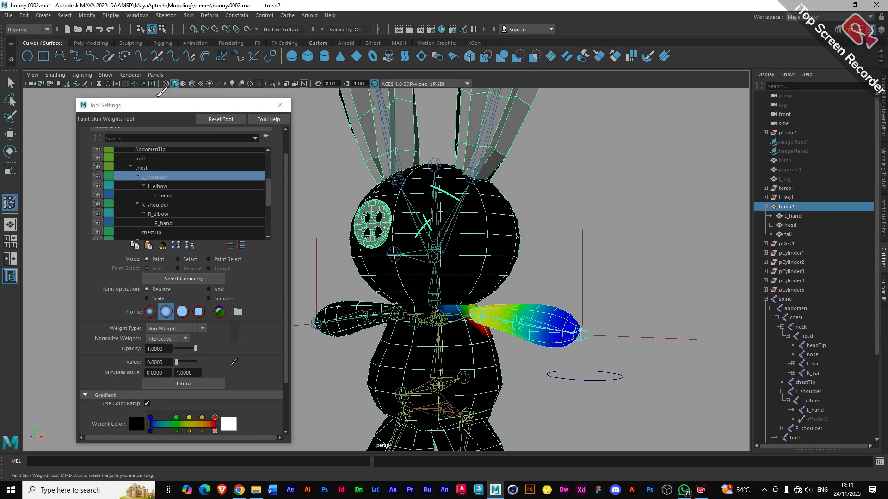
- Move the left hand's control circle slightly down and inward with the Move tool to test the arm's deformation
drag(156, 110, 155, 102)
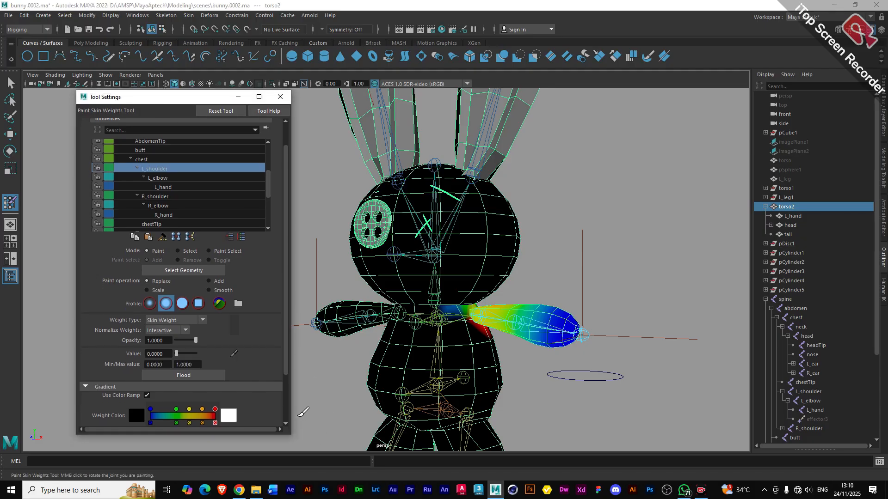
scroll(284, 410, down, 3)
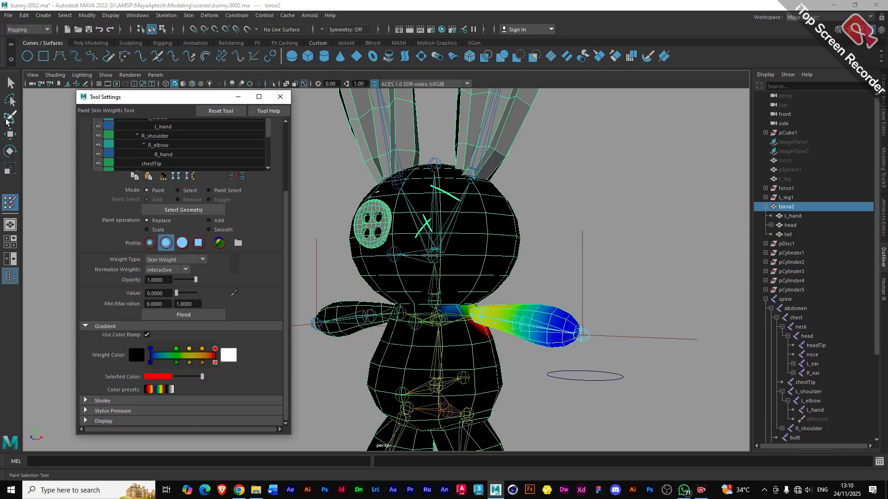
click(9, 135)
click(581, 385)
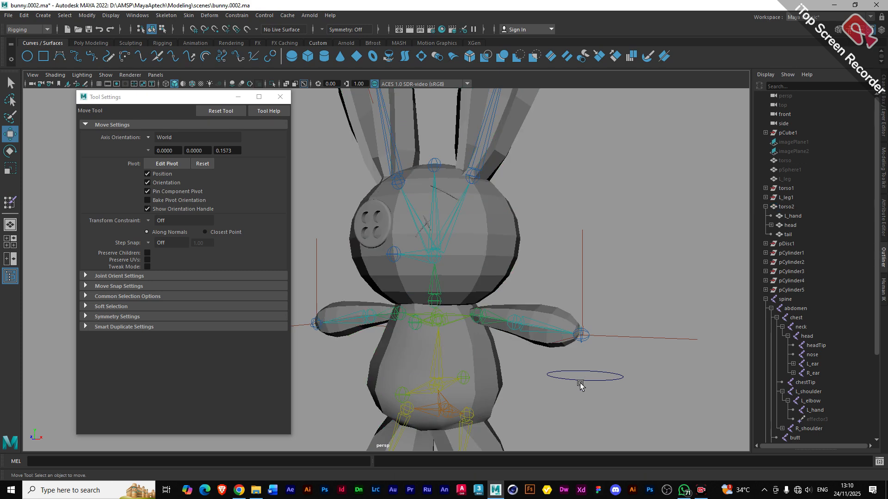
click(597, 383)
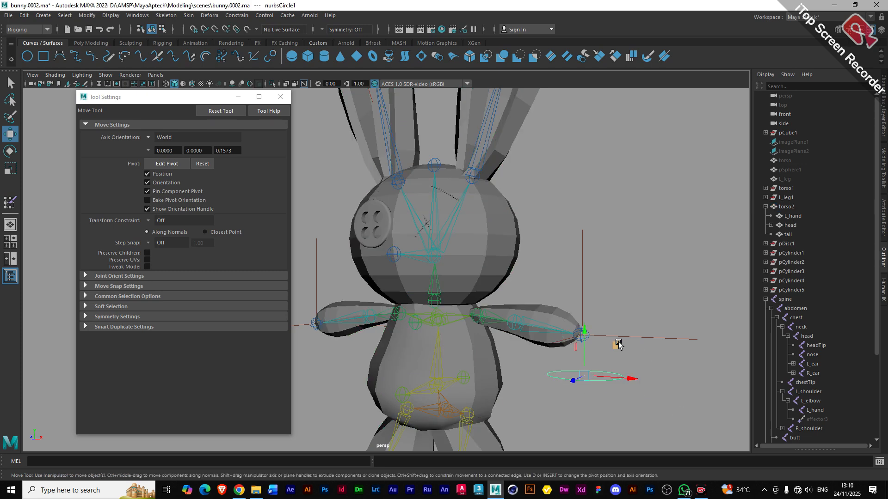
mouse_move(618, 345)
middle_down()
mouse_move(613, 337)
mouse_move(605, 353)
middle_up()
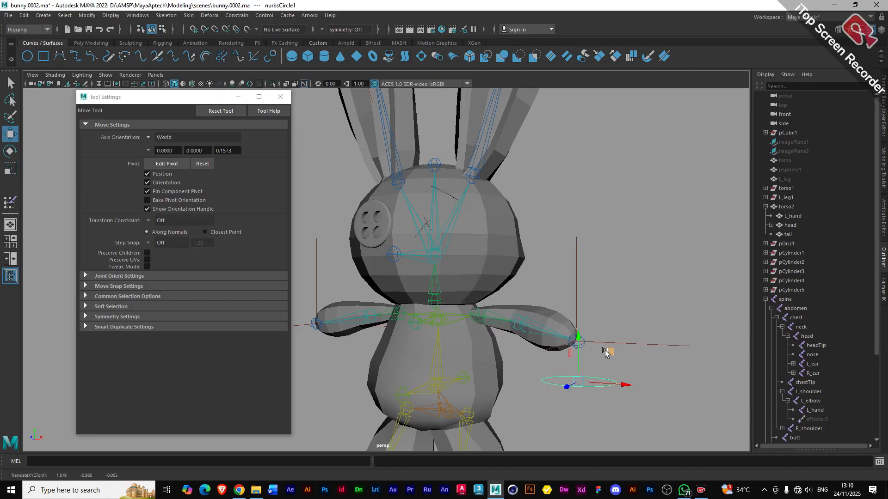
alt+drag(606, 352, 579, 346)
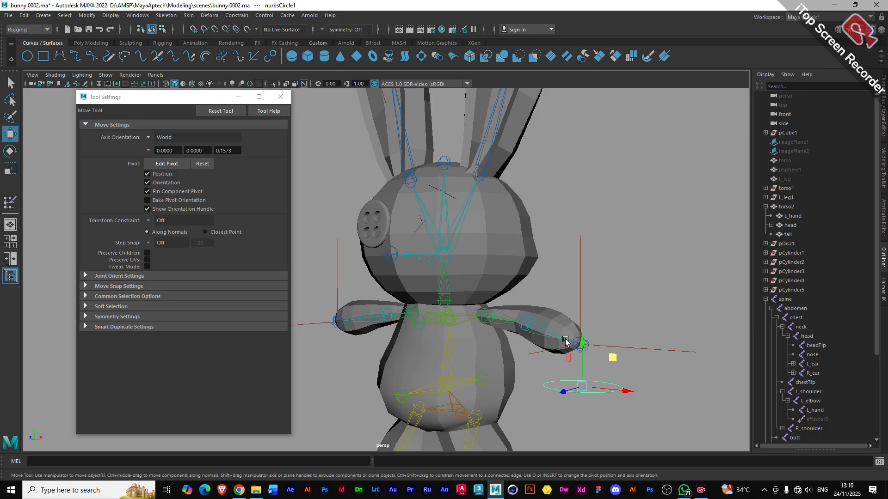
- Start Paint Skin Weights on the head mesh under torso2 with L_elbow as the active influence
click(526, 327)
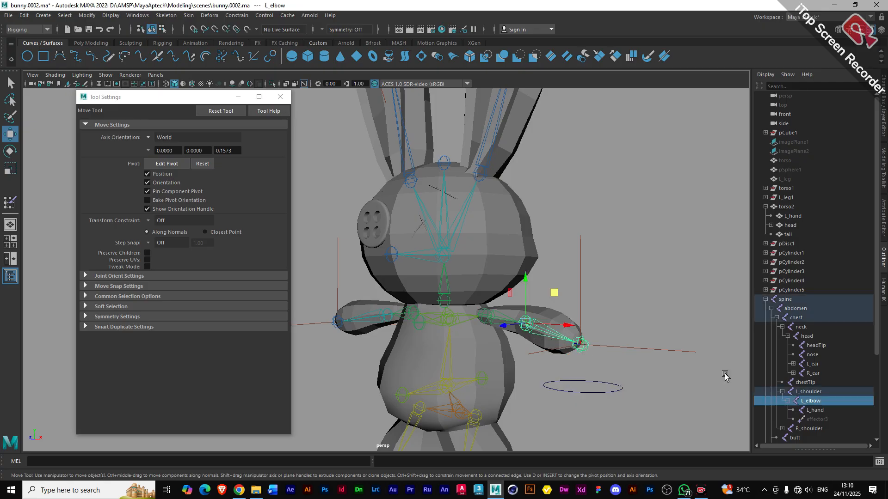
key(ctrl+z)
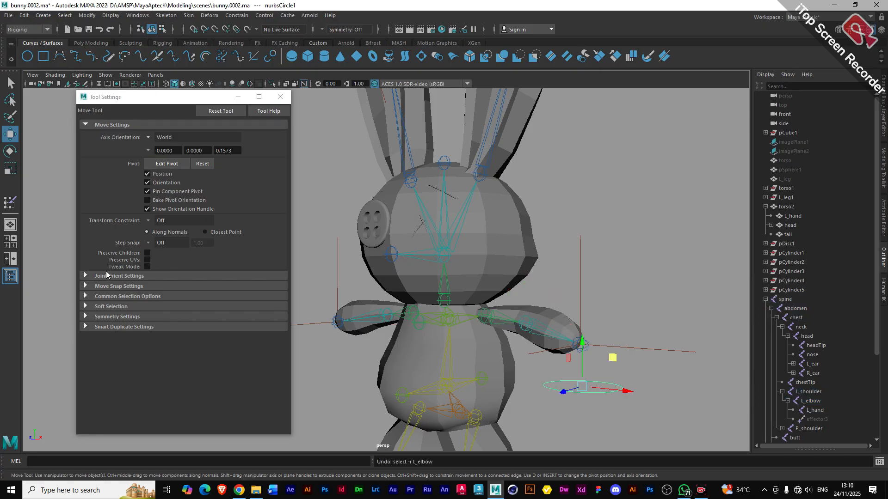
click(9, 202)
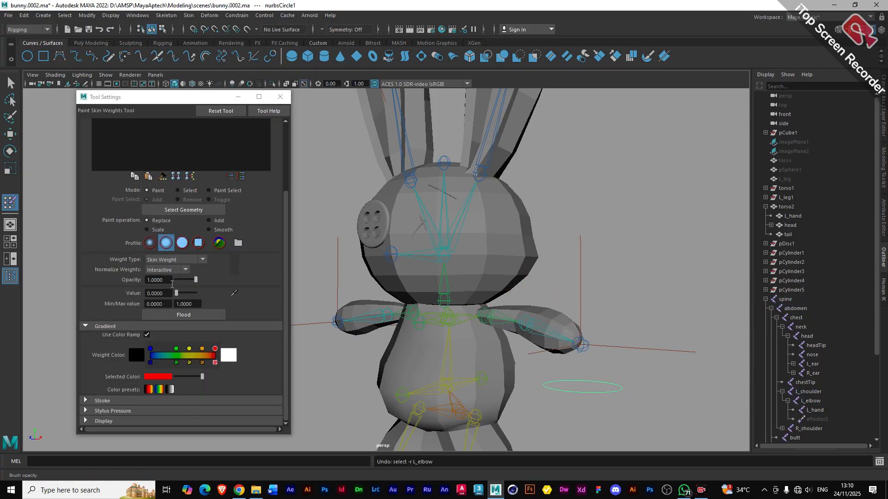
click(796, 318)
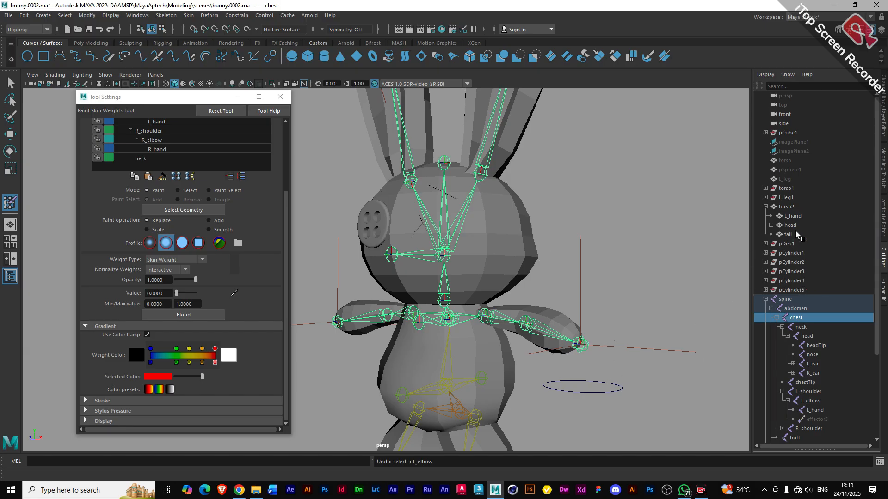
click(793, 226)
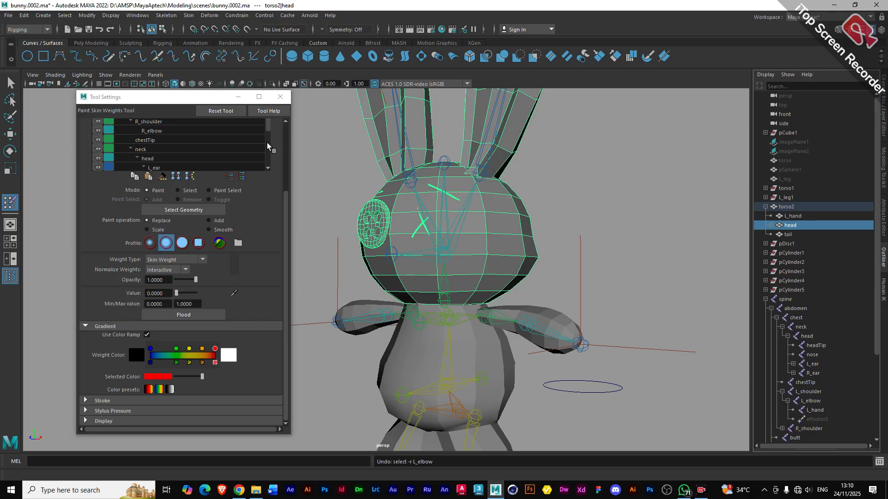
scroll(267, 143, down, 3)
scroll(268, 134, up, 5)
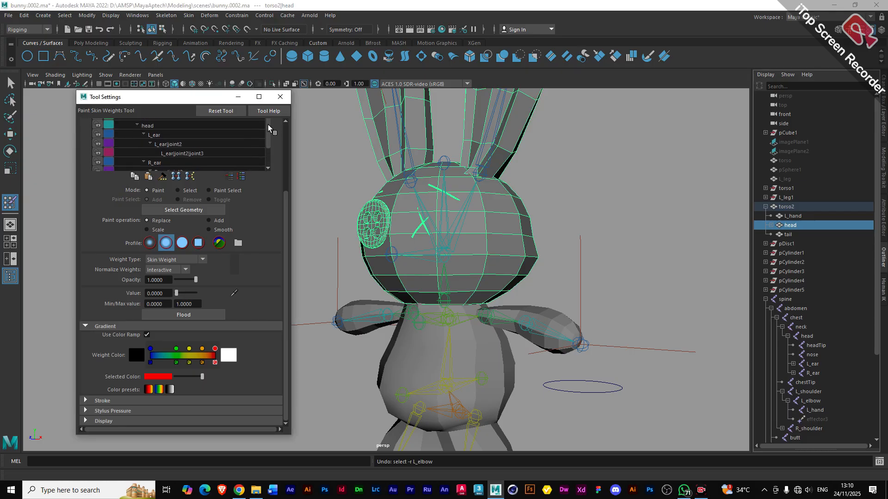
scroll(268, 125, up, 1)
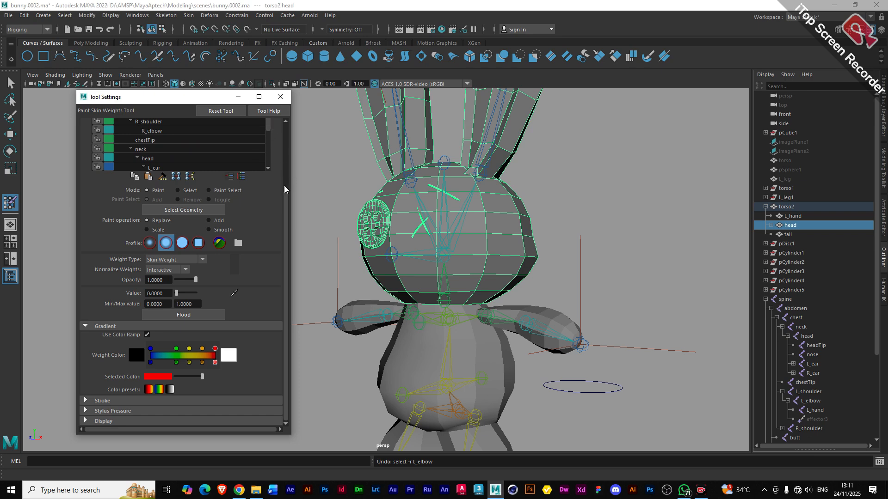
scroll(286, 188, up, 3)
click(154, 201)
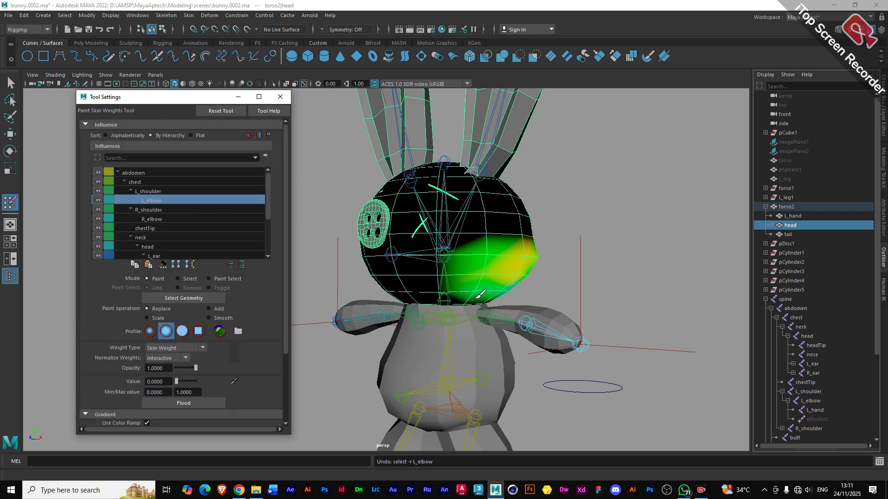
- Replace the L_elbow weights with 0 over the left side of the head, from the back toward the cheek
scroll(472, 286, up, 2)
alt+drag(582, 276, 531, 274)
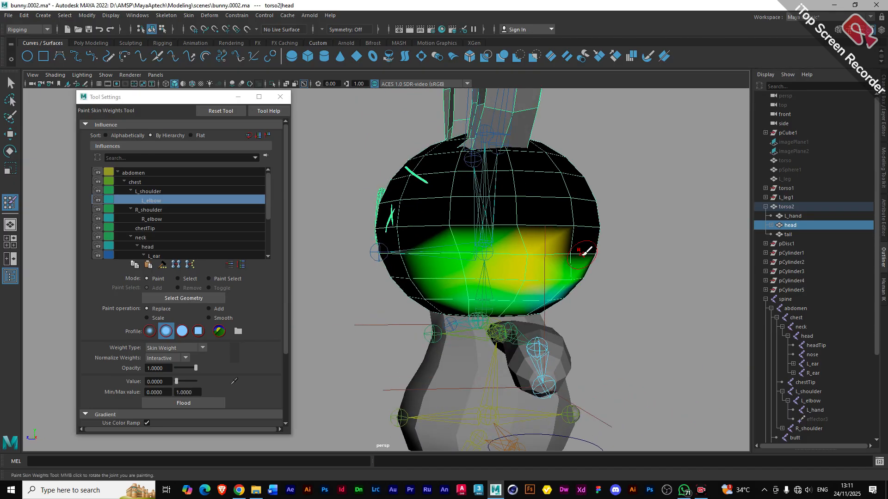
mouse_move(578, 255)
alt+mouse_down()
mouse_move(555, 265)
mouse_move(590, 270)
mouse_move(532, 252)
mouse_move(546, 234)
mouse_move(499, 259)
mouse_move(509, 254)
mouse_move(512, 265)
mouse_move(483, 298)
alt+mouse_up()
click(541, 278)
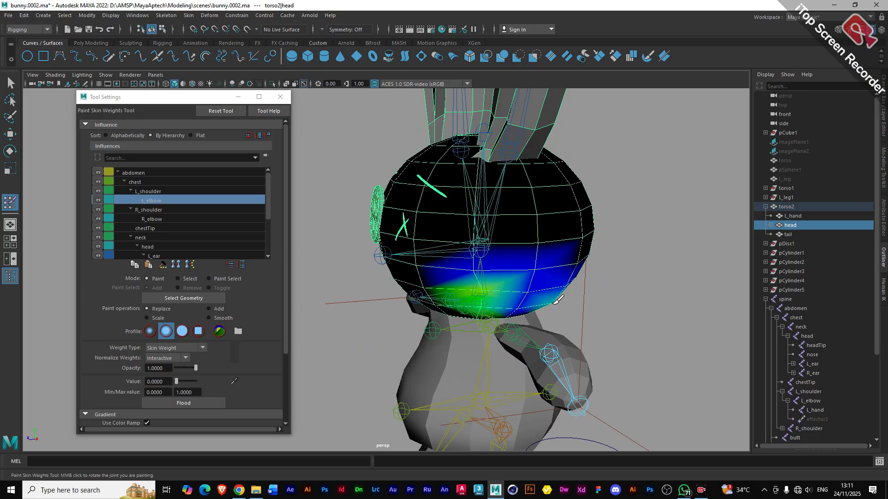
scroll(551, 296, up, 2)
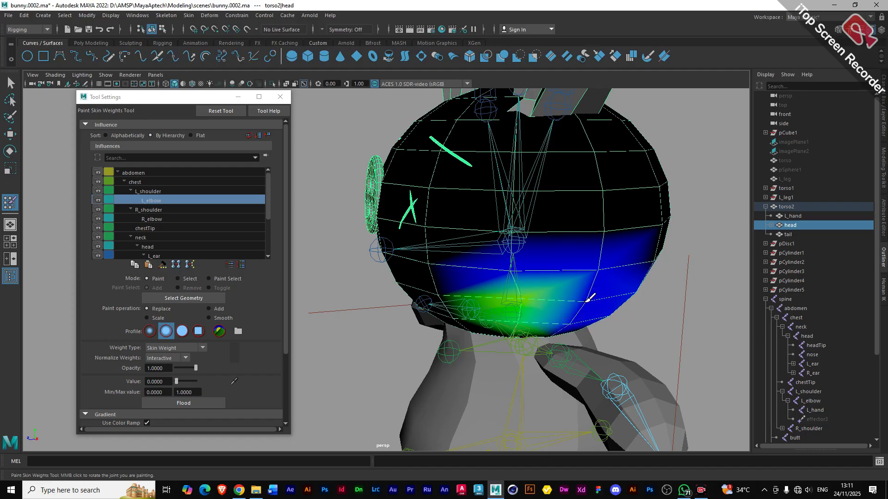
alt+drag(629, 293, 601, 286)
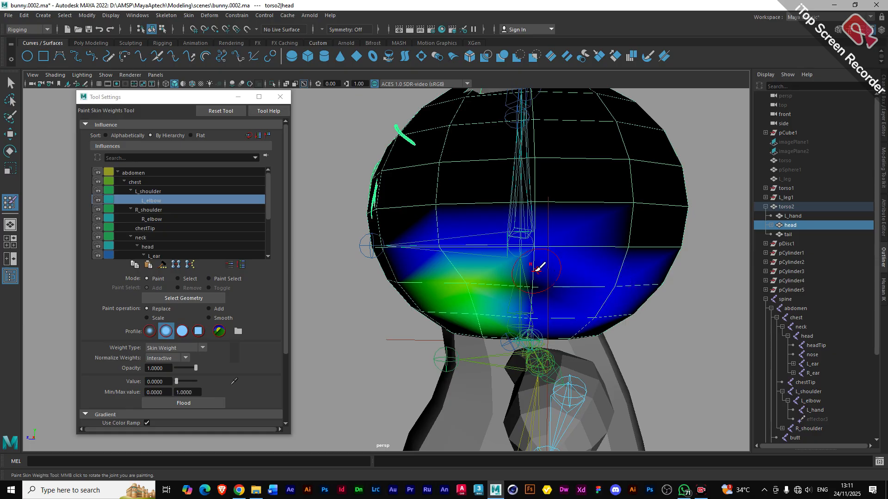
- Paint away the remaining L_elbow weights with value 0 on the left cheek, jaw and lower back of the head
mouse_move(539, 262)
mouse_down()
mouse_move(465, 270)
mouse_move(469, 313)
mouse_move(481, 308)
mouse_up()
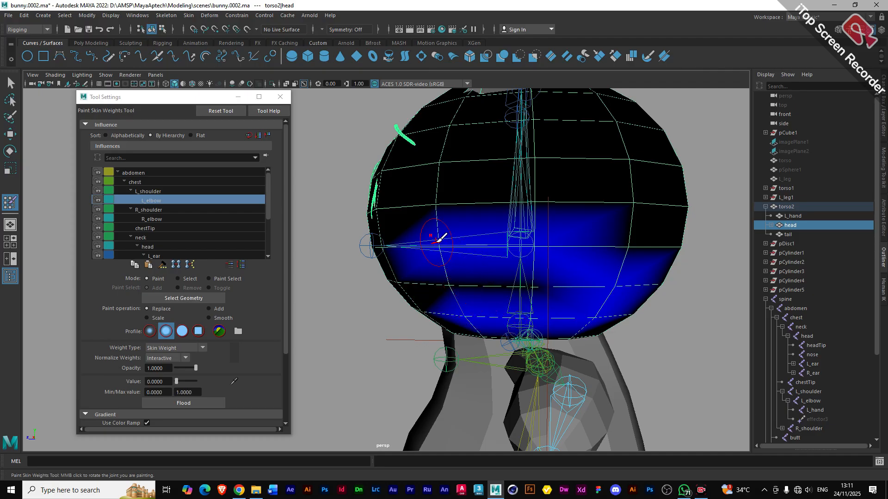
mouse_move(444, 240)
mouse_down()
mouse_move(475, 313)
mouse_move(467, 315)
mouse_up()
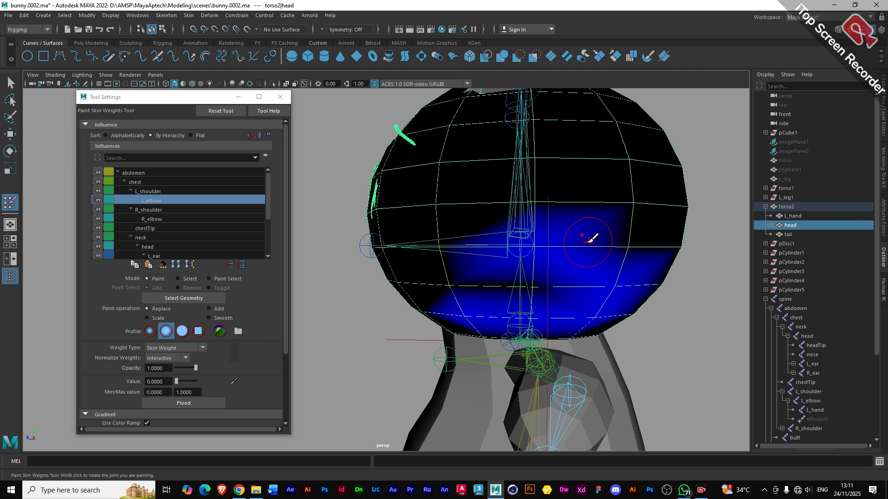
click(535, 244)
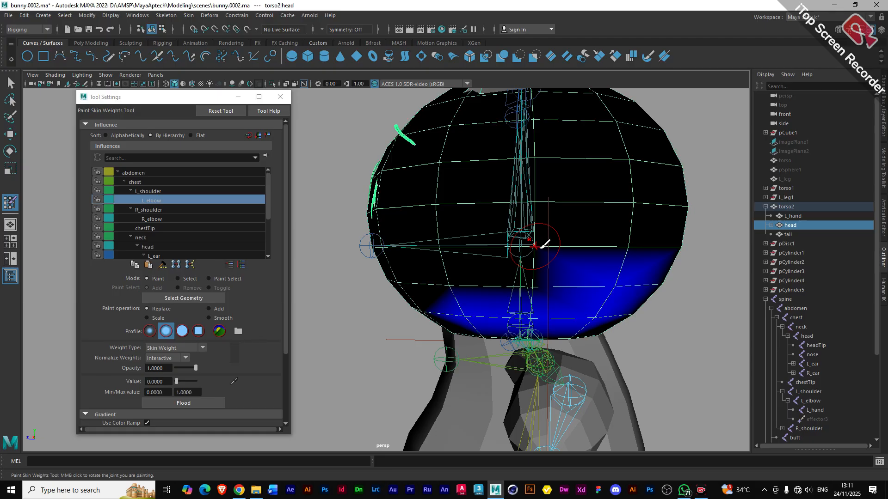
click(614, 283)
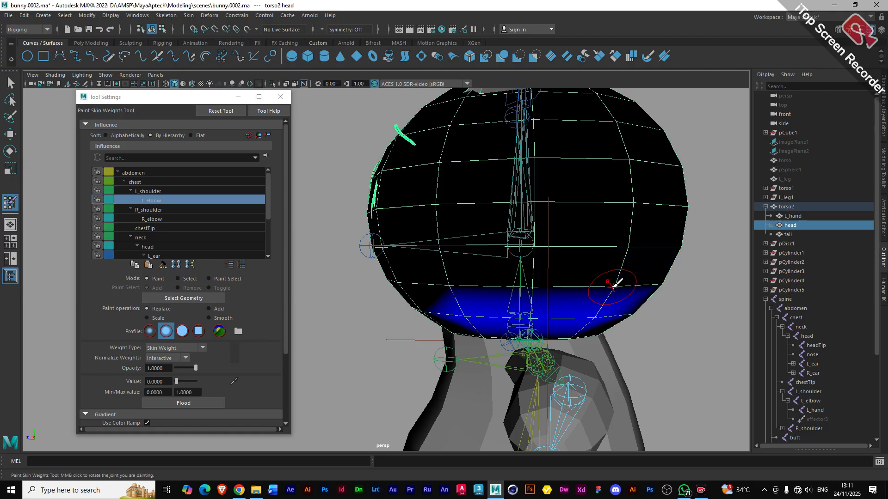
click(597, 314)
alt+drag(551, 317, 573, 312)
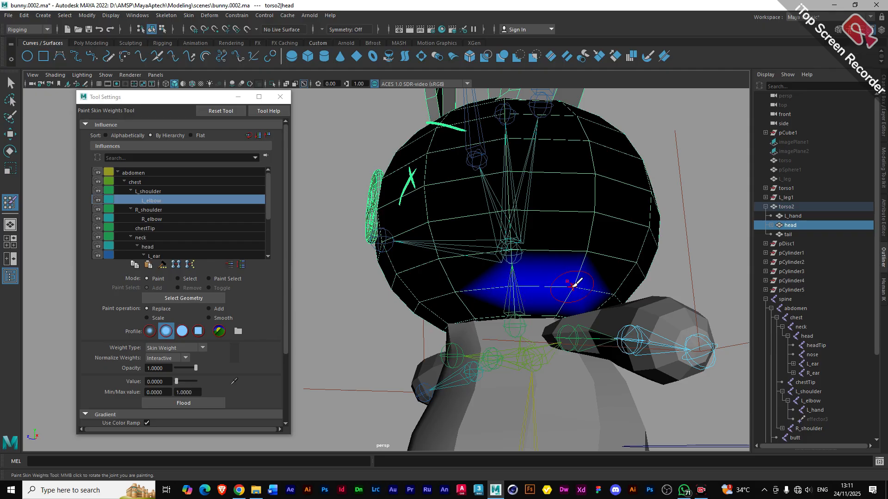
- Reselect the head mesh in place of the joint and make L_elbow the active influence for weight painting again
middle_click(578, 284)
alt+drag(611, 297, 627, 333)
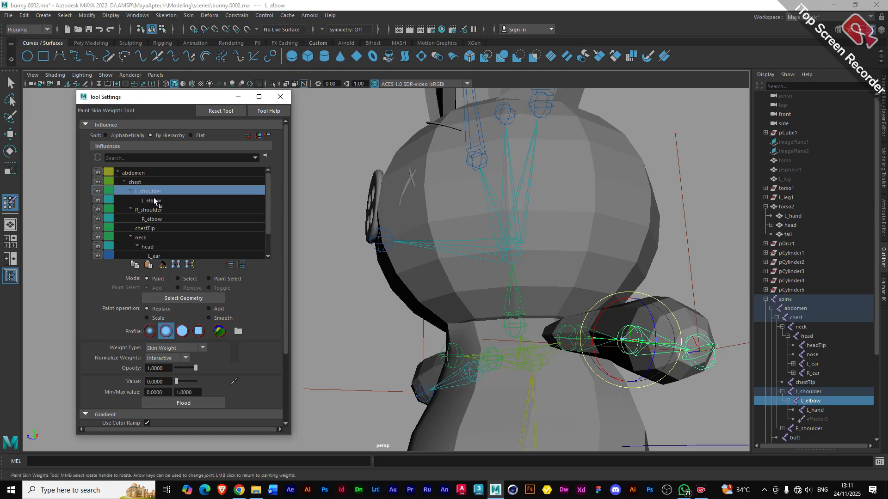
click(816, 390)
click(792, 308)
click(786, 300)
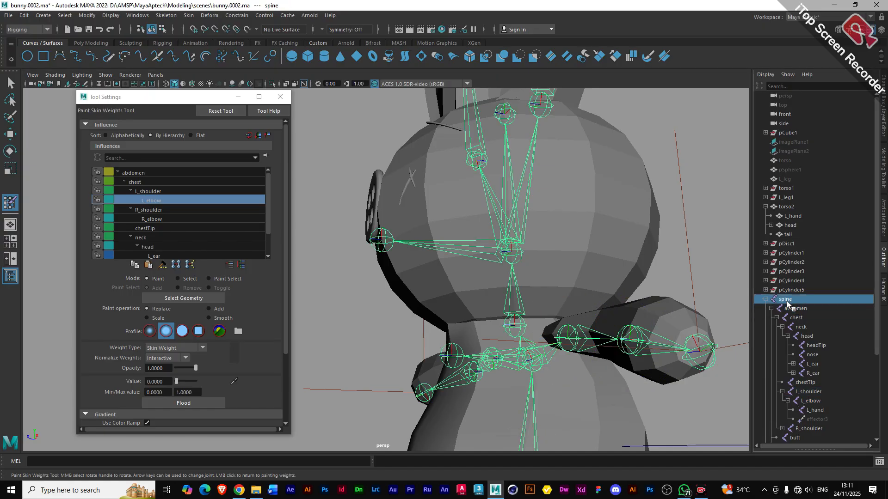
click(789, 225)
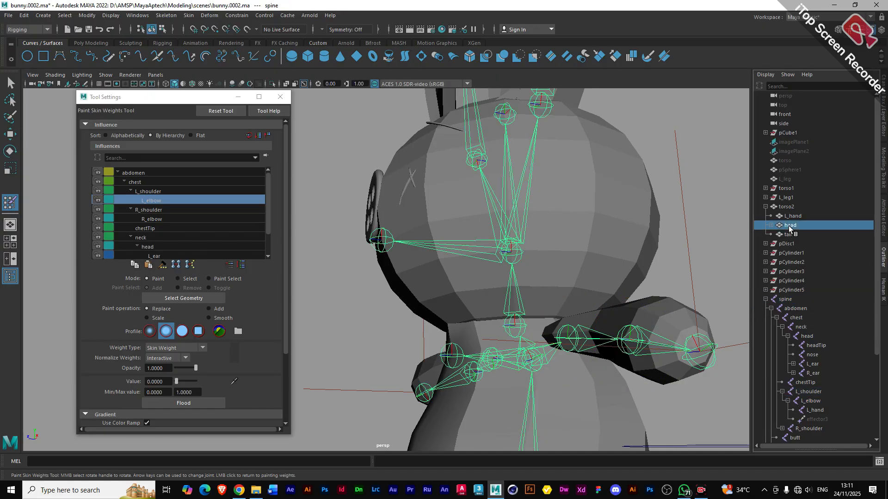
click(150, 201)
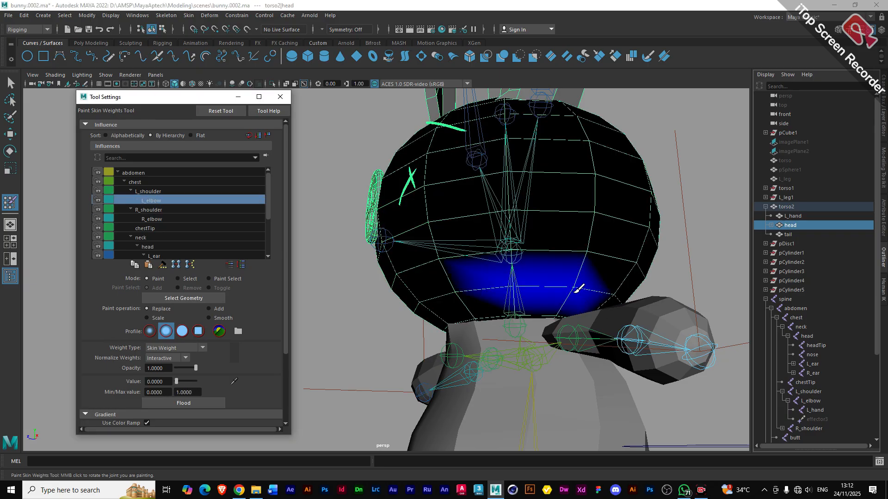
scroll(584, 294, up, 3)
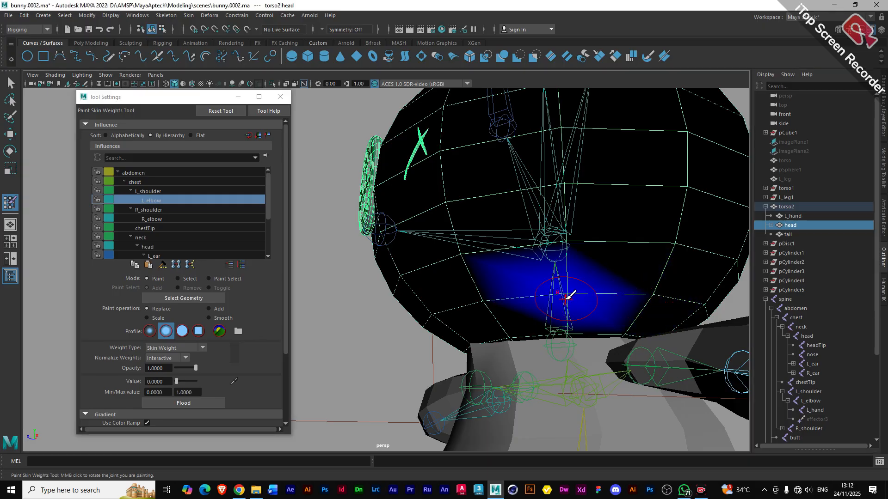
- Erase the last L_elbow weights on the lower back of the head with value 0 and switch weight painting to the torso2 mesh
click(572, 290)
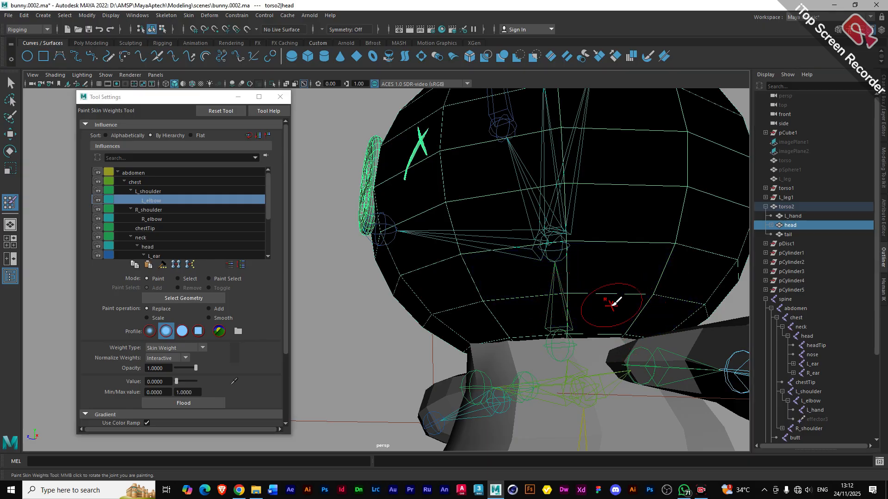
scroll(614, 301, down, 3)
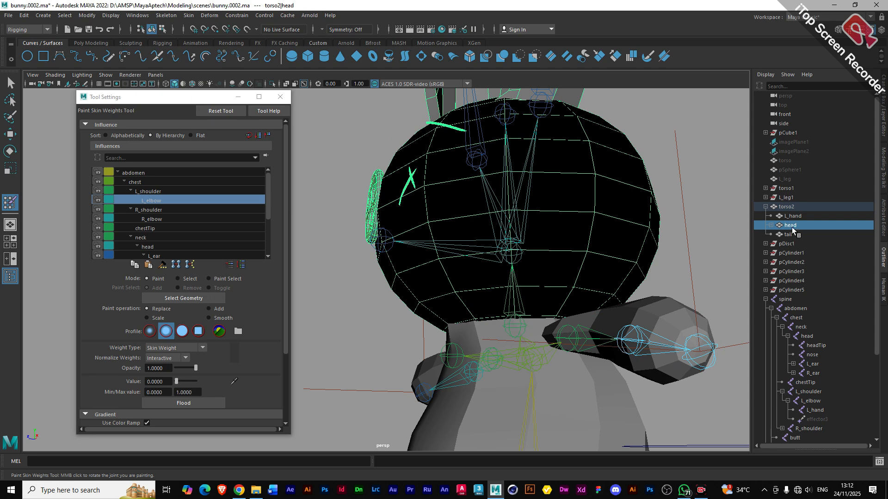
click(788, 208)
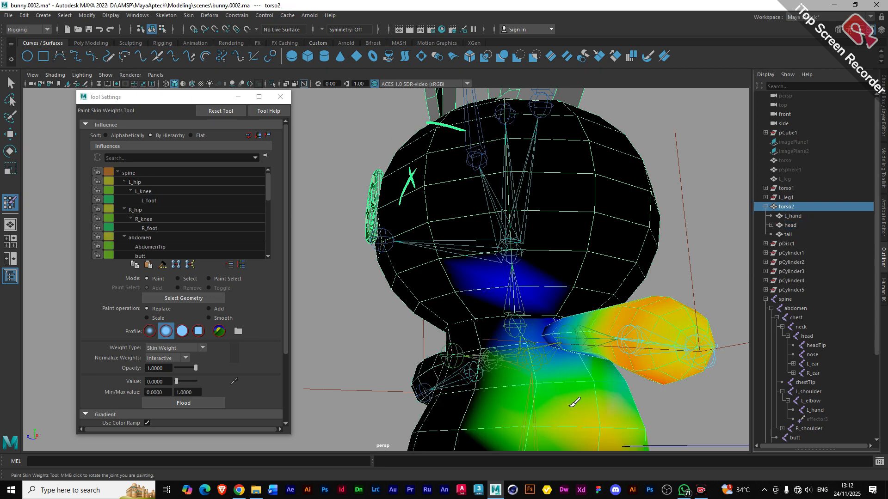
scroll(583, 397, up, 1)
scroll(595, 390, up, 3)
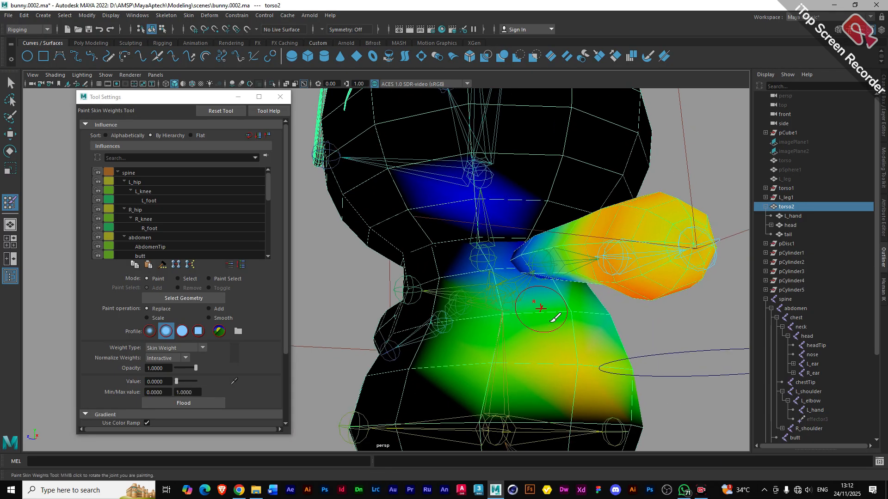
- Replace the left arm influence's weights with 0 across the upper torso below the left arm, from back to front
mouse_move(541, 308)
mouse_down()
mouse_move(575, 367)
mouse_move(585, 337)
mouse_move(577, 307)
mouse_up()
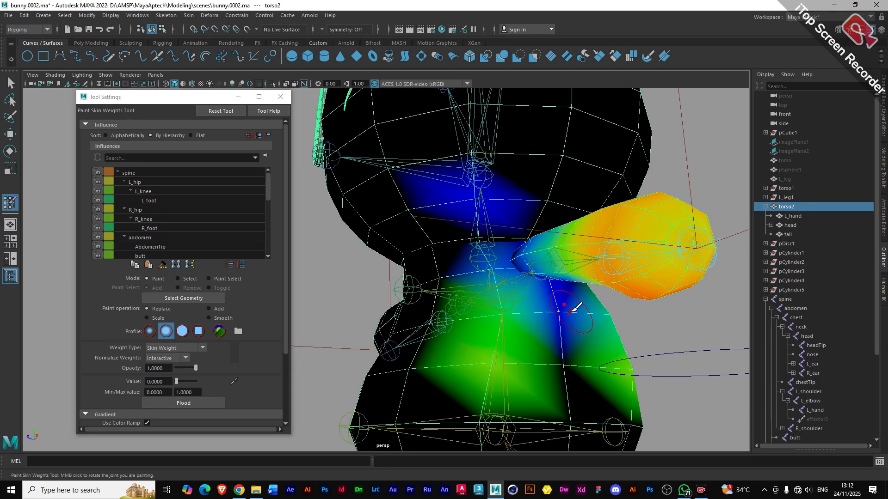
click(495, 360)
alt+drag(626, 388, 581, 399)
click(585, 368)
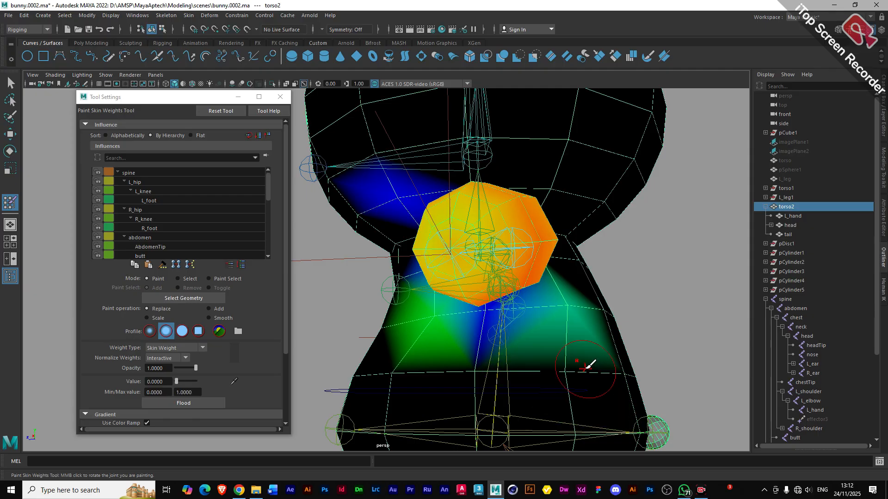
click(567, 299)
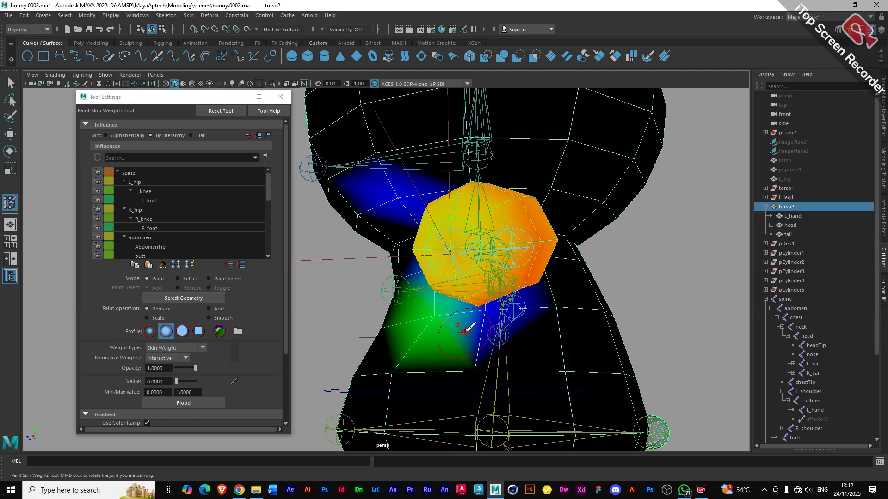
click(431, 312)
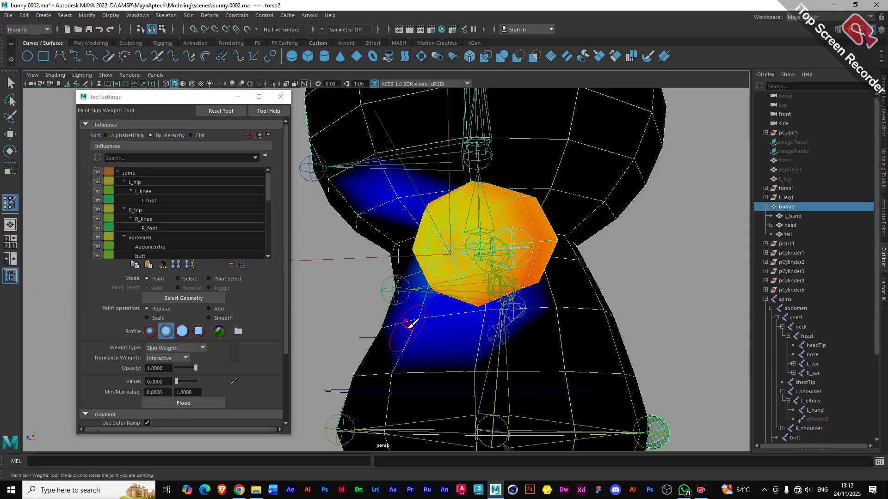
- Paint away the remaining left arm weights with value 0 on the upper back, the neck base and the lower head
alt+drag(410, 325, 489, 340)
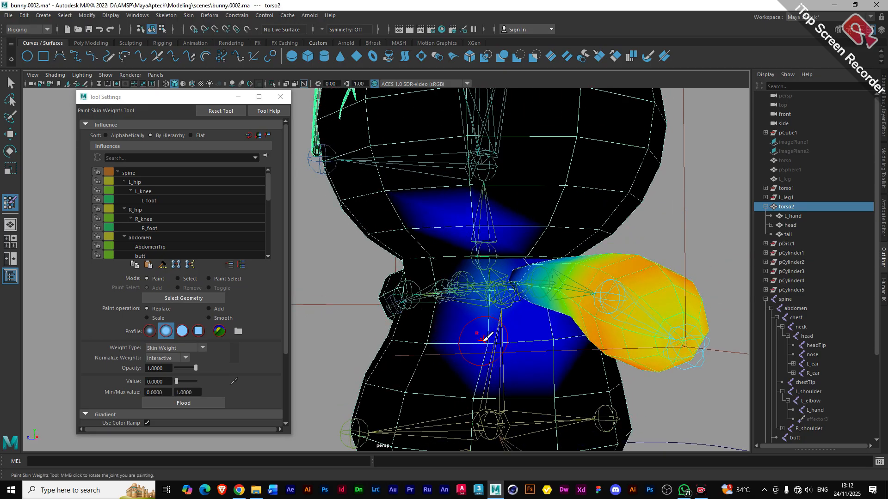
click(487, 343)
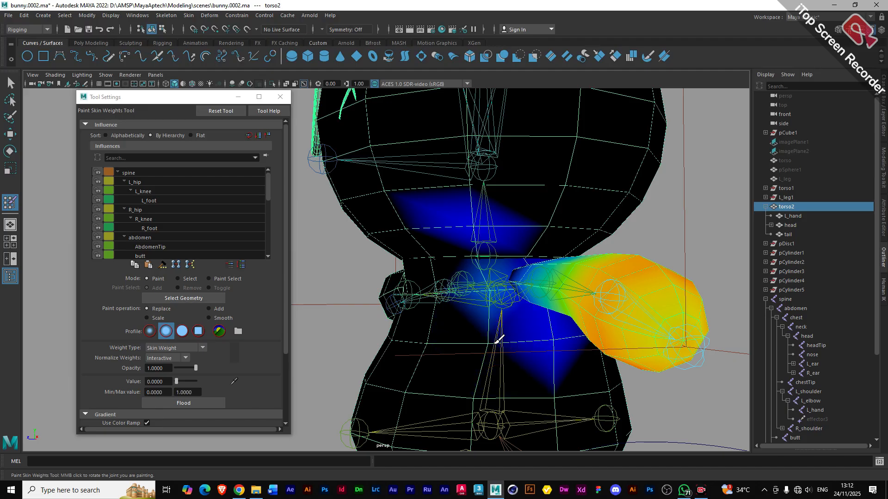
click(558, 337)
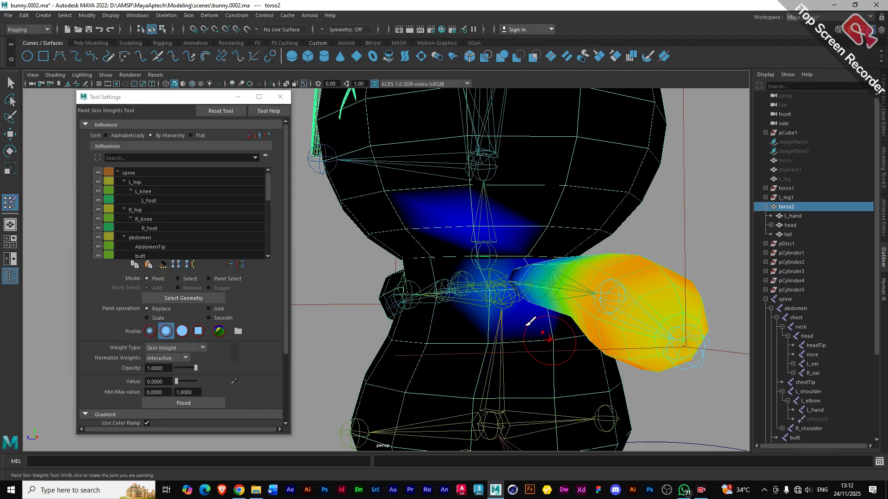
click(490, 292)
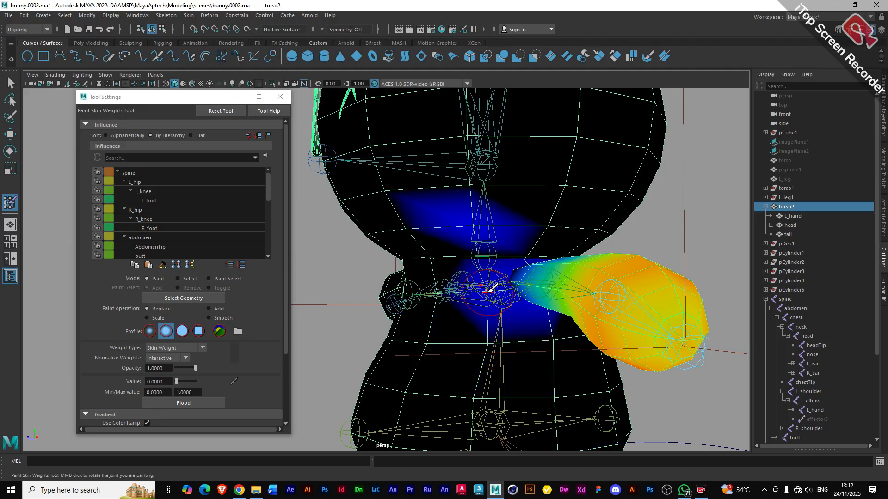
click(489, 291)
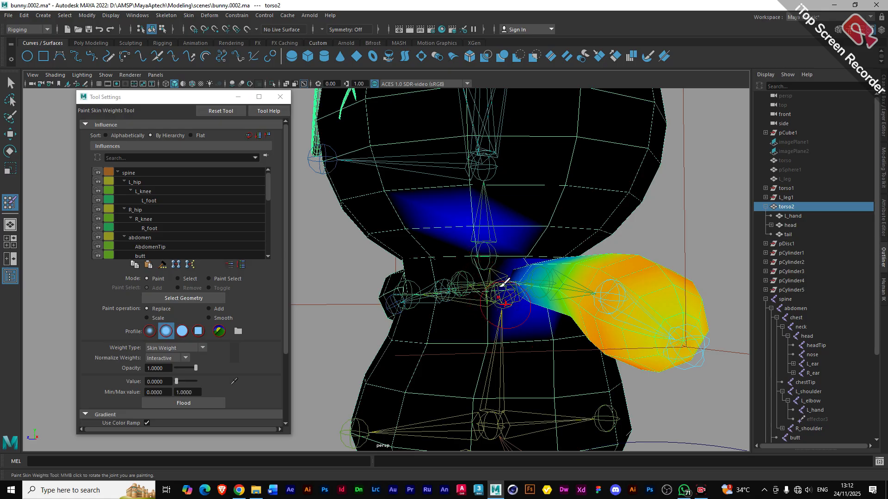
click(476, 222)
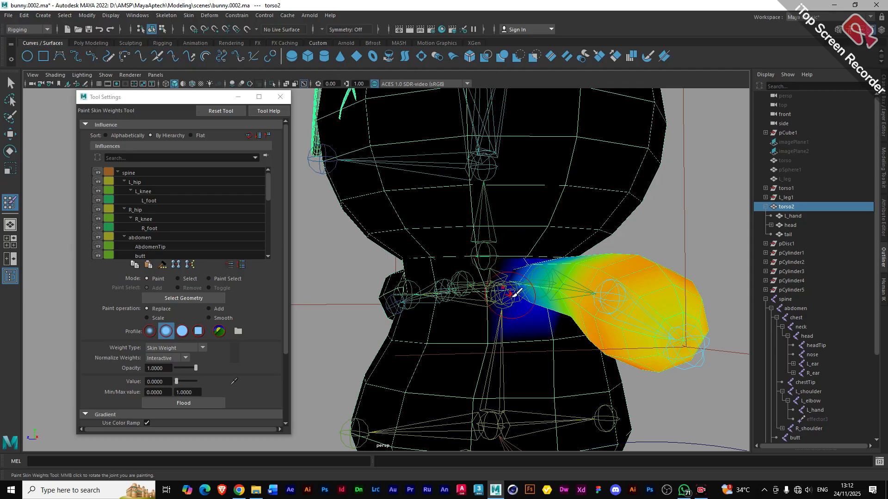
mouse_move(516, 293)
mouse_down()
mouse_move(532, 311)
mouse_move(560, 318)
mouse_move(575, 308)
mouse_move(551, 313)
mouse_move(512, 301)
mouse_move(565, 297)
mouse_move(572, 307)
mouse_move(515, 328)
mouse_move(528, 339)
mouse_up()
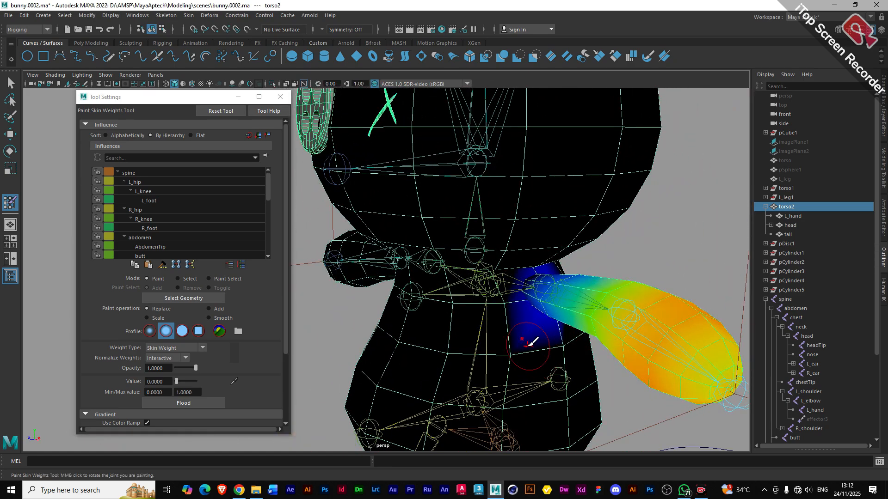
- Move the circle control below the left hand in and out with the Move tool to test how the arm deforms
scroll(528, 346, down, 4)
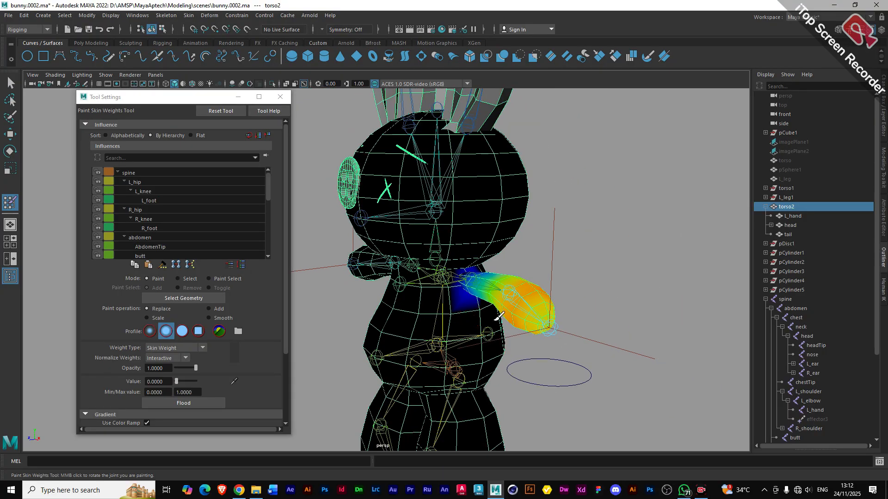
click(10, 134)
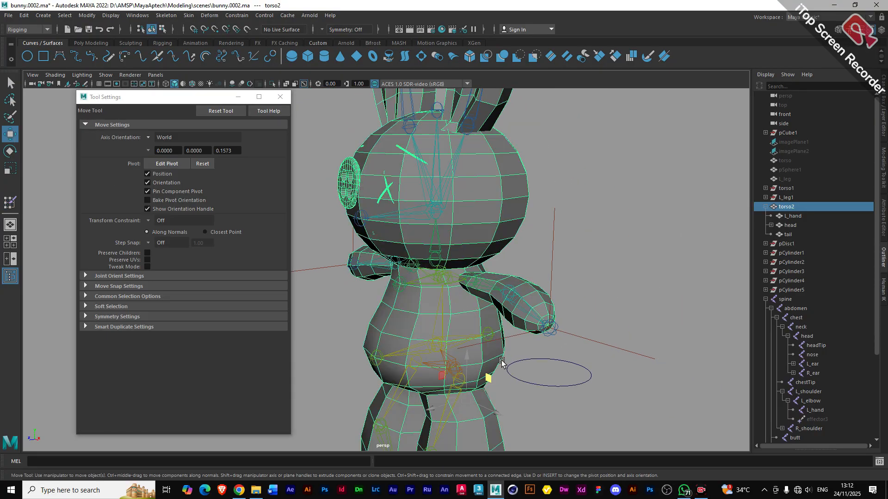
click(549, 390)
click(550, 386)
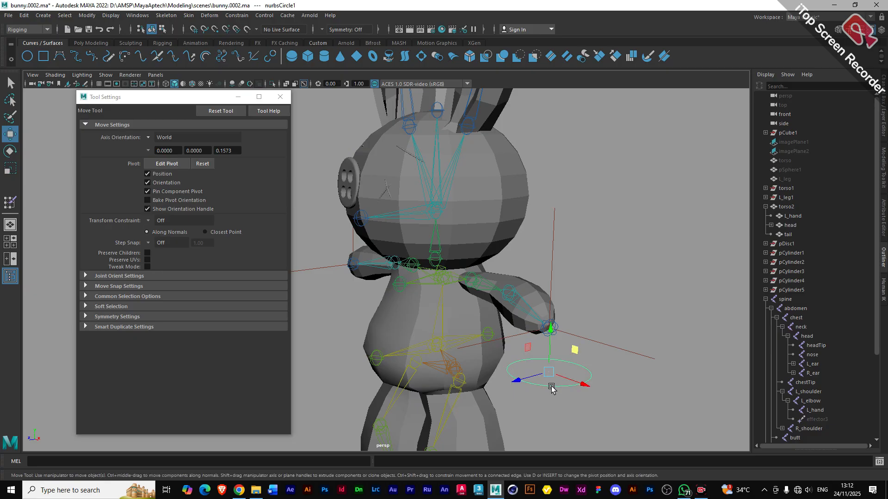
alt+drag(507, 376, 526, 372)
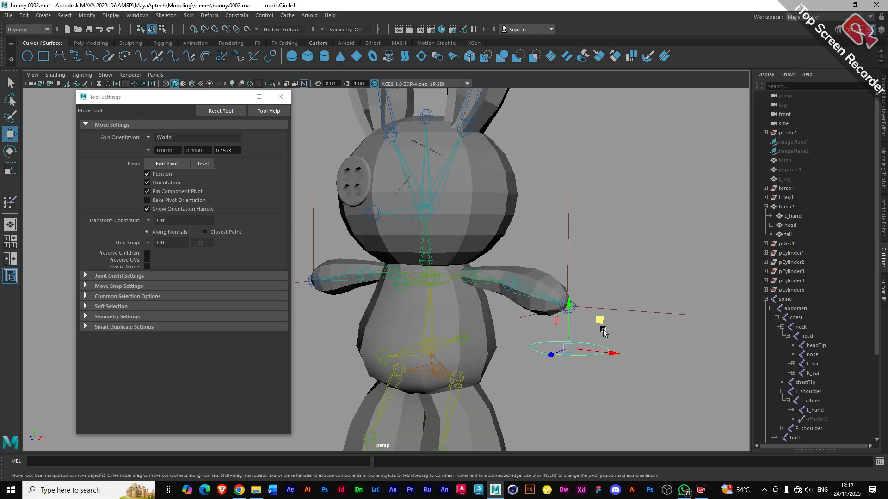
mouse_move(601, 324)
mouse_down()
mouse_move(593, 283)
mouse_move(578, 297)
mouse_move(596, 313)
mouse_up()
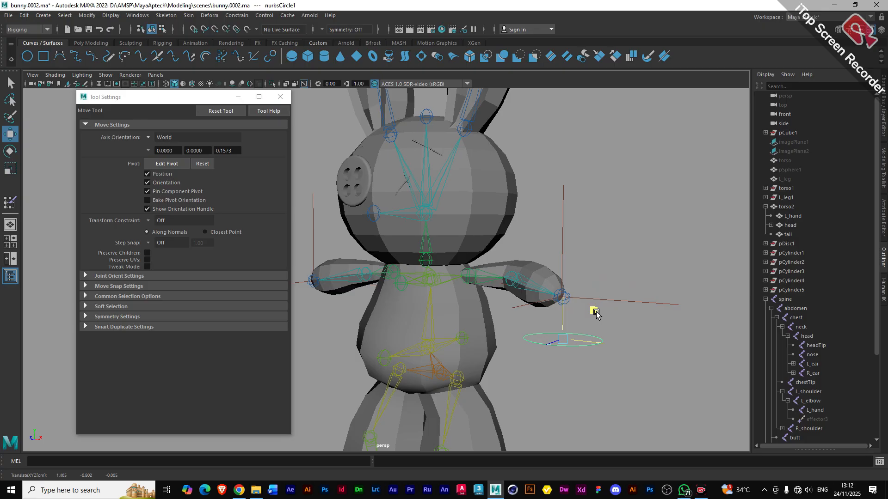
mouse_move(564, 348)
alt+mouse_down()
mouse_move(580, 357)
mouse_move(566, 354)
alt+mouse_up()
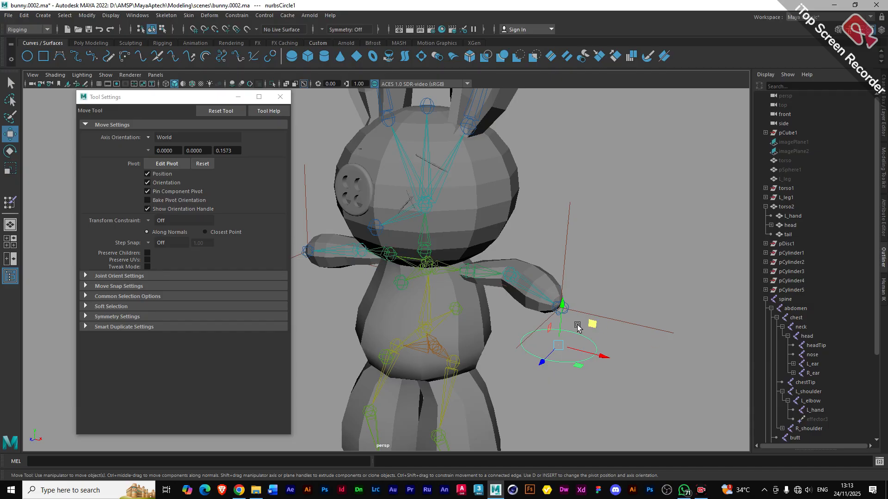
mouse_move(583, 357)
alt+mouse_down()
mouse_move(573, 334)
mouse_move(566, 360)
mouse_move(583, 355)
alt+mouse_up()
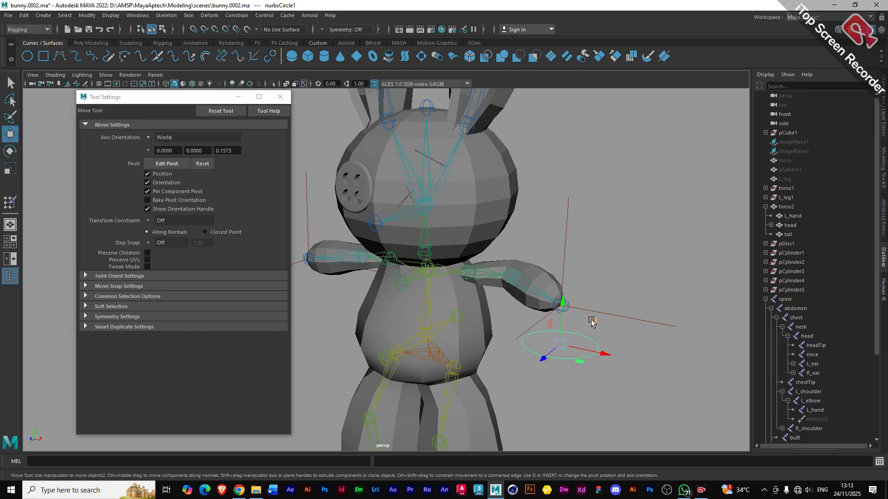
mouse_move(591, 320)
mouse_down()
mouse_move(588, 294)
mouse_move(610, 303)
mouse_move(620, 335)
mouse_move(588, 328)
mouse_move(601, 317)
mouse_move(619, 321)
mouse_move(581, 291)
mouse_move(587, 317)
mouse_move(583, 278)
mouse_move(592, 325)
mouse_move(596, 301)
mouse_move(586, 327)
mouse_move(587, 291)
mouse_move(608, 312)
mouse_move(574, 307)
mouse_move(600, 327)
mouse_up()
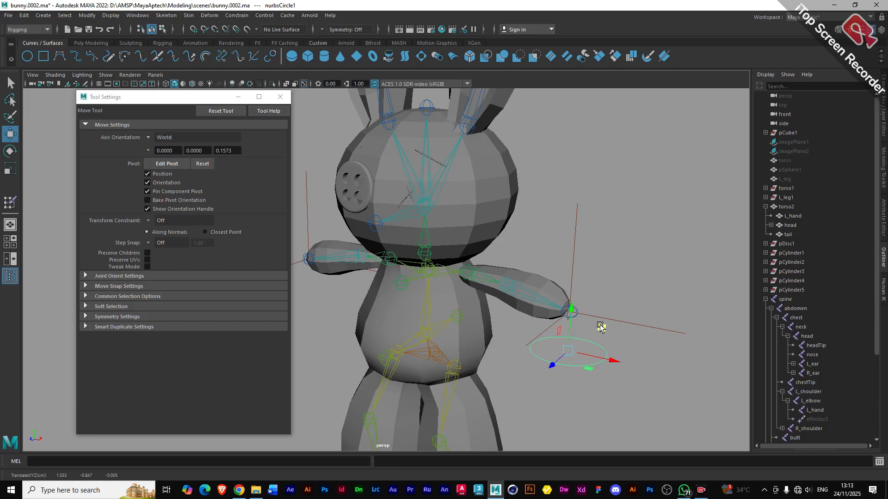
- Try further moves of the left hand's circle control and undo them
alt+drag(606, 358, 603, 310)
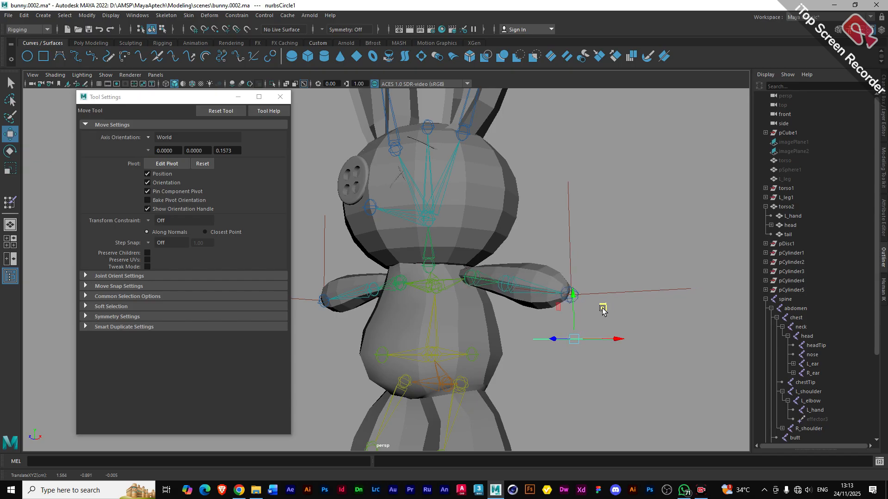
alt+drag(534, 333, 578, 314)
key(ctrl+z)
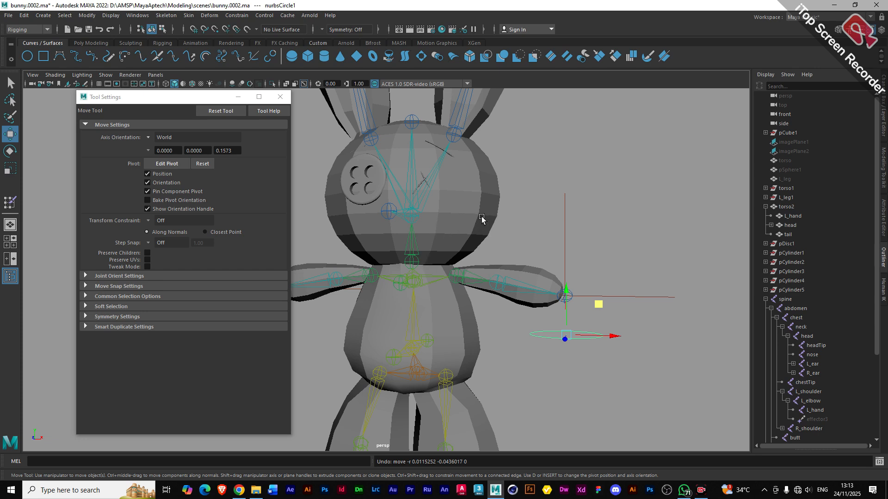
mouse_move(598, 305)
mouse_down()
mouse_move(587, 272)
mouse_move(592, 323)
mouse_move(583, 256)
mouse_move(584, 317)
mouse_move(585, 254)
mouse_move(585, 313)
mouse_up()
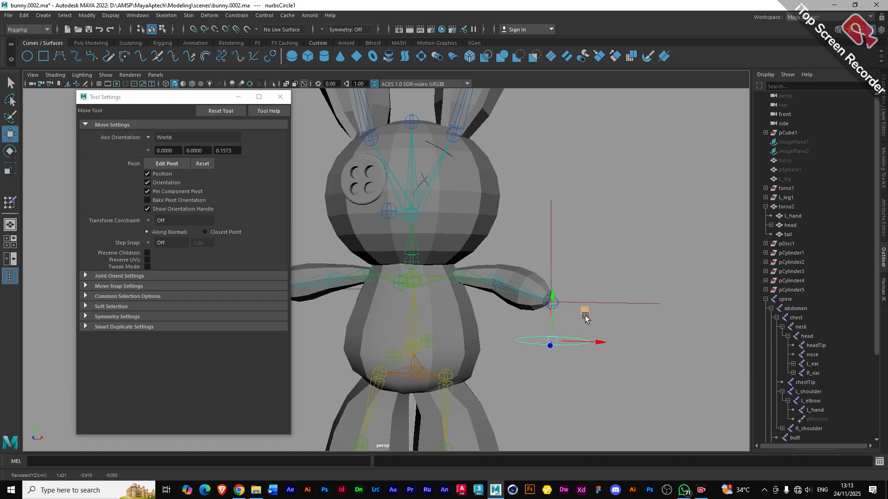
key(ctrl+z)
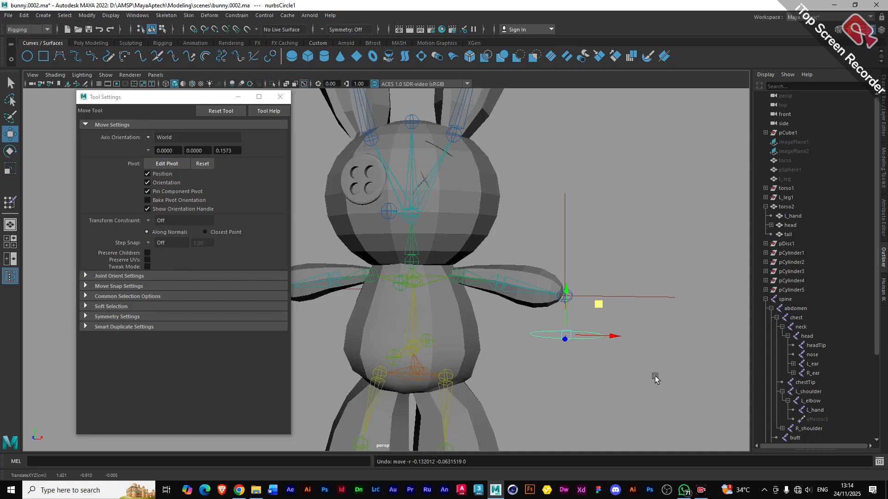
mouse_move(655, 378)
alt+mouse_down()
mouse_move(667, 383)
mouse_move(549, 370)
mouse_move(577, 360)
mouse_move(658, 380)
alt+mouse_up()
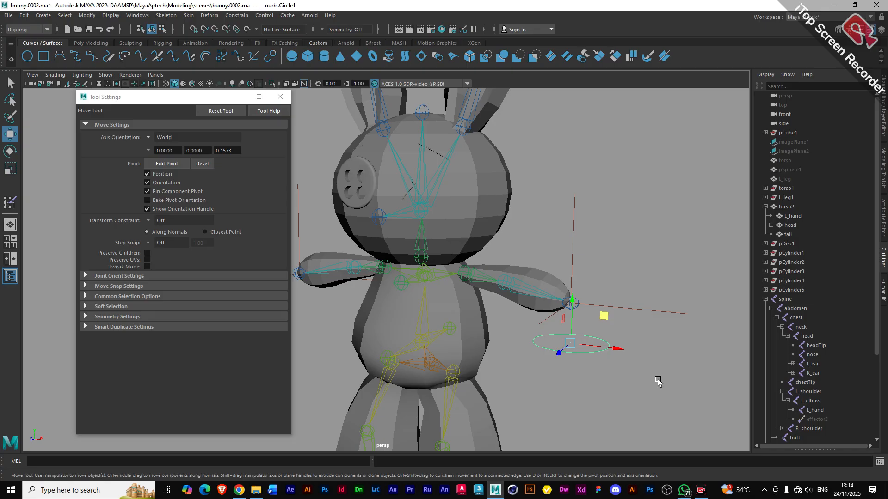
scroll(658, 380, down, 2)
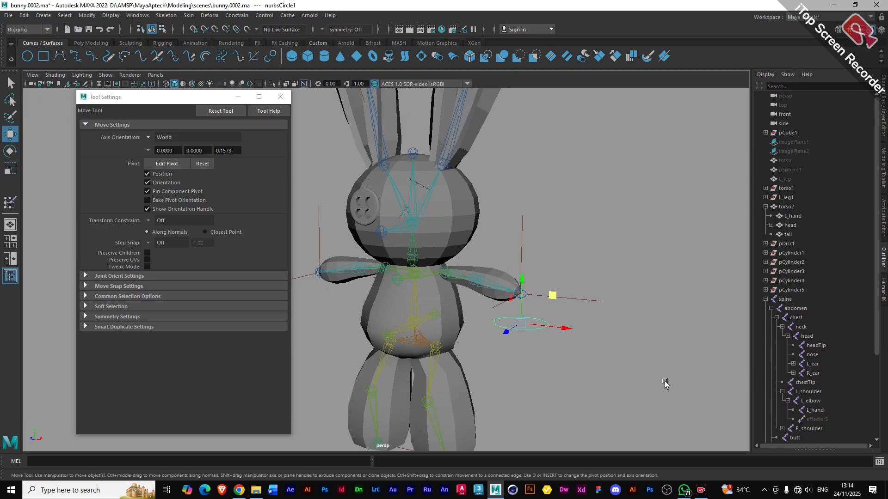
mouse_move(540, 364)
alt+mouse_down()
mouse_move(561, 360)
mouse_move(473, 354)
mouse_move(535, 361)
alt+mouse_up()
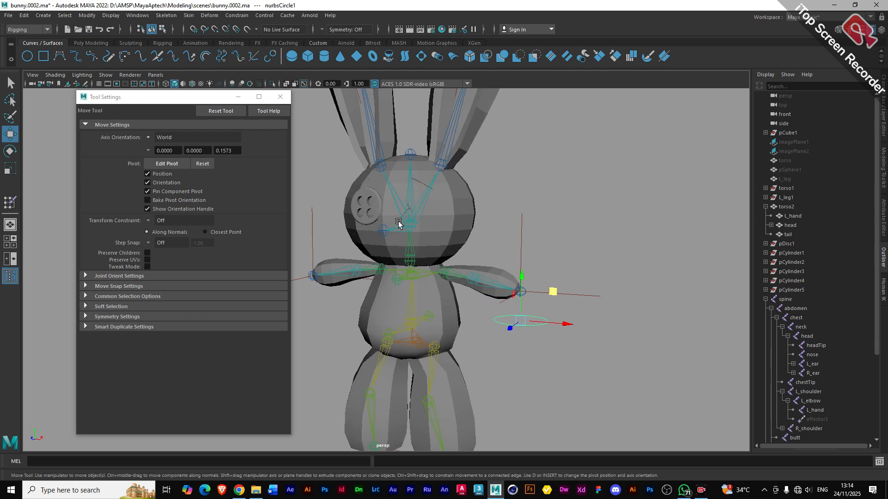
alt+middle_drag(476, 307, 566, 309)
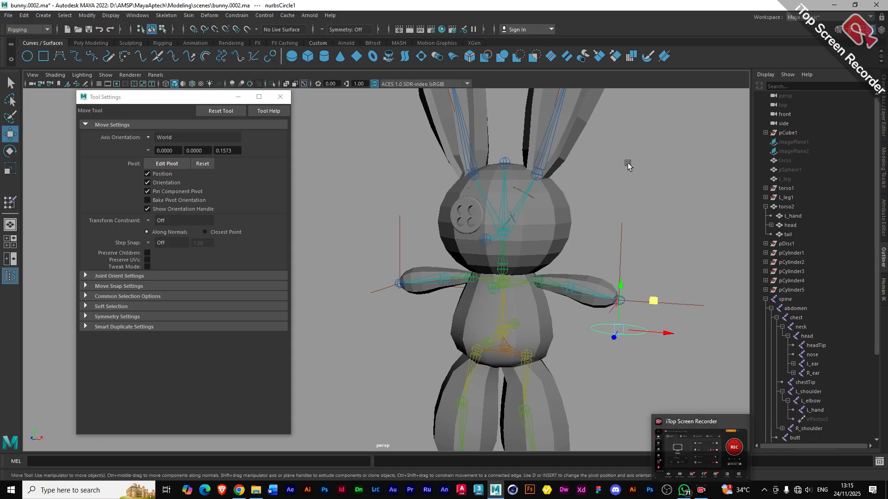
- Deselect the circle control and save the scene under the new name bunny_Rig_ADIM.ma in the project's scenes folder
click(656, 266)
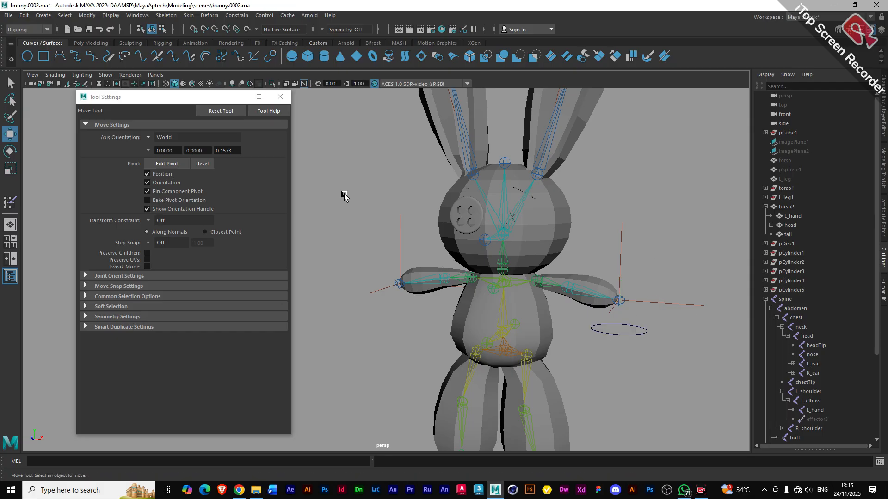
click(8, 15)
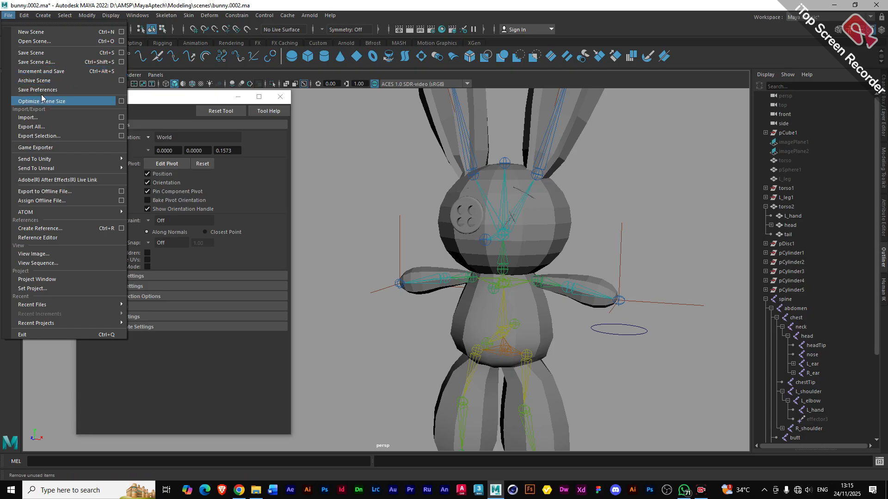
click(36, 62)
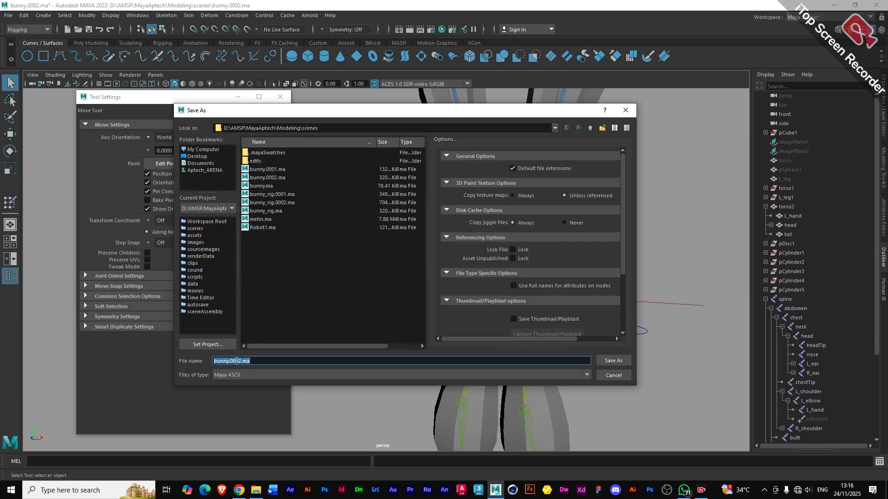
click(243, 364)
key(BackSpace)
text(_Rig)
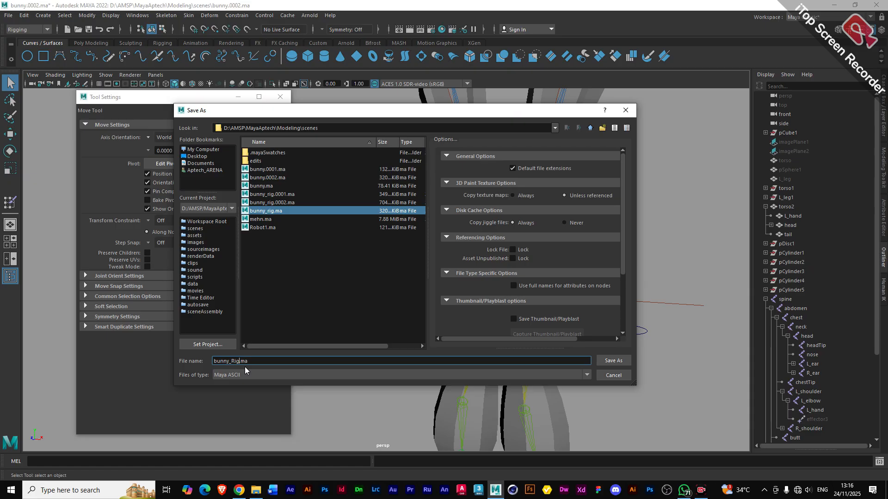
text(_ADN)
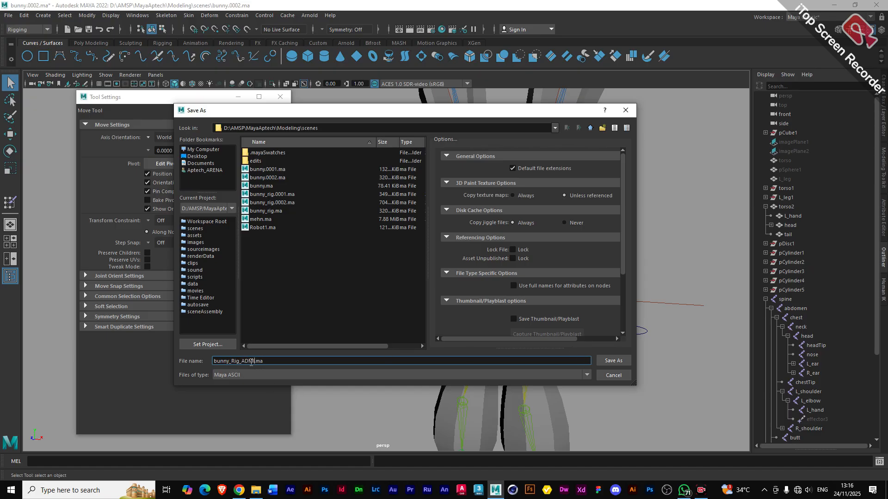
key(BackSpace)
key(BackSpace)
text(IM)
click(613, 360)
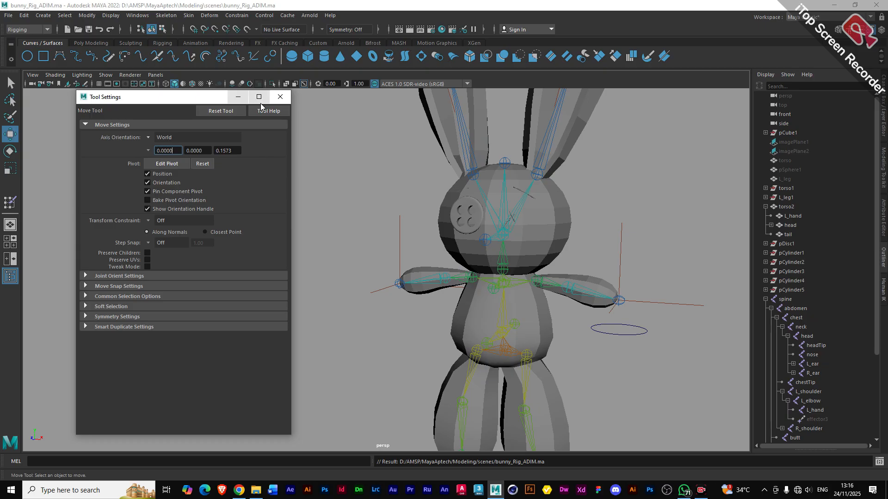
- Close the tool settings window and minimize Maya to the desktop
click(280, 97)
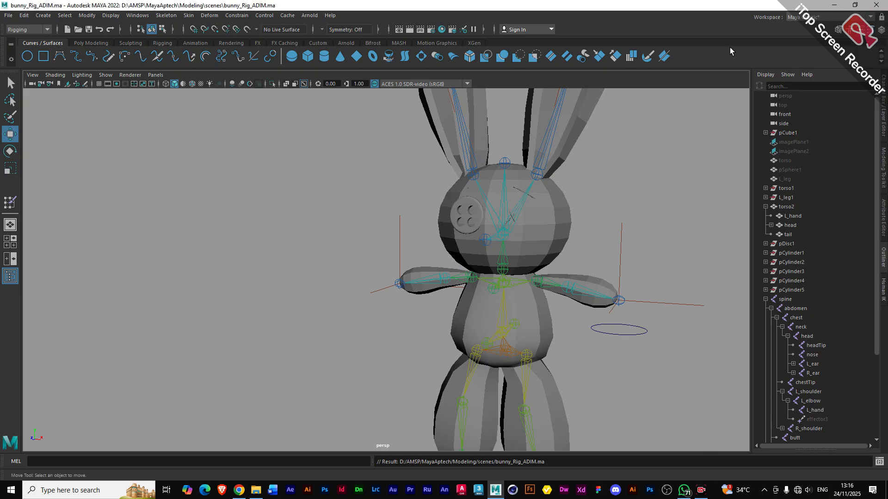
click(836, 5)
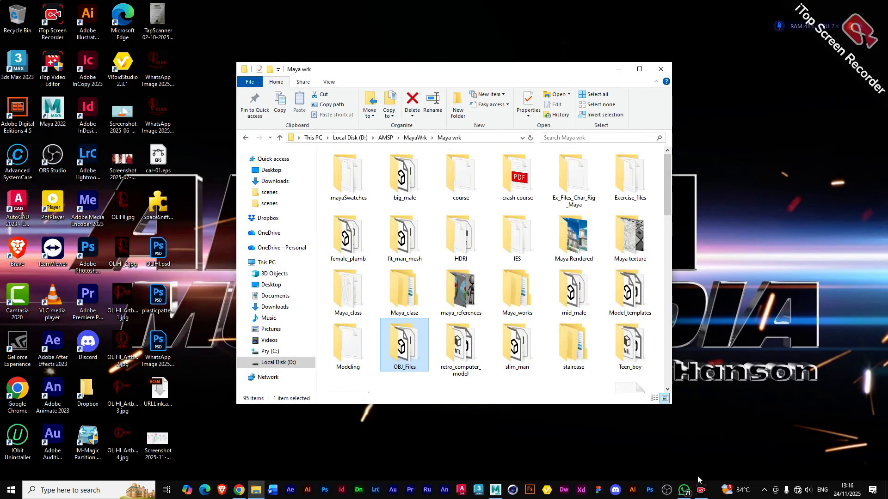